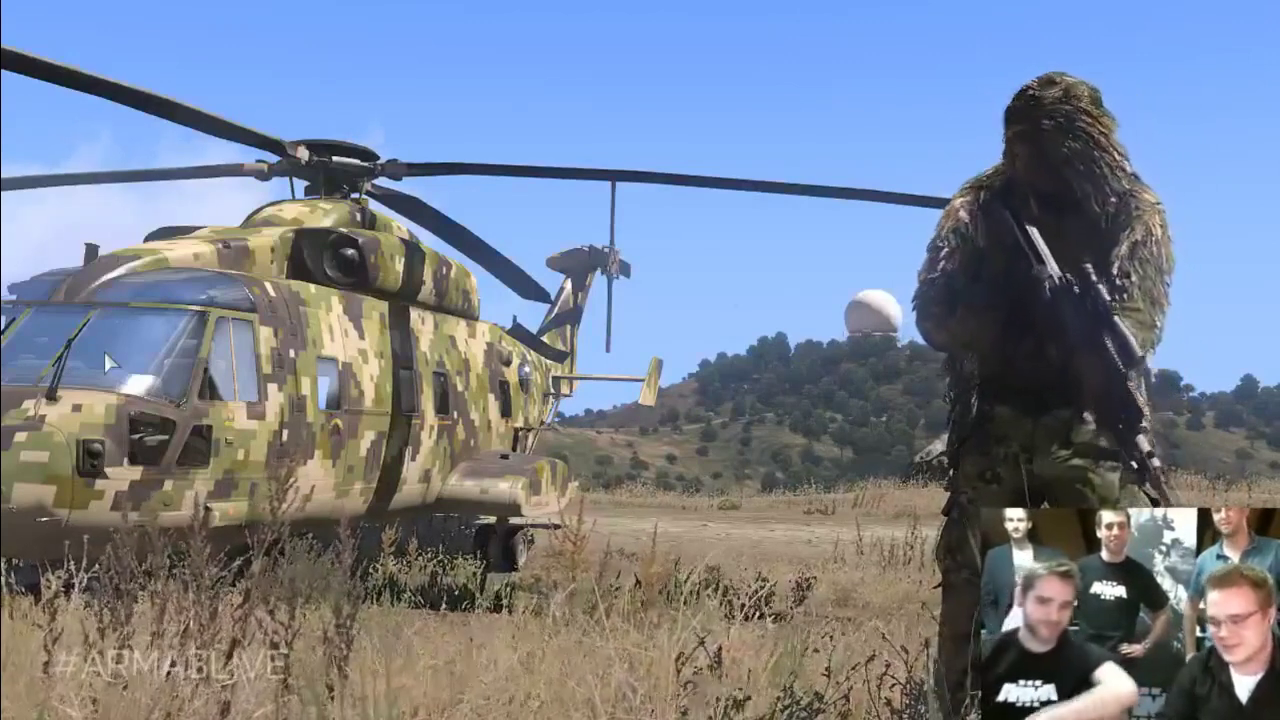
Quit the Splendid Camera and leave the scene preview to return to the mission editor's map
key(Escape)
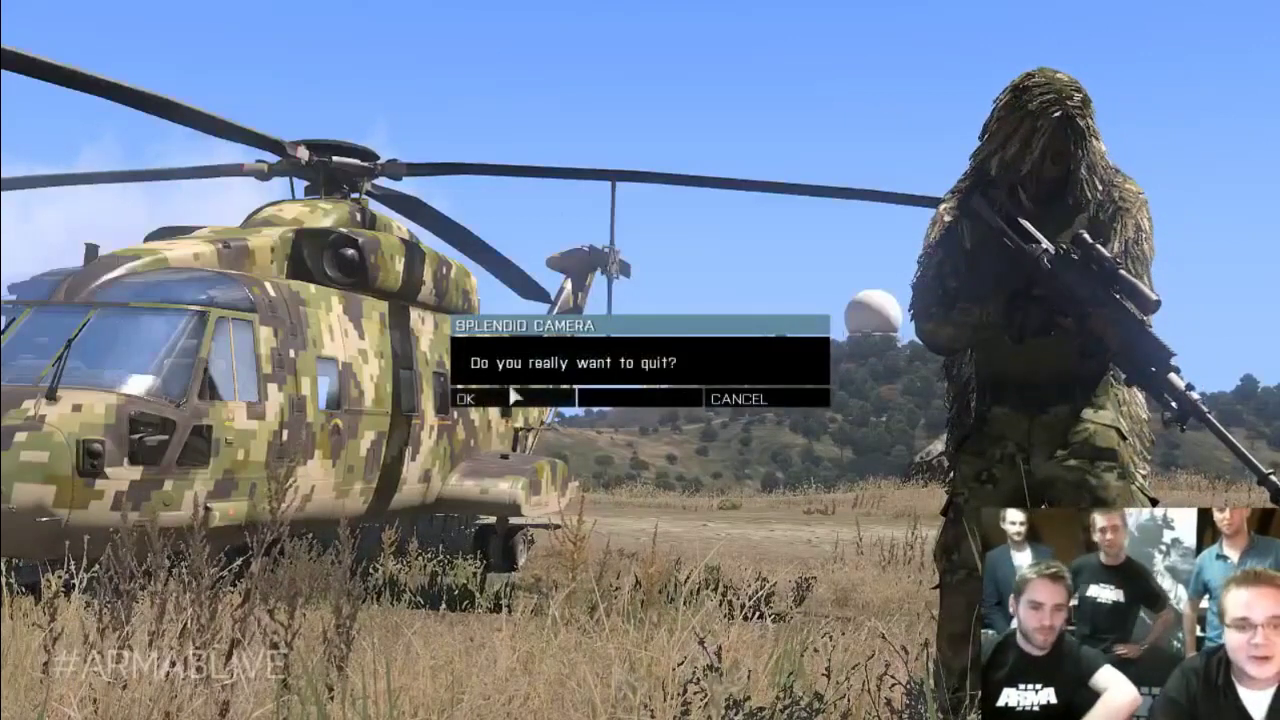
click(511, 397)
key(Escape)
click(206, 645)
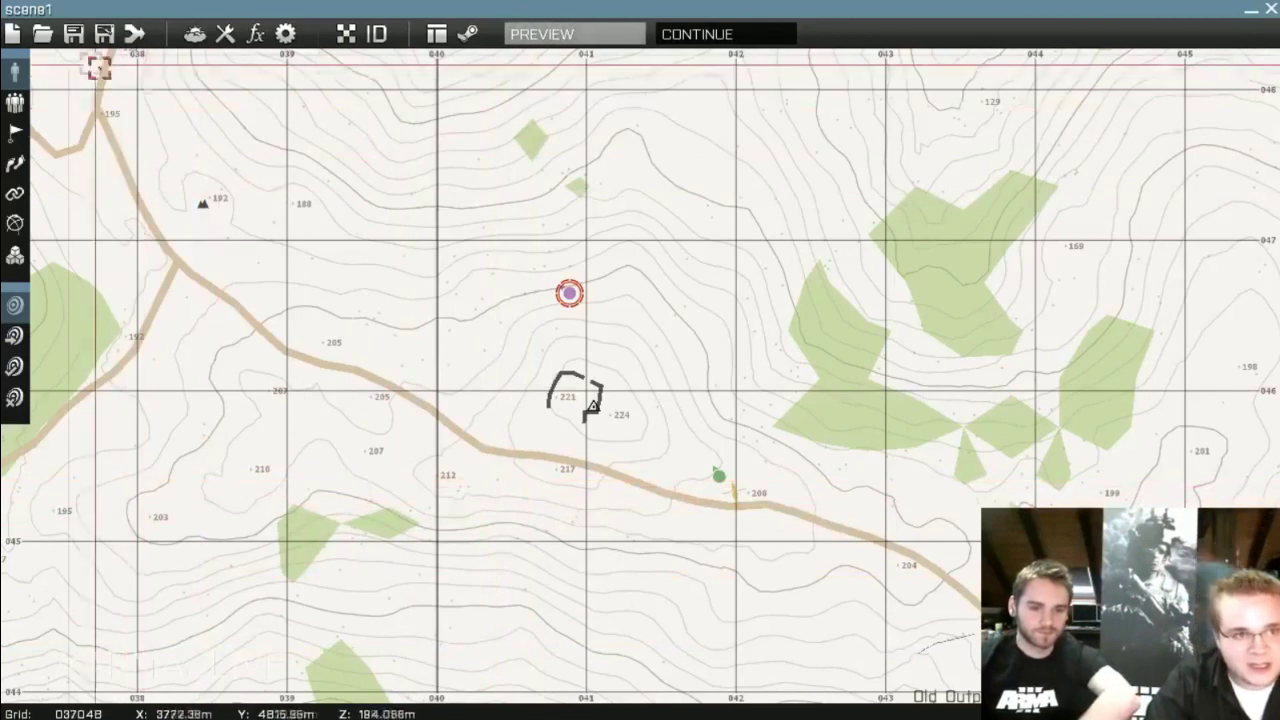
Load a blank new mission on the Stratis map
click(42, 34)
click(414, 193)
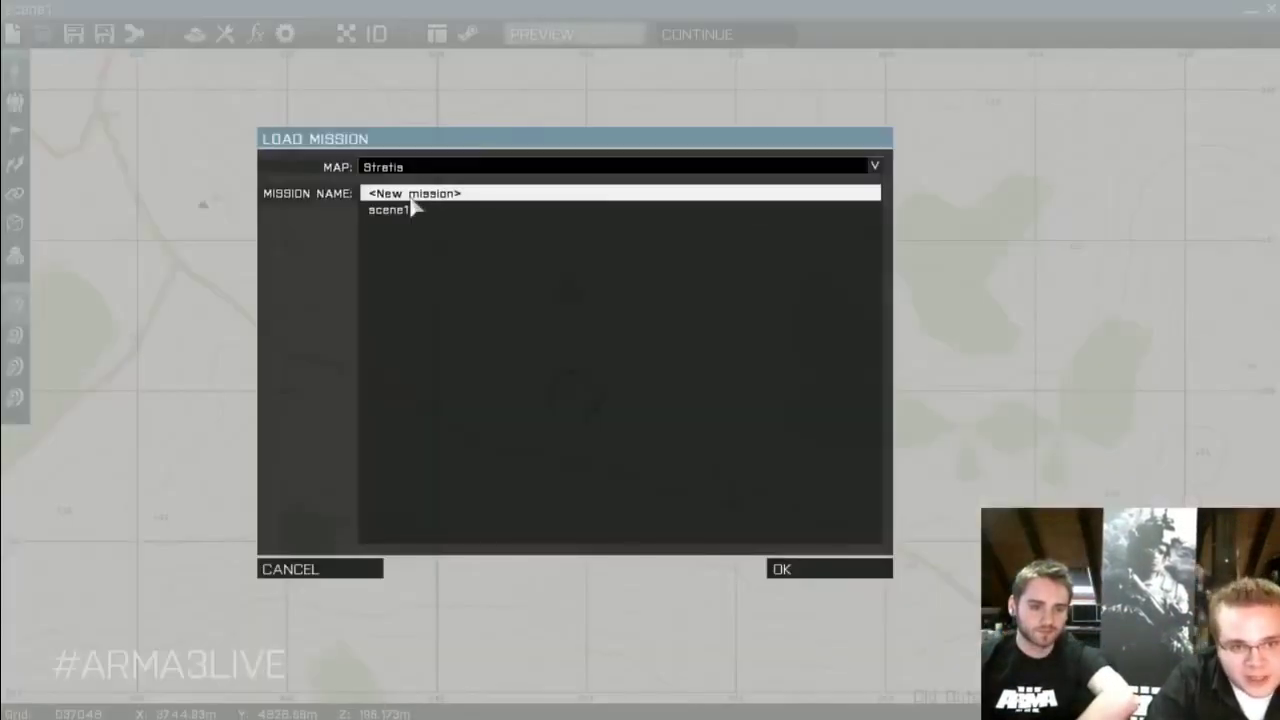
click(842, 575)
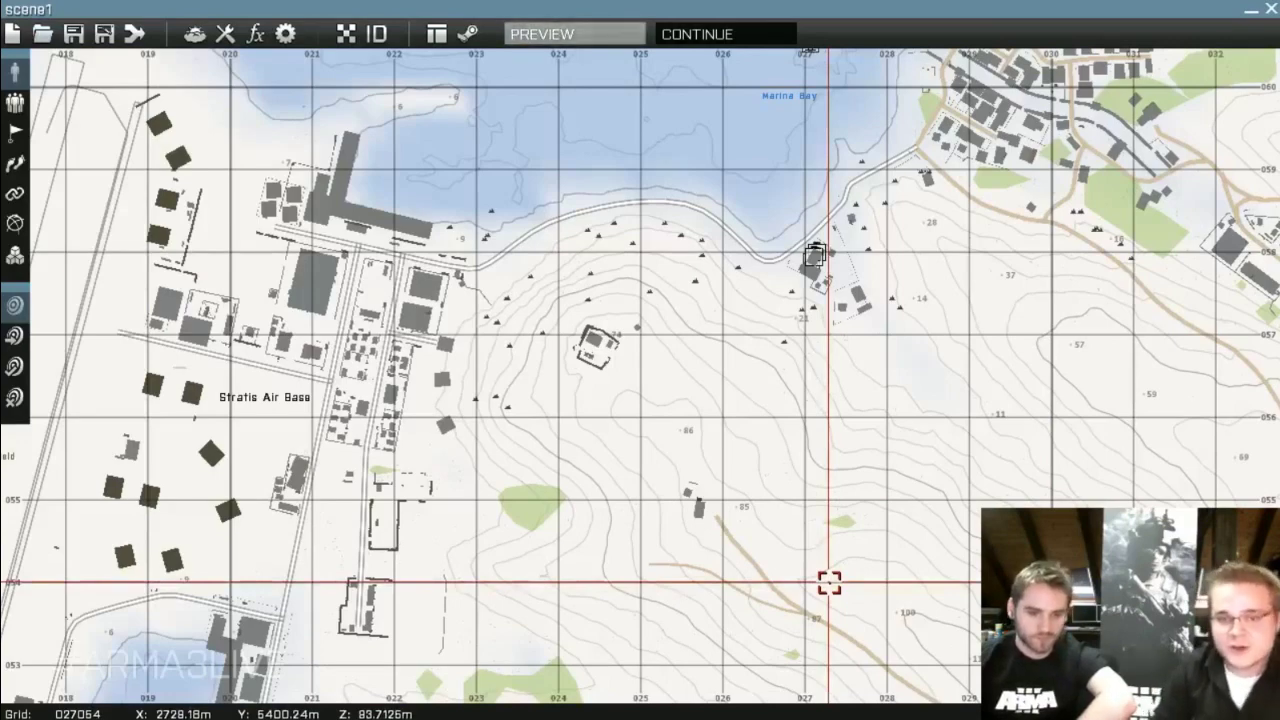
scroll(829, 583, down, 10)
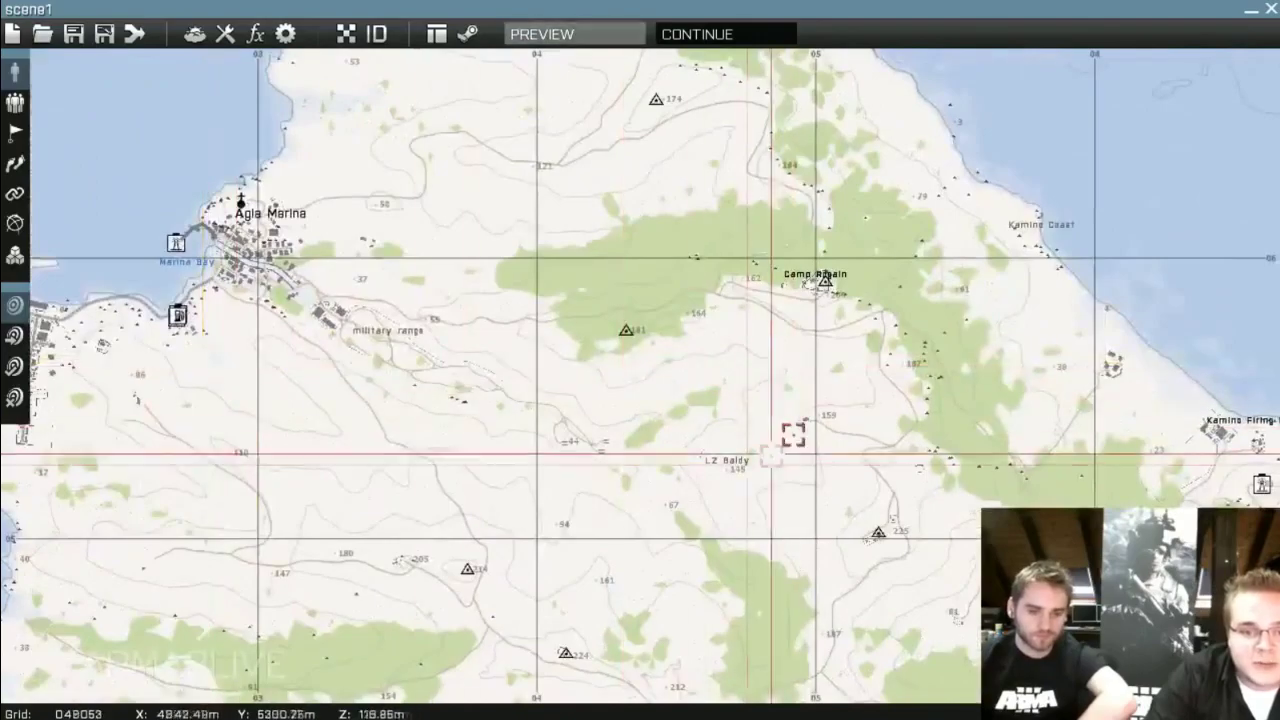
scroll(725, 465, up, 5)
right_drag(725, 470, 883, 533)
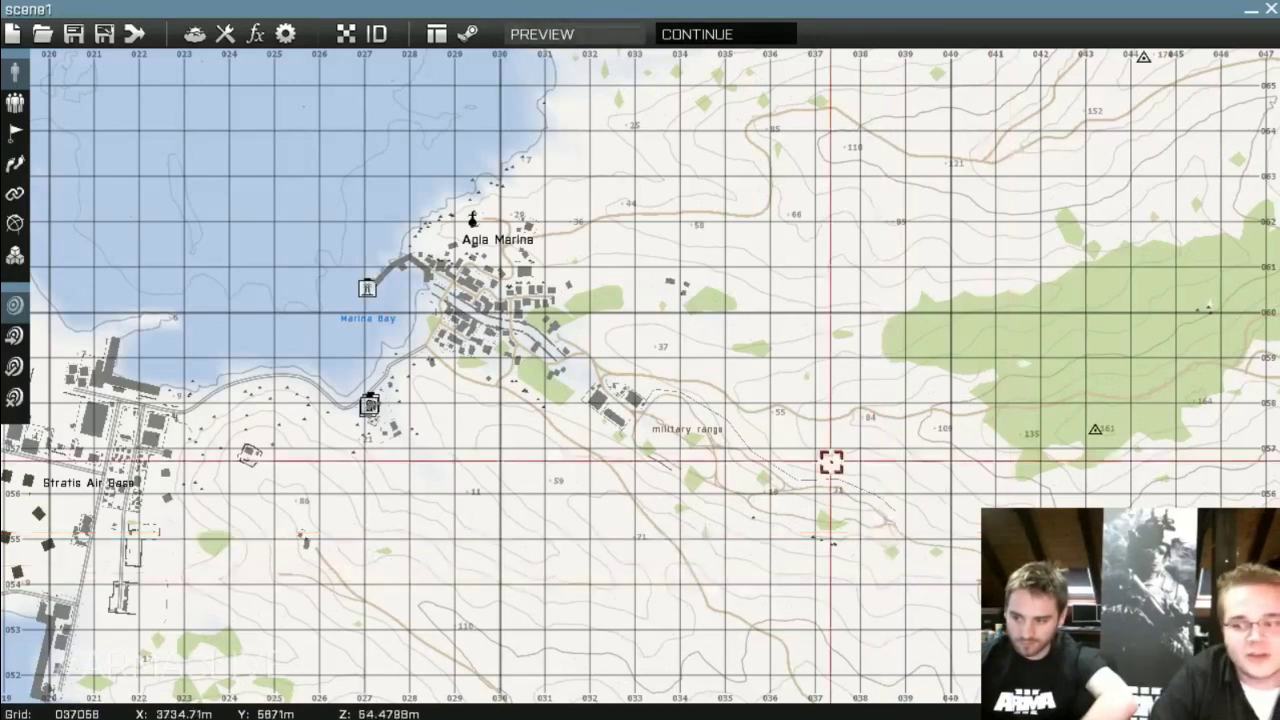
right_drag(831, 462, 880, 511)
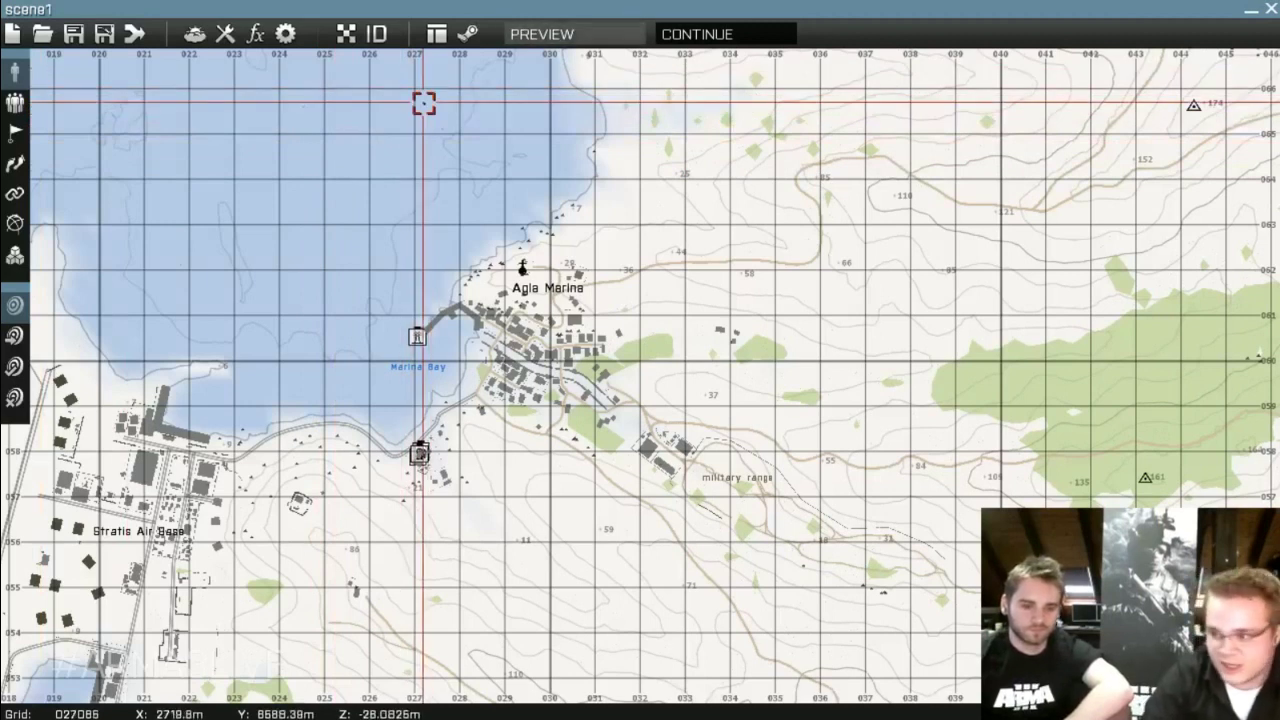
Compare the Streamlined and Traditional editor layouts, leaving the layout choice without applying one
click(438, 35)
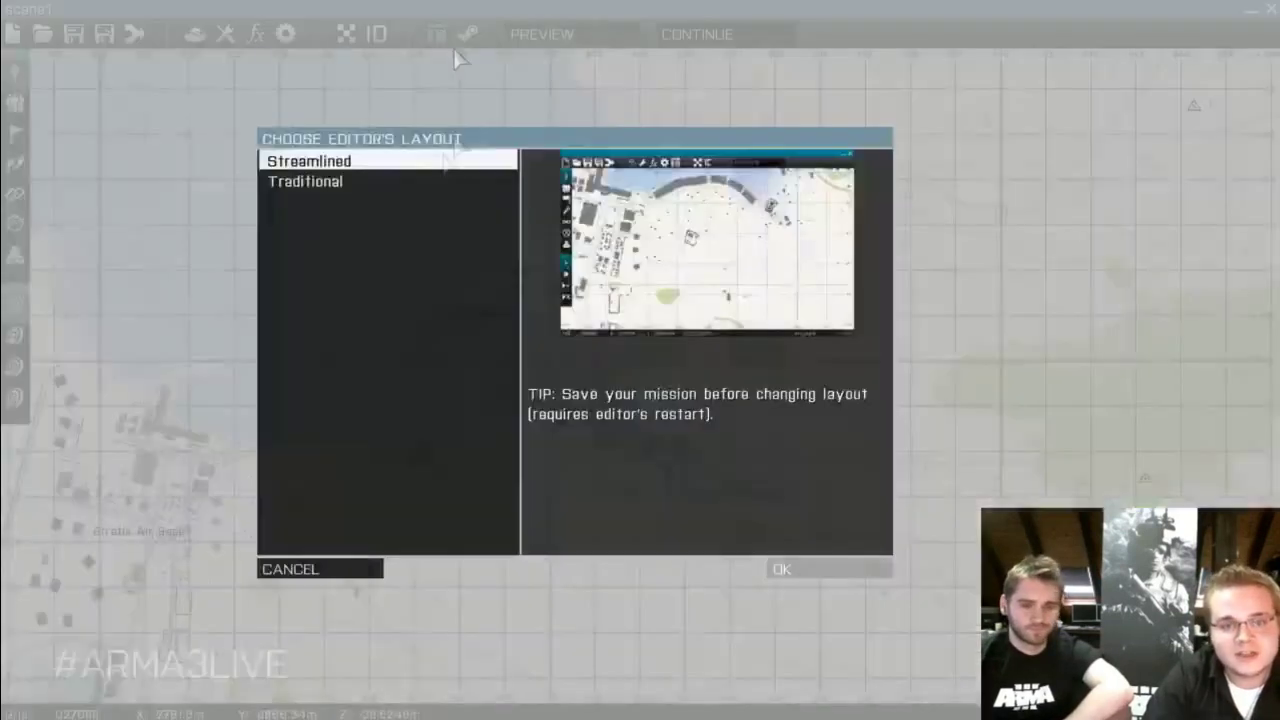
click(348, 180)
click(362, 163)
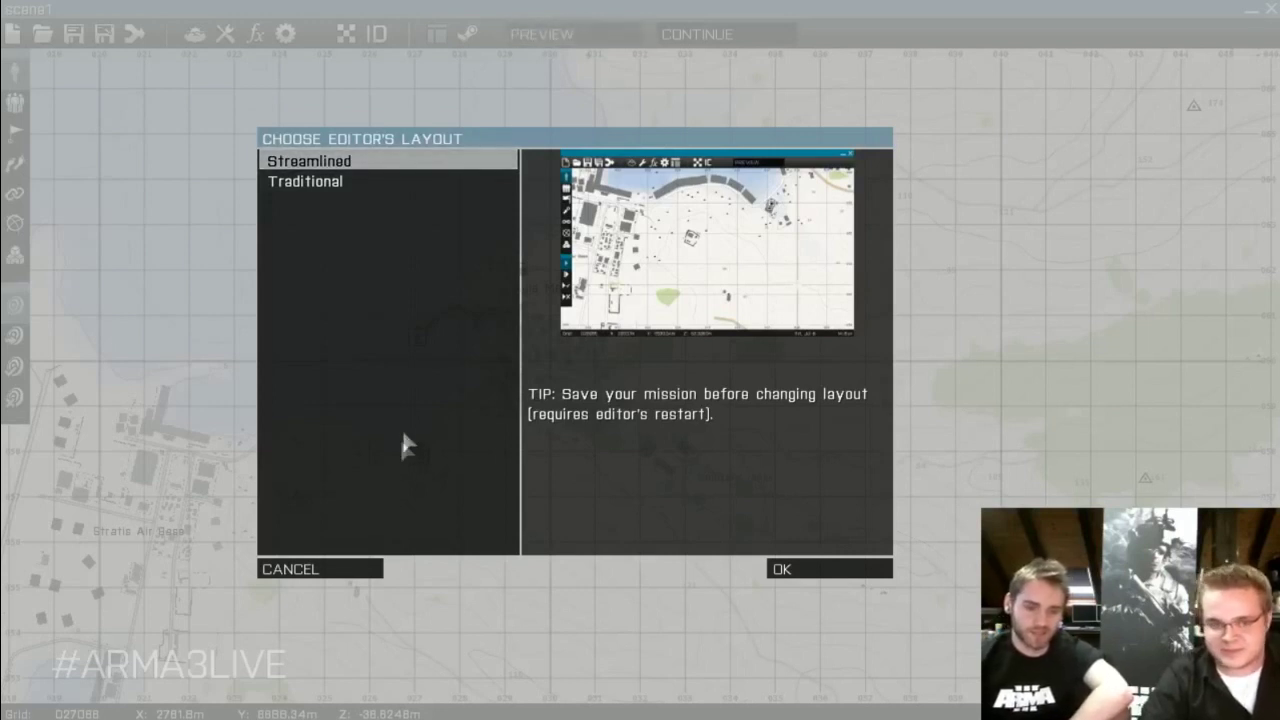
click(368, 584)
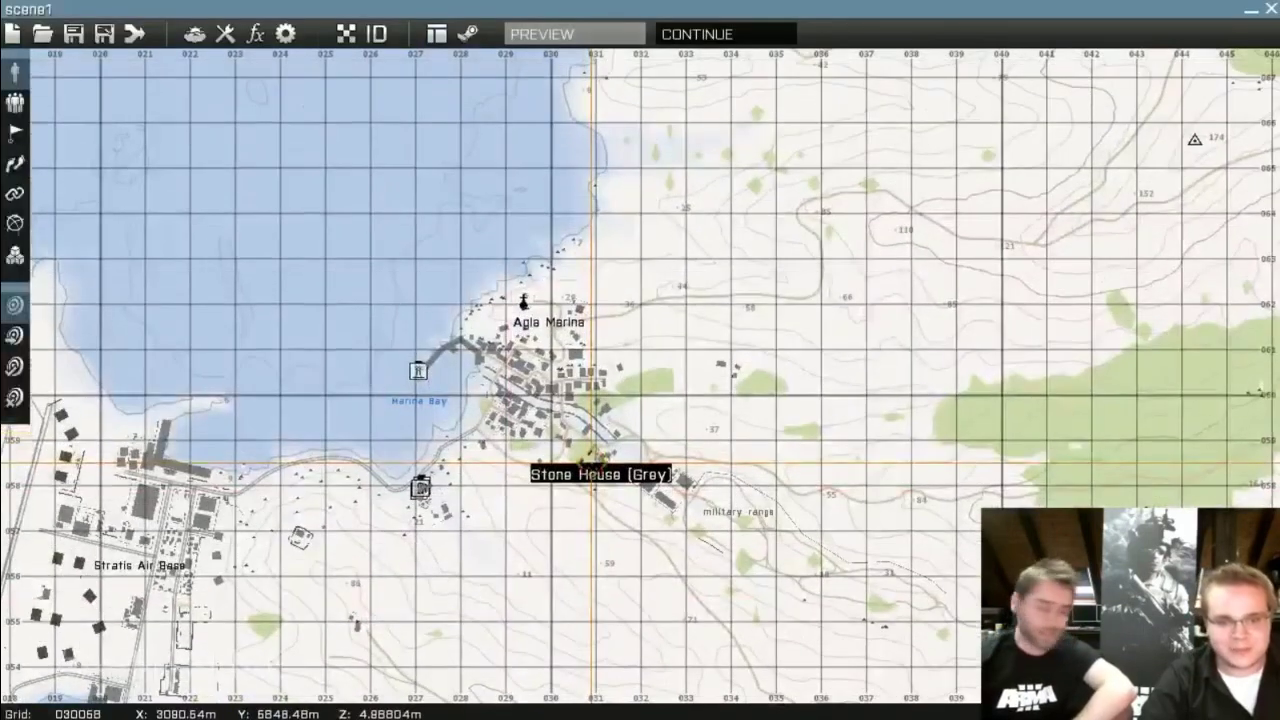
scroll(598, 460, down, 2)
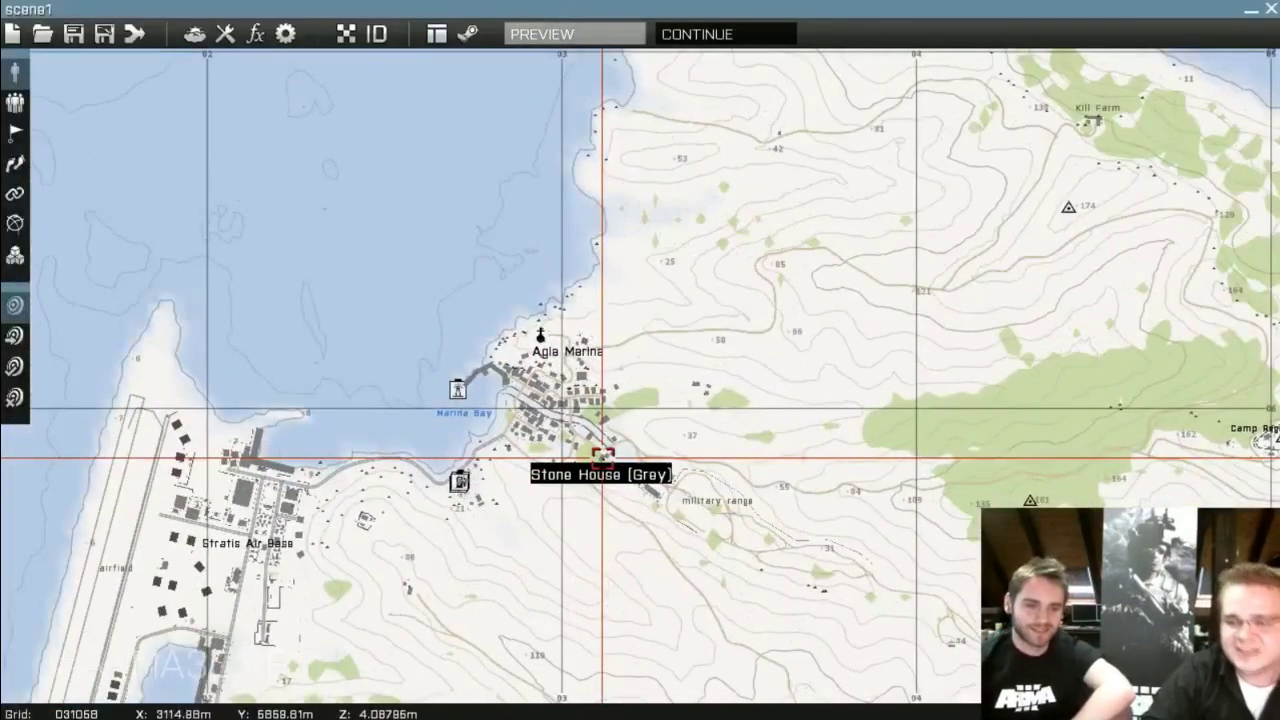
scroll(606, 482, up, 3)
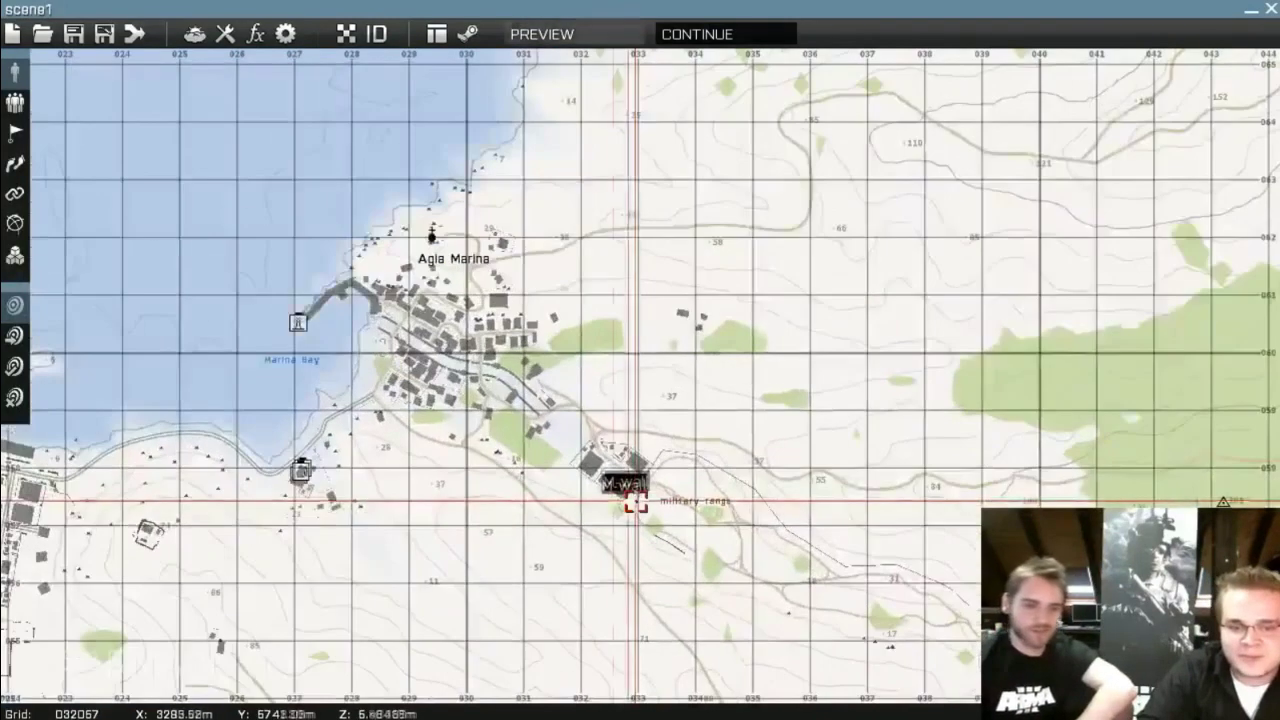
scroll(636, 500, up, 3)
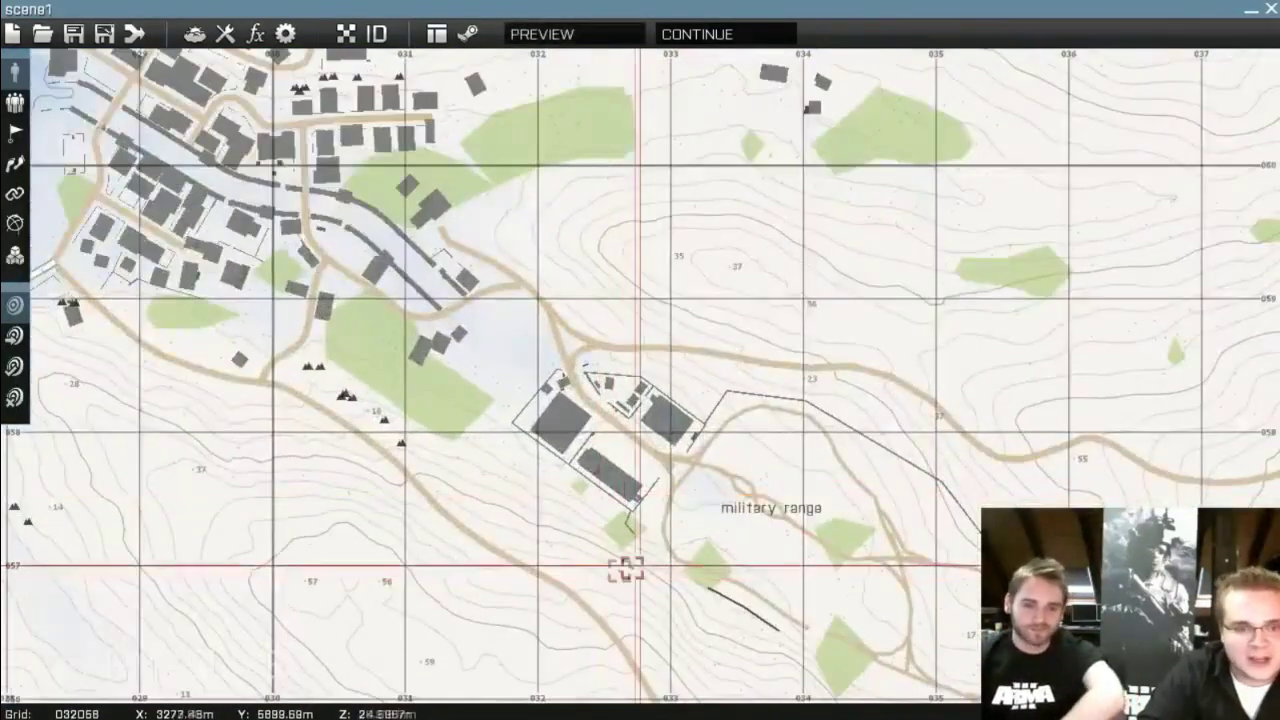
scroll(626, 569, down, 3)
scroll(675, 570, down, 2)
scroll(689, 571, up, 2)
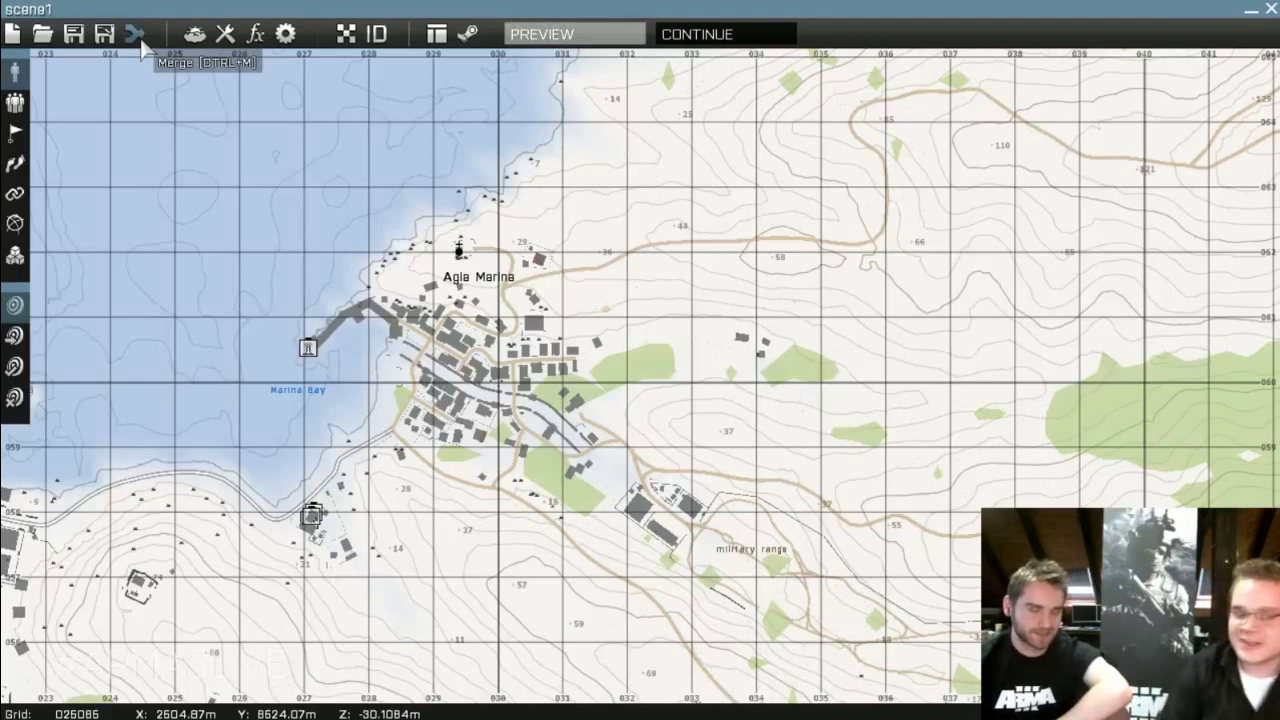
right_drag(206, 103, 208, 111)
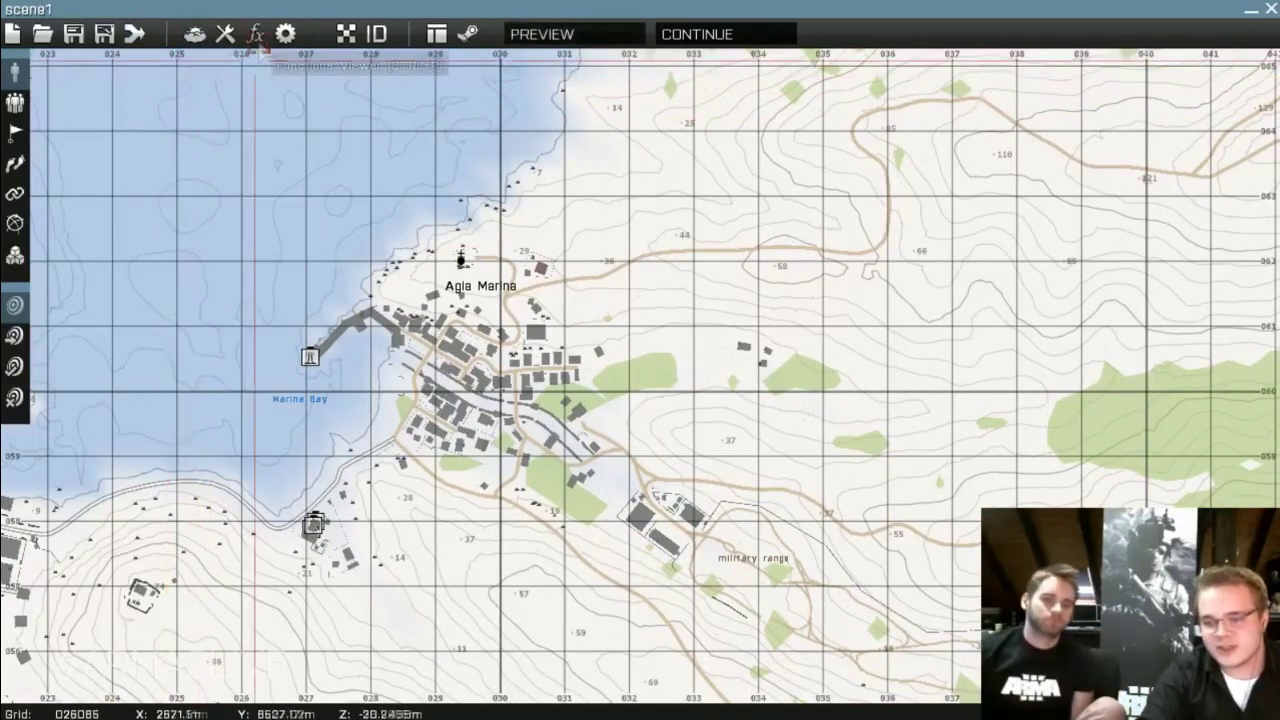
Open the mission's intel settings, try manual lightning control, and return lightning to auto
click(196, 36)
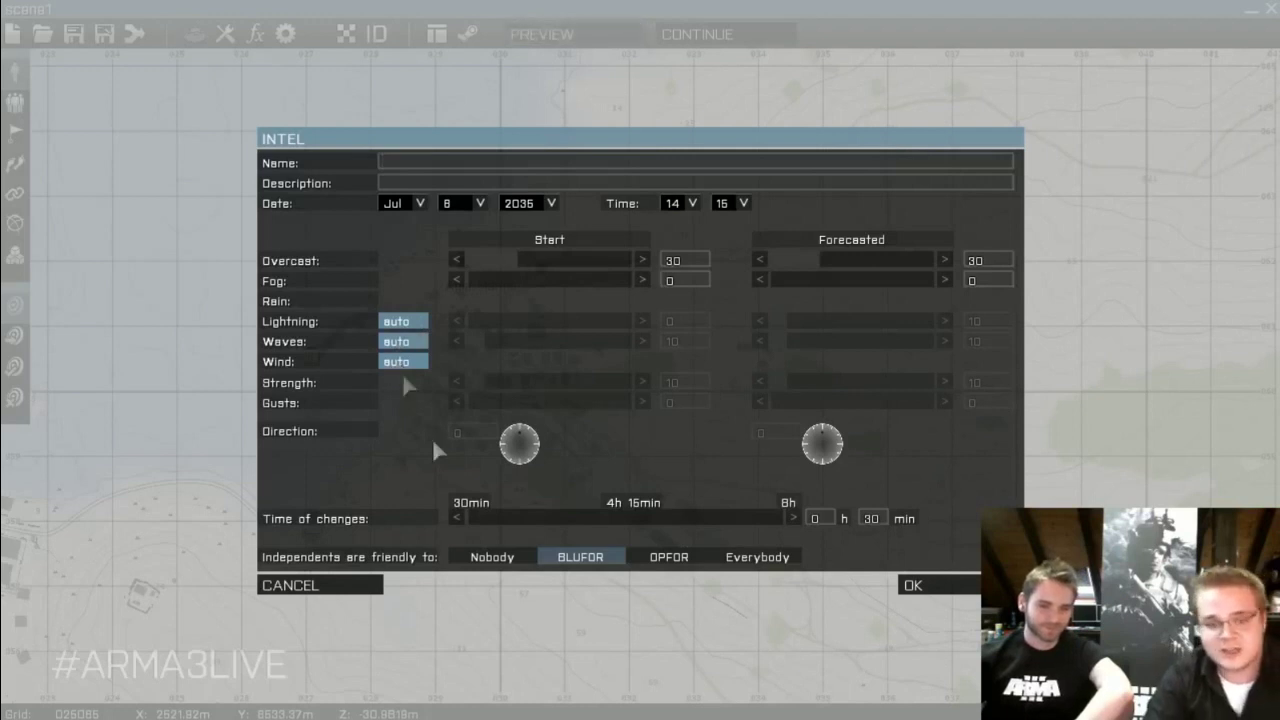
click(412, 321)
click(625, 321)
drag(625, 321, 516, 330)
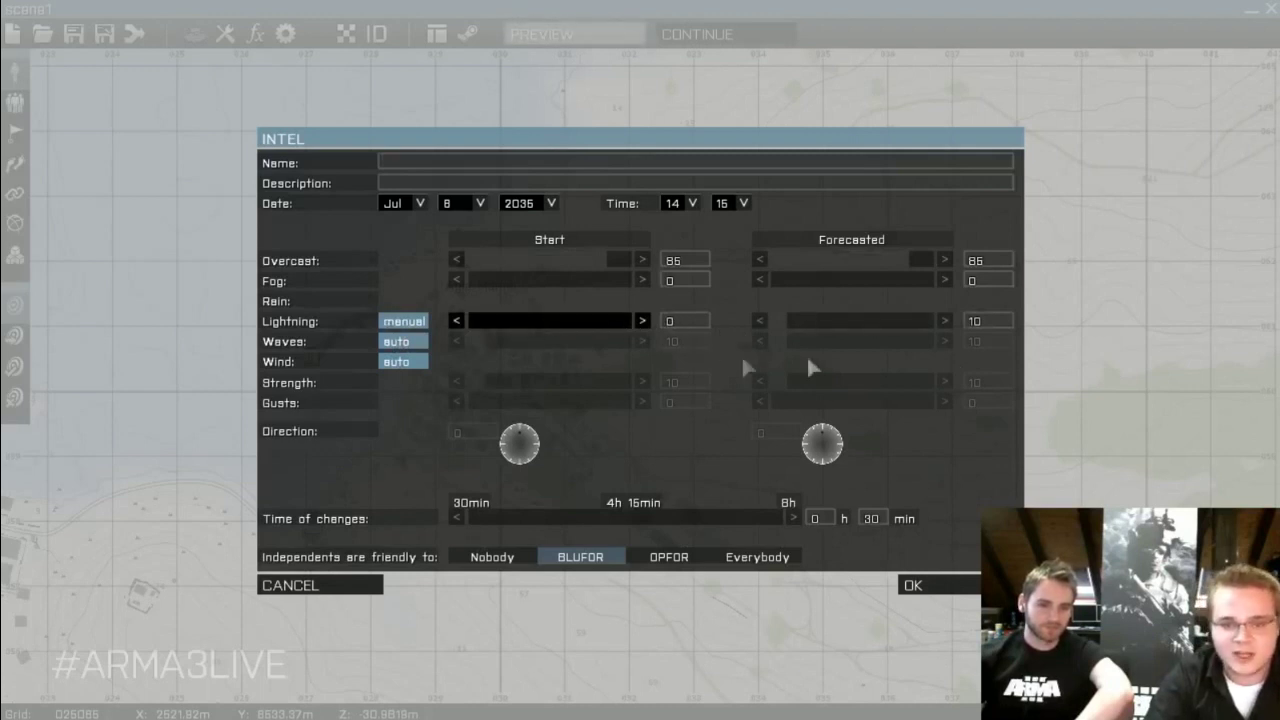
click(395, 324)
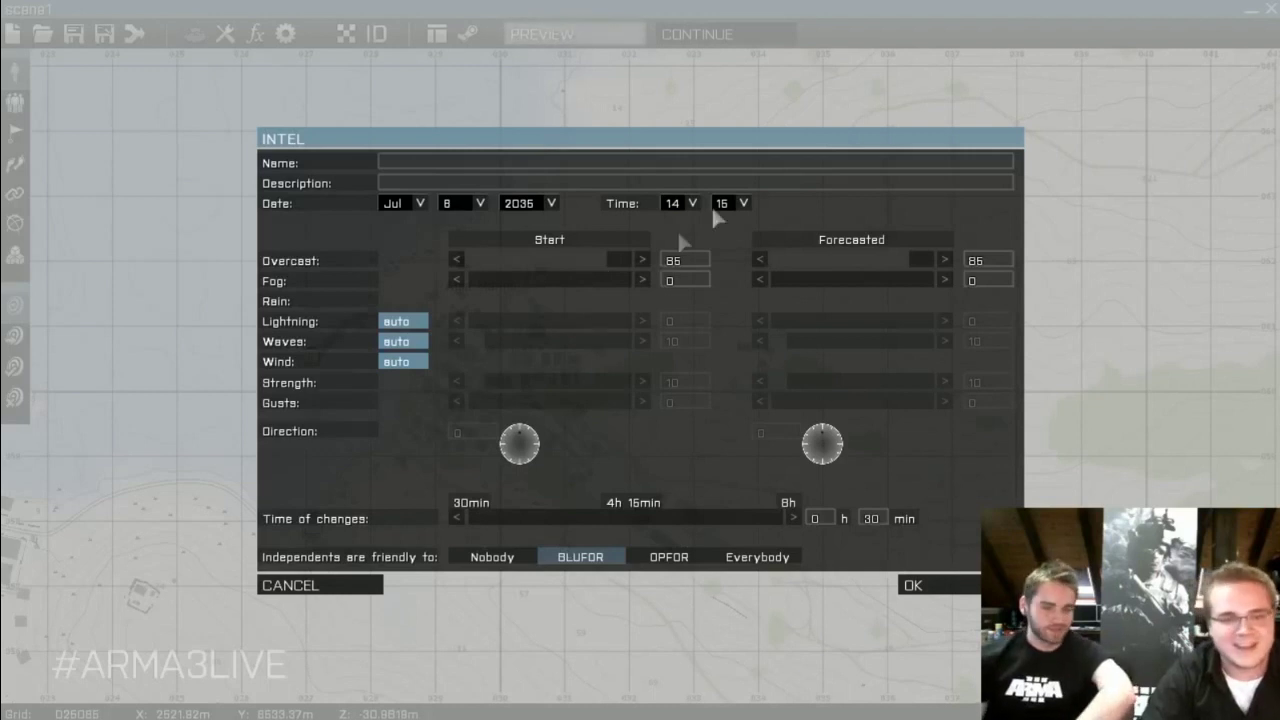
Set the mission's time to 5:30 and both the start and forecasted overcast to 30, and accept the intel settings
click(676, 204)
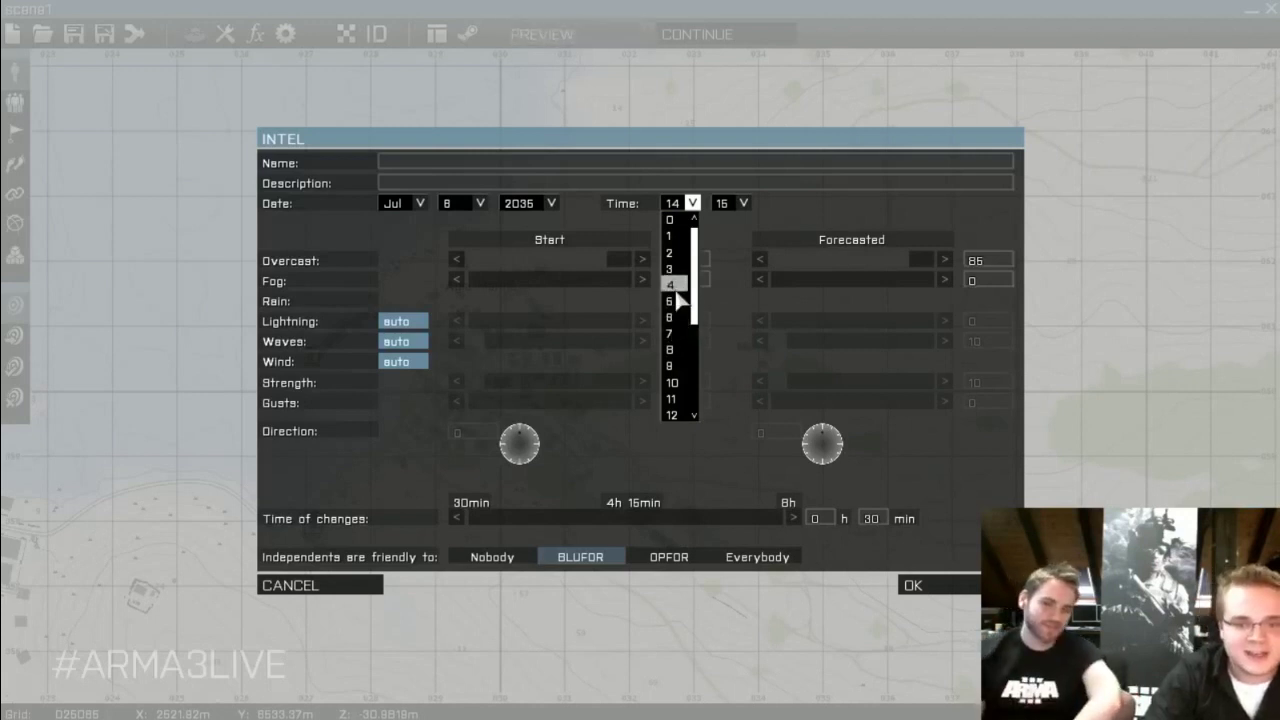
click(674, 301)
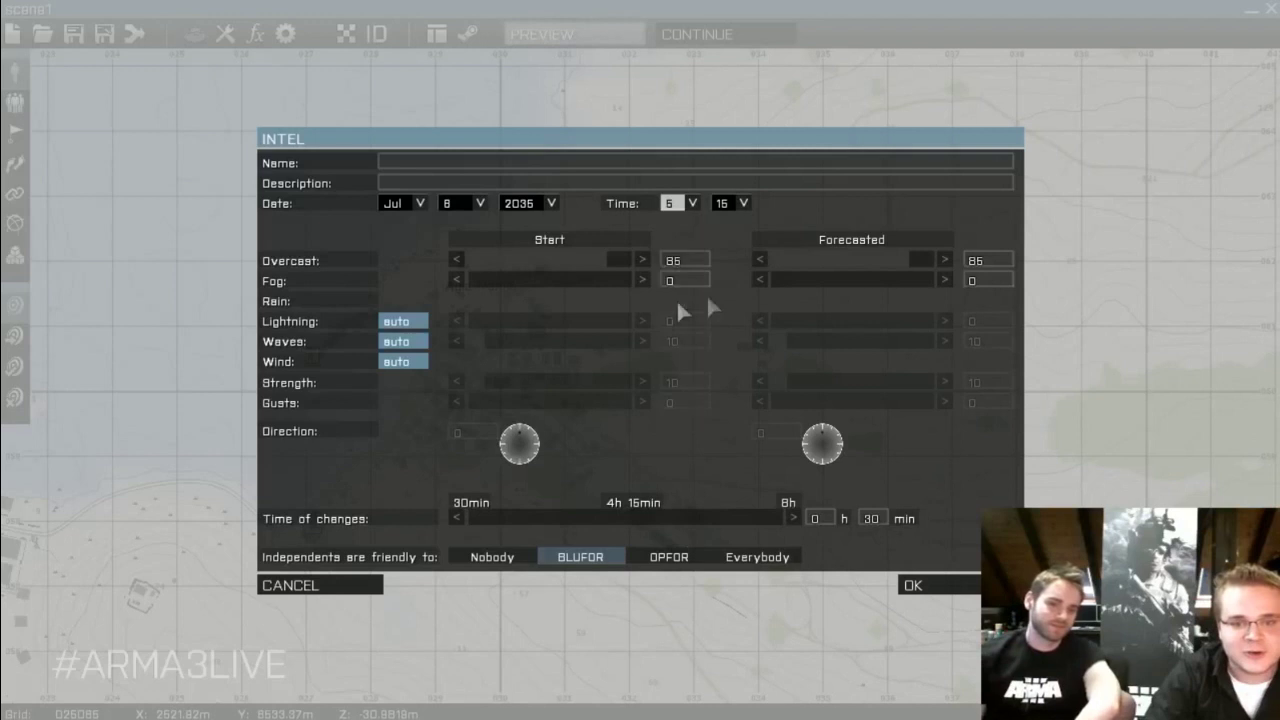
click(735, 202)
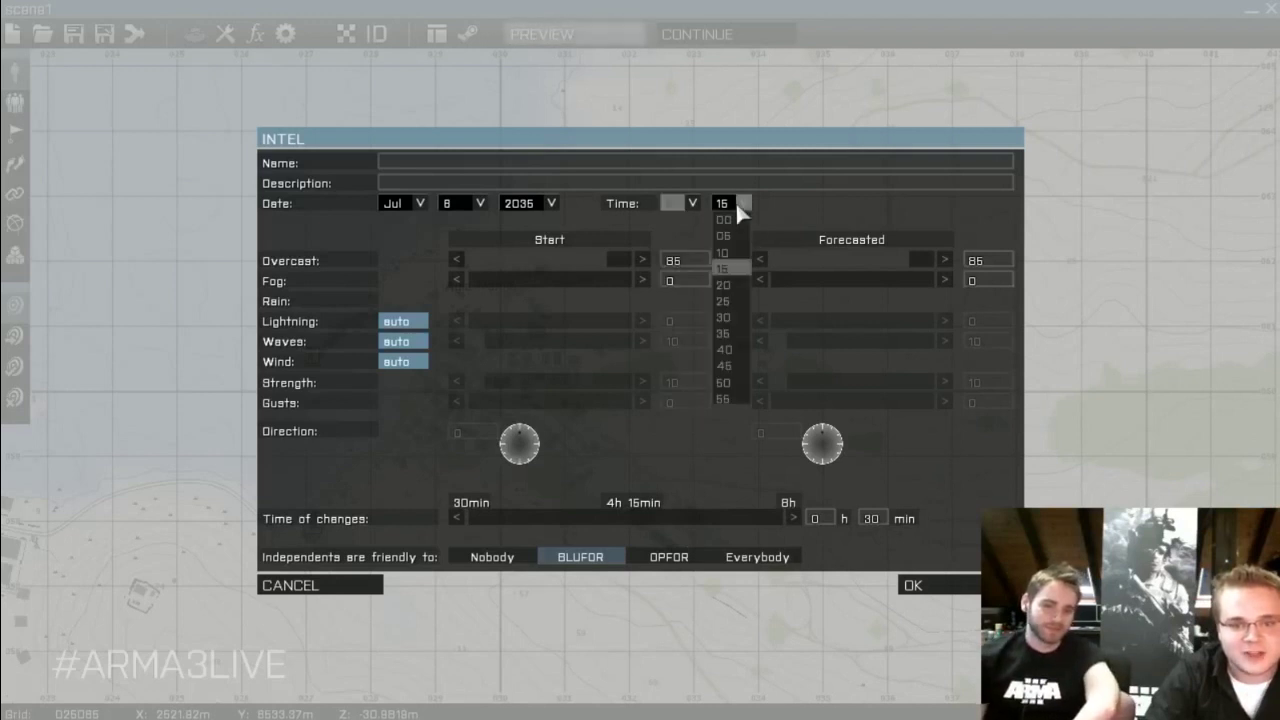
click(733, 317)
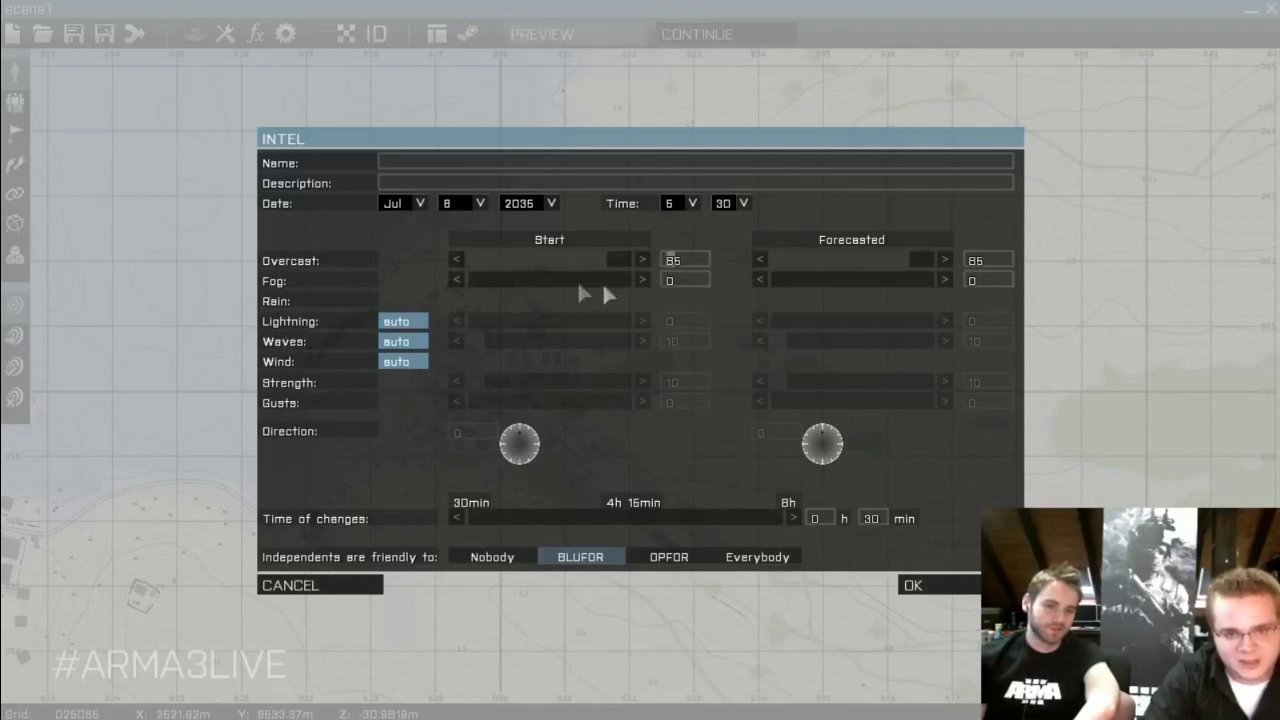
text(30)
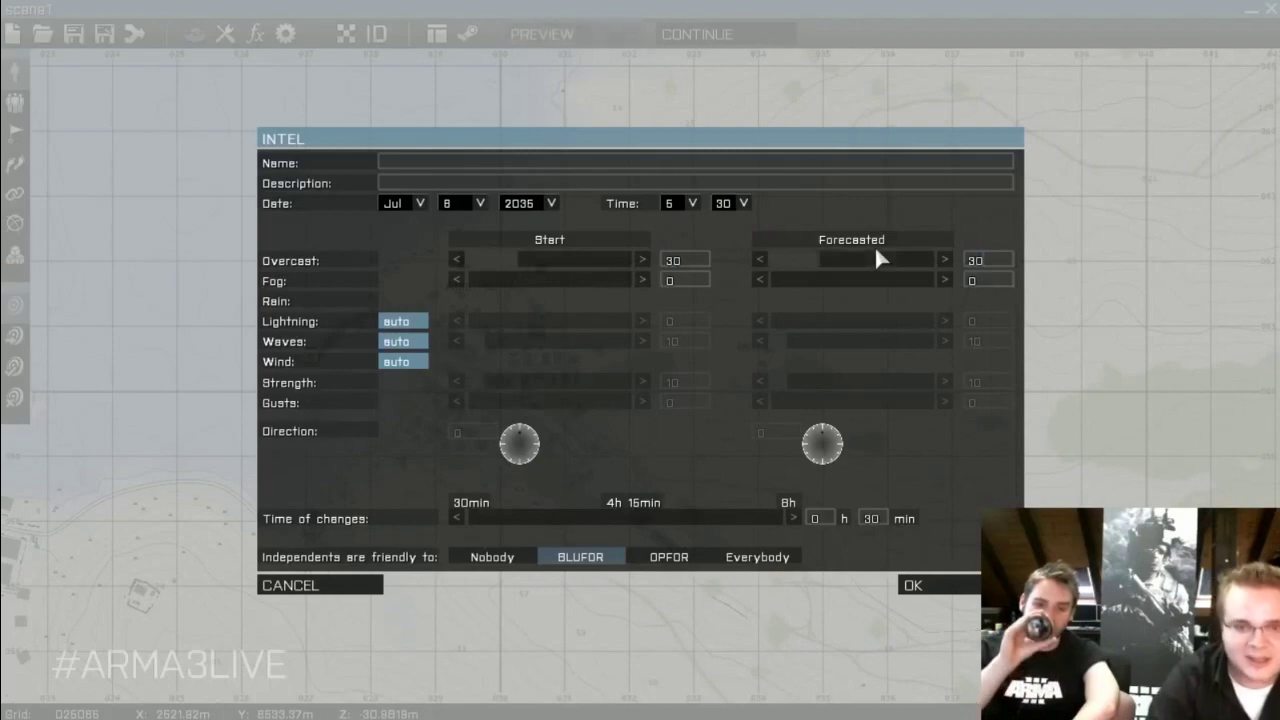
key(Return)
Place a BLUFOR Rifleman as the player on the shore east of Jay Cove, just below the end of the dirt road
right_drag(875, 249, 1081, 92)
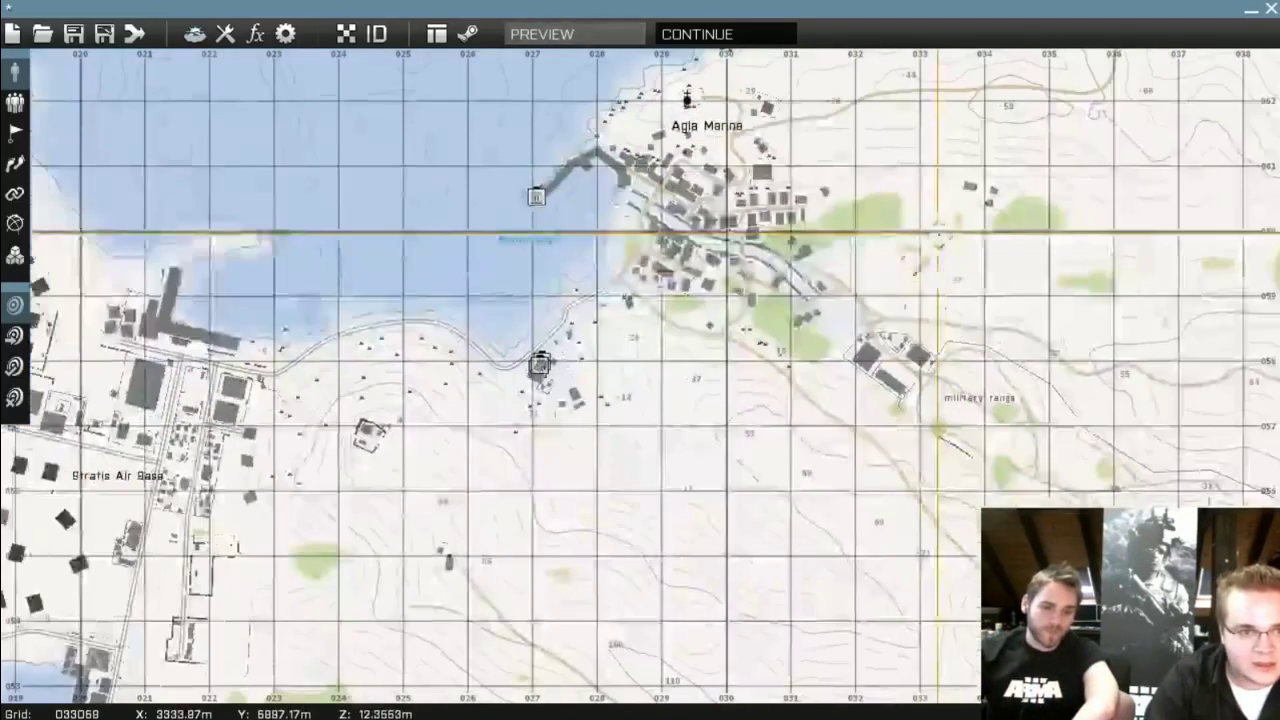
scroll(872, 350, up, 1)
scroll(870, 356, down, 6)
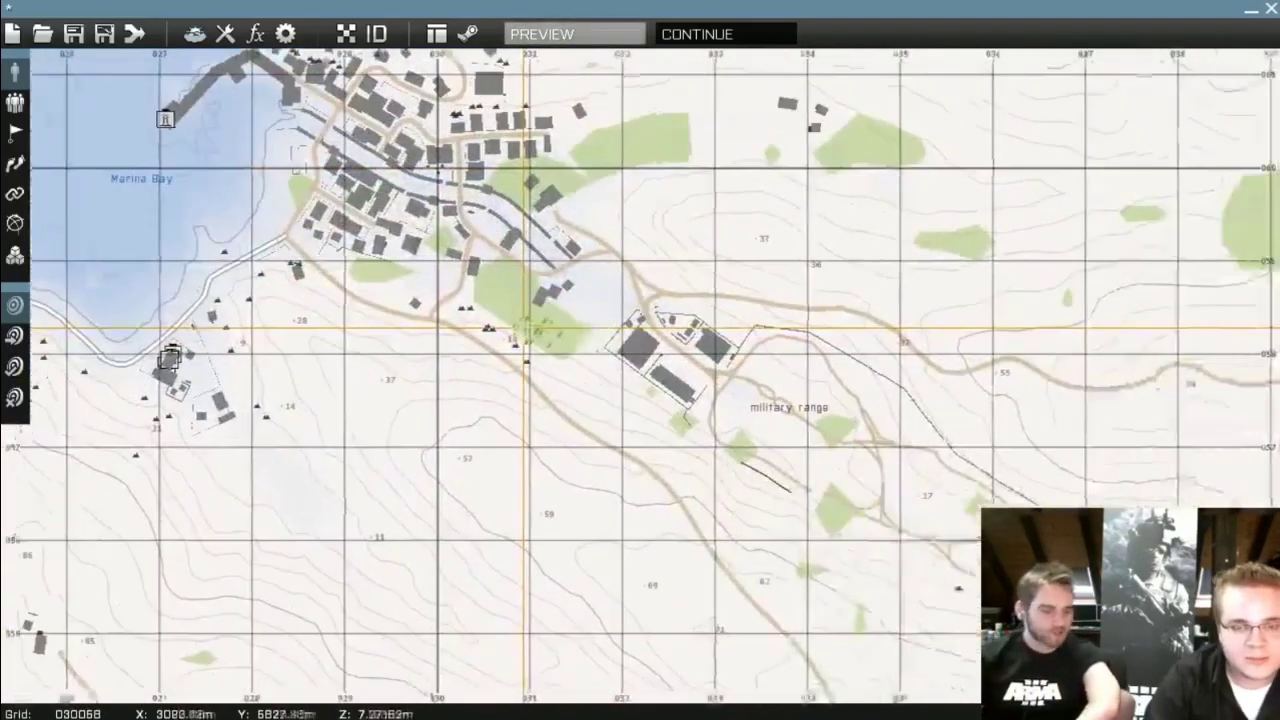
scroll(529, 320, down, 3)
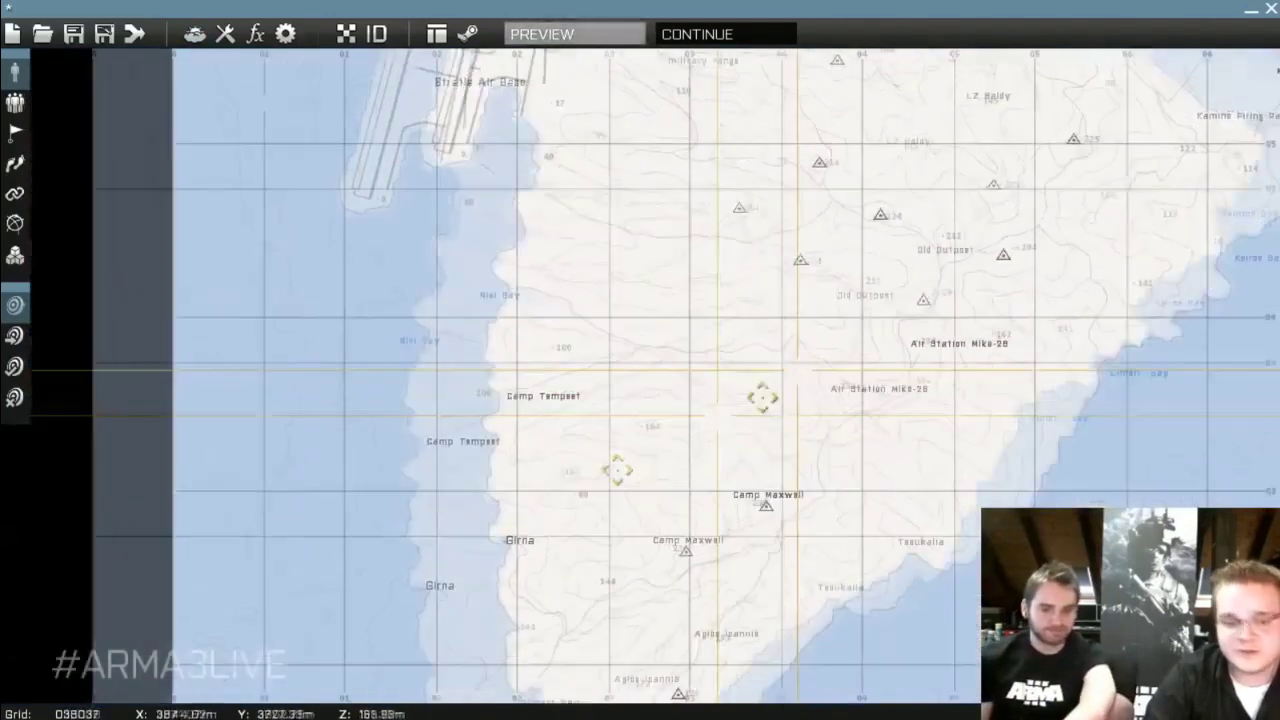
scroll(763, 390, up, 2)
scroll(622, 597, up, 3)
scroll(622, 597, up, 4)
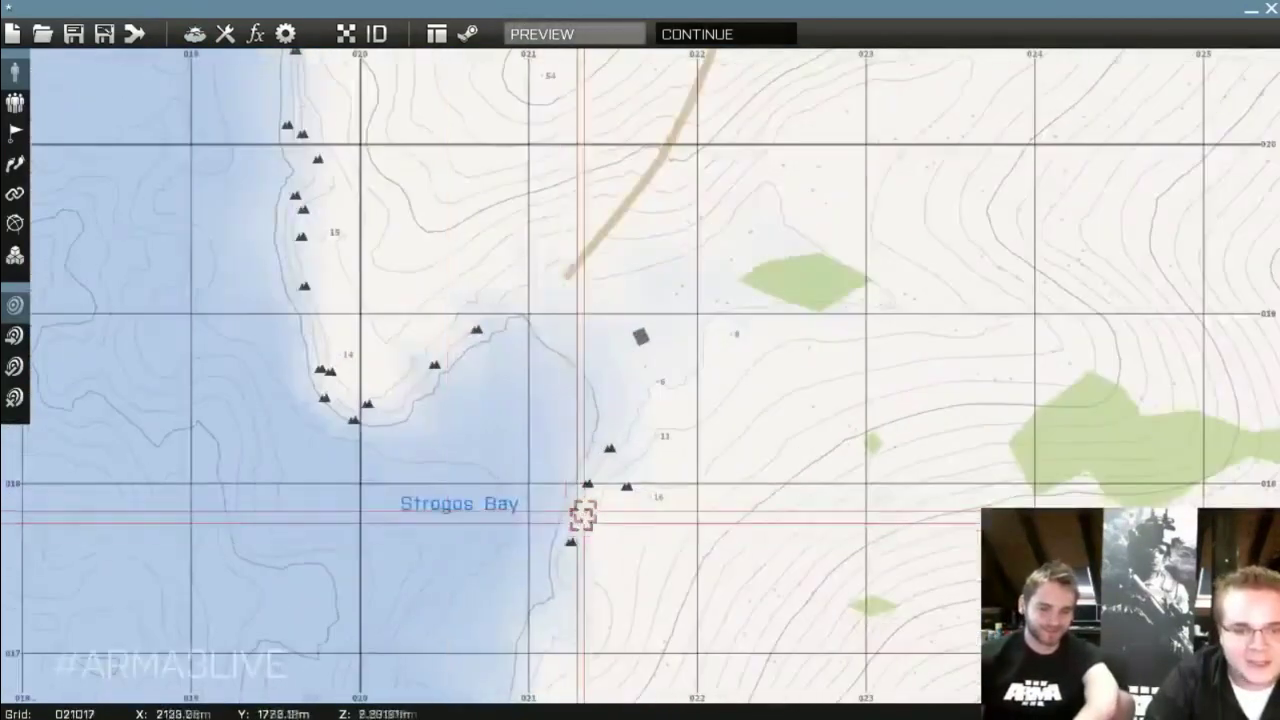
scroll(503, 516, down, 4)
scroll(586, 334, up, 2)
scroll(637, 538, up, 5)
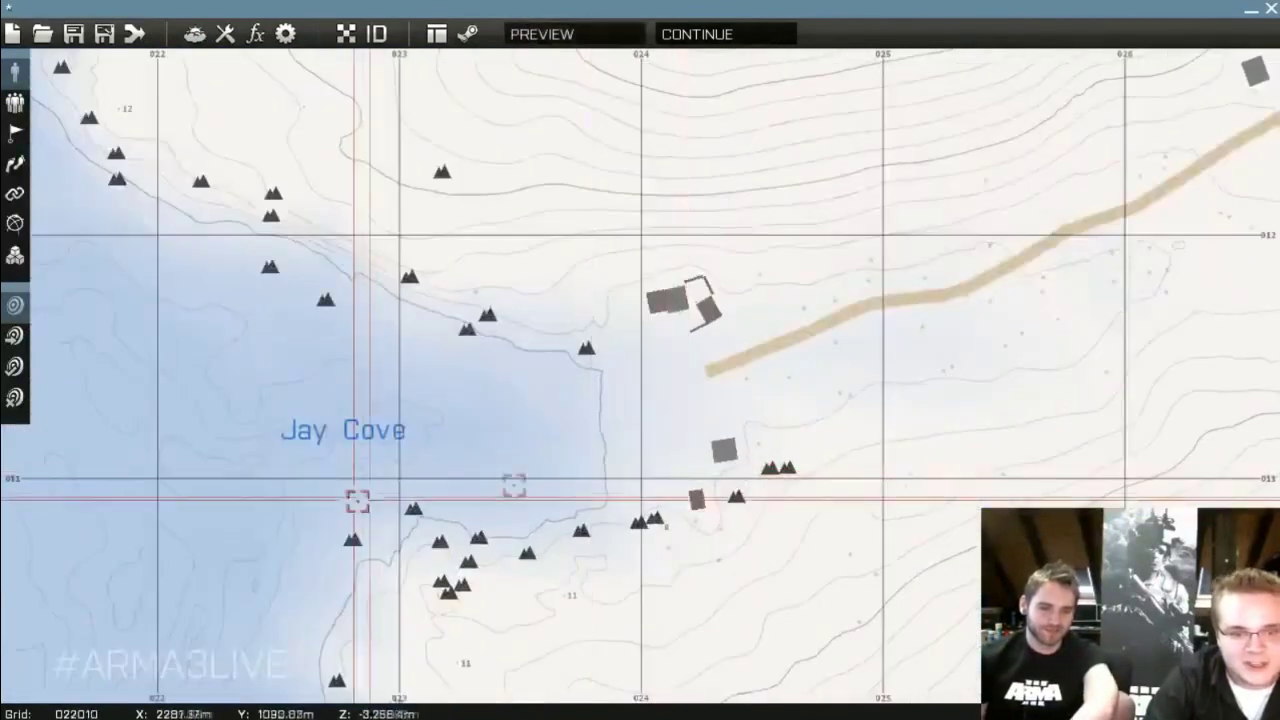
scroll(631, 428, down, 5)
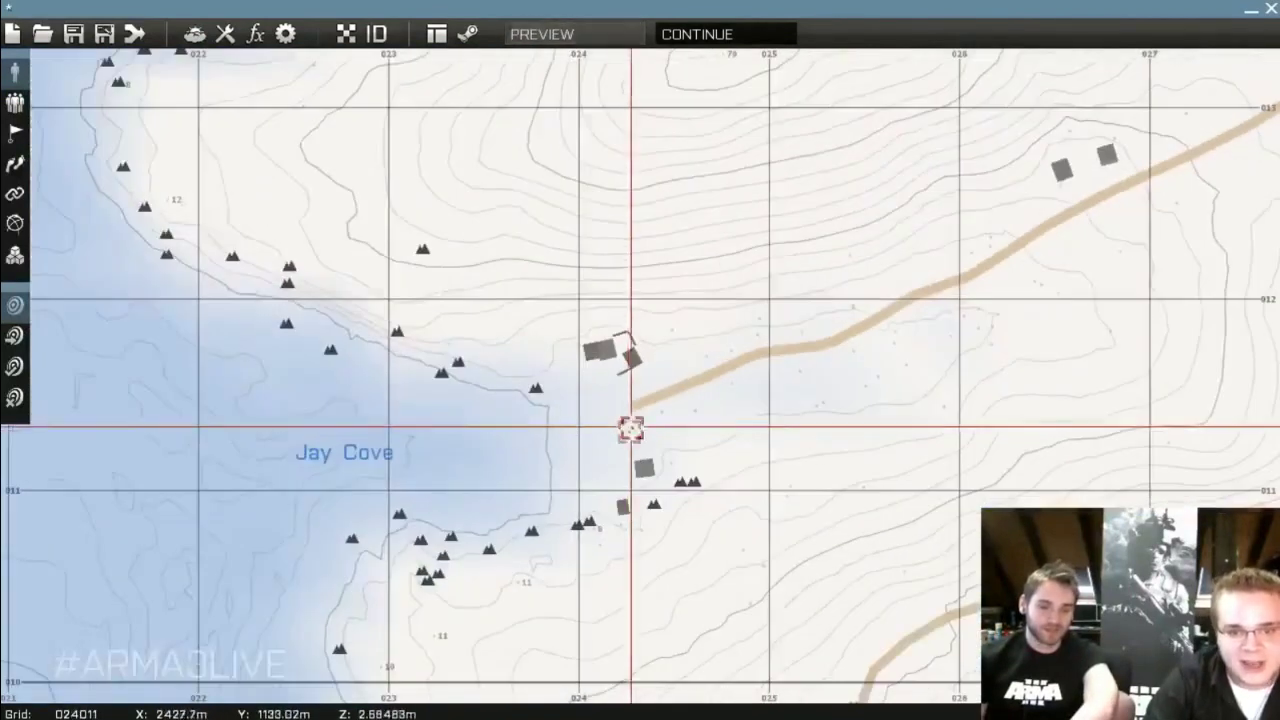
scroll(631, 428, up, 3)
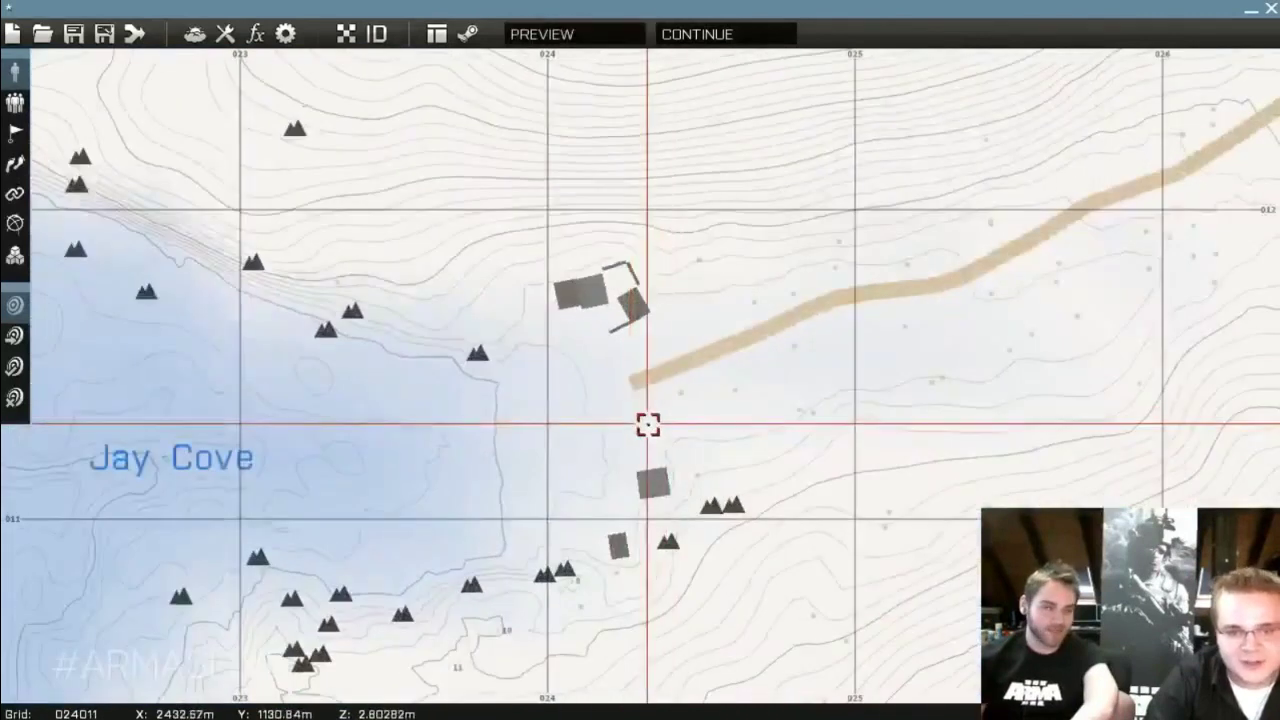
double_click(648, 426)
click(812, 575)
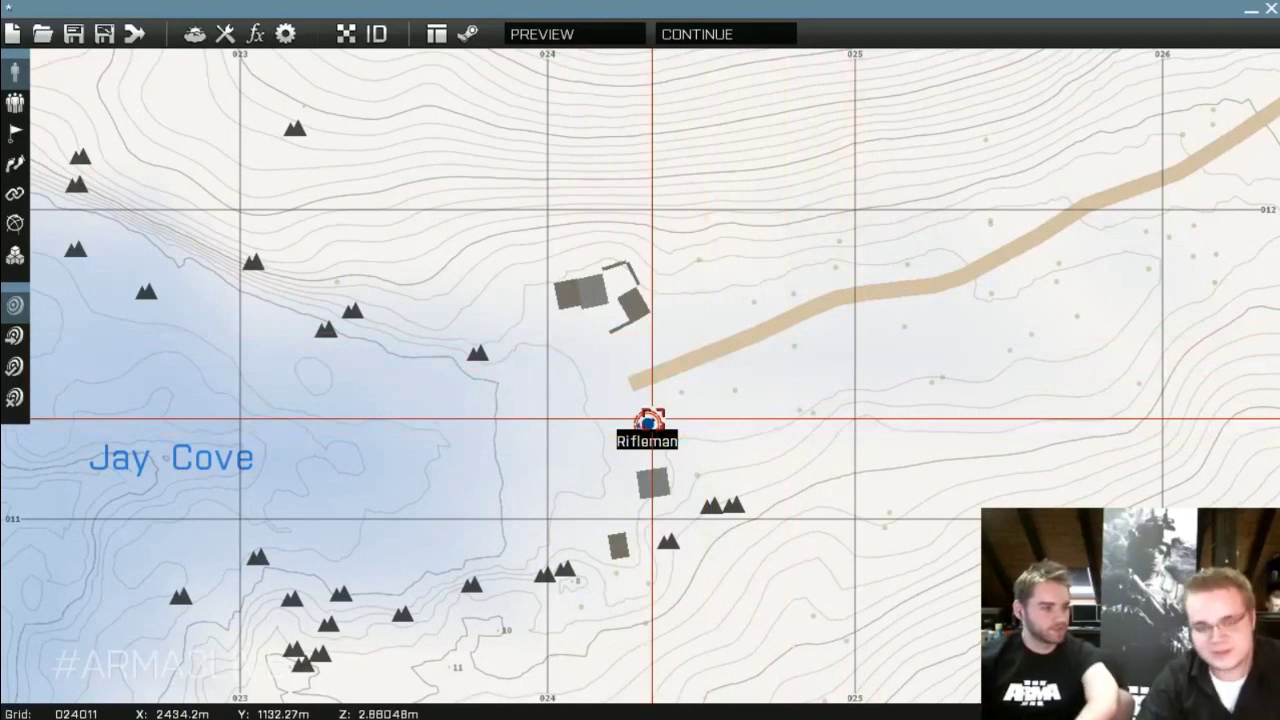
Change the player Rifleman's side to Independent with the Green Army faction and preview the mission
double_click(648, 422)
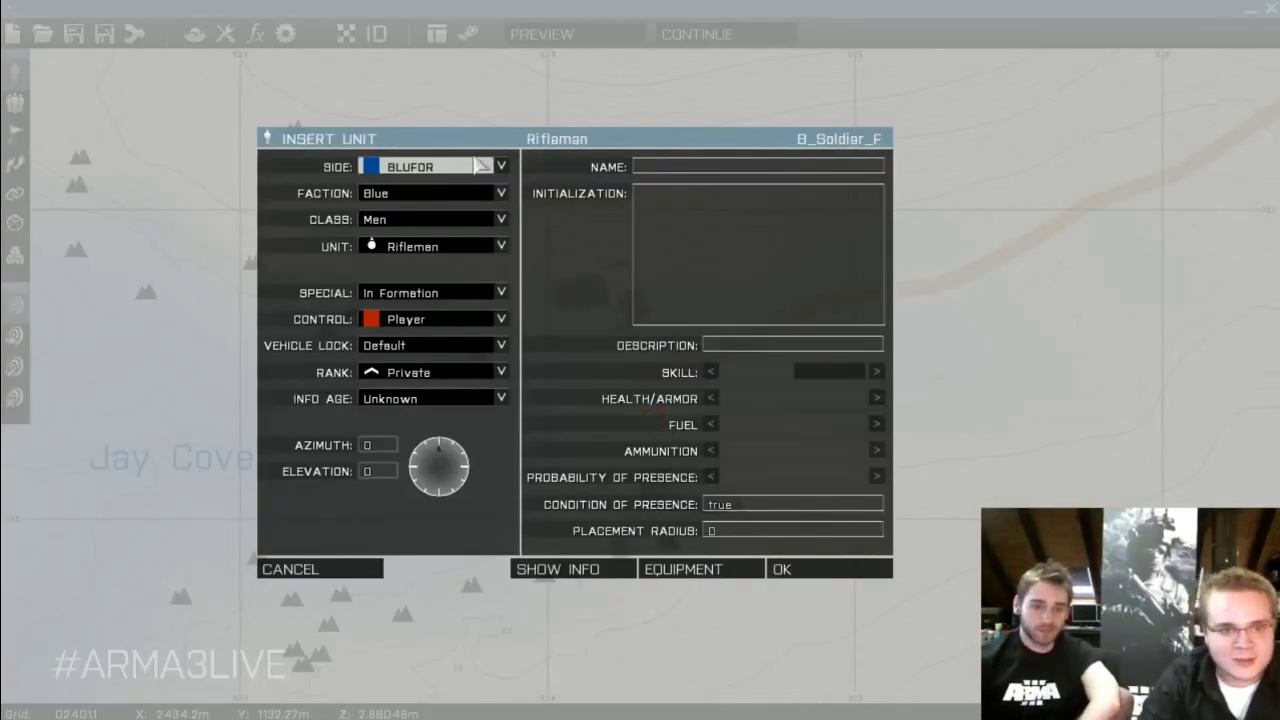
click(480, 166)
click(478, 212)
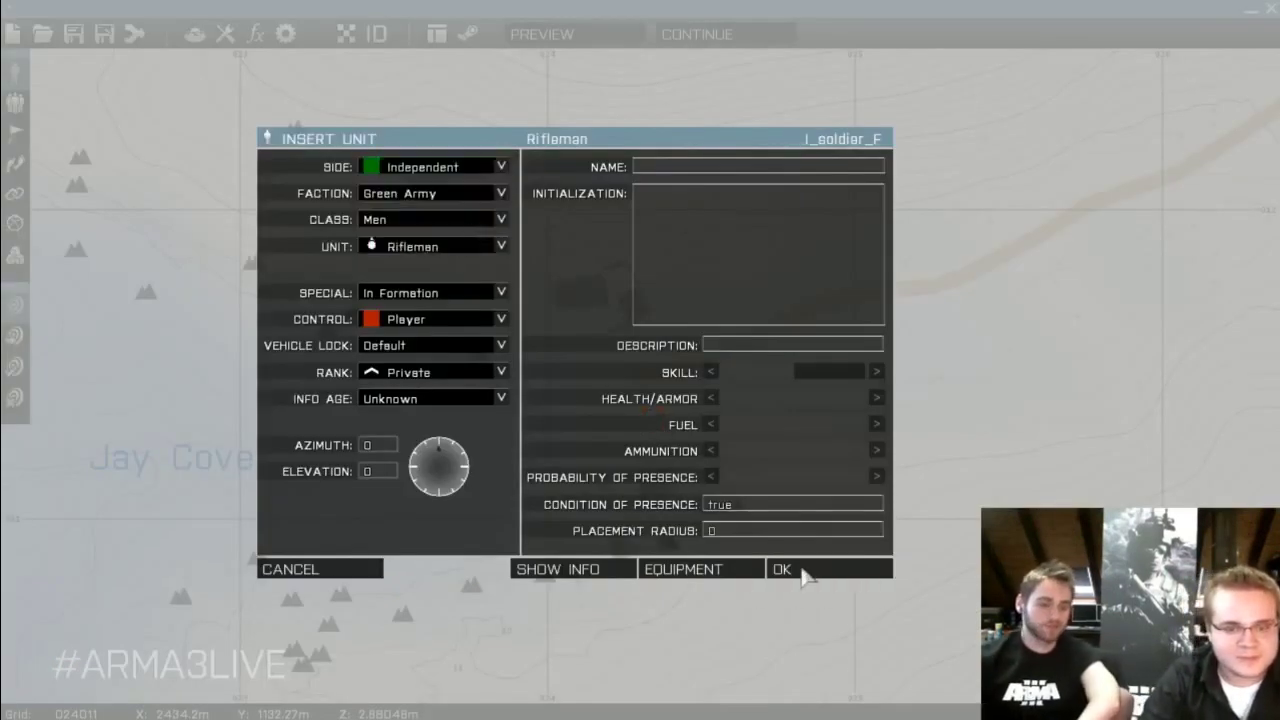
click(782, 569)
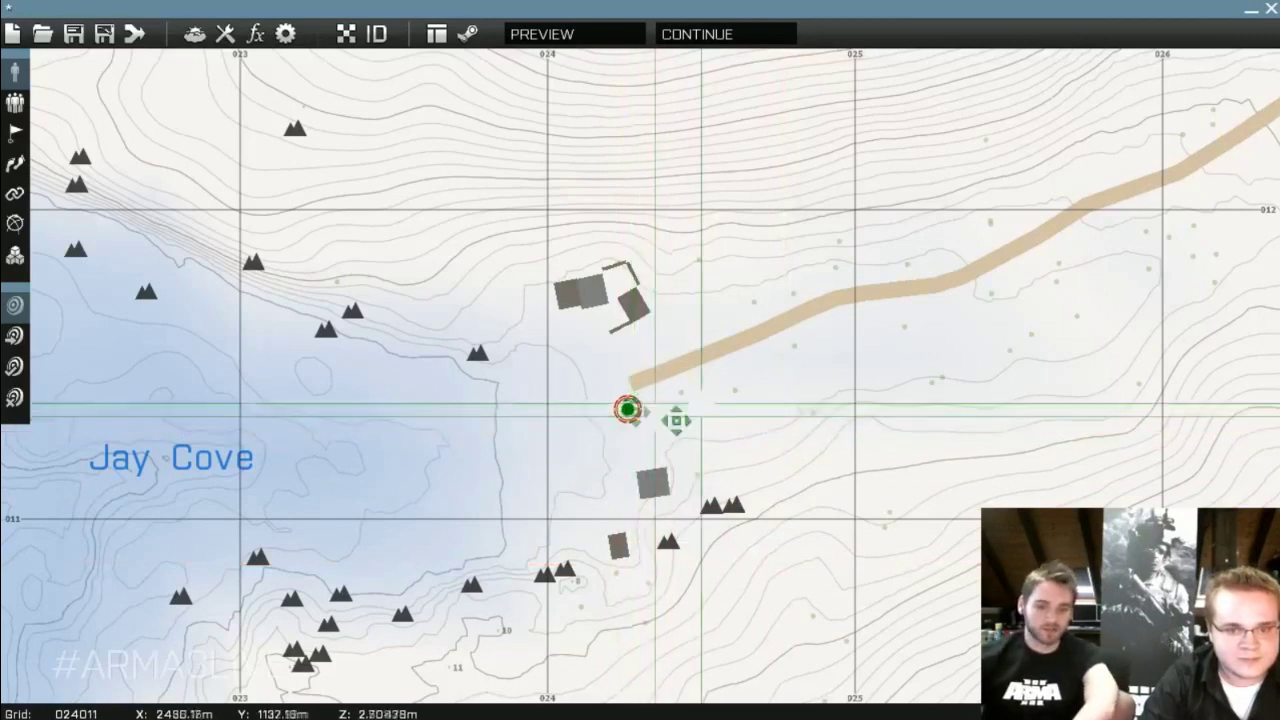
click(578, 36)
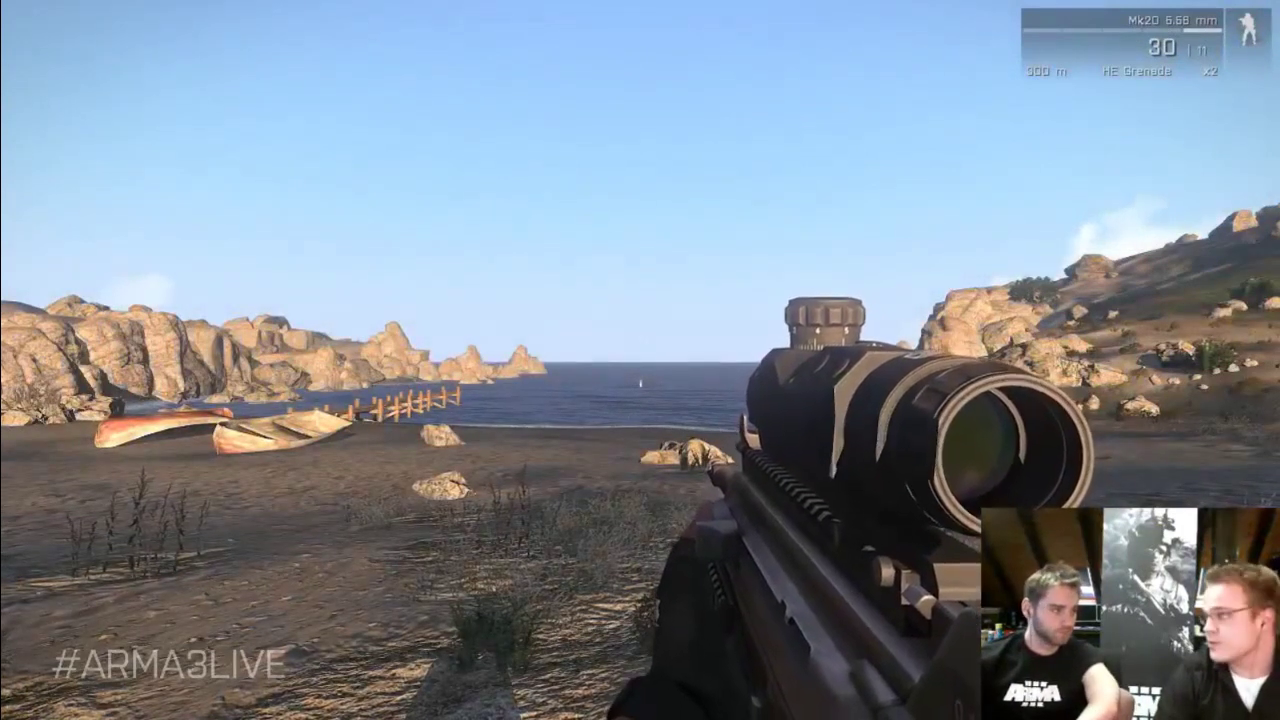
Abort the mission preview and return to the editor map
key(KP_Enter)
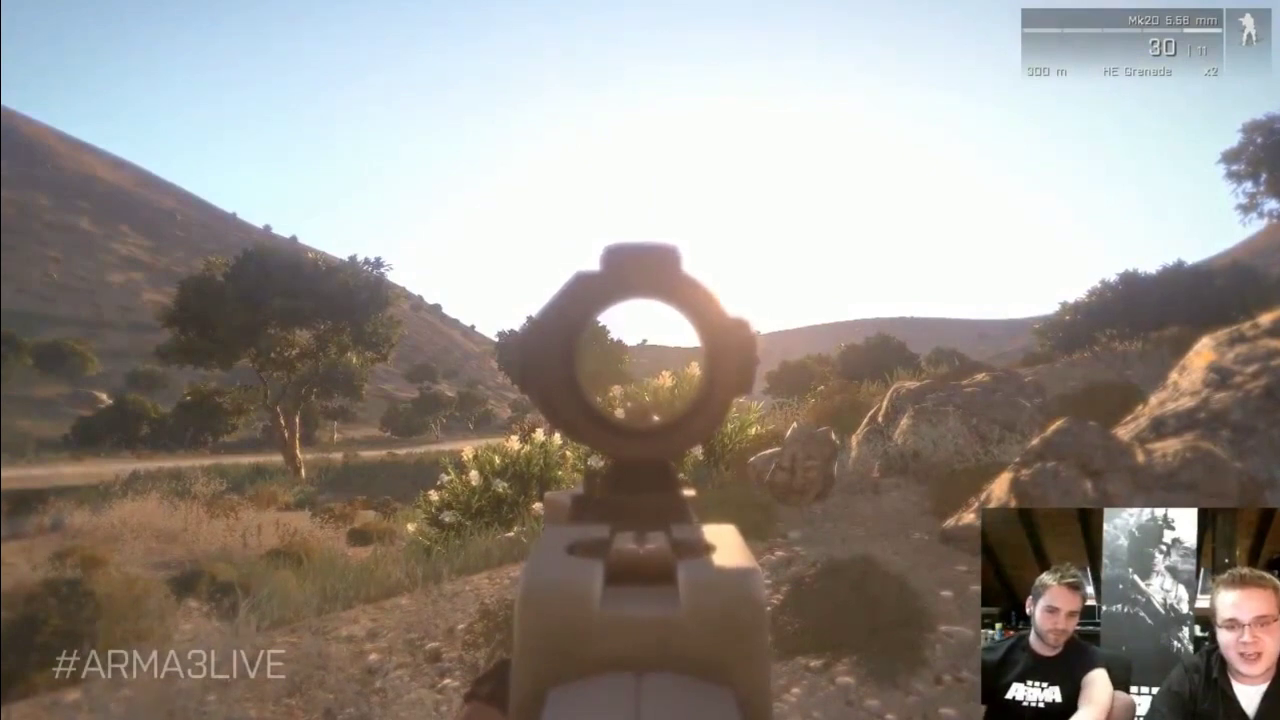
key(KP_Add)
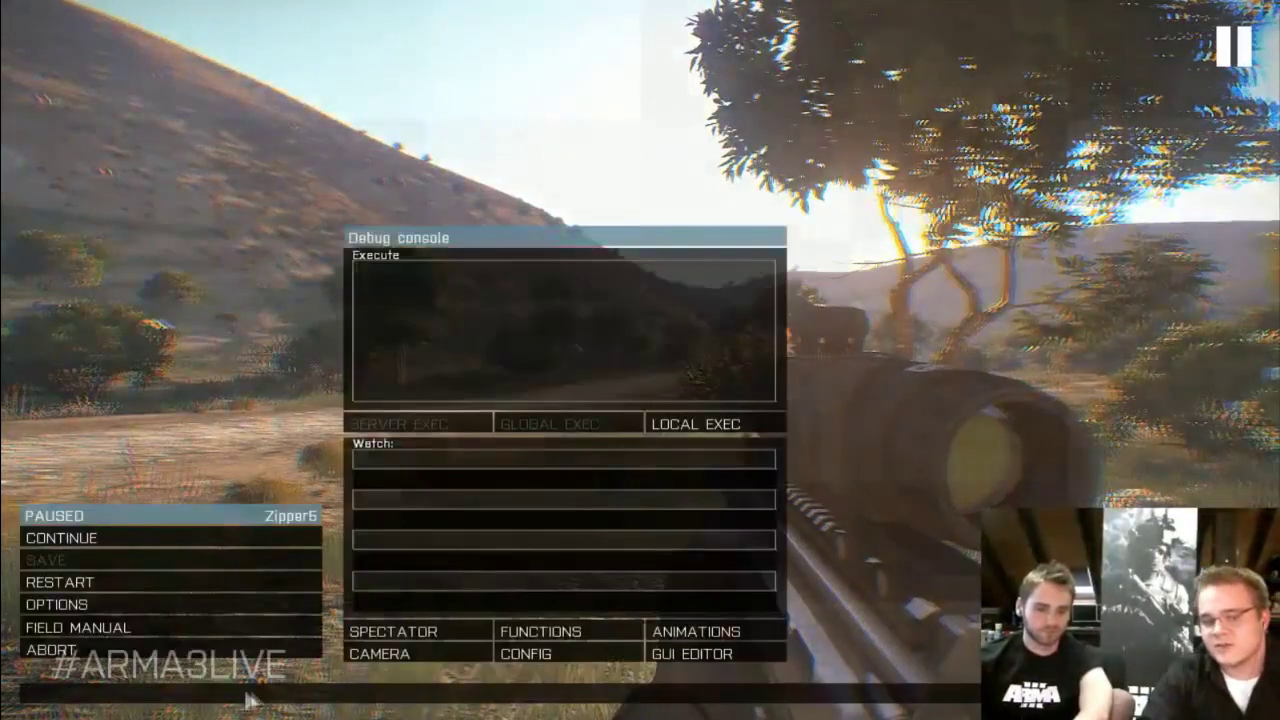
click(52, 649)
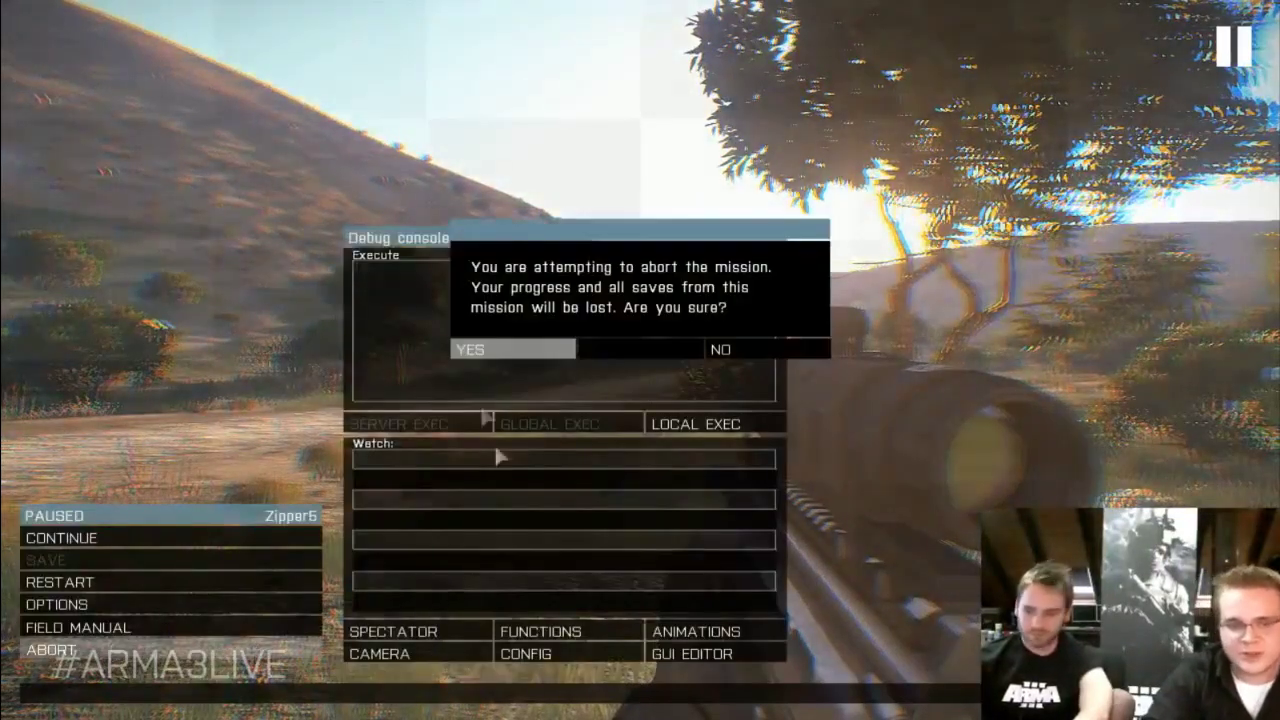
click(520, 348)
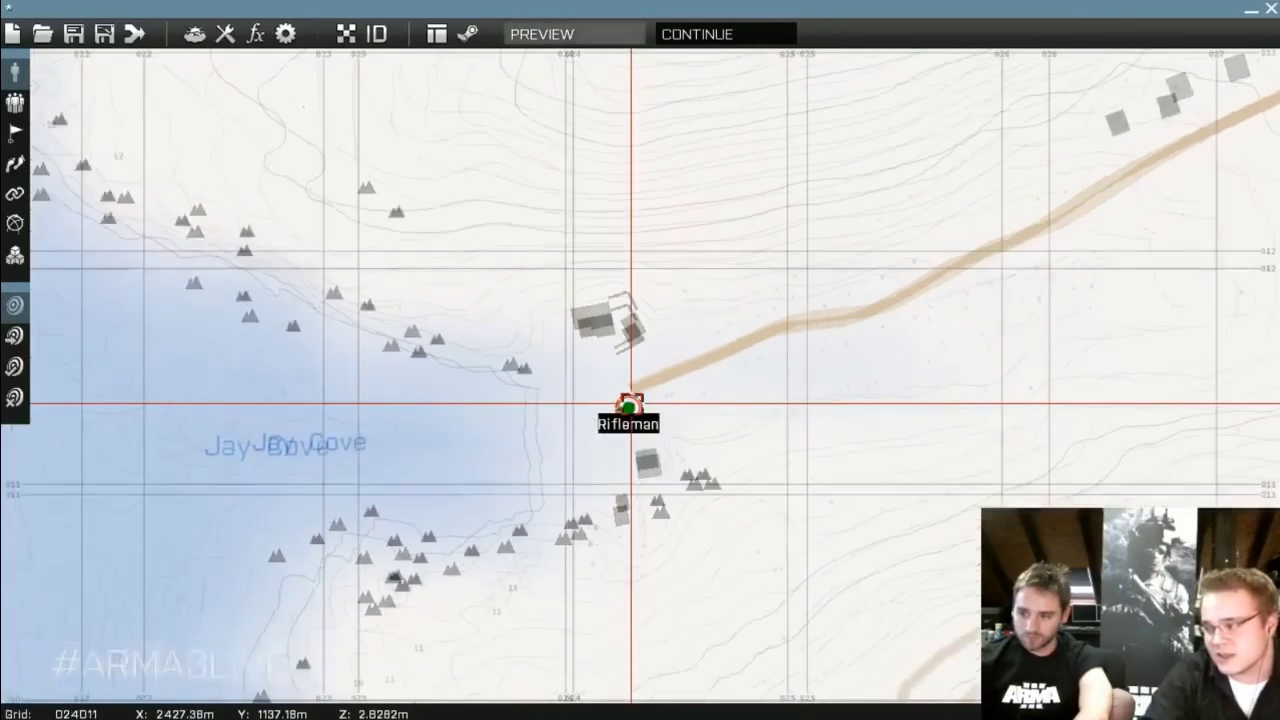
Delete the Independent player Rifleman placed east of Jay Cove
scroll(630, 404, down, 5)
scroll(630, 415, up, 8)
scroll(630, 425, down, 6)
scroll(635, 408, up, 8)
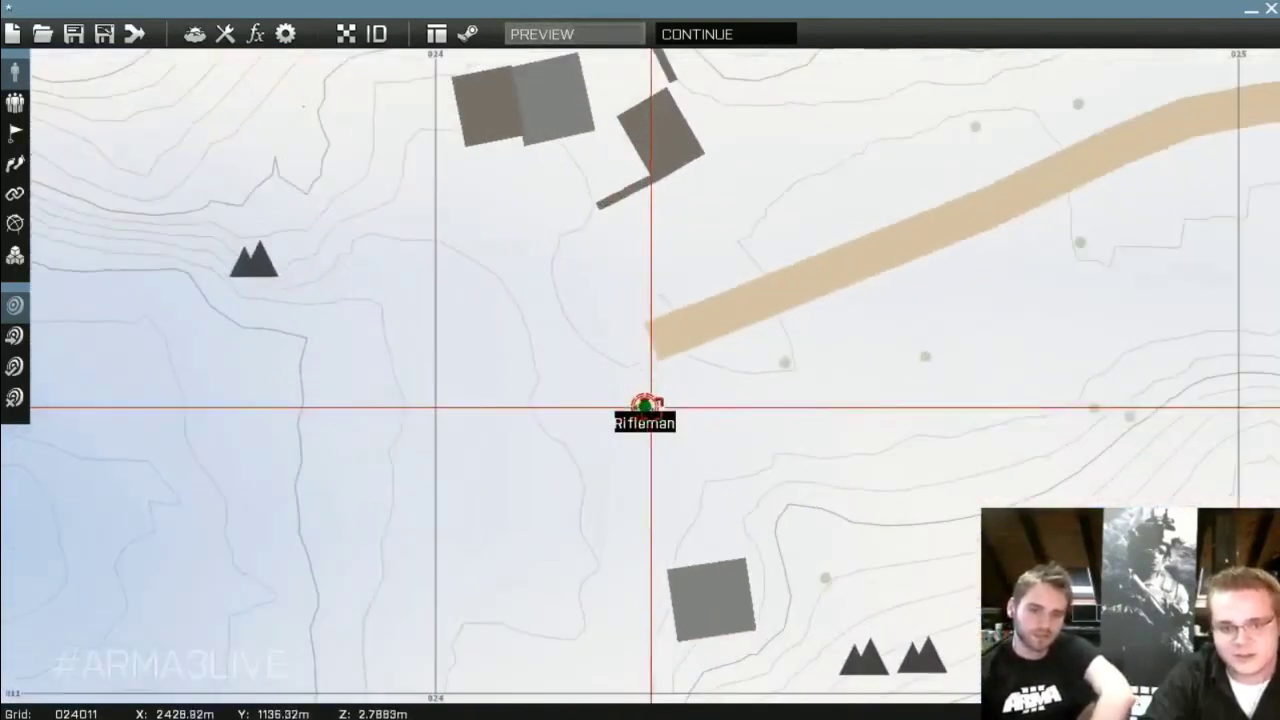
scroll(648, 410, up, 3)
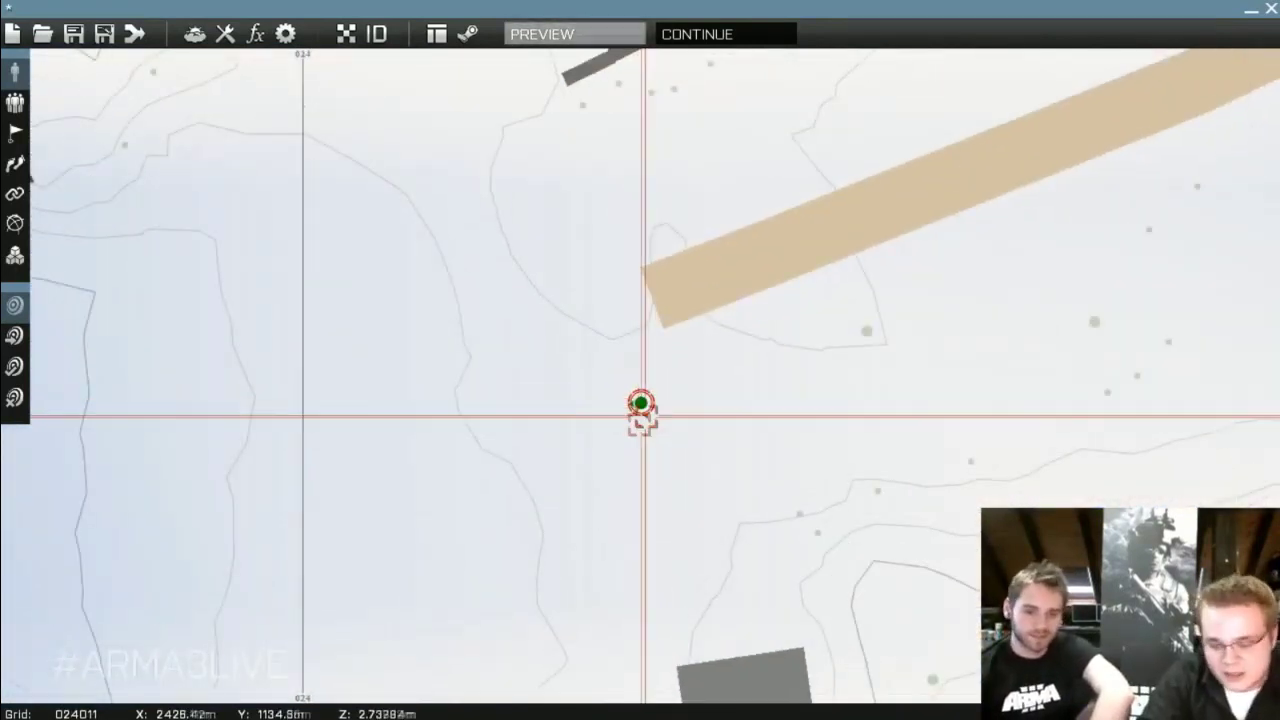
scroll(651, 409, down, 5)
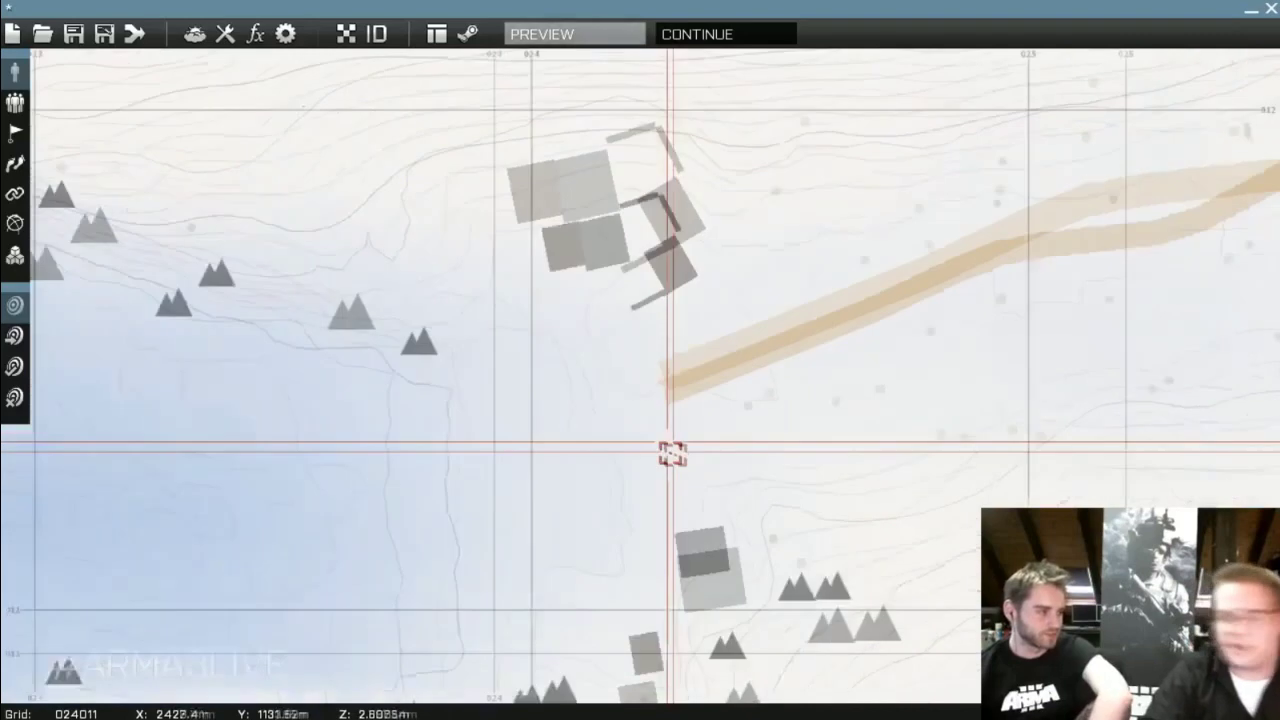
Examine the map around Agia Marina, its southern road junction and the military range for a new player location
scroll(651, 413, down, 10)
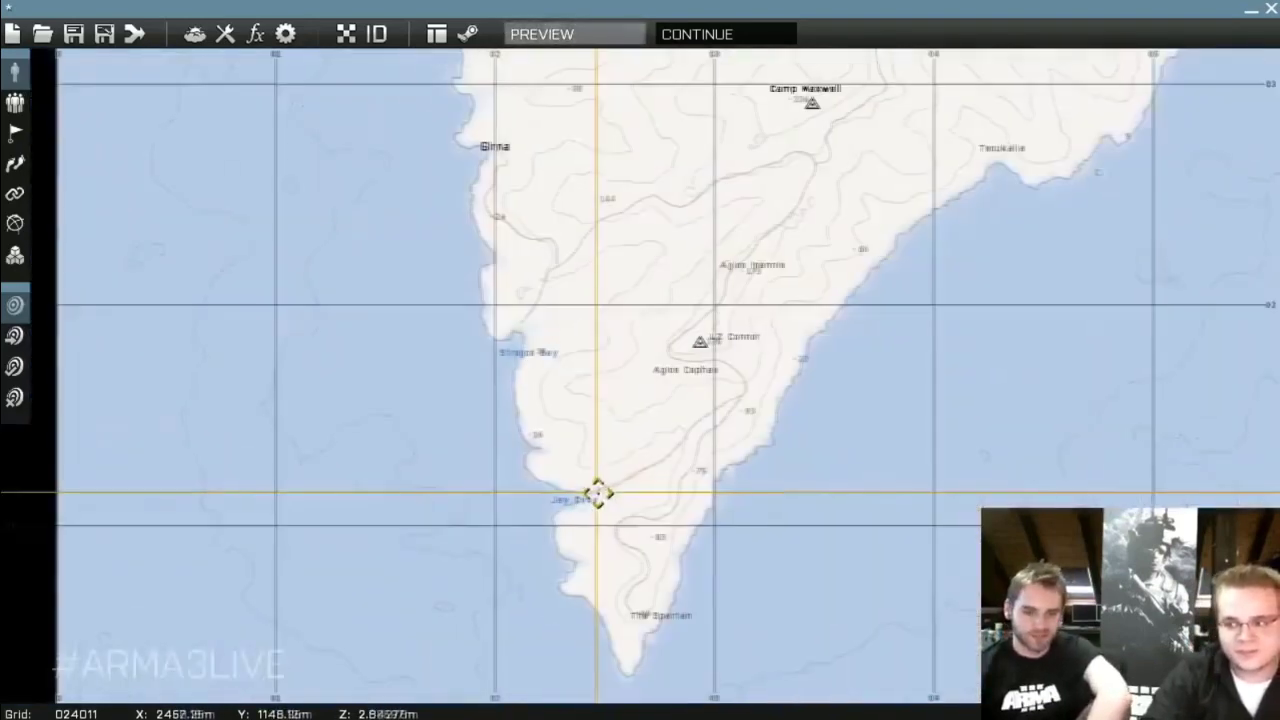
key(w)
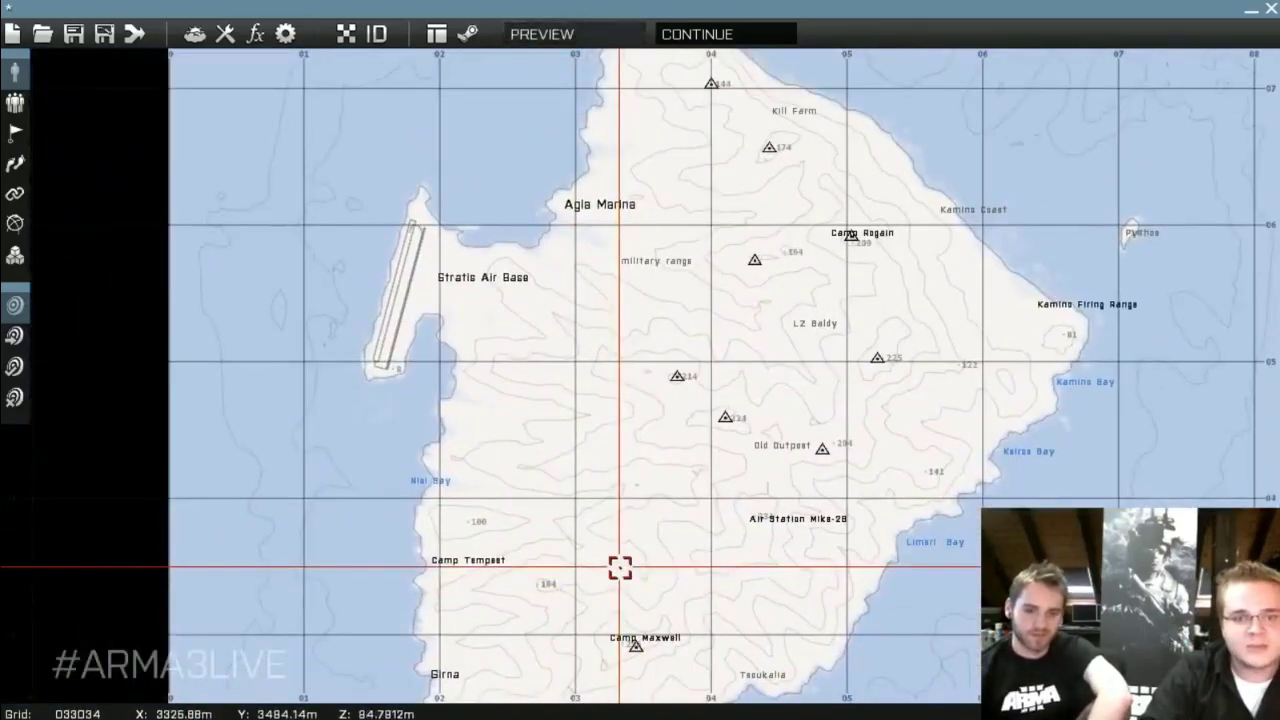
scroll(620, 317, up, 10)
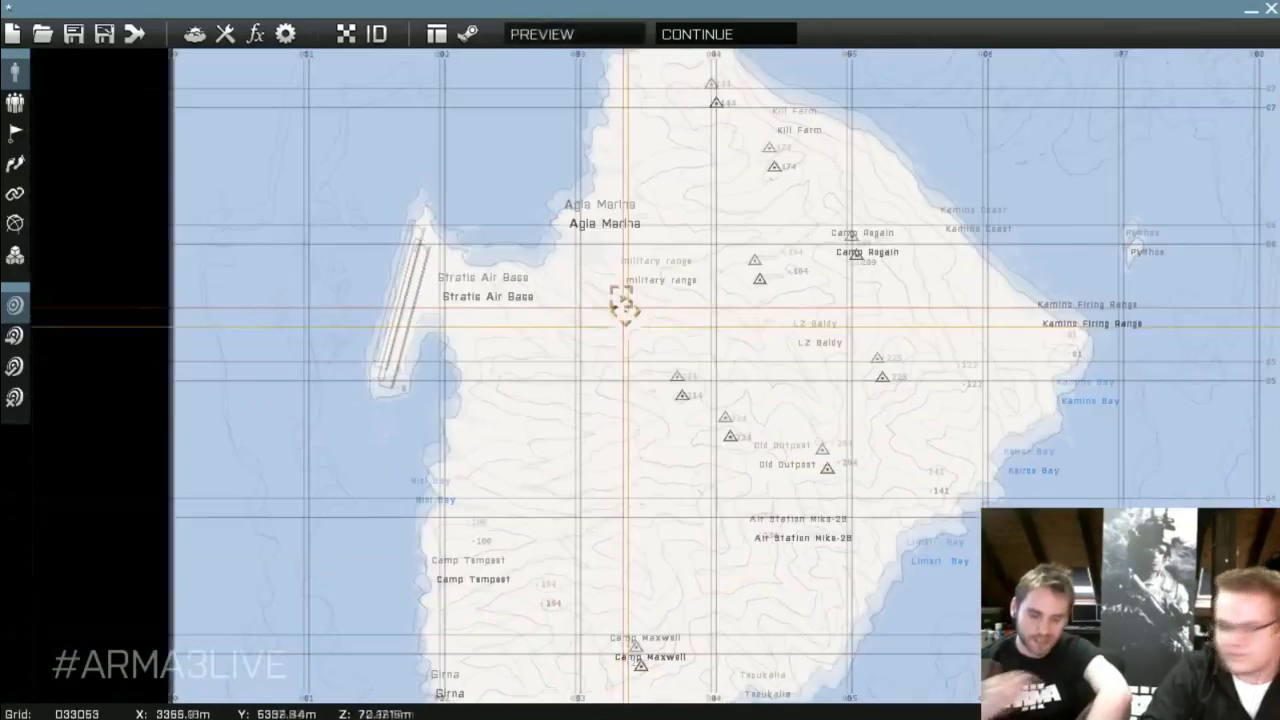
scroll(625, 400, up, 5)
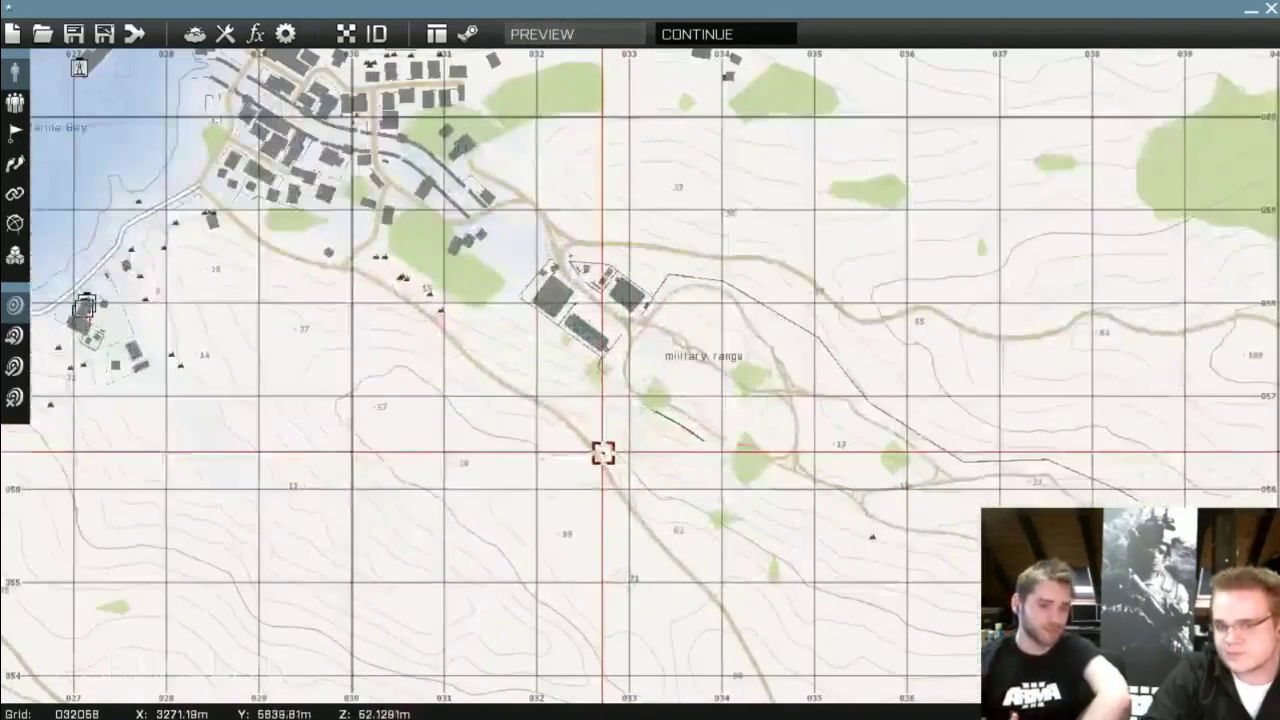
scroll(602, 453, down, 5)
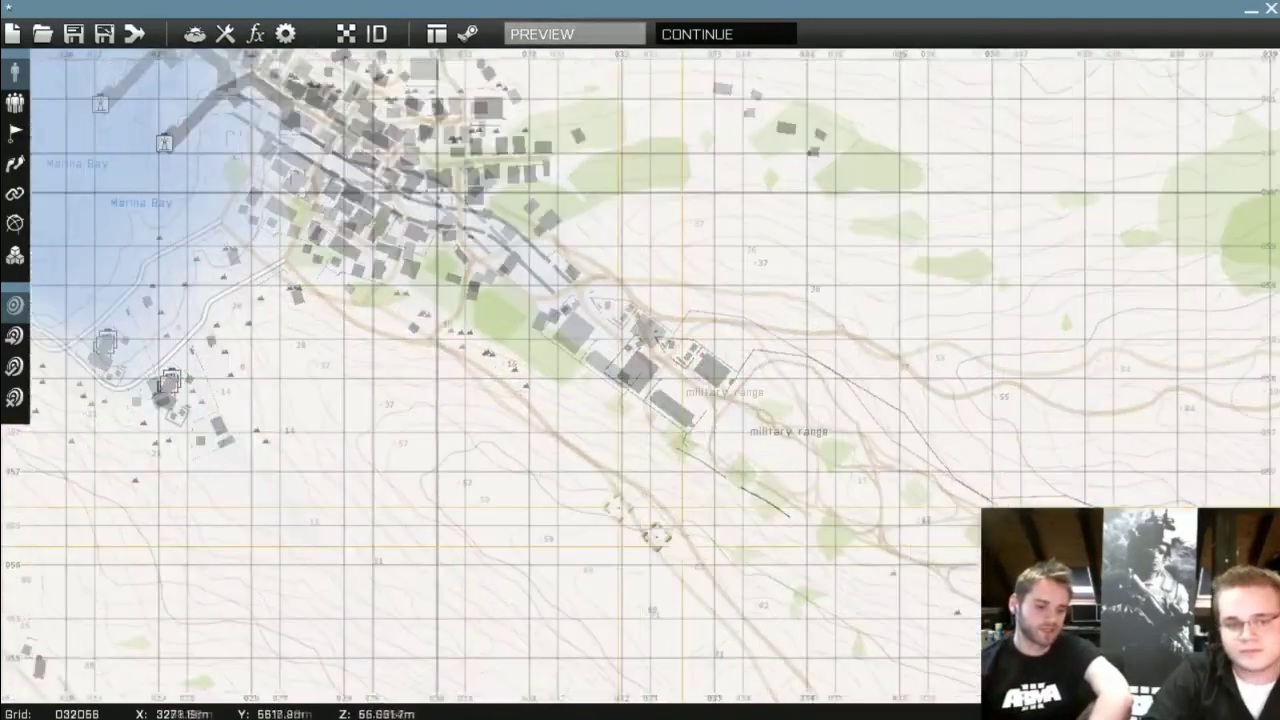
scroll(654, 534, up, 3)
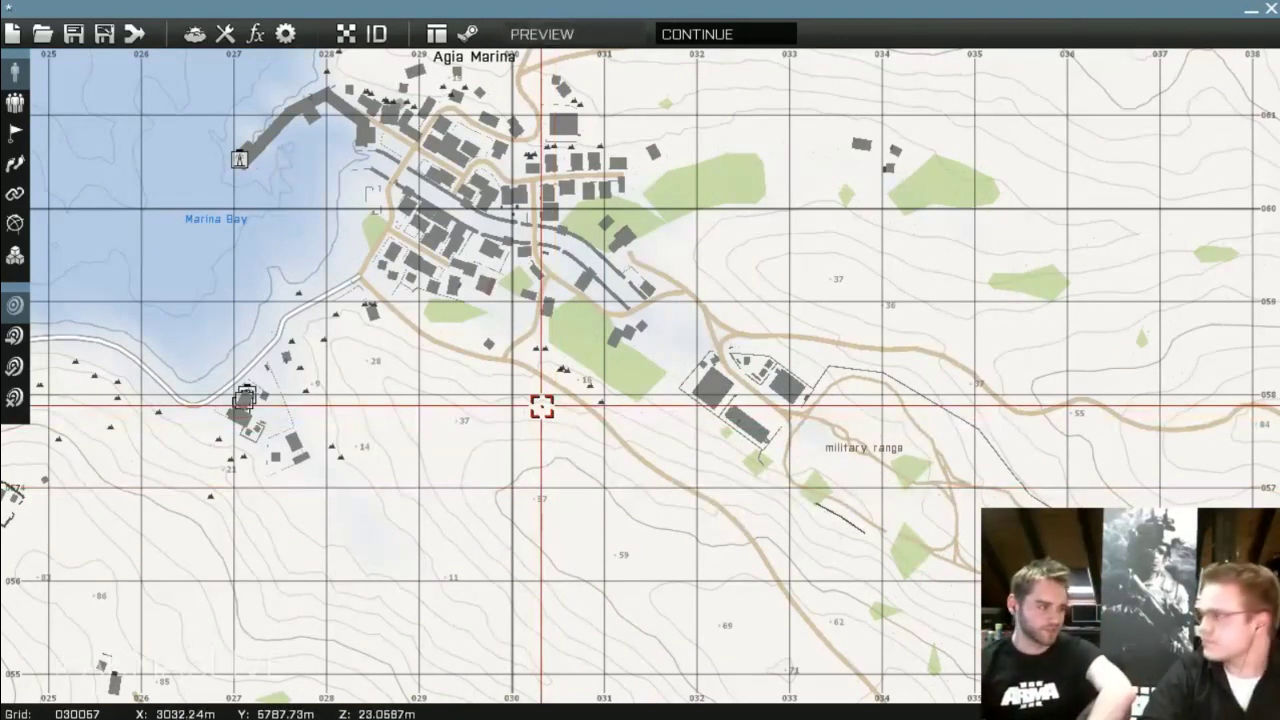
right_drag(541, 405, 551, 466)
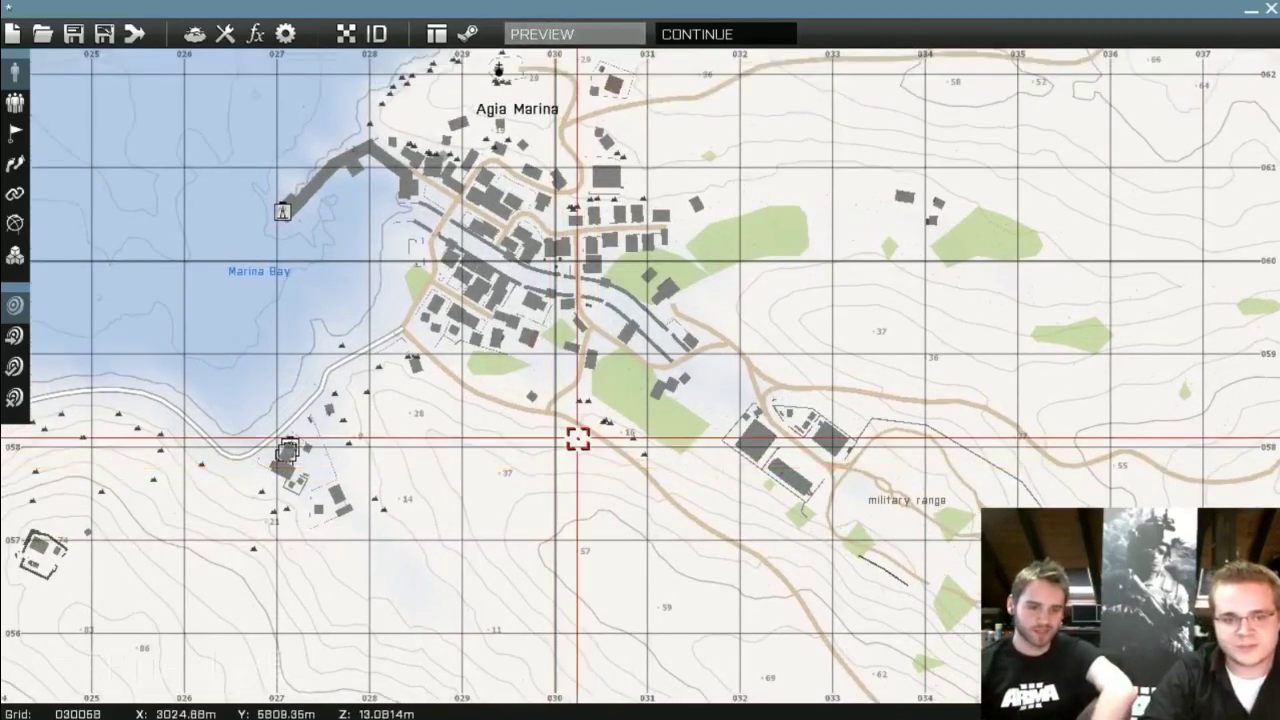
scroll(617, 440, up, 4)
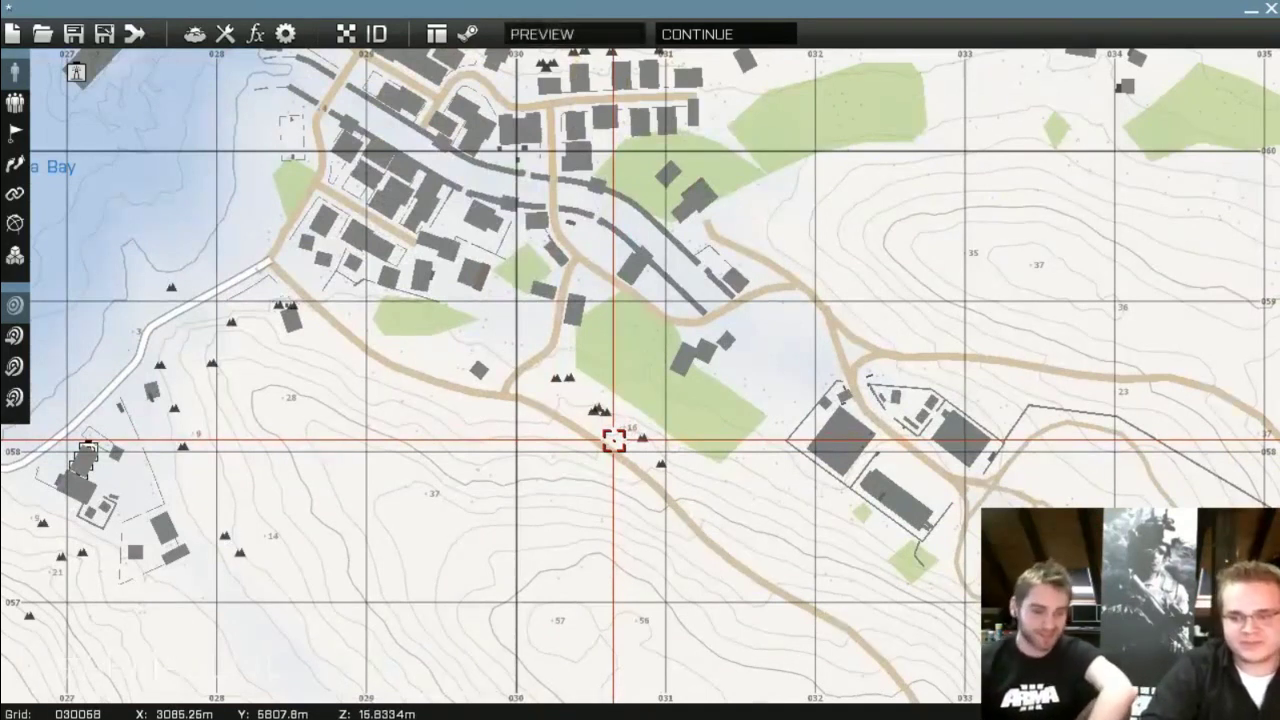
scroll(543, 434, down, 2)
scroll(583, 523, up, 5)
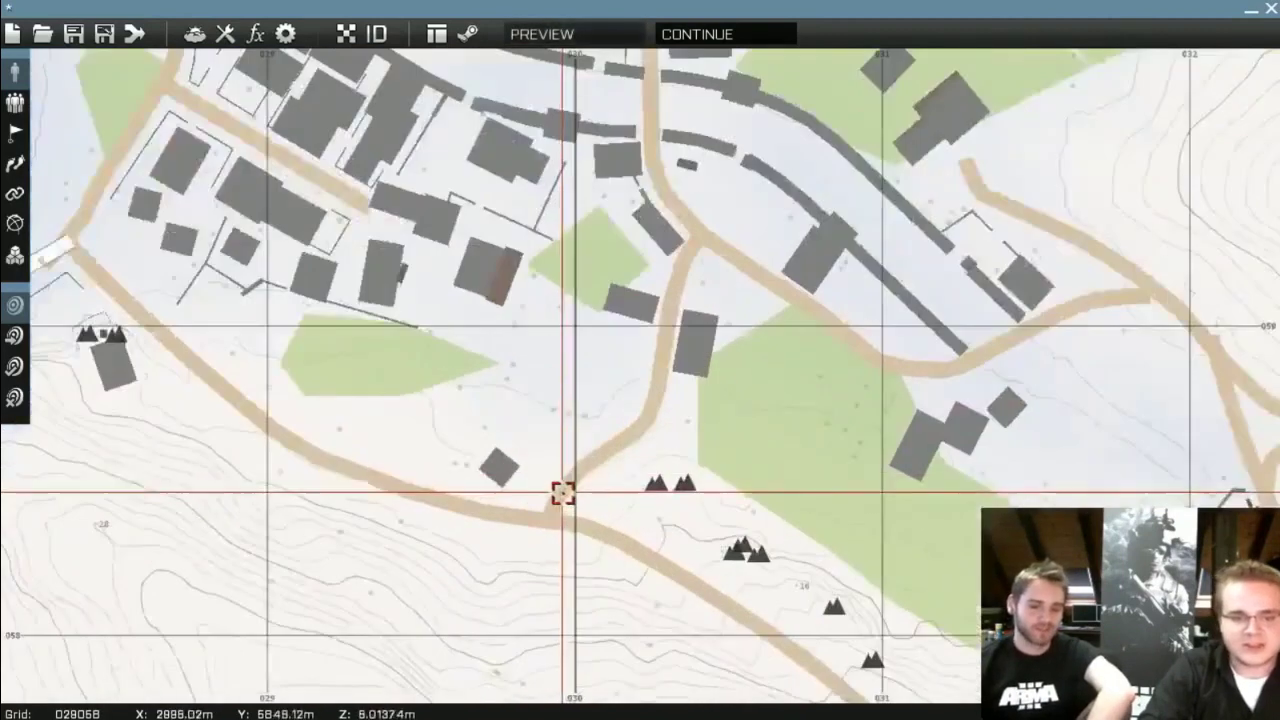
scroll(599, 530, up, 1)
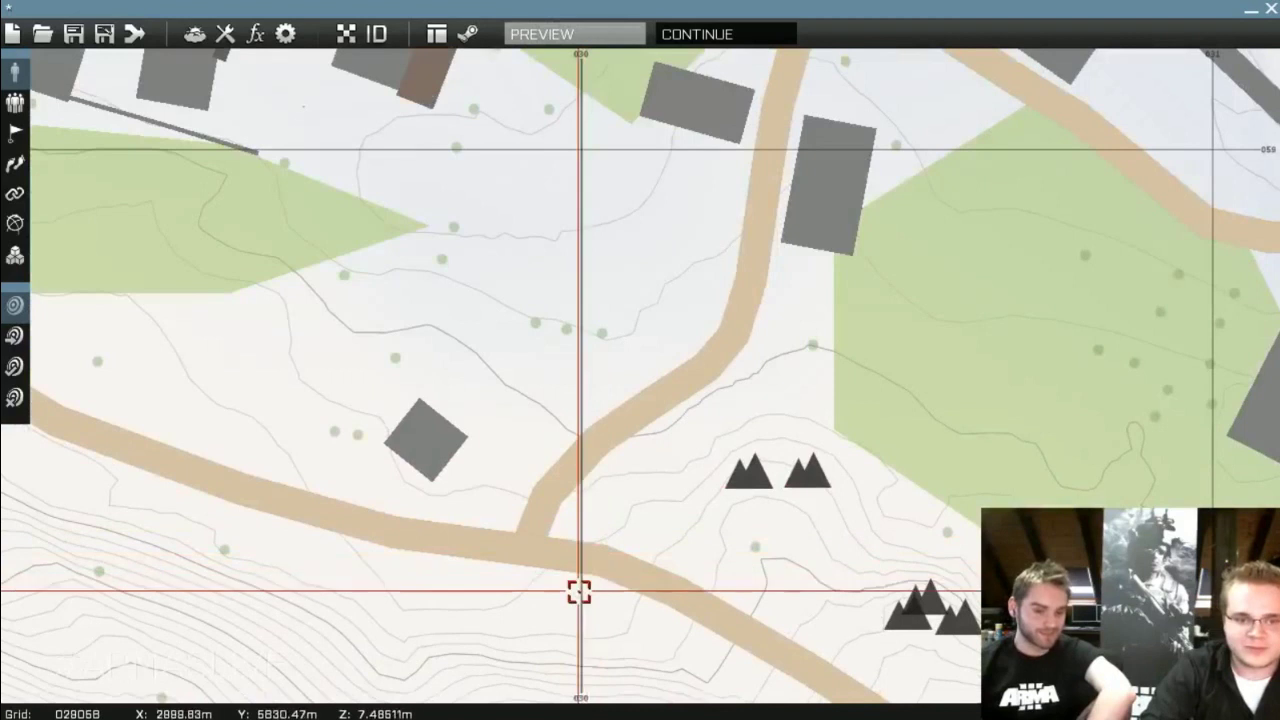
right_drag(560, 591, 528, 569)
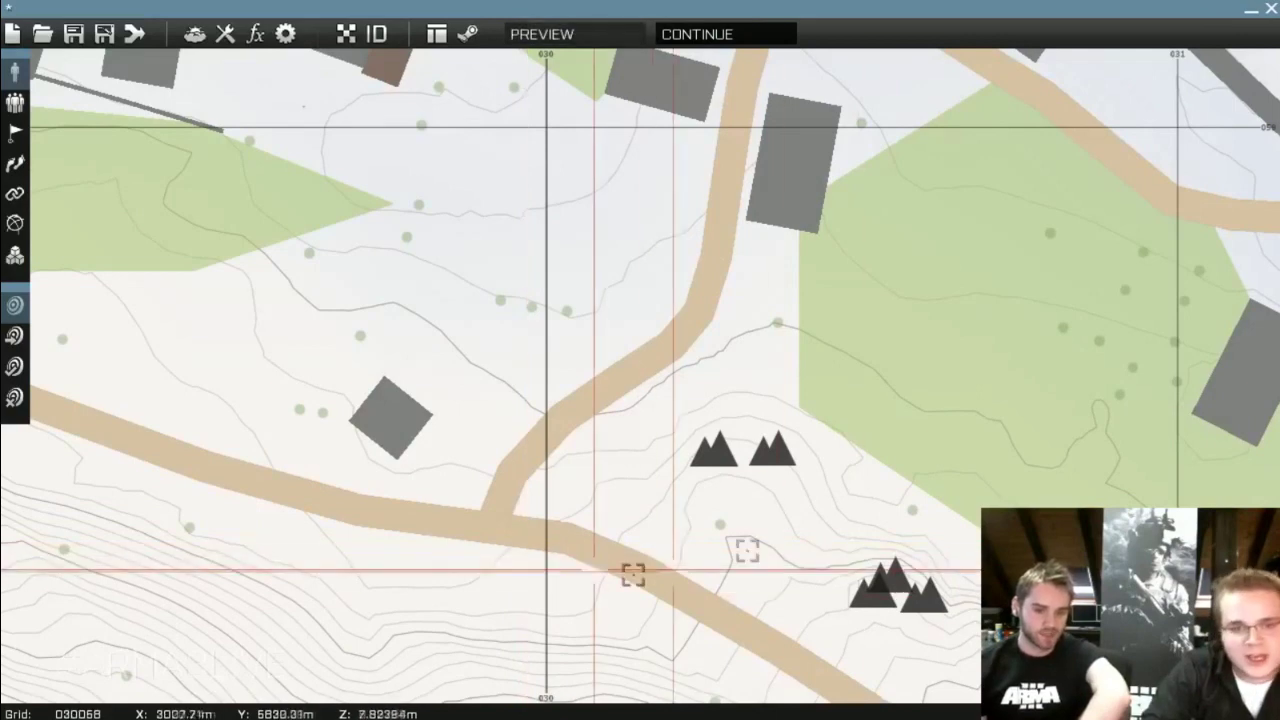
scroll(589, 552, down, 5)
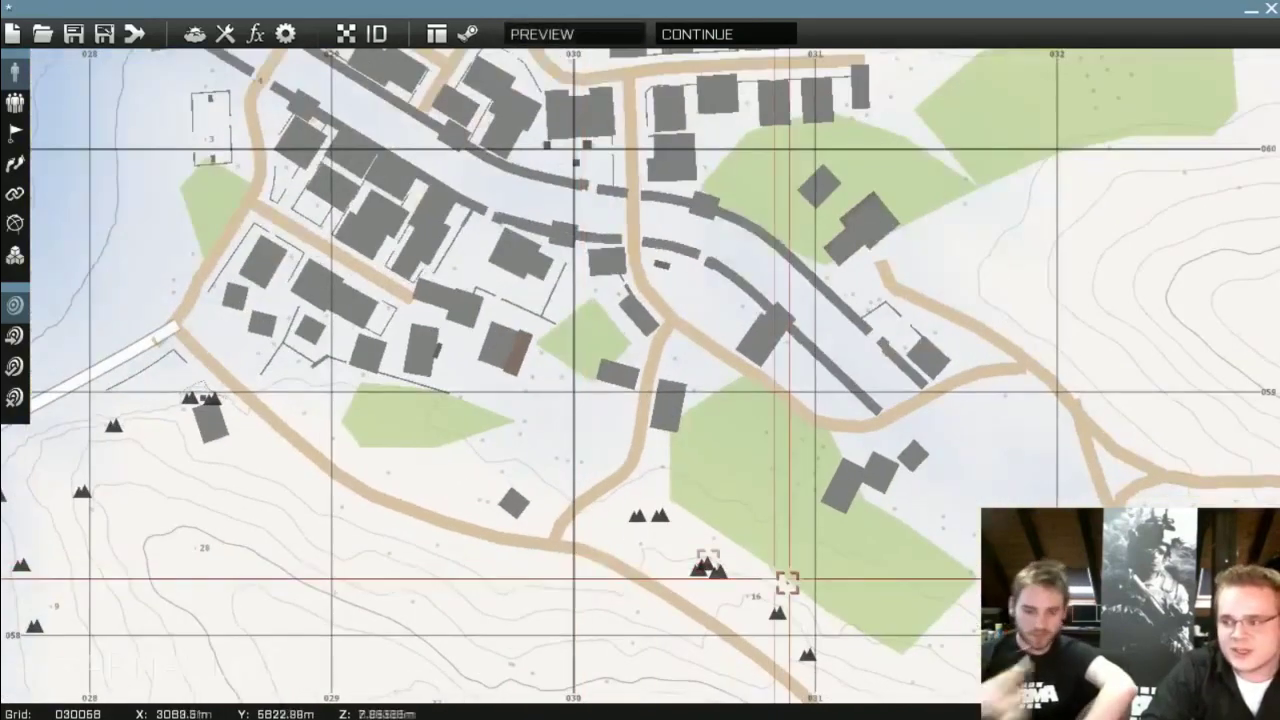
scroll(786, 583, down, 6)
scroll(660, 572, down, 2)
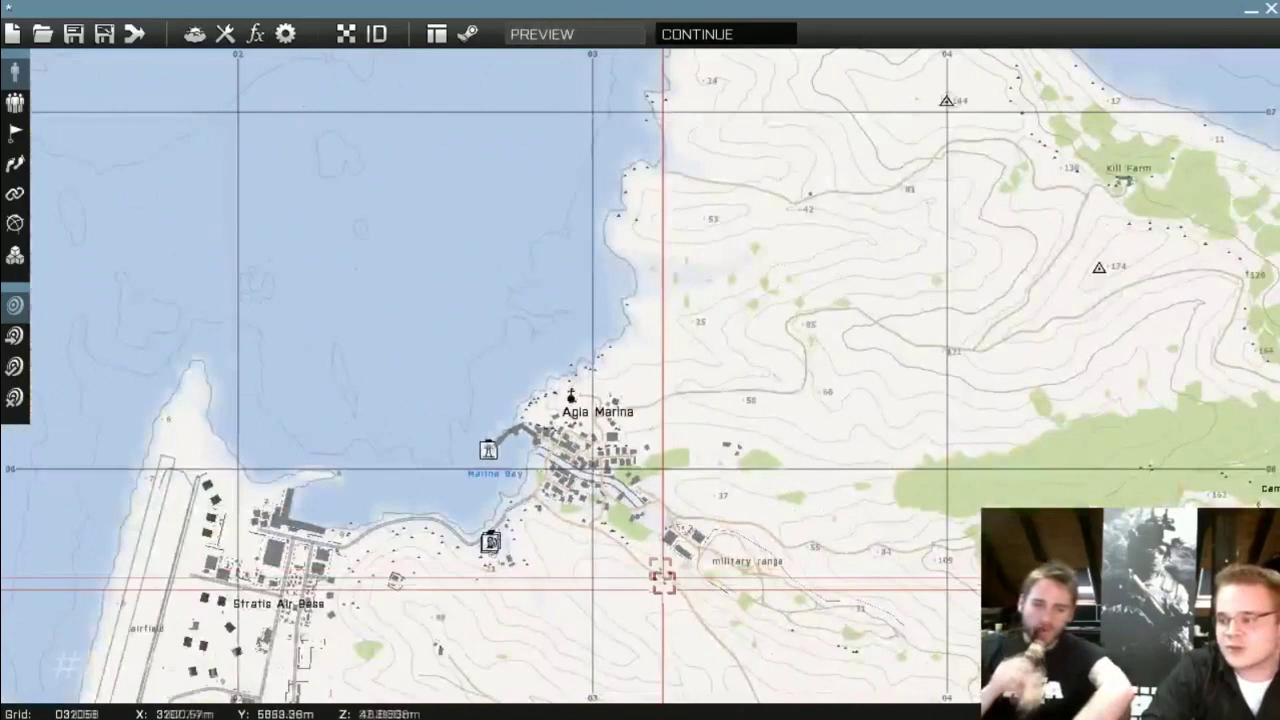
scroll(660, 612, down, 4)
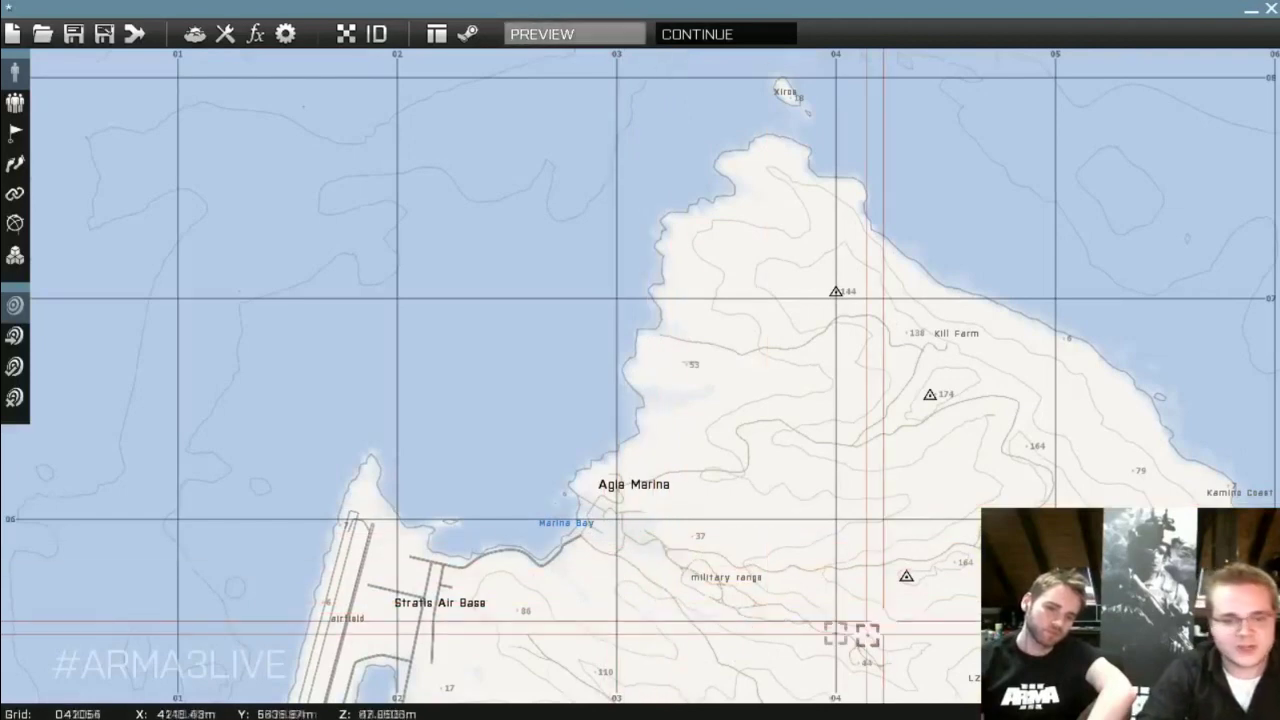
scroll(632, 582, up, 2)
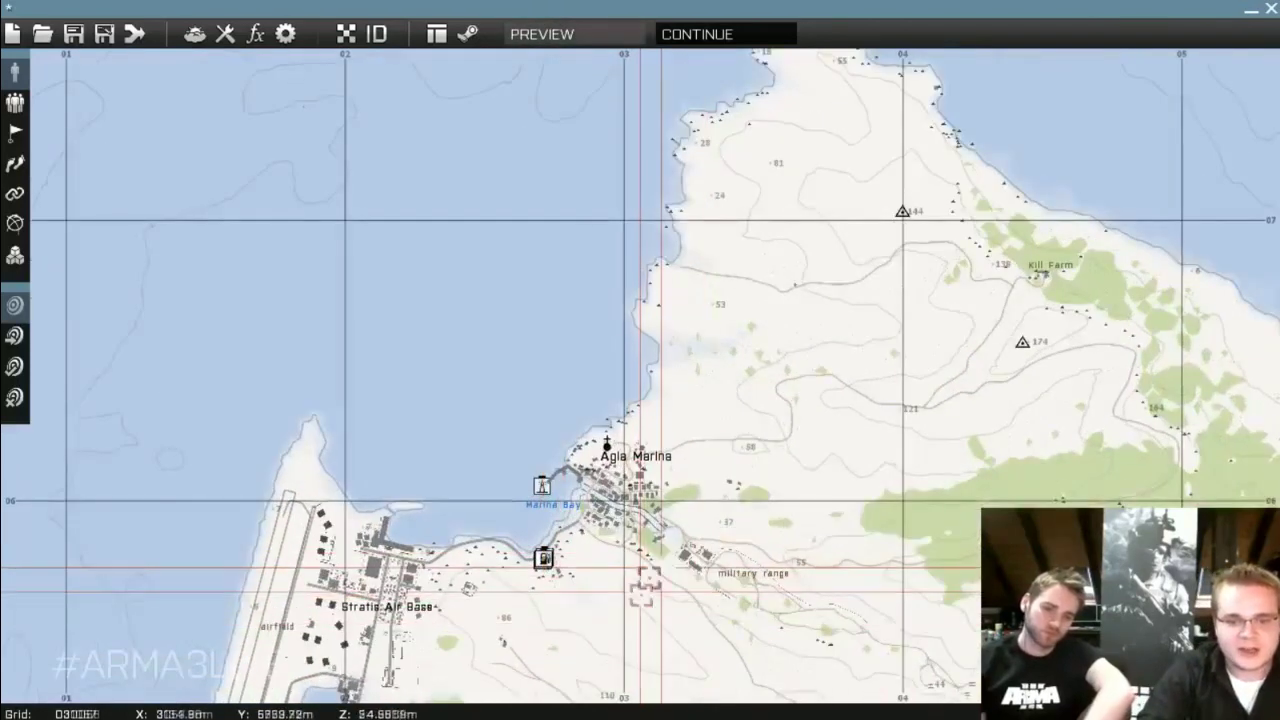
Place a BLUFOR Rifleman of the Blue faction as the player, just east of the road junction south of Agia Marina
scroll(632, 575, up, 3)
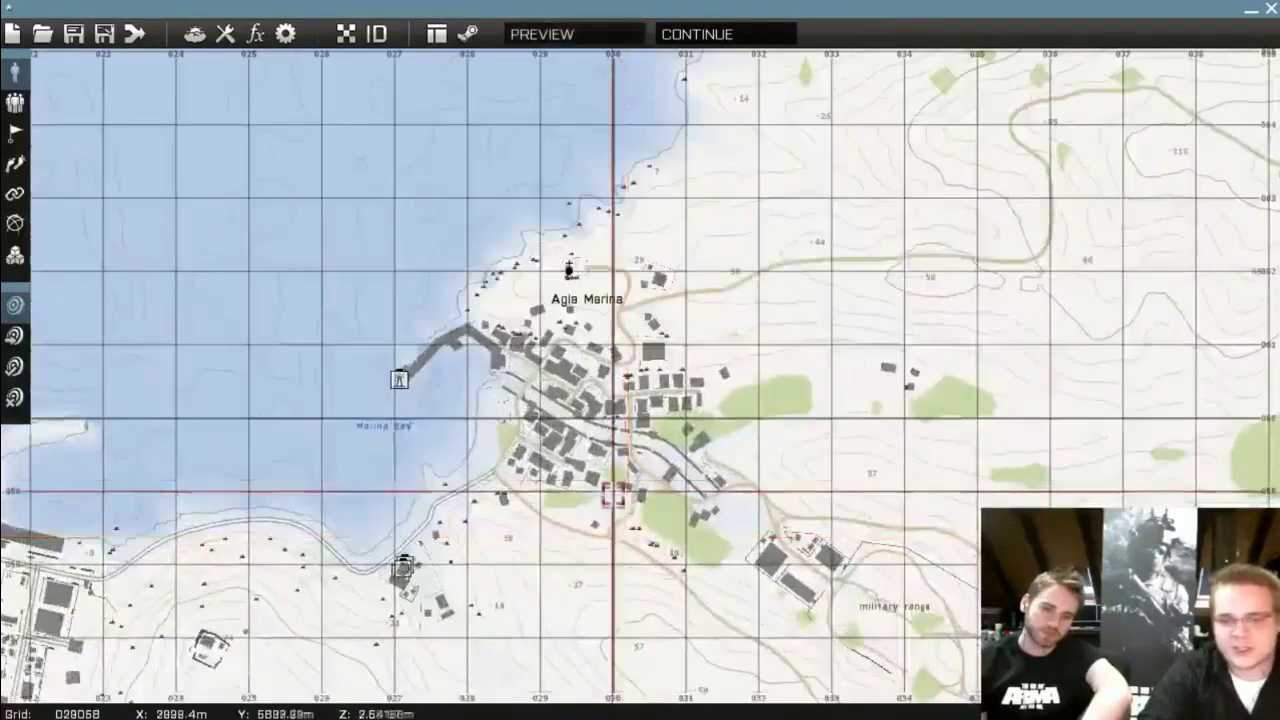
scroll(620, 497, up, 2)
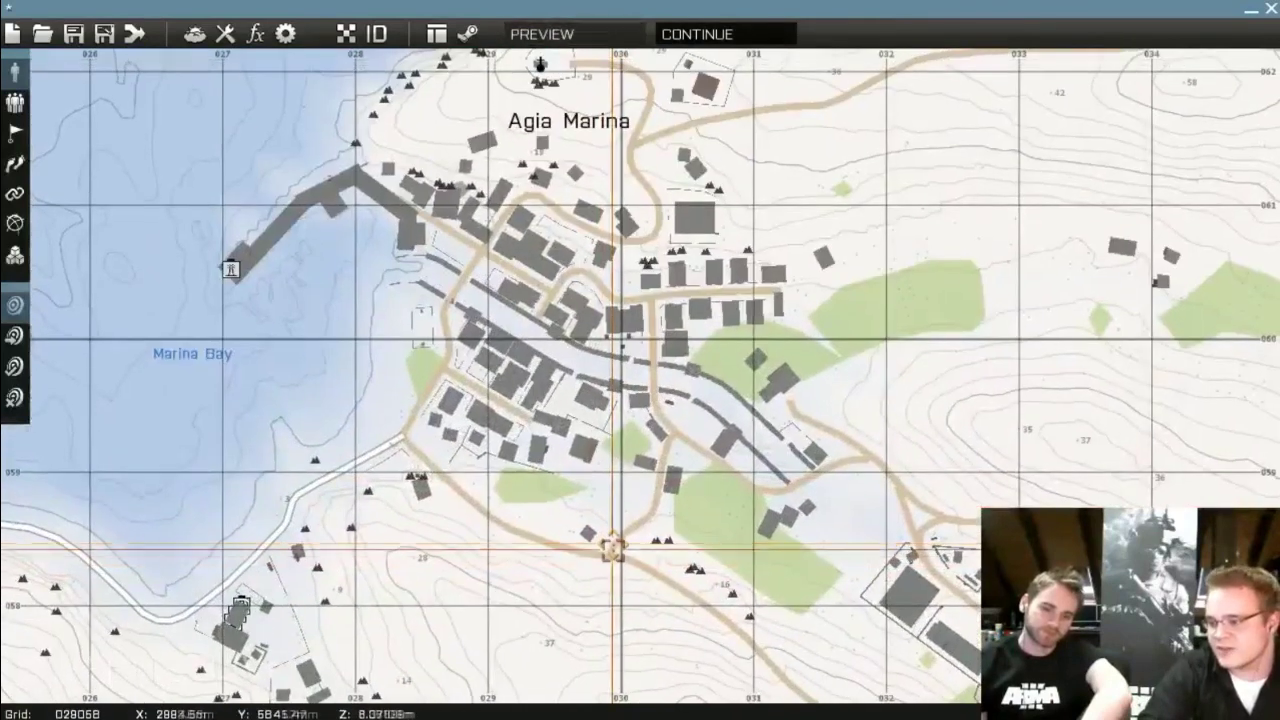
scroll(613, 611, up, 5)
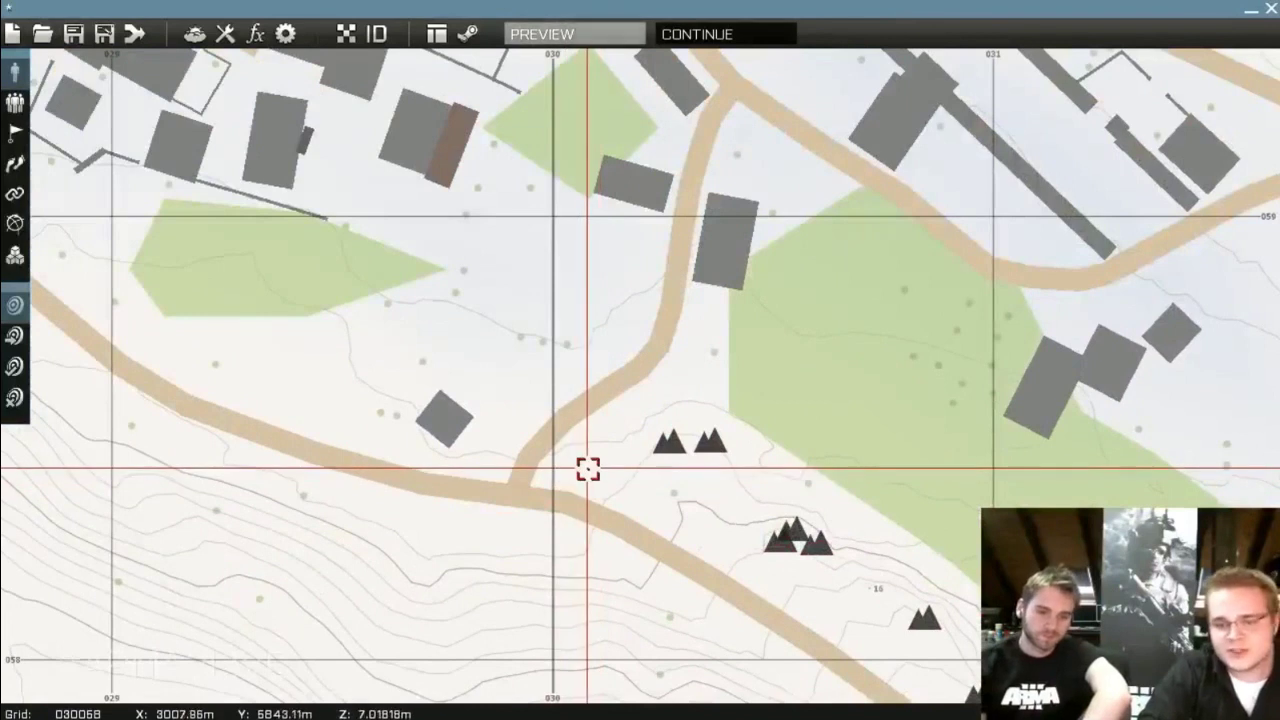
double_click(588, 466)
click(410, 167)
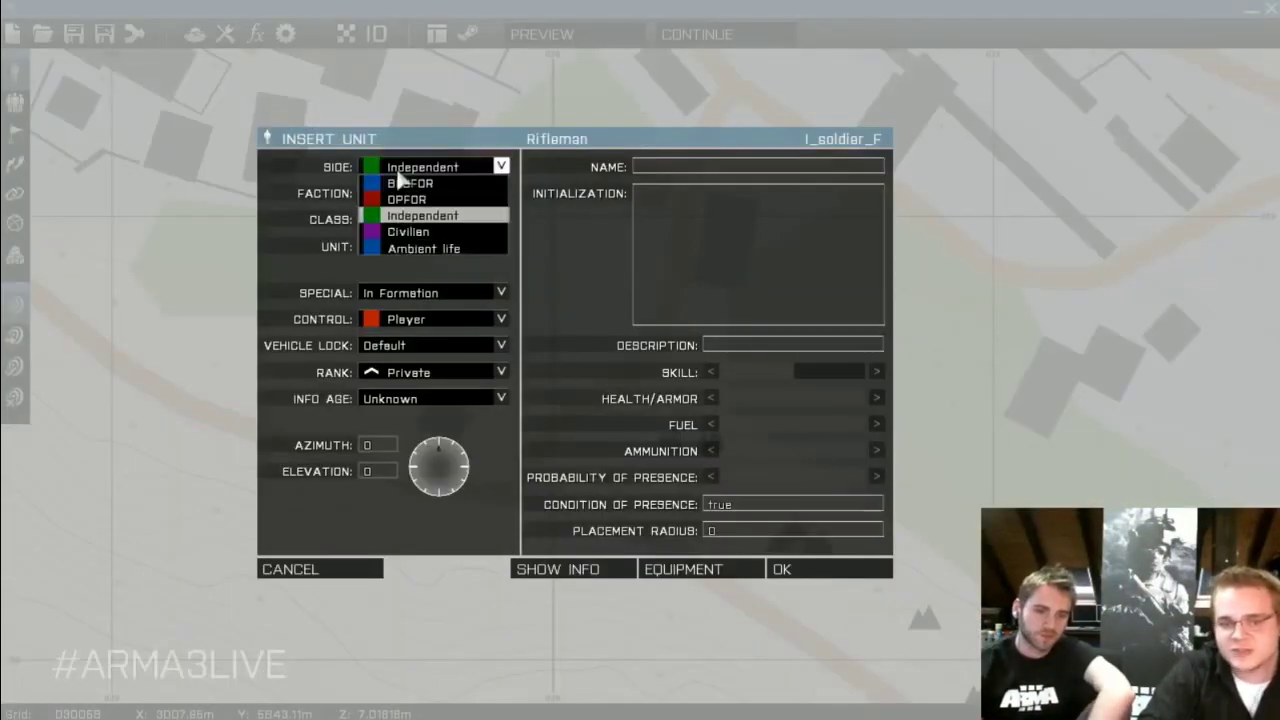
click(405, 199)
click(430, 250)
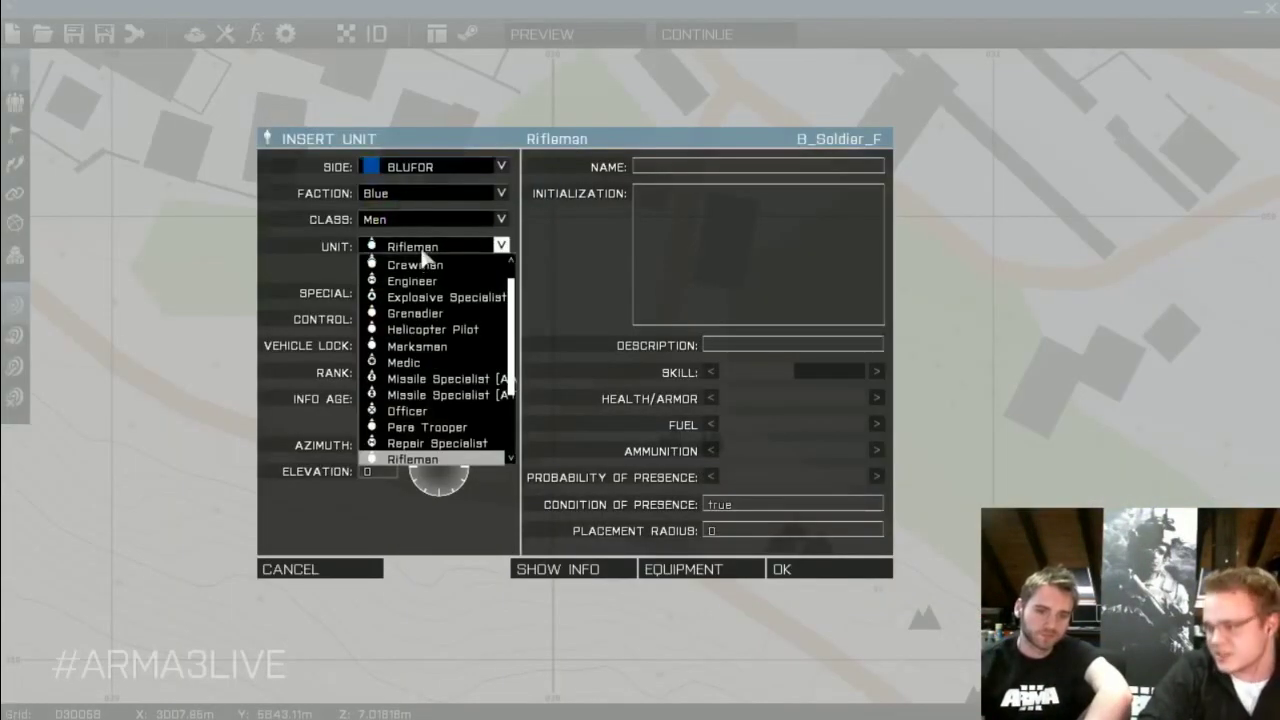
click(424, 252)
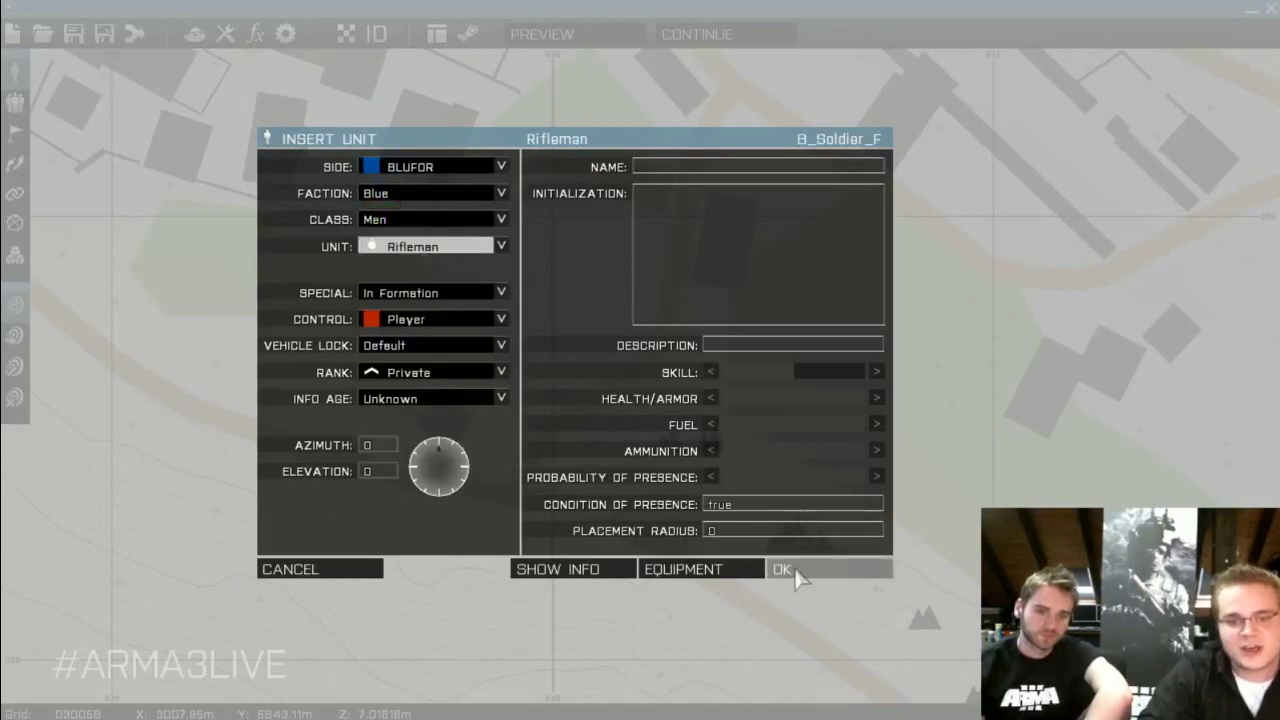
click(792, 571)
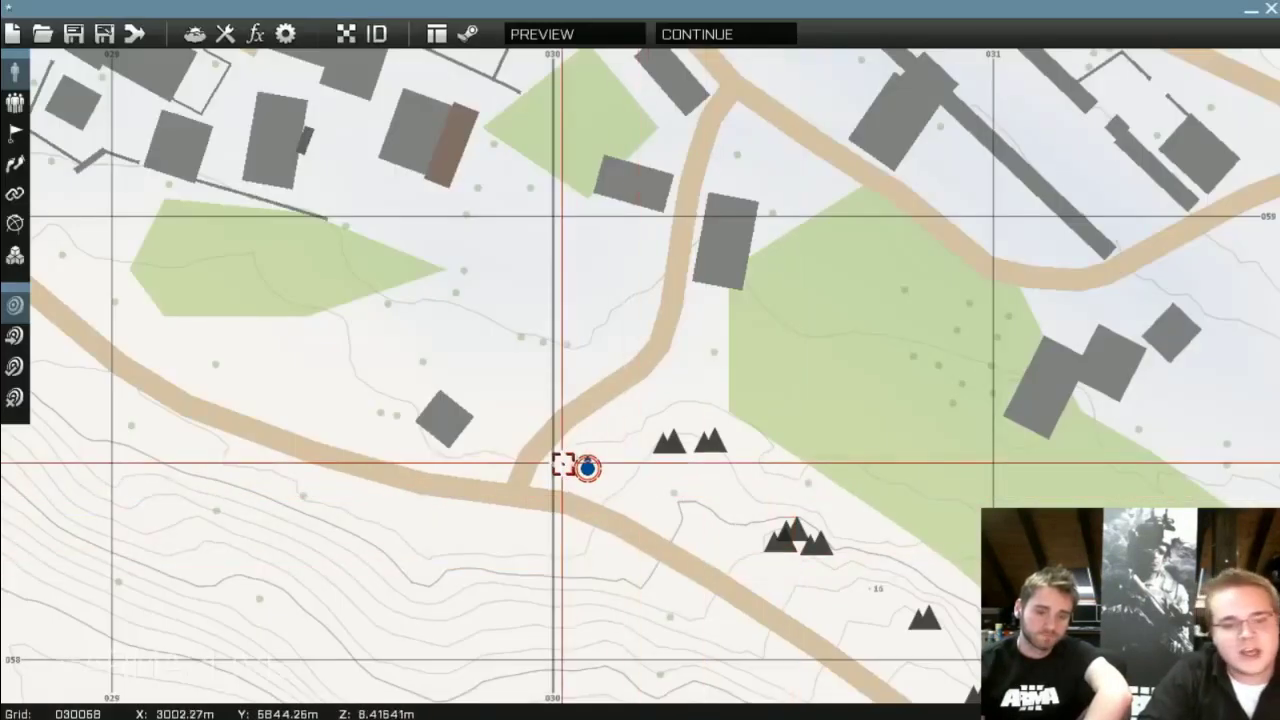
Examine the town buildings and roads around the new player Rifleman at Agia Marina
scroll(587, 466, down, 5)
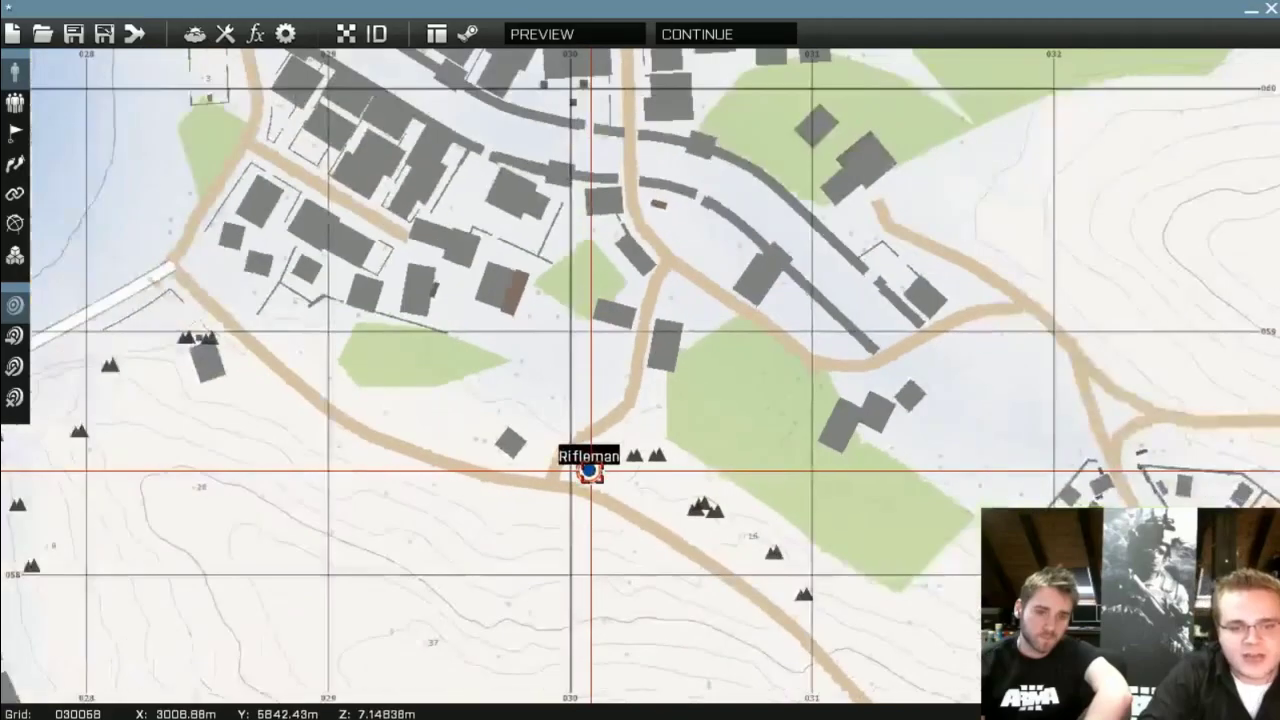
scroll(586, 430, up, 5)
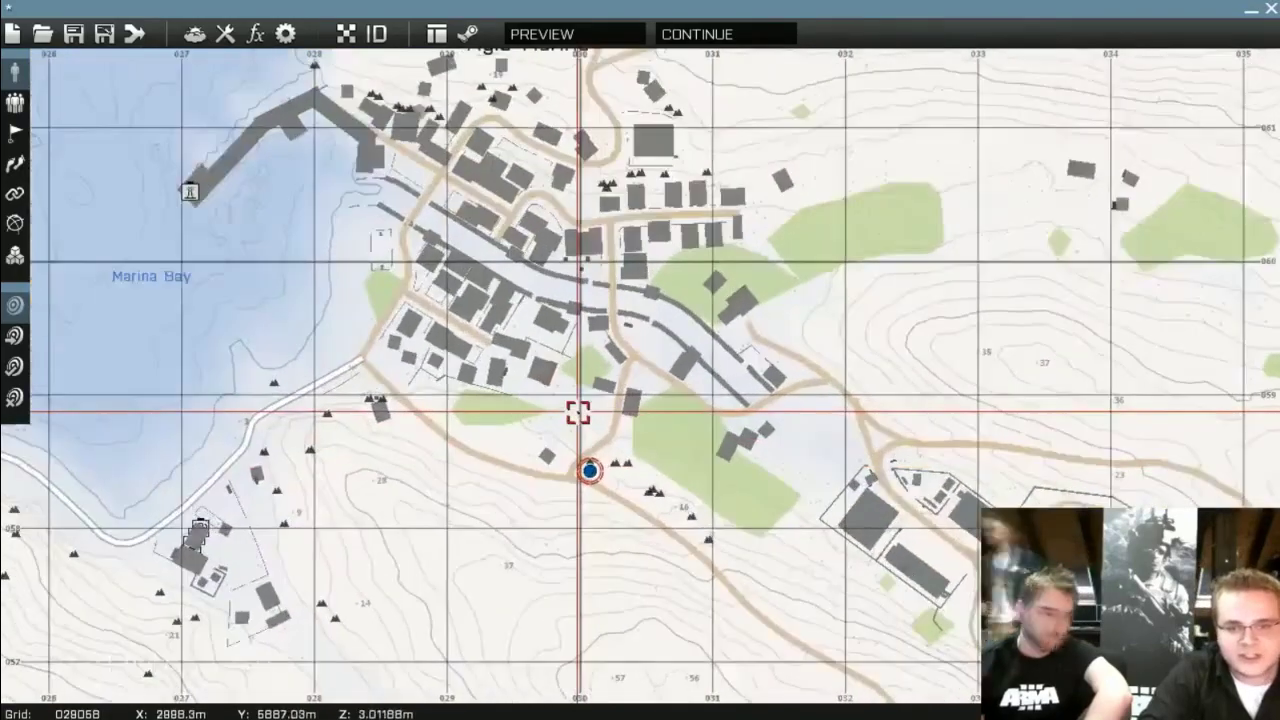
scroll(603, 463, down, 3)
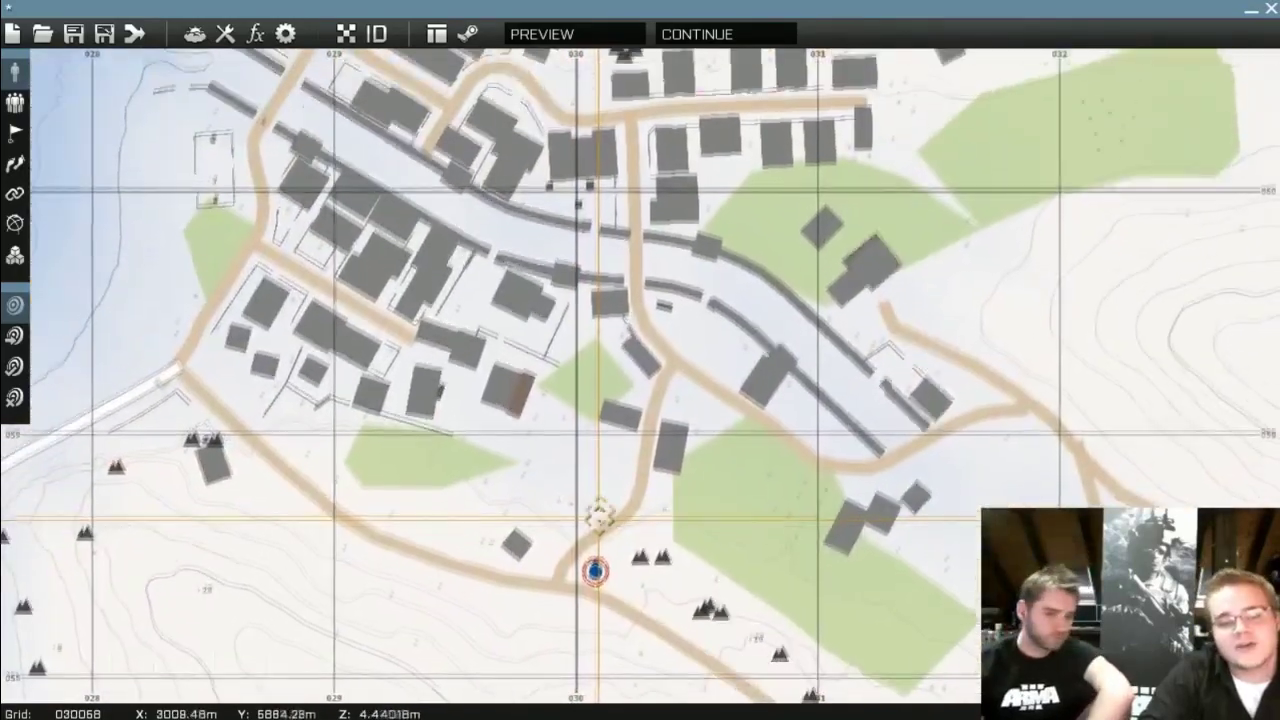
scroll(597, 571, down, 2)
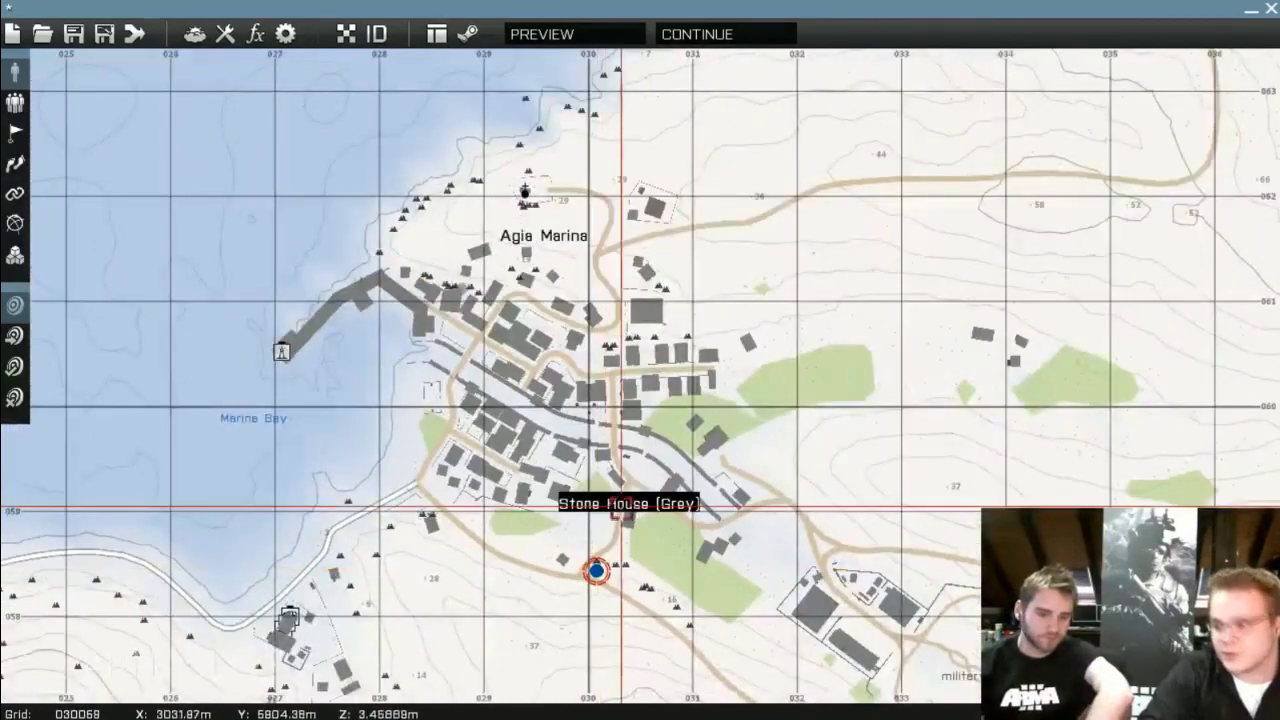
scroll(597, 523, up, 3)
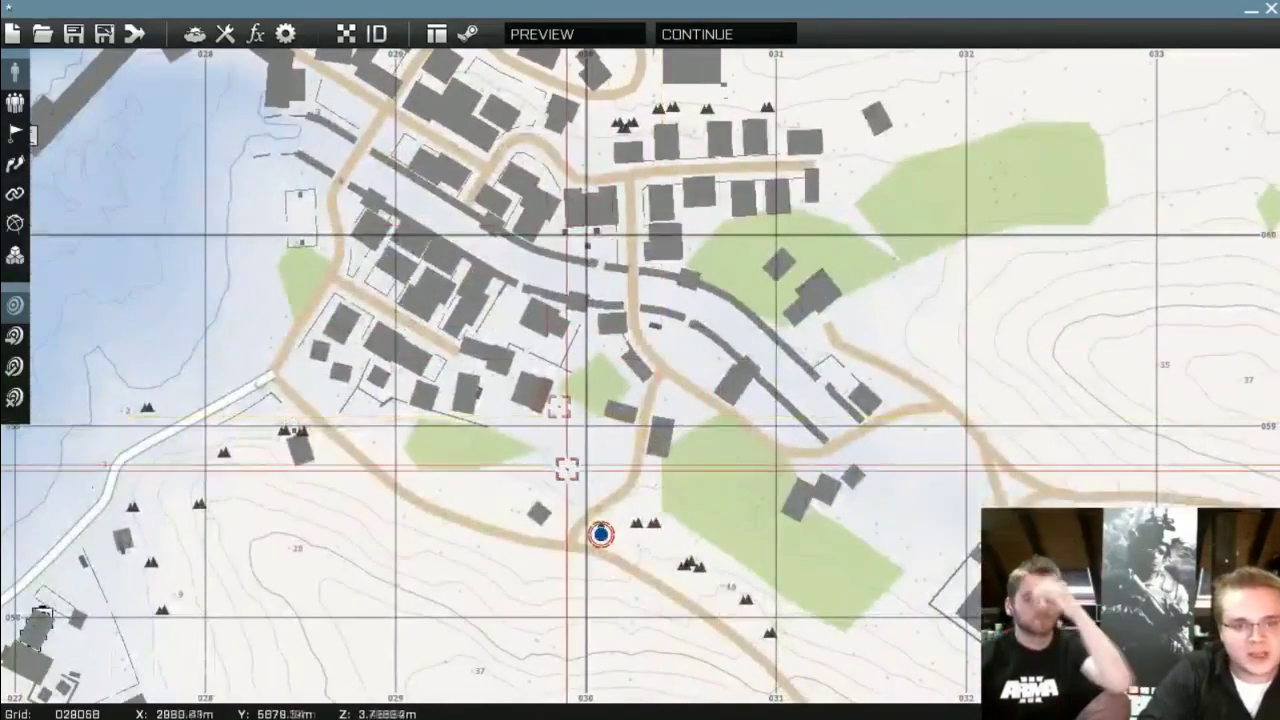
scroll(603, 534, up, 3)
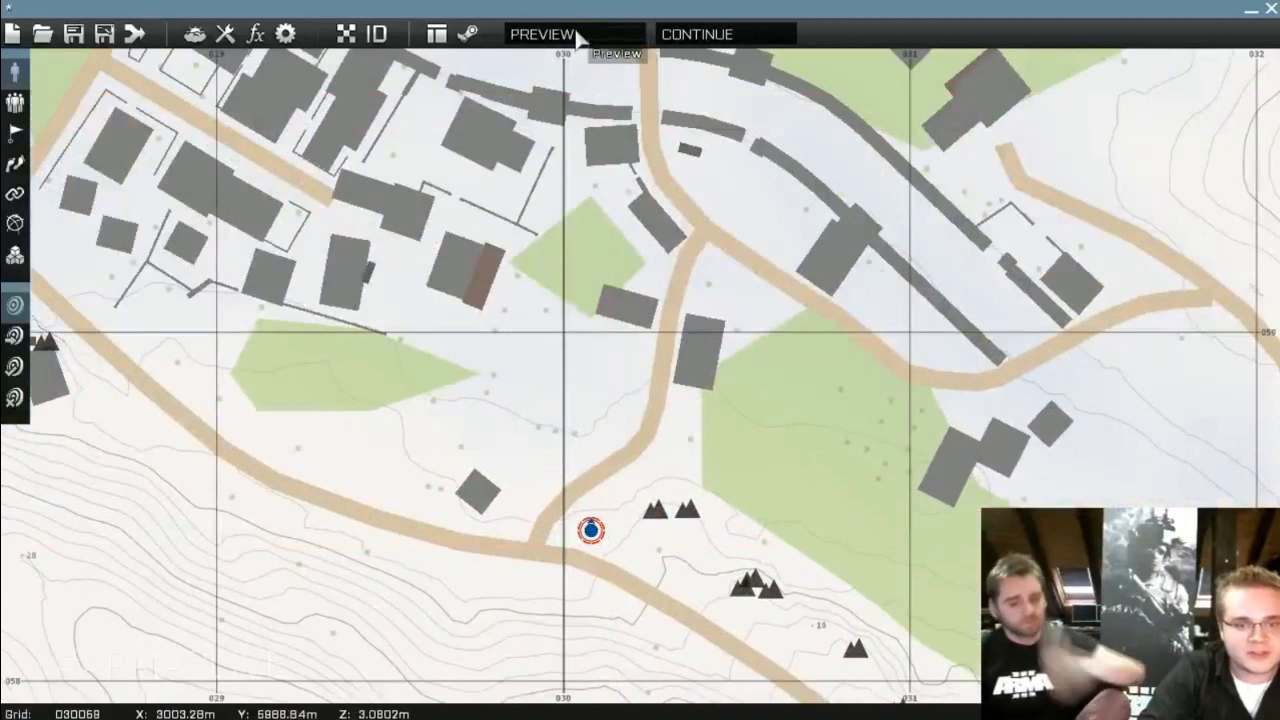
Preview the mission and walk the Rifleman toward the town, checking the third-person and first-person views
click(545, 34)
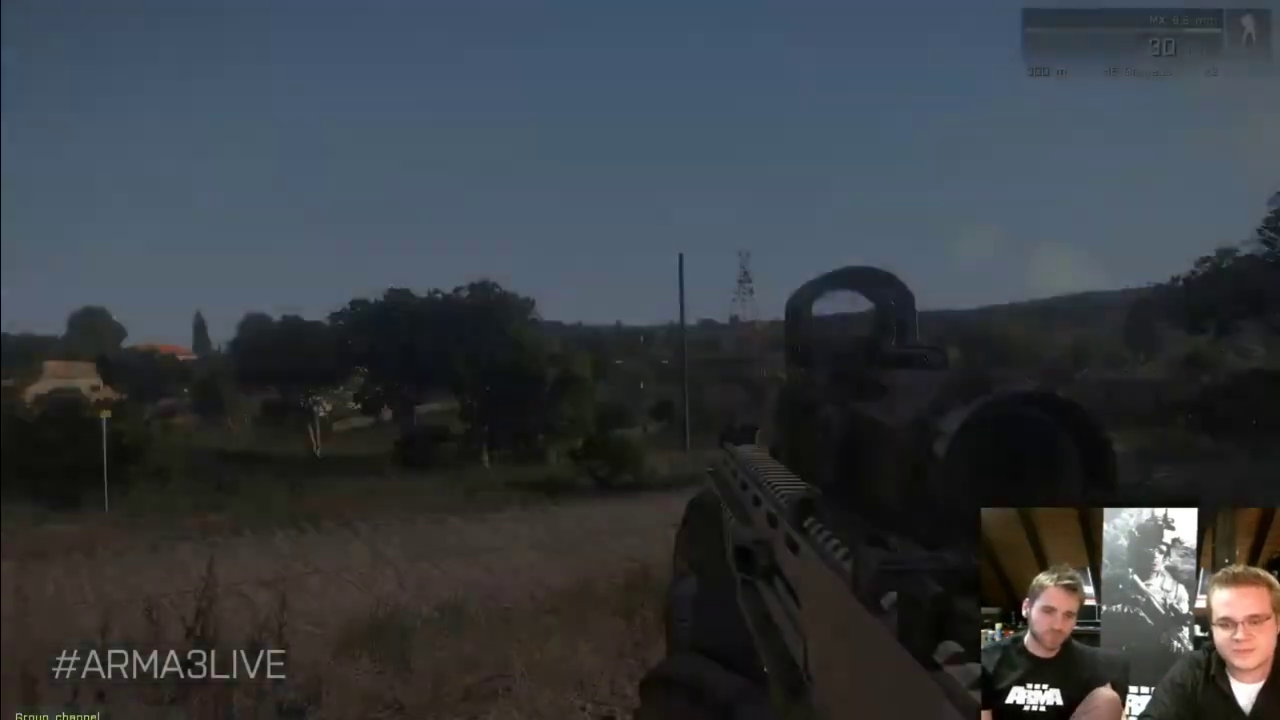
key(KP_Enter)
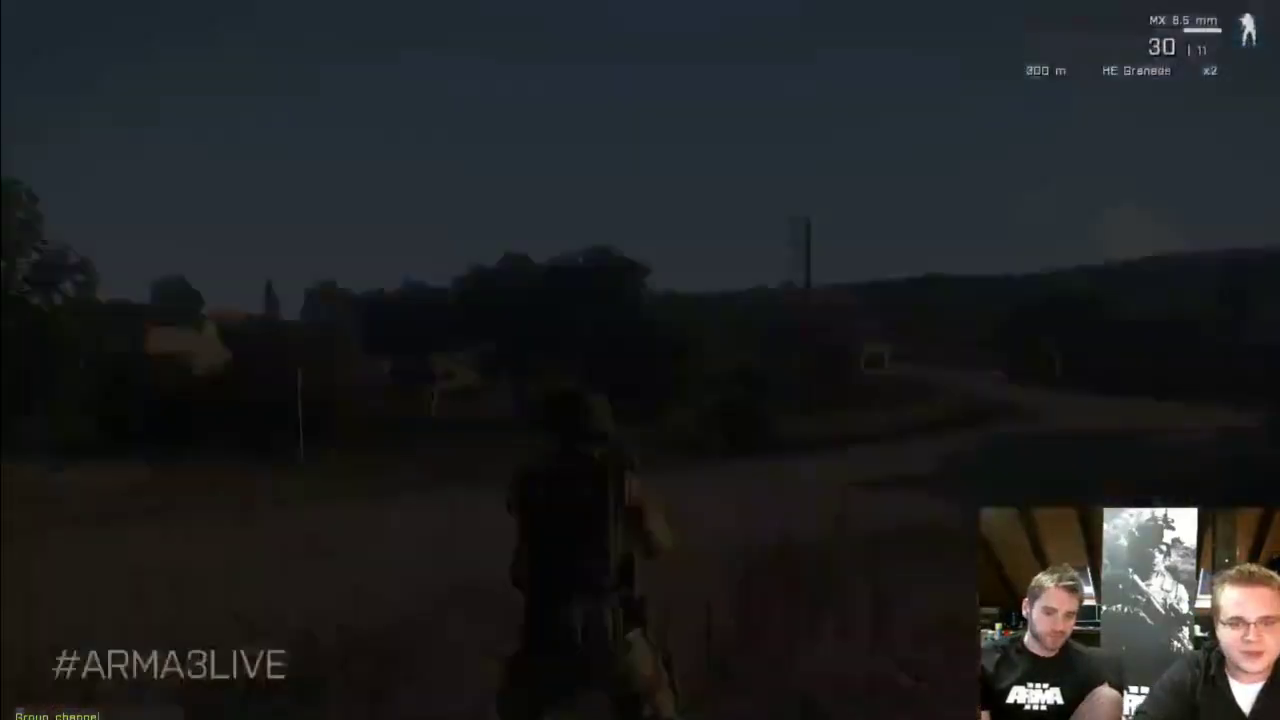
key(w)
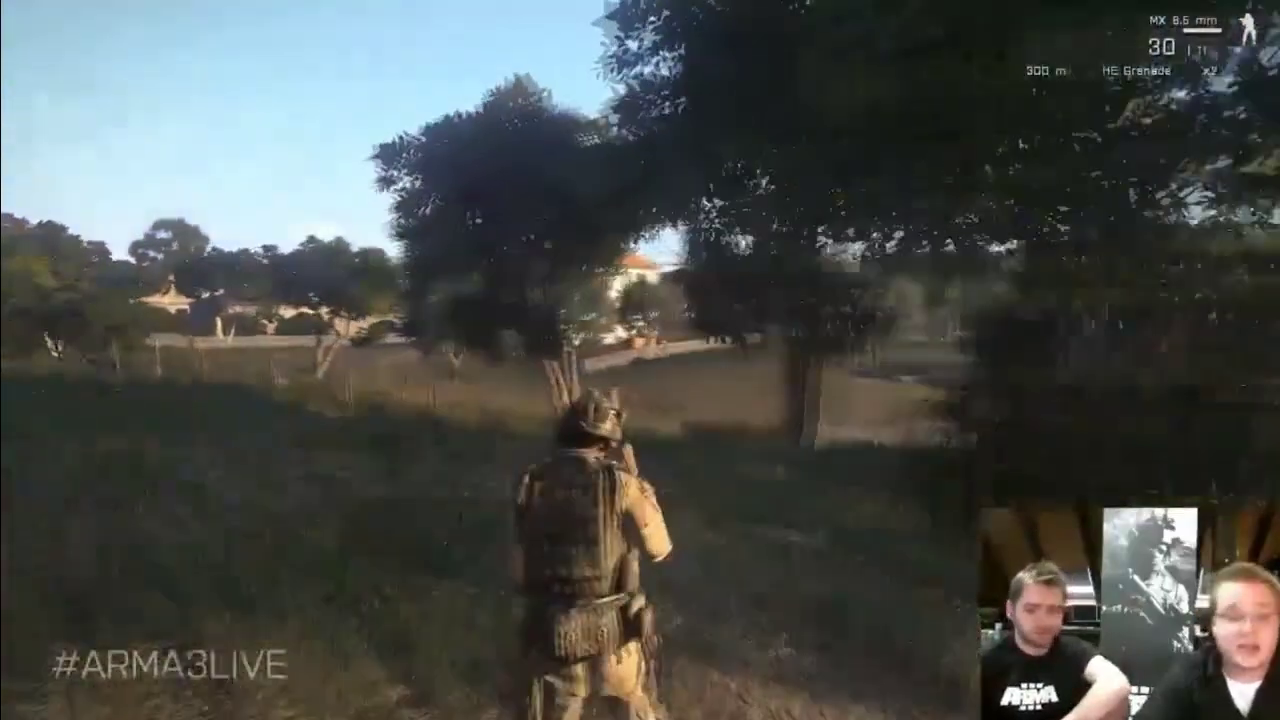
key(KP_Enter)
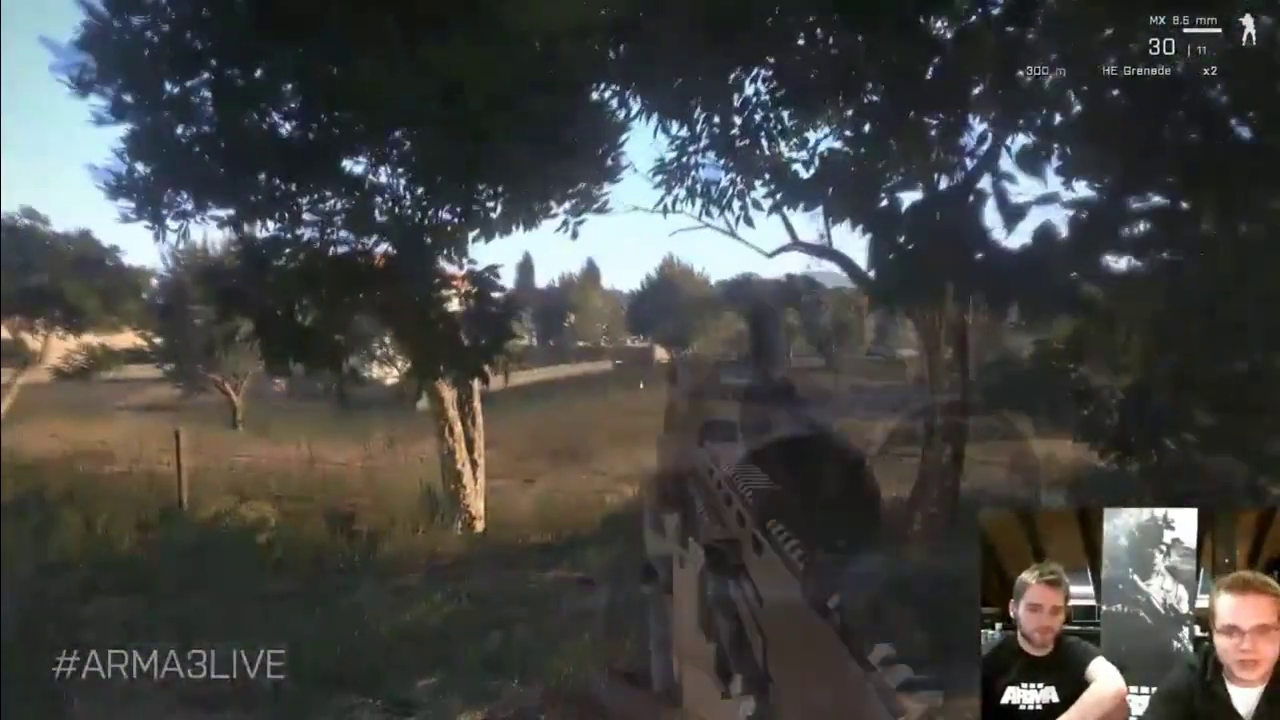
key(KP_0)
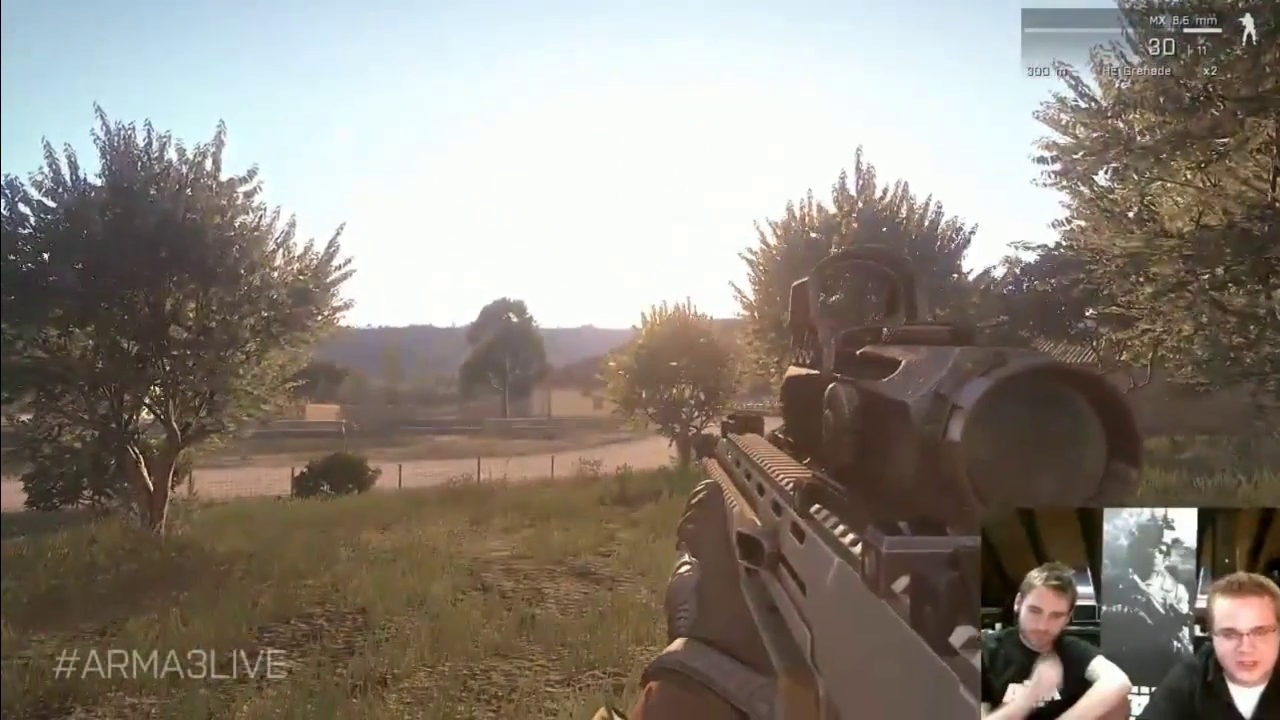
Examine the in-game satellite map around the player's position, the southern roads and Agia Marina
key(m)
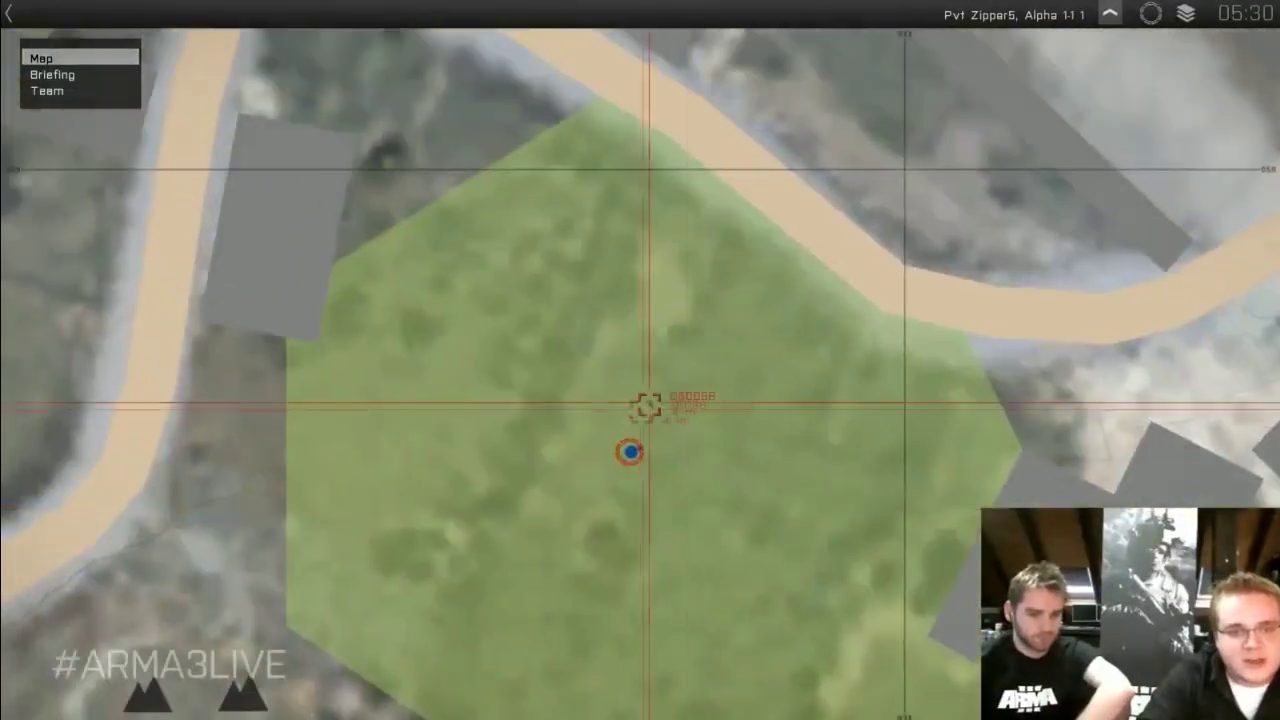
scroll(648, 405, down, 3)
right_drag(757, 551, 766, 486)
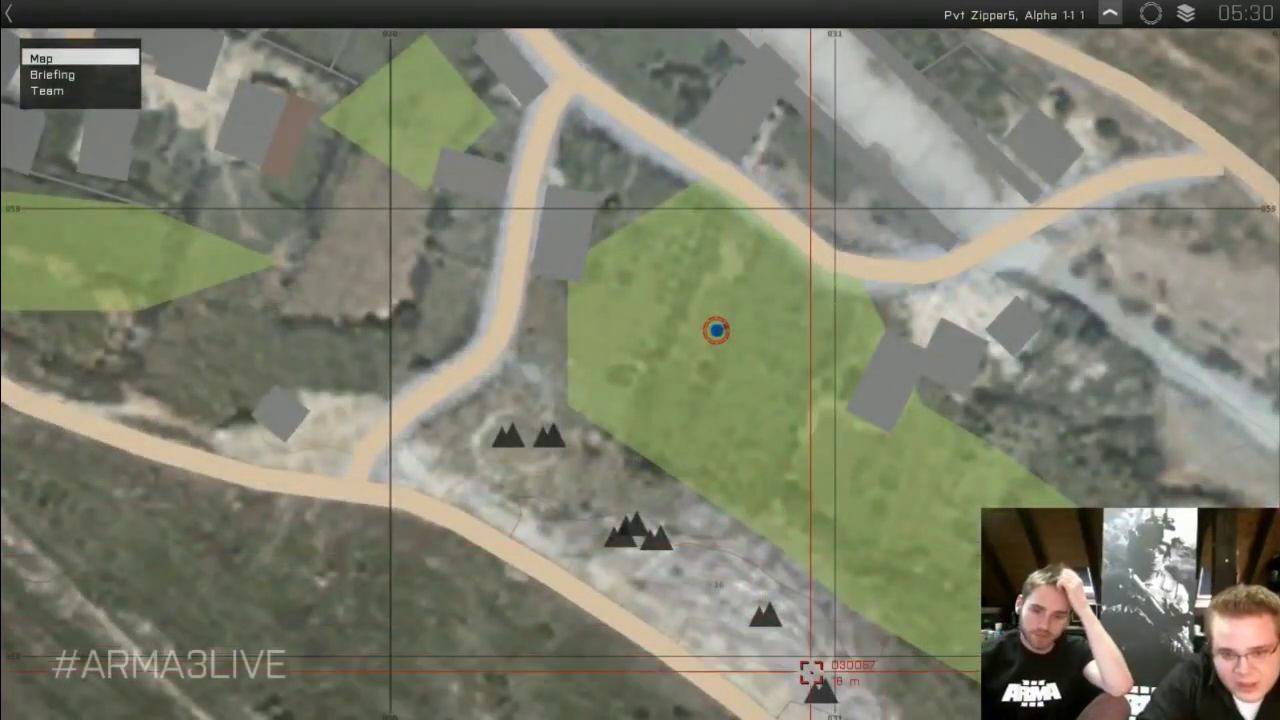
scroll(428, 680, up, 2)
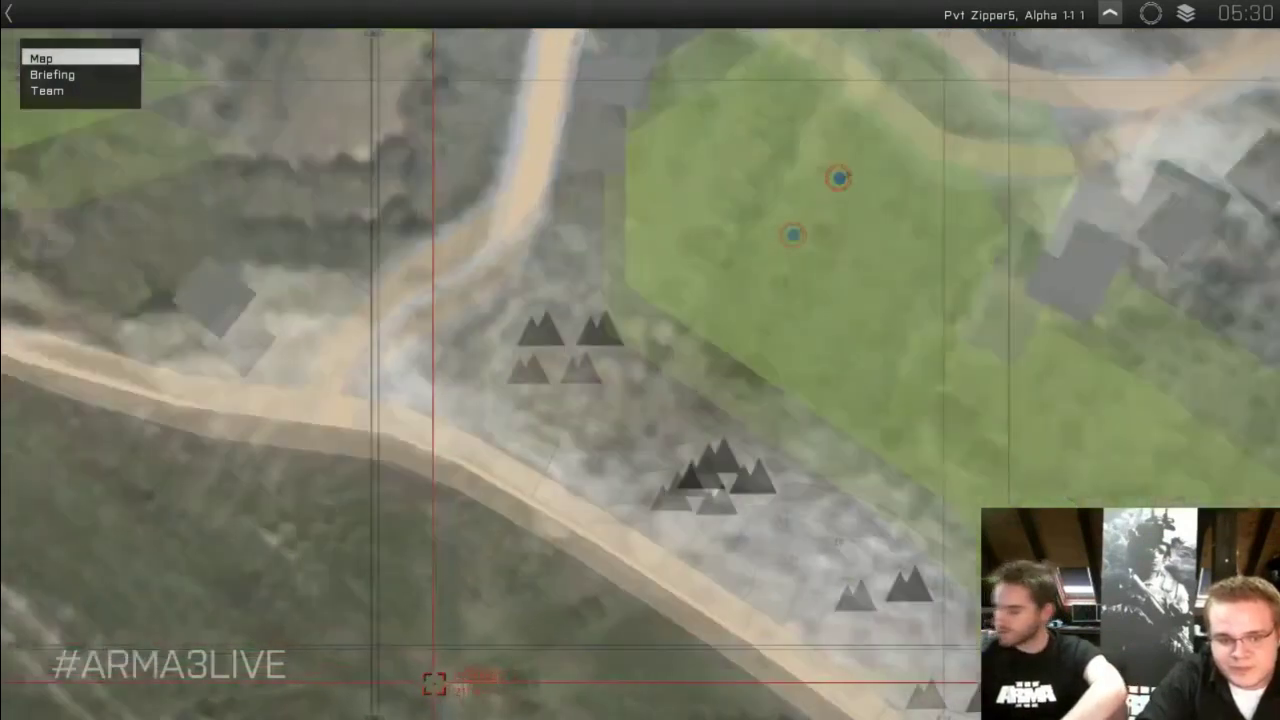
scroll(428, 683, down, 2)
scroll(427, 682, down, 2)
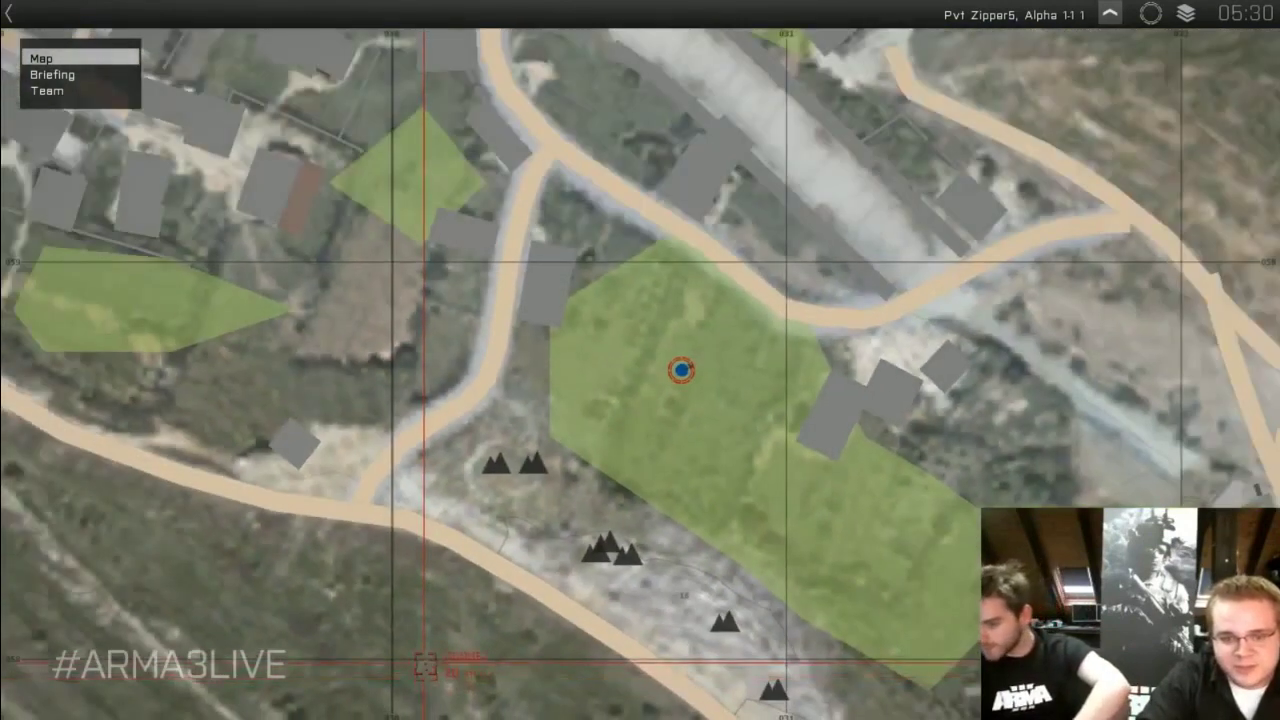
right_drag(591, 650, 592, 656)
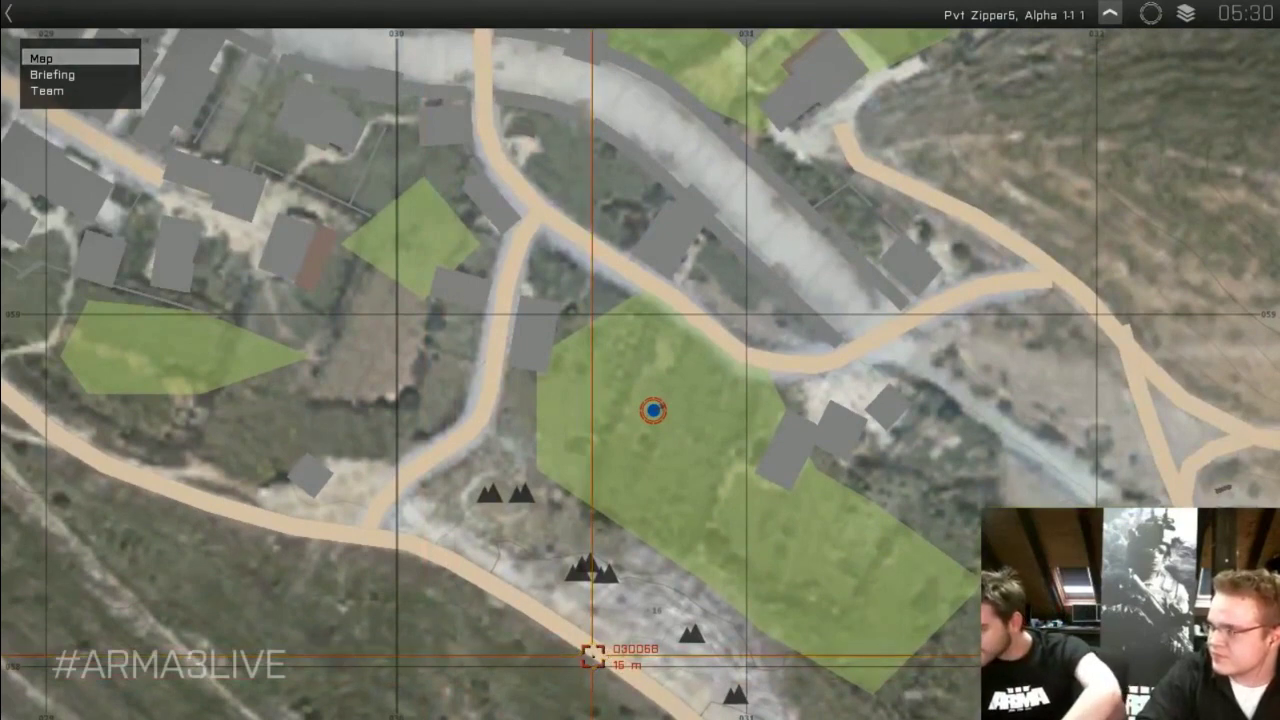
scroll(593, 652, down, 3)
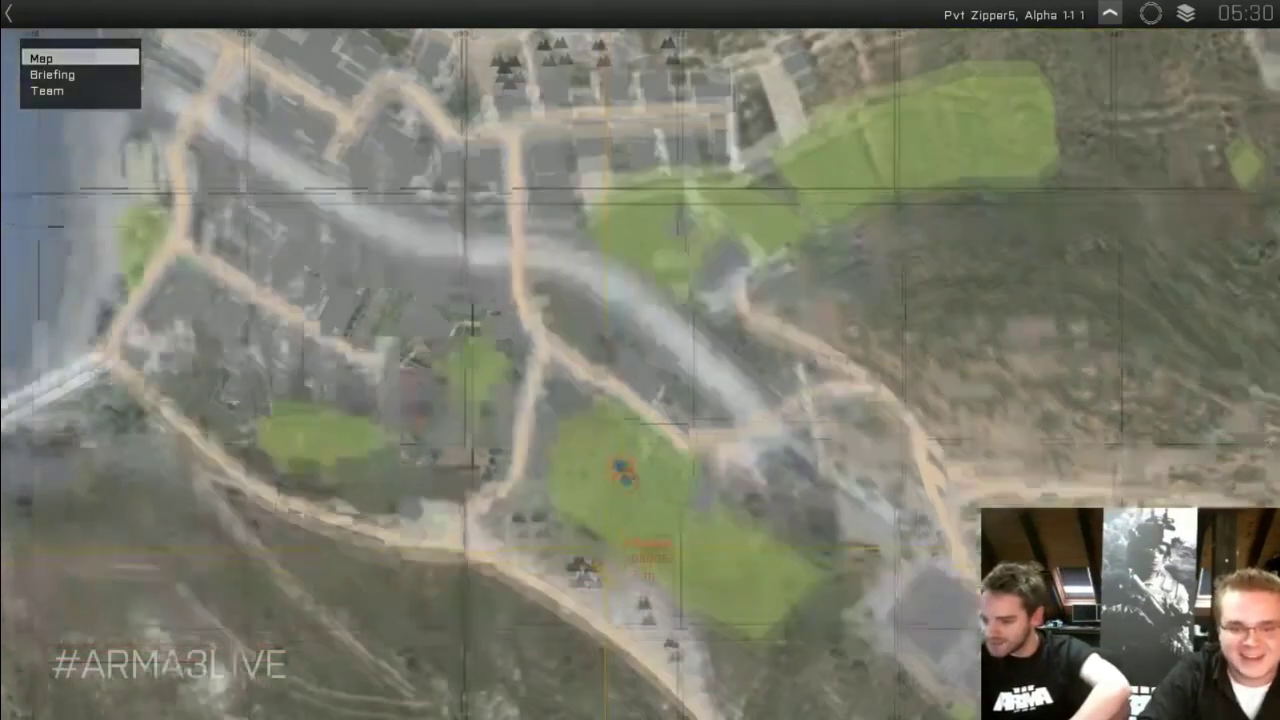
scroll(600, 560, up, 3)
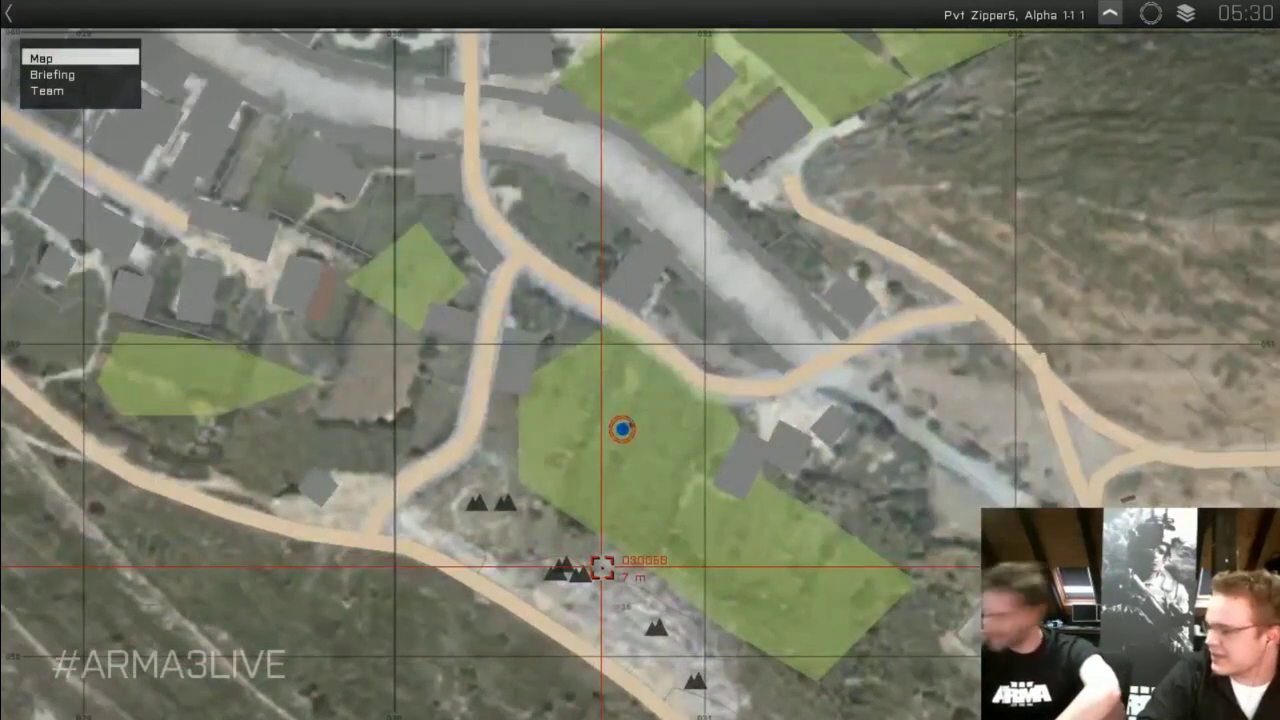
scroll(606, 600, down, 3)
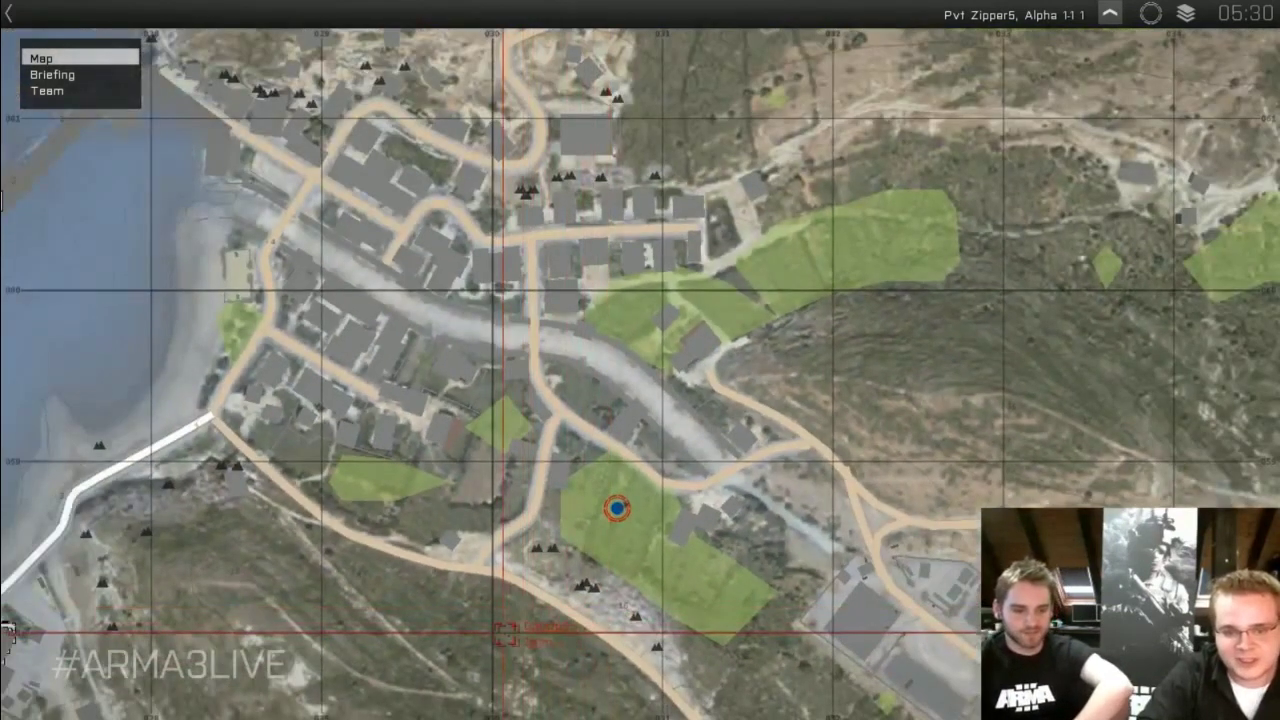
scroll(627, 620, up, 3)
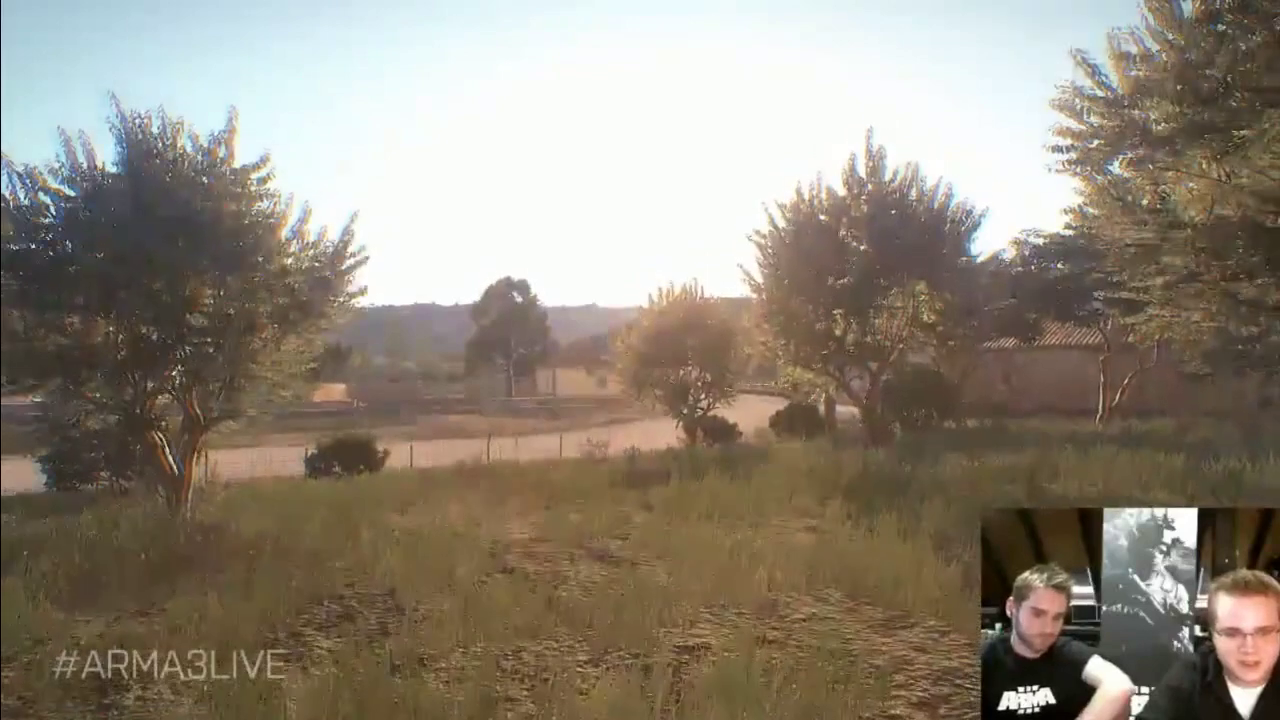
Abort the mission preview and return to the editor map
key(Escape)
click(240, 649)
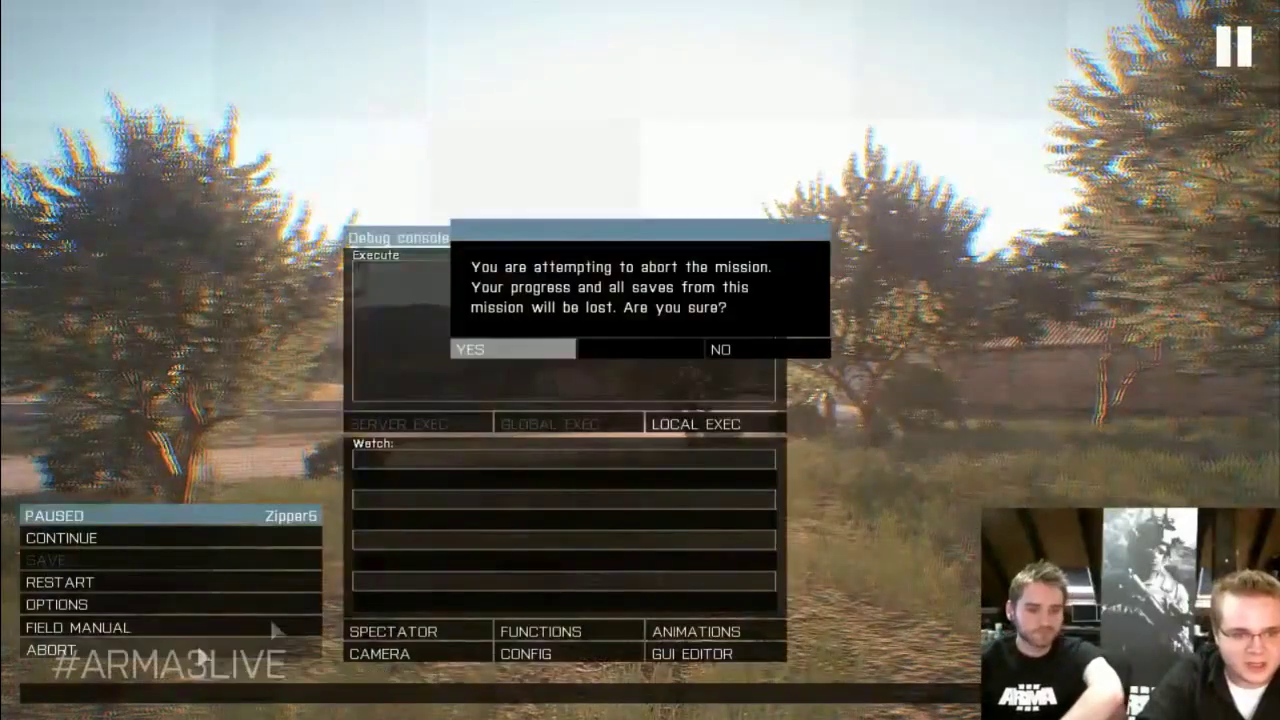
click(494, 350)
Examine the green field around the player Rifleman, its nearby roads and the military range on the editor map
scroll(581, 437, down, 5)
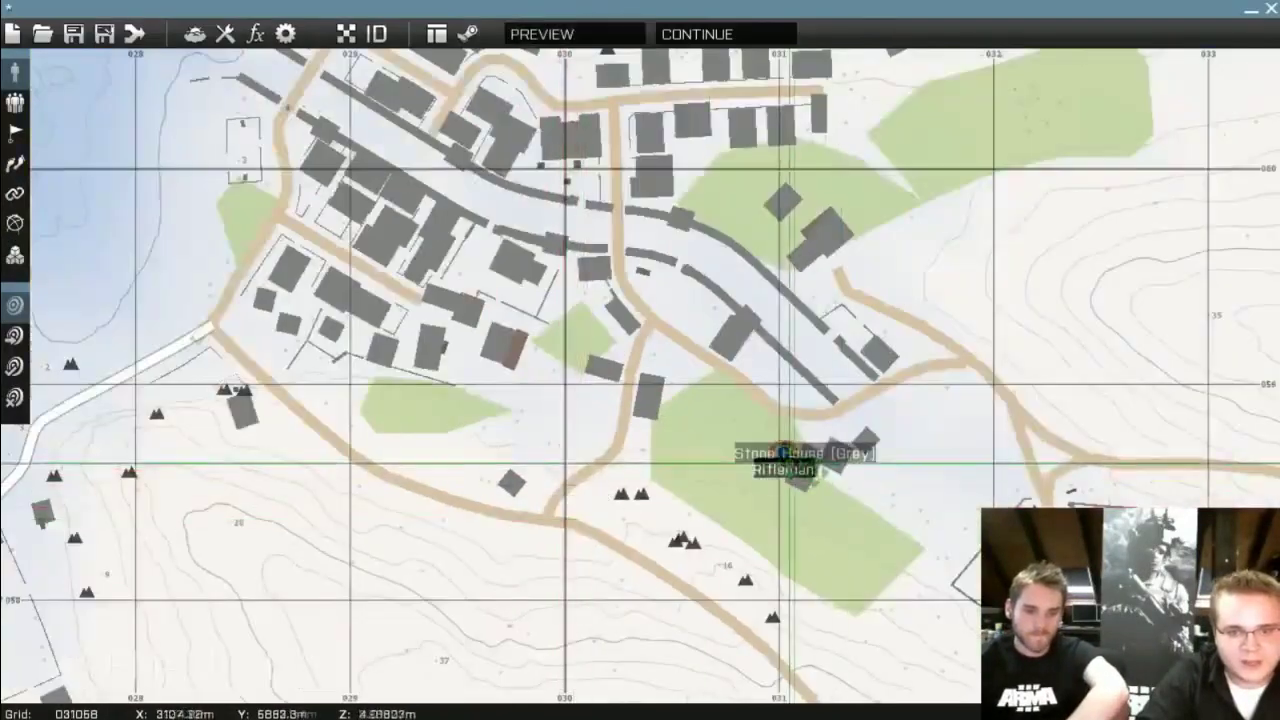
scroll(704, 468, up, 10)
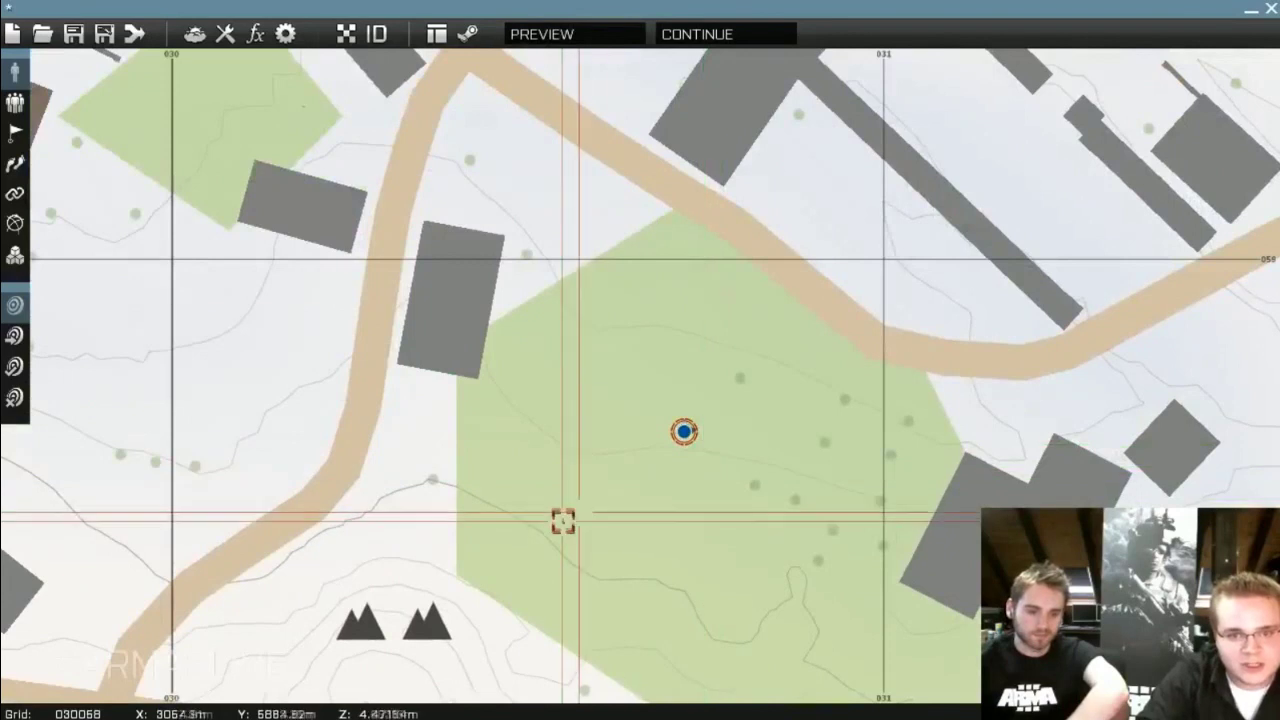
scroll(548, 306, down, 3)
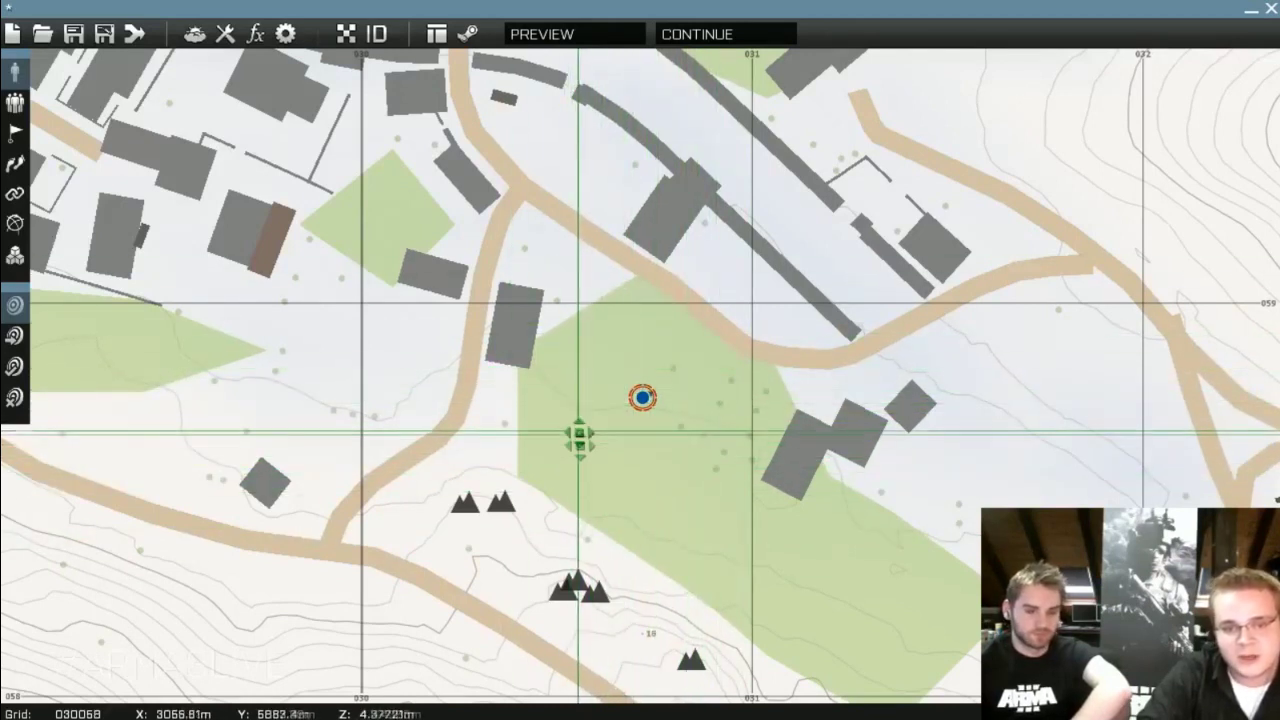
scroll(575, 414, down, 6)
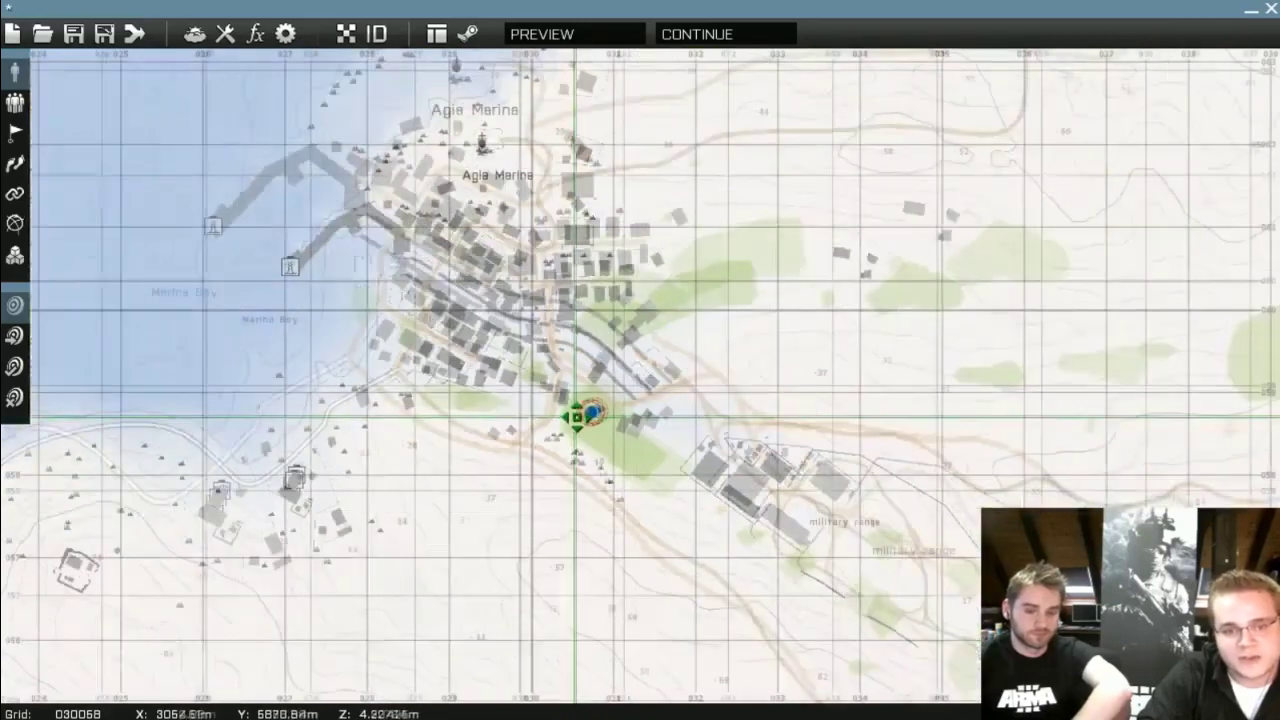
scroll(572, 420, up, 5)
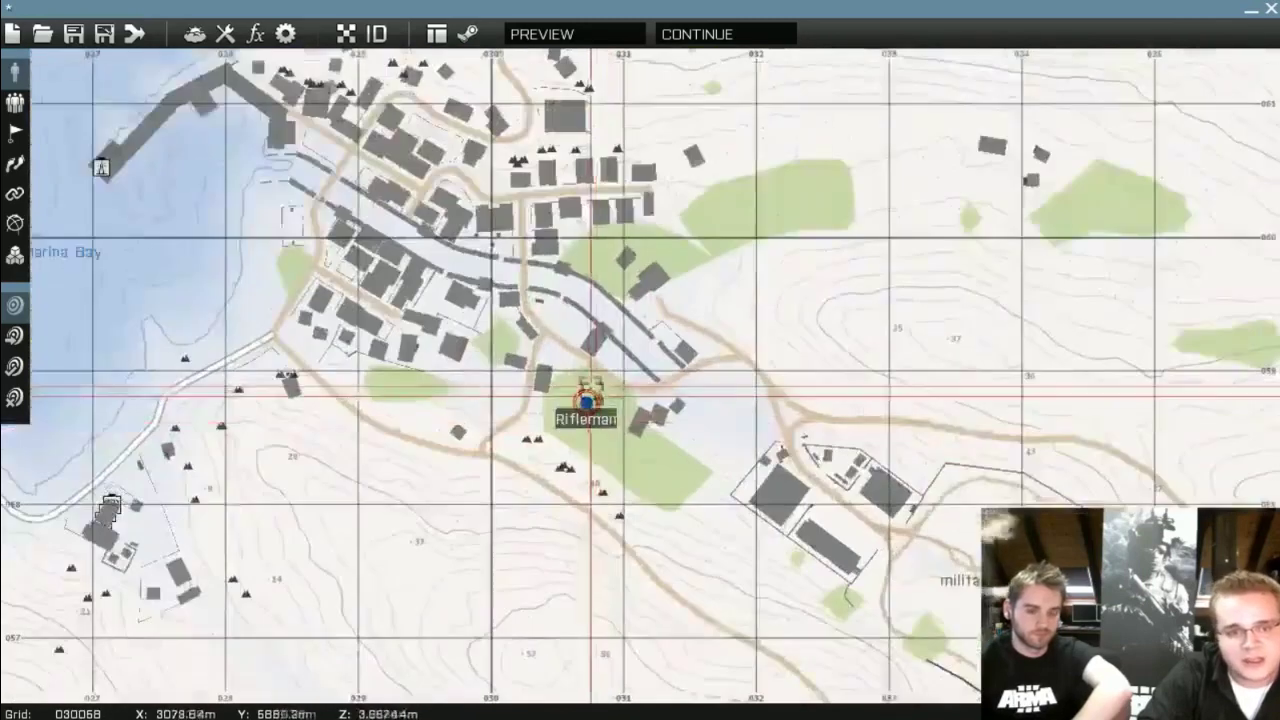
scroll(700, 470, down, 3)
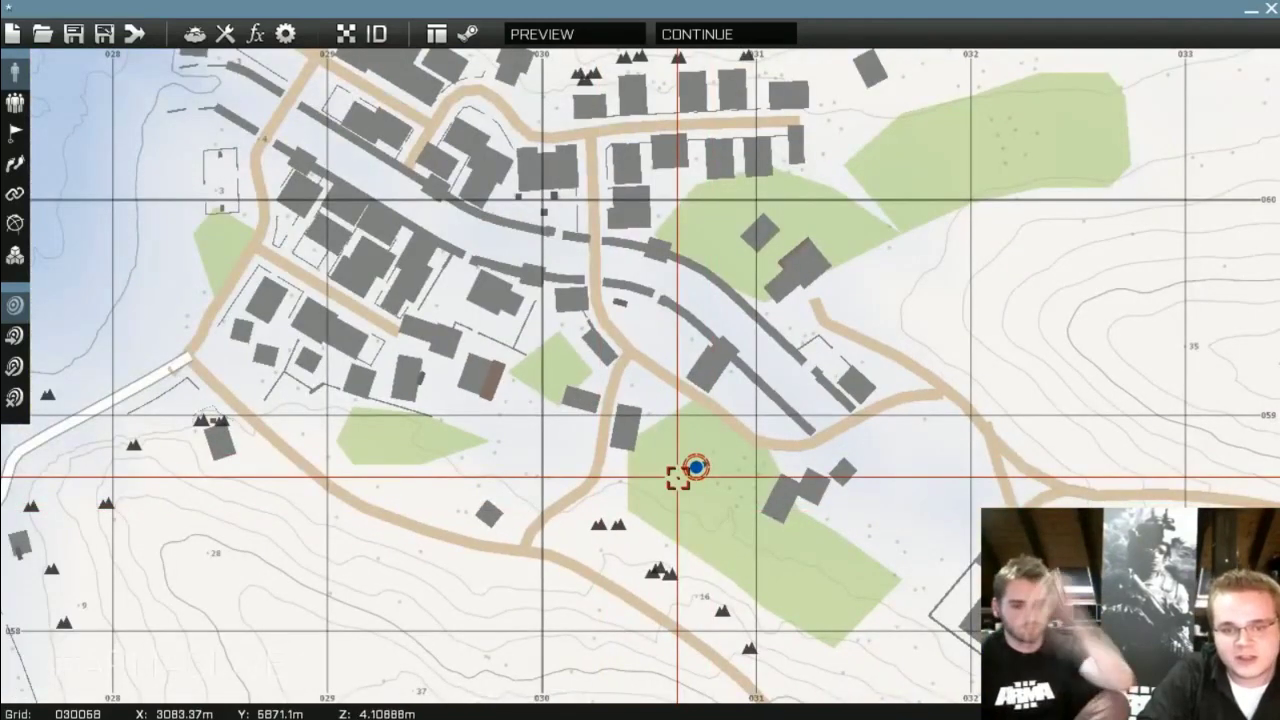
scroll(678, 478, down, 5)
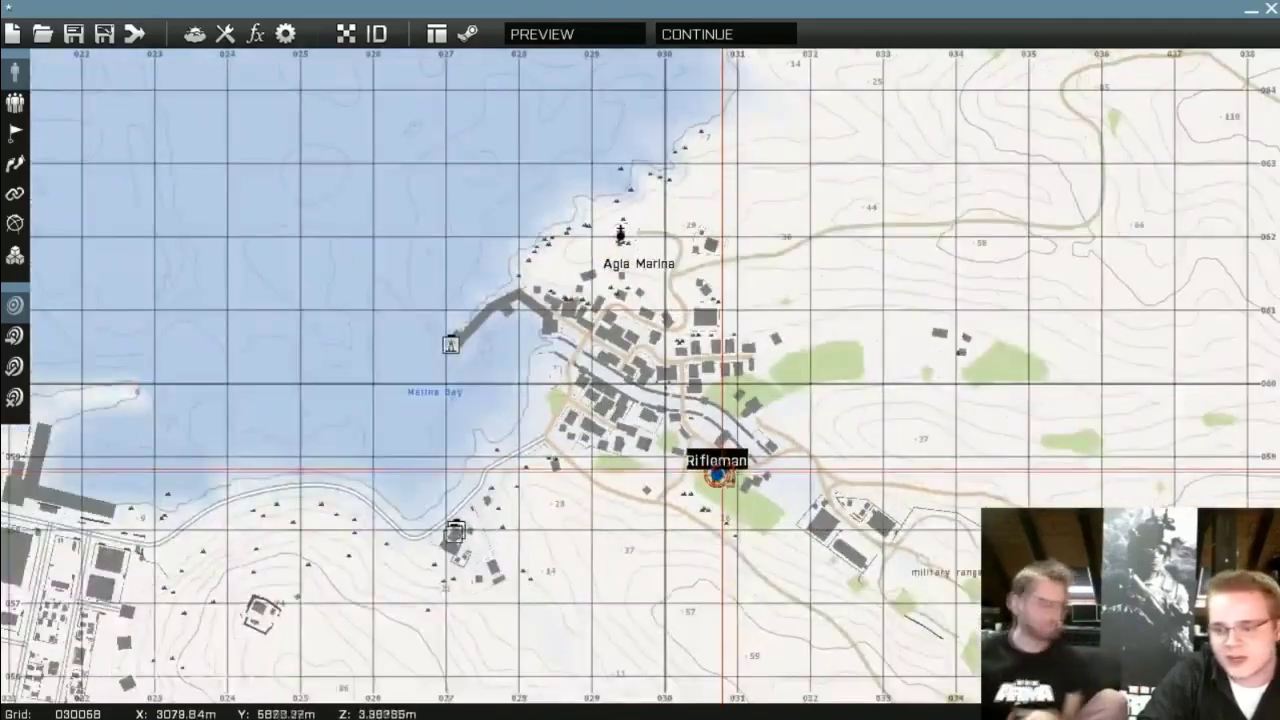
Examine the streets, buildings and harbour of Agia Marina north-west of the player Rifleman
scroll(722, 477, up, 5)
scroll(734, 462, up, 3)
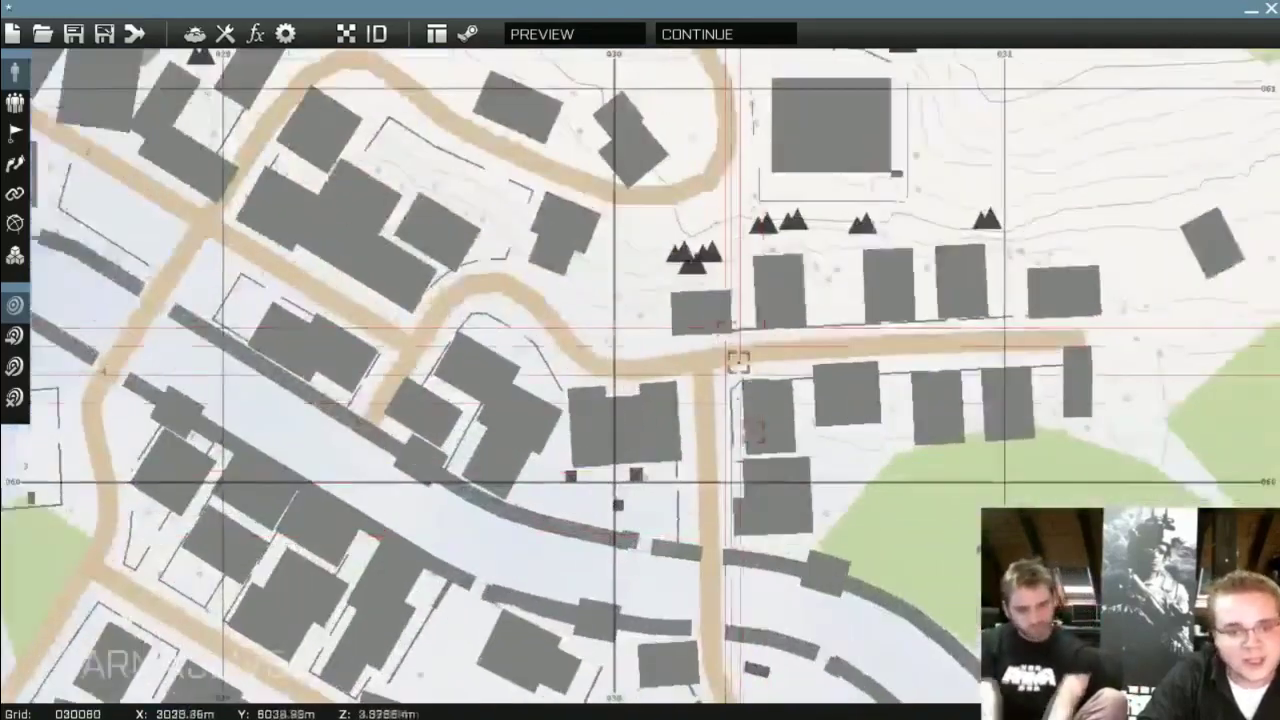
scroll(723, 366, down, 4)
scroll(680, 350, up, 1)
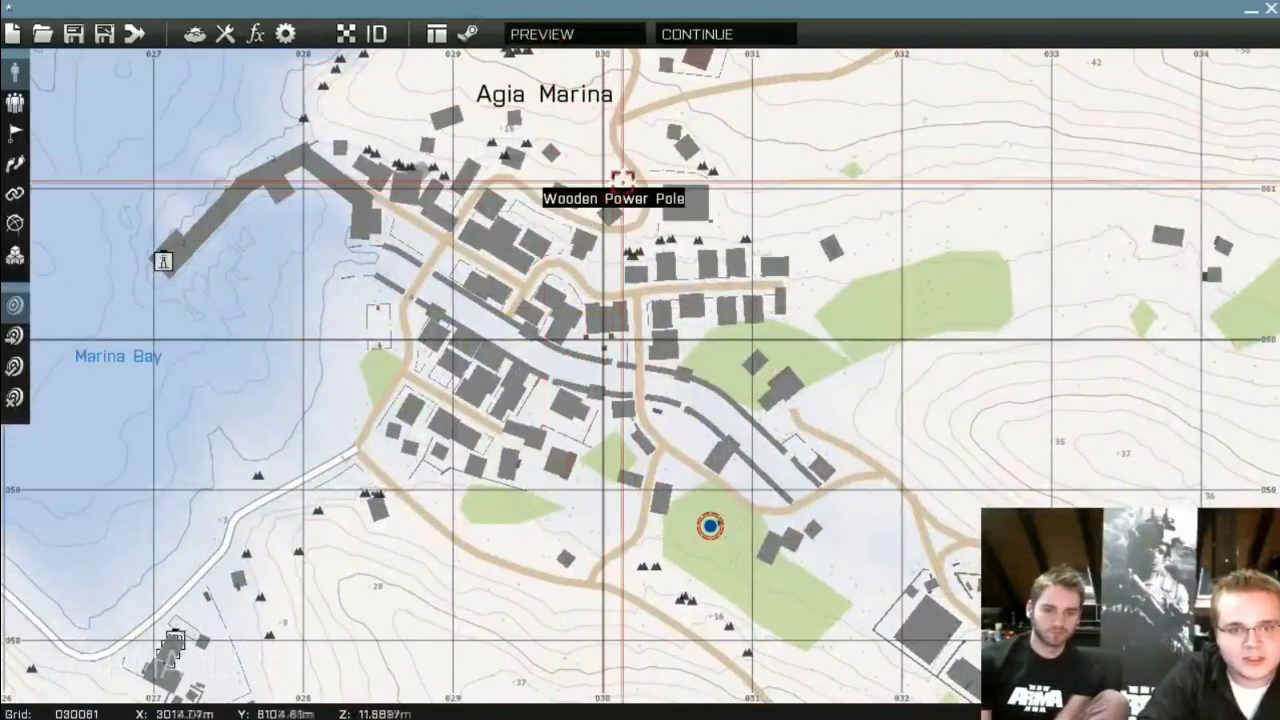
right_drag(615, 163, 674, 197)
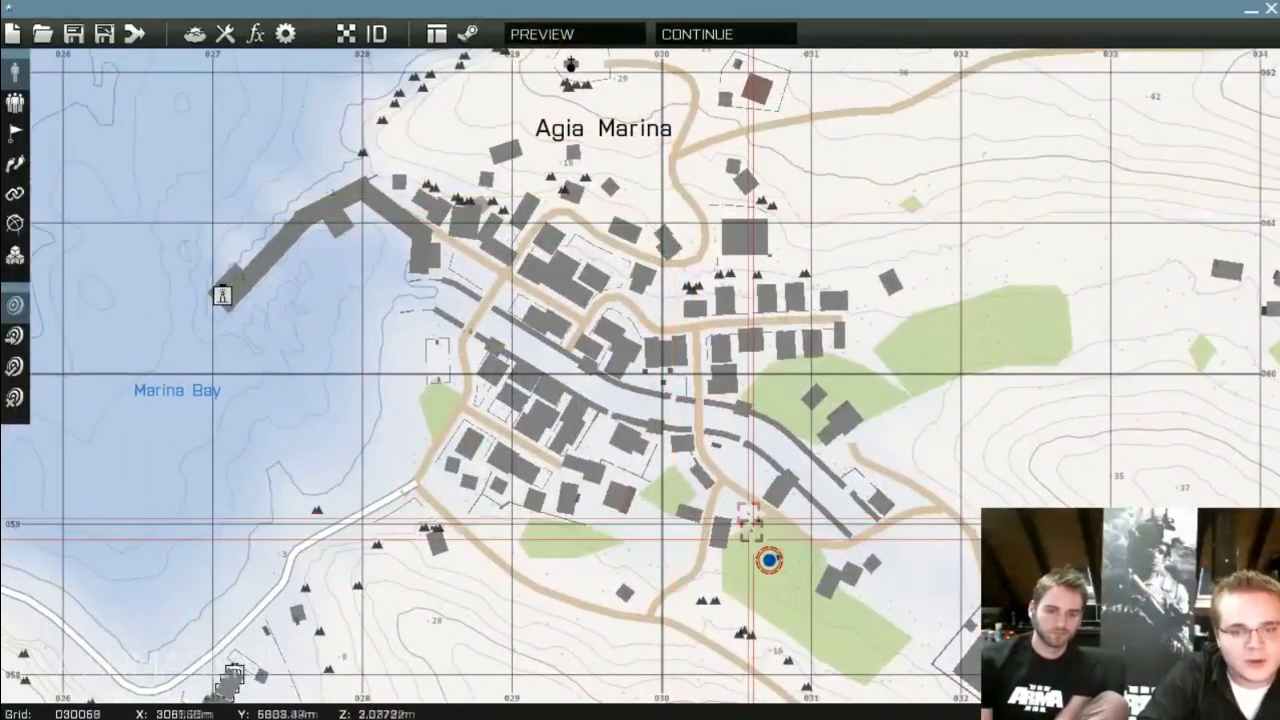
scroll(771, 603, down, 2)
scroll(777, 586, up, 2)
scroll(781, 594, down, 2)
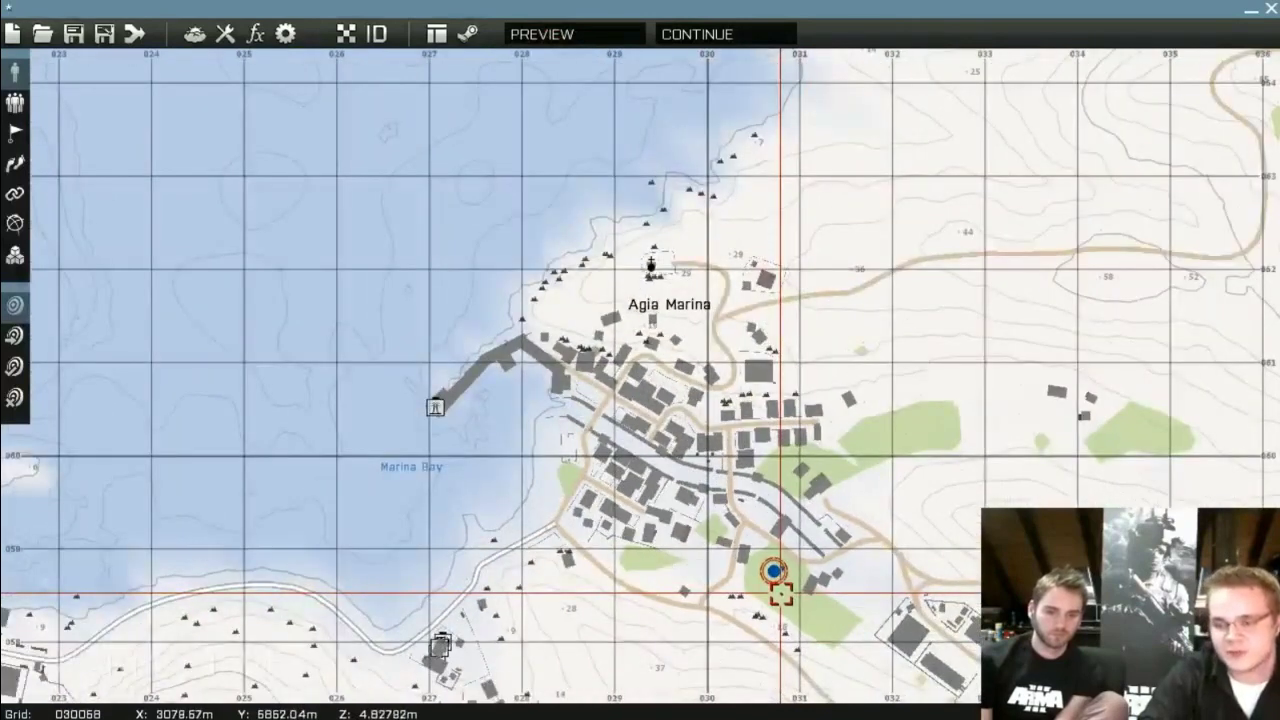
scroll(781, 594, up, 3)
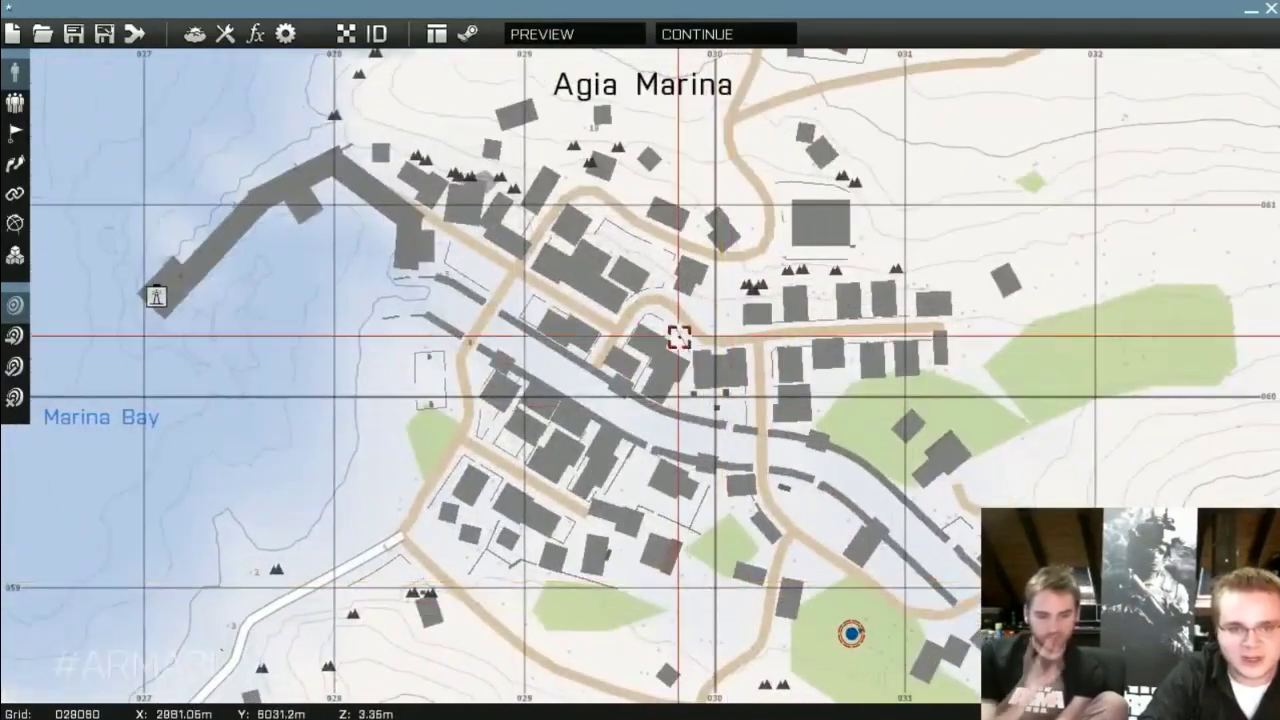
scroll(497, 268, up, 2)
scroll(497, 268, up, 2)
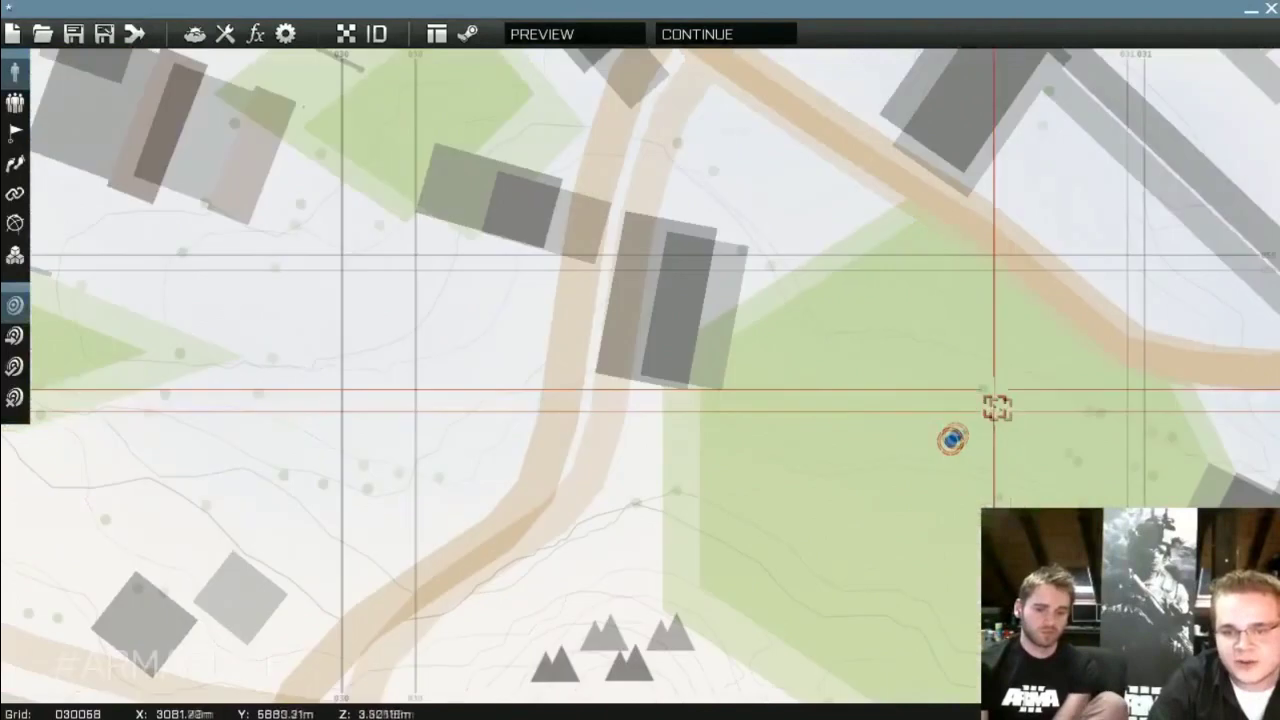
Place a BLUFOR Rifleman as the player just west of the road south of Agia Marina, and ungroup it from the Rifleman in the field
scroll(920, 417, down, 5)
scroll(665, 532, up, 5)
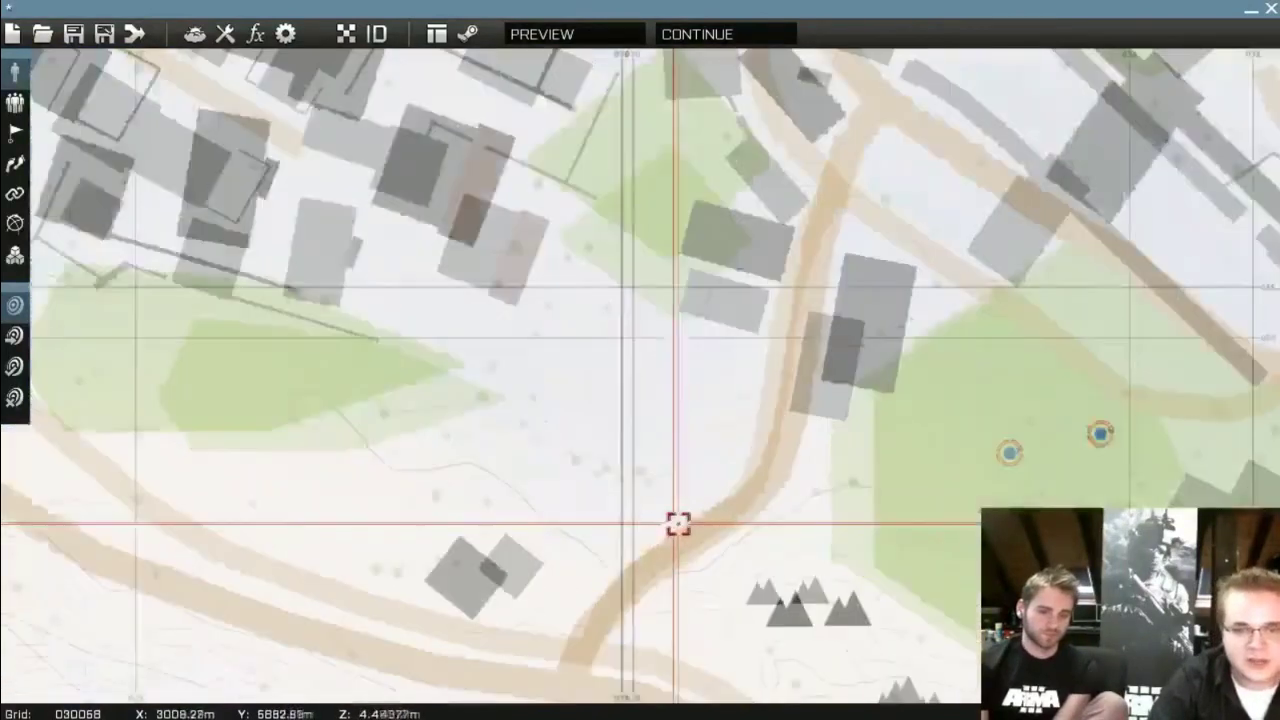
double_click(686, 514)
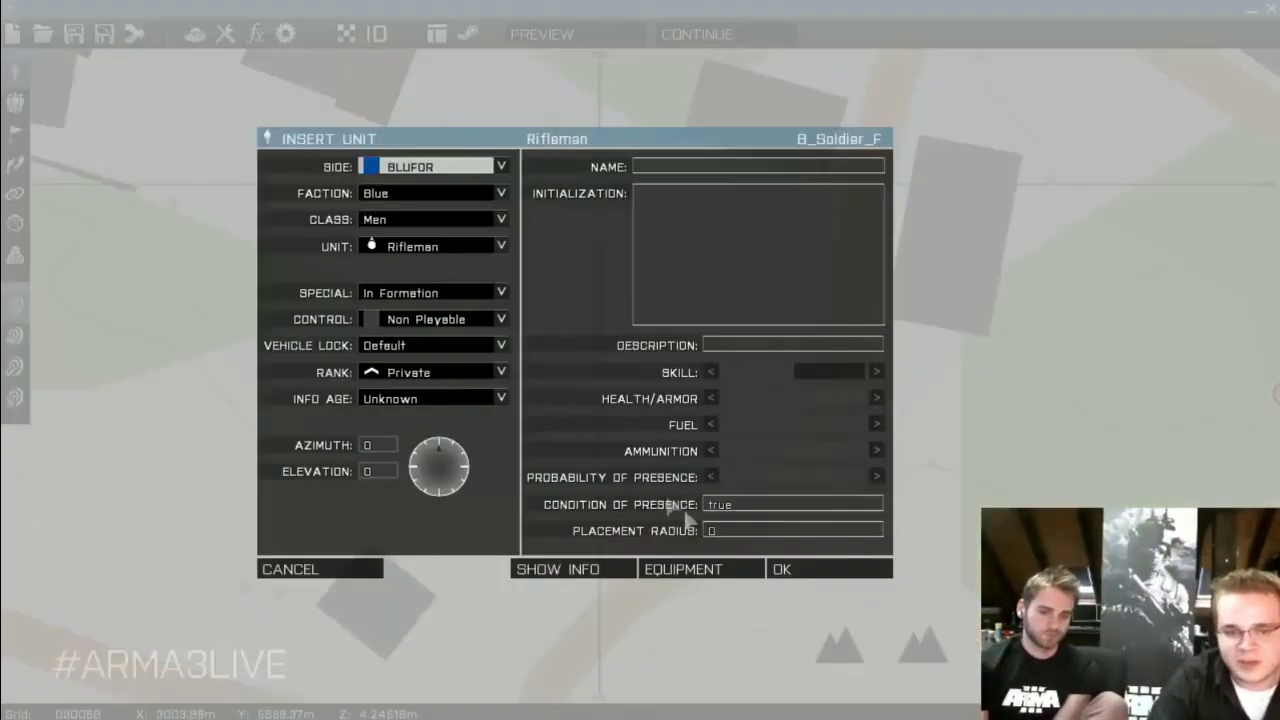
click(447, 320)
click(440, 350)
click(805, 568)
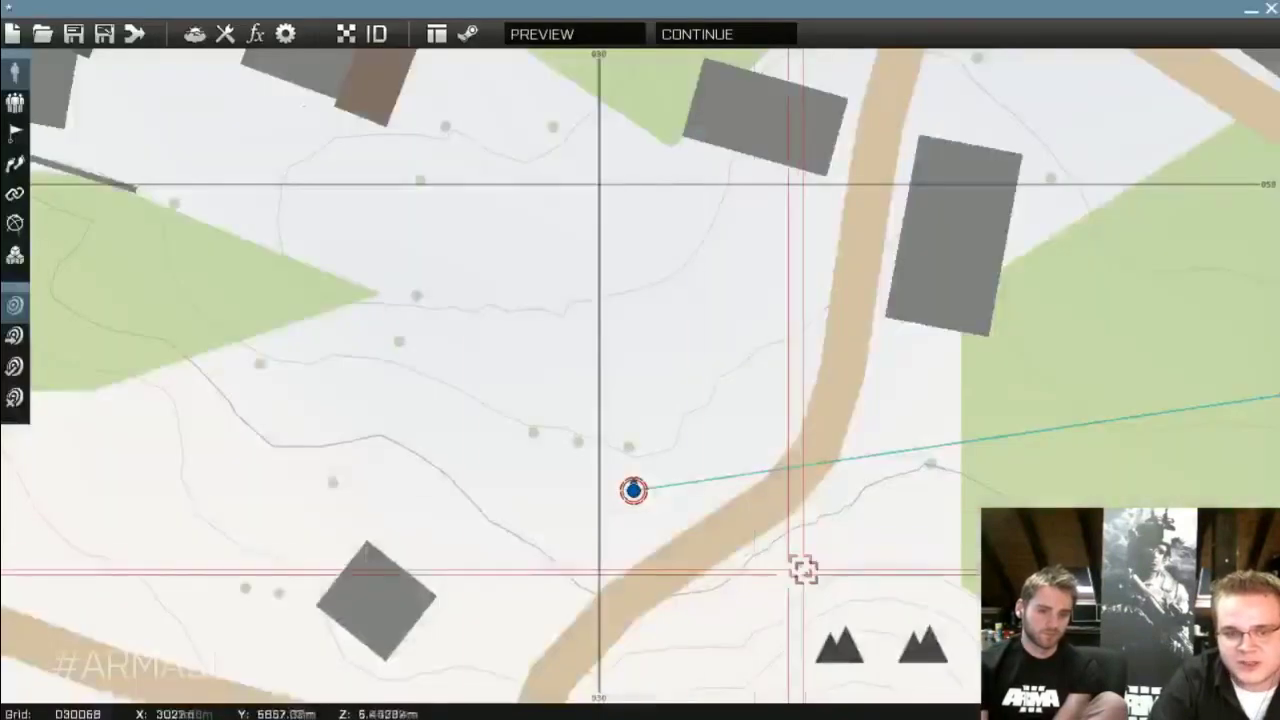
scroll(500, 475, down, 3)
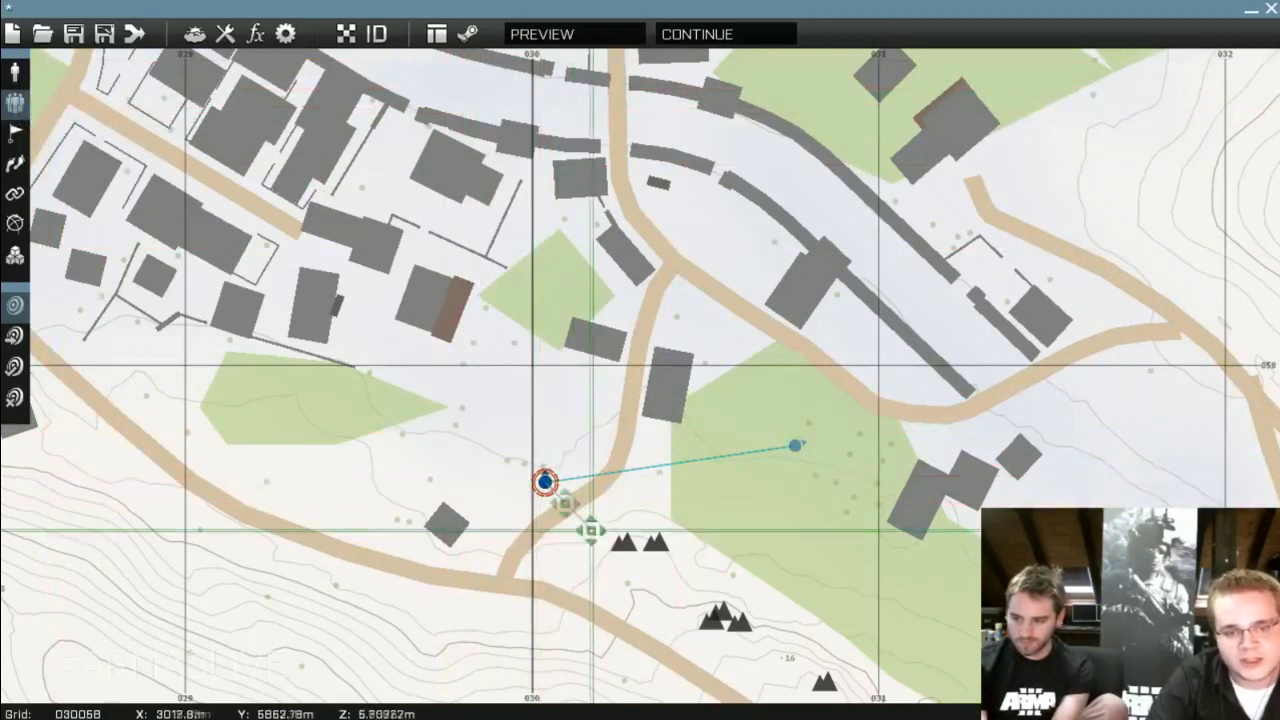
key(F1)
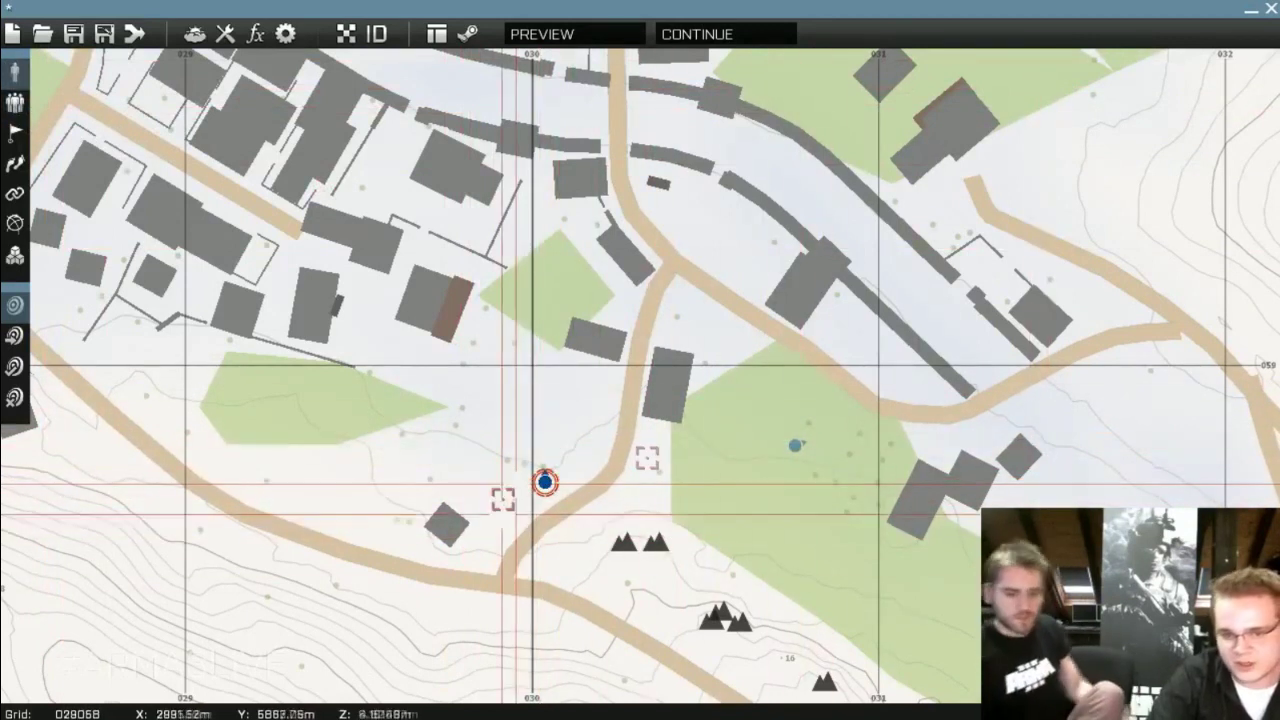
Move the player Rifleman just south of the main road junction, and place an empty Strider (Green Army) on the road beside it
scroll(545, 482, up, 5)
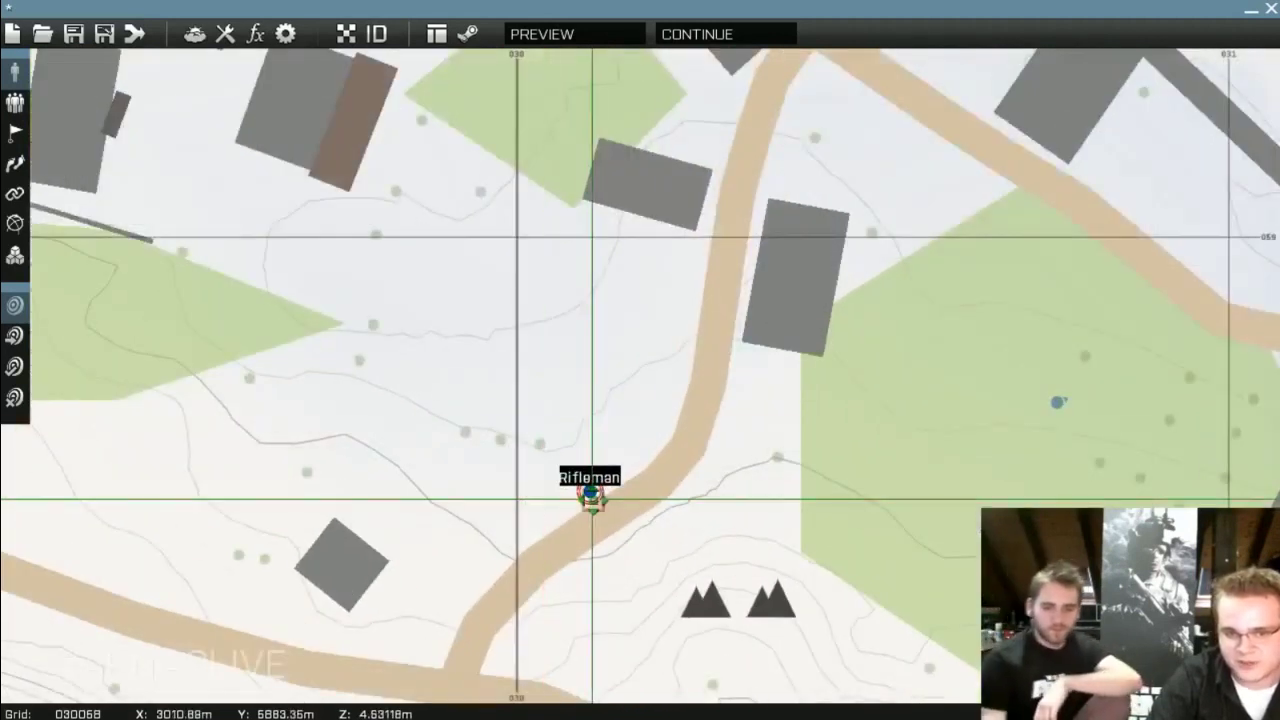
drag(590, 493, 608, 513)
double_click(608, 513)
click(430, 167)
click(440, 284)
click(435, 222)
click(414, 315)
click(457, 246)
scroll(480, 410, down, 3)
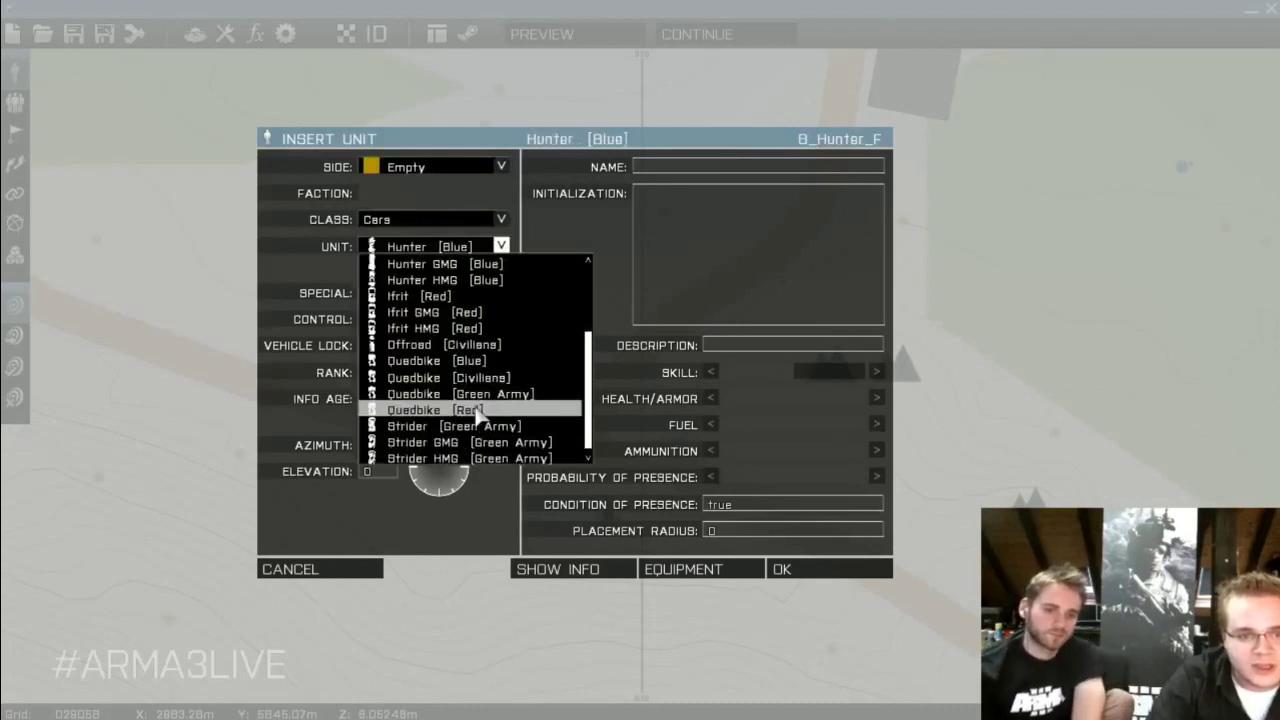
click(480, 426)
click(810, 567)
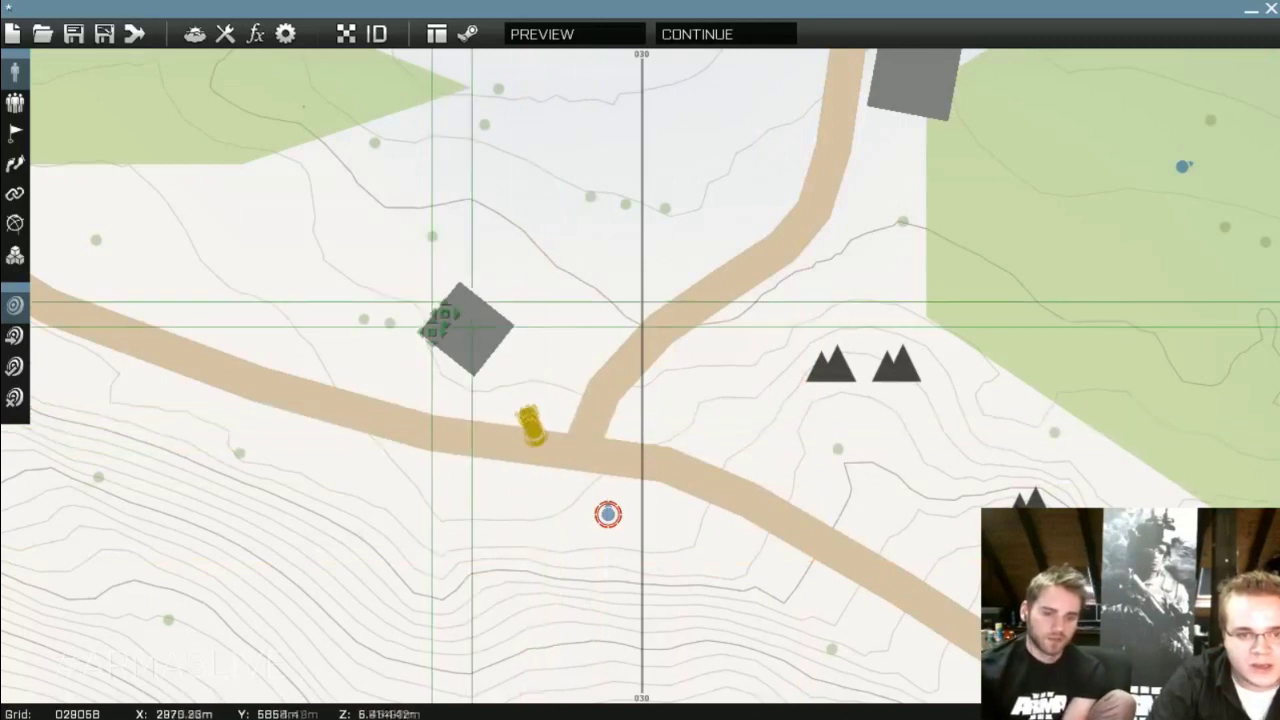
Place an empty HEMTT Transport (Blue) just east of the Strider, and rotate it slightly towards the road junction
double_click(553, 395)
click(440, 247)
scroll(447, 290, up, 5)
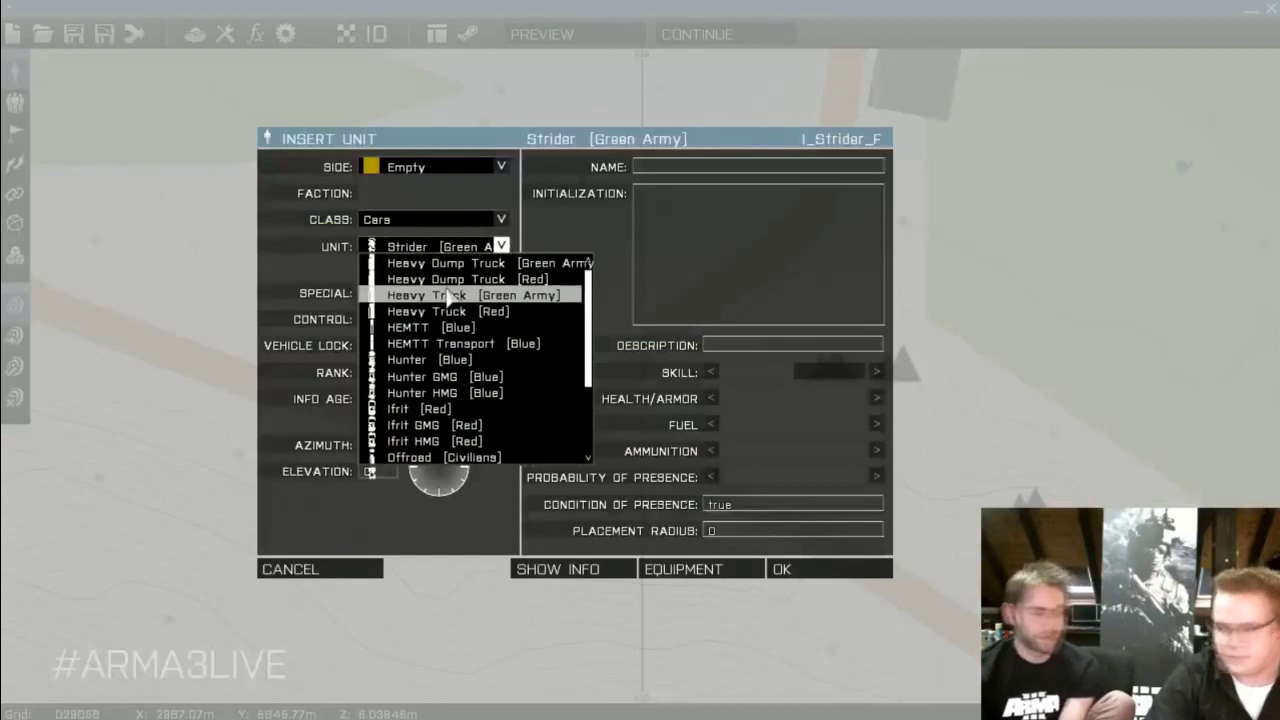
click(480, 344)
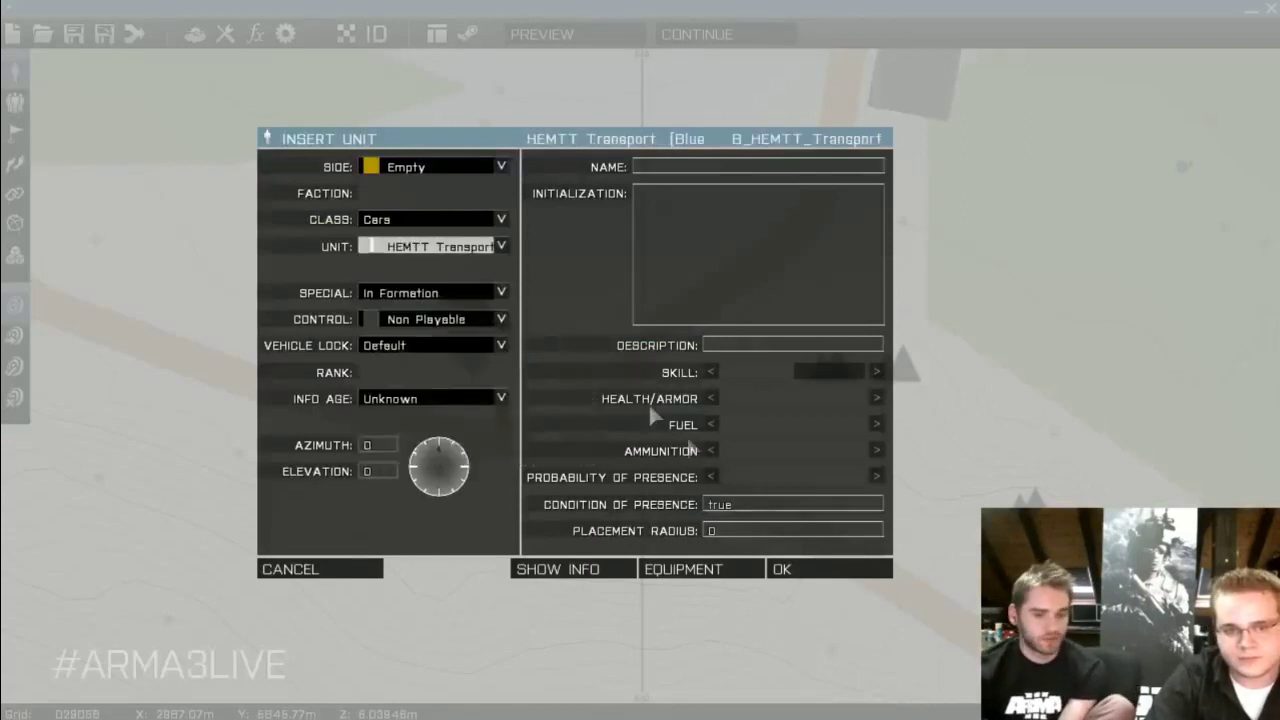
click(826, 571)
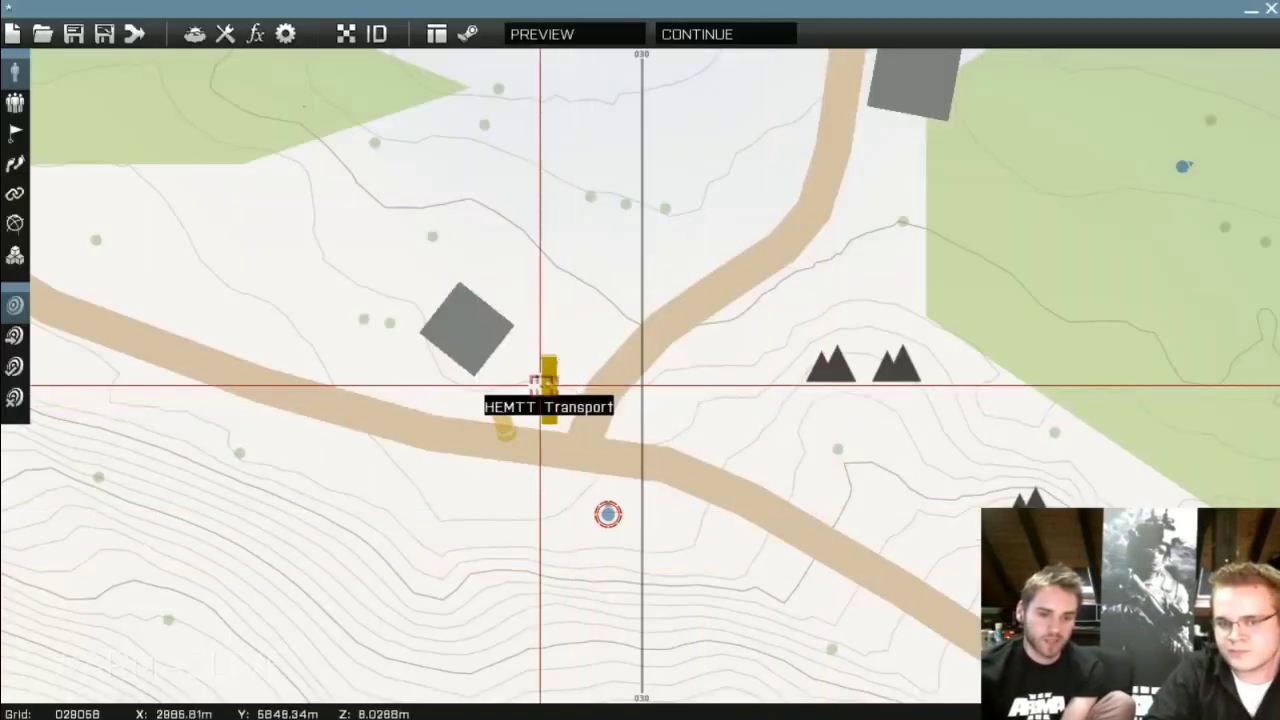
shift+drag(545, 395, 711, 473)
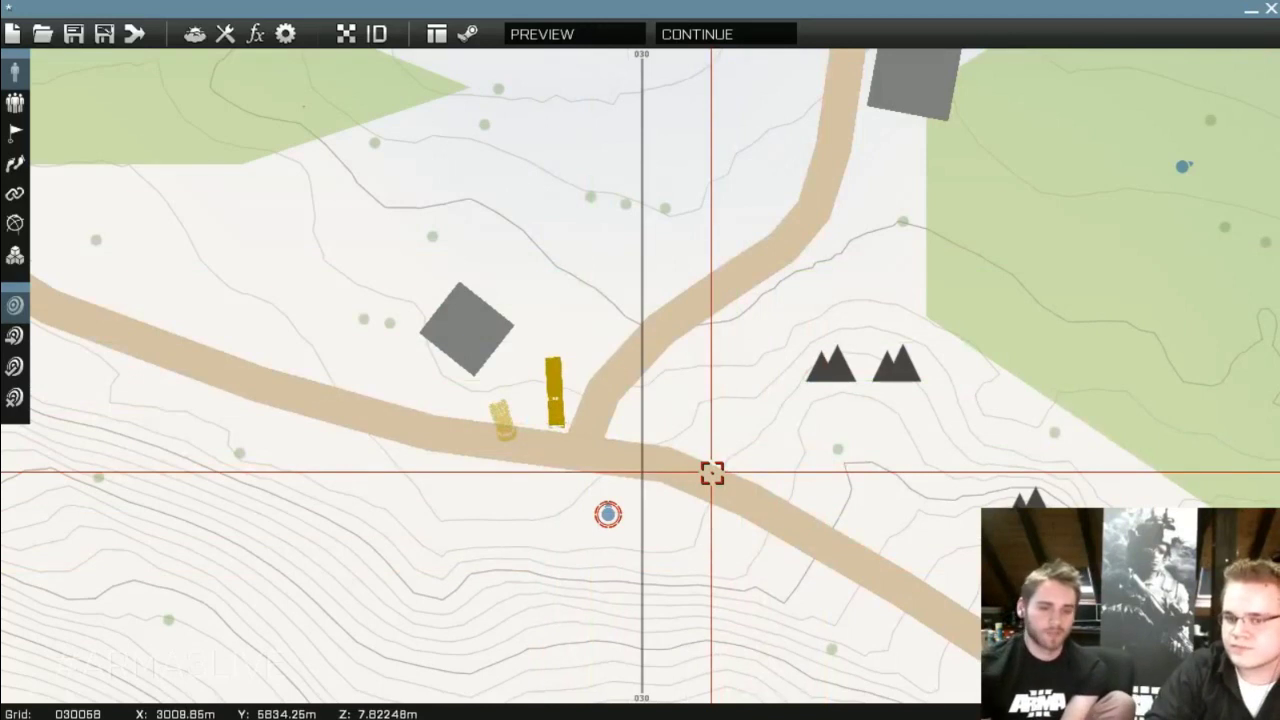
double_click(627, 392)
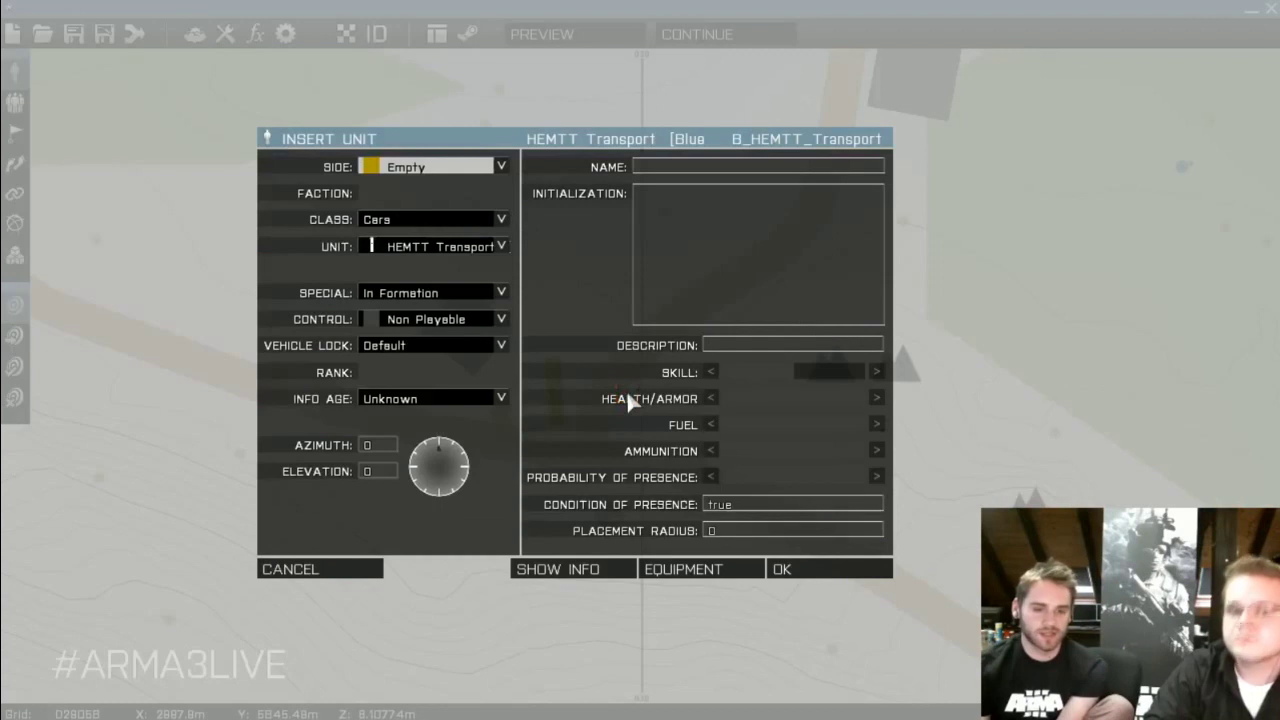
click(300, 572)
Preview the mission and walk around the parked Strider and HEMTT Transport to inspect them
scroll(600, 525, down, 5)
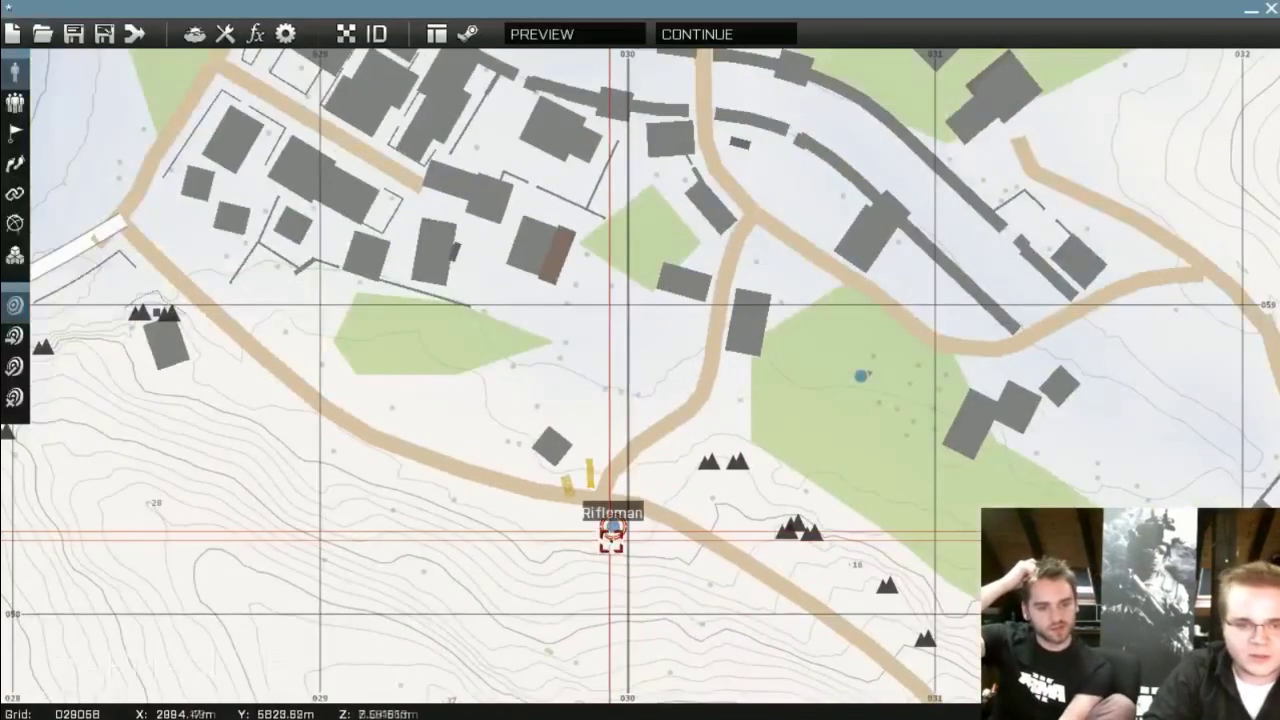
scroll(597, 525, up, 5)
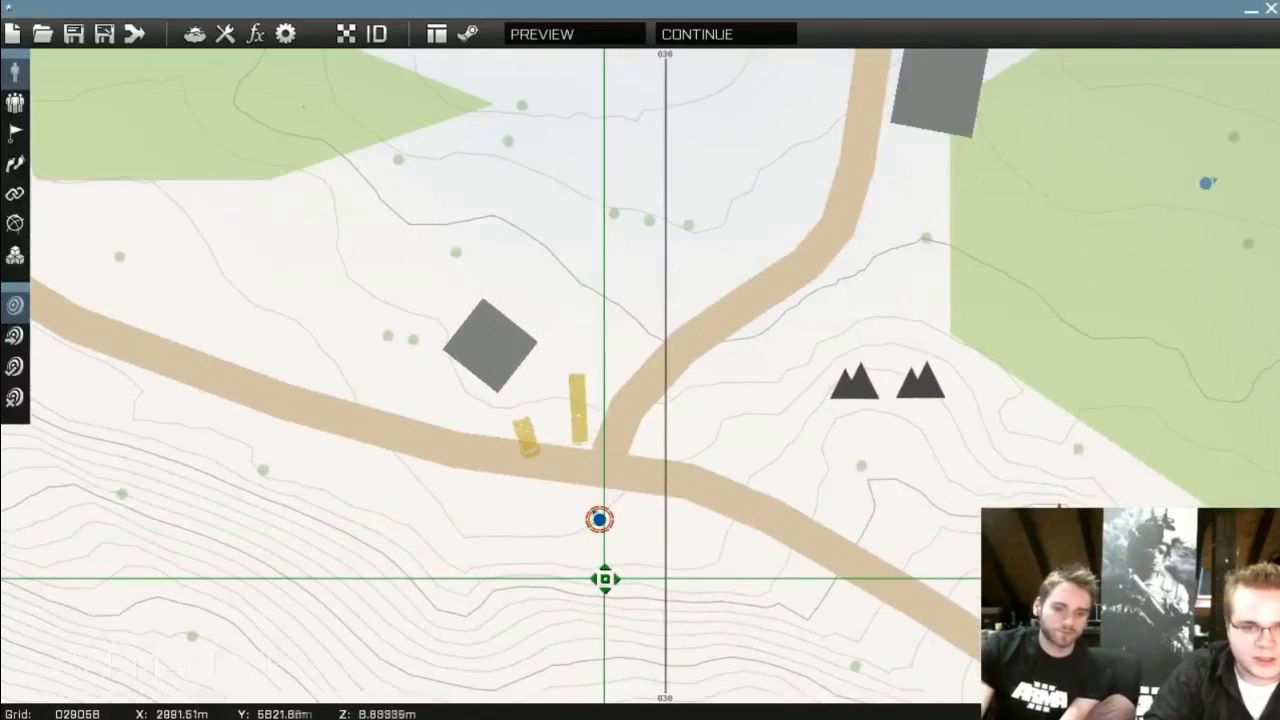
click(563, 36)
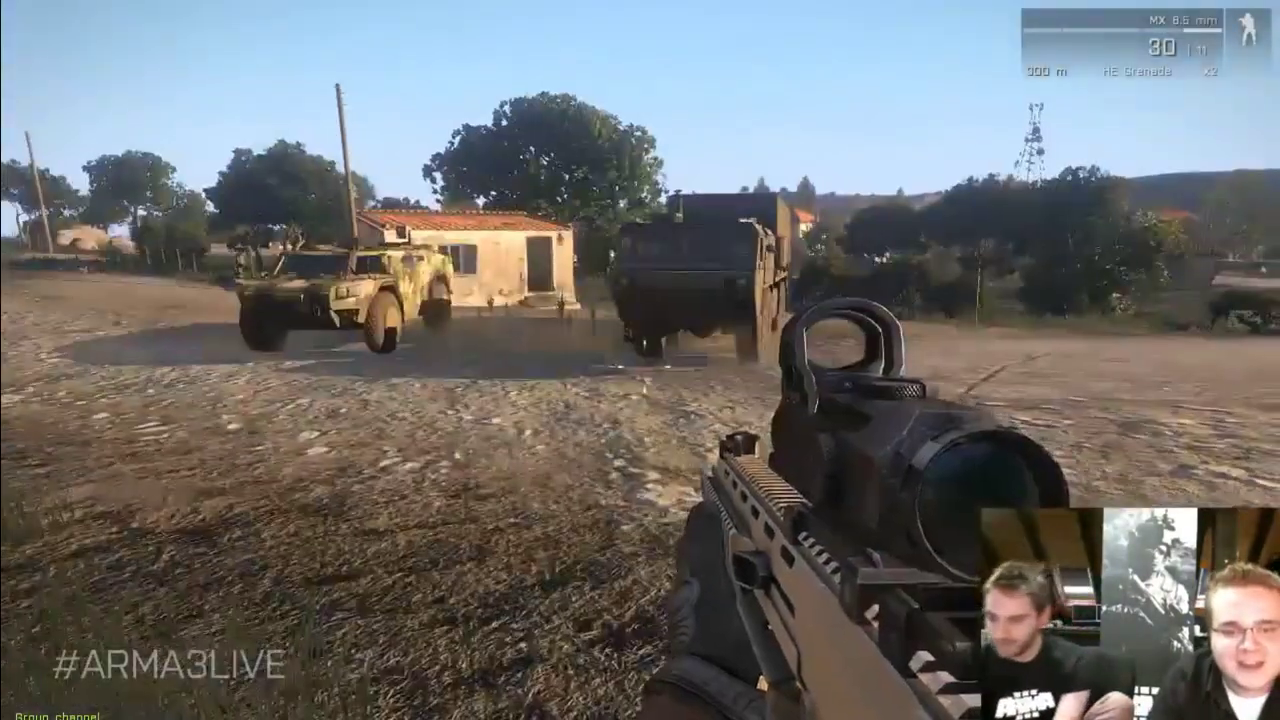
key(shift+w)
key(w)
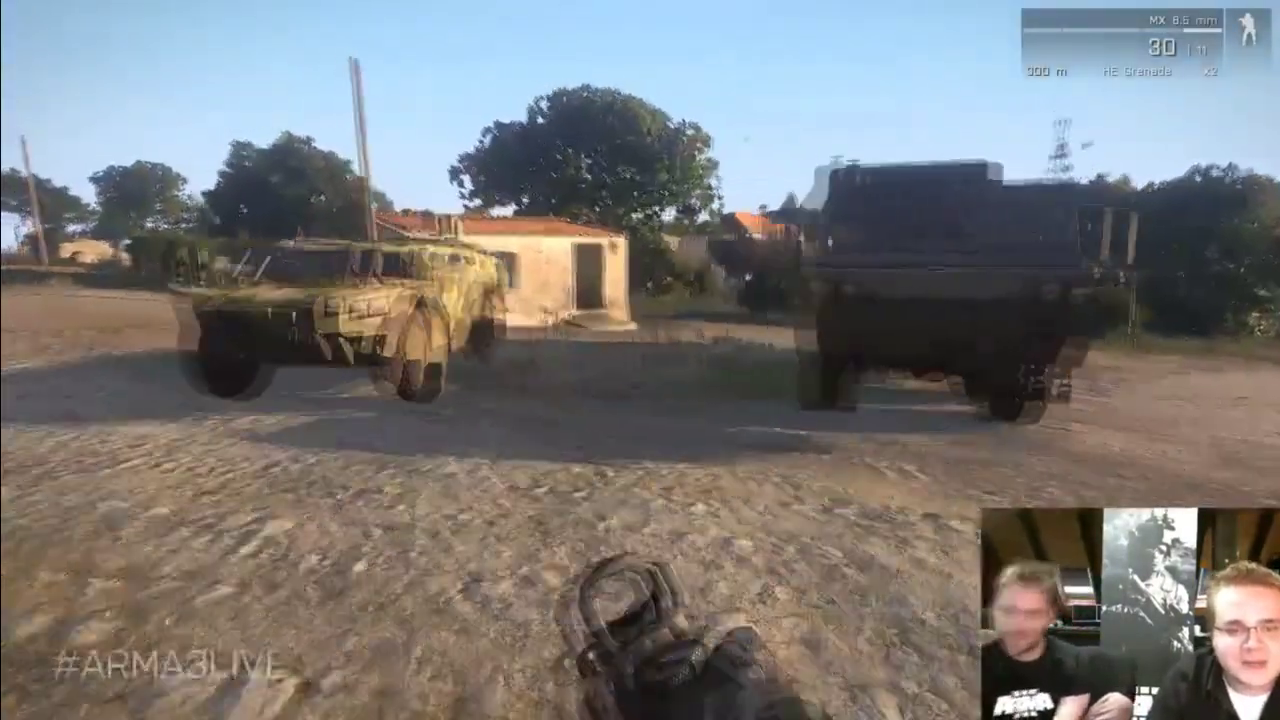
key(w)
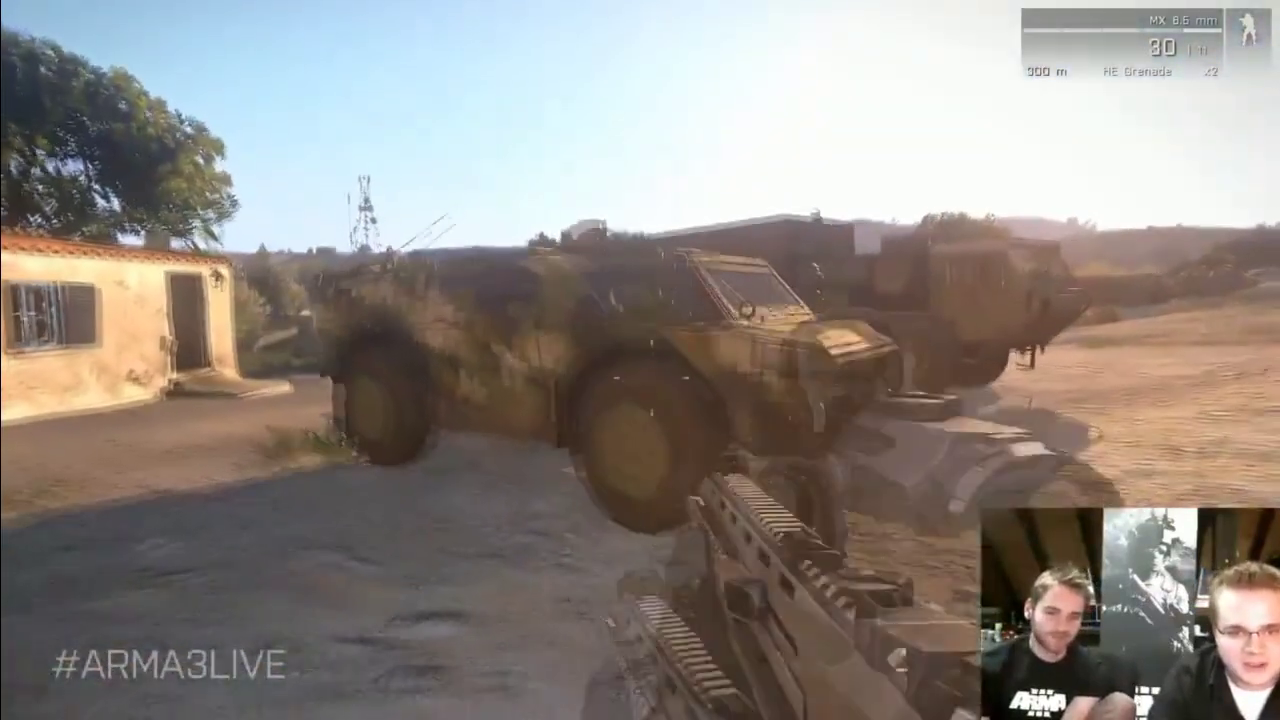
key(r)
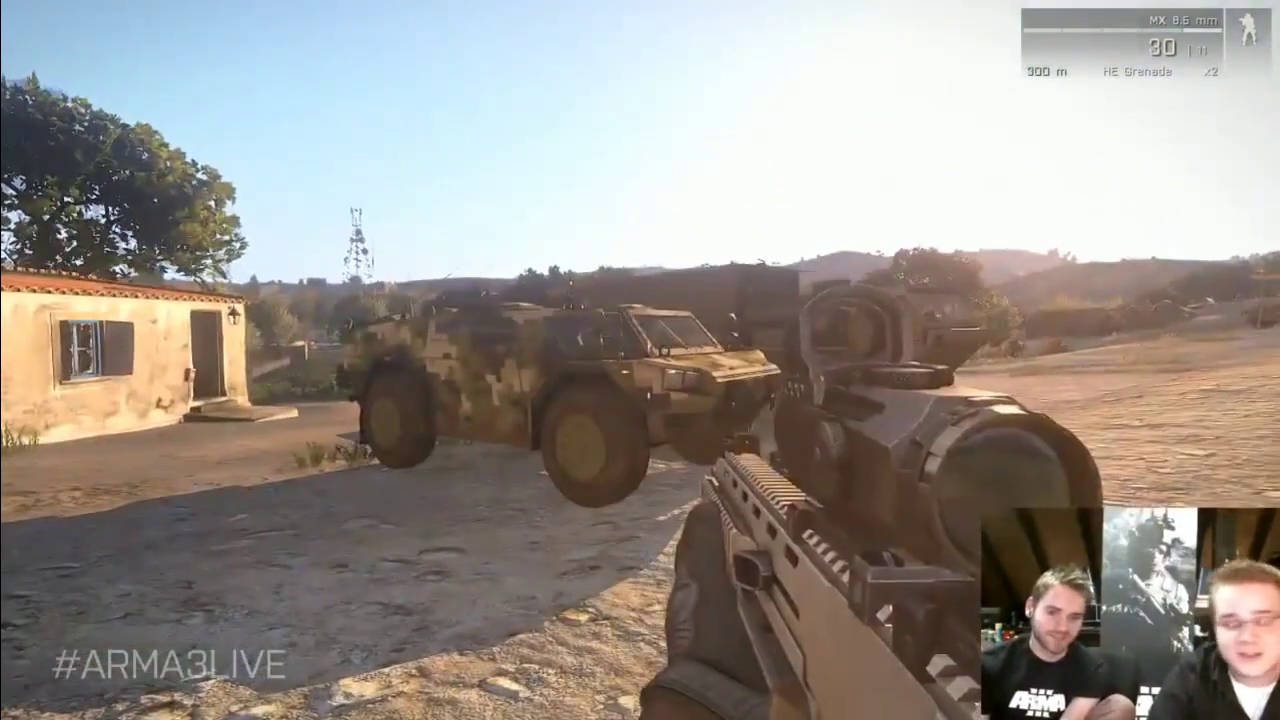
key(w)
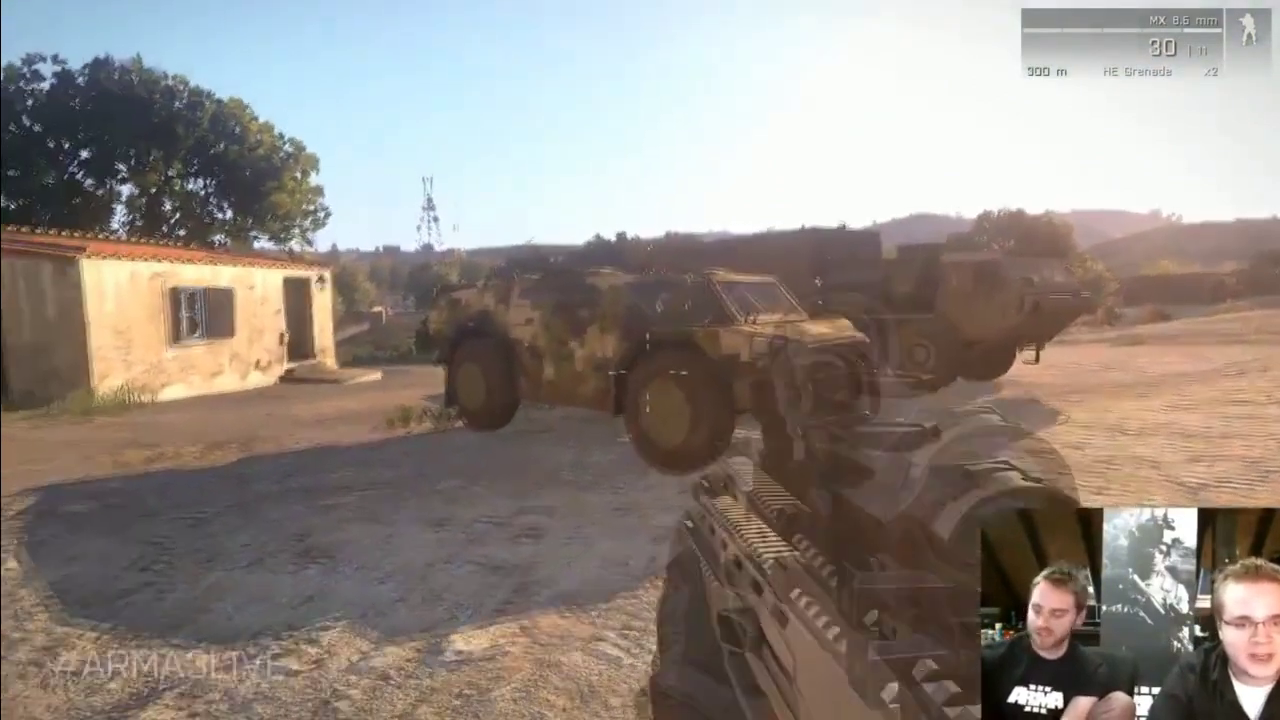
key(s)
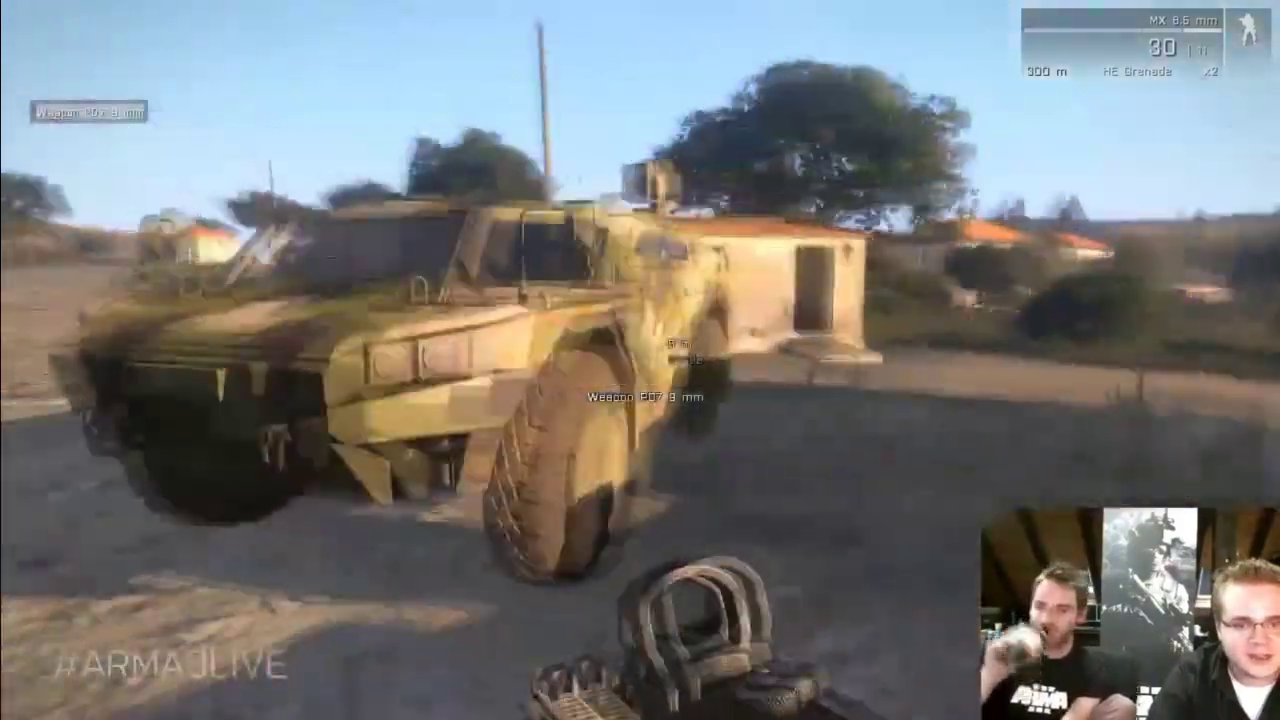
Board the HEMTT Transport, switch to the driver's seat and drive it into Agia Marina
key(w)
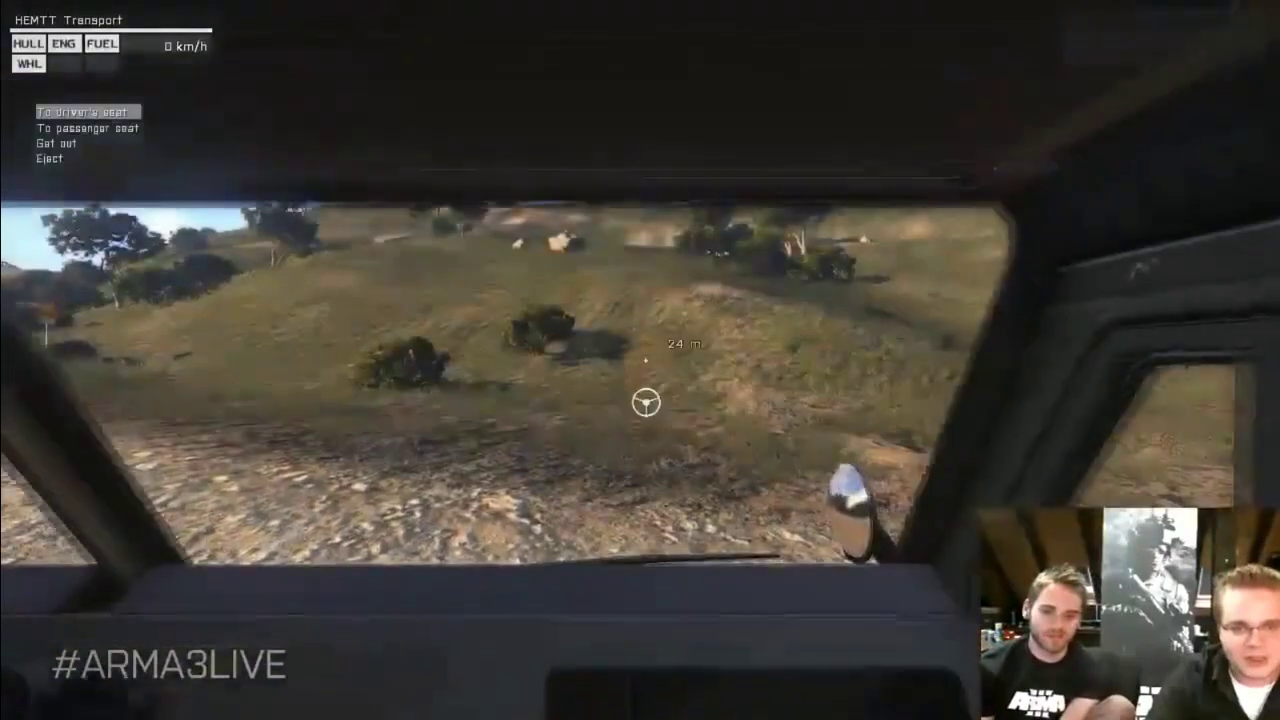
key(space)
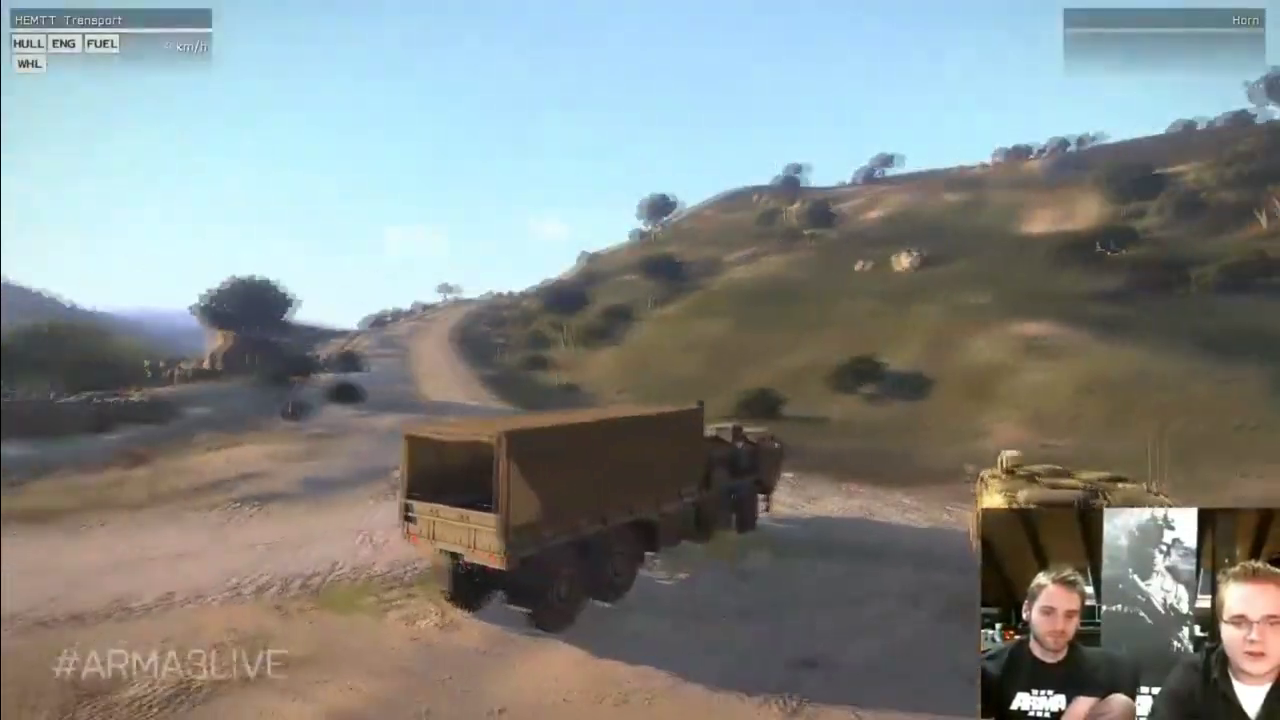
key(w)
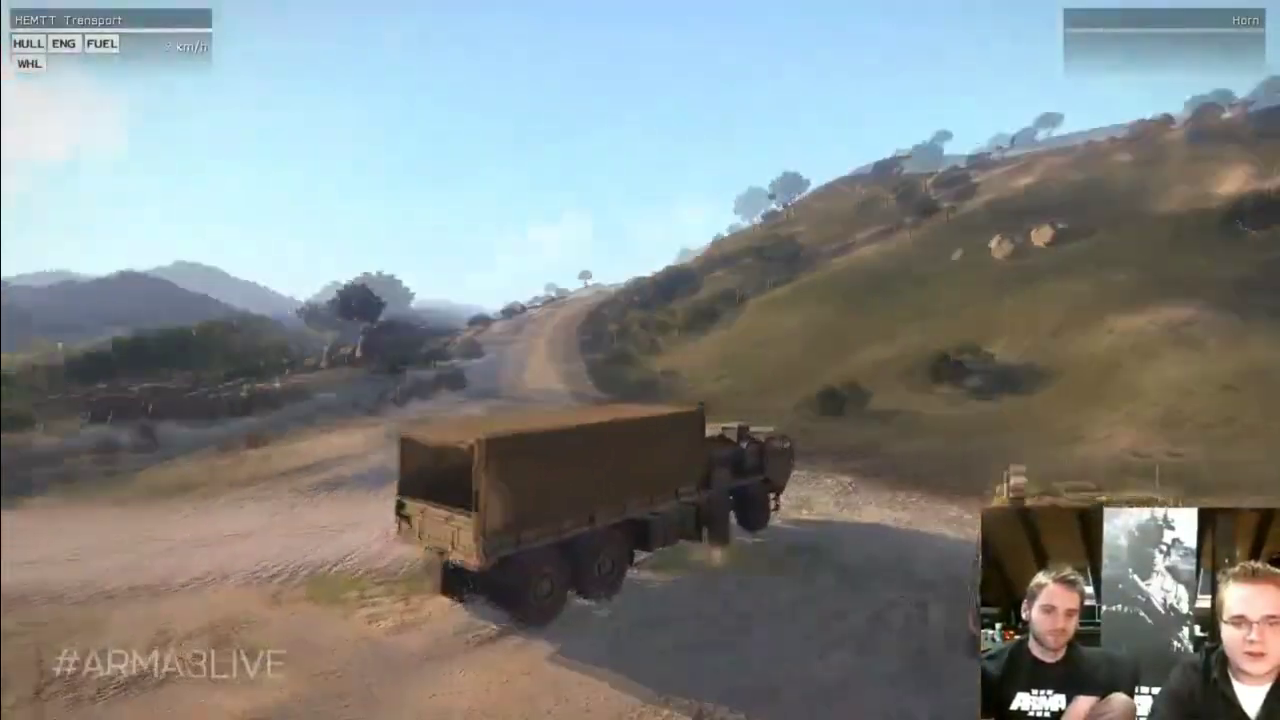
key(w)
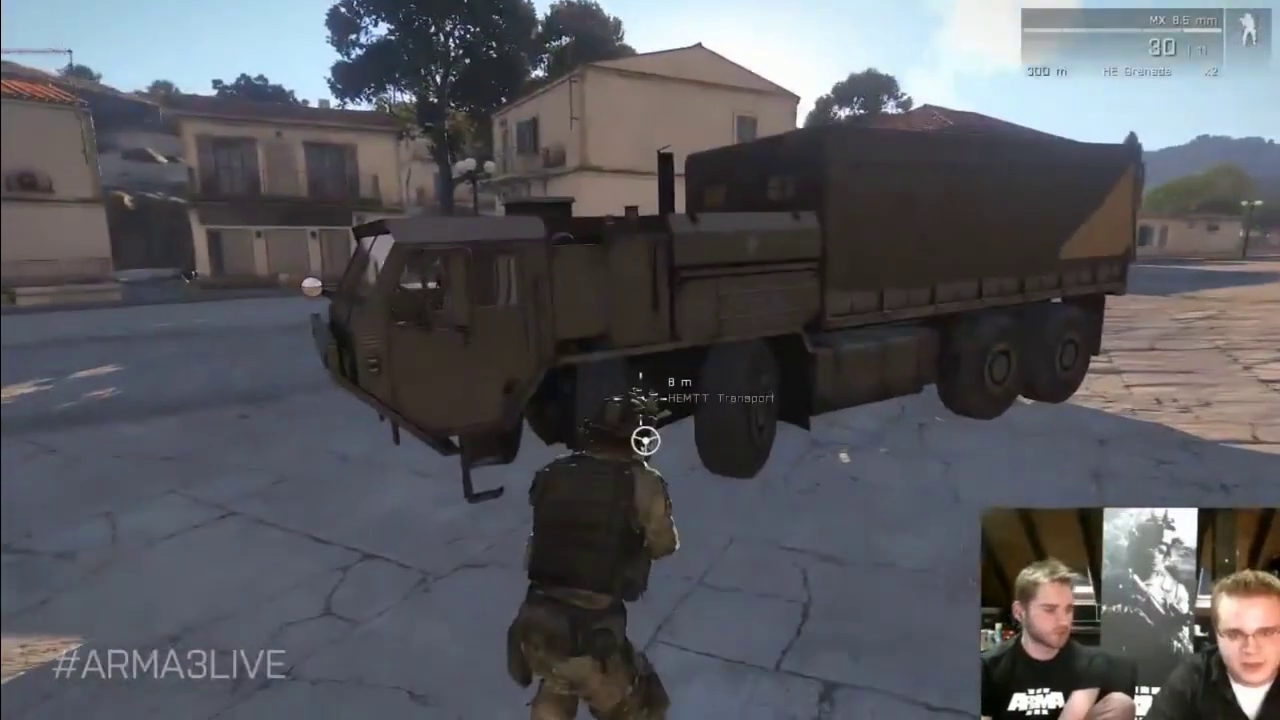
Examine the positions of the player and the HEMTT Transport near the Agia Marina waterfront on the in-game map
key(m)
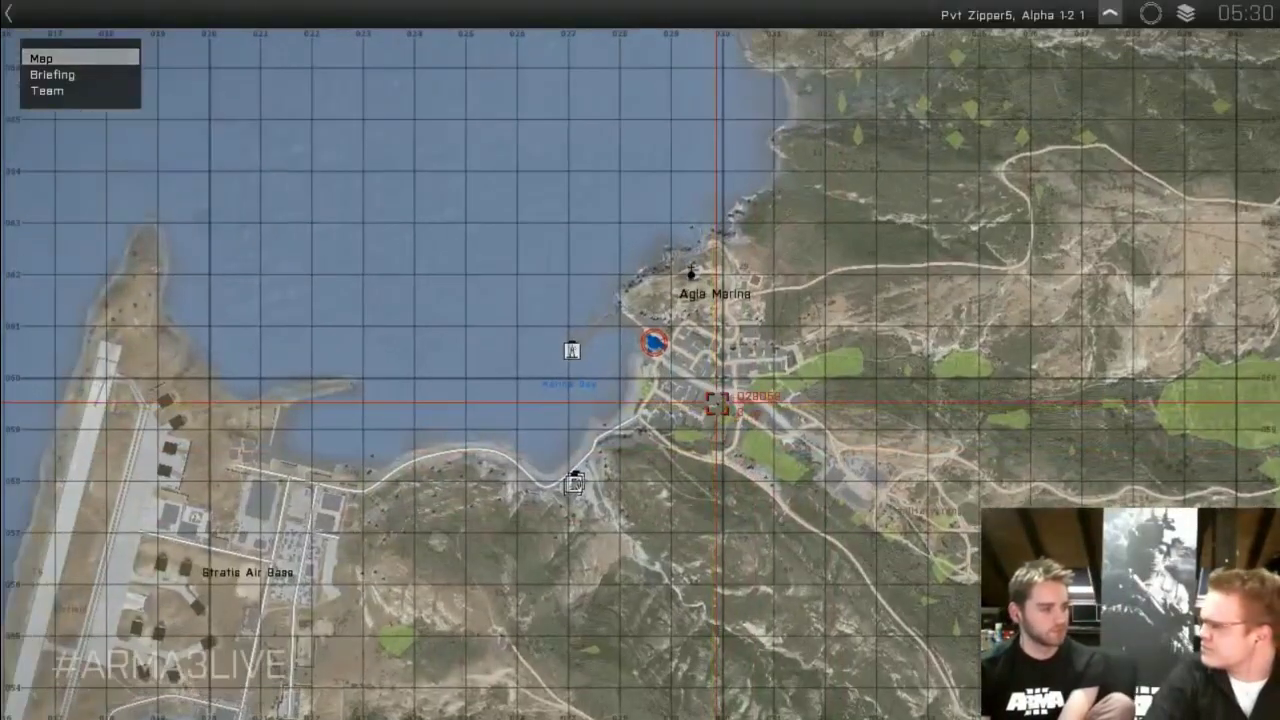
scroll(716, 398, up, 3)
scroll(671, 243, down, 2)
scroll(614, 243, up, 5)
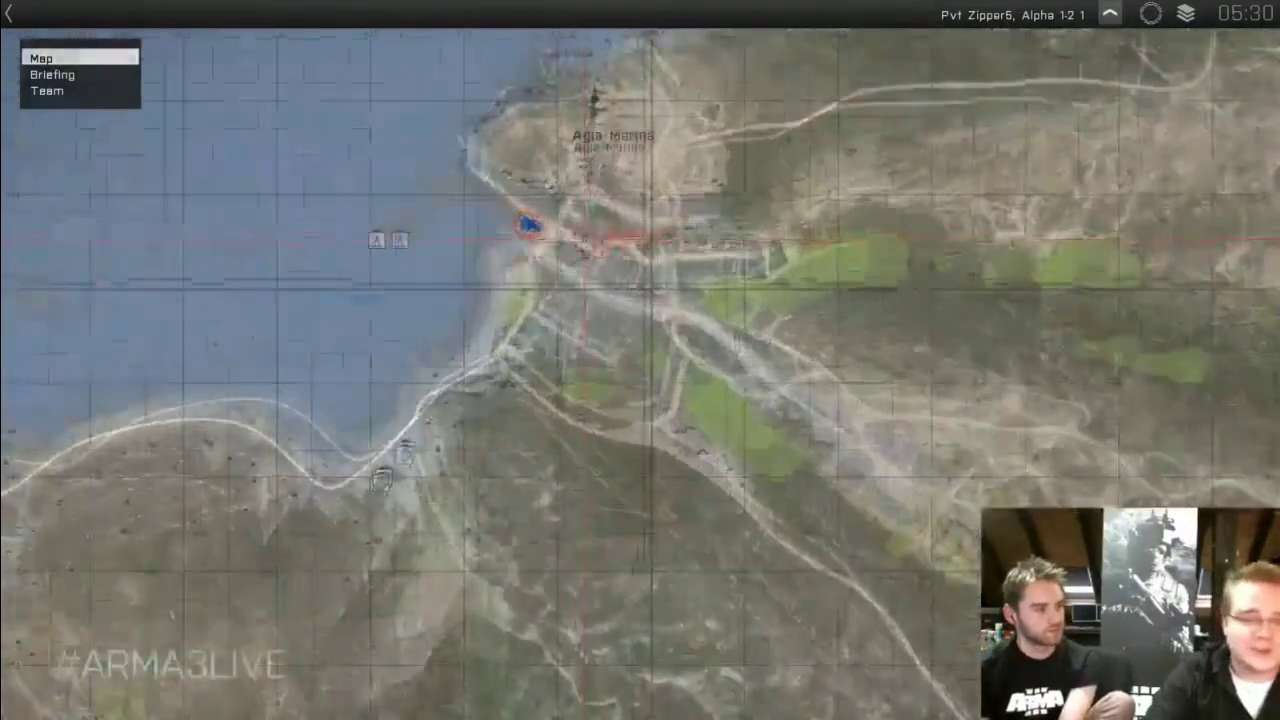
scroll(533, 213, up, 5)
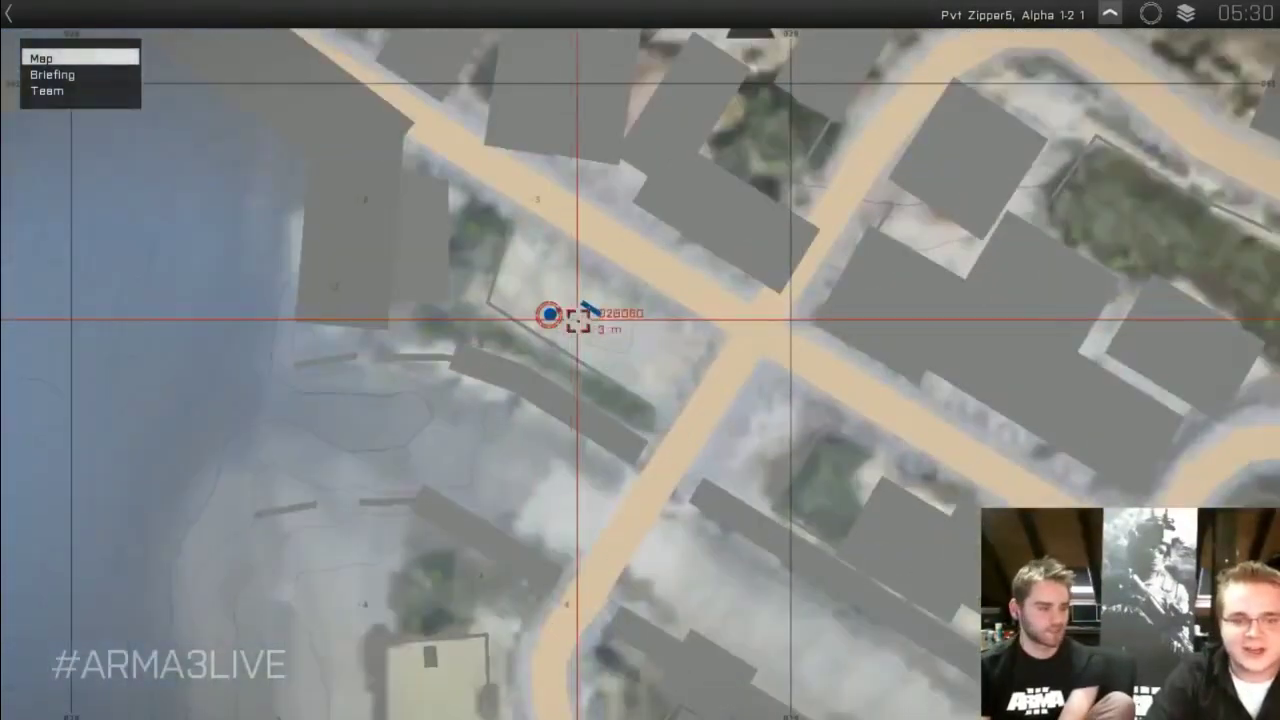
scroll(551, 323, down, 2)
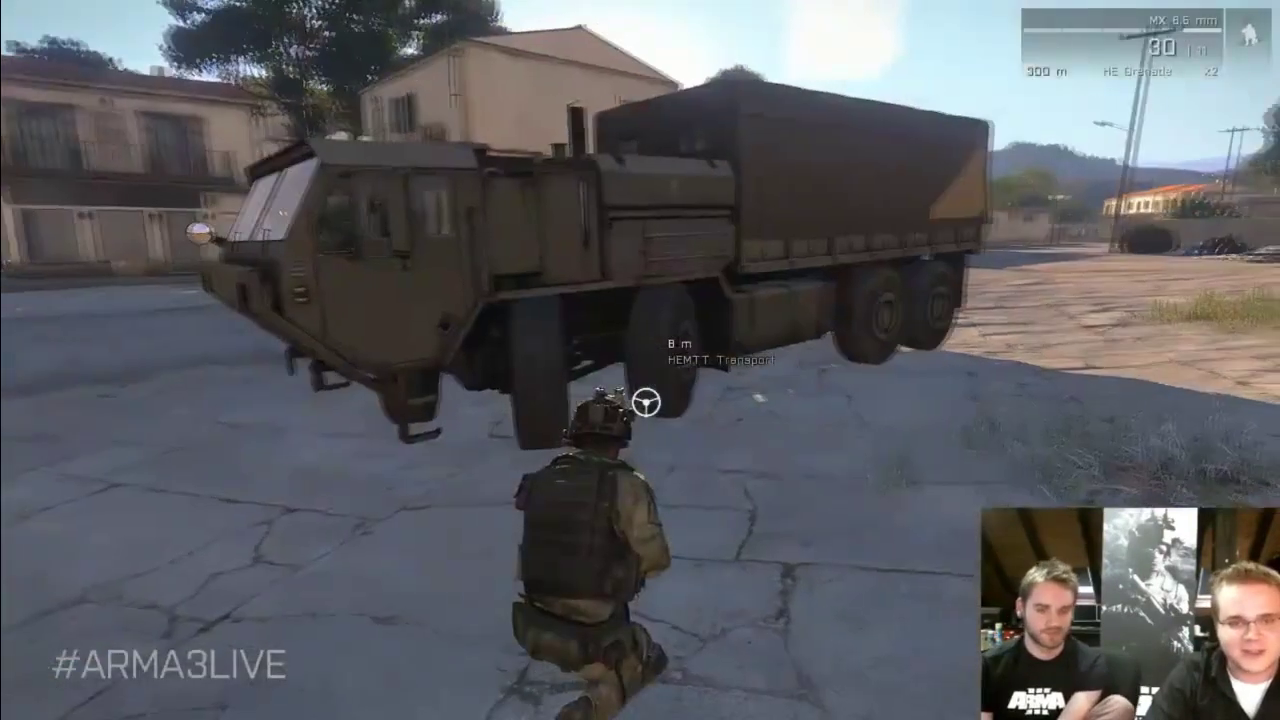
key(c)
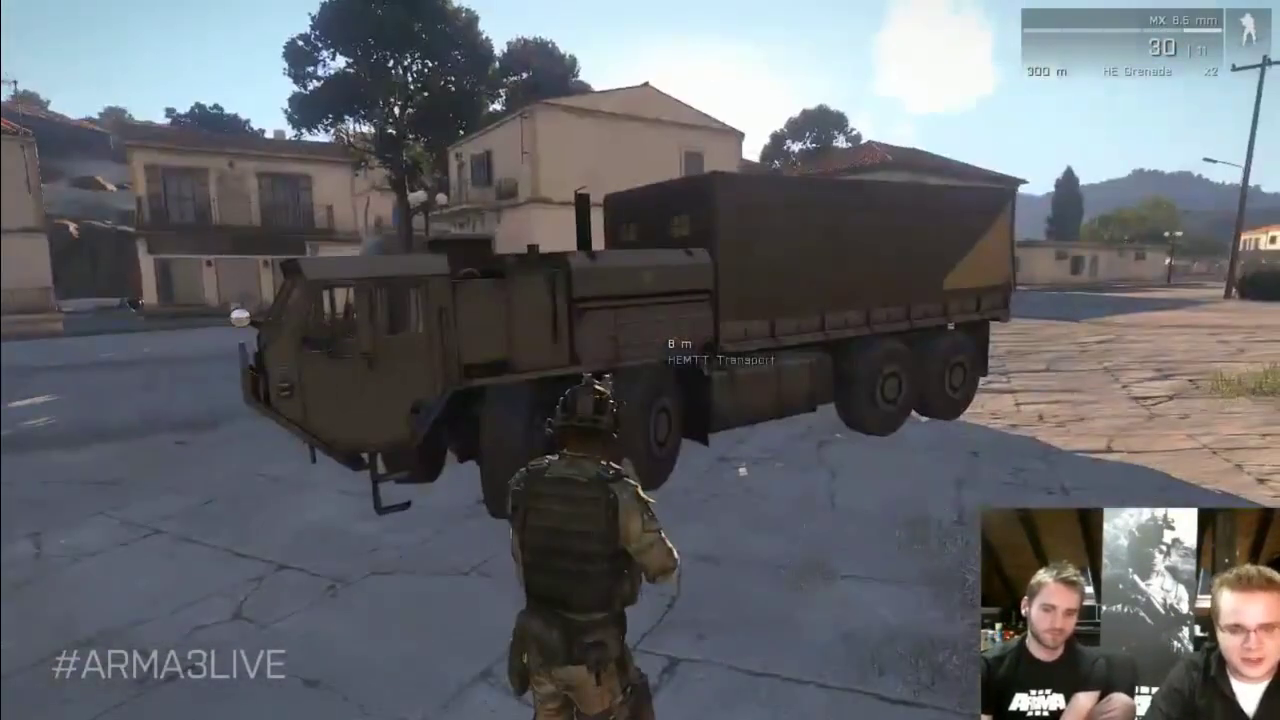
key(m)
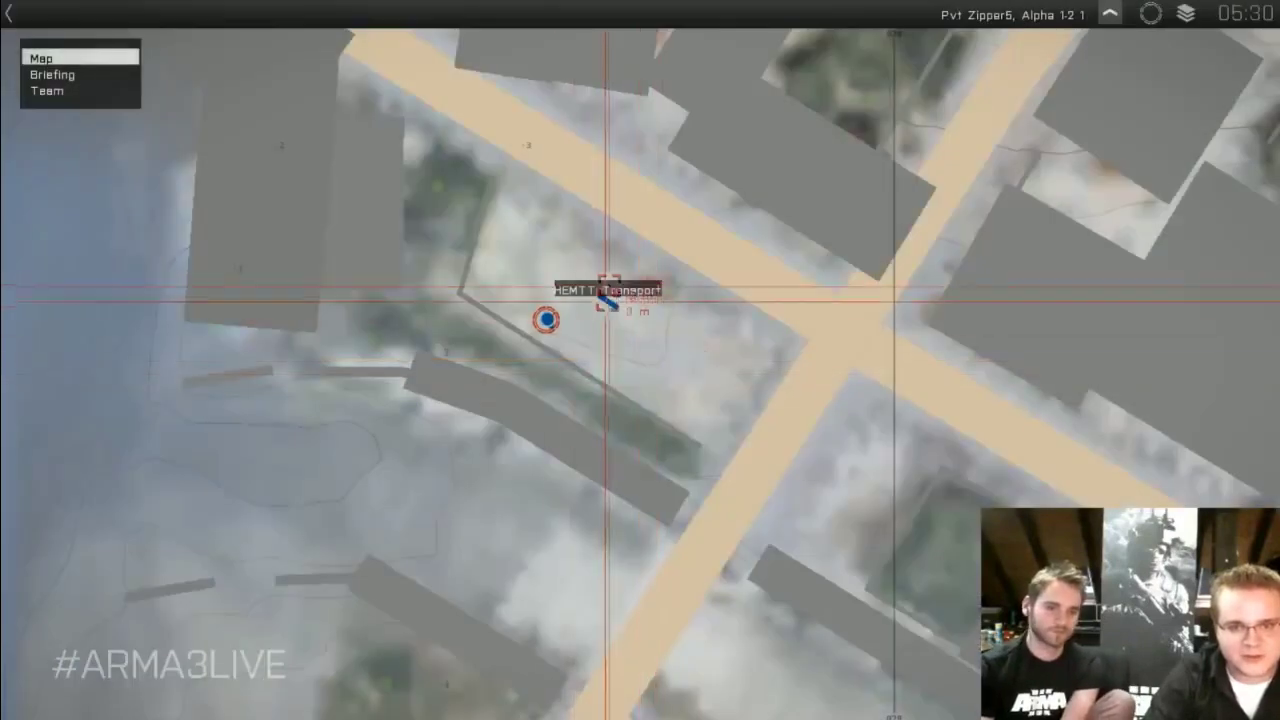
scroll(599, 319, down, 5)
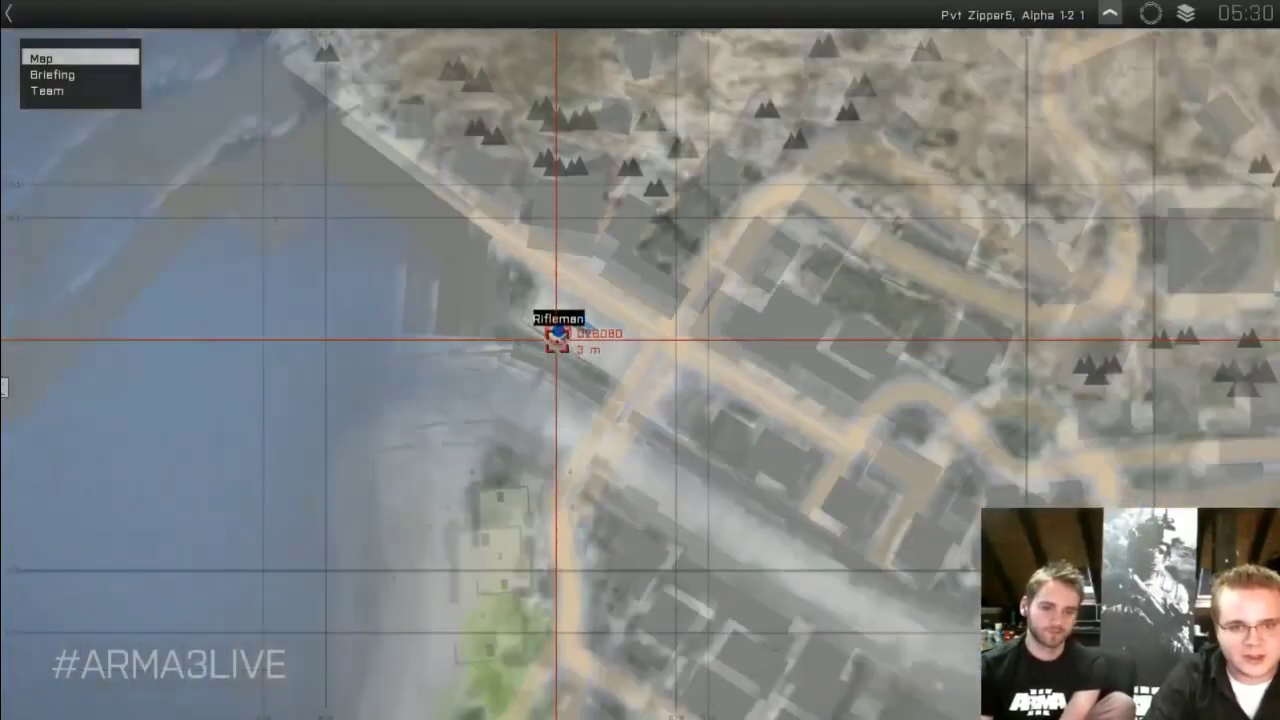
scroll(557, 333, down, 3)
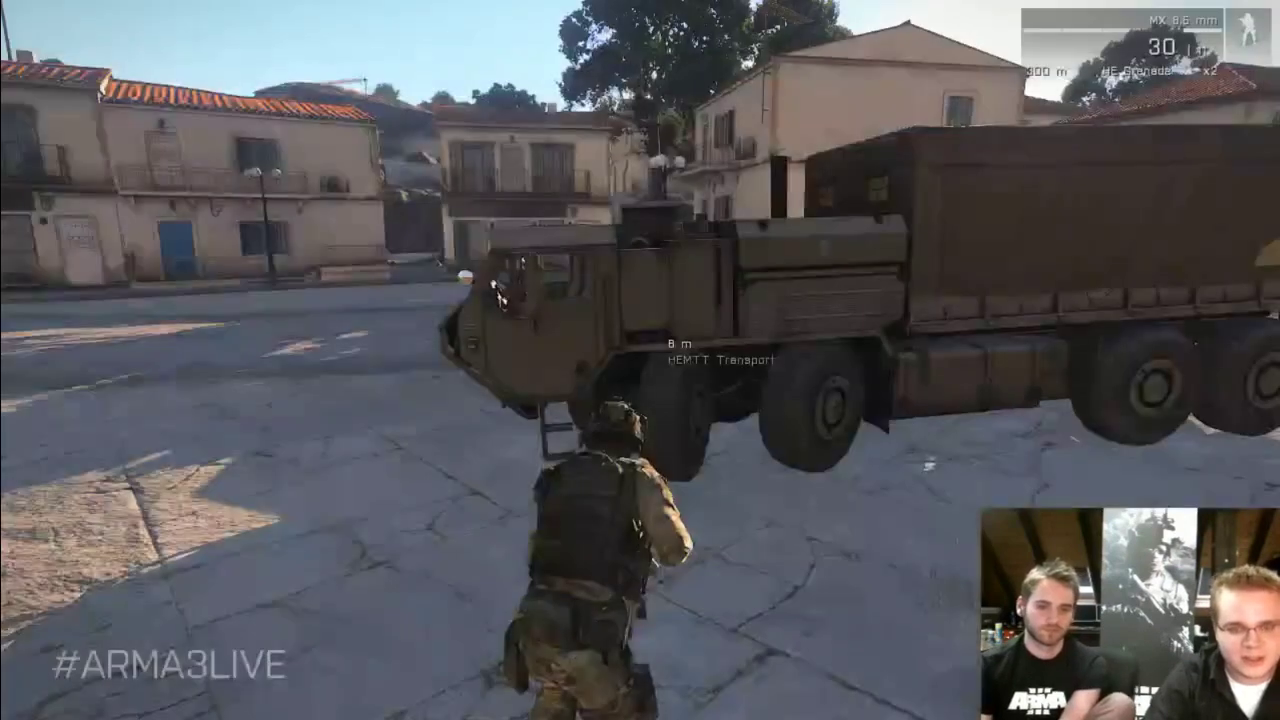
Abort the mission preview and return to the editor map
key(Escape)
click(160, 648)
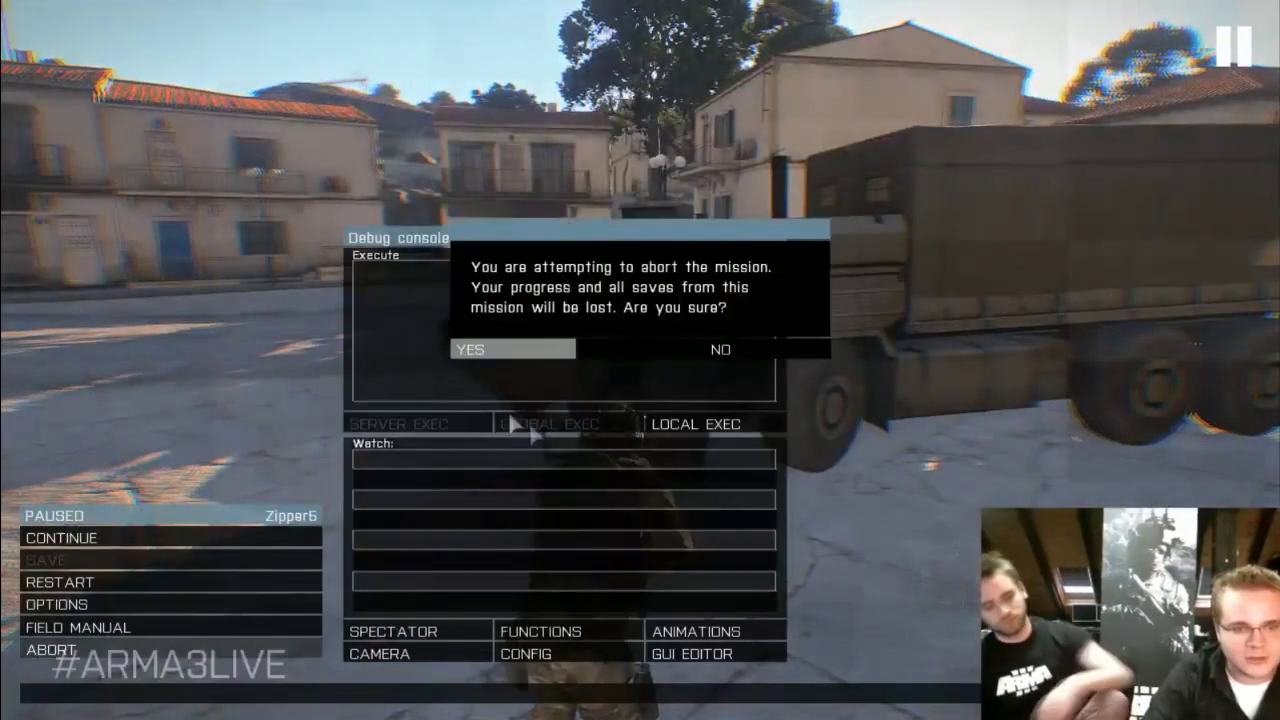
click(491, 350)
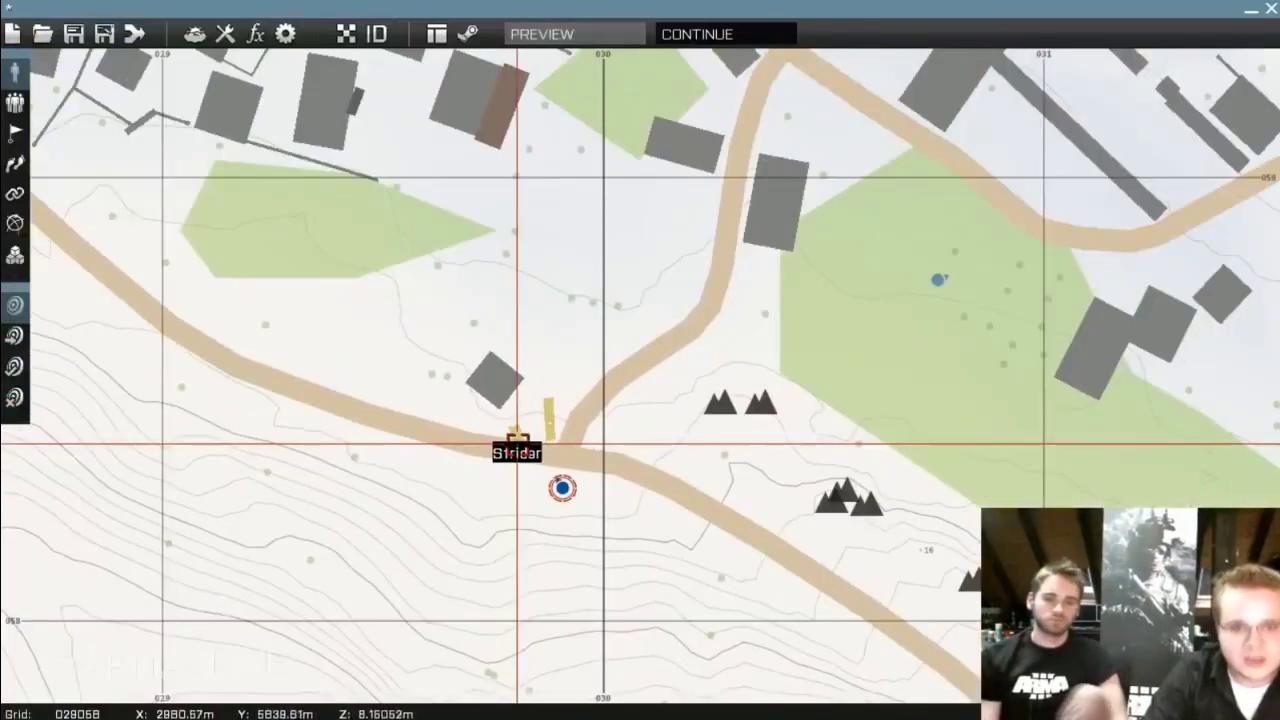
Move the HEMTT Transport to the open lot west of Agia Marina's waterfront crossroads, and rotate it parallel to the adjoining road
scroll(540, 410, down, 5)
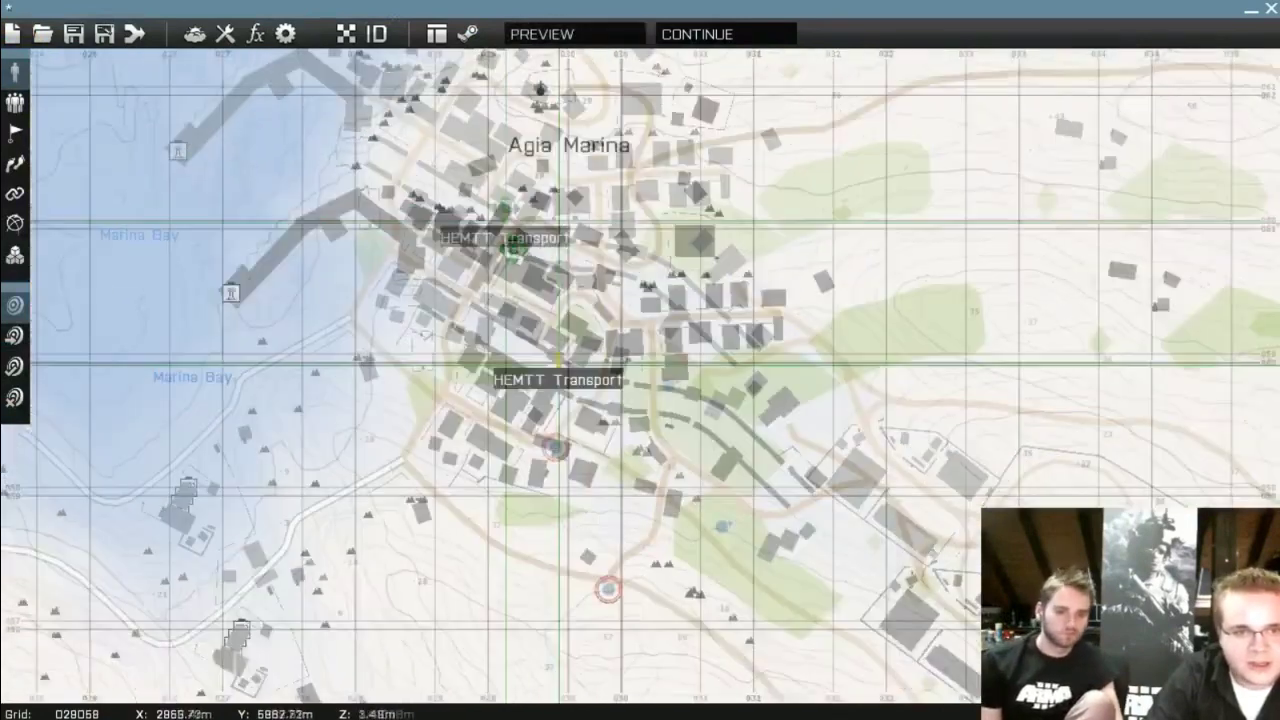
scroll(557, 357, up, 6)
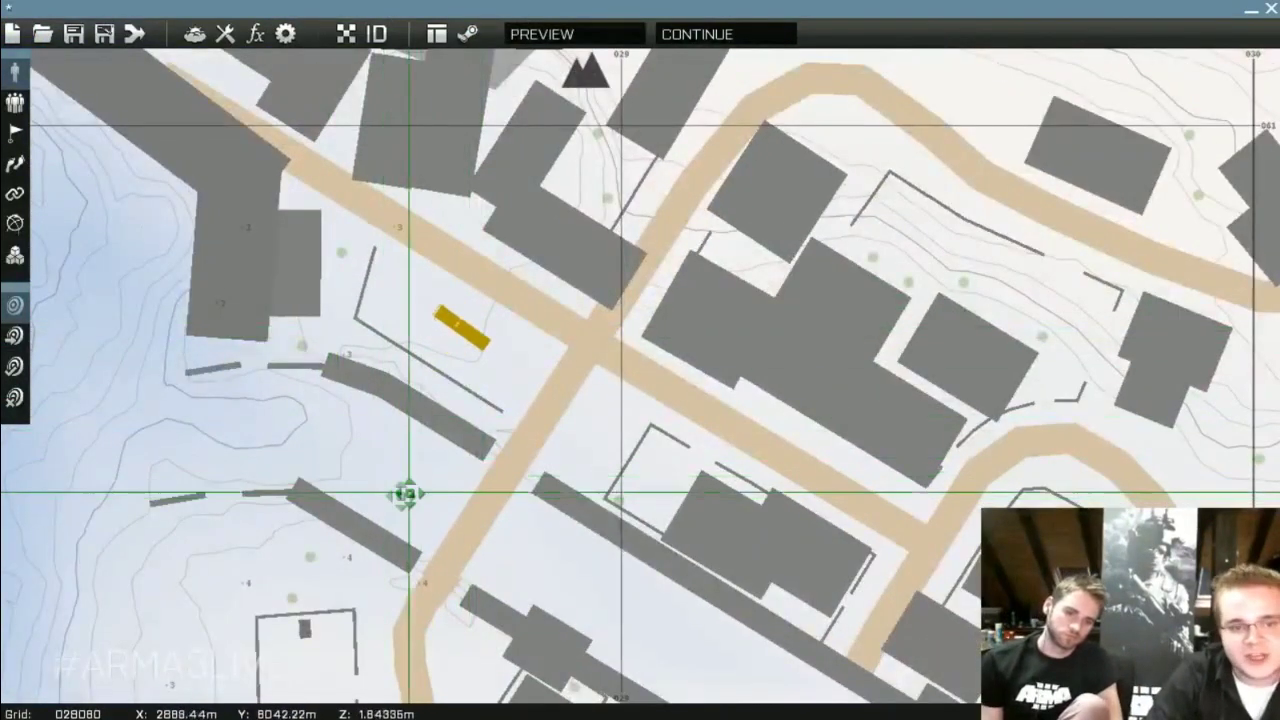
Move the player Rifleman to the crossroads just east of the HEMTT Transport in Agia Marina, and preview the mission
scroll(452, 333, down, 5)
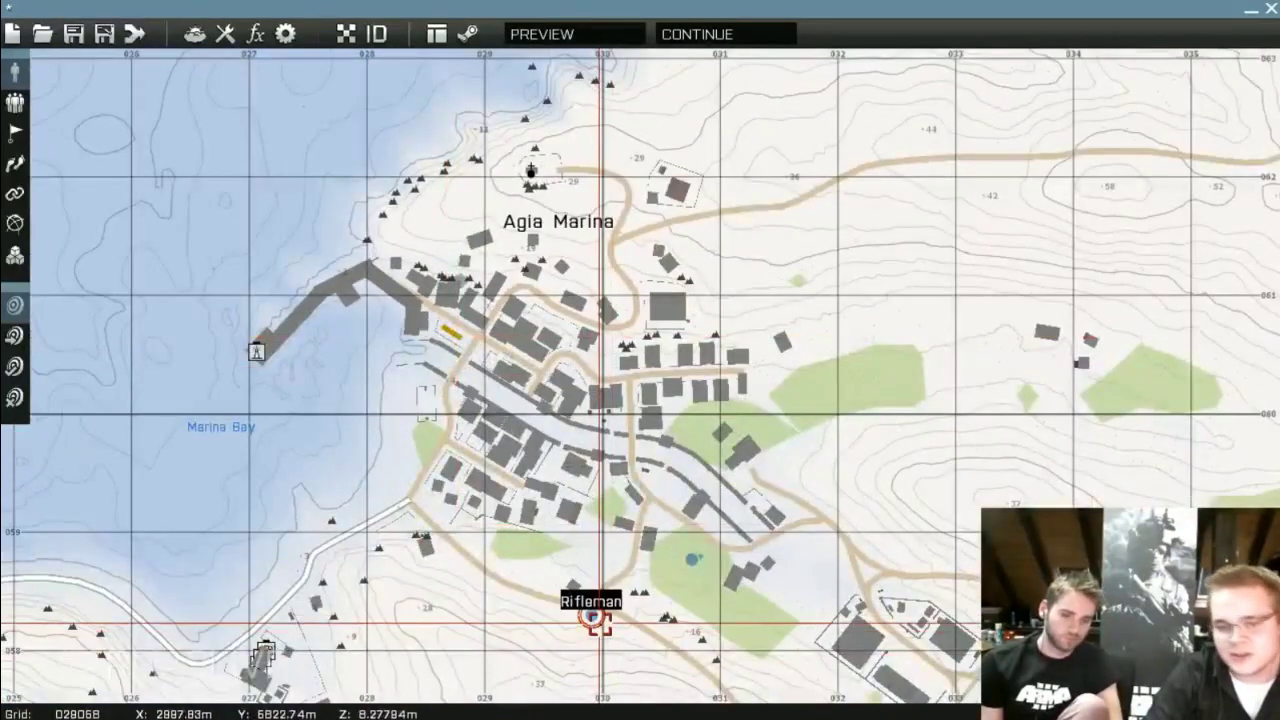
drag(593, 618, 510, 410)
scroll(514, 400, up, 5)
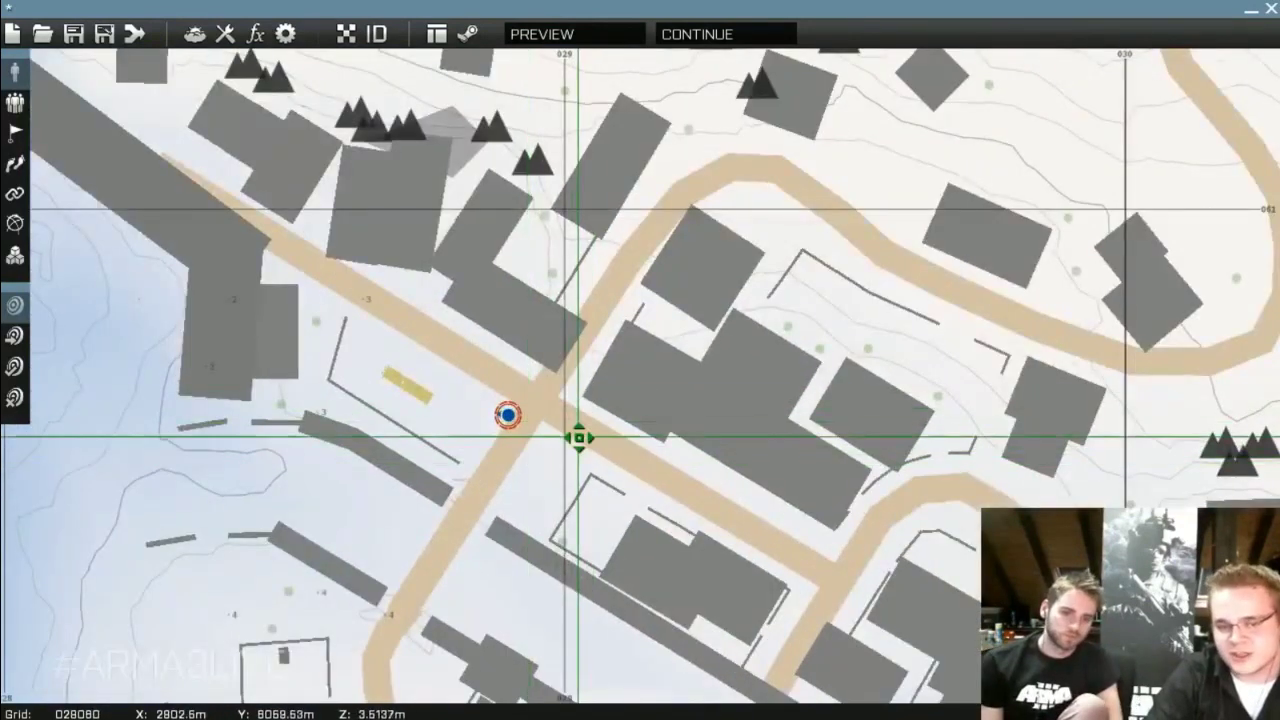
click(620, 35)
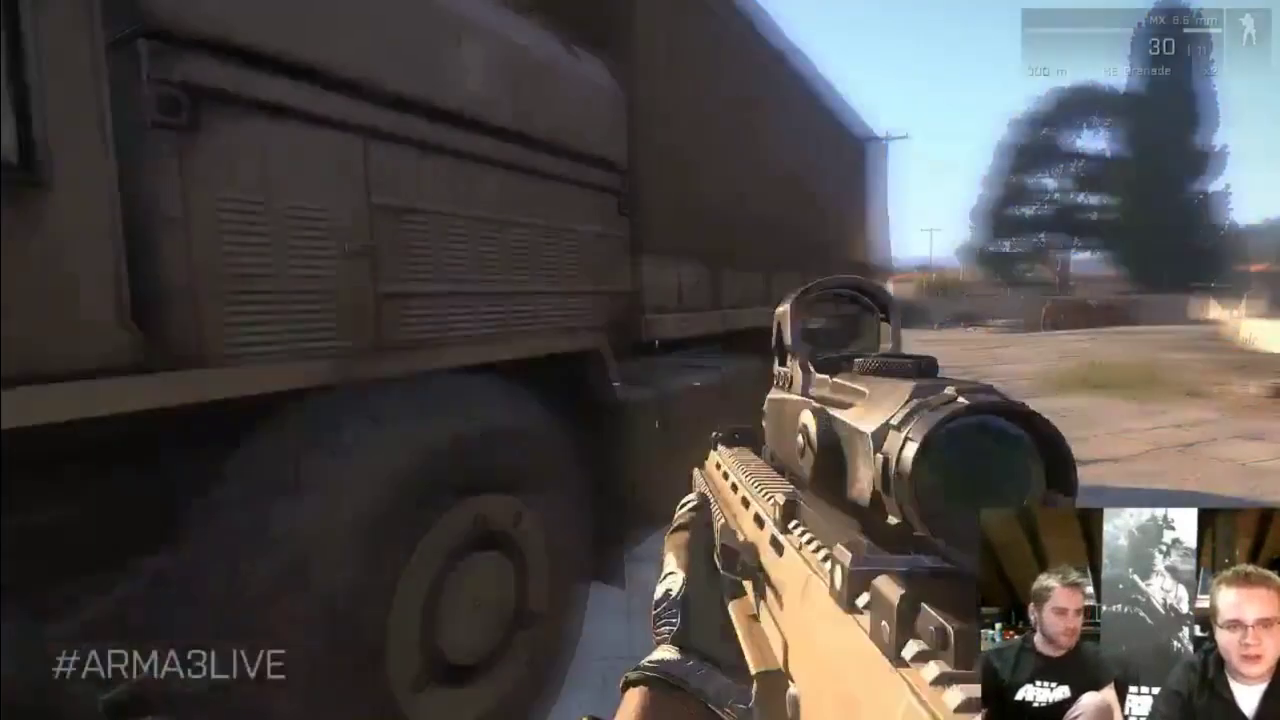
Abort the mission preview, confirming the loss of progress, and return to the editor map
key(Escape)
click(40, 646)
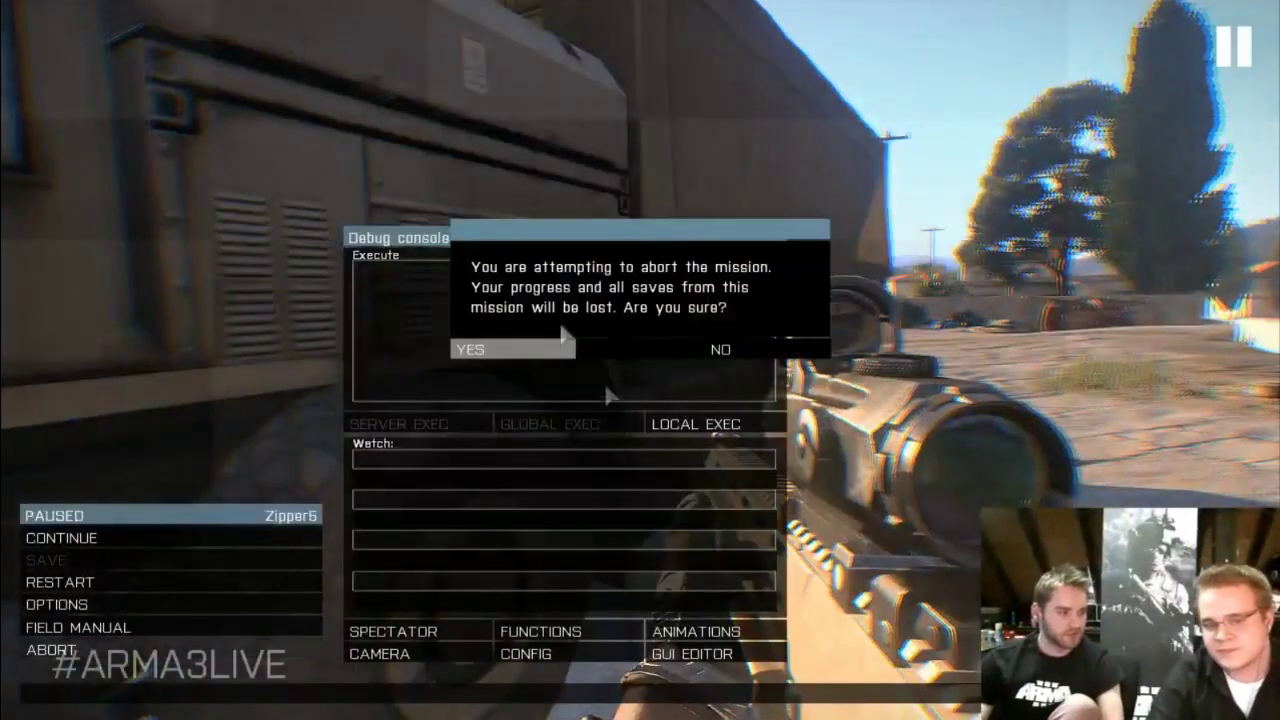
click(560, 340)
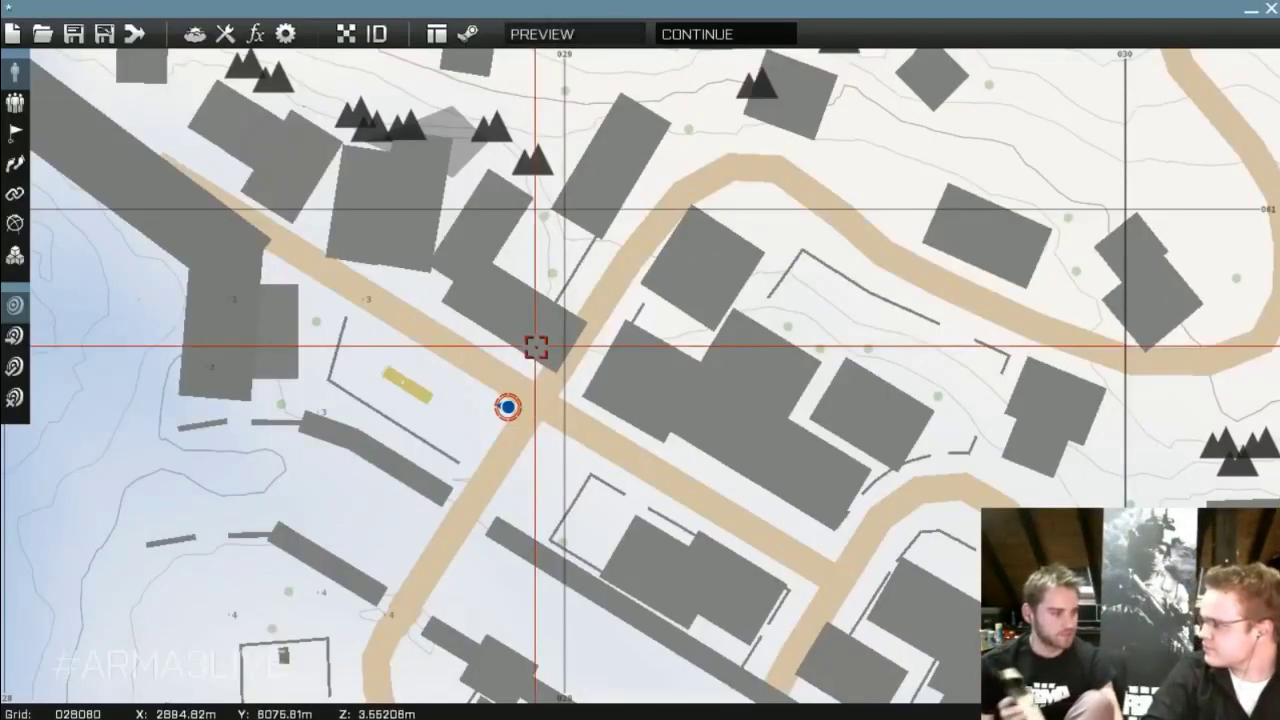
Nudge the player Rifleman slightly west of the Agia Marina crossroads, closer to the HEMTT Transport
scroll(571, 391, down, 5)
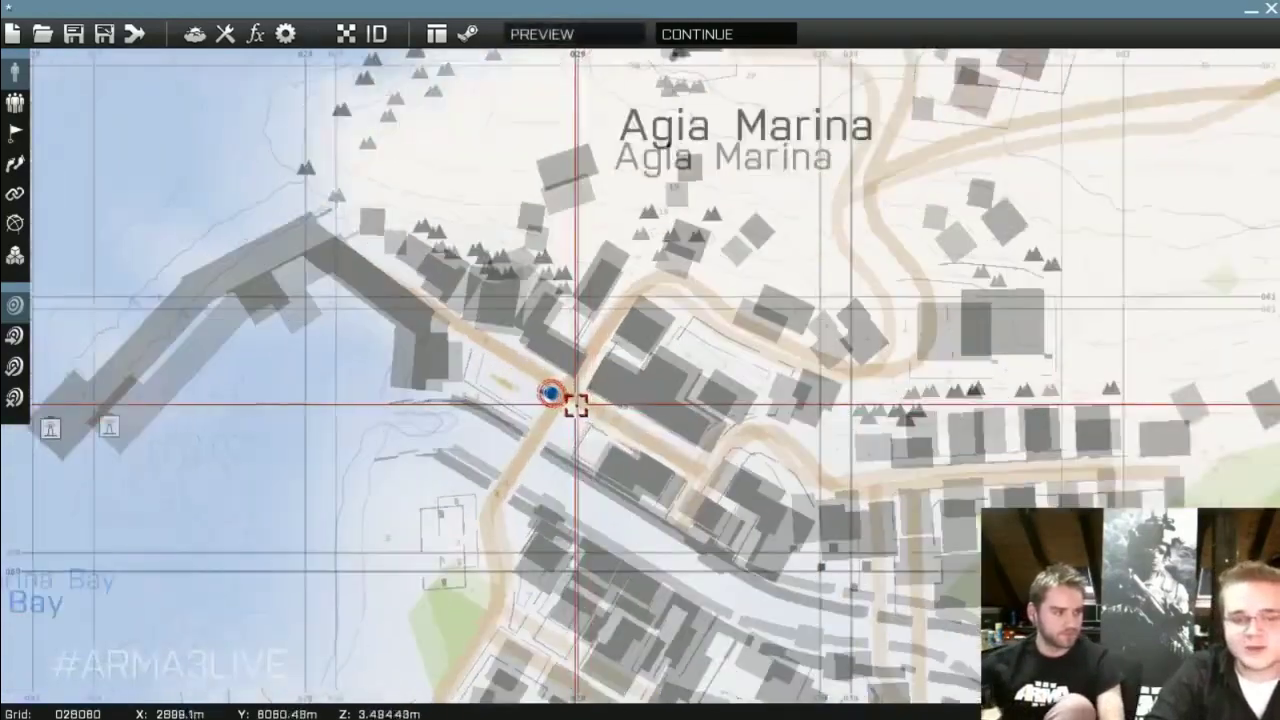
scroll(576, 404, up, 5)
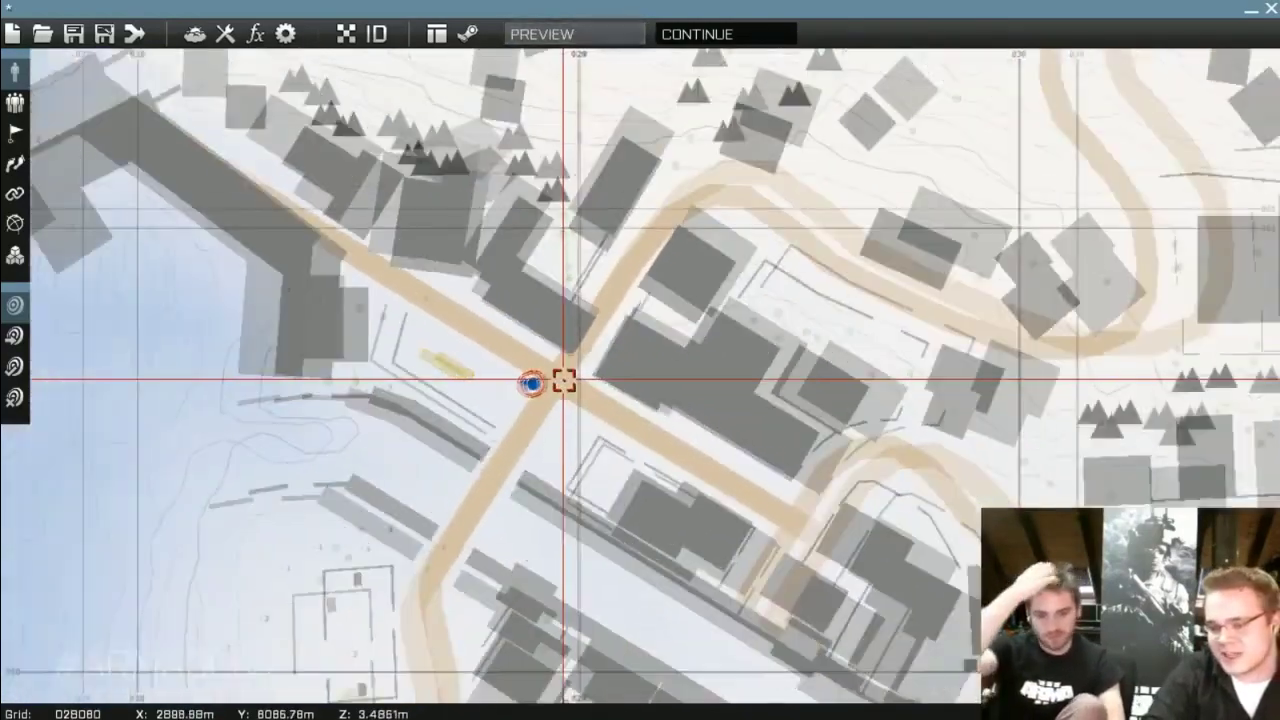
scroll(563, 380, down, 4)
scroll(565, 380, up, 5)
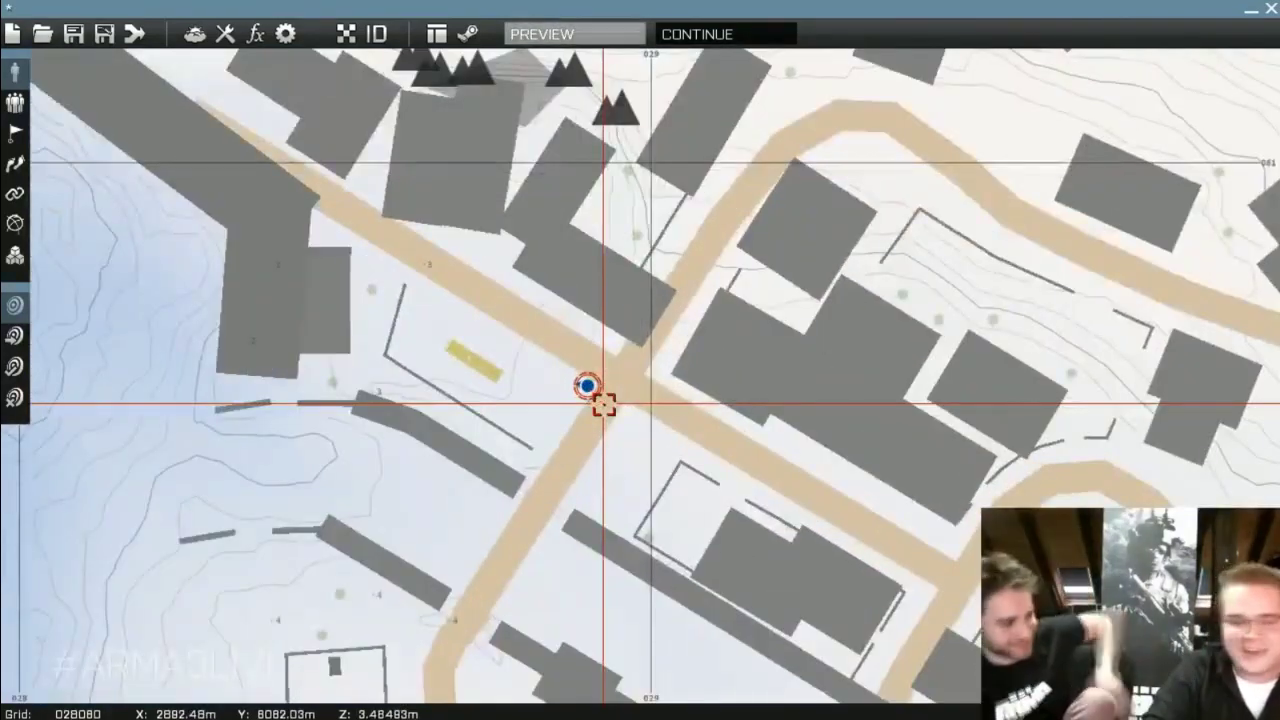
scroll(604, 403, down, 6)
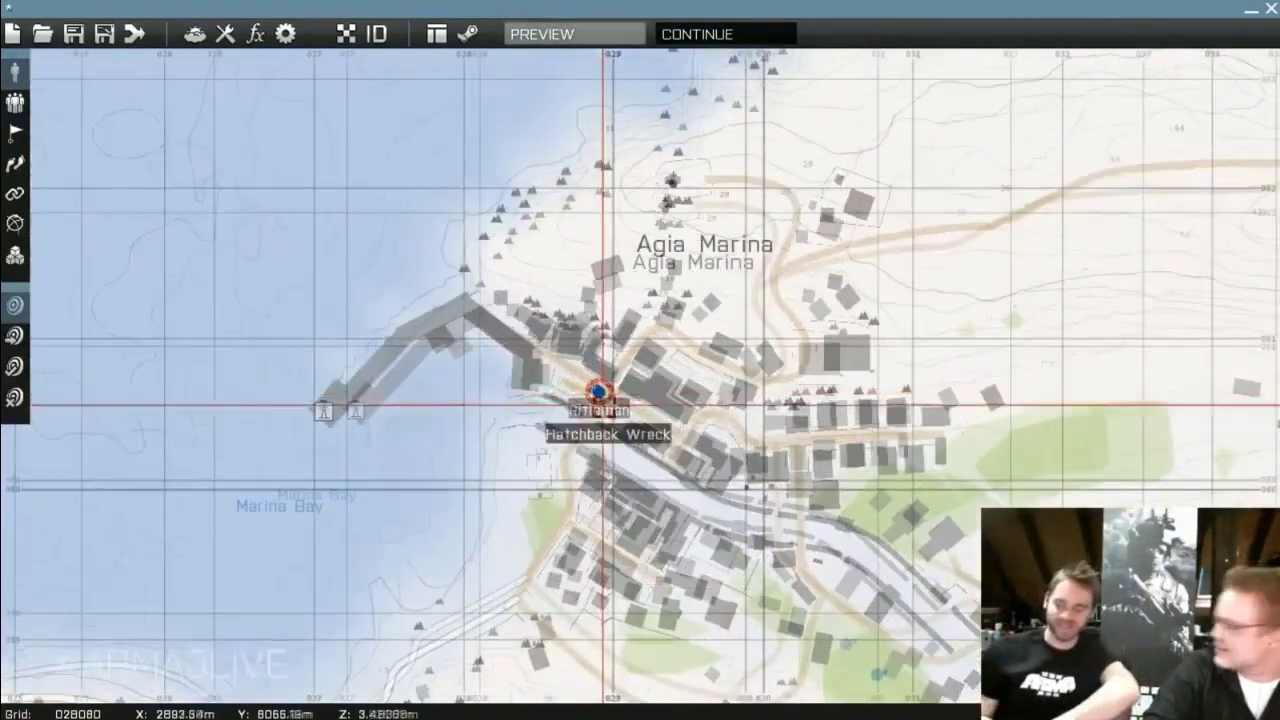
scroll(604, 405, up, 5)
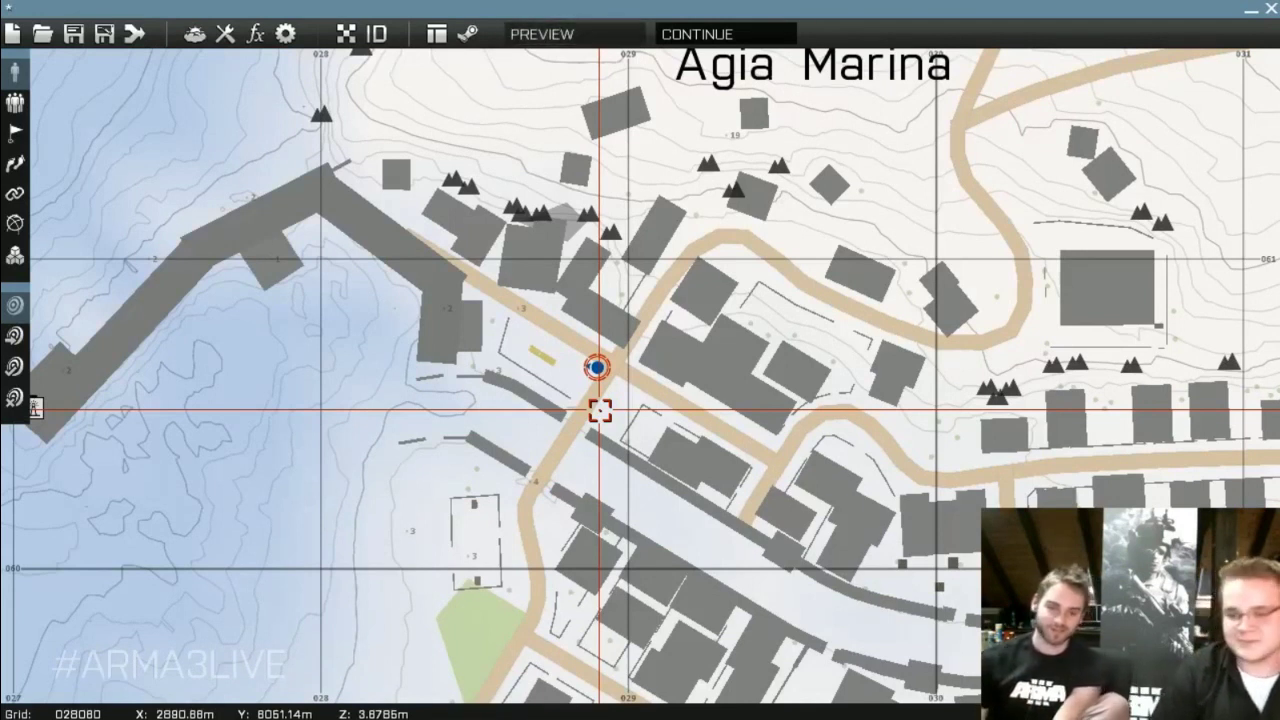
scroll(600, 410, up, 3)
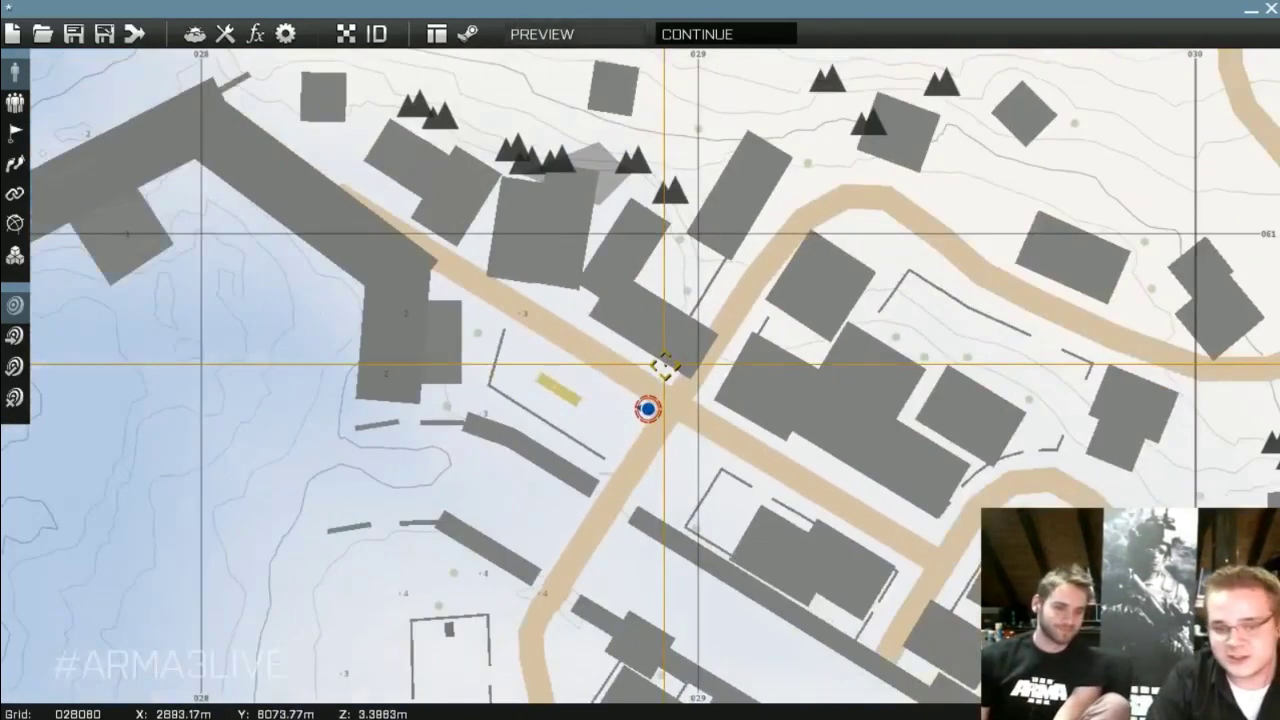
drag(655, 409, 641, 405)
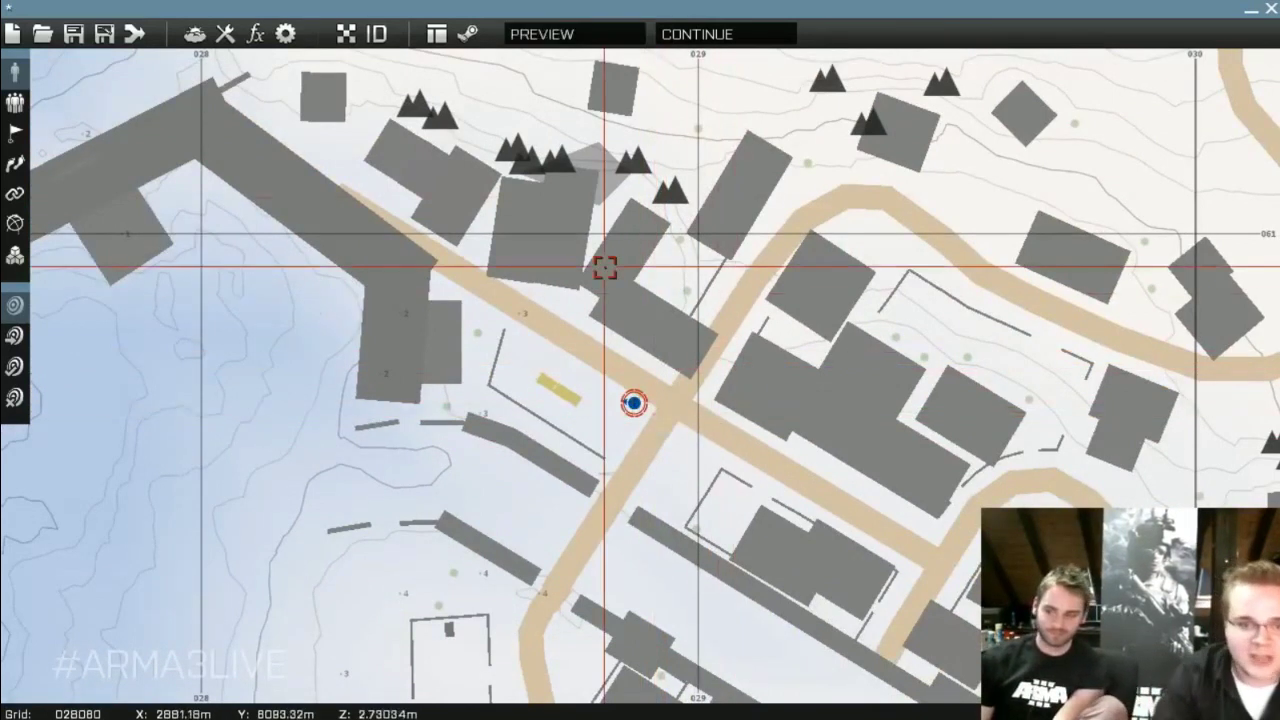
Move the player Rifleman from the crossroads to the open ground at the southern edge of Agia Marina, west of the green field
scroll(605, 267, down, 5)
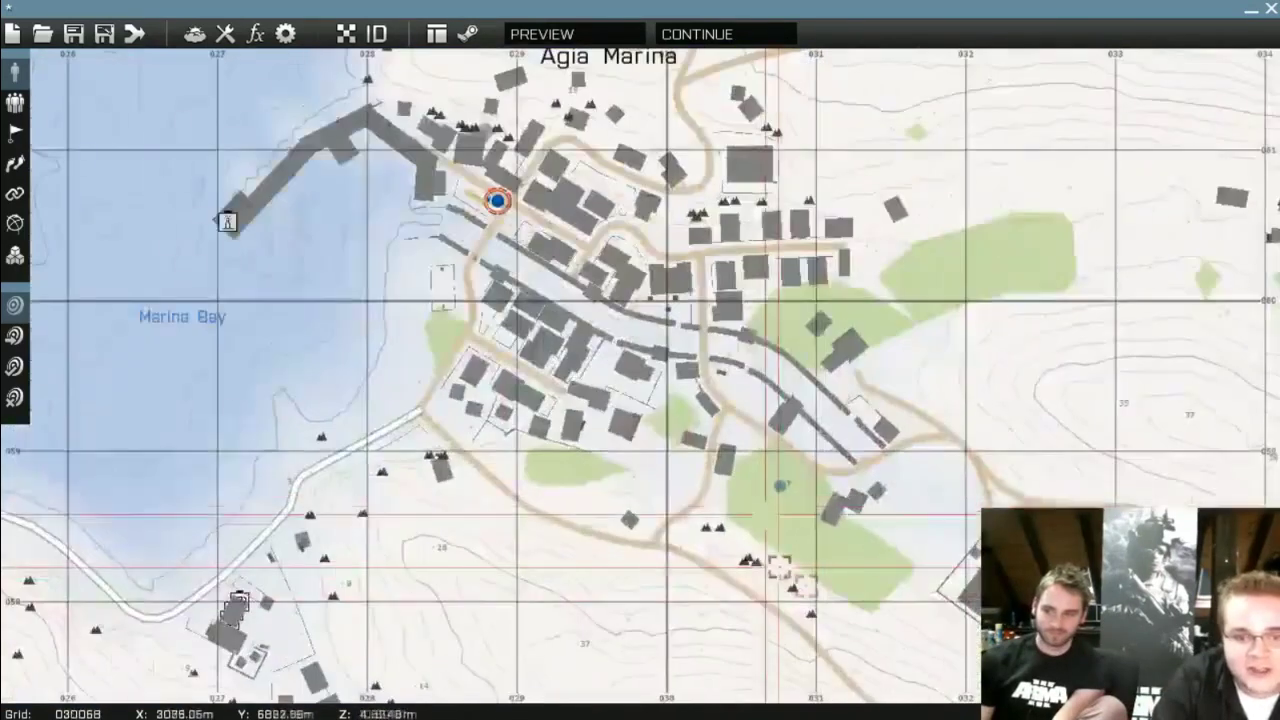
scroll(766, 491, up, 4)
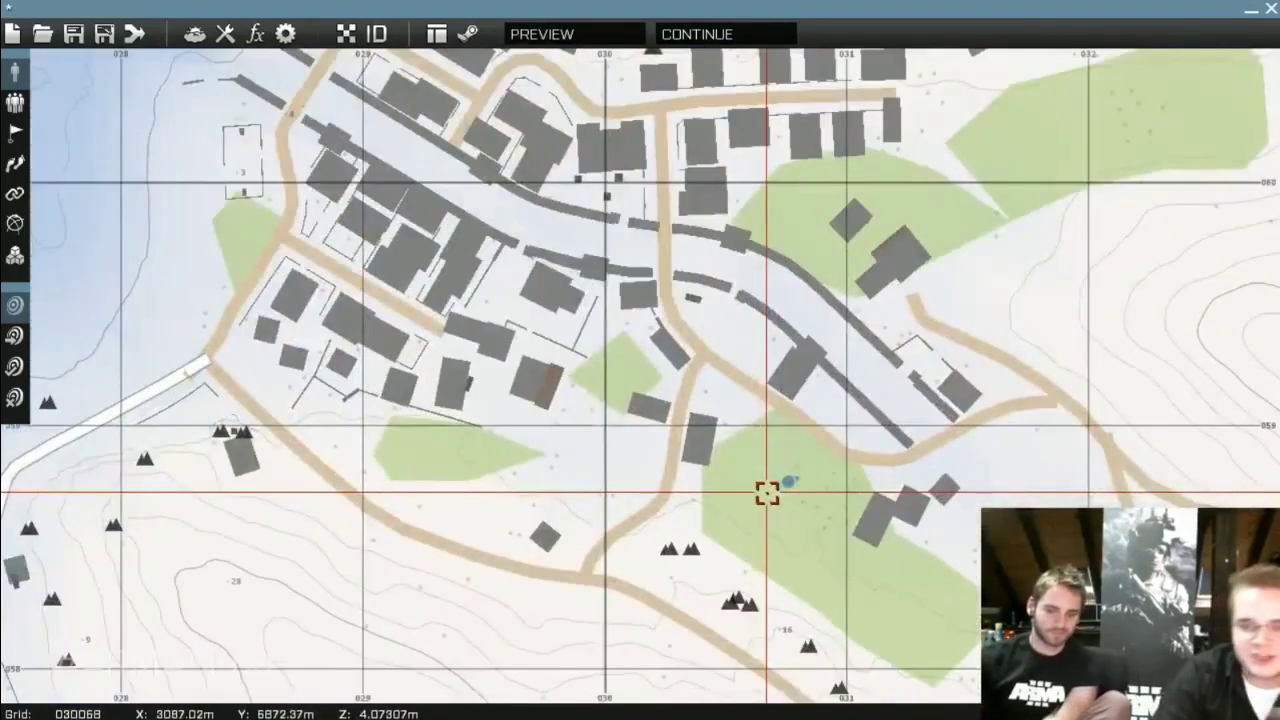
scroll(760, 492, down, 4)
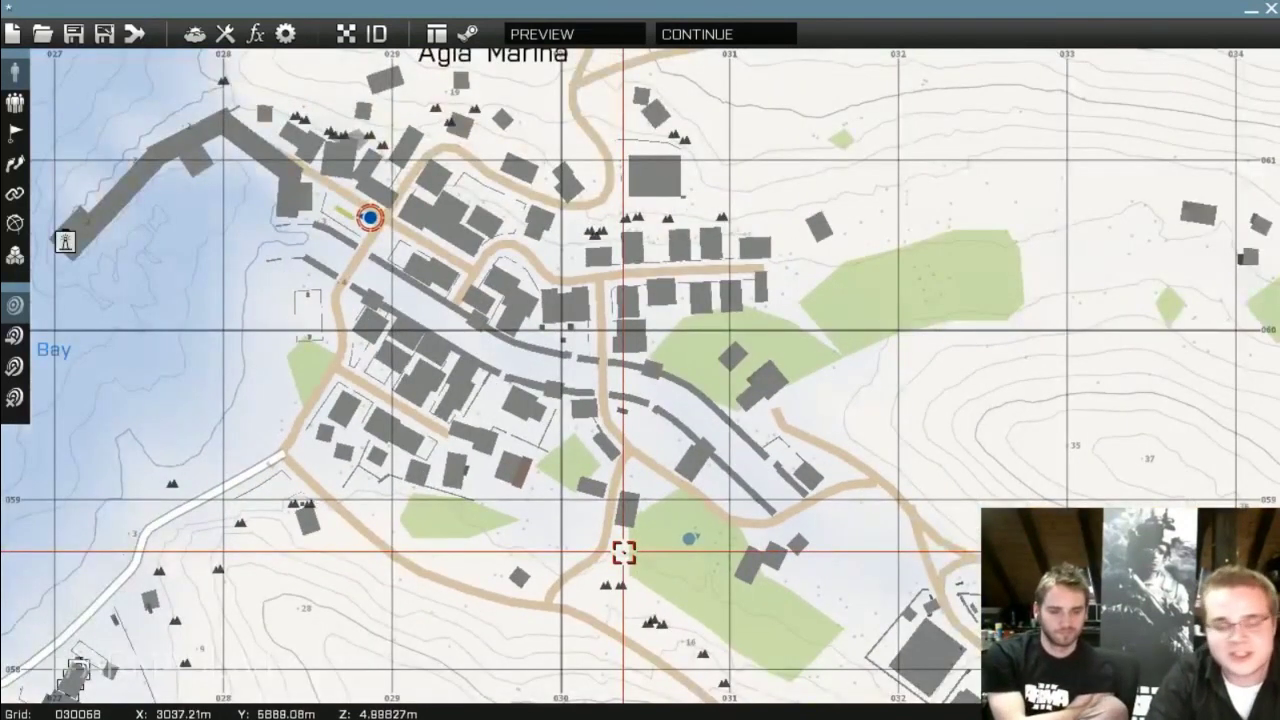
scroll(623, 553, down, 3)
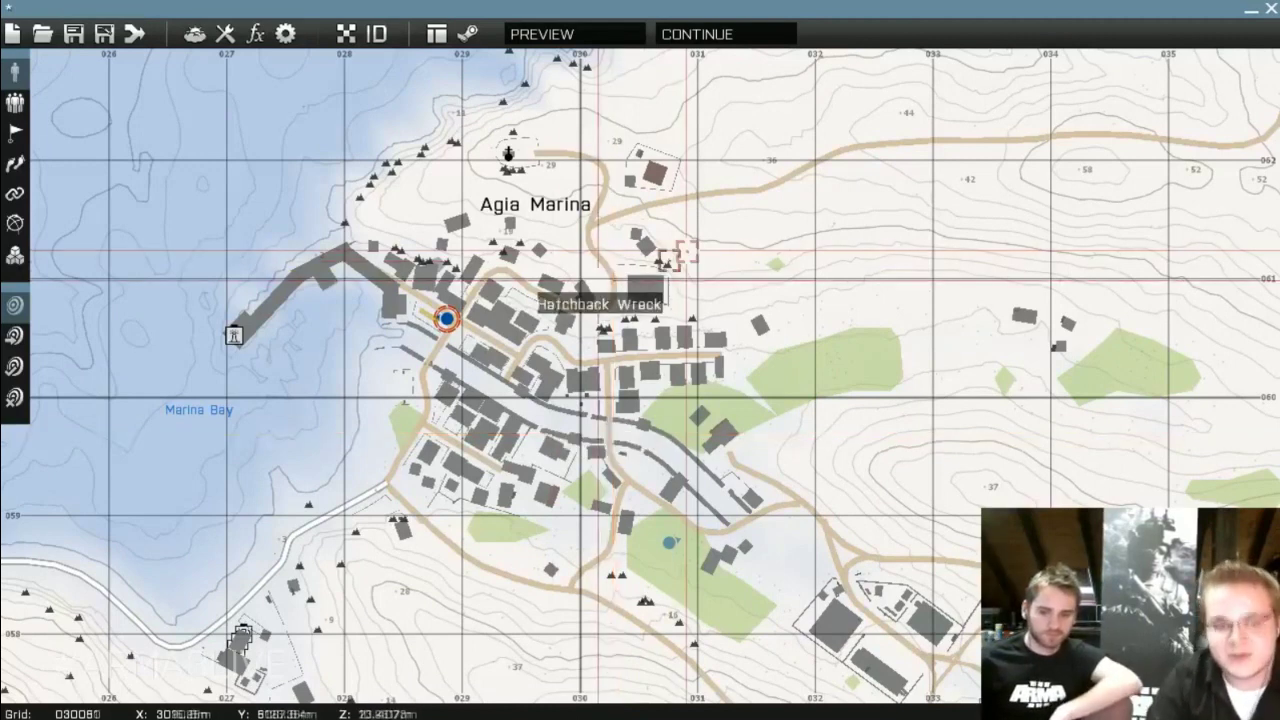
scroll(440, 288, up, 5)
drag(414, 265, 610, 603)
scroll(486, 400, down, 5)
scroll(606, 530, down, 1)
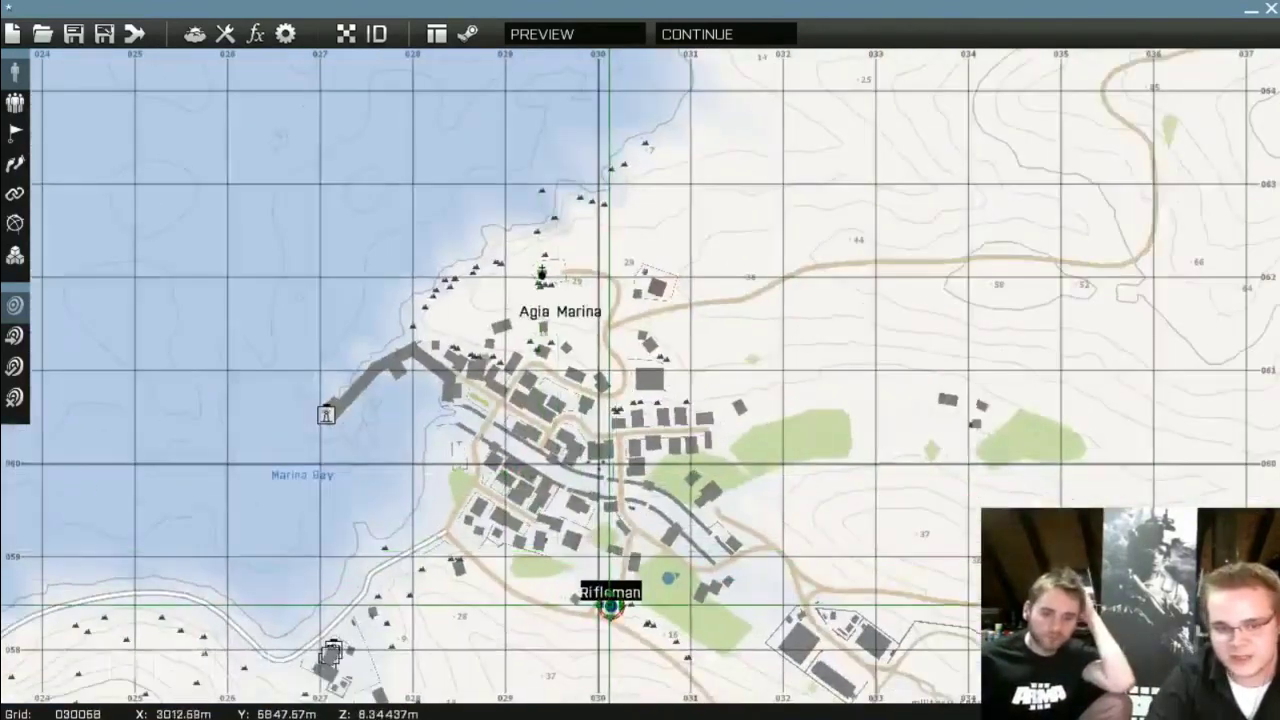
Delete the player Rifleman at the southern edge of Agia Marina
scroll(610, 600, up, 5)
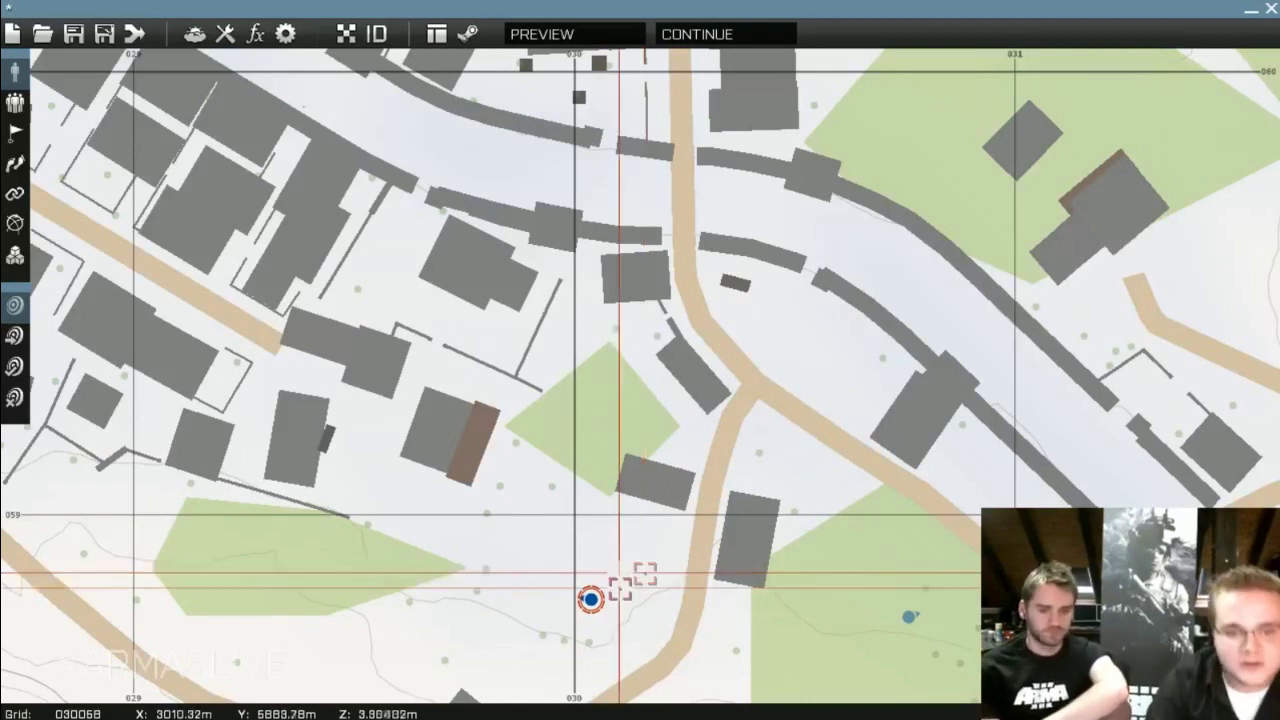
scroll(645, 573, down, 4)
key(Delete)
Examine the mission's Intel settings for date, weather and the Independents' allegiance, and close them without changes
scroll(610, 580, down, 3)
scroll(620, 551, up, 3)
scroll(618, 558, up, 2)
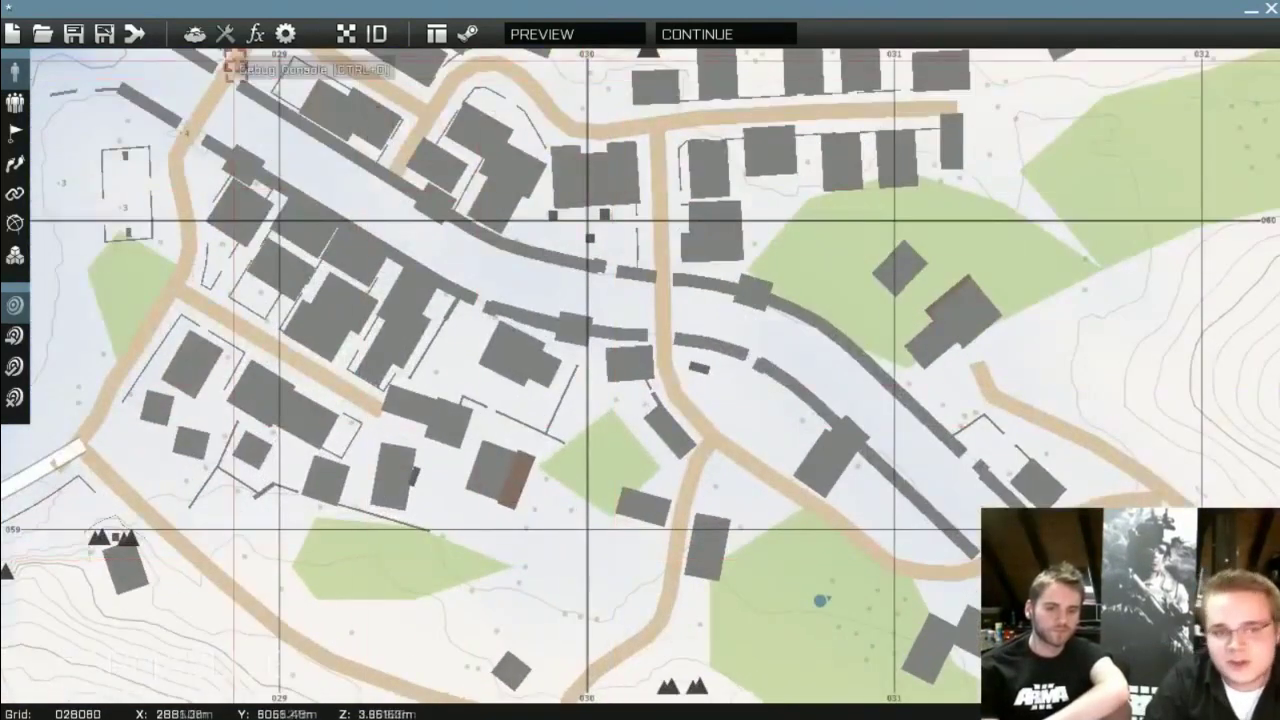
click(195, 36)
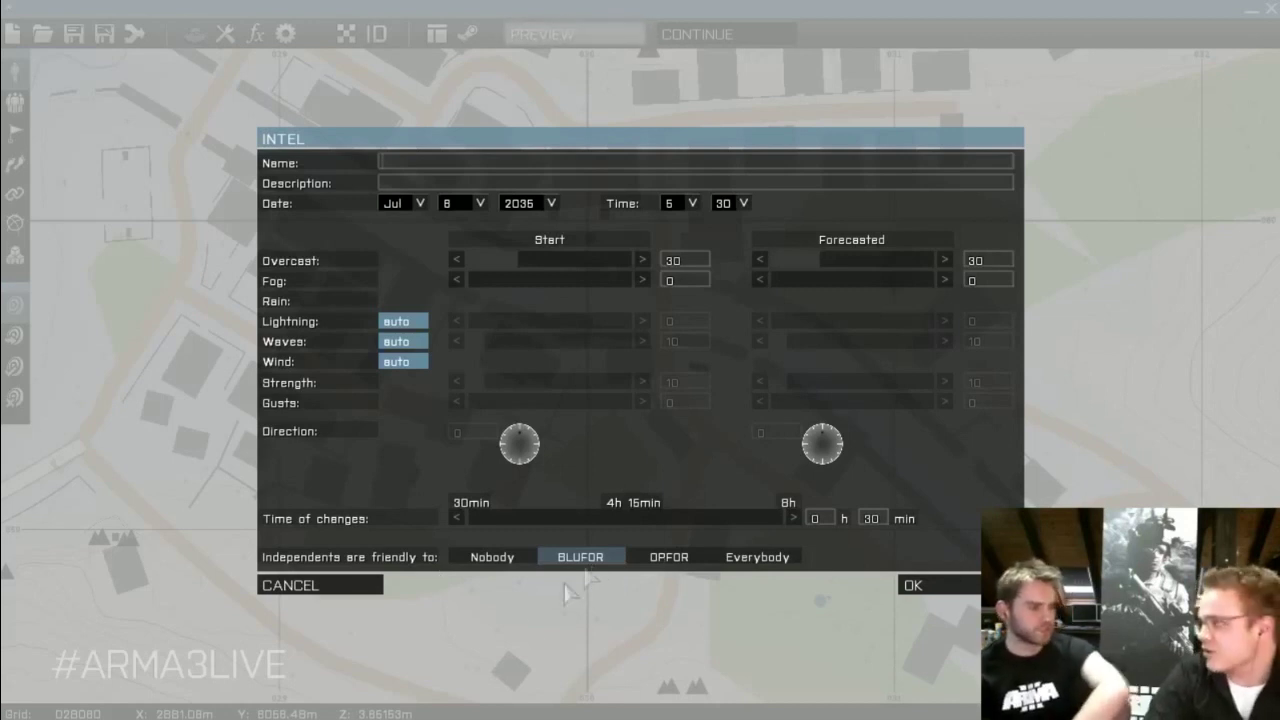
click(320, 588)
scroll(730, 592, up, 3)
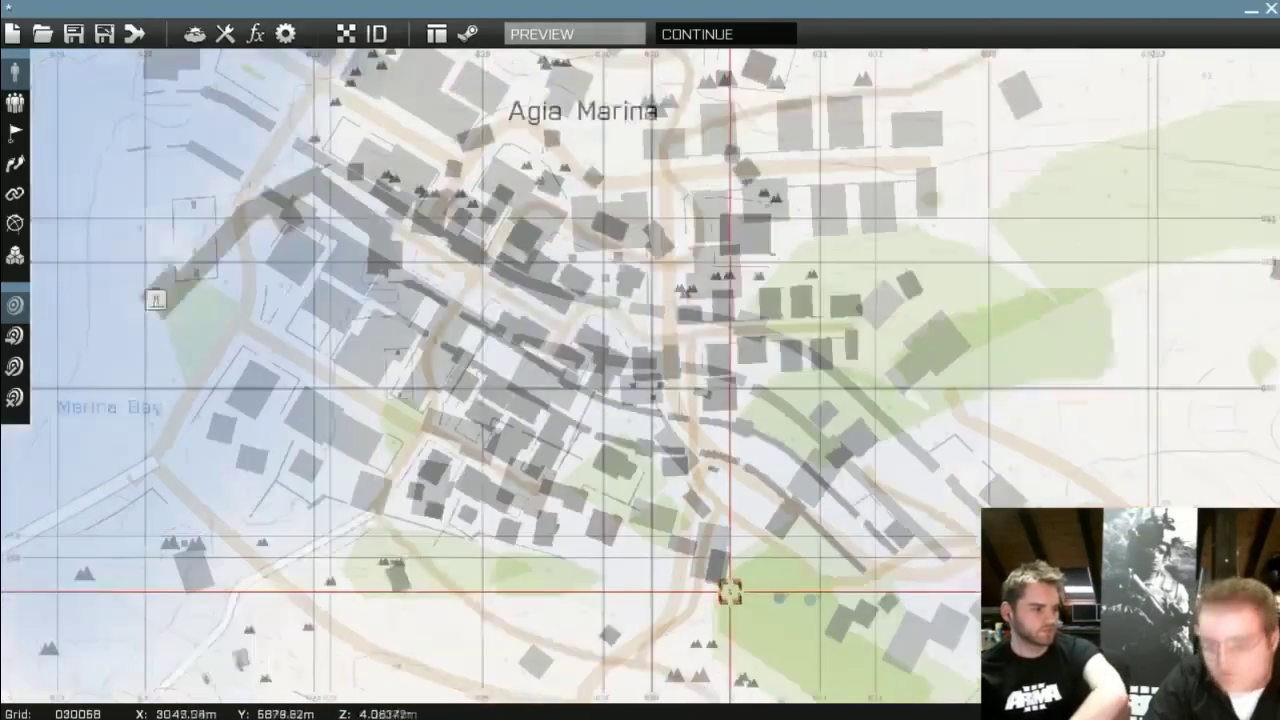
scroll(740, 588, down, 4)
scroll(766, 595, up, 4)
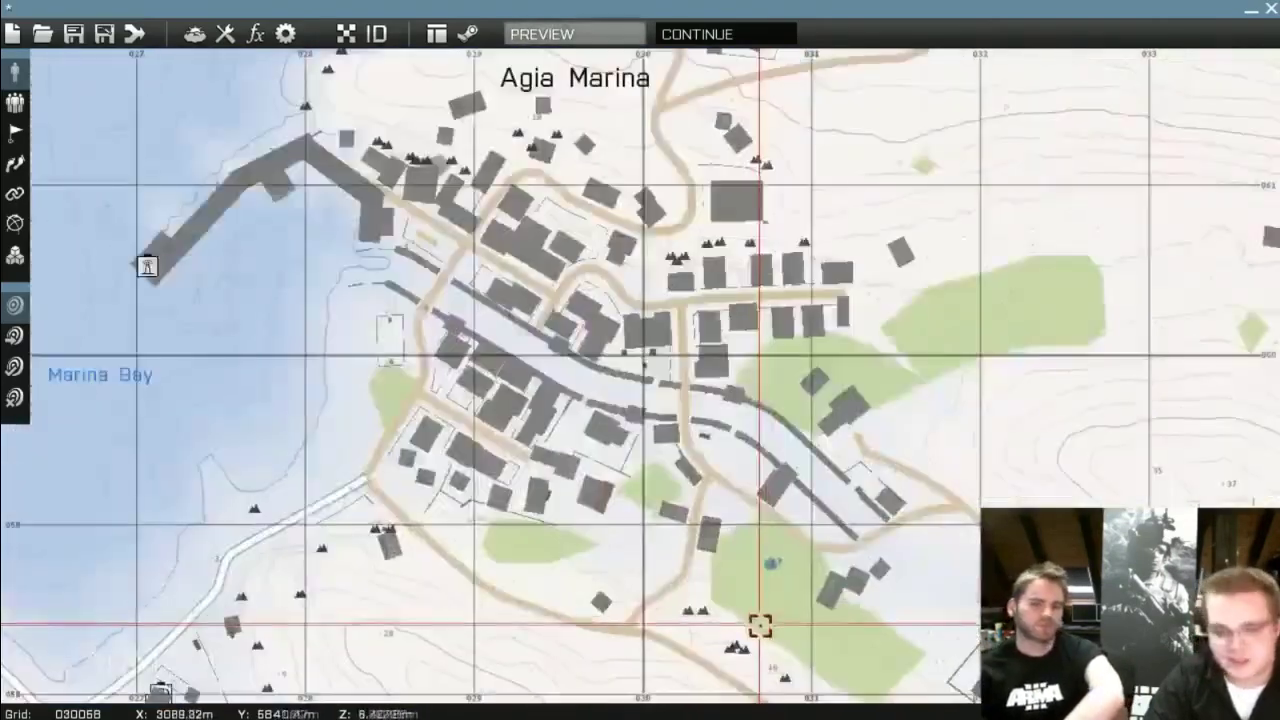
scroll(760, 625, up, 2)
scroll(686, 594, down, 5)
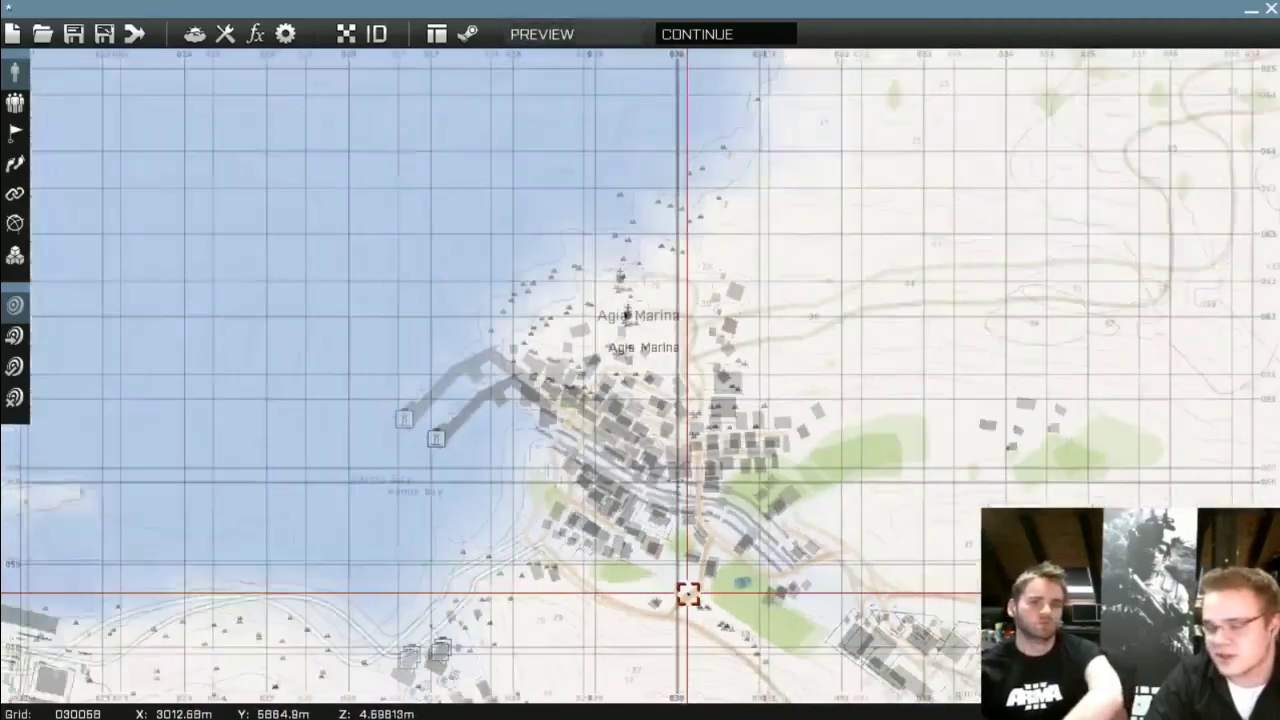
scroll(688, 594, up, 5)
scroll(693, 588, down, 4)
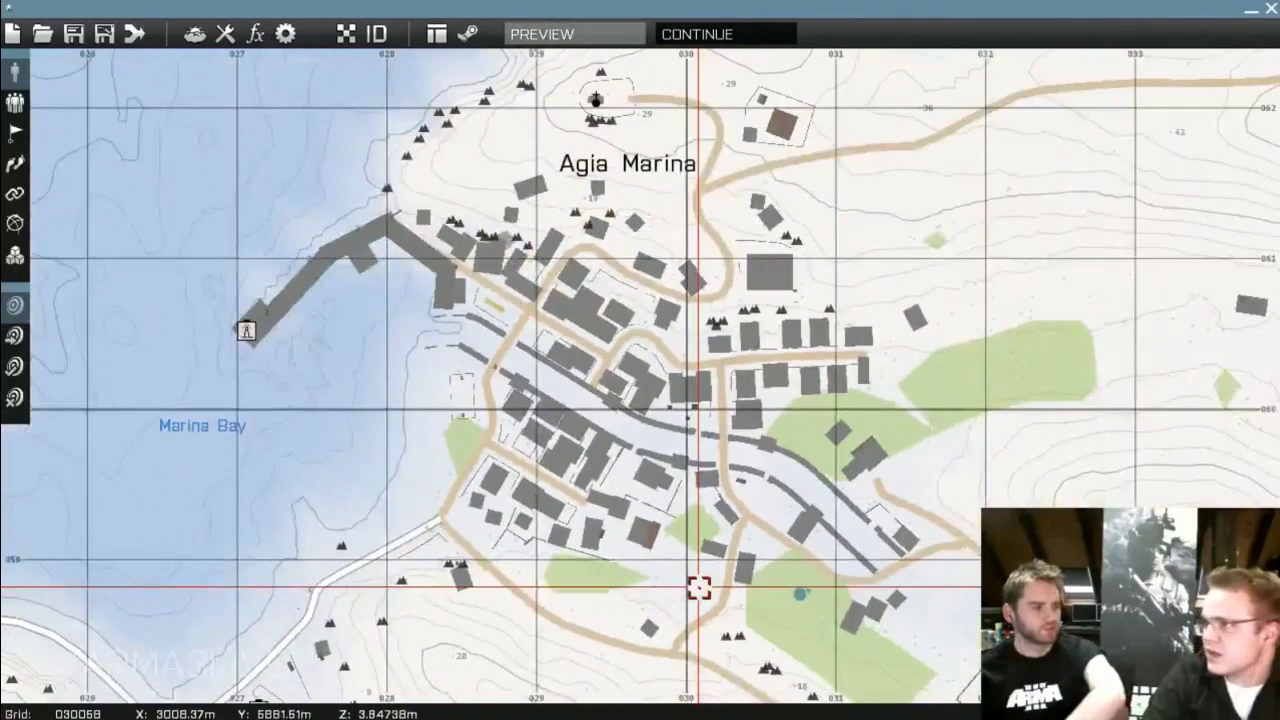
scroll(700, 585, down, 5)
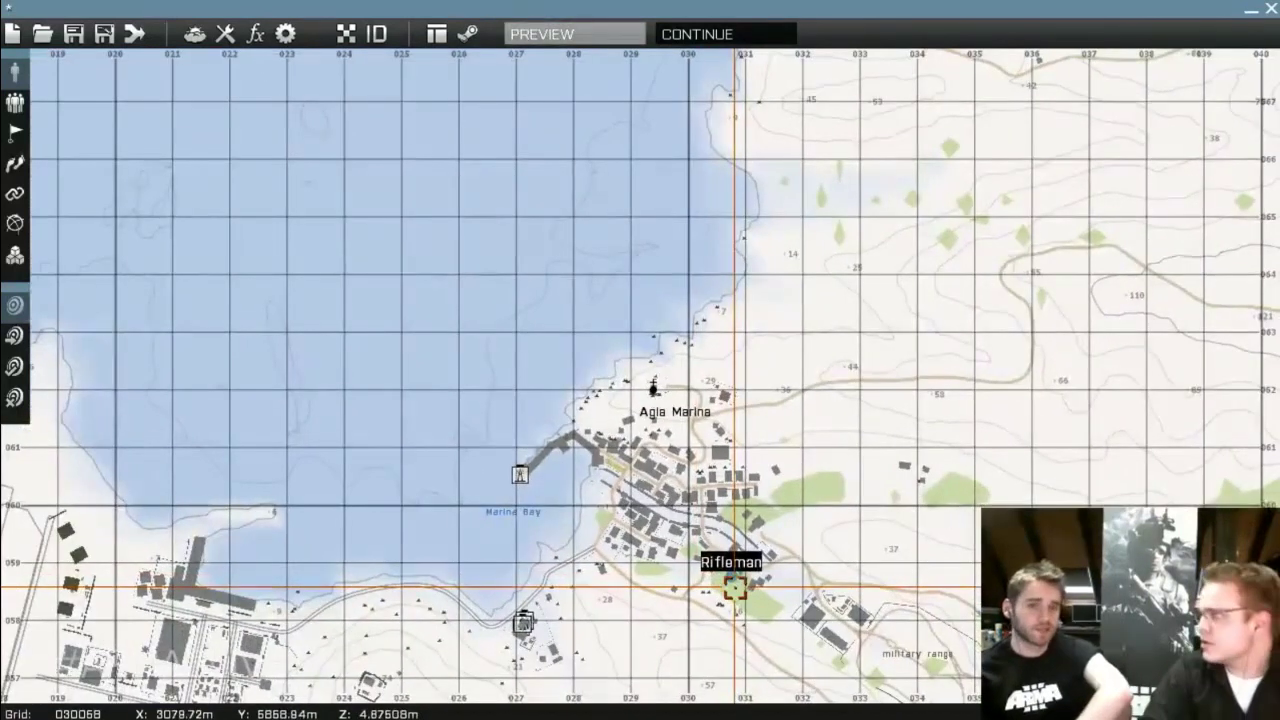
scroll(735, 588, up, 1)
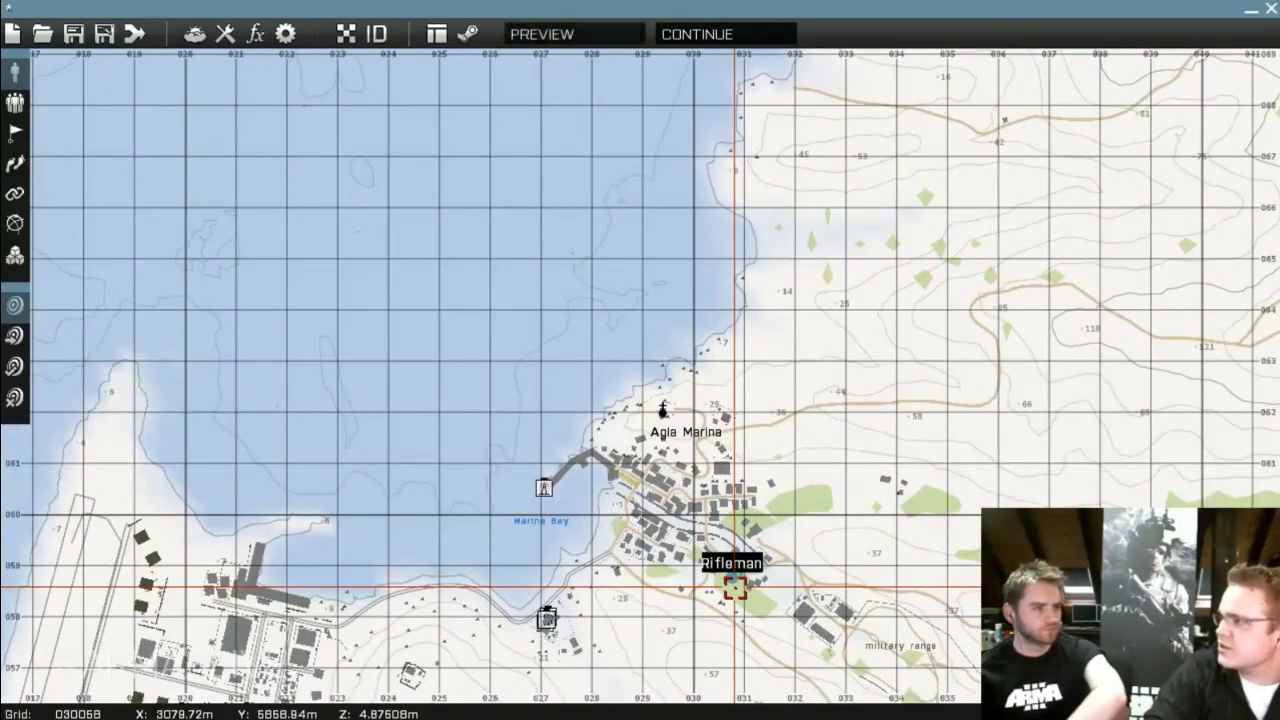
scroll(735, 588, down, 4)
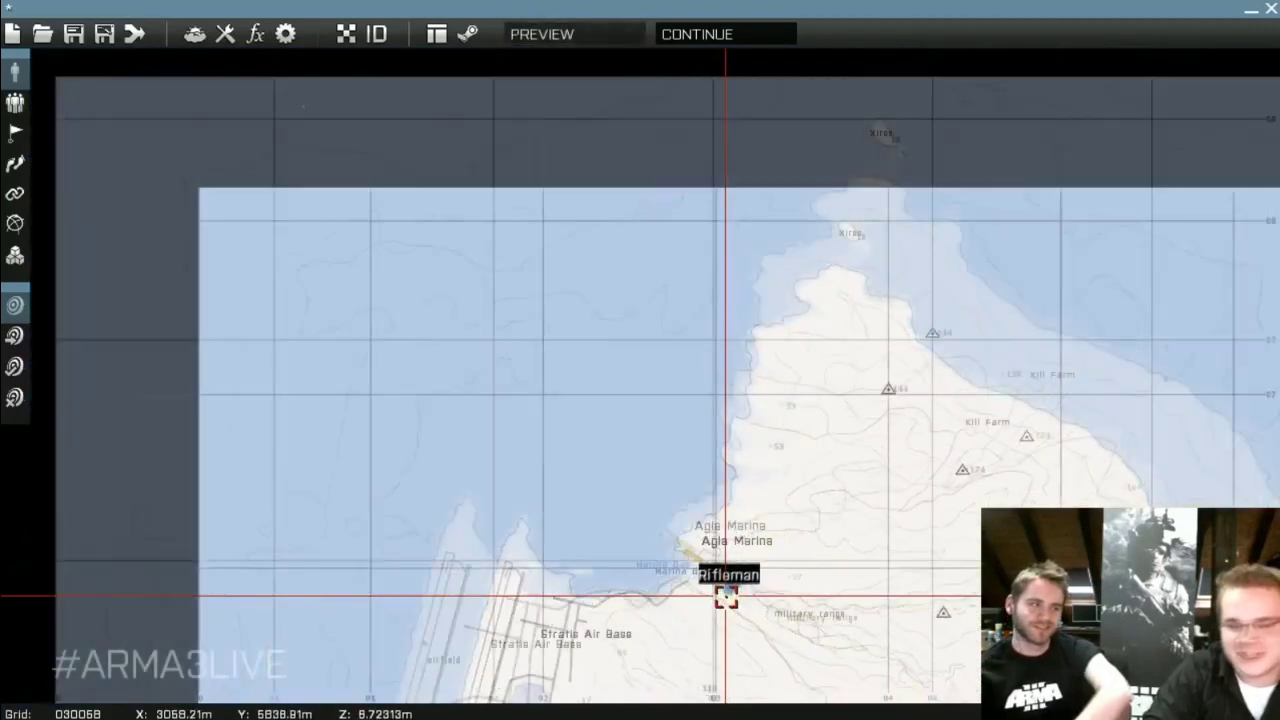
scroll(735, 590, up, 5)
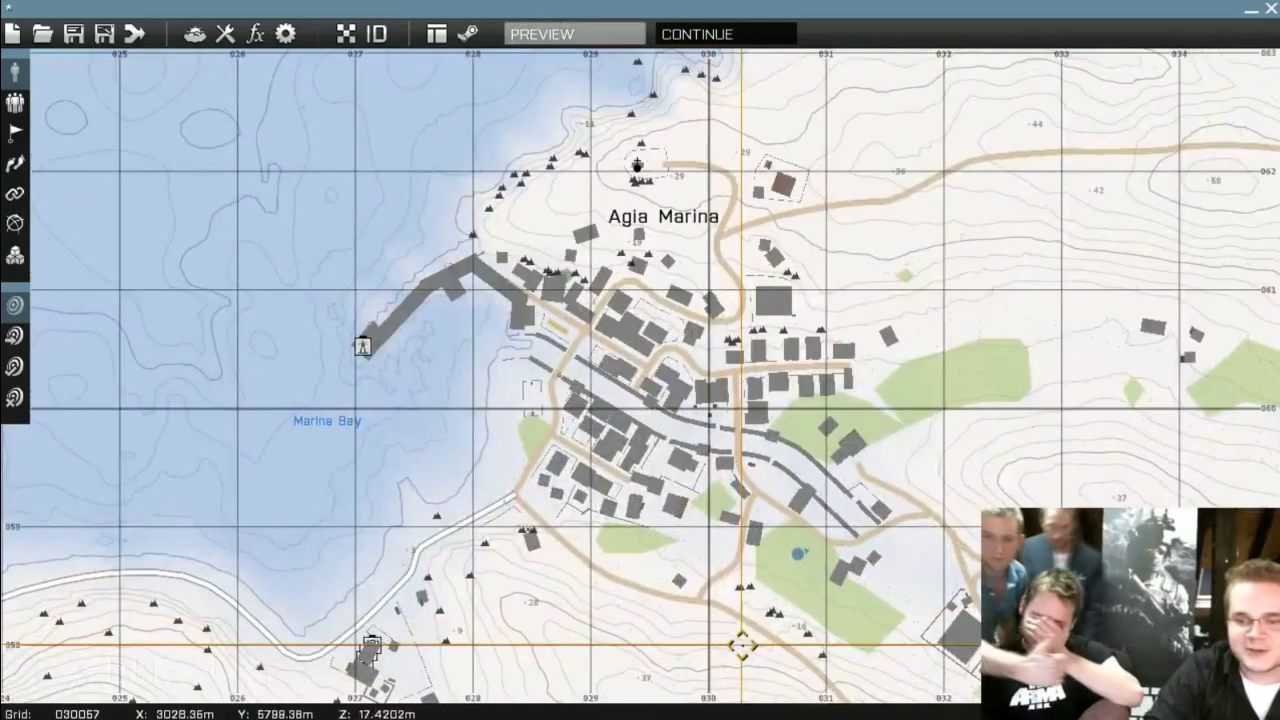
scroll(779, 610, up, 2)
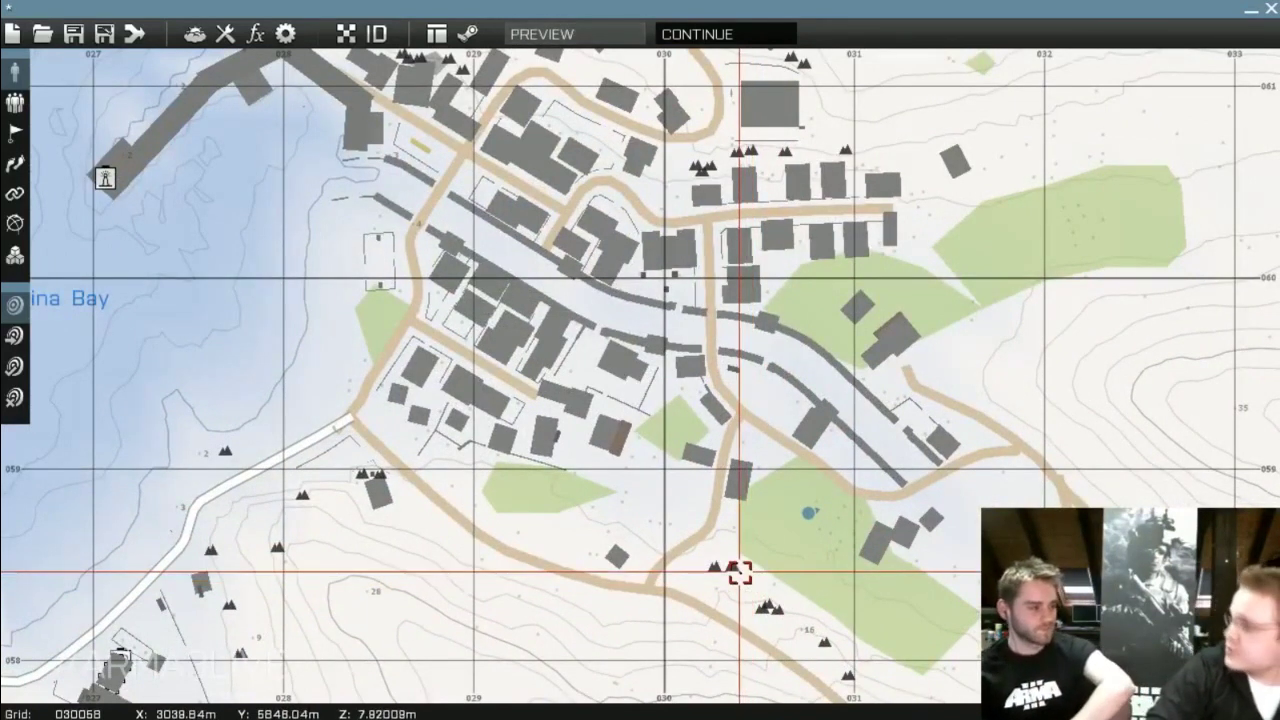
scroll(740, 565, up, 2)
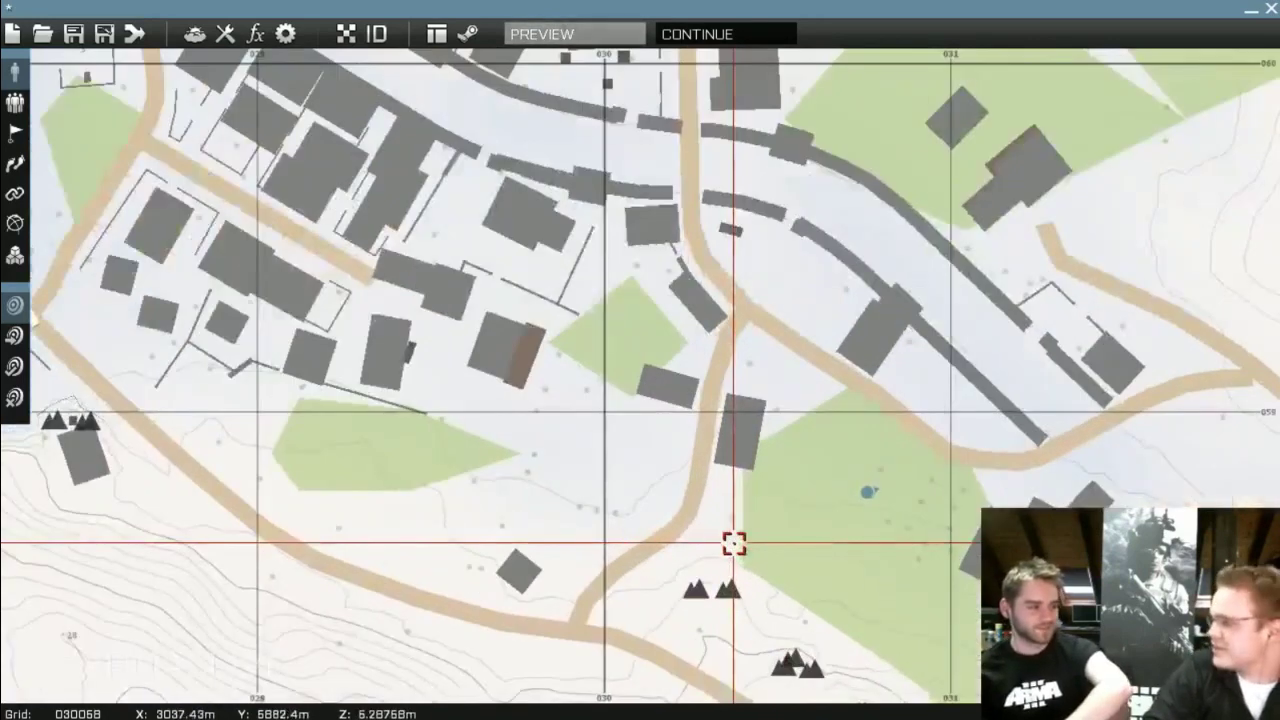
scroll(731, 551, down, 4)
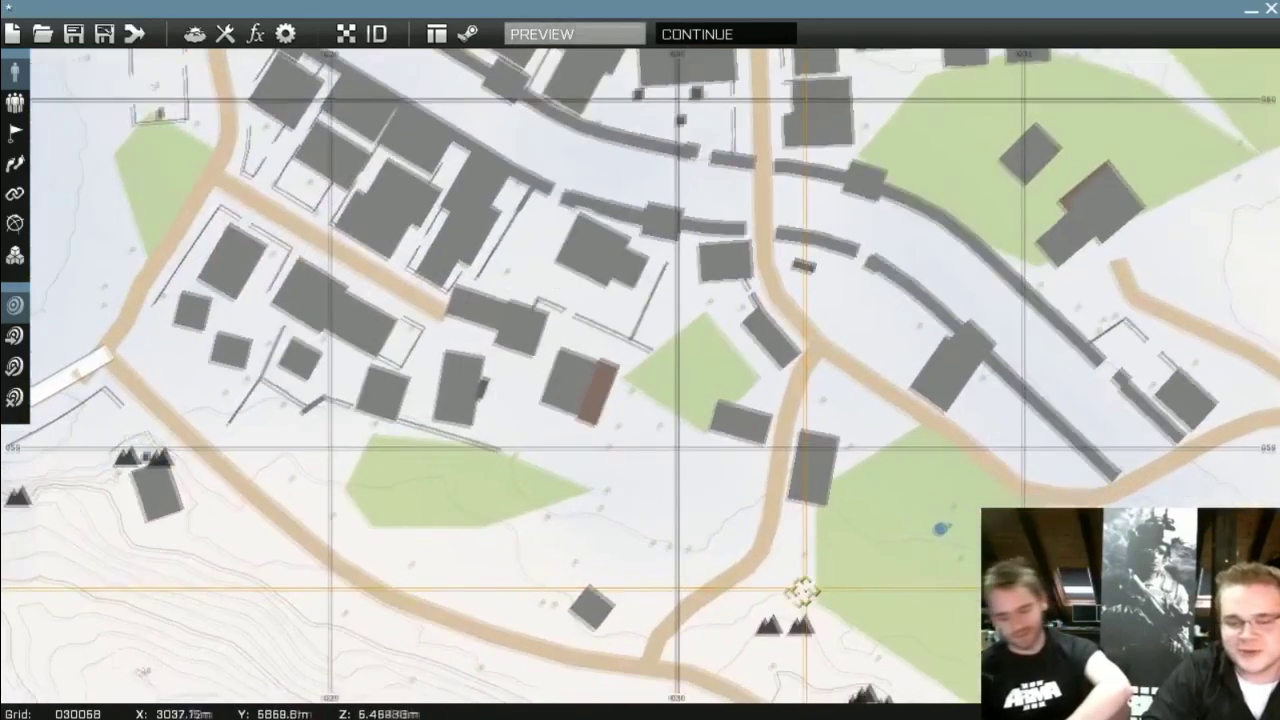
scroll(676, 575, down, 5)
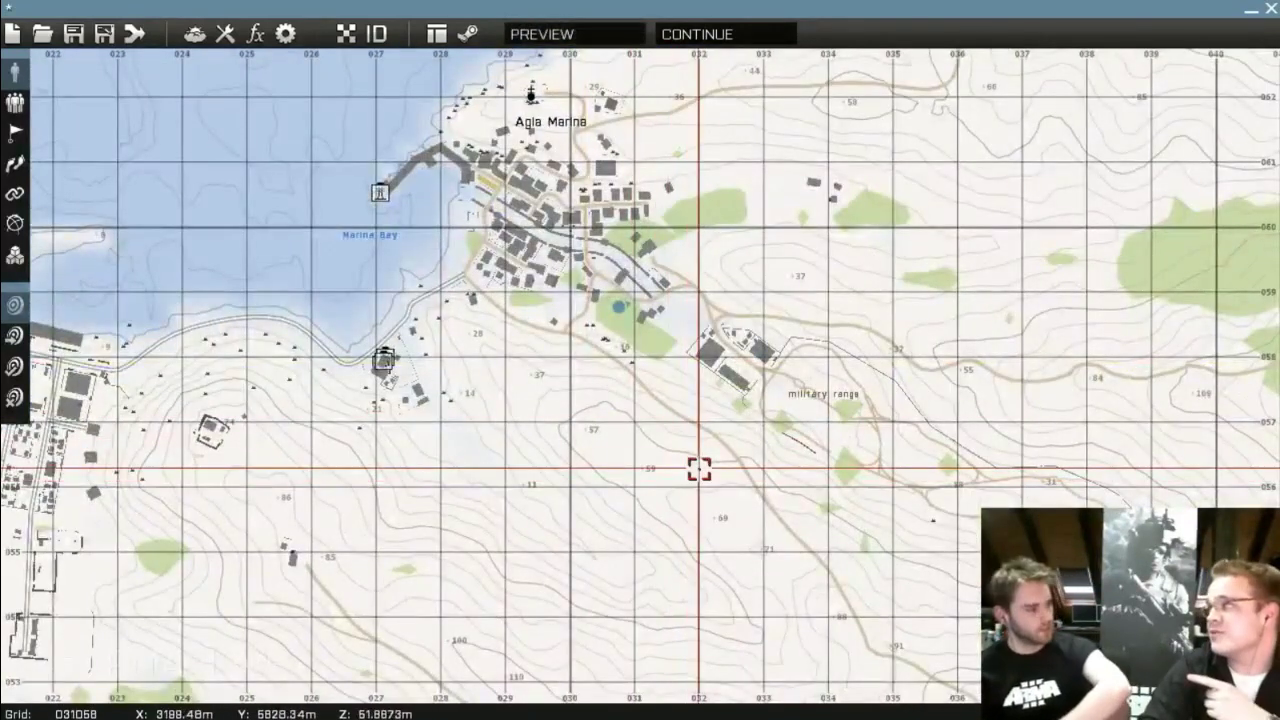
Insert a BLUFOR RAH-66 Comanche from the Air class southwest of the military range, flying, with the player as pilot
scroll(632, 392, up, 3)
right_drag(520, 274, 400, 212)
scroll(403, 216, down, 4)
double_click(397, 215)
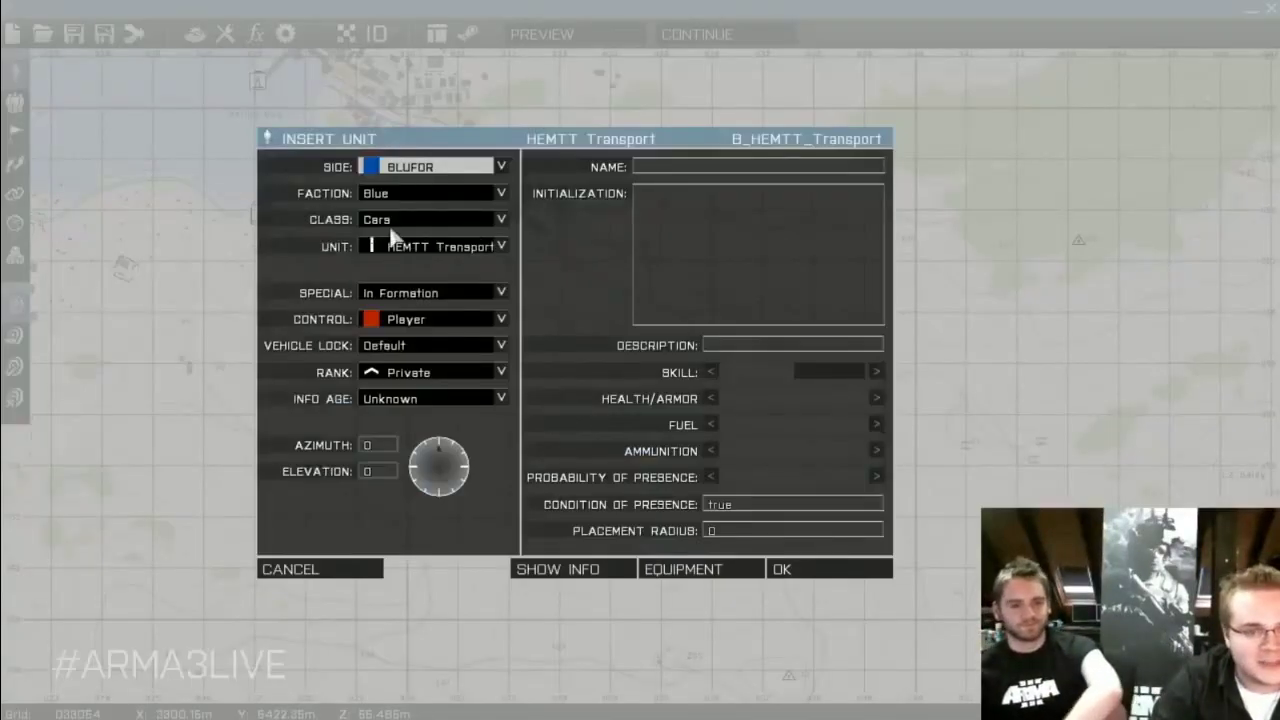
click(394, 222)
click(392, 238)
click(400, 247)
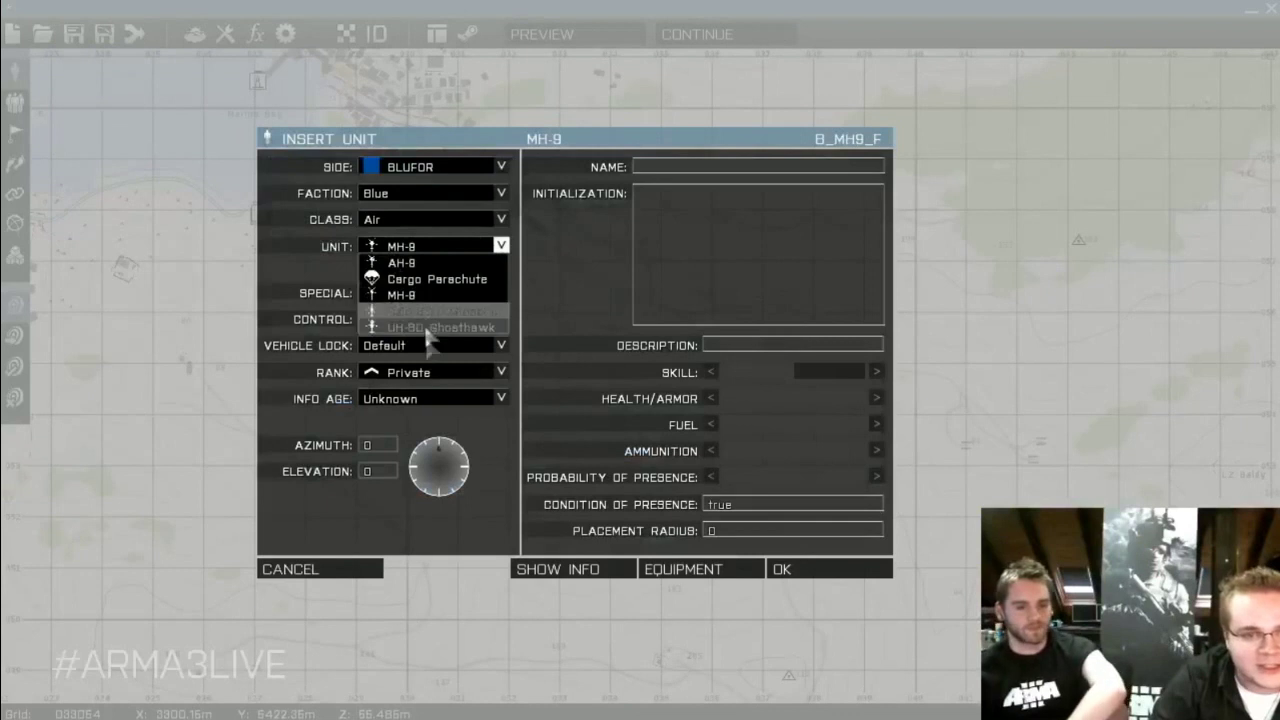
click(430, 312)
click(420, 294)
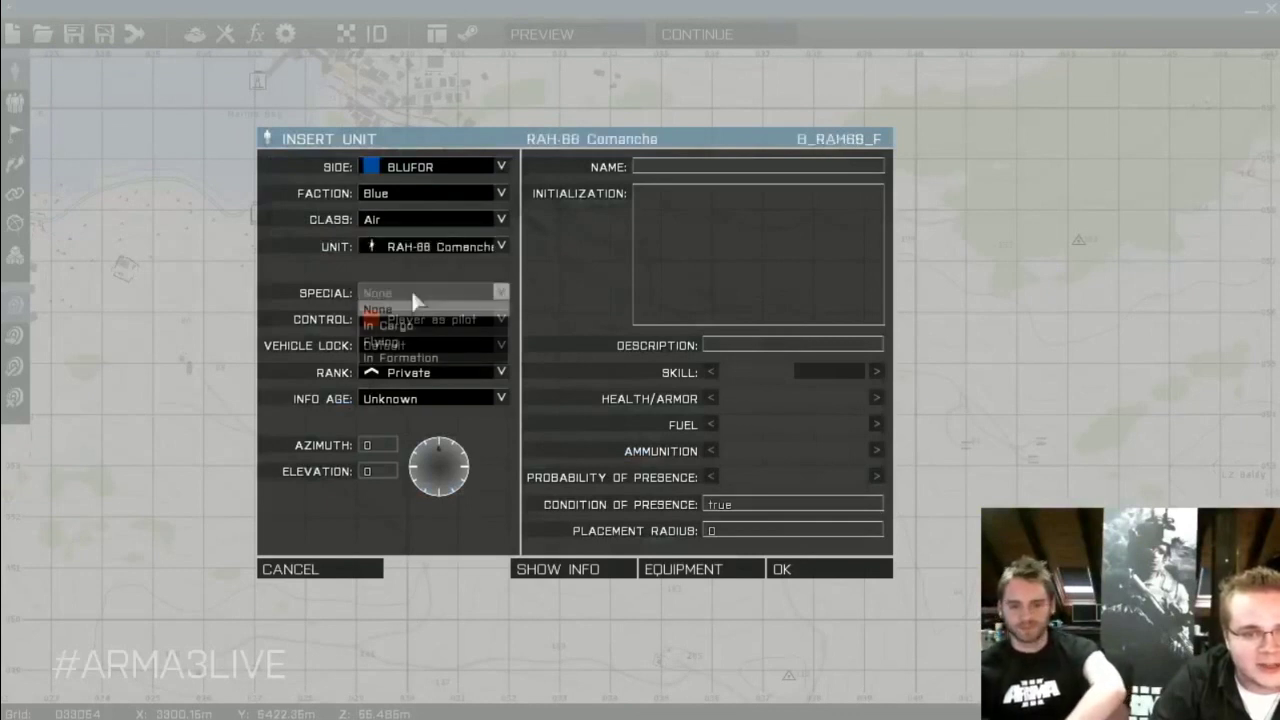
click(412, 341)
click(805, 569)
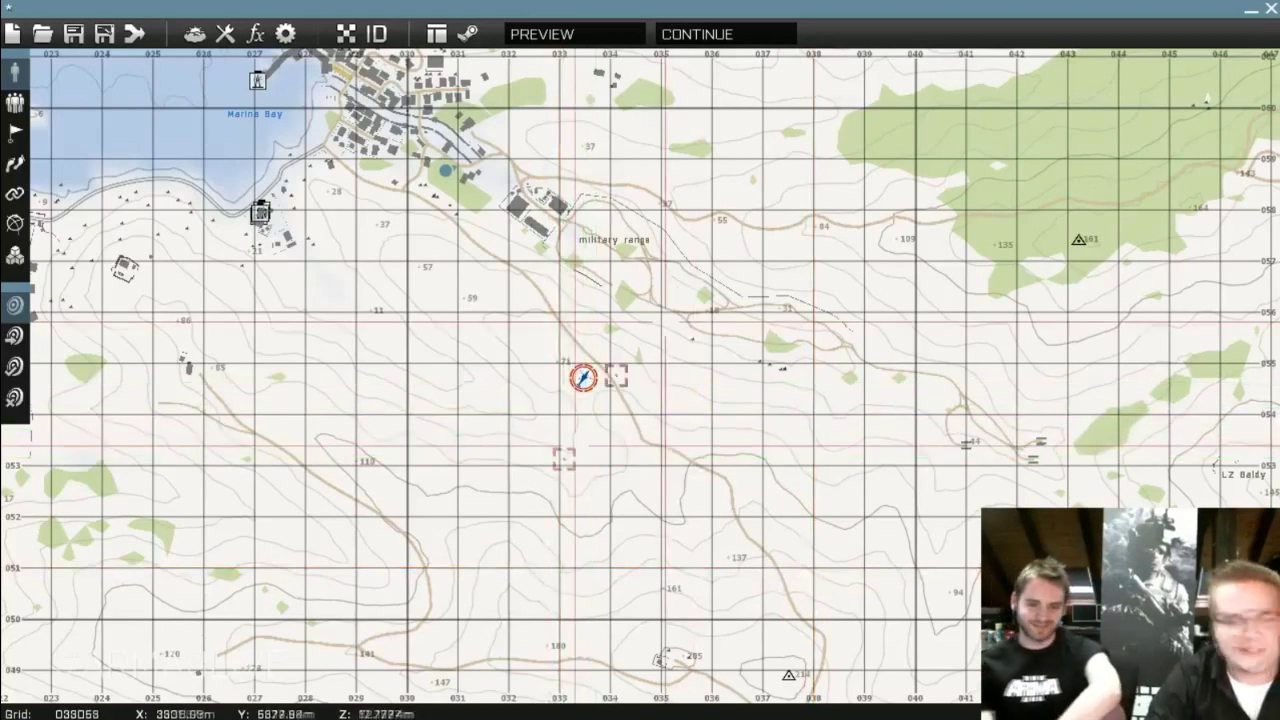
Preview the mission from the Comanche, dismissing the texture error
scroll(600, 380, down, 3)
click(580, 34)
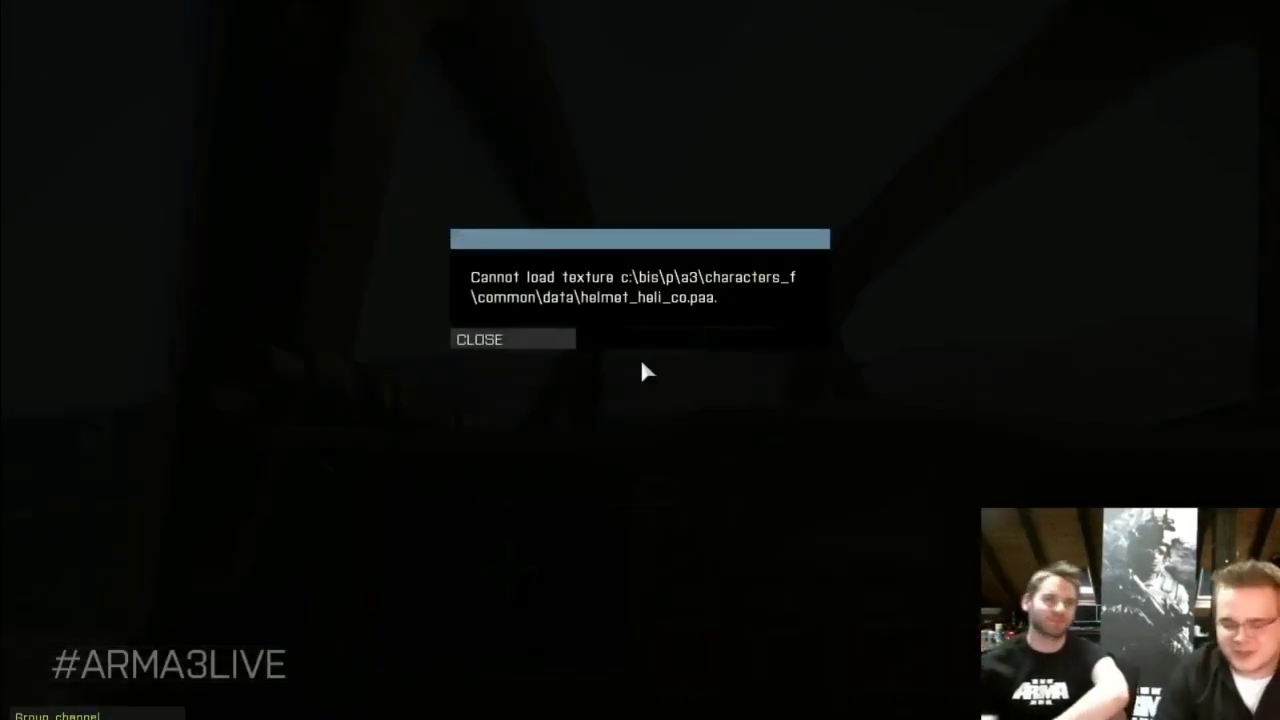
key(Return)
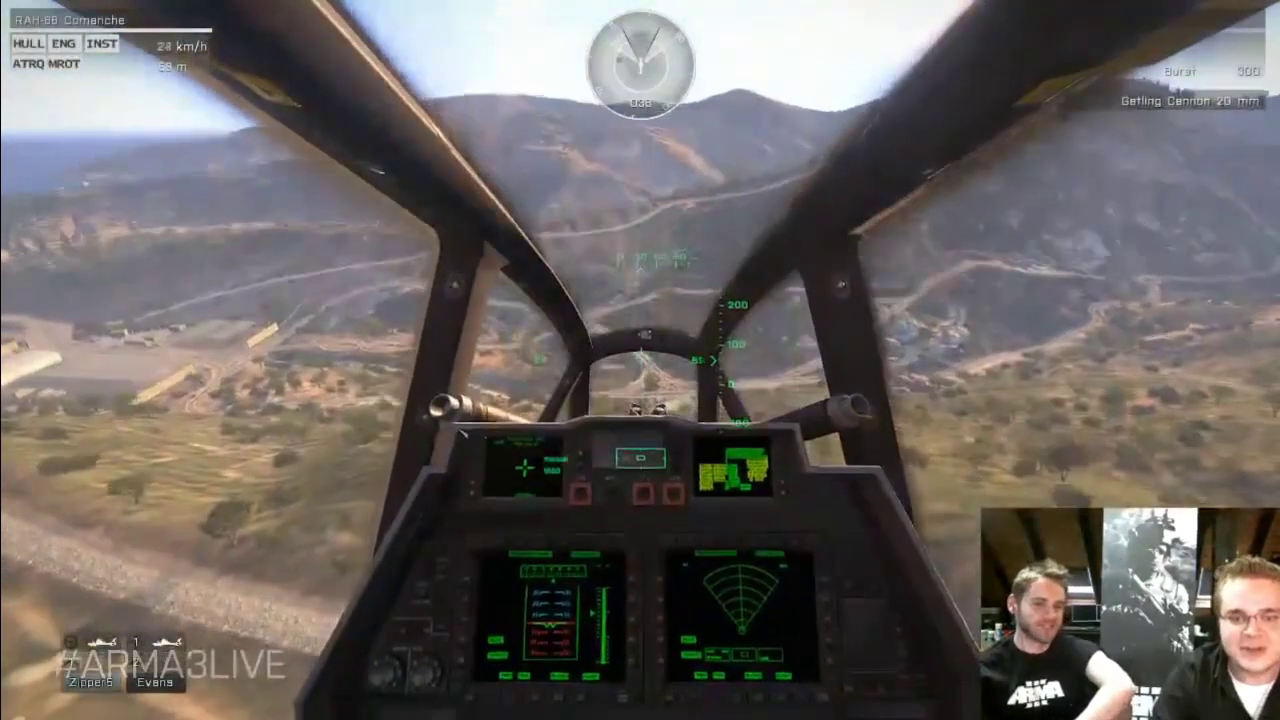
Switch the Comanche to the third-person view and activate Manual fire in flight
key(KP_Enter)
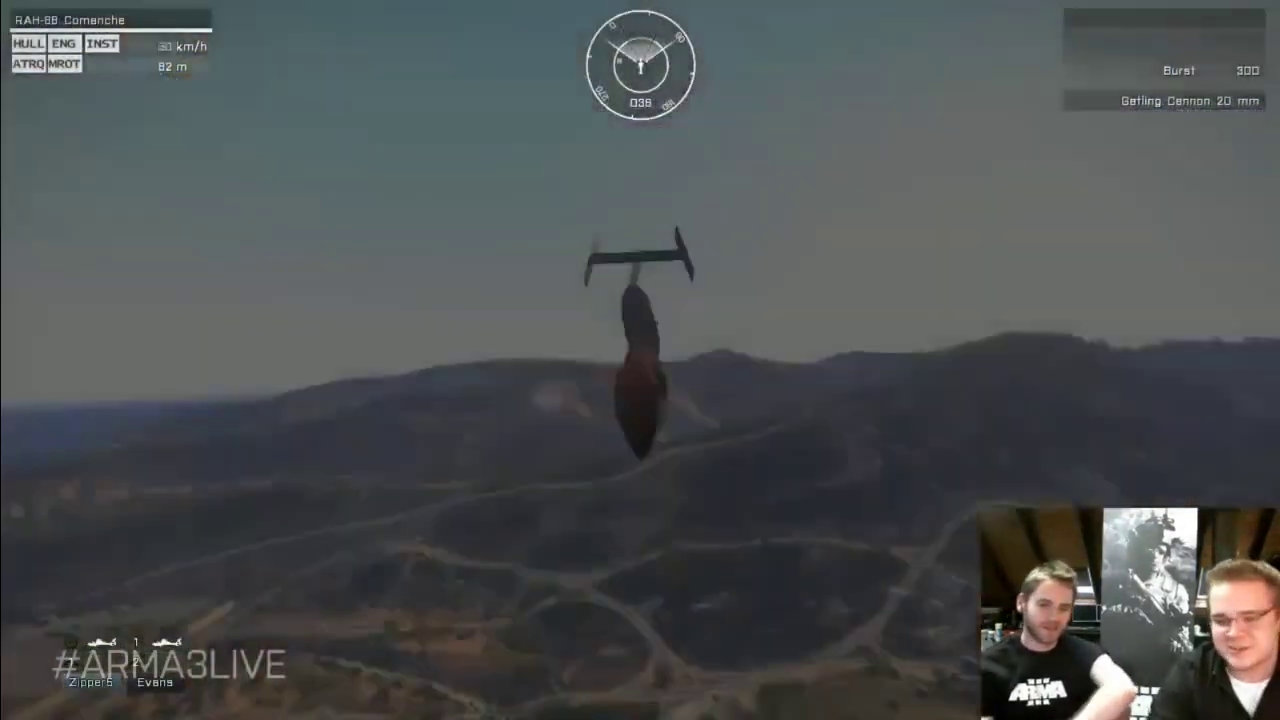
scroll(640, 360, down, 1)
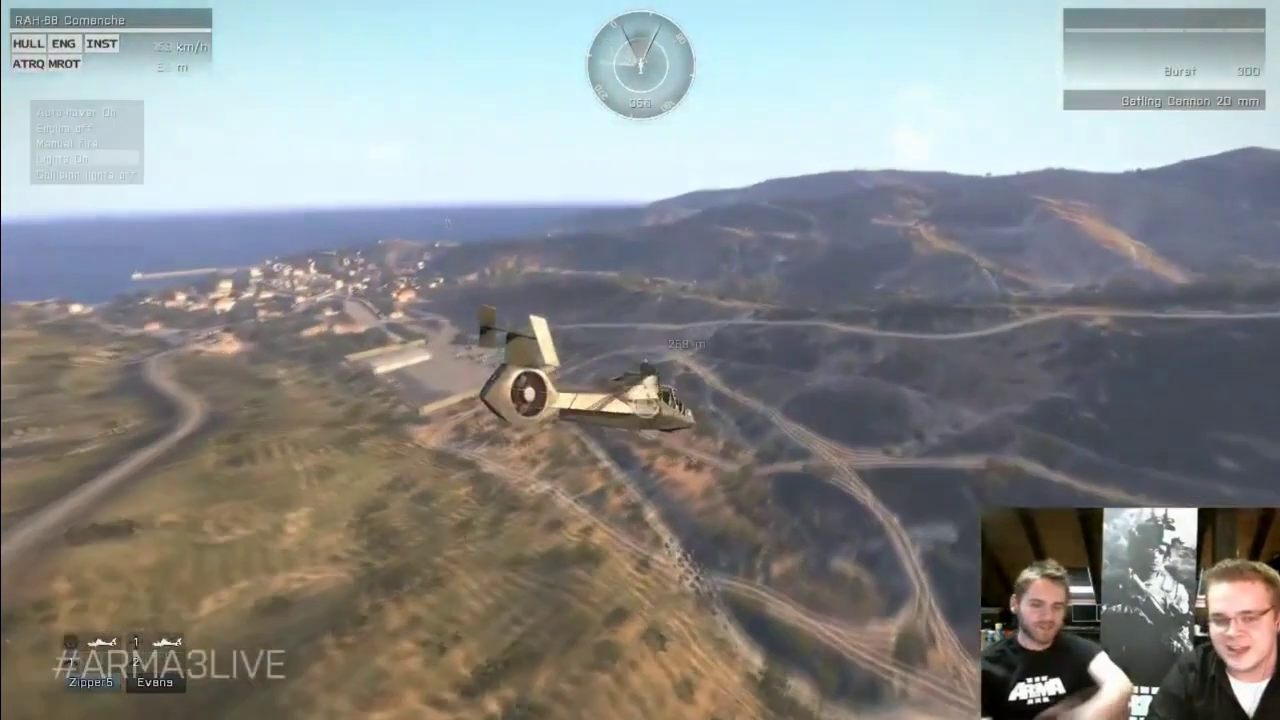
scroll(640, 360, up, 2)
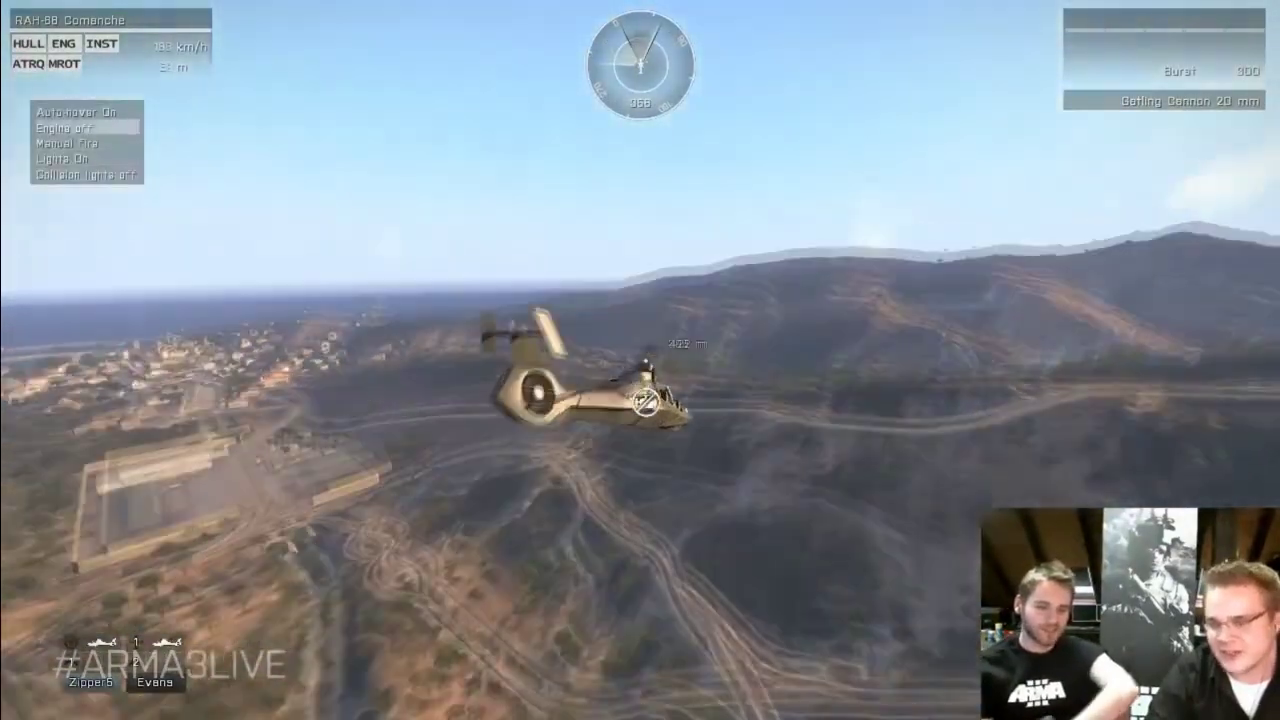
scroll(640, 360, down, 1)
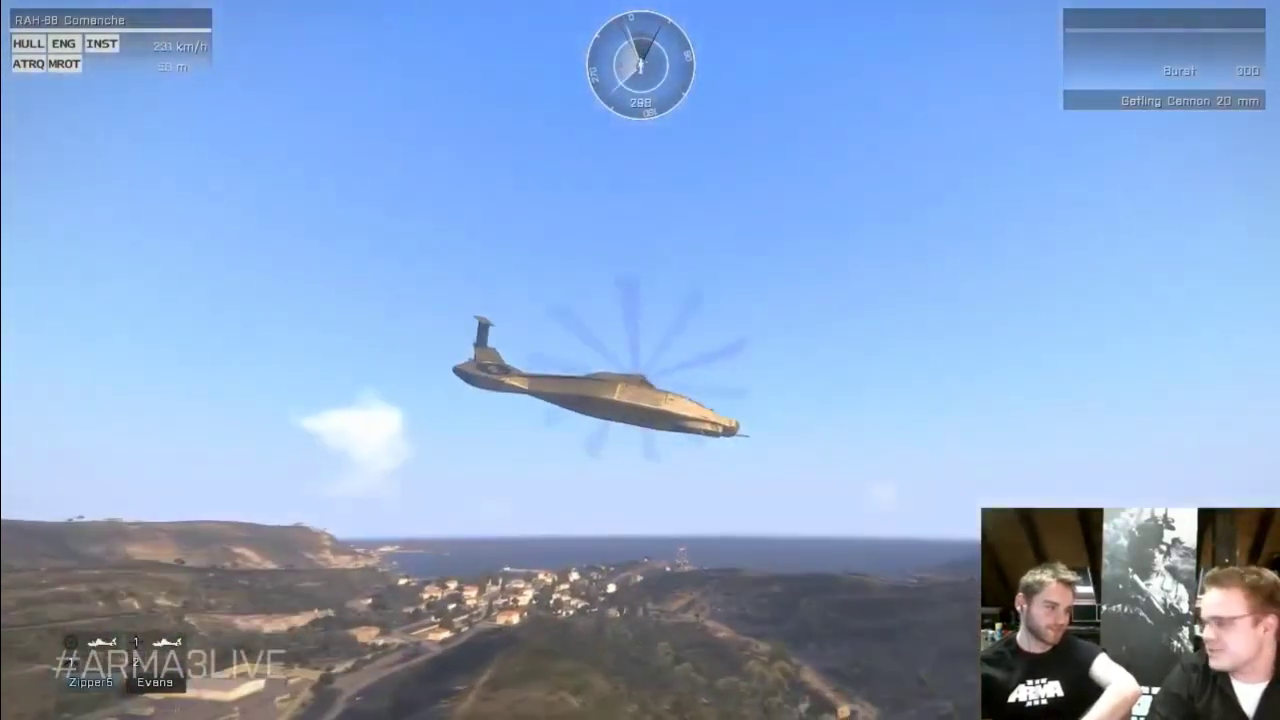
scroll(640, 360, down, 1)
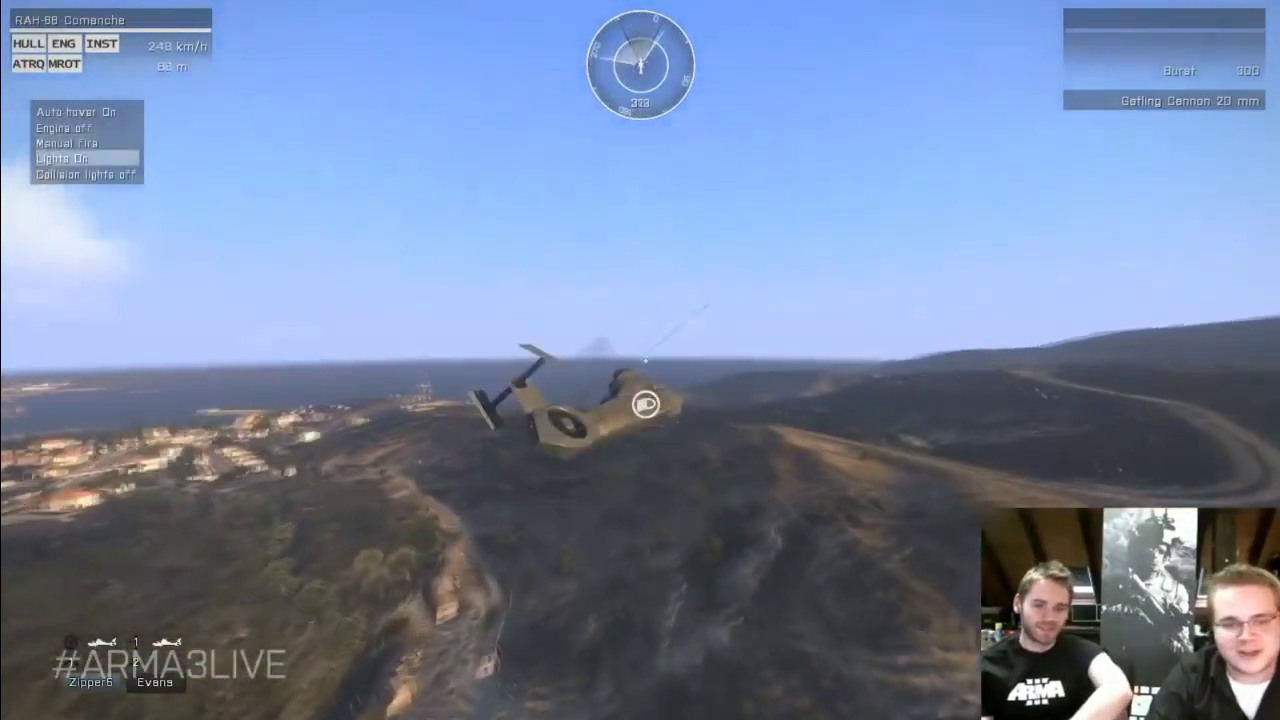
scroll(640, 360, up, 1)
middle_click(640, 360)
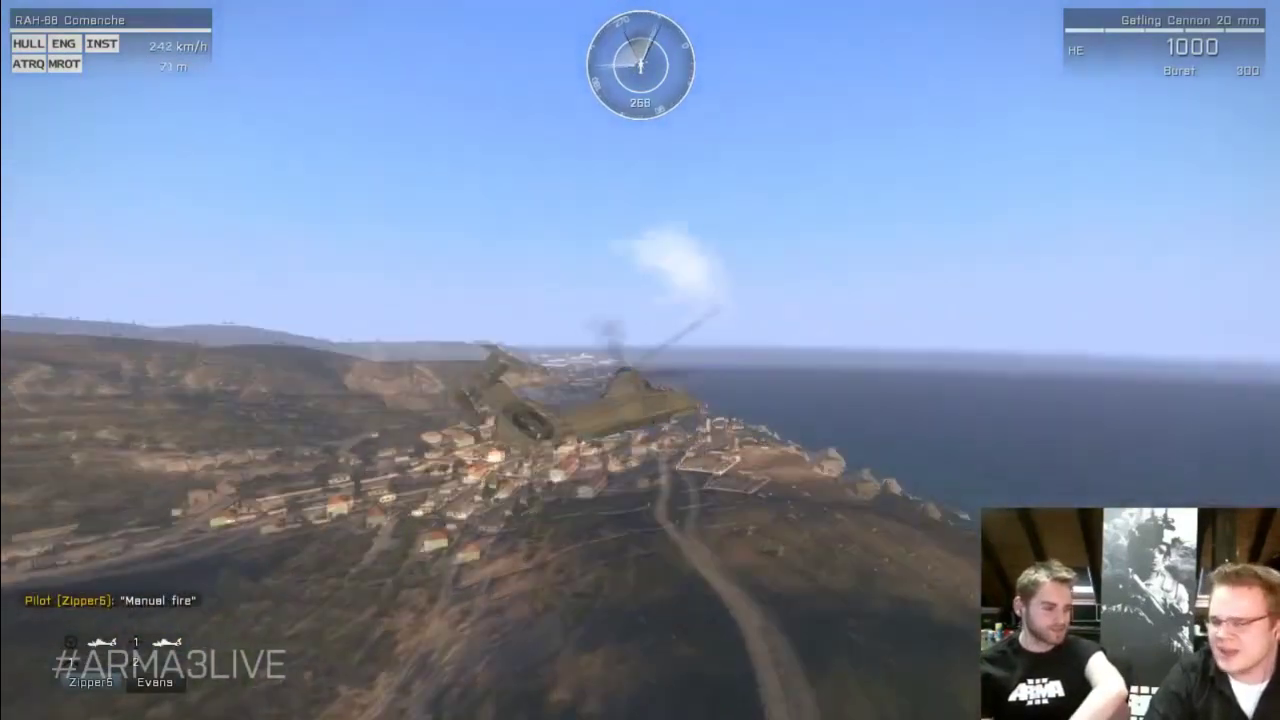
Fly the Comanche over Agia Marina and the hills, switching between the Gatling Cannon 20 mm and the DAGR rockets
scroll(640, 360, down, 1)
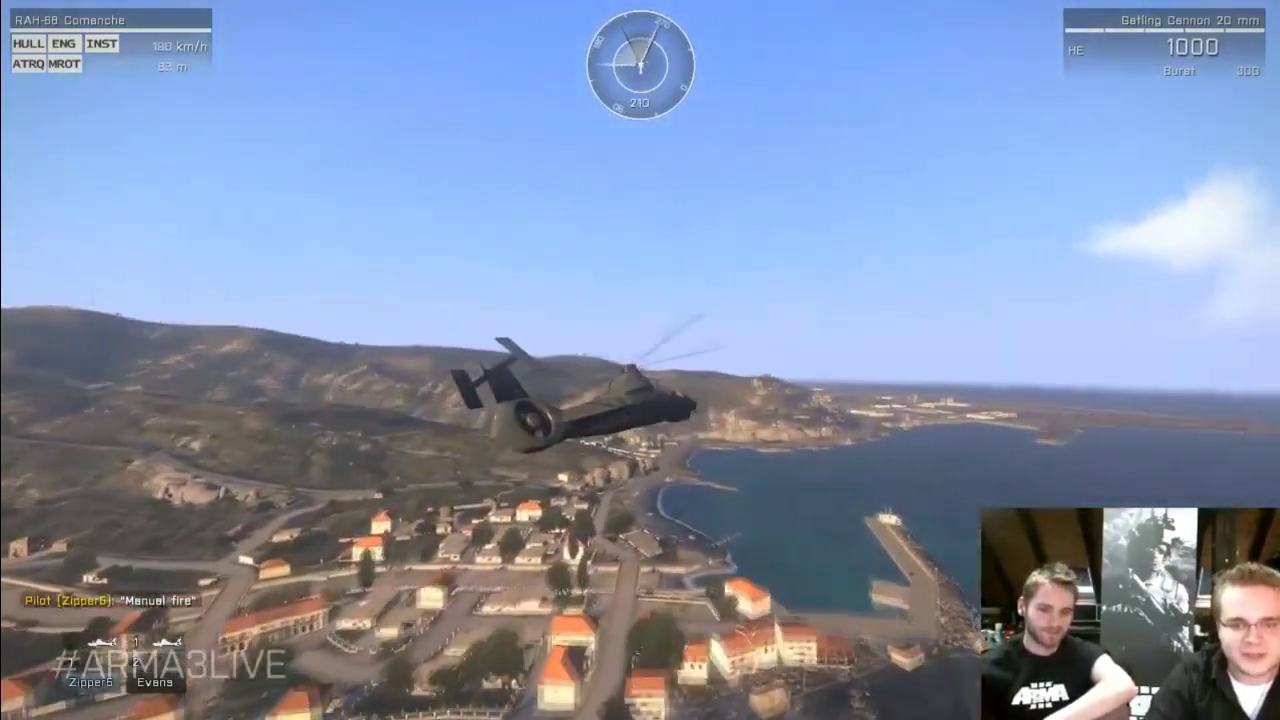
key(f)
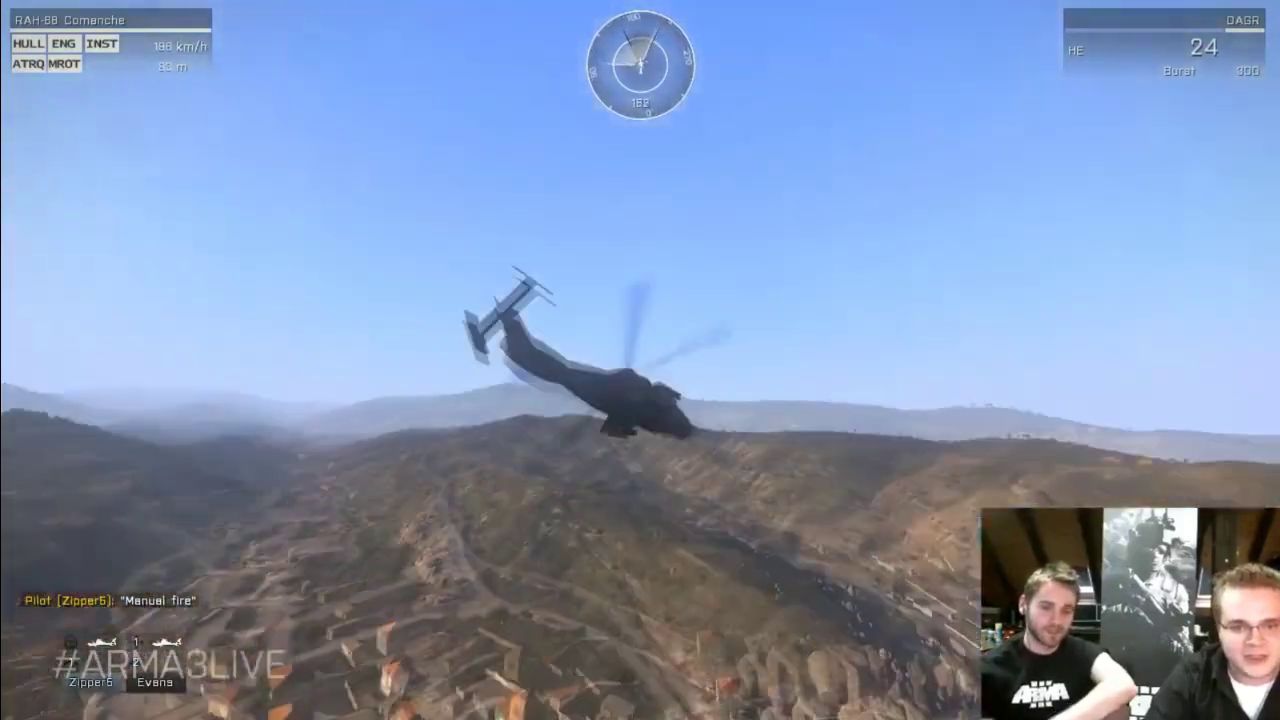
key(f)
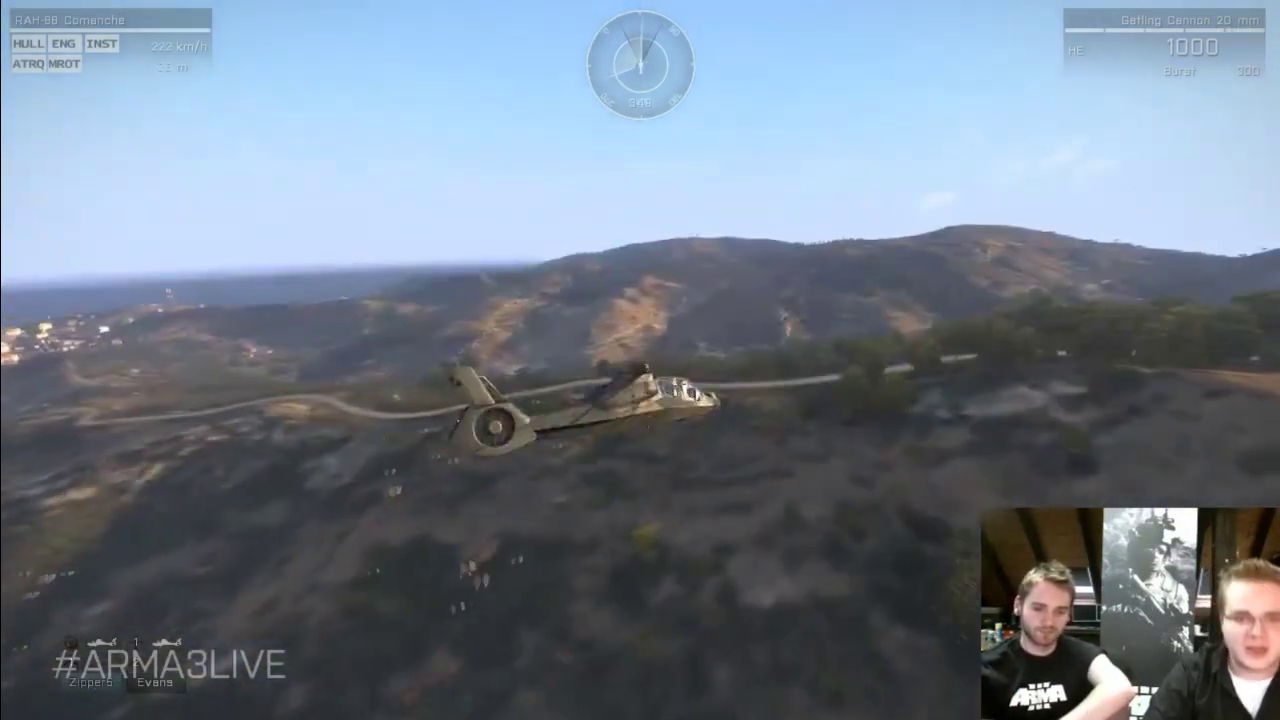
key(Escape)
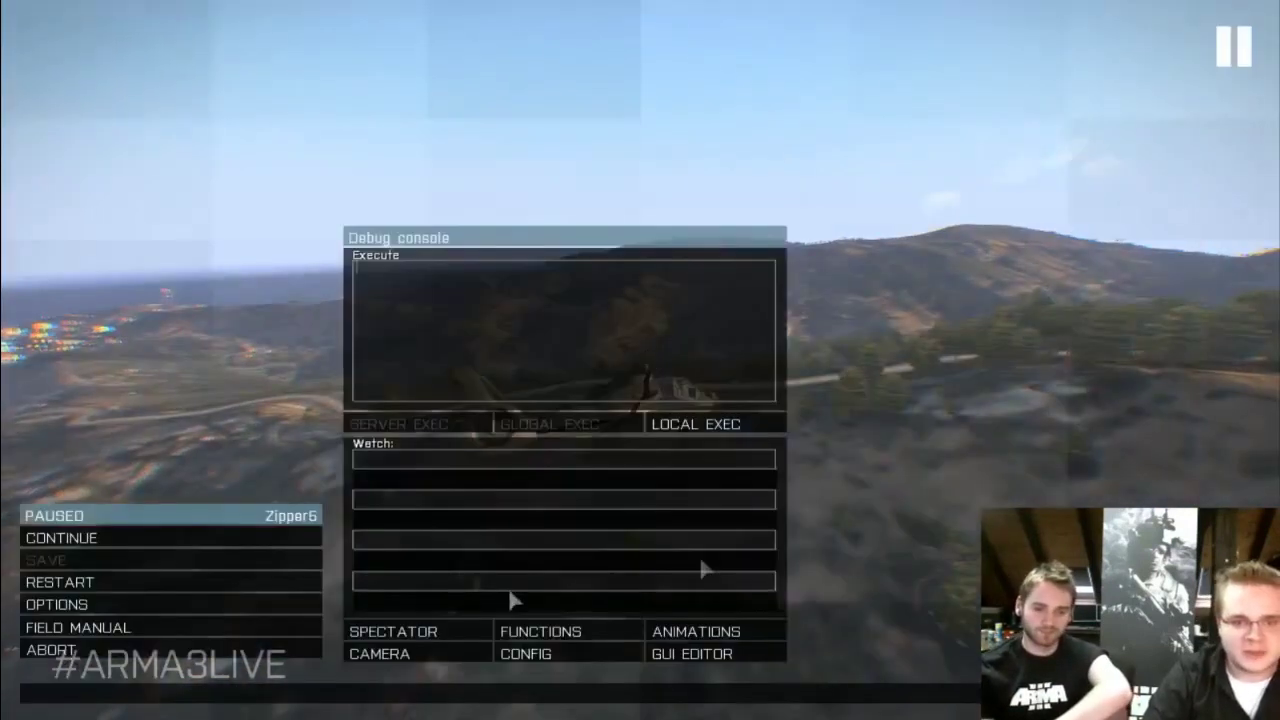
key(Escape)
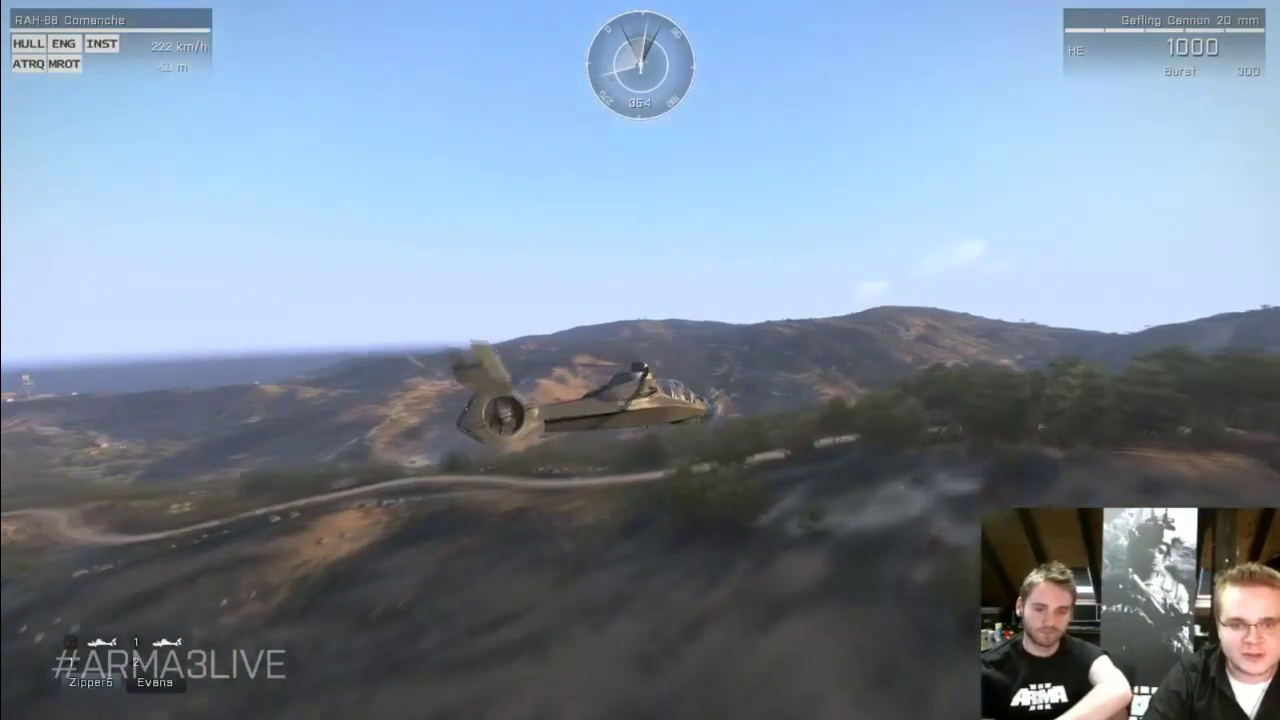
key(f)
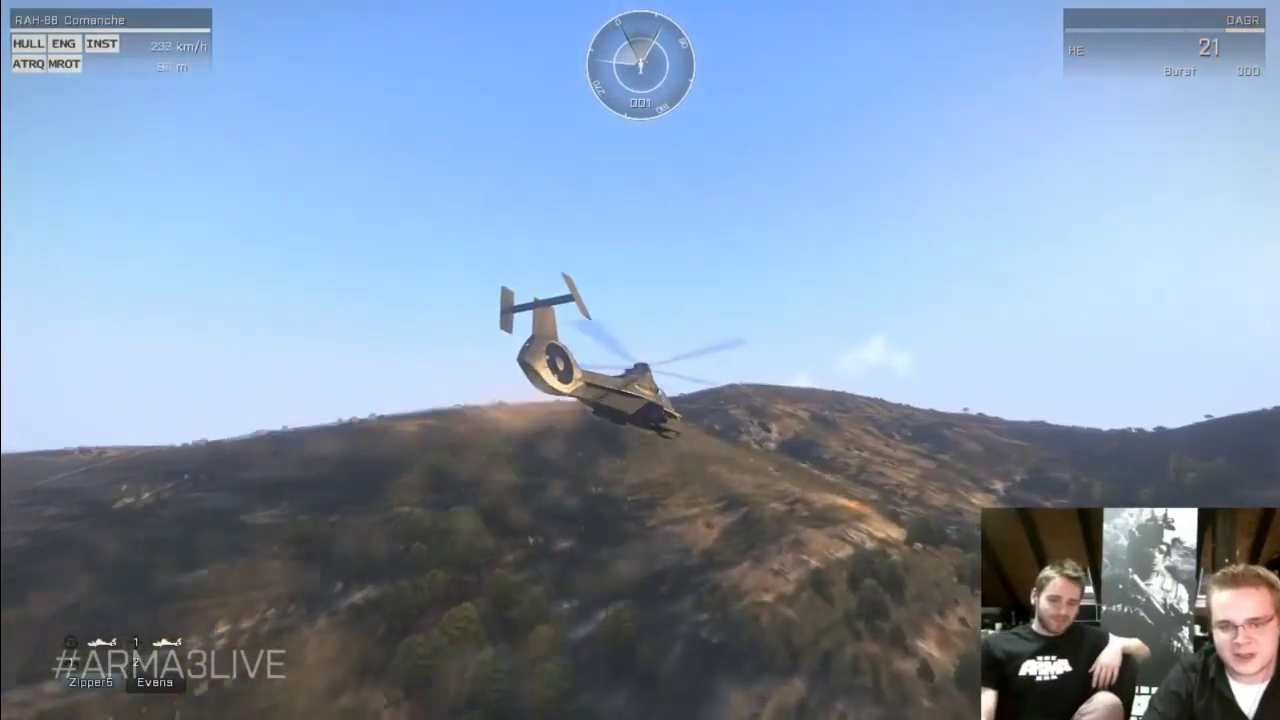
Abort the Comanche preview and return to the editor map
key(Escape)
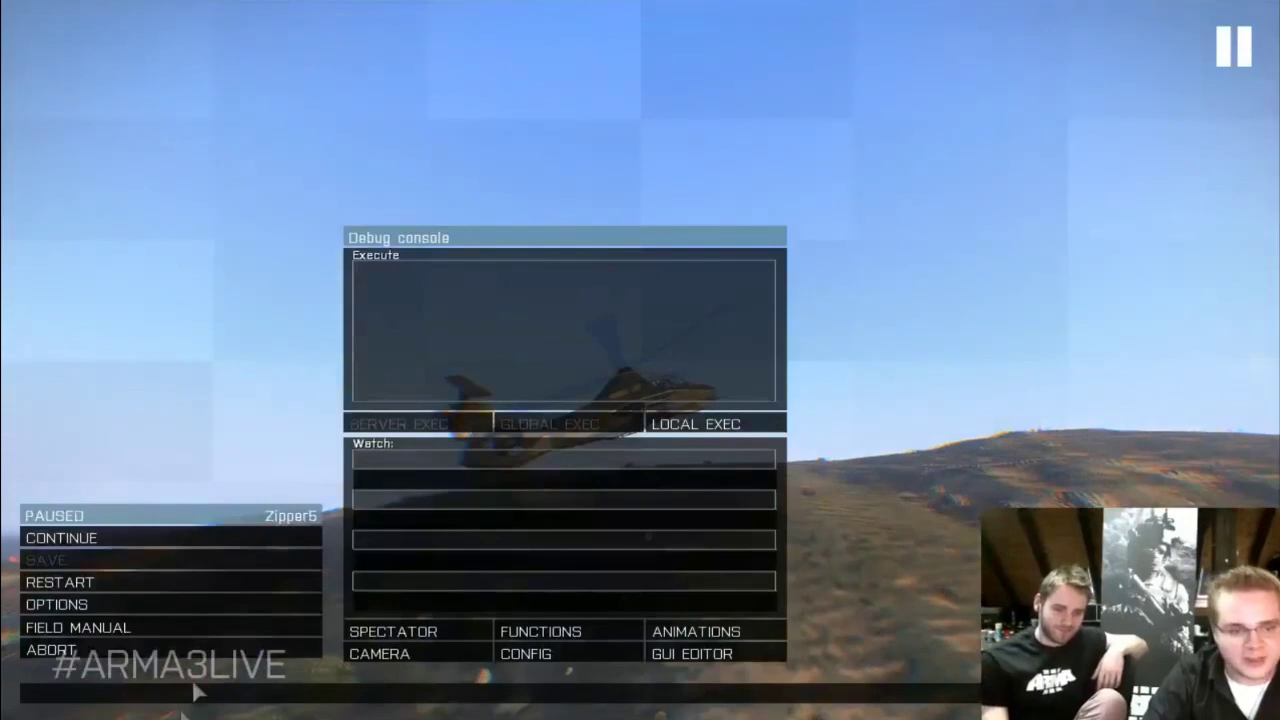
click(163, 651)
click(468, 352)
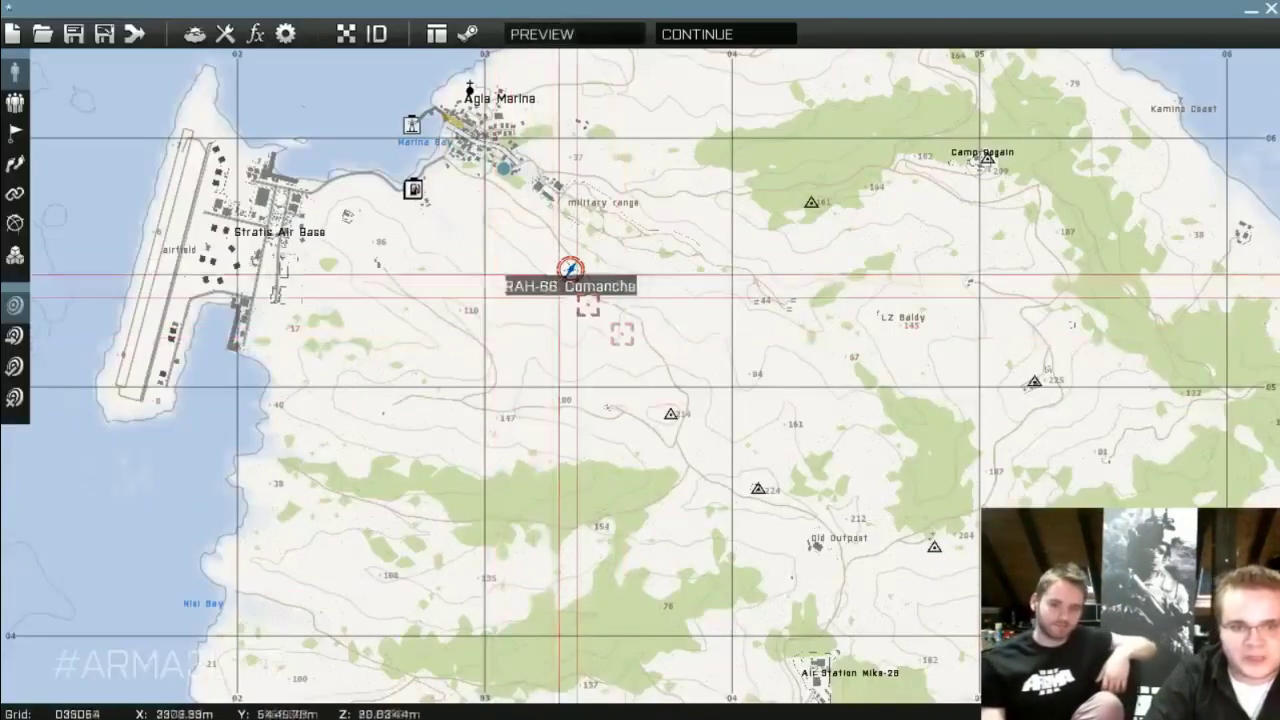
Insert an OPFOR Autorifleman from the Men class beside the road on the southern edge of Agia Marina
scroll(575, 290, up, 3)
scroll(600, 320, down, 5)
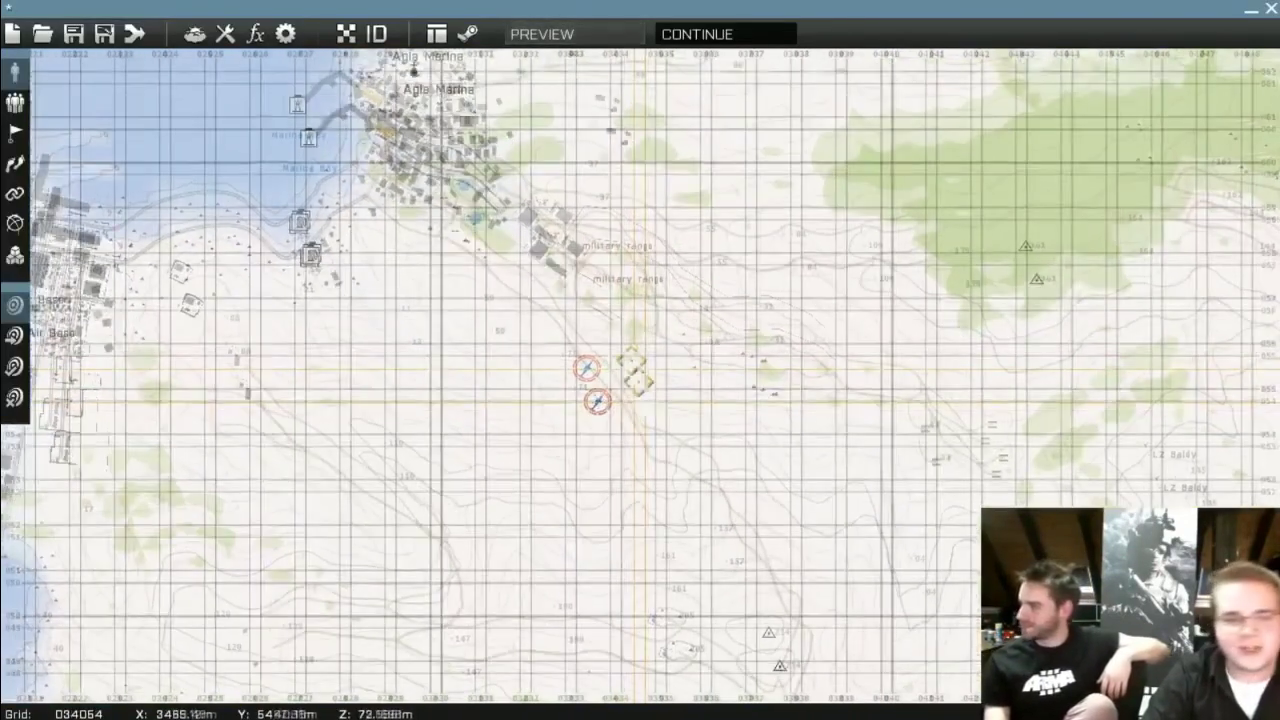
scroll(607, 411, down, 2)
scroll(590, 400, up, 5)
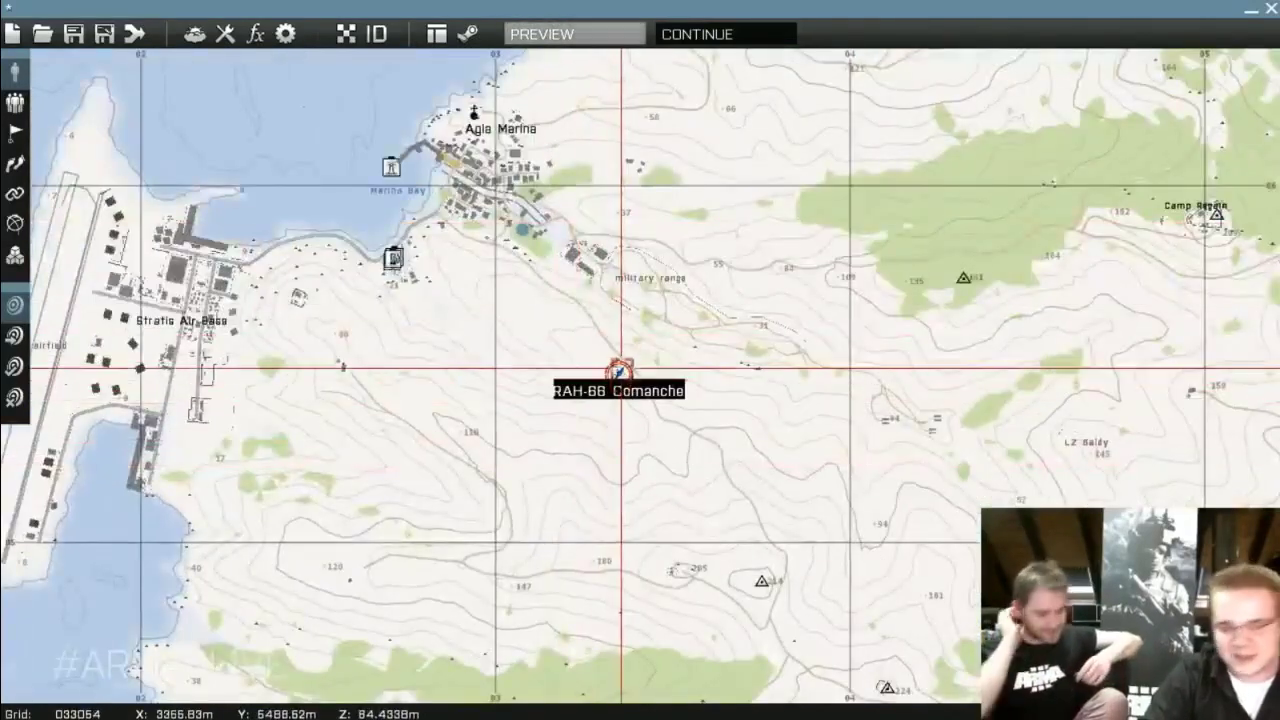
scroll(594, 357, up, 6)
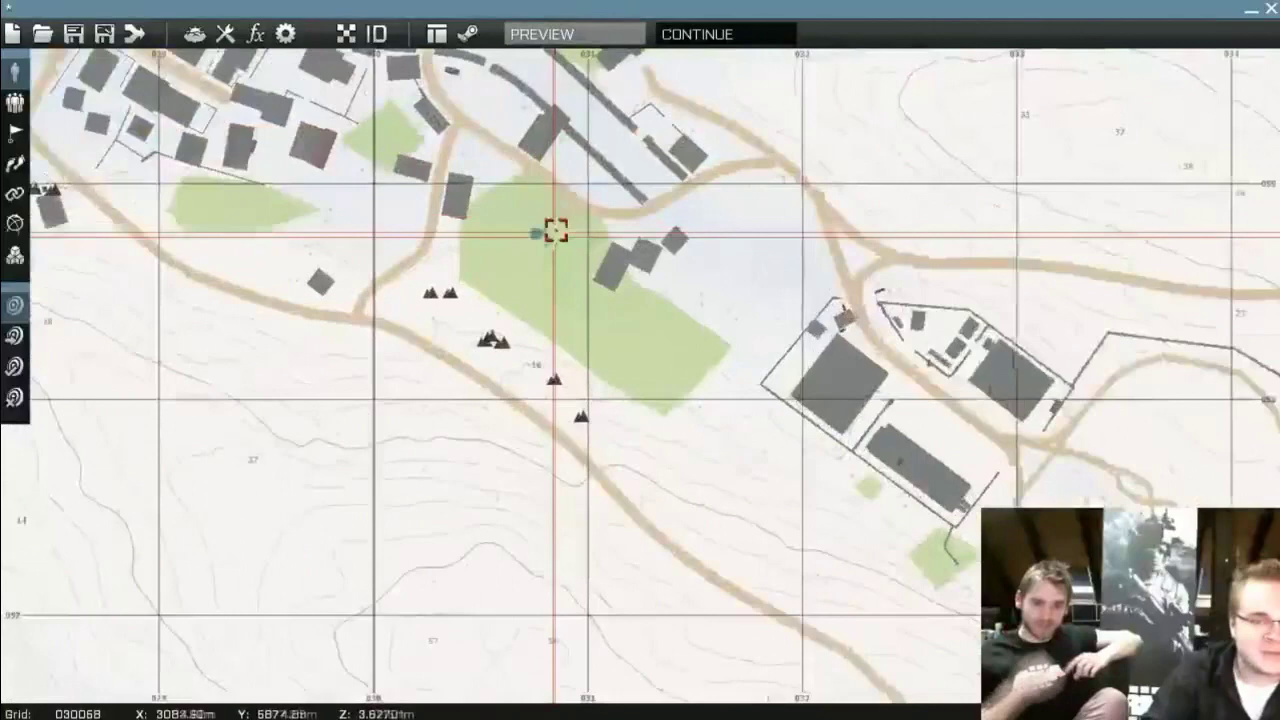
scroll(777, 551, down, 4)
scroll(606, 537, up, 5)
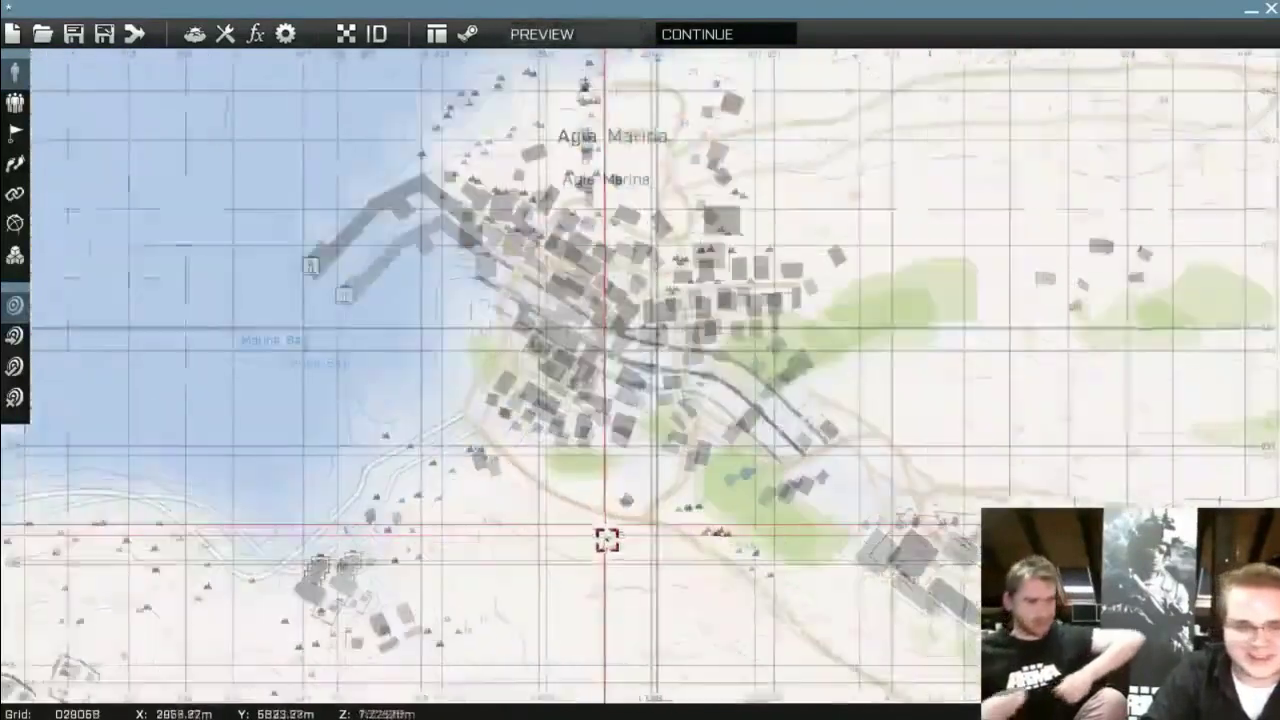
scroll(498, 445, up, 3)
scroll(514, 457, up, 2)
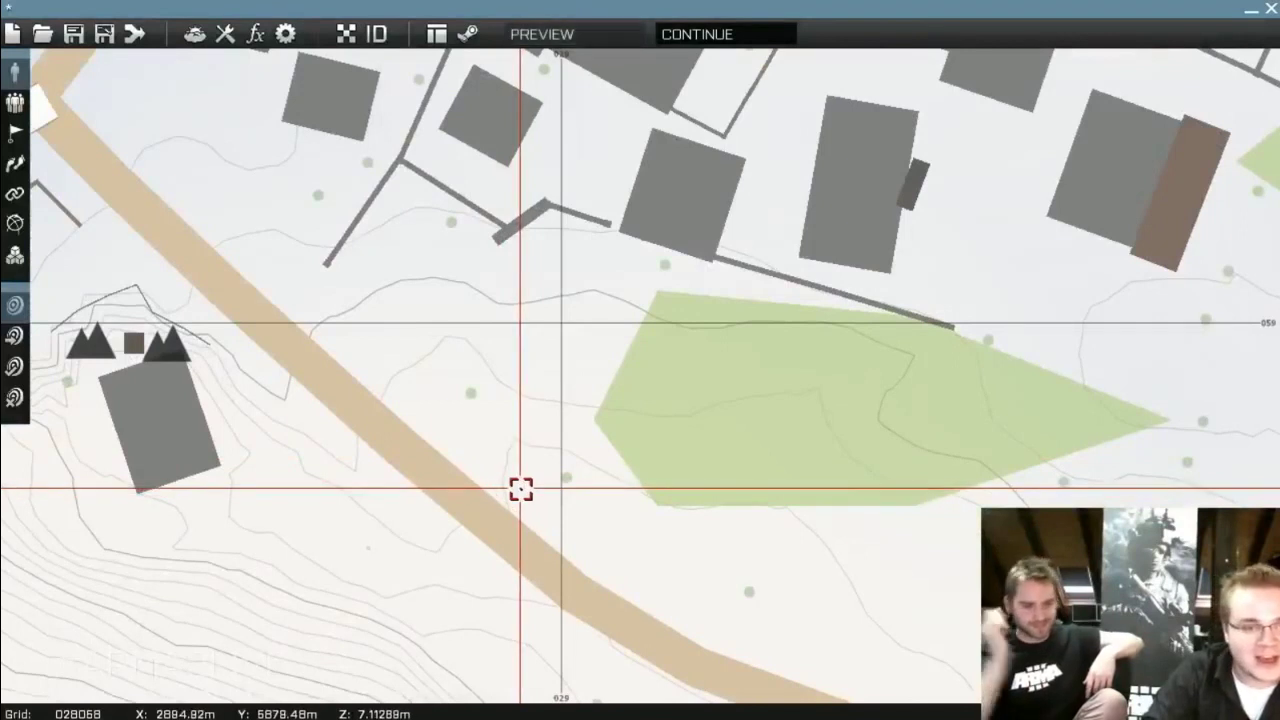
double_click(520, 478)
click(433, 202)
click(433, 219)
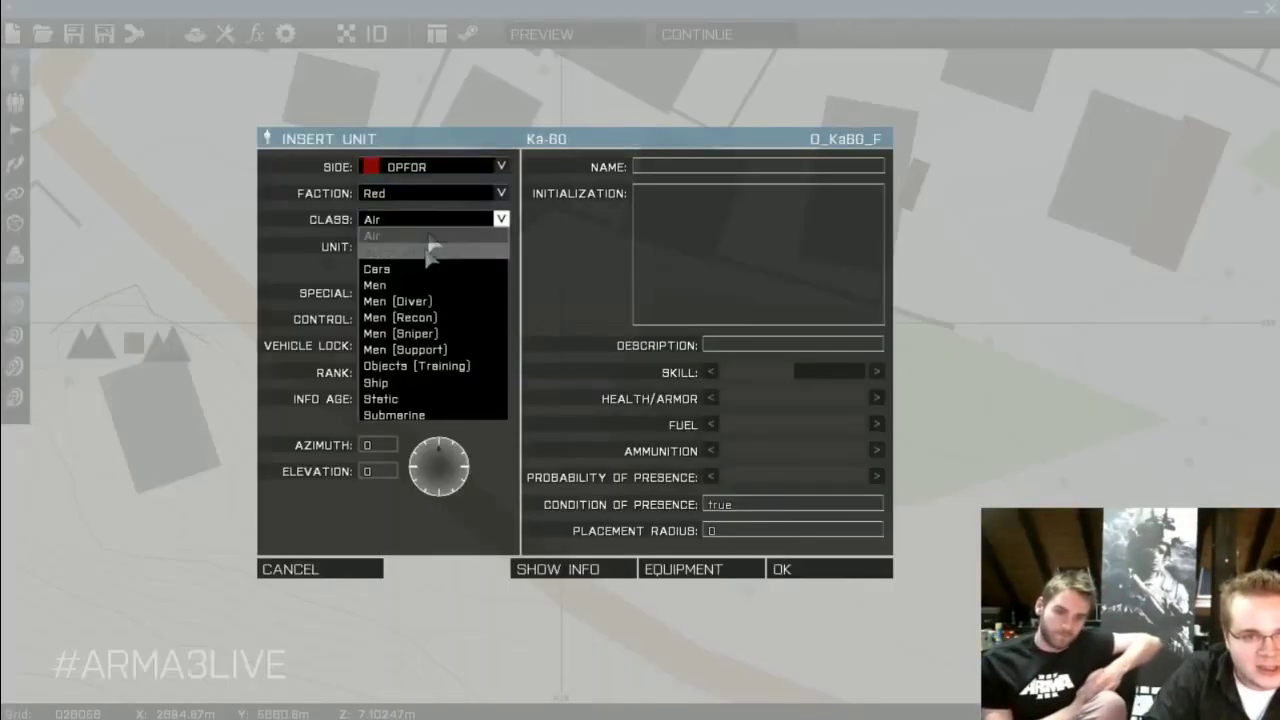
click(398, 286)
click(430, 246)
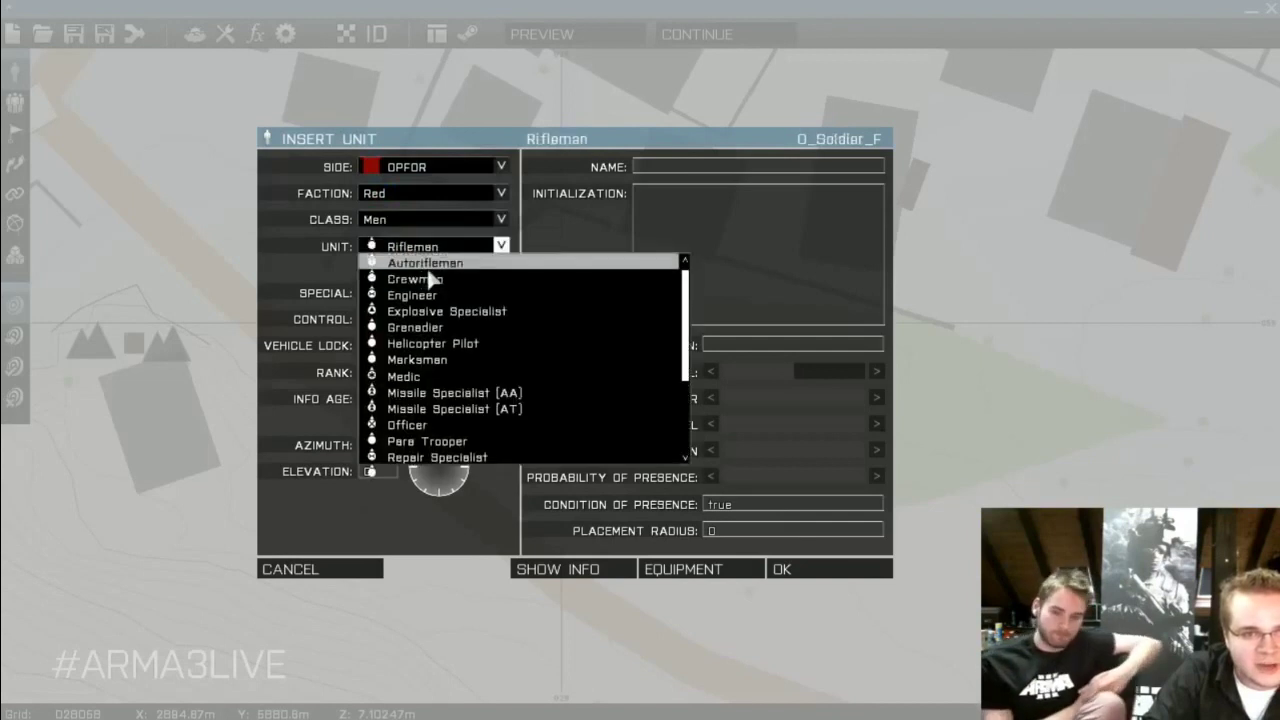
click(420, 262)
click(816, 564)
Preview the mission as the Autorifleman and abort back to the editor map
scroll(640, 400, down, 5)
scroll(640, 400, up, 2)
scroll(437, 466, up, 3)
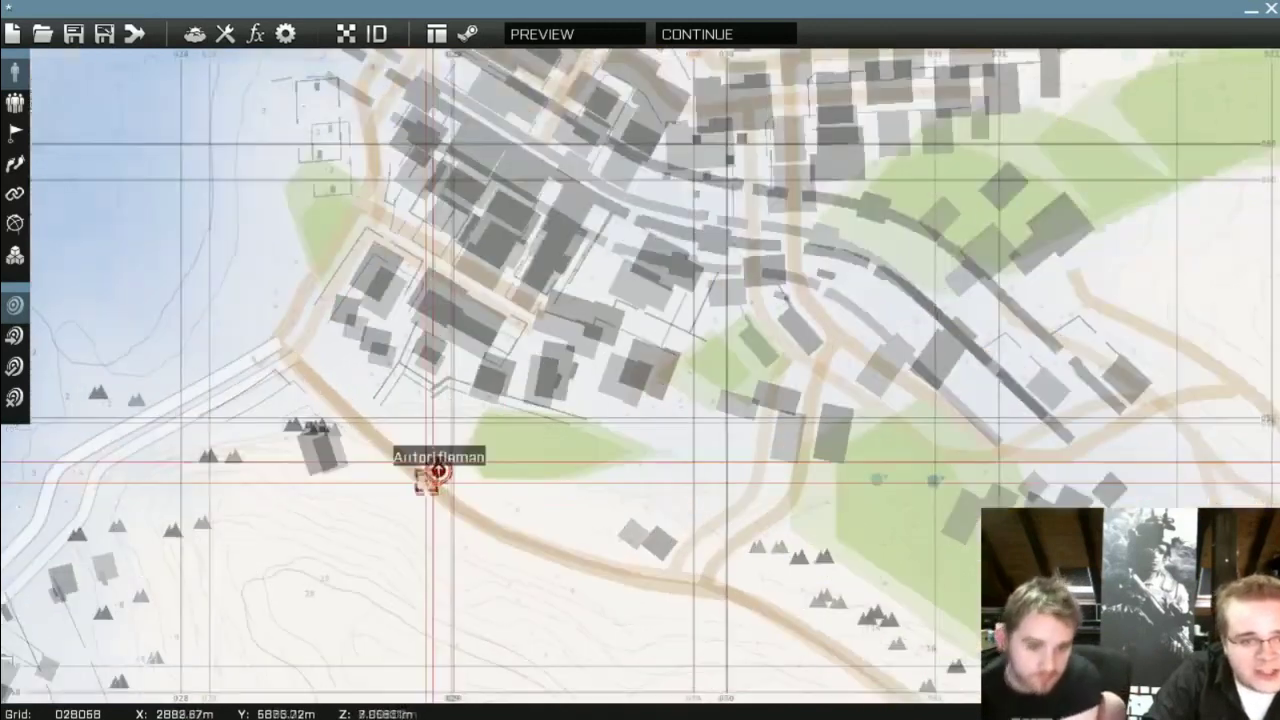
click(540, 36)
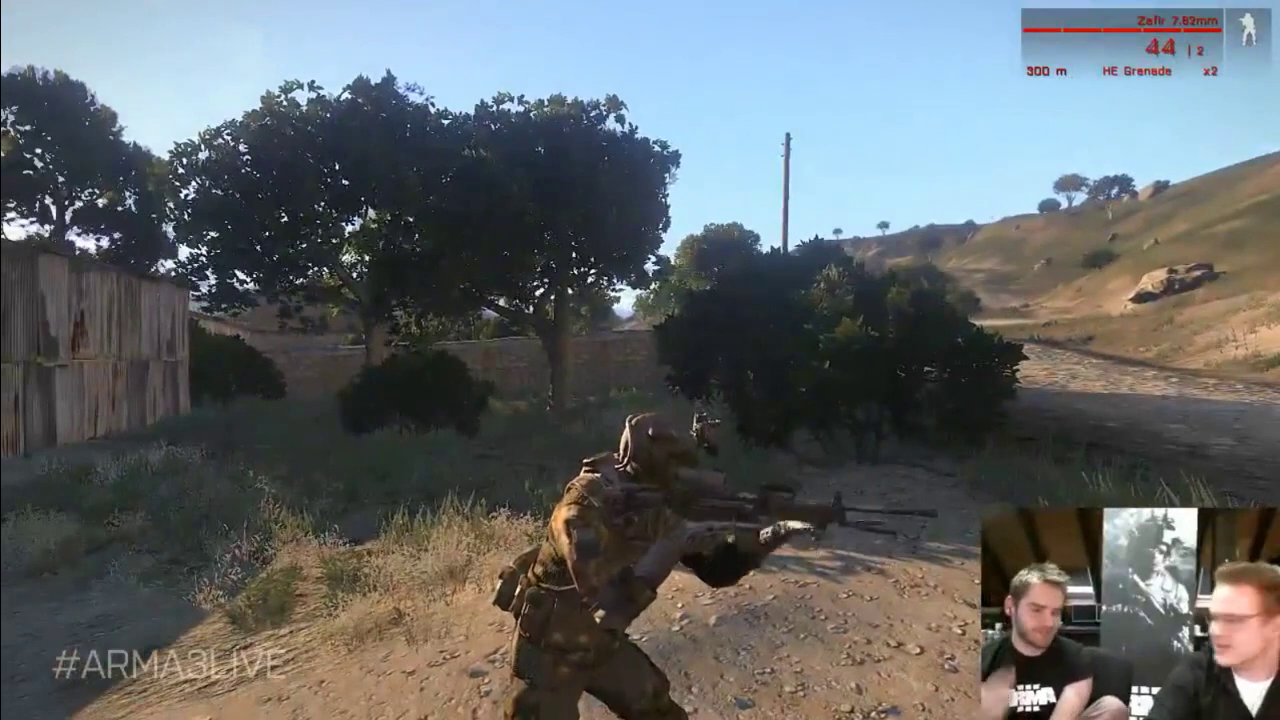
key(Escape)
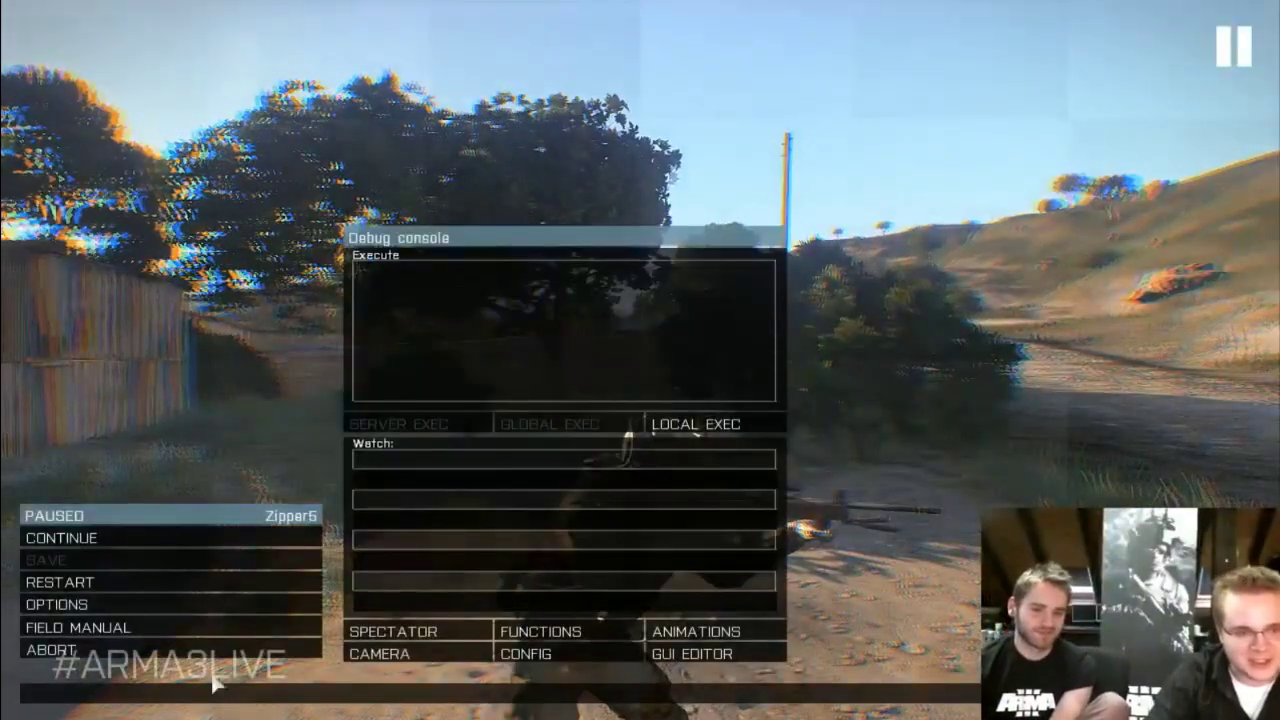
click(100, 649)
click(520, 349)
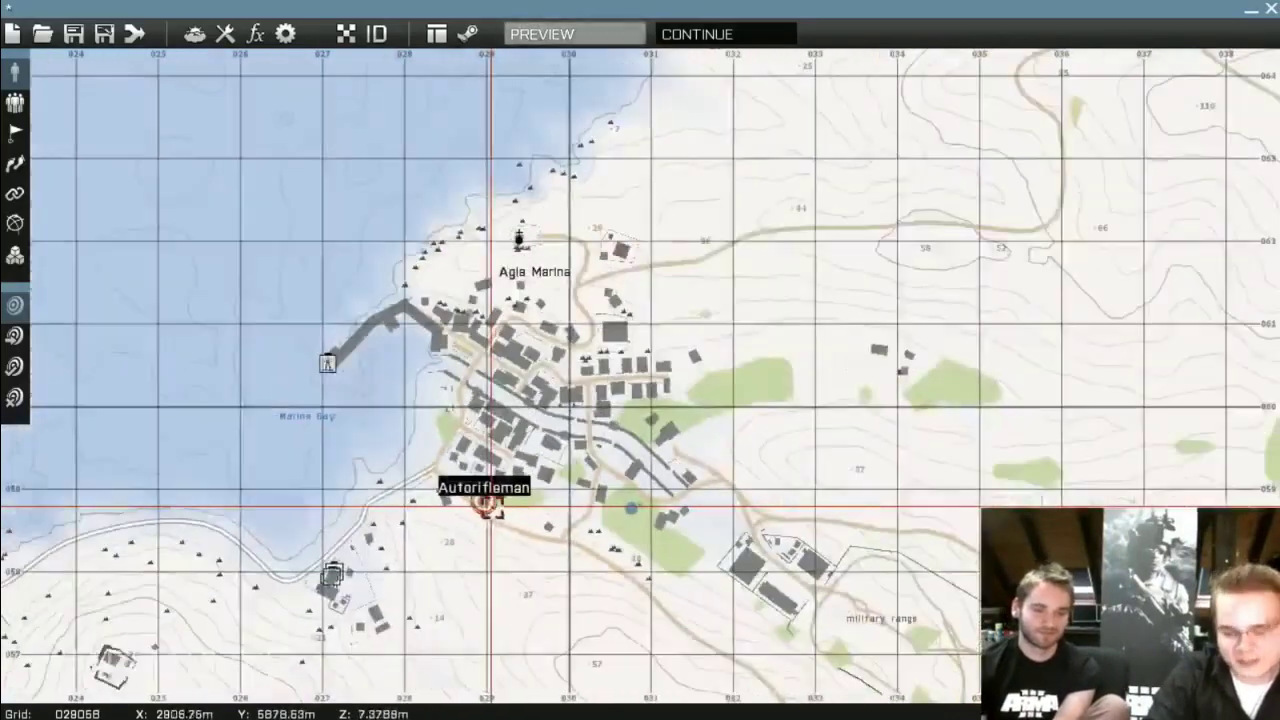
Make the existing BLUFOR Rifleman in the green area southeast of Agia Marina the player unit
scroll(656, 531, up, 5)
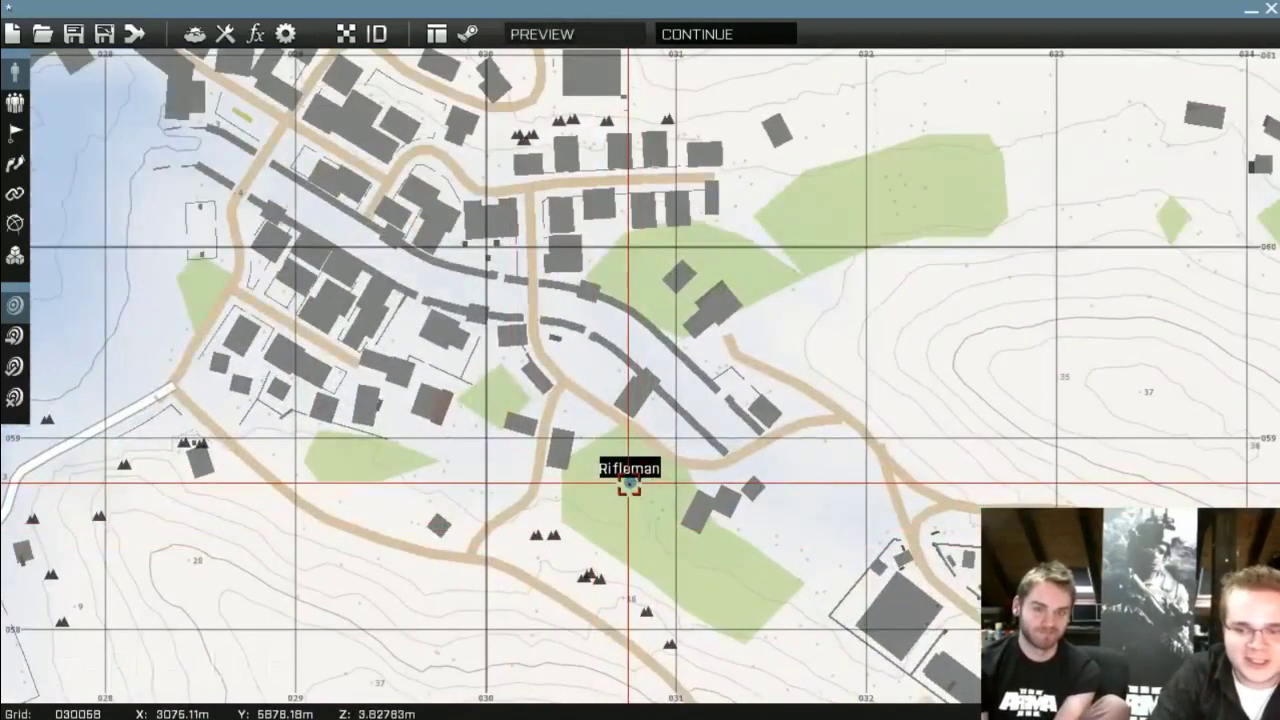
scroll(628, 484, down, 3)
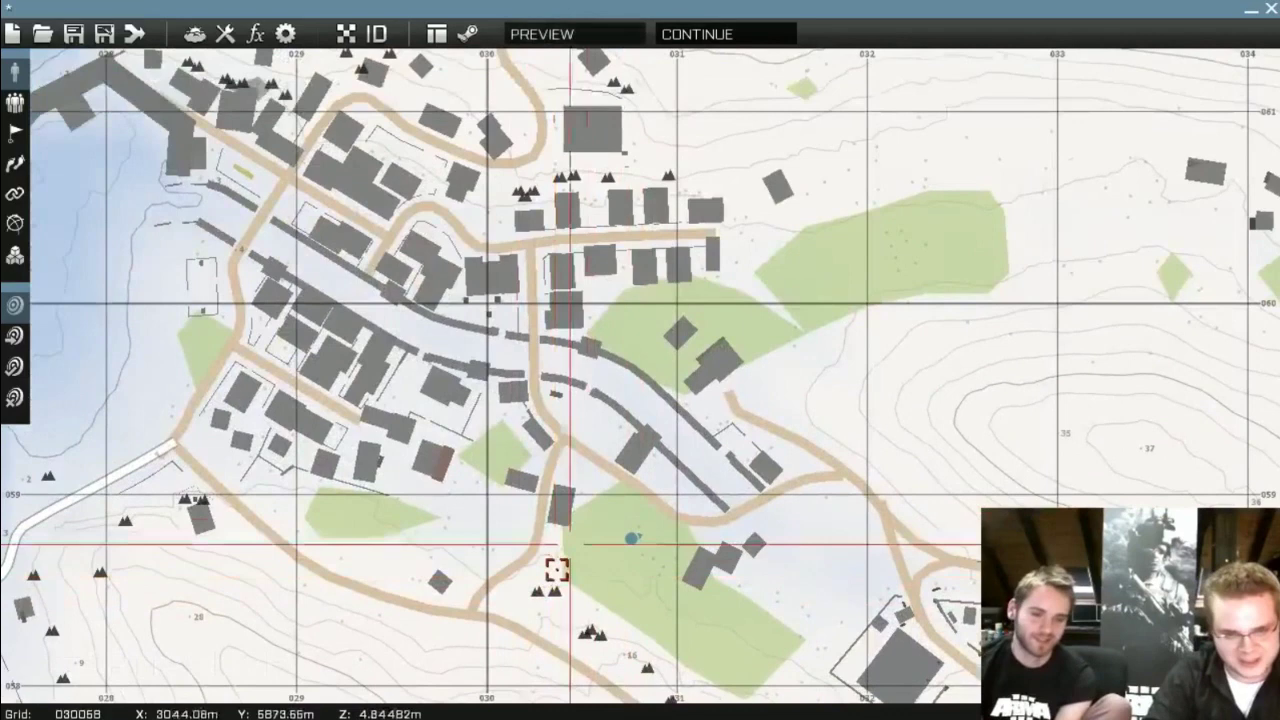
scroll(620, 540, down, 3)
scroll(608, 571, down, 1)
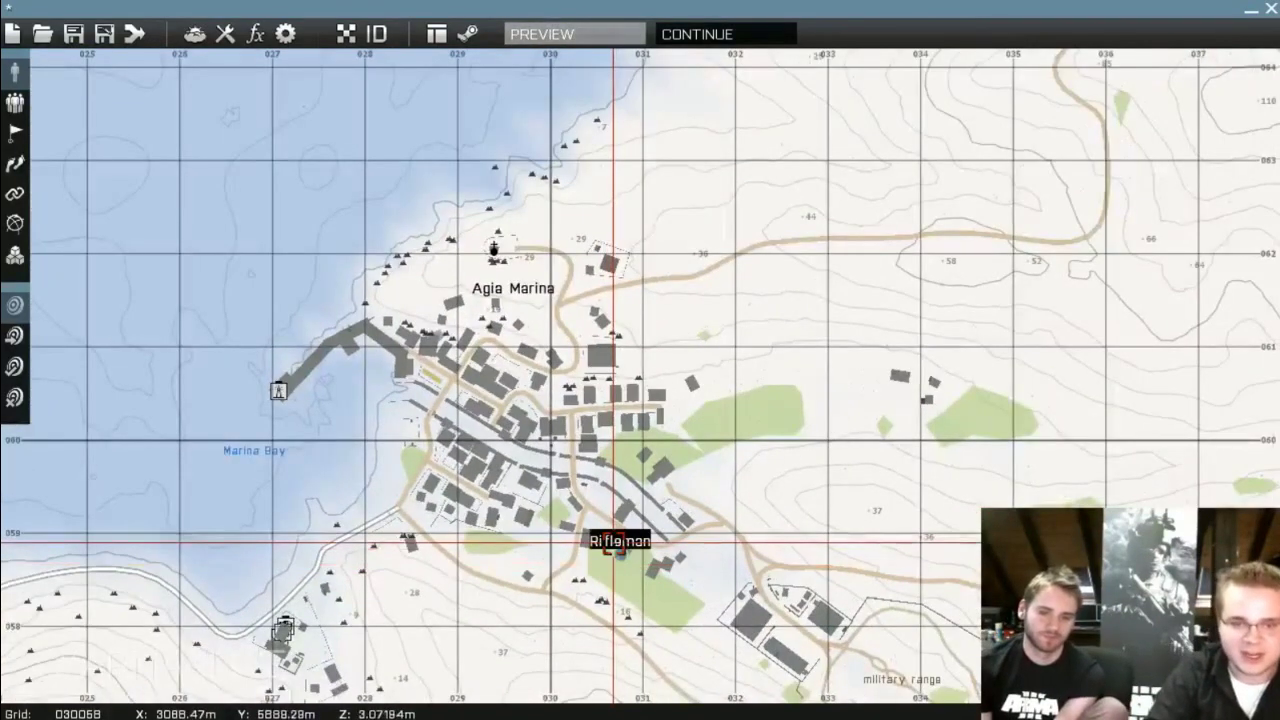
double_click(612, 565)
click(423, 358)
click(800, 569)
scroll(660, 558, up, 10)
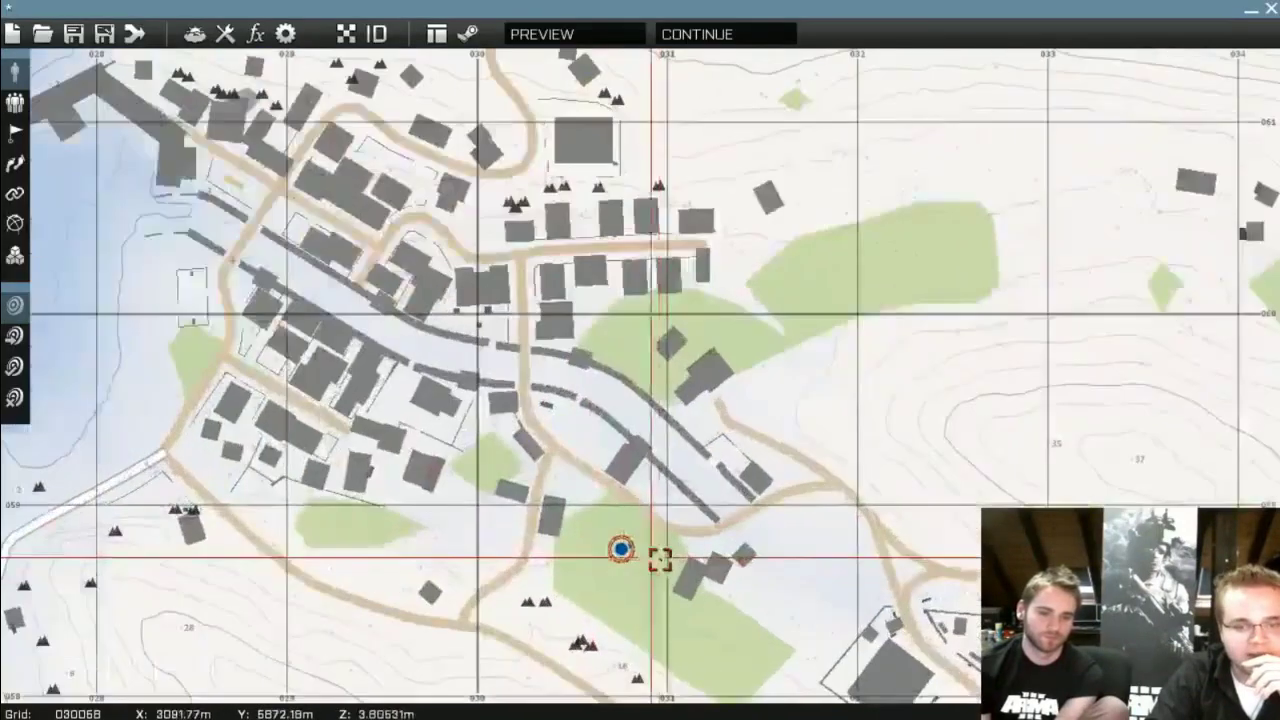
scroll(570, 550, up, 3)
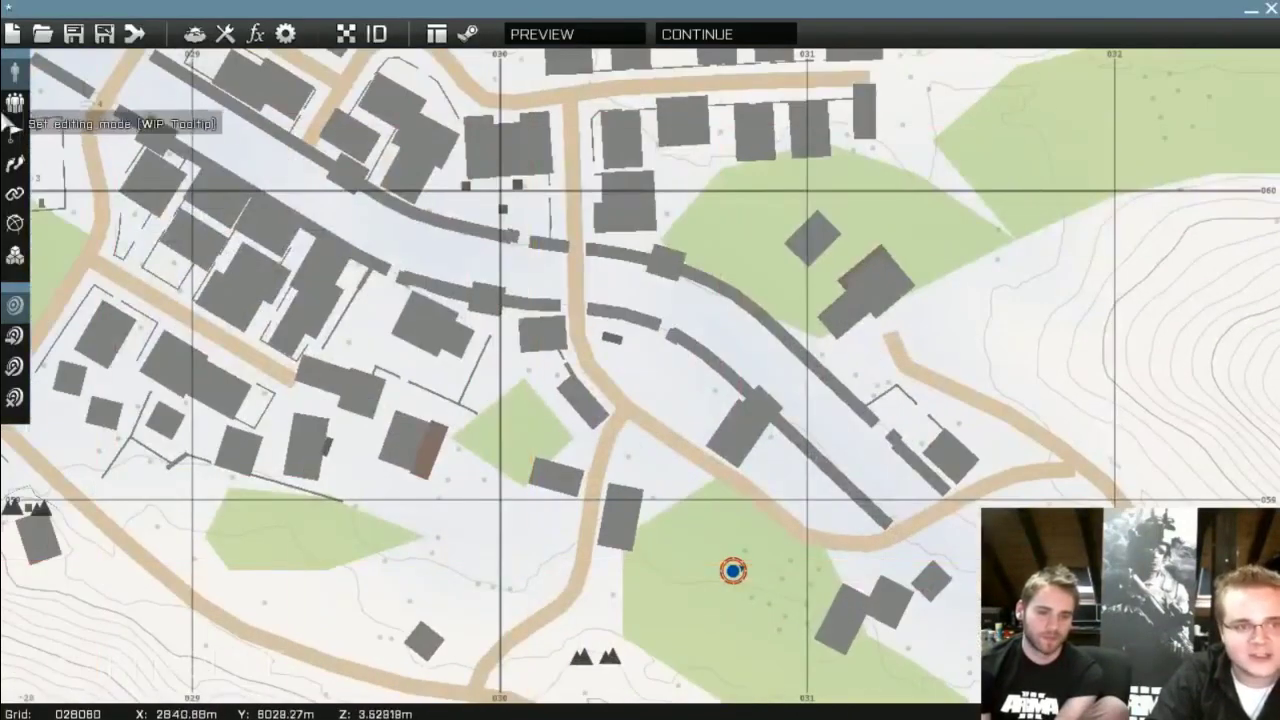
scroll(430, 410, down, 3)
scroll(420, 418, up, 3)
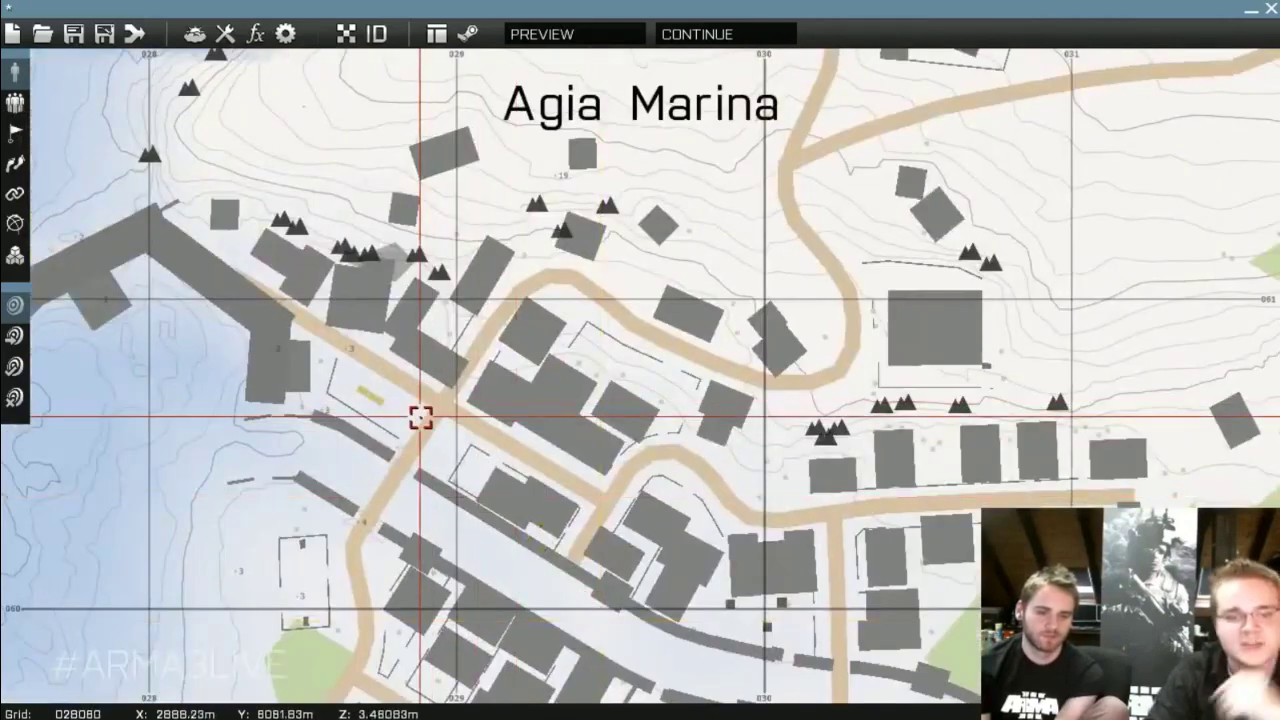
scroll(420, 418, up, 5)
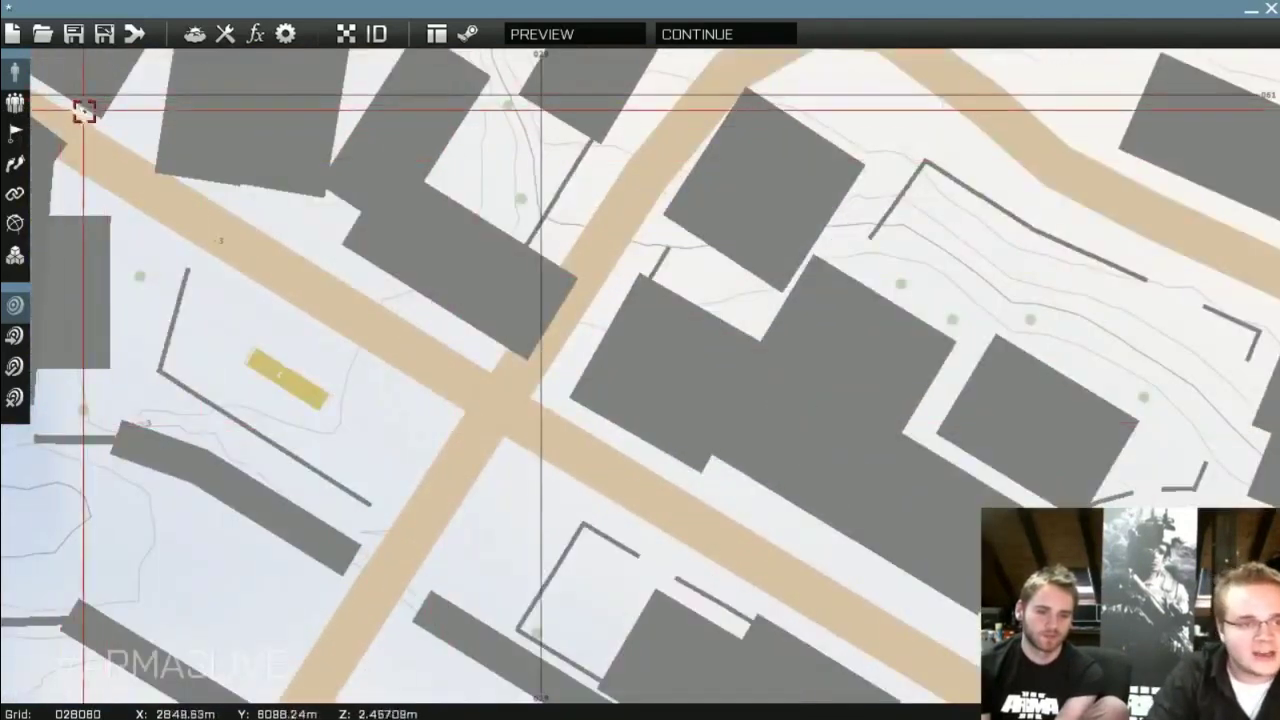
click(15, 103)
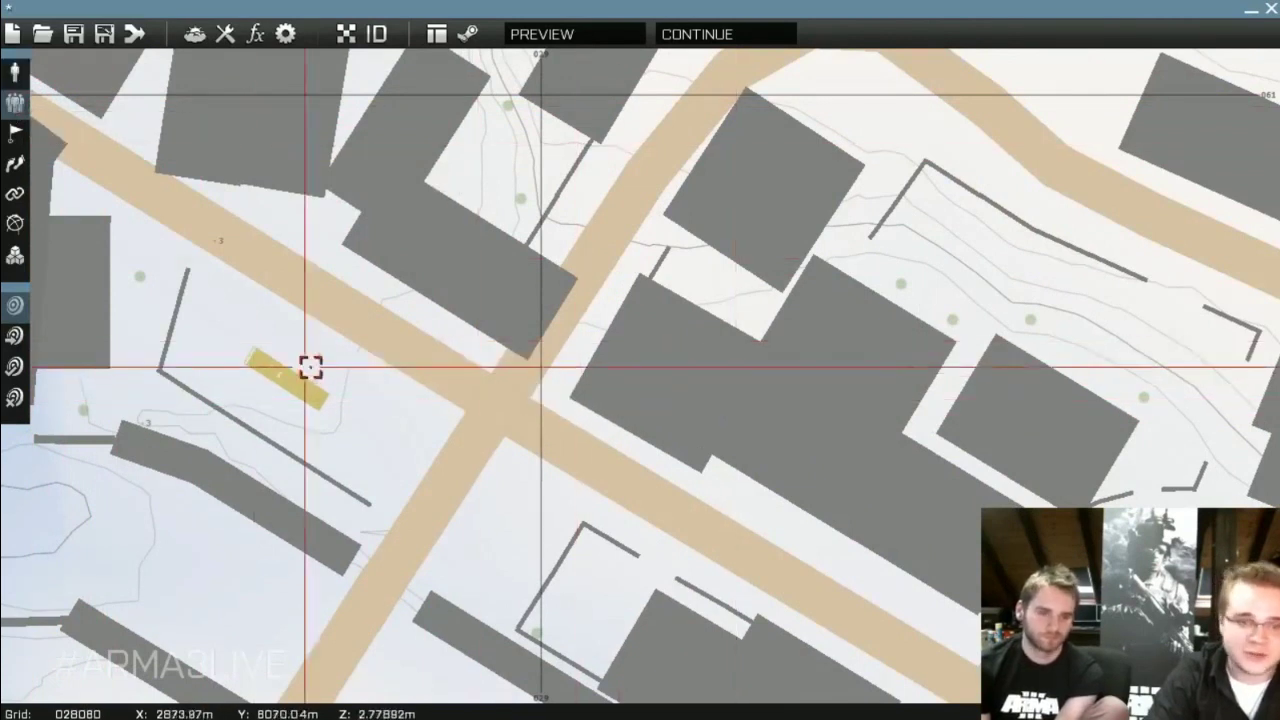
double_click(386, 426)
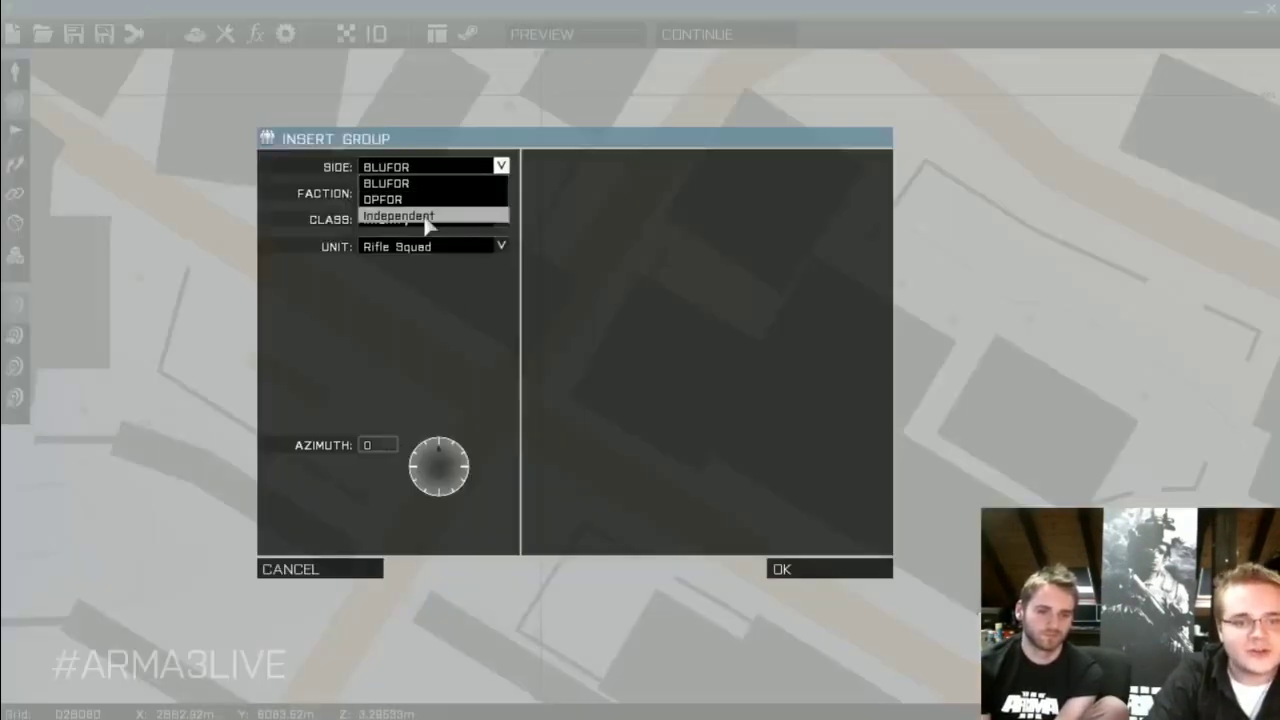
click(345, 568)
scroll(394, 429, up, 3)
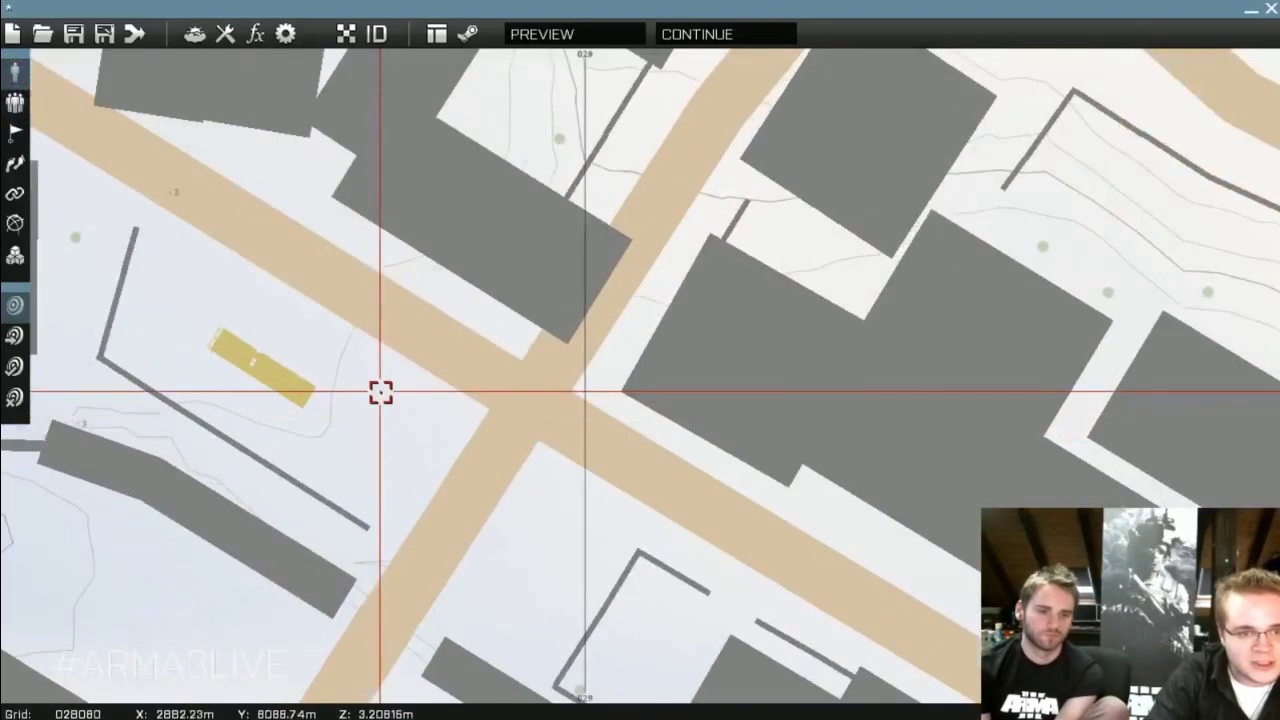
Insert an Independent Green Army Autorifleman from the Men class as the player unit, between the HEMTT Transport and the crossroads
double_click(380, 392)
click(436, 170)
click(447, 212)
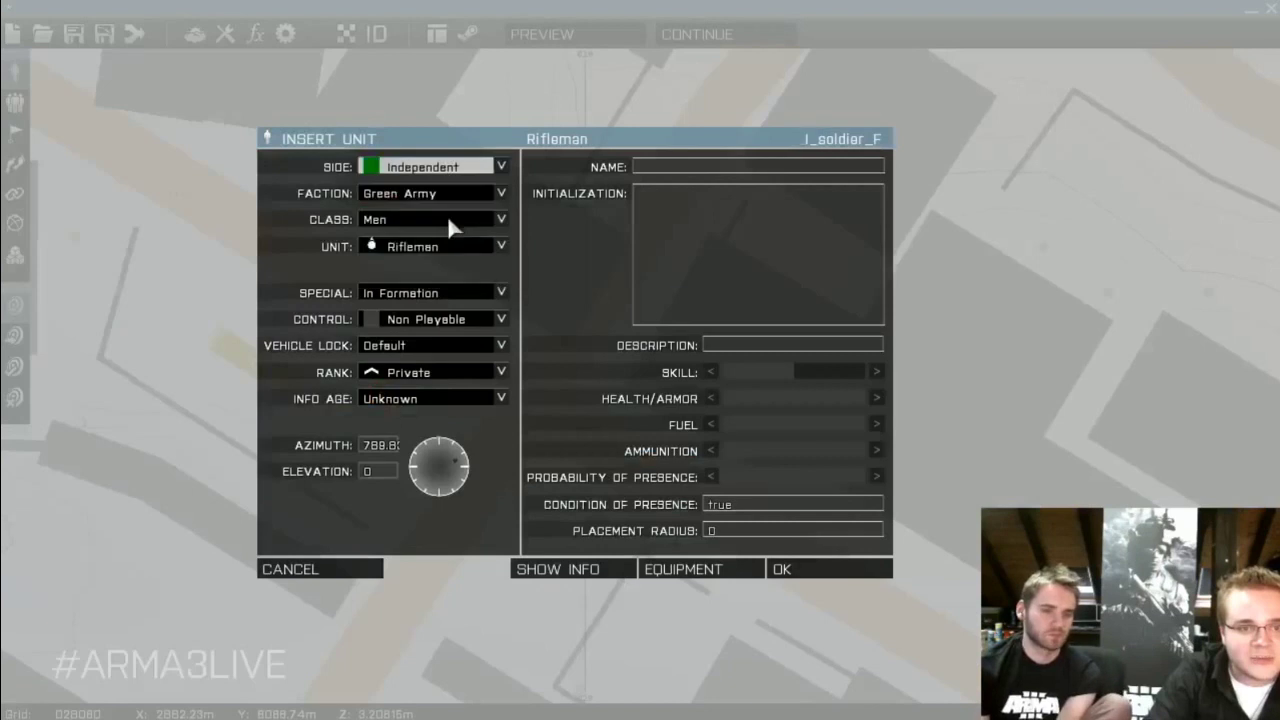
click(453, 250)
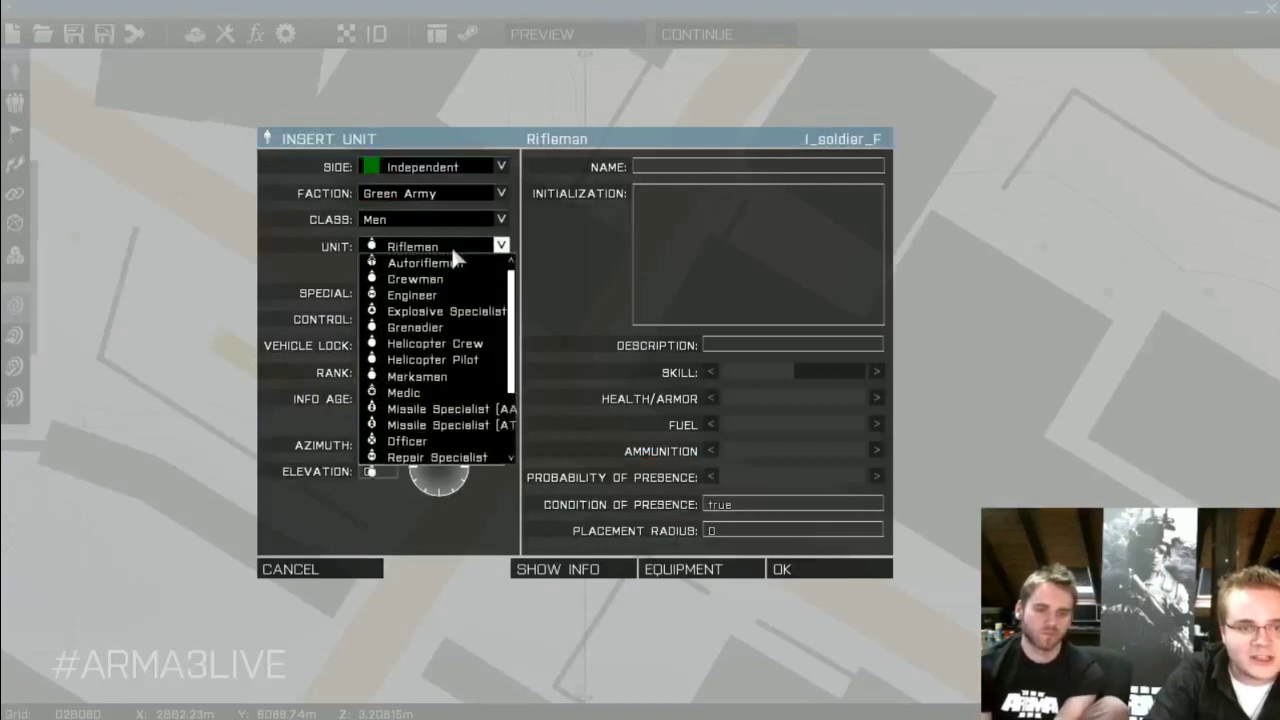
click(455, 263)
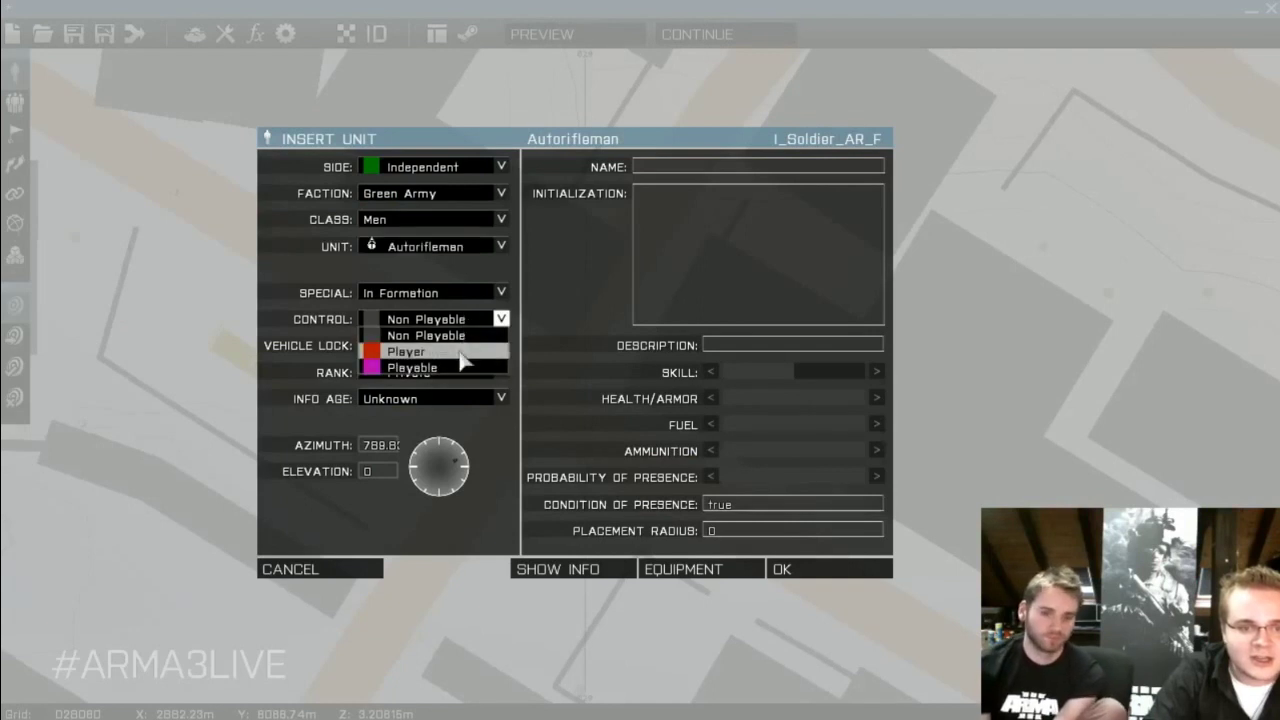
click(440, 352)
click(813, 577)
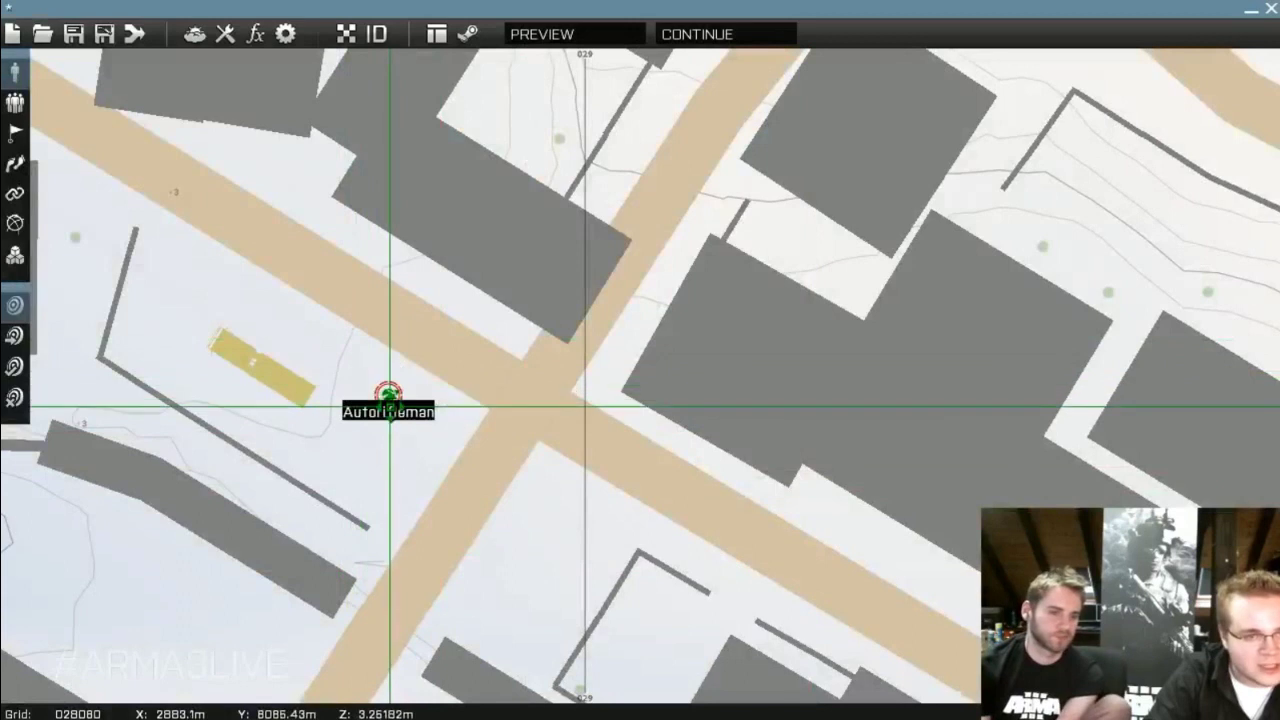
Move the player Autorifleman to just north of the HEMTT Transport and check its unit settings
scroll(546, 560, up, 2)
drag(462, 476, 425, 474)
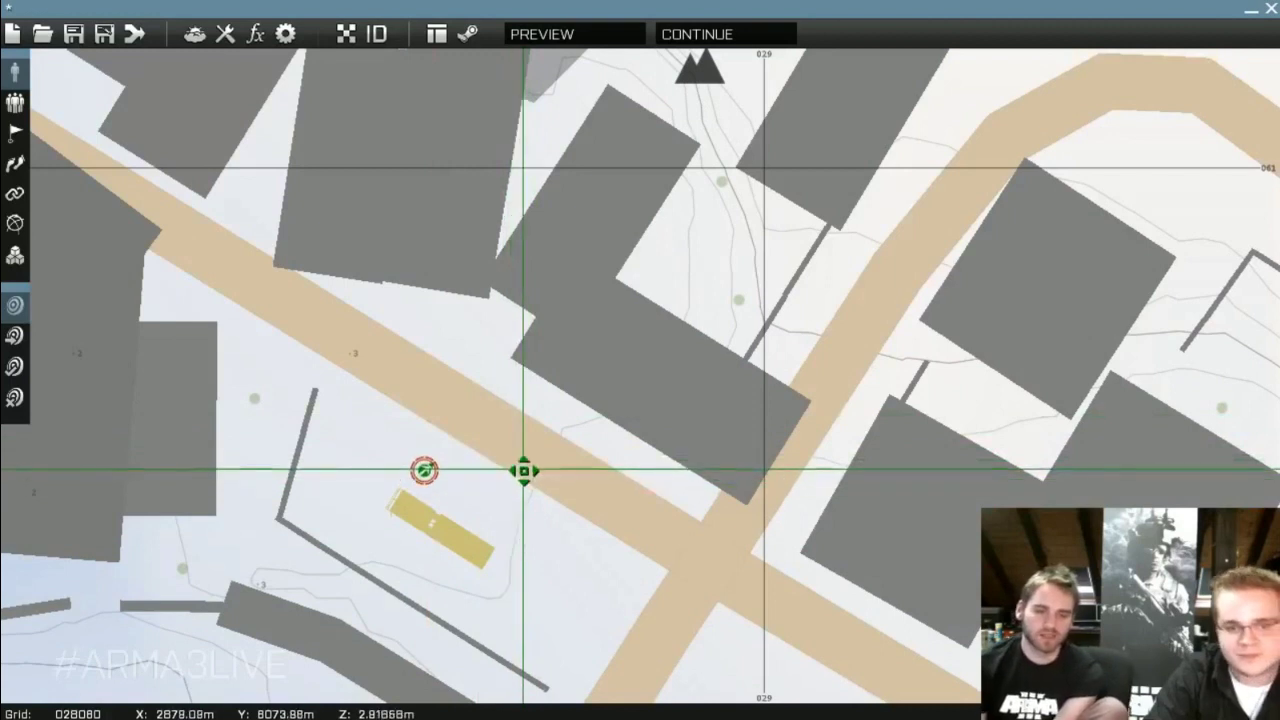
double_click(425, 482)
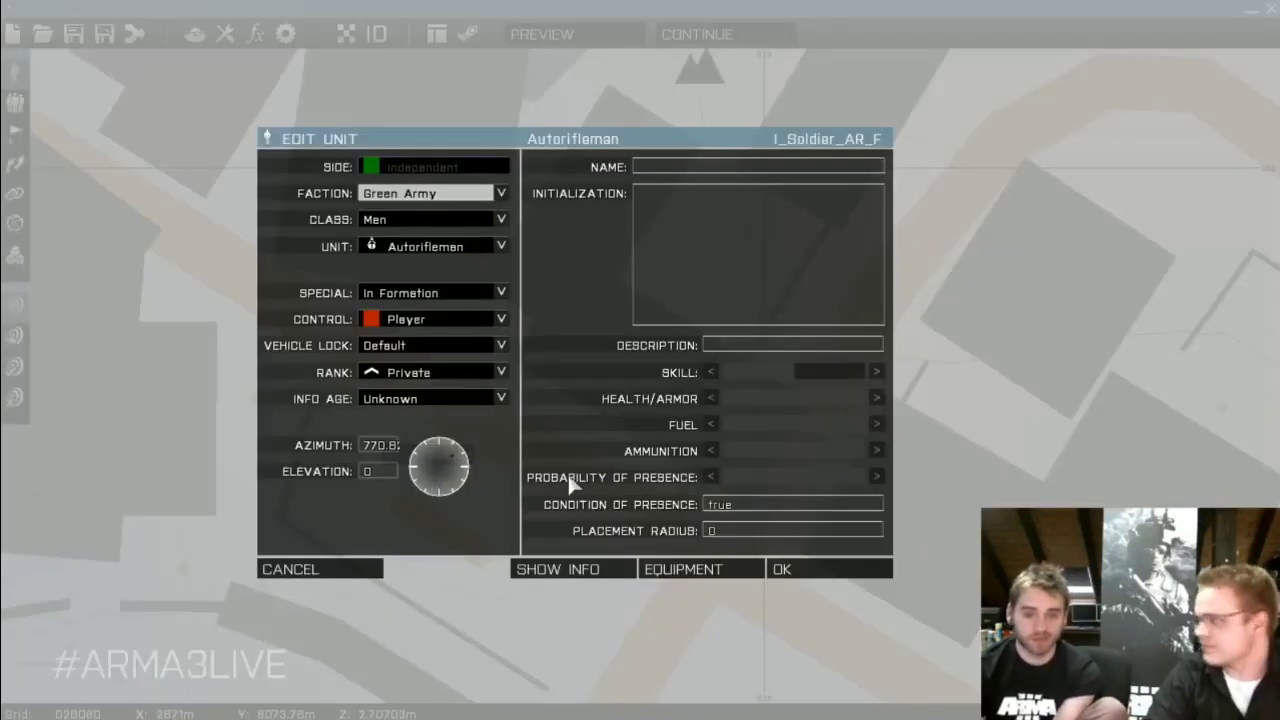
click(828, 572)
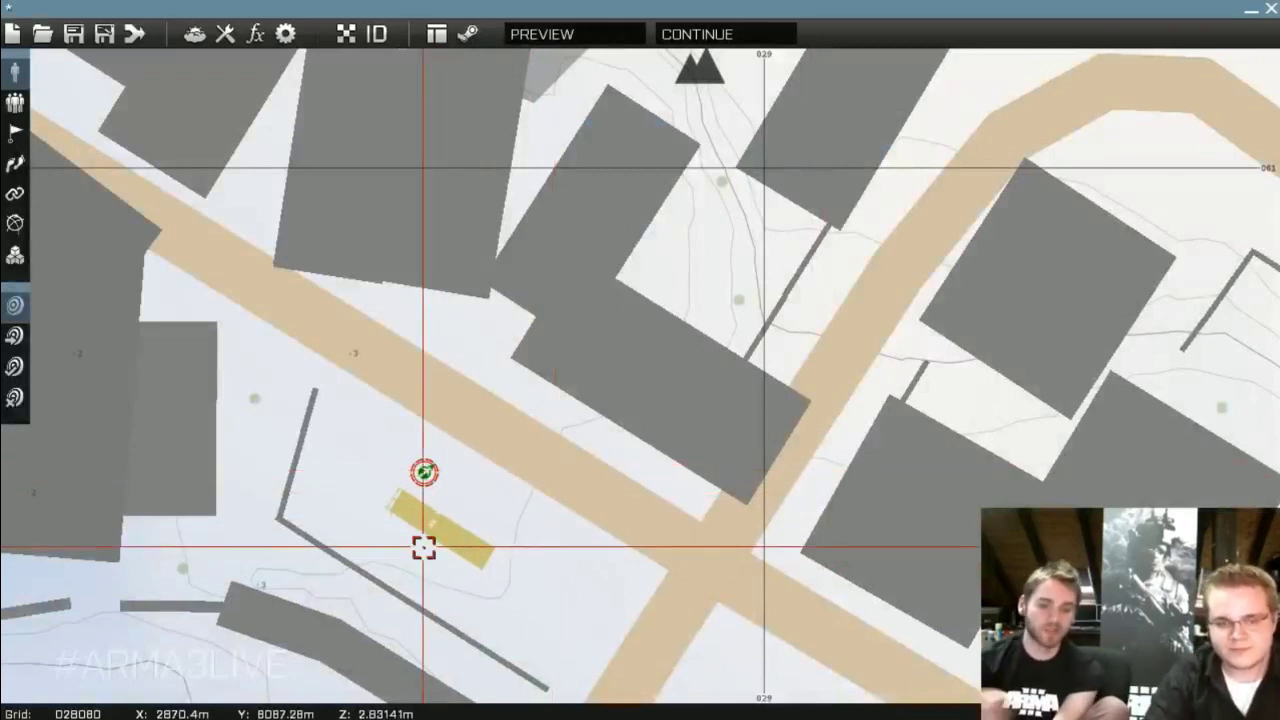
scroll(437, 538, down, 3)
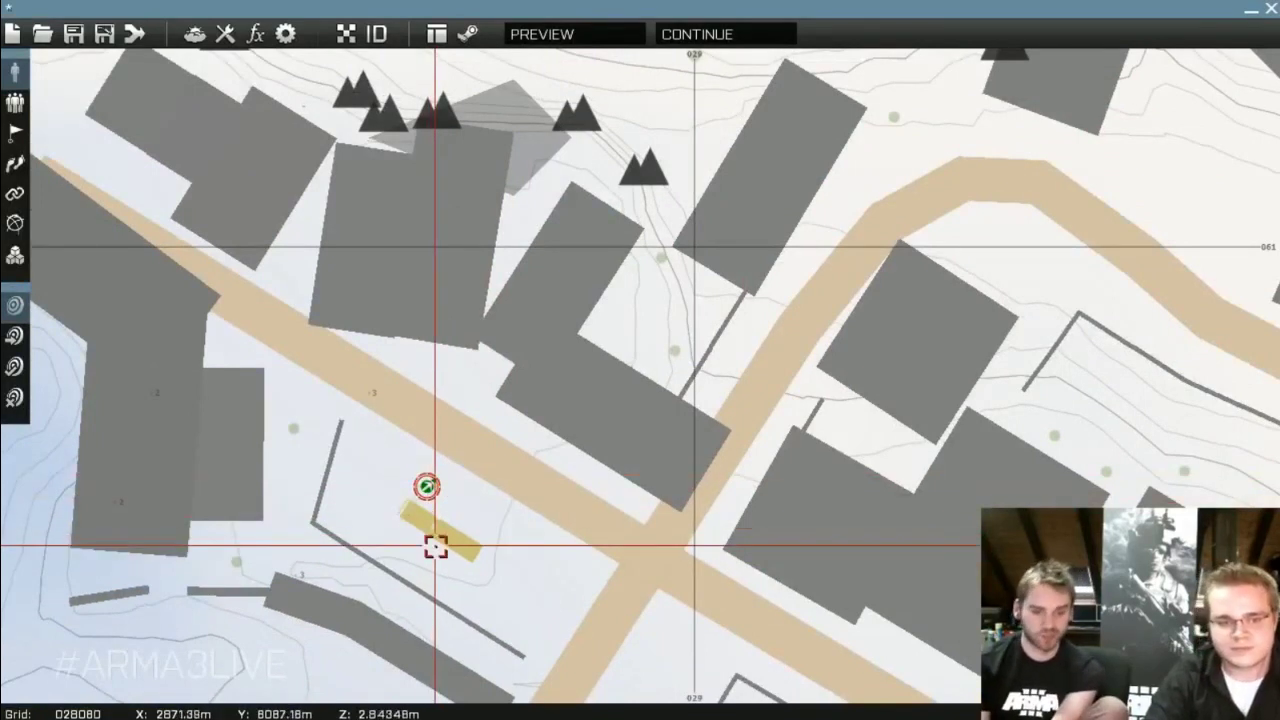
scroll(440, 530, up, 3)
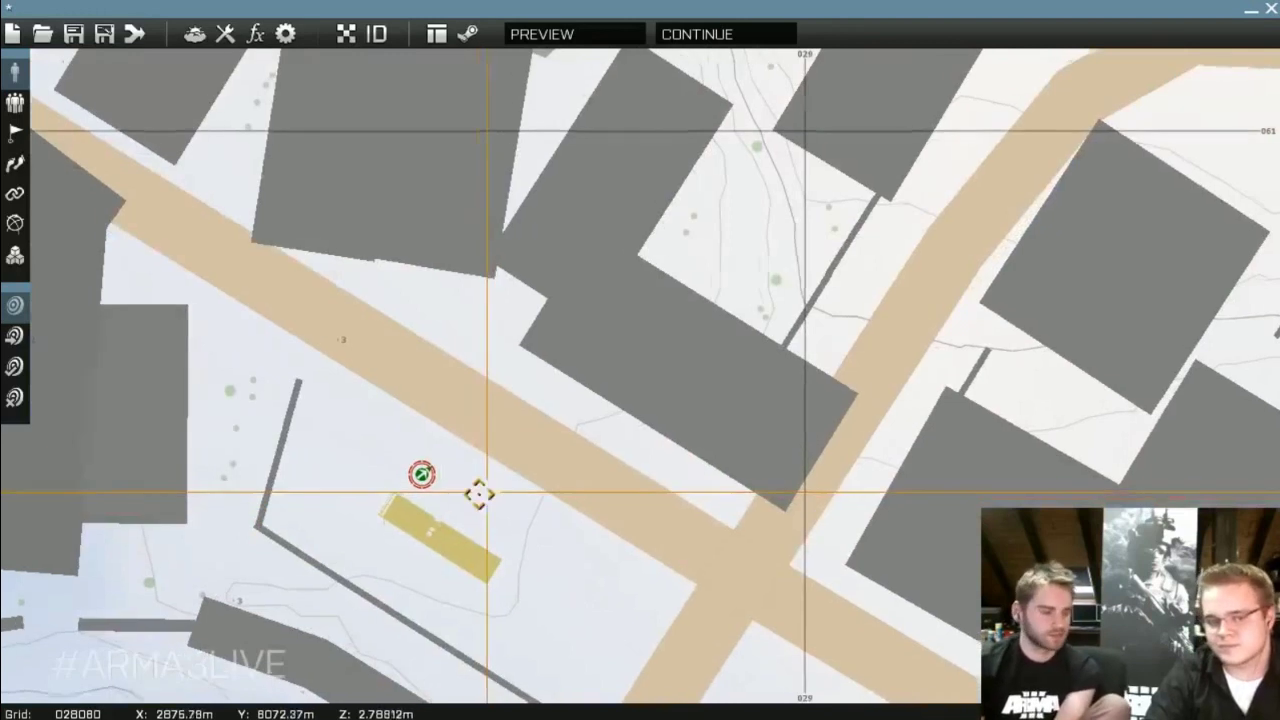
scroll(477, 488, up, 3)
scroll(468, 463, down, 5)
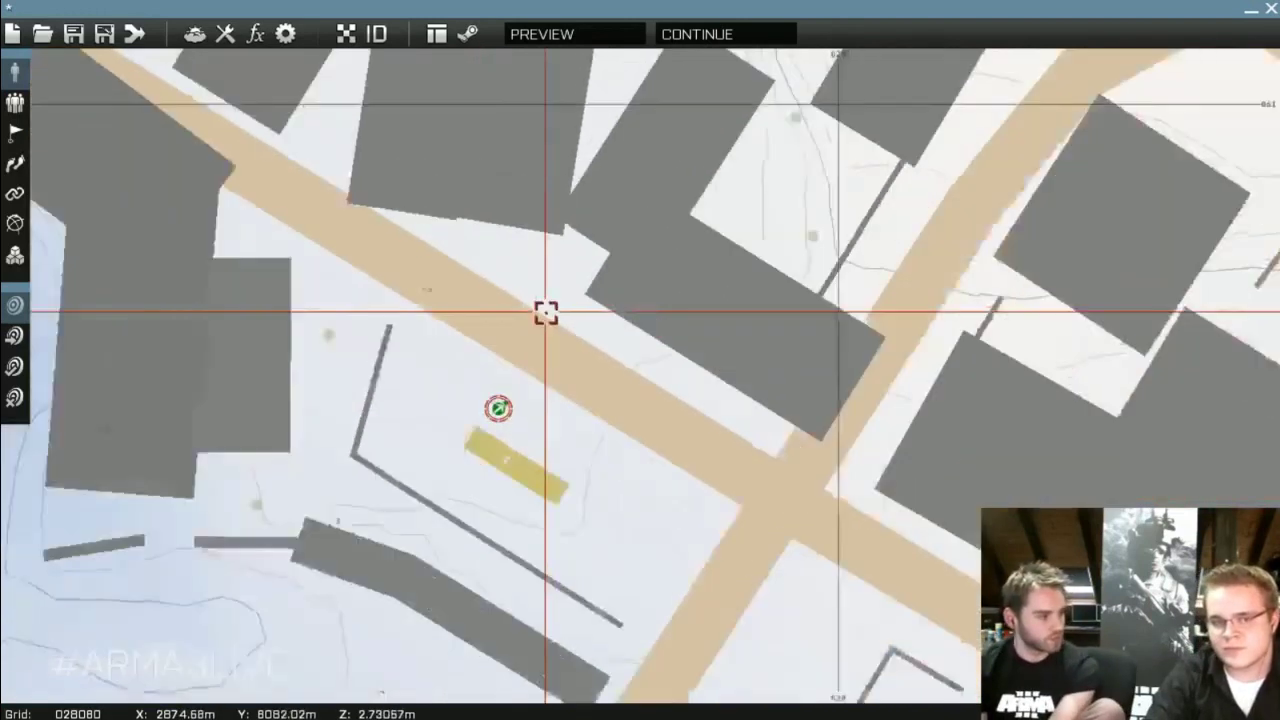
scroll(550, 402, down, 2)
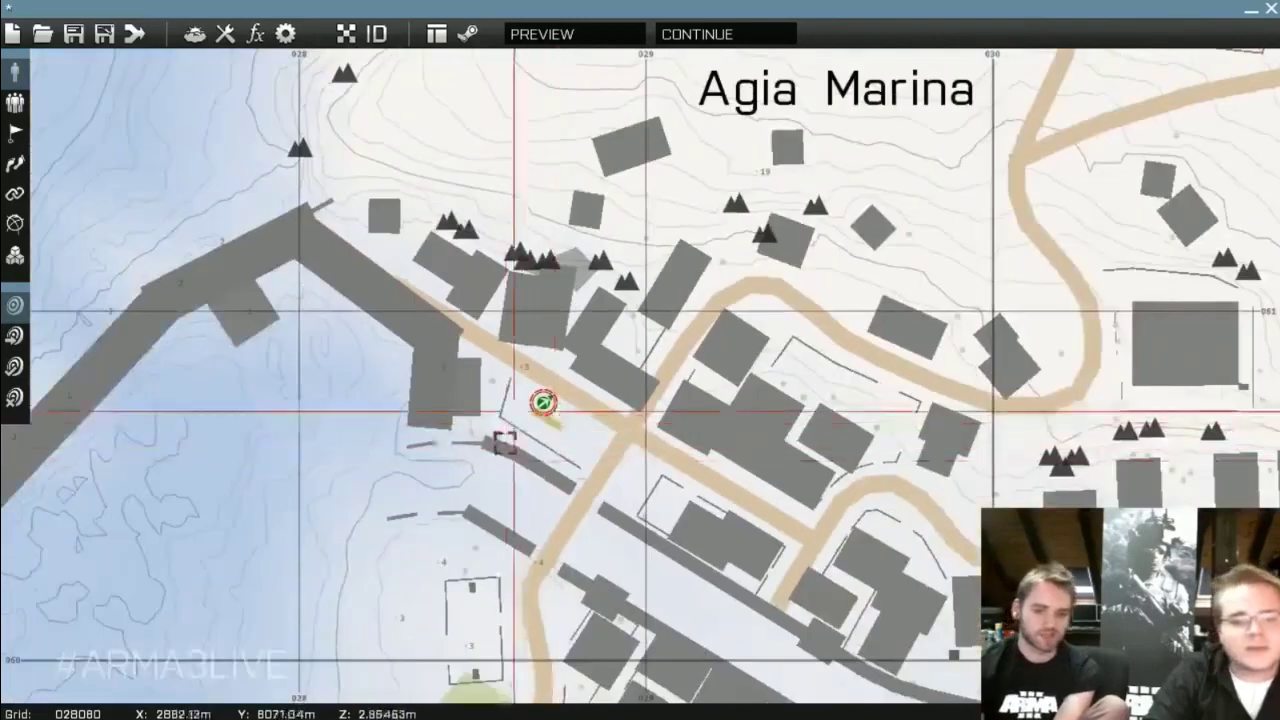
scroll(545, 400, up, 6)
scroll(374, 420, down, 5)
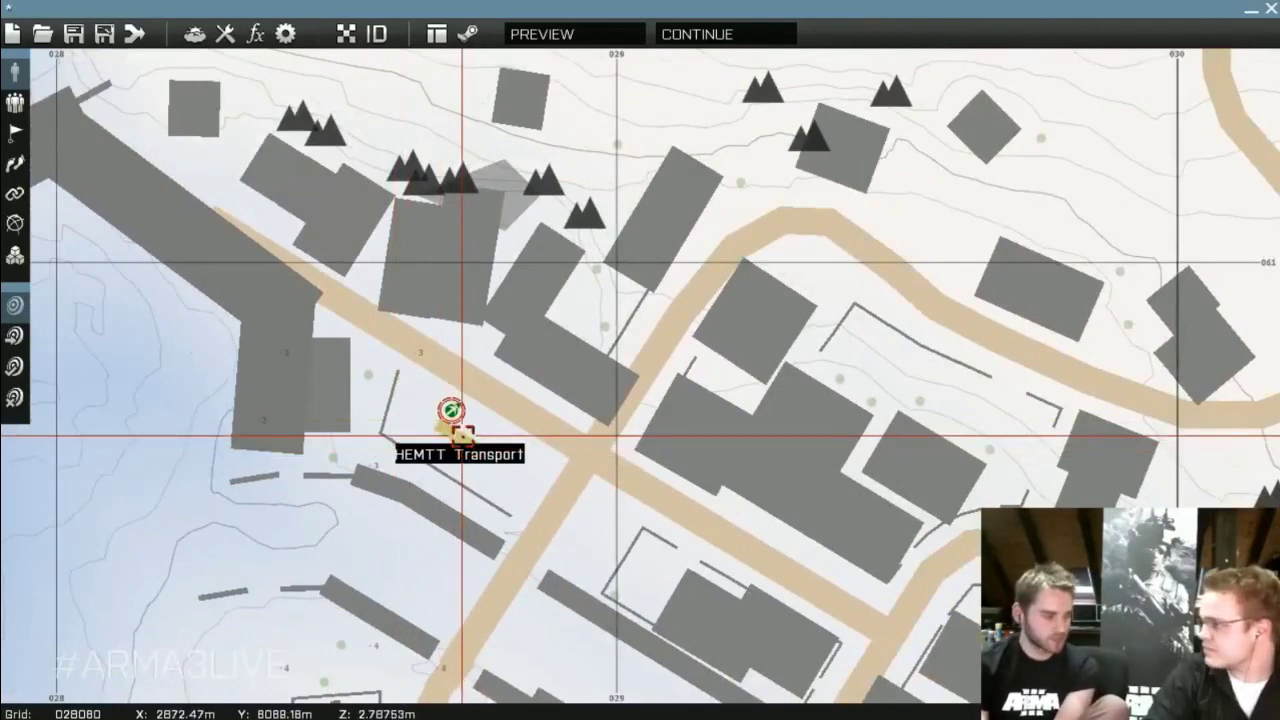
scroll(461, 438, down, 4)
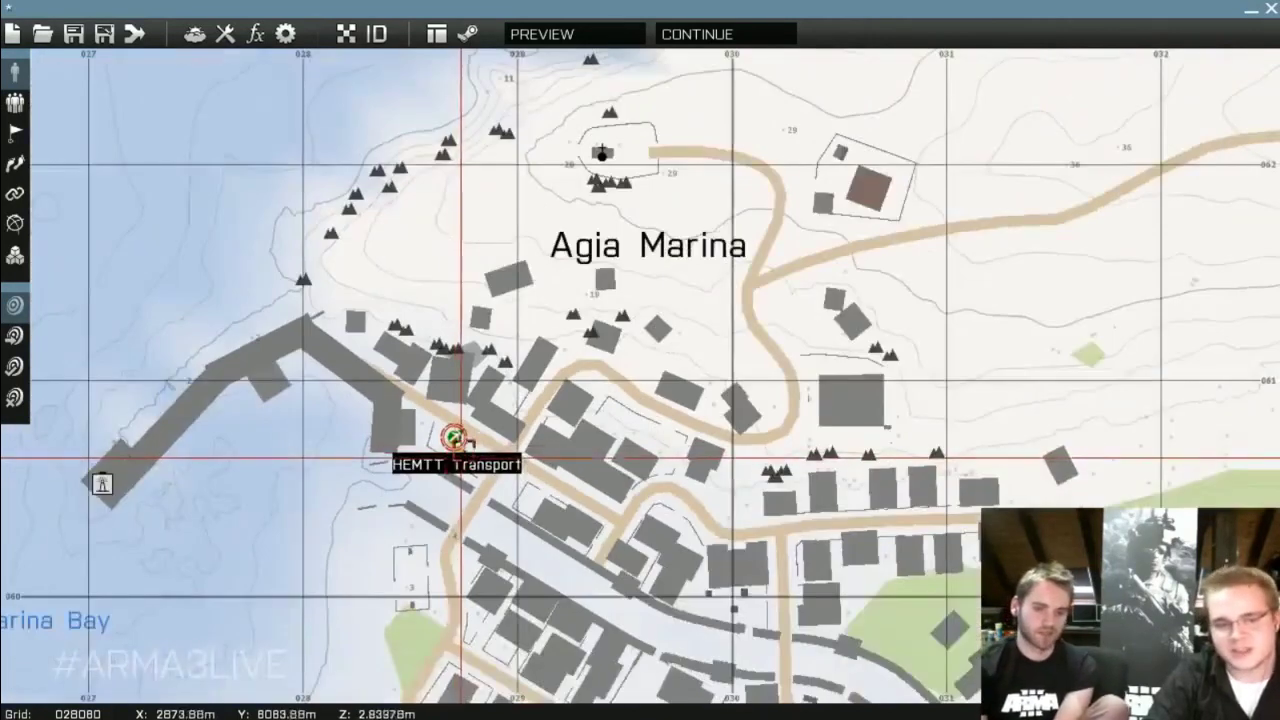
scroll(543, 466, up, 4)
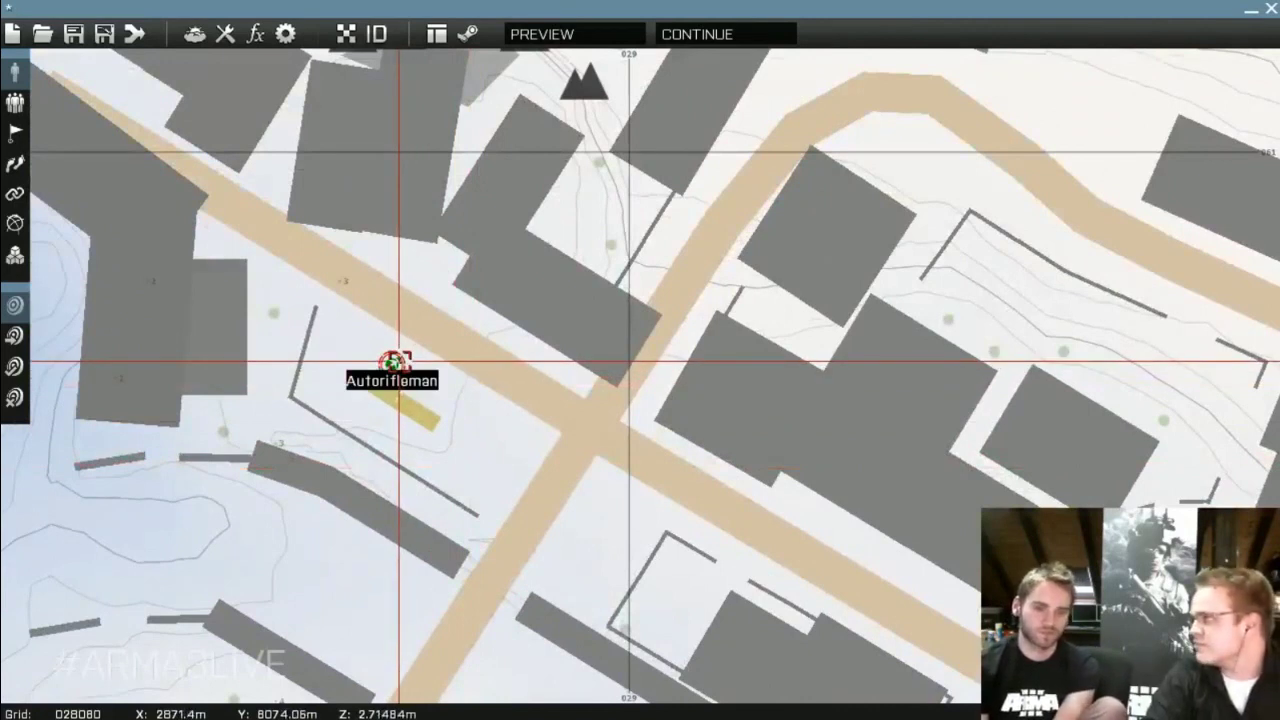
scroll(530, 366, up, 1)
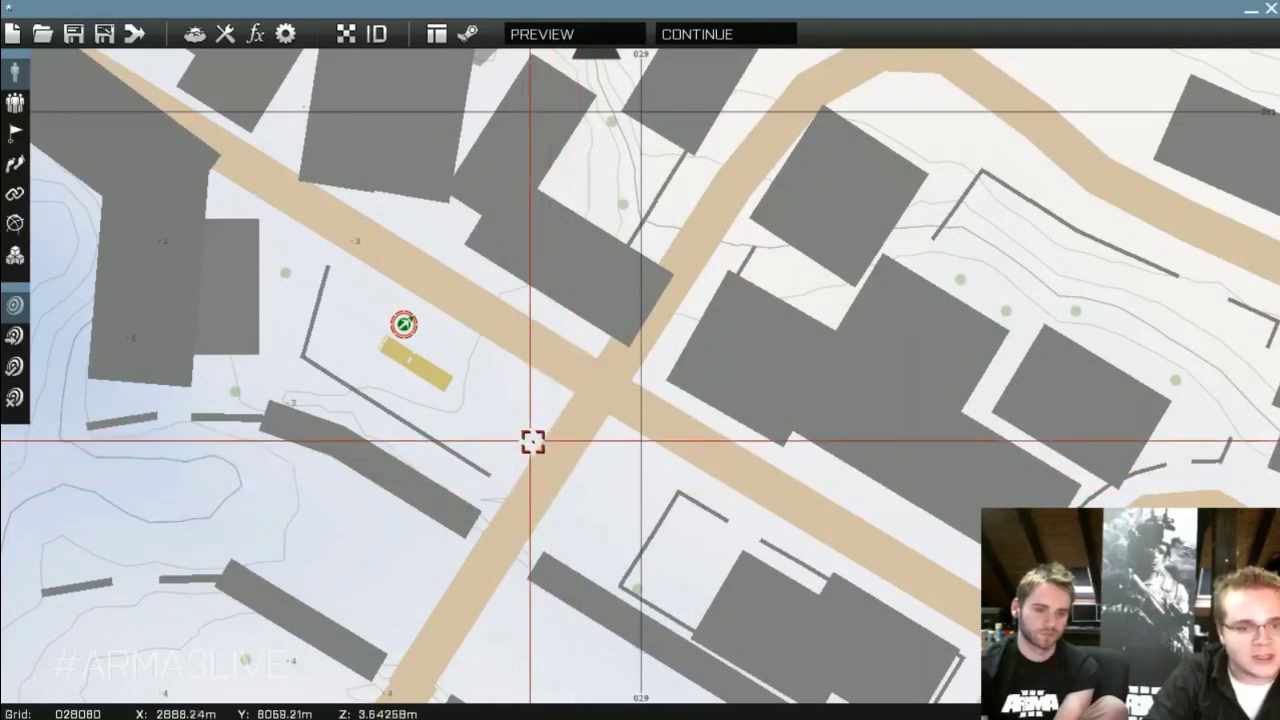
Insert a non-playable Independent Green Army Grenadier with azimuth 0 beside the road just southwest of the crossroads
double_click(531, 443)
click(442, 250)
scroll(460, 417, down, 3)
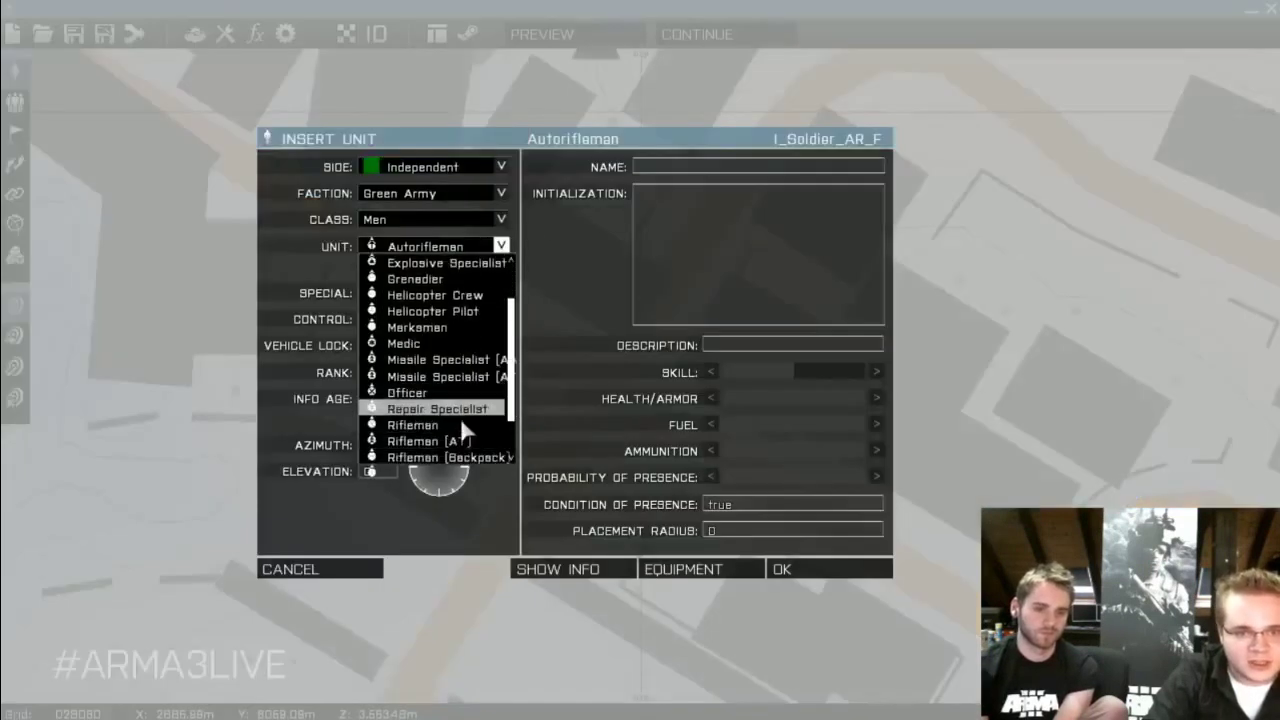
scroll(458, 440, up, 3)
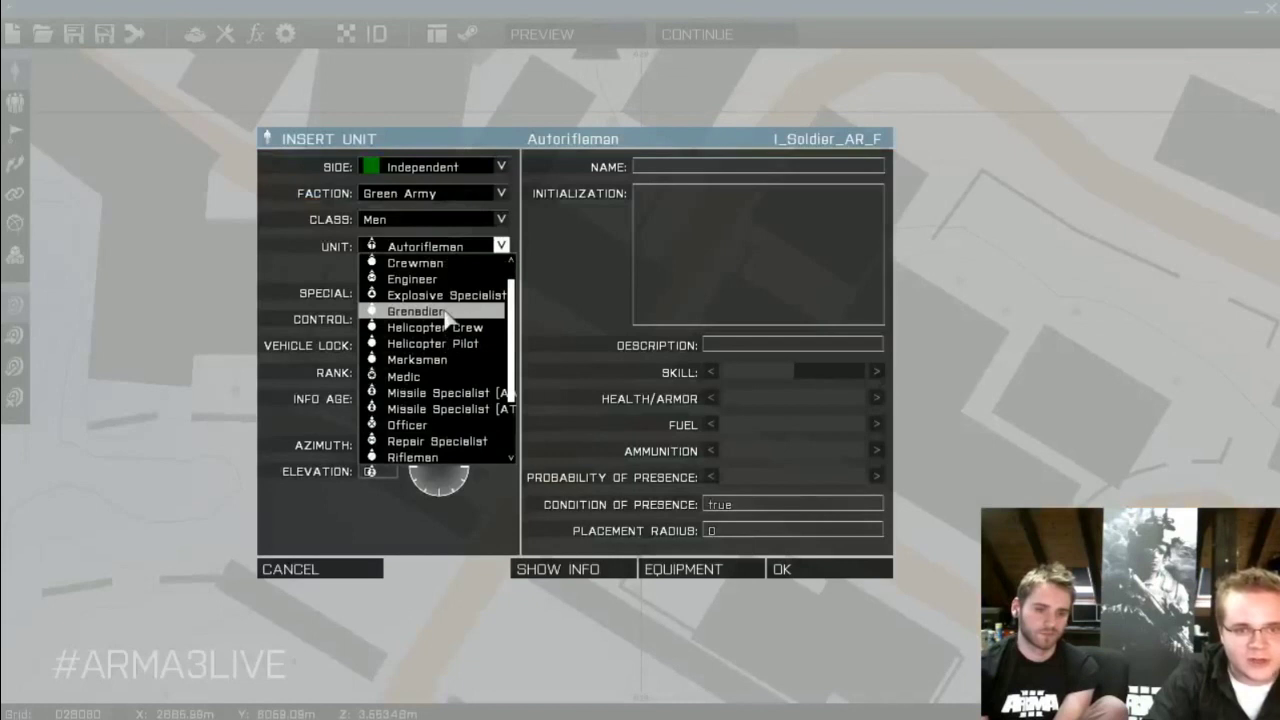
click(450, 306)
click(441, 442)
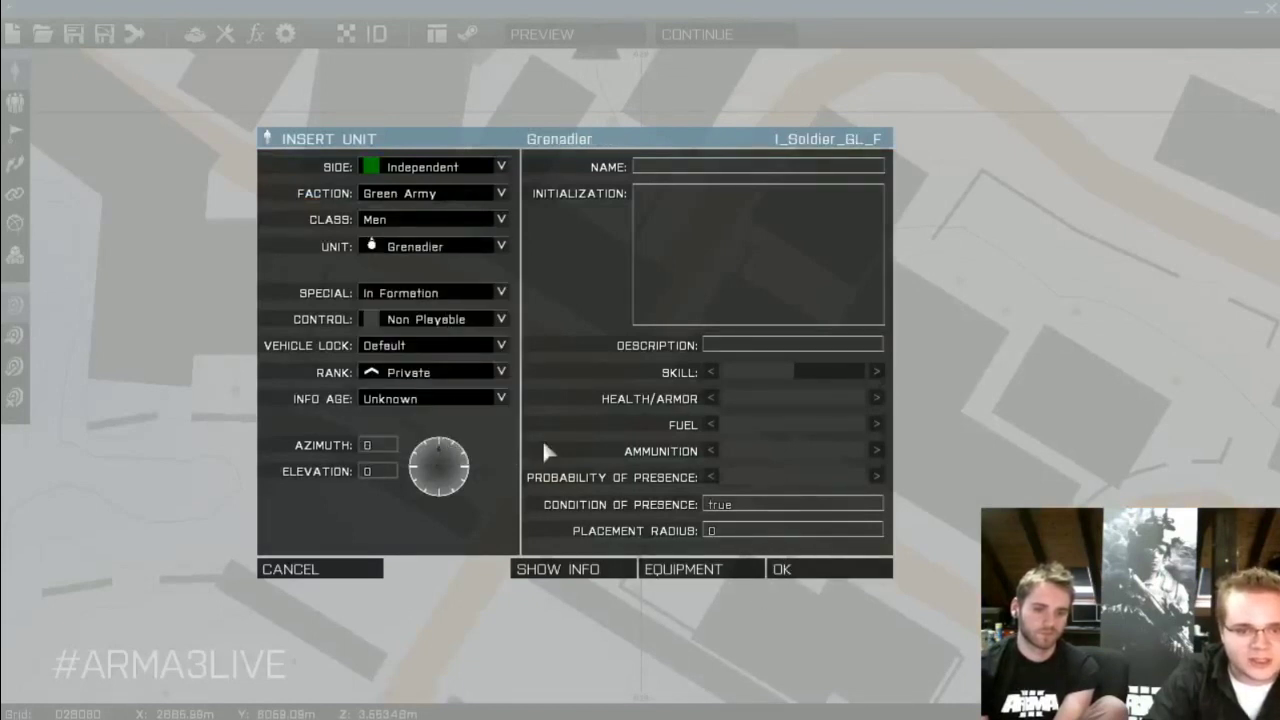
click(814, 569)
Separate the Grenadier from the Autorifleman's group in group mode and switch to waypoint mode
click(15, 104)
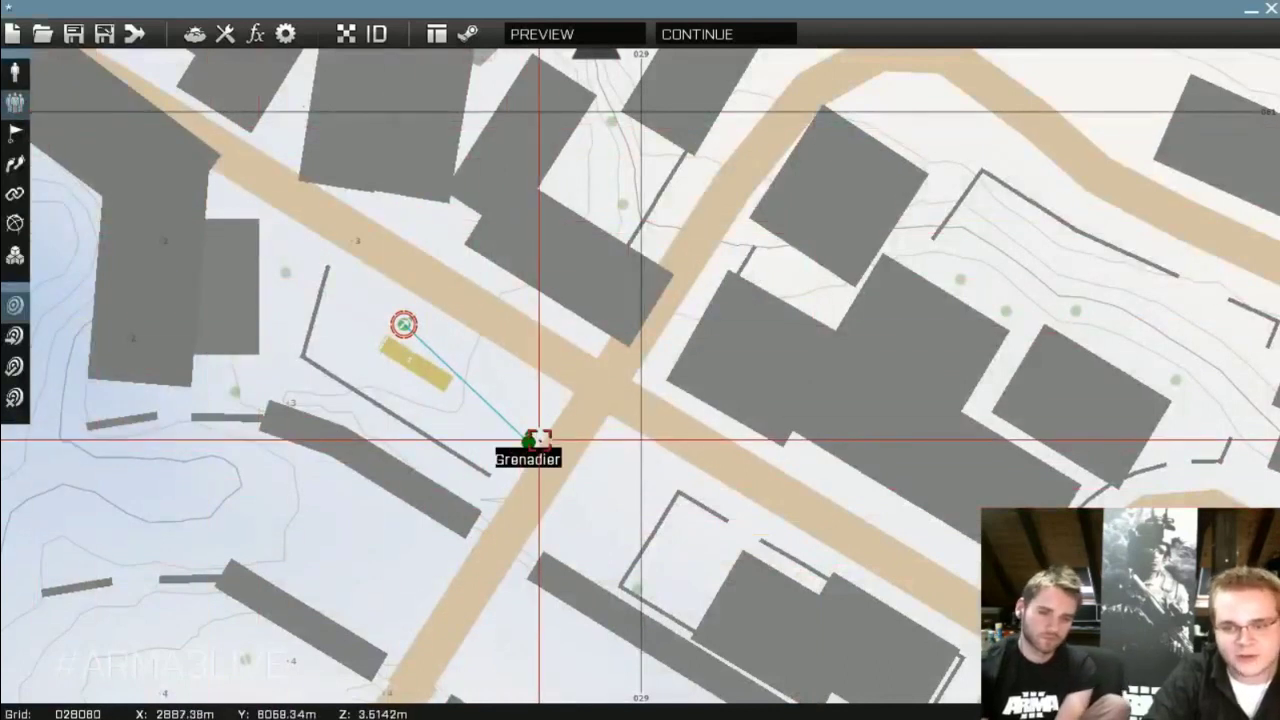
click(591, 394)
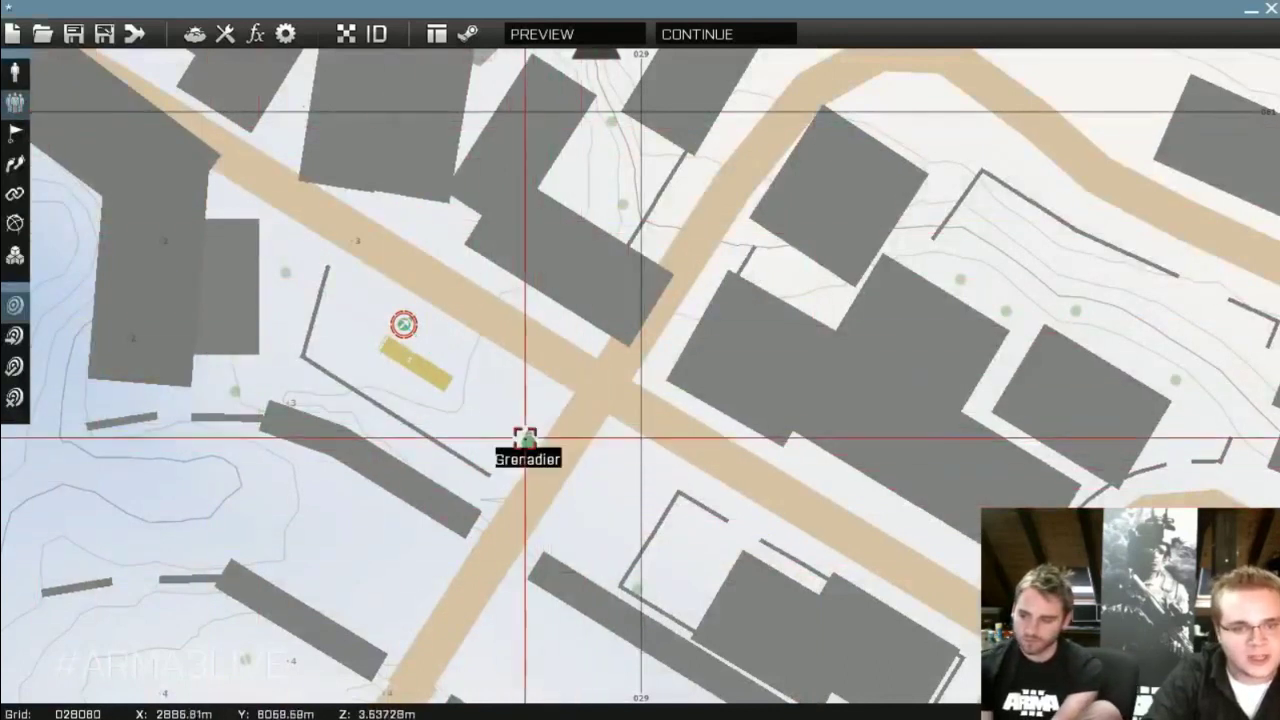
click(15, 162)
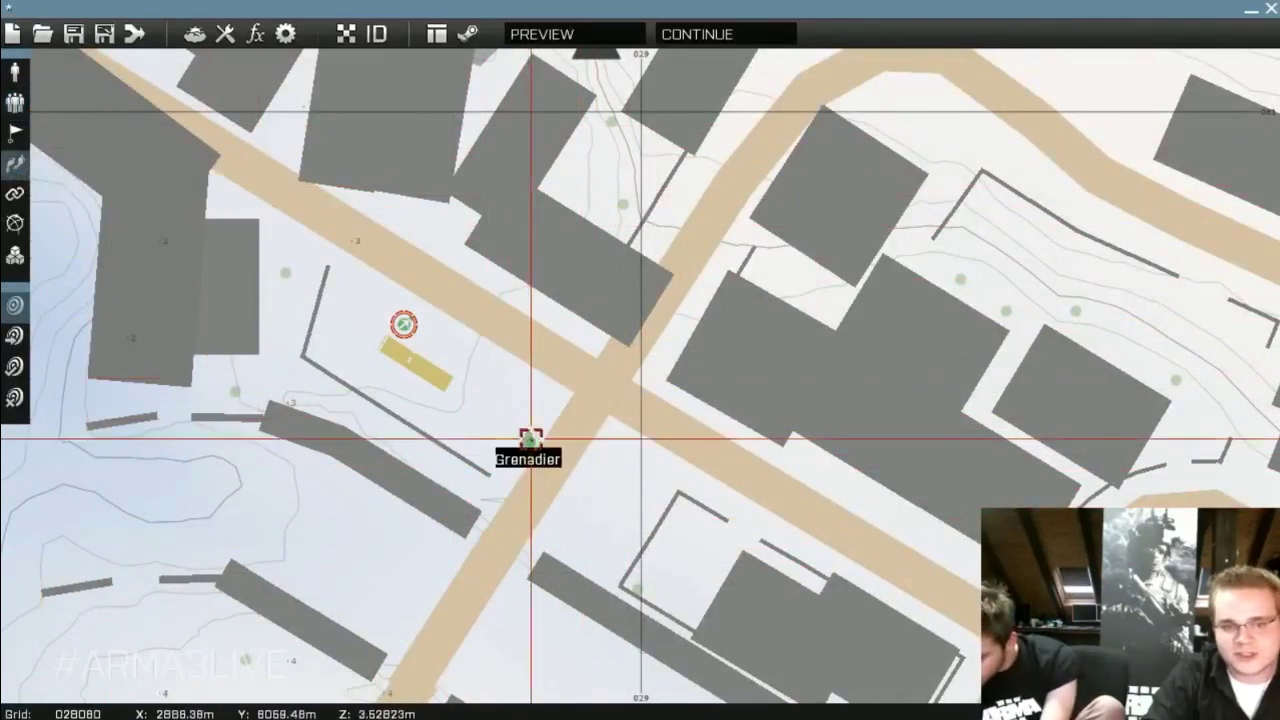
Move the Grenadier slightly east, closer to the road just southwest of the crossroads
scroll(531, 439, down, 5)
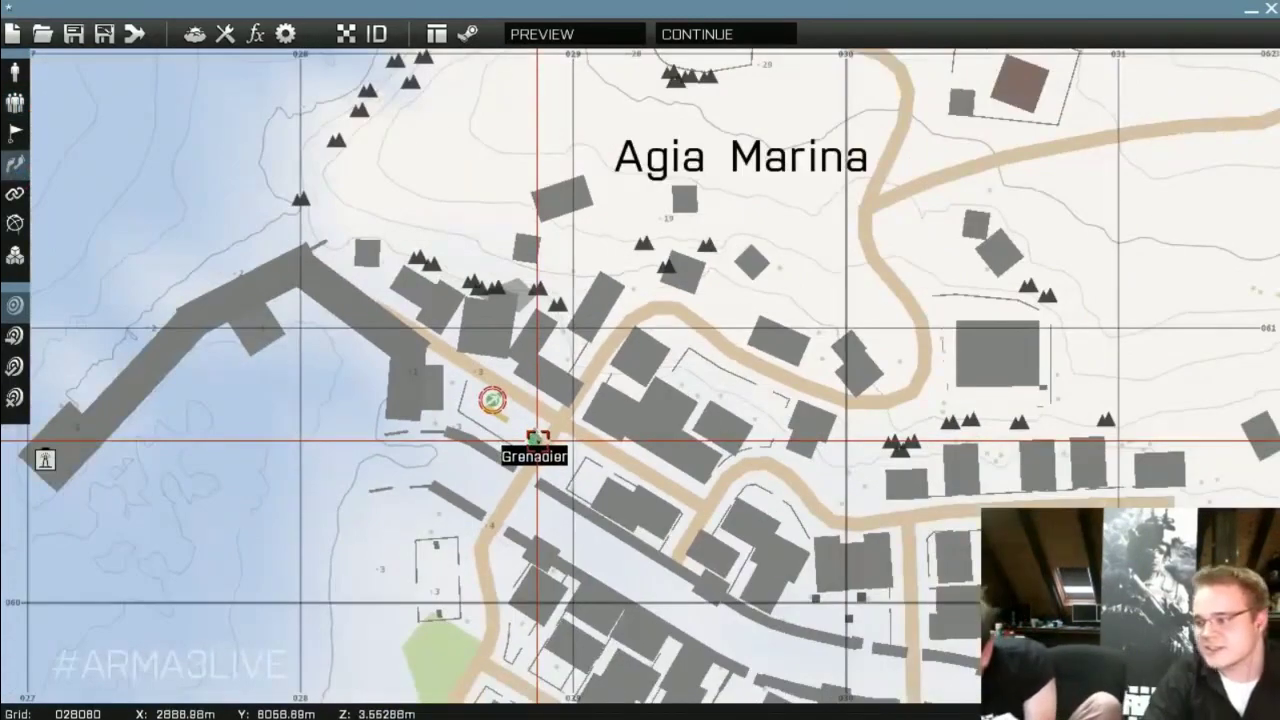
scroll(520, 450, down, 3)
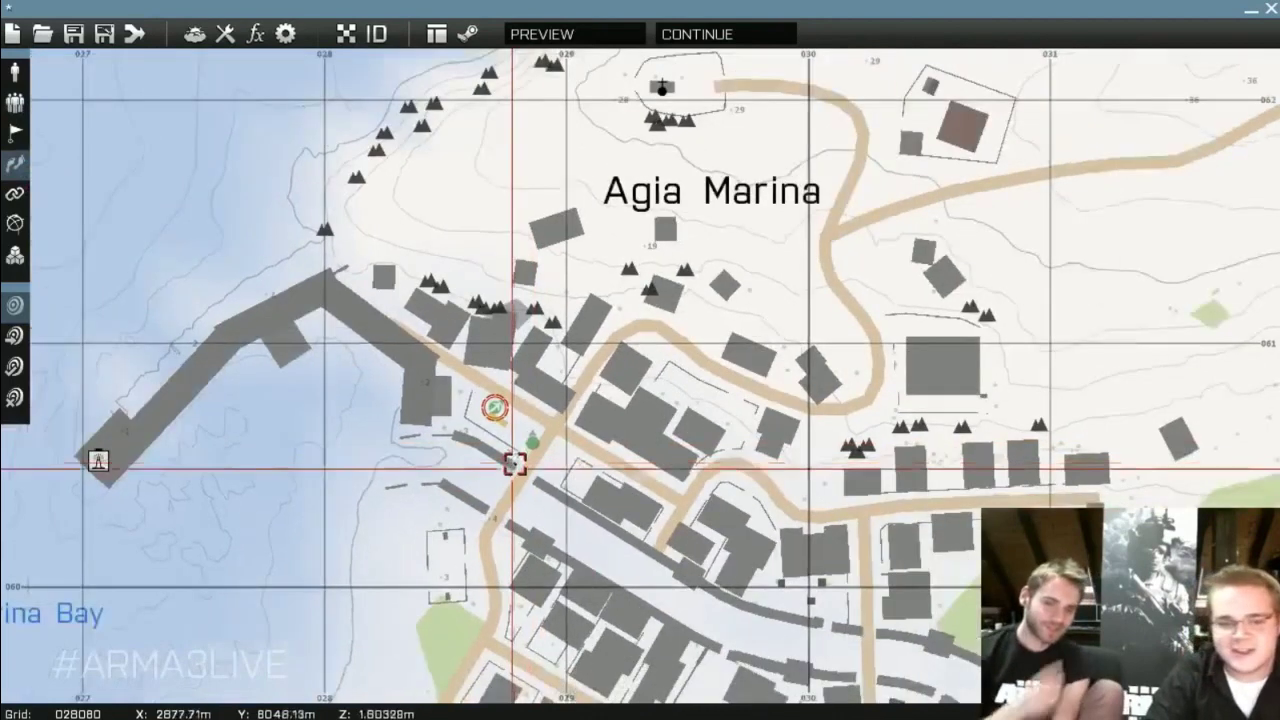
scroll(533, 447, up, 5)
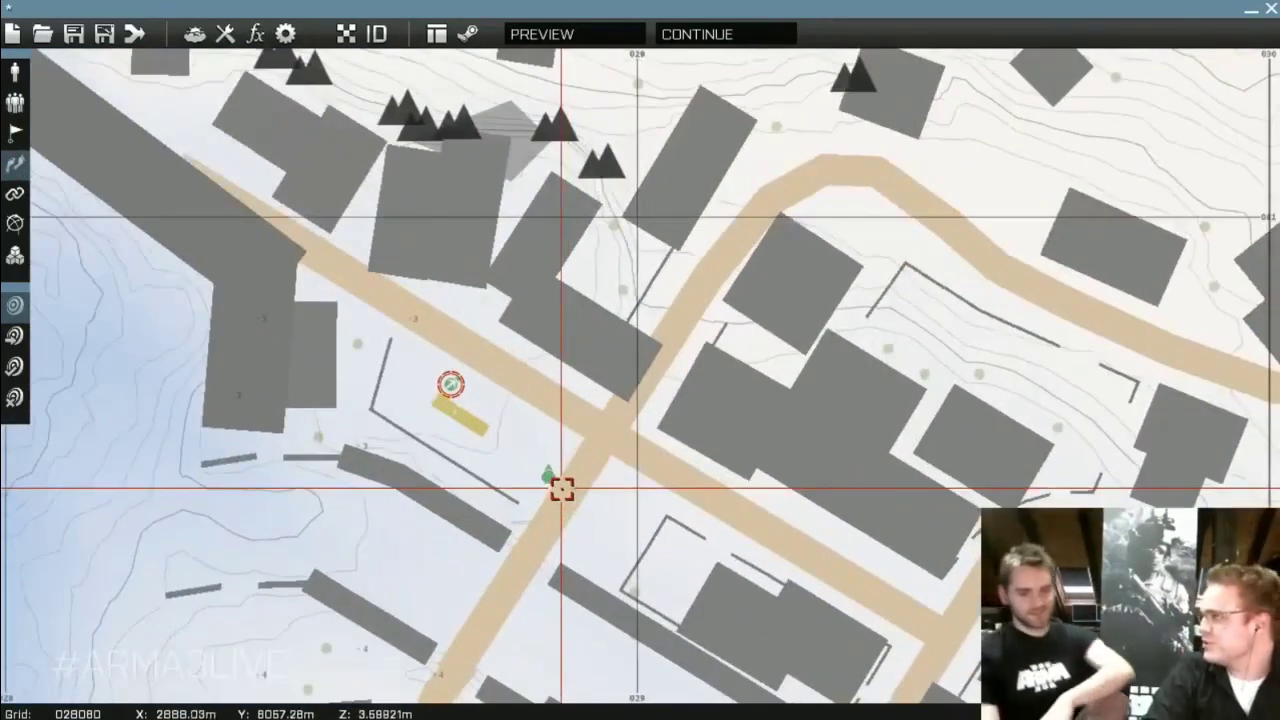
scroll(569, 487, down, 2)
scroll(560, 489, up, 3)
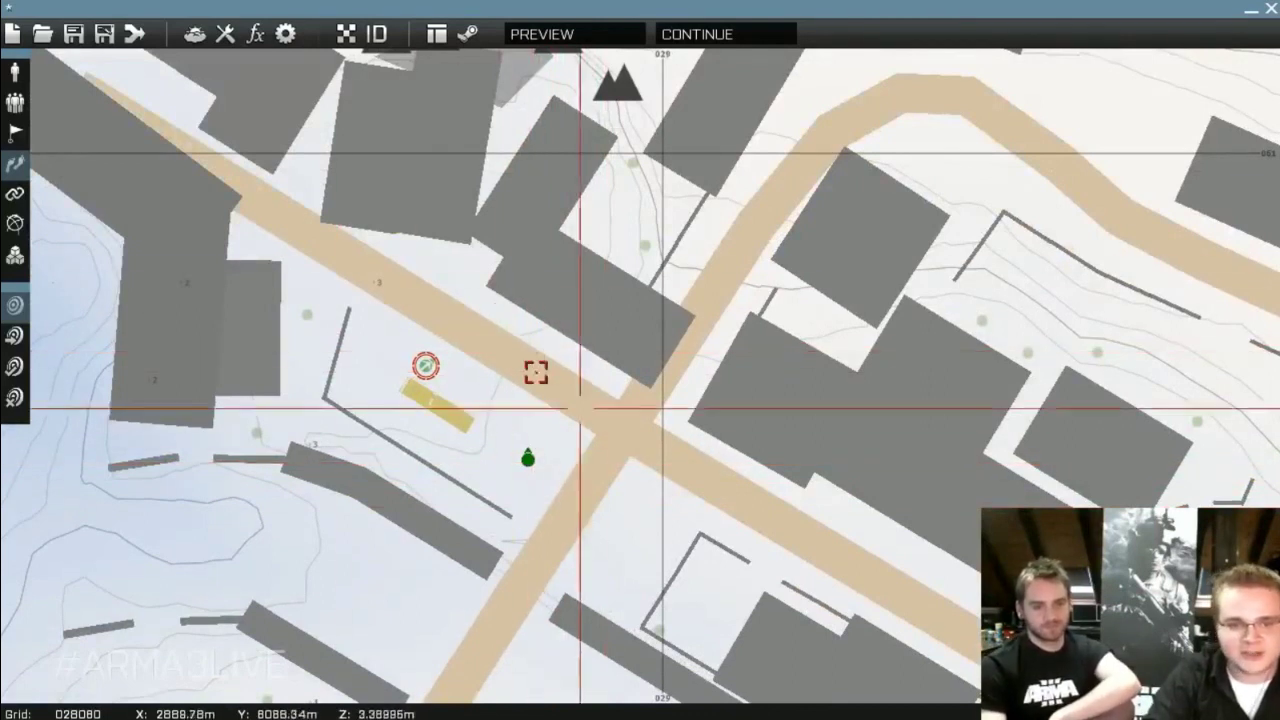
drag(522, 463, 560, 462)
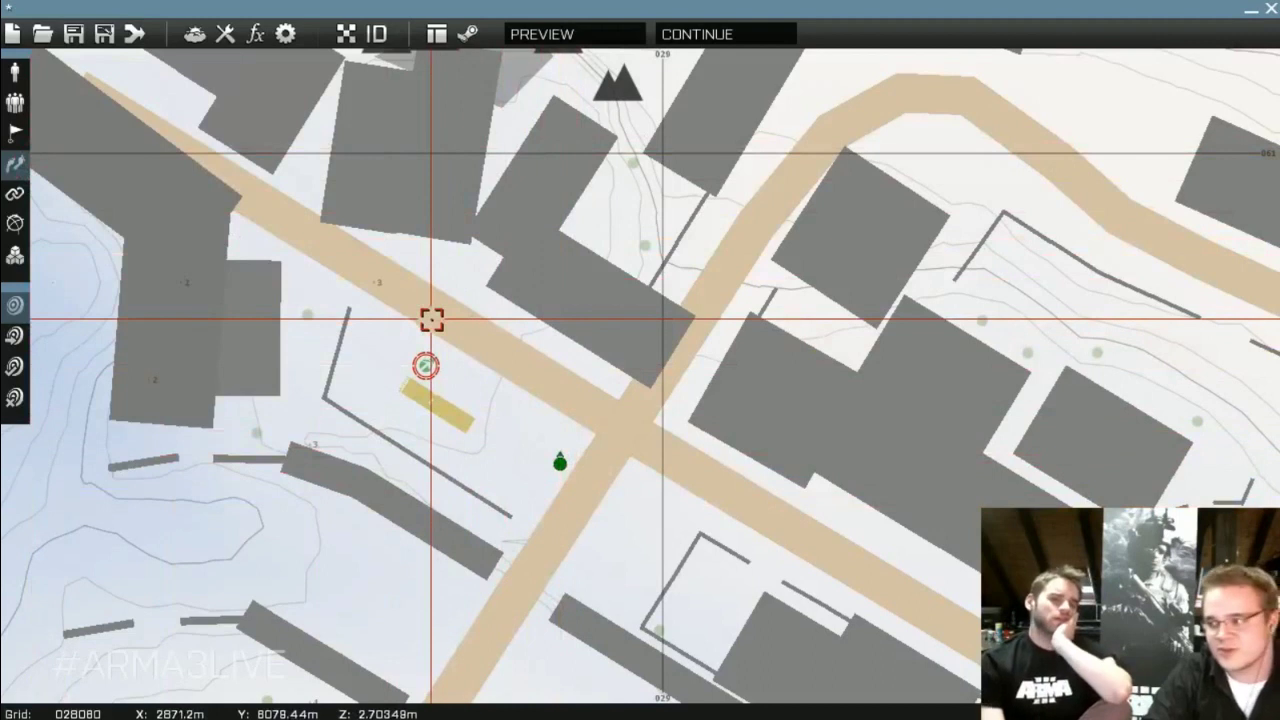
Insert a Move waypoint northwest of the yellow truck, beside the road, with Safe behavior and Limited speed
double_click(388, 322)
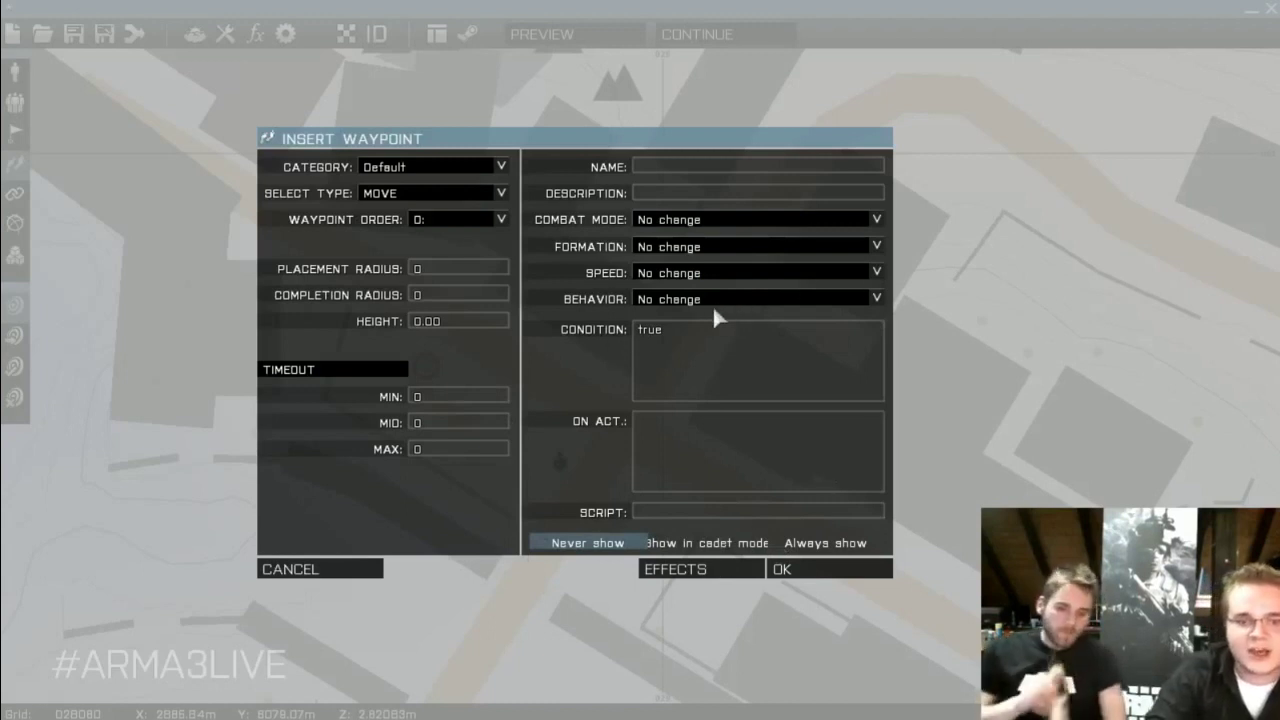
click(665, 299)
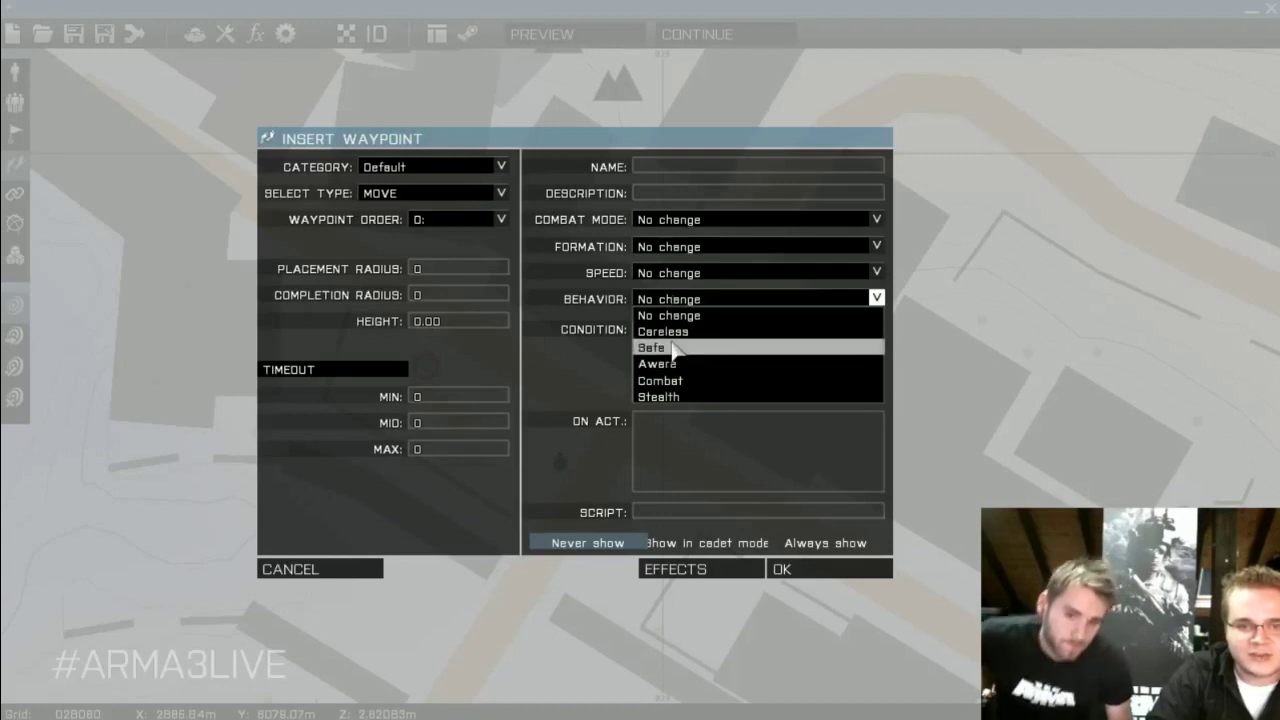
click(690, 346)
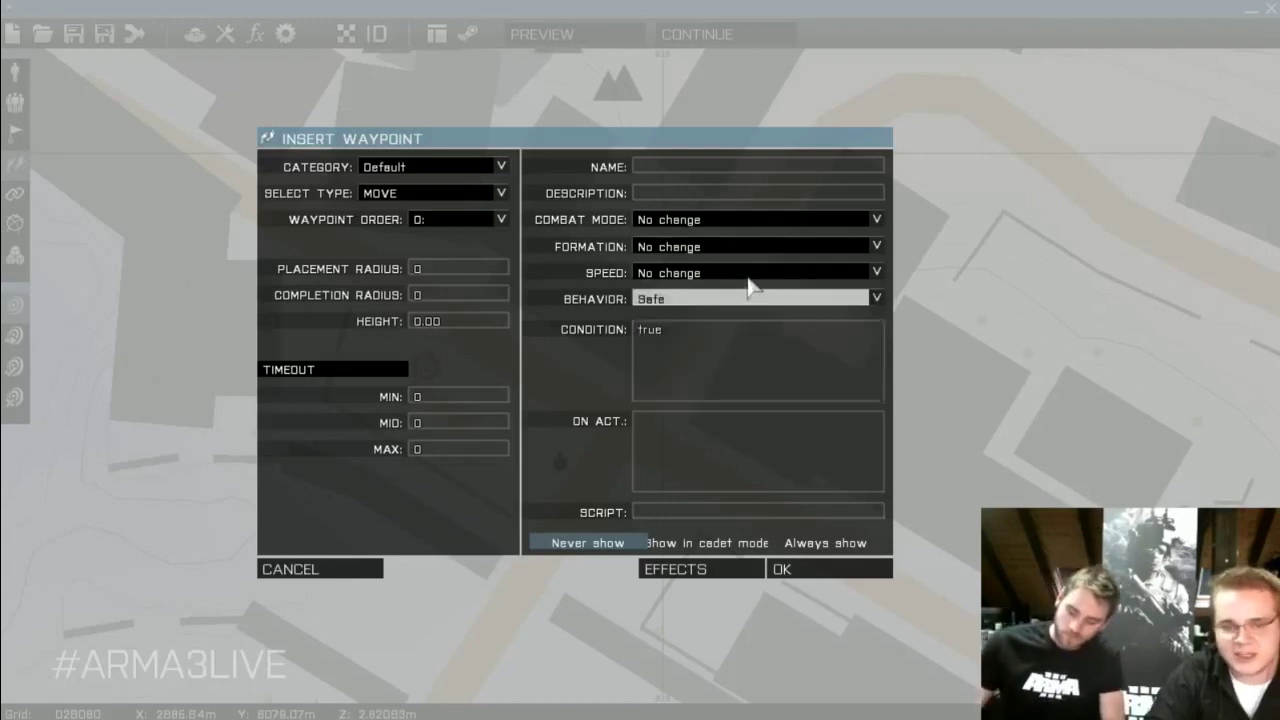
click(749, 276)
click(720, 303)
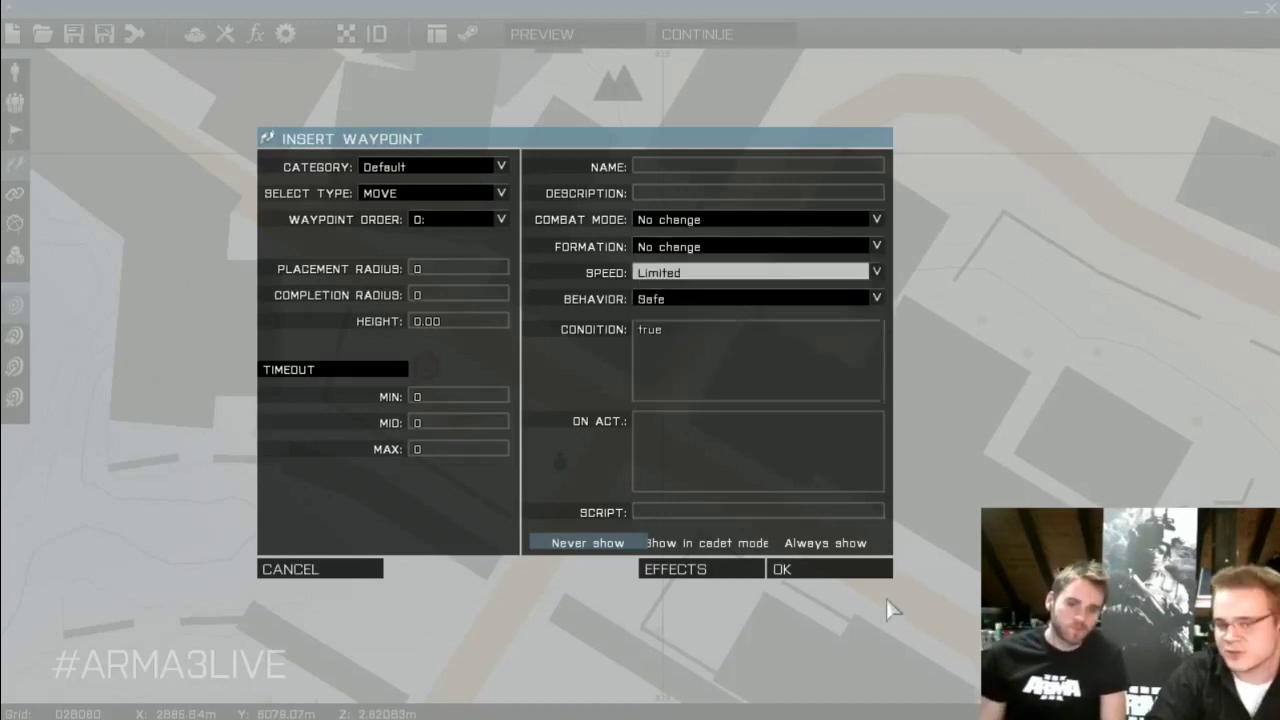
click(870, 567)
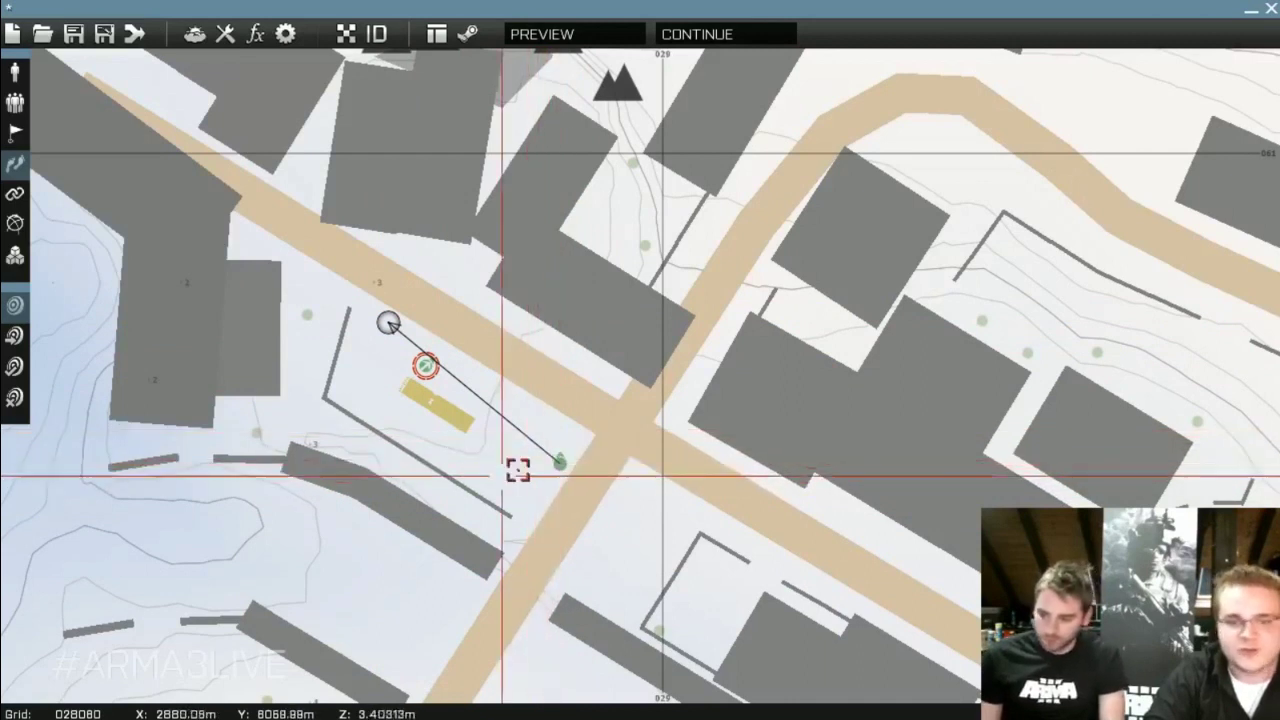
Insert a Cycle waypoint just beside the patrolling soldier's starting position near the road junction
scroll(517, 466, up, 3)
double_click(583, 430)
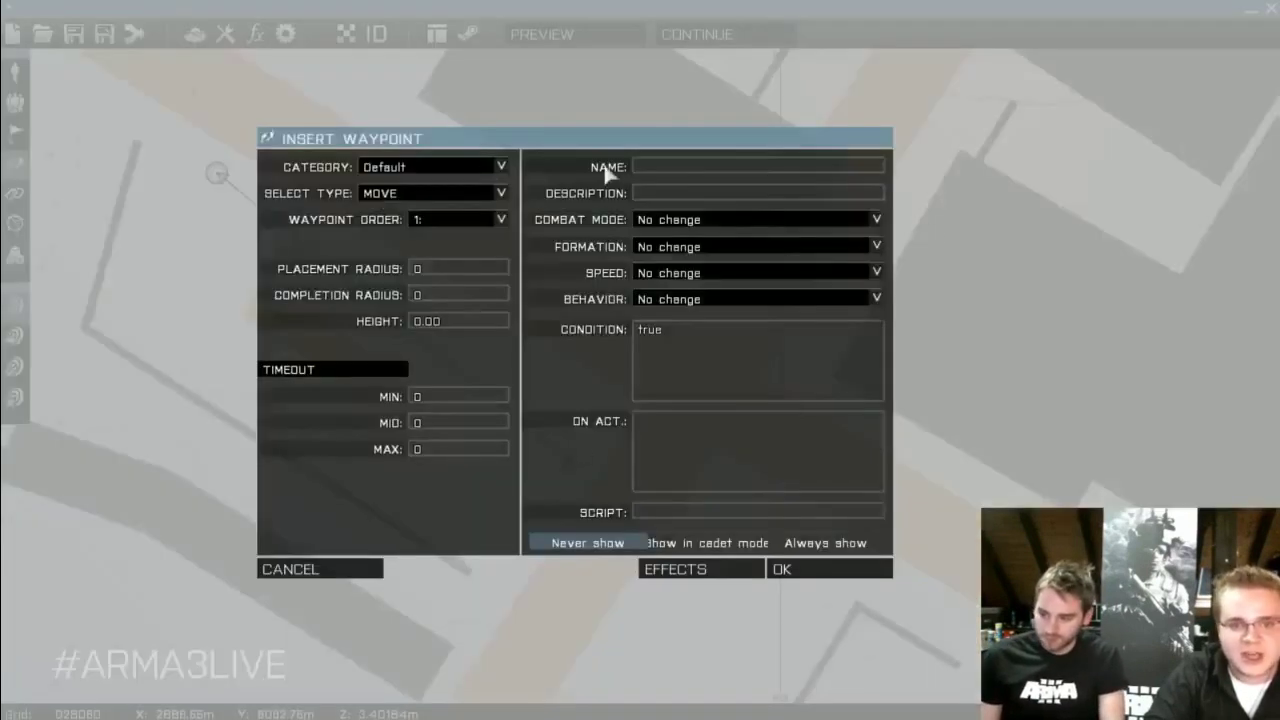
click(488, 191)
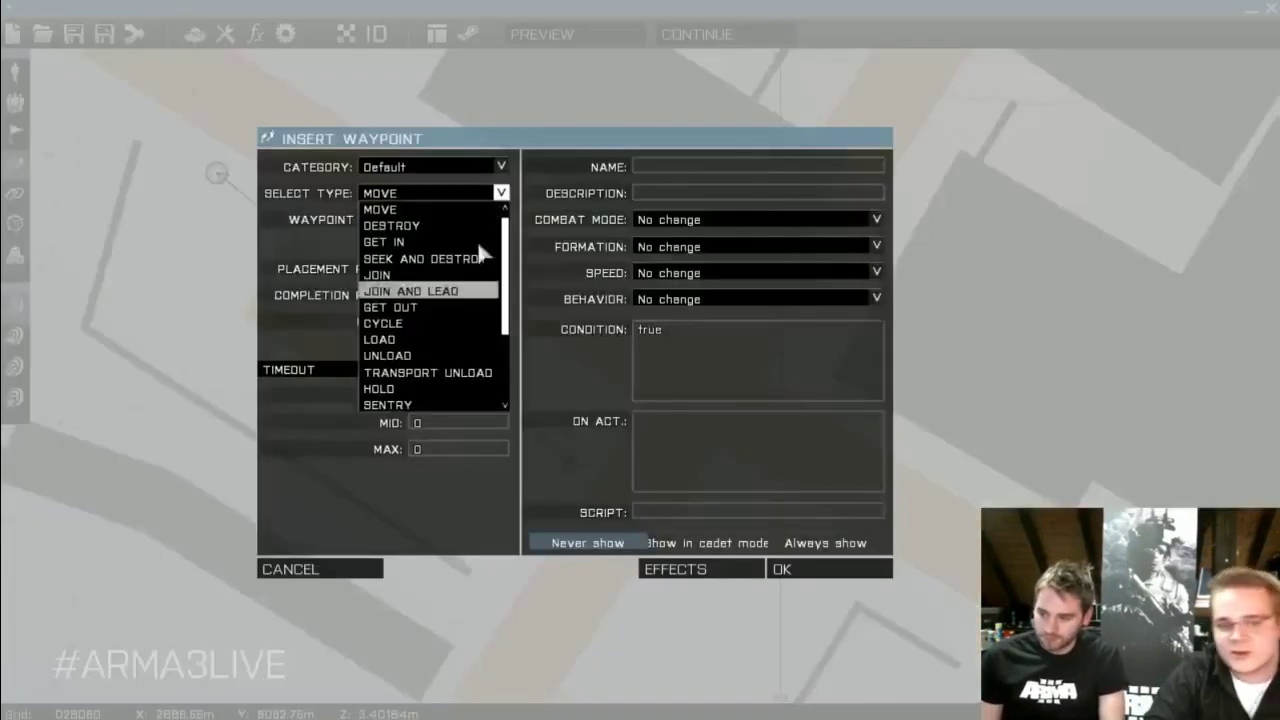
click(441, 324)
click(828, 576)
Move the patrolling soldier's starting position slightly farther from the Cycle waypoint
scroll(641, 450, up, 2)
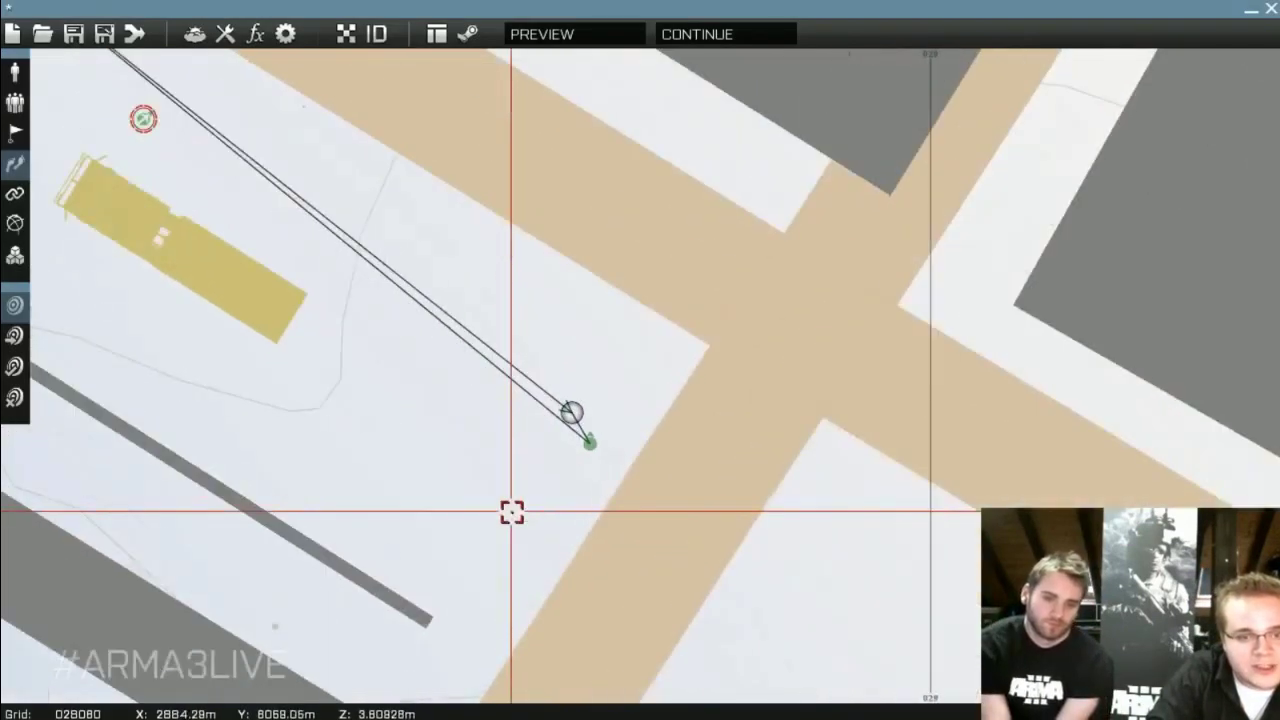
scroll(526, 477, down, 2)
scroll(570, 472, up, 3)
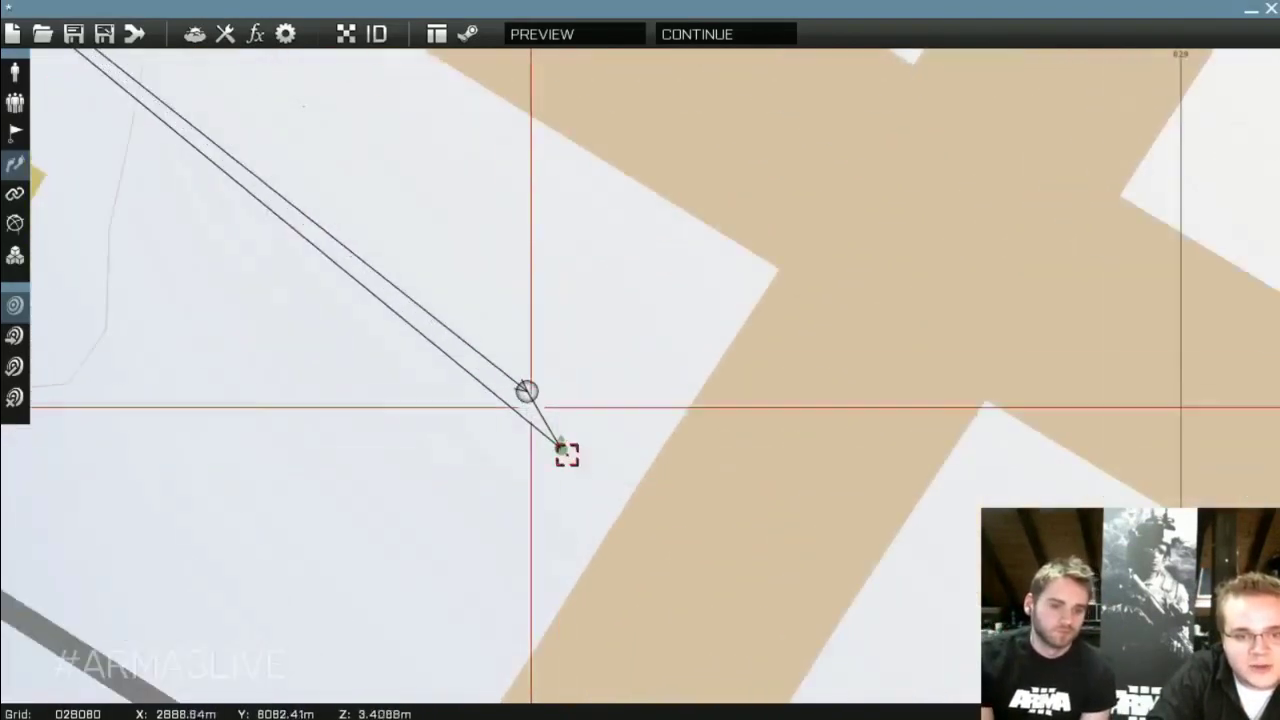
scroll(560, 465, down, 4)
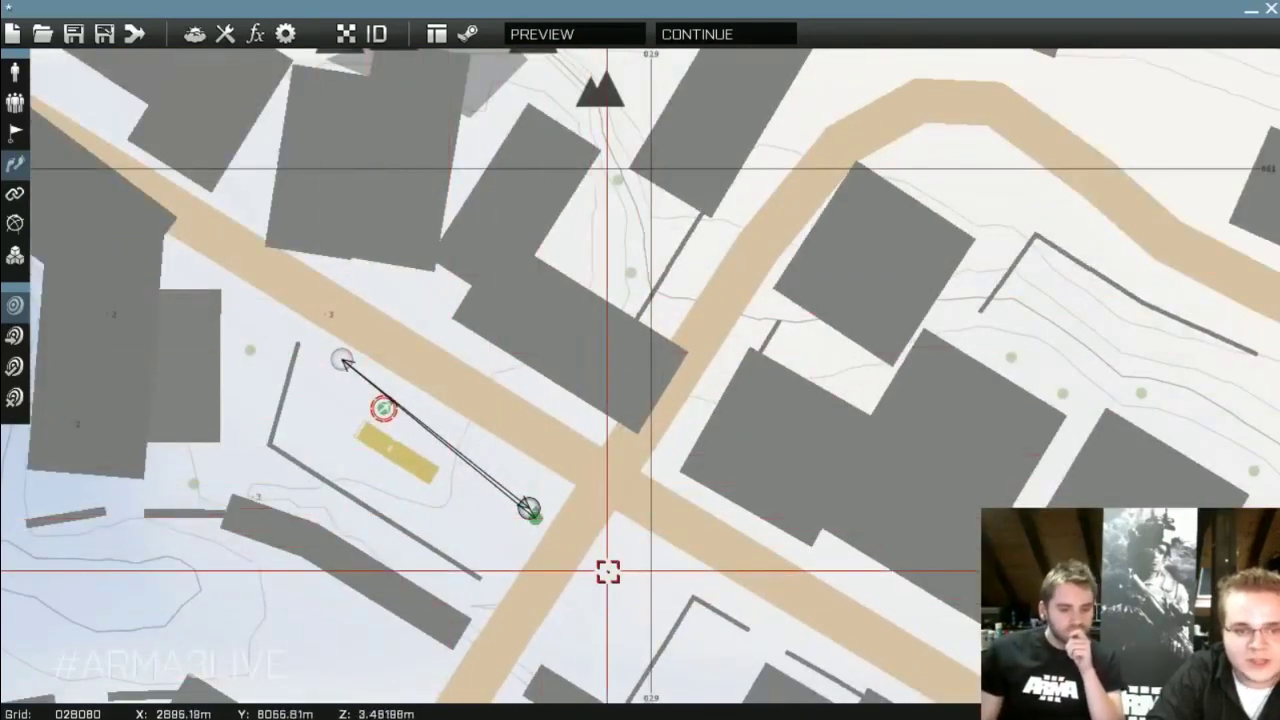
scroll(529, 509, up, 3)
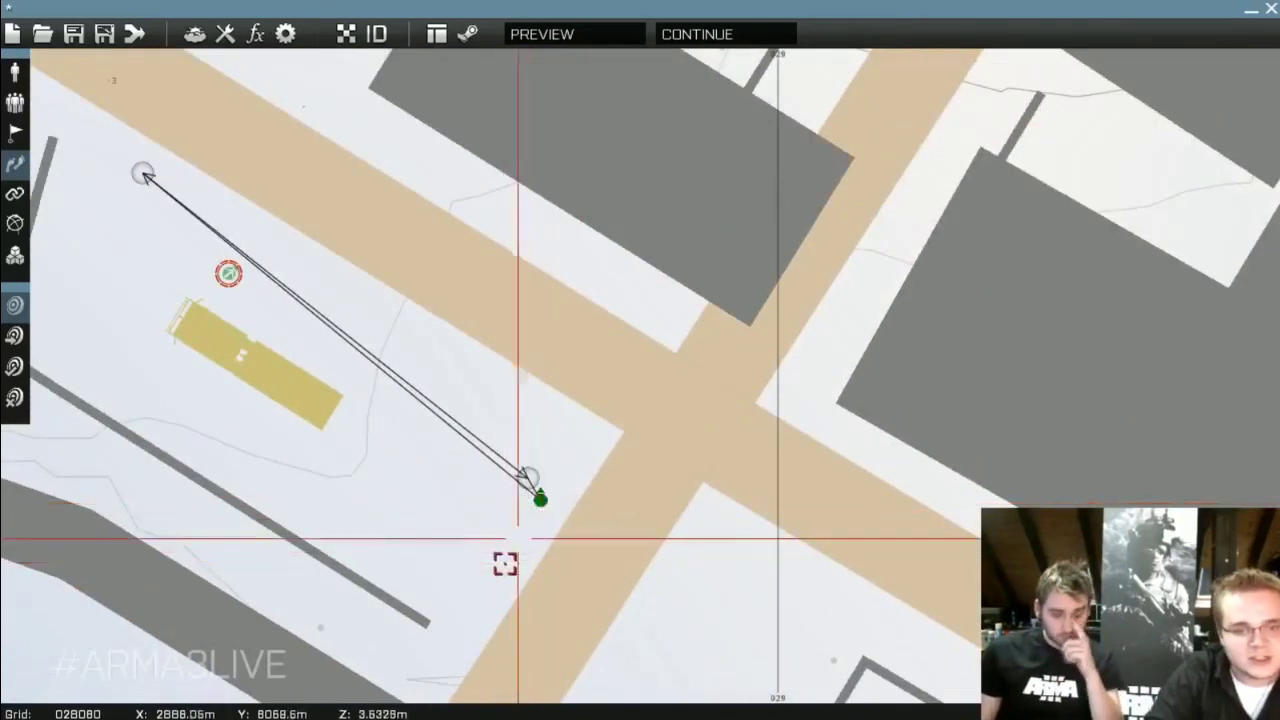
drag(549, 509, 545, 517)
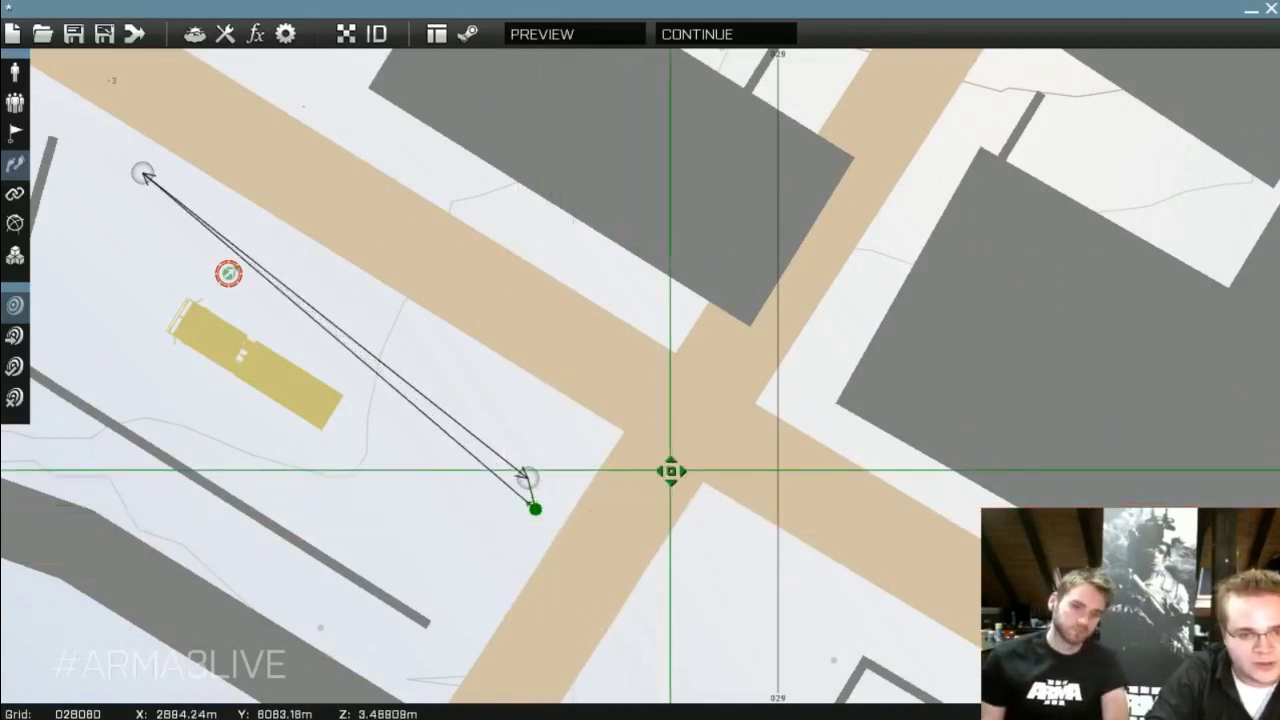
Preview the mission to watch the soldier's patrol, pausing and resuming it once
scroll(629, 491, down, 3)
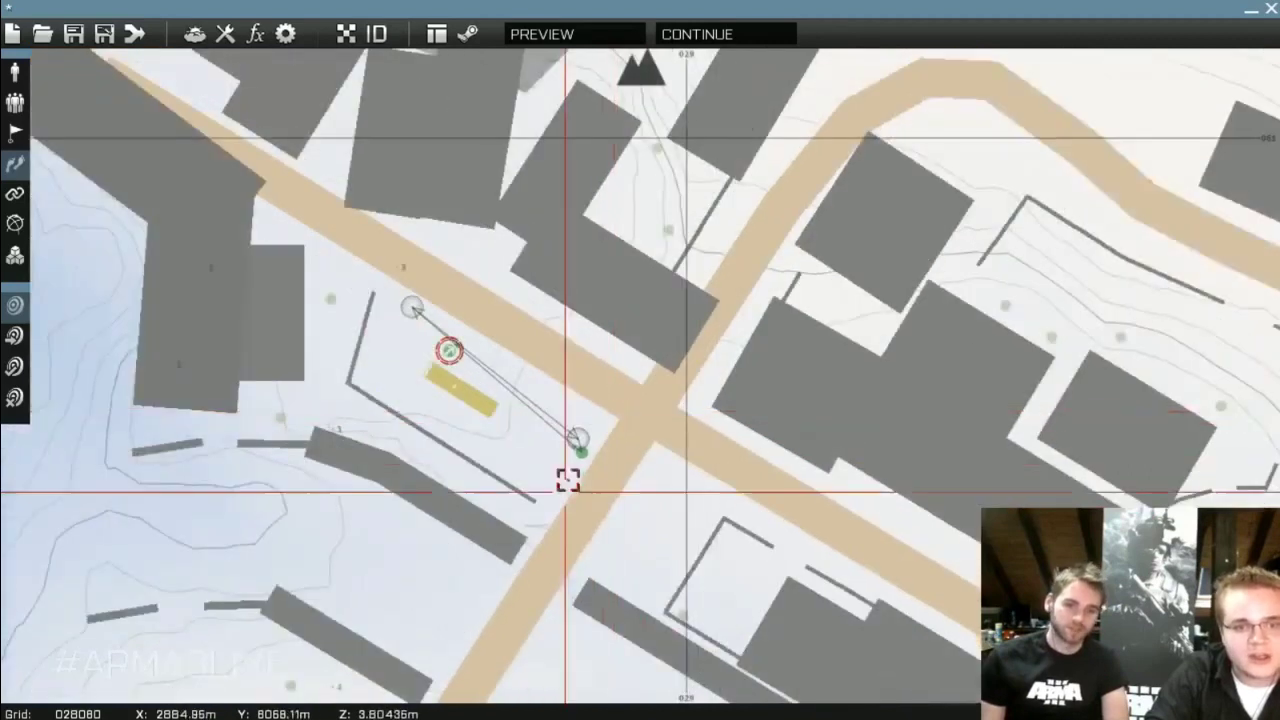
scroll(567, 480, down, 2)
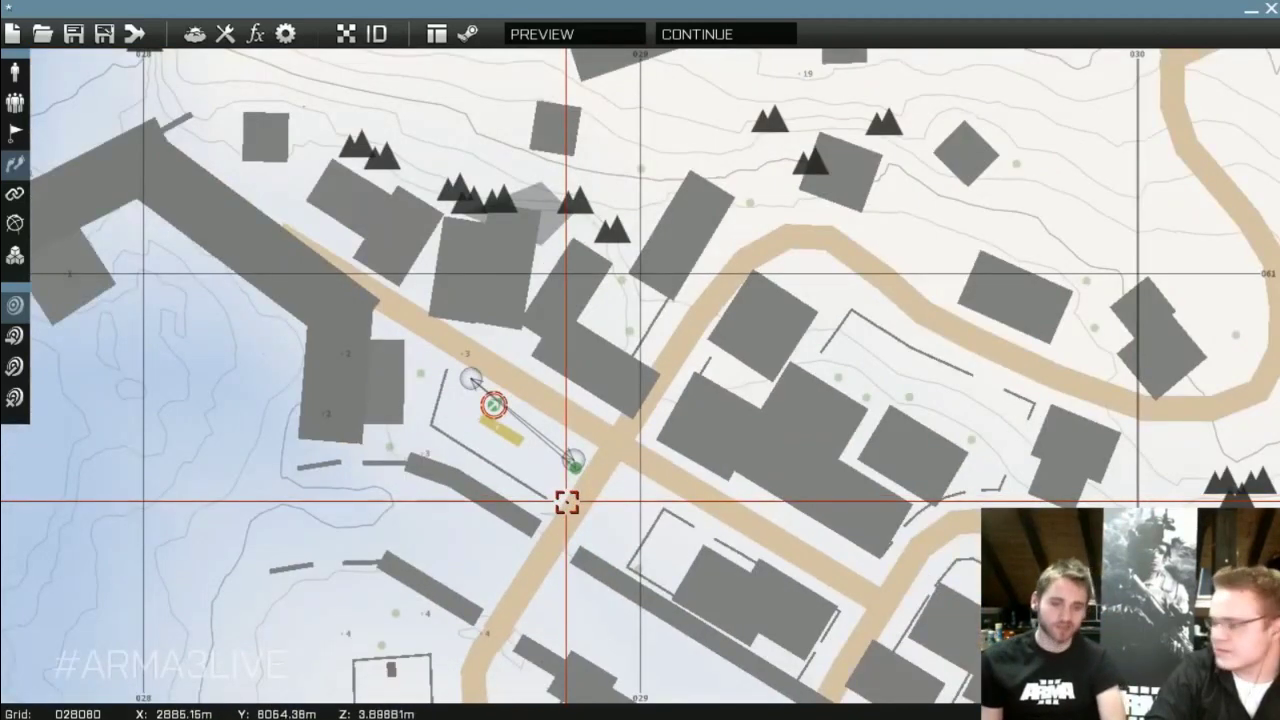
scroll(567, 503, down, 1)
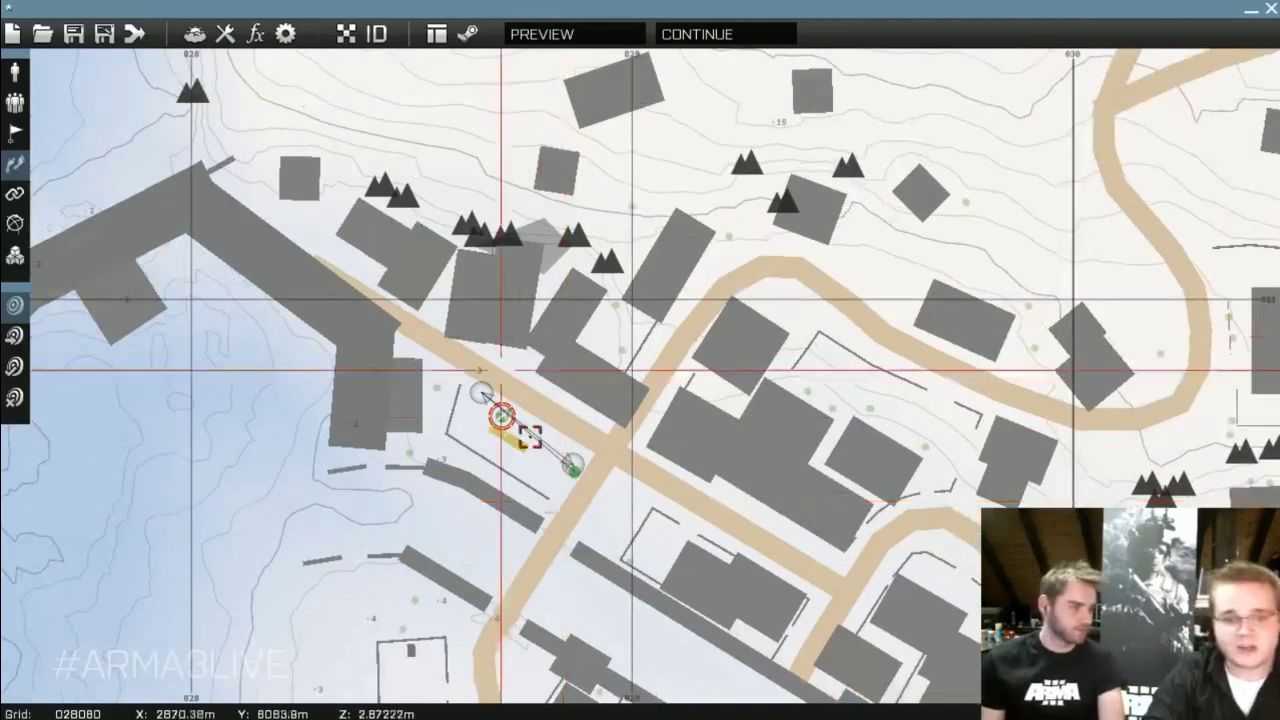
scroll(514, 430, up, 5)
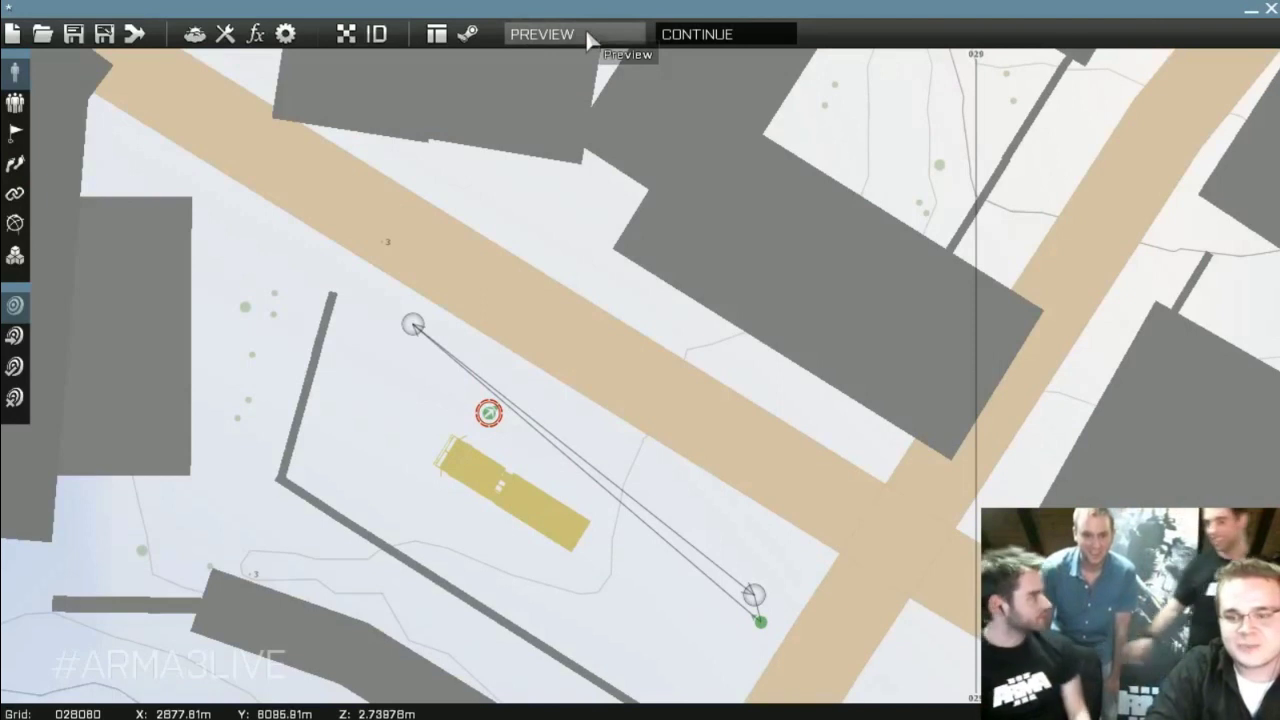
scroll(743, 366, down, 3)
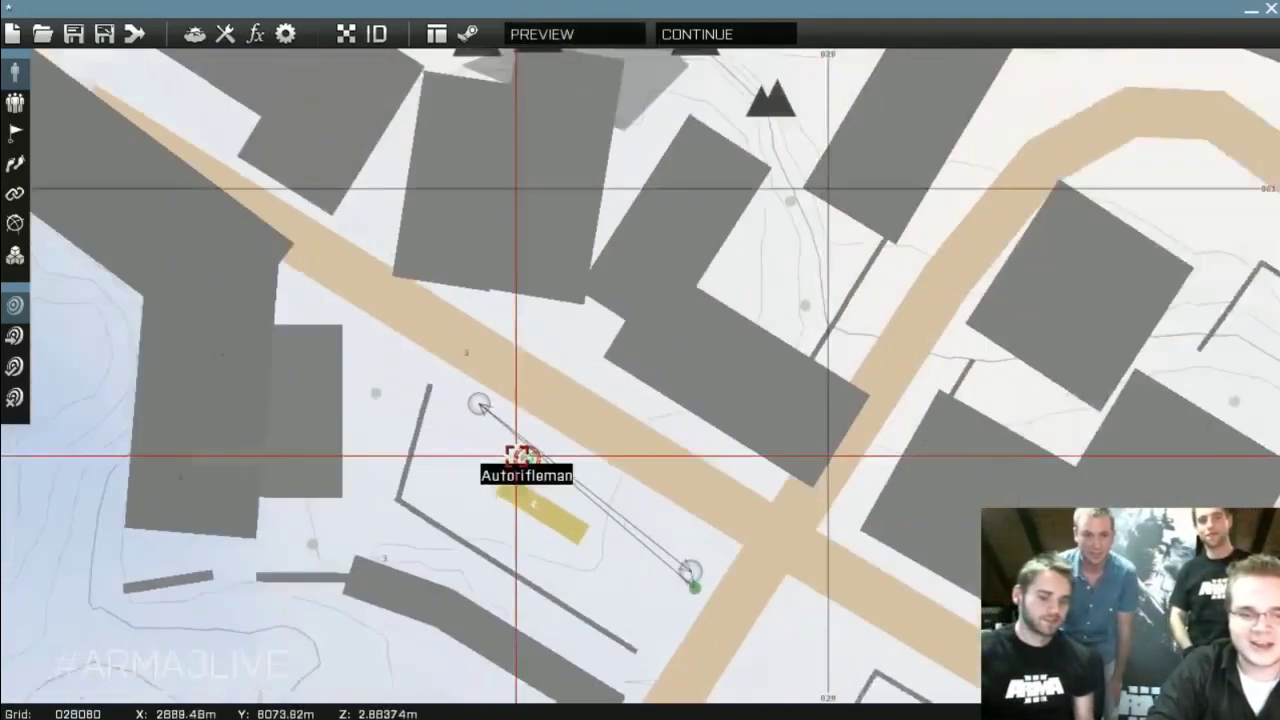
click(541, 34)
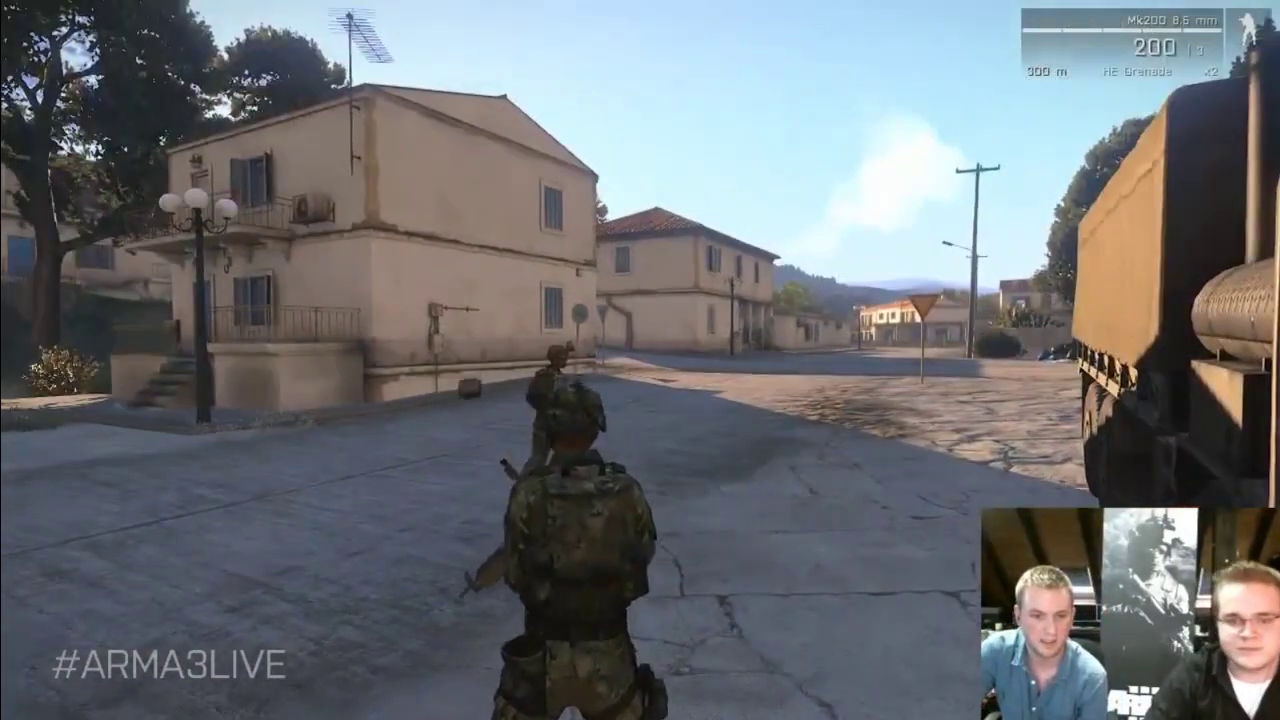
key(Escape)
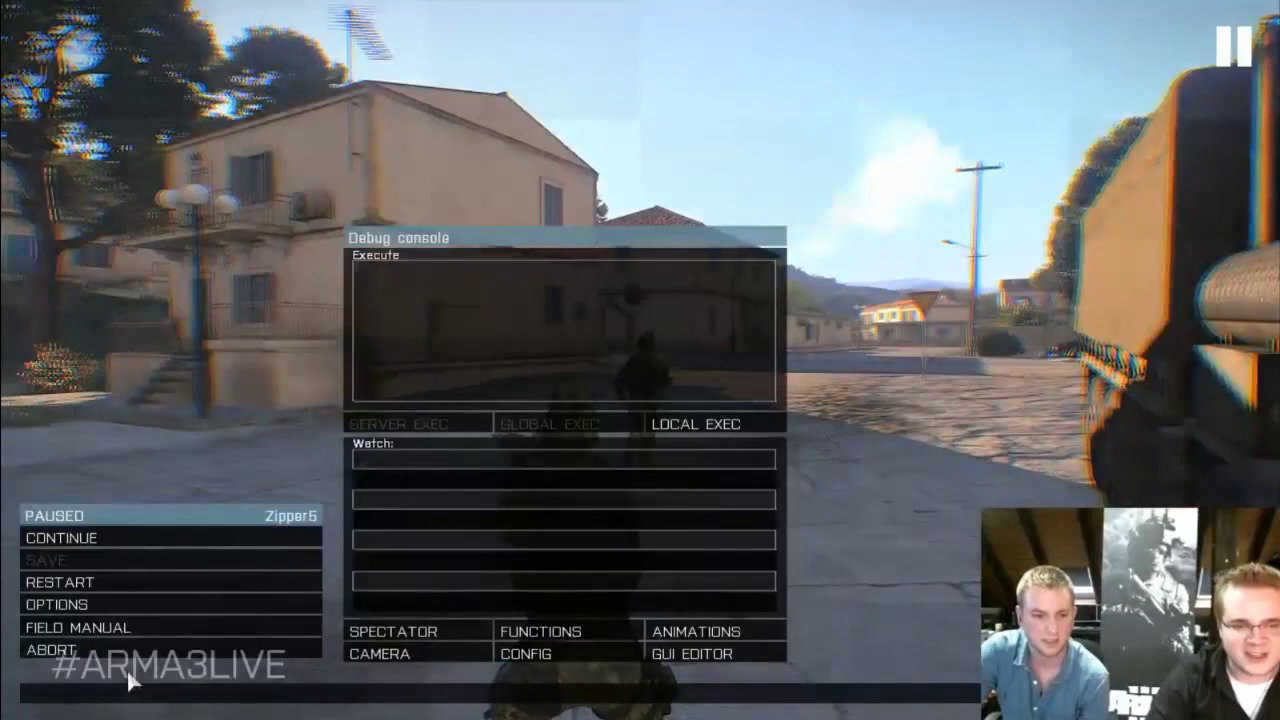
key(Escape)
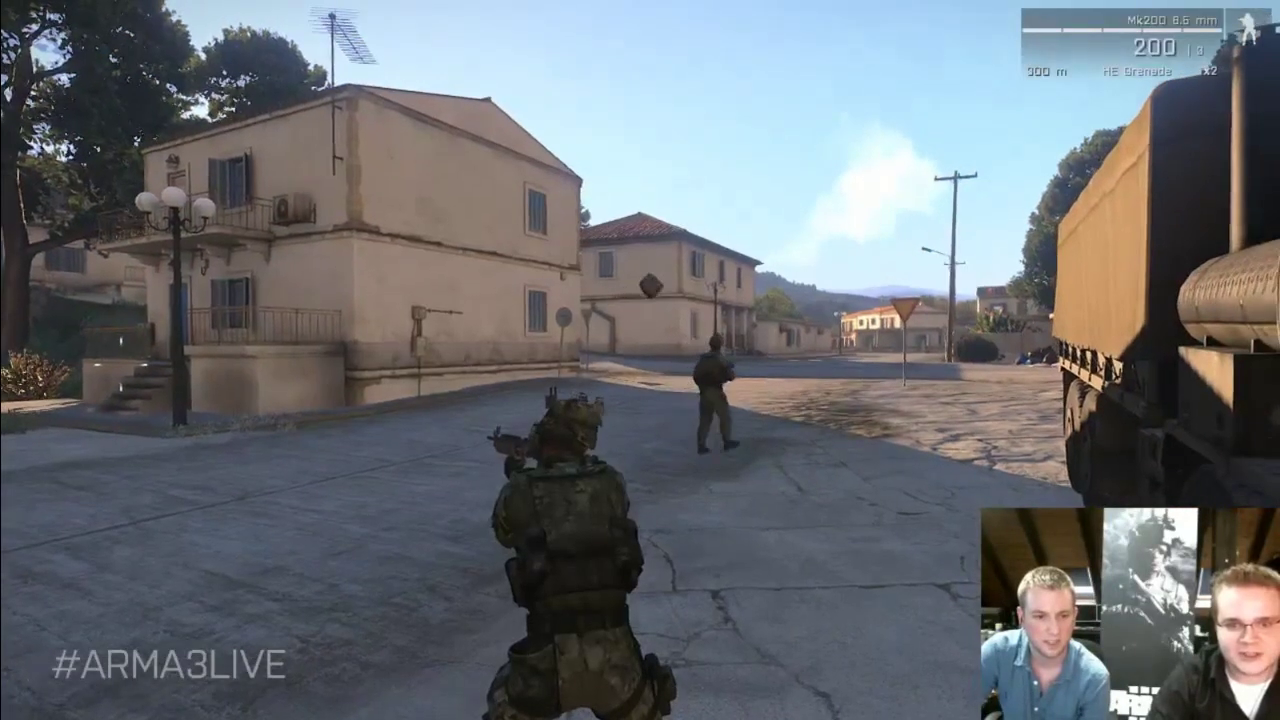
Abort the patrol preview and return to the mission map
key(Escape)
click(86, 640)
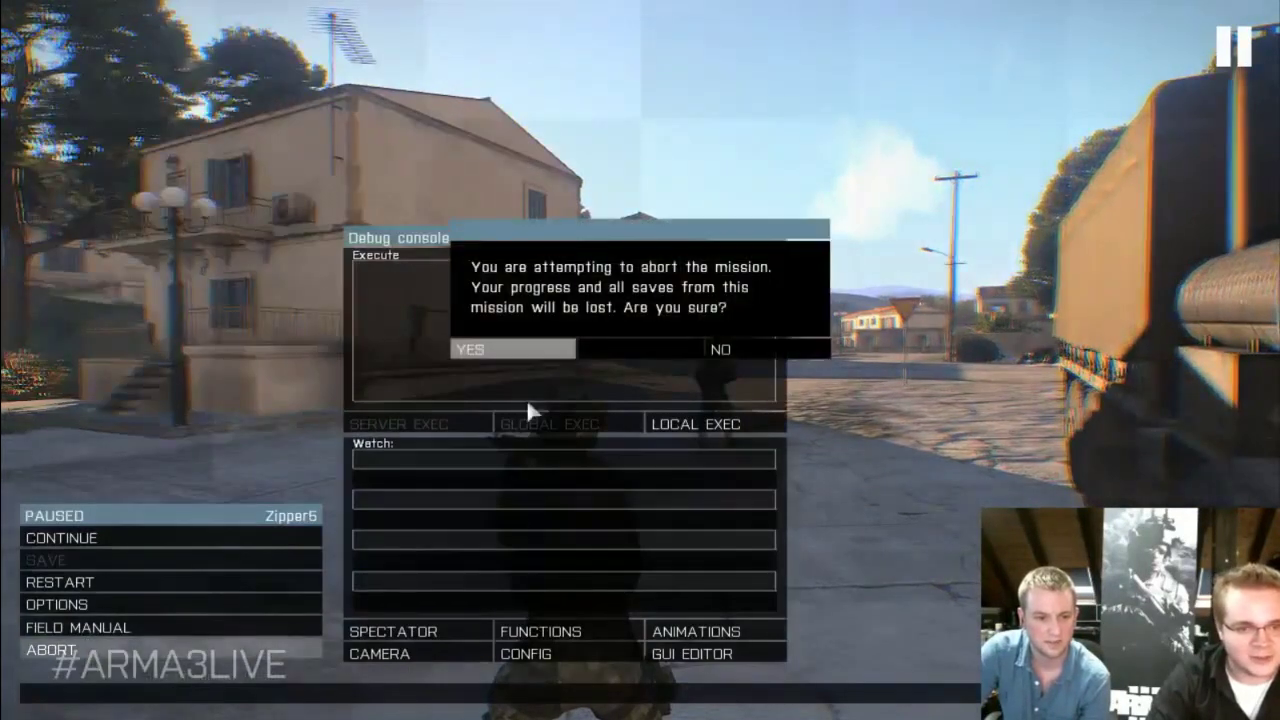
click(510, 347)
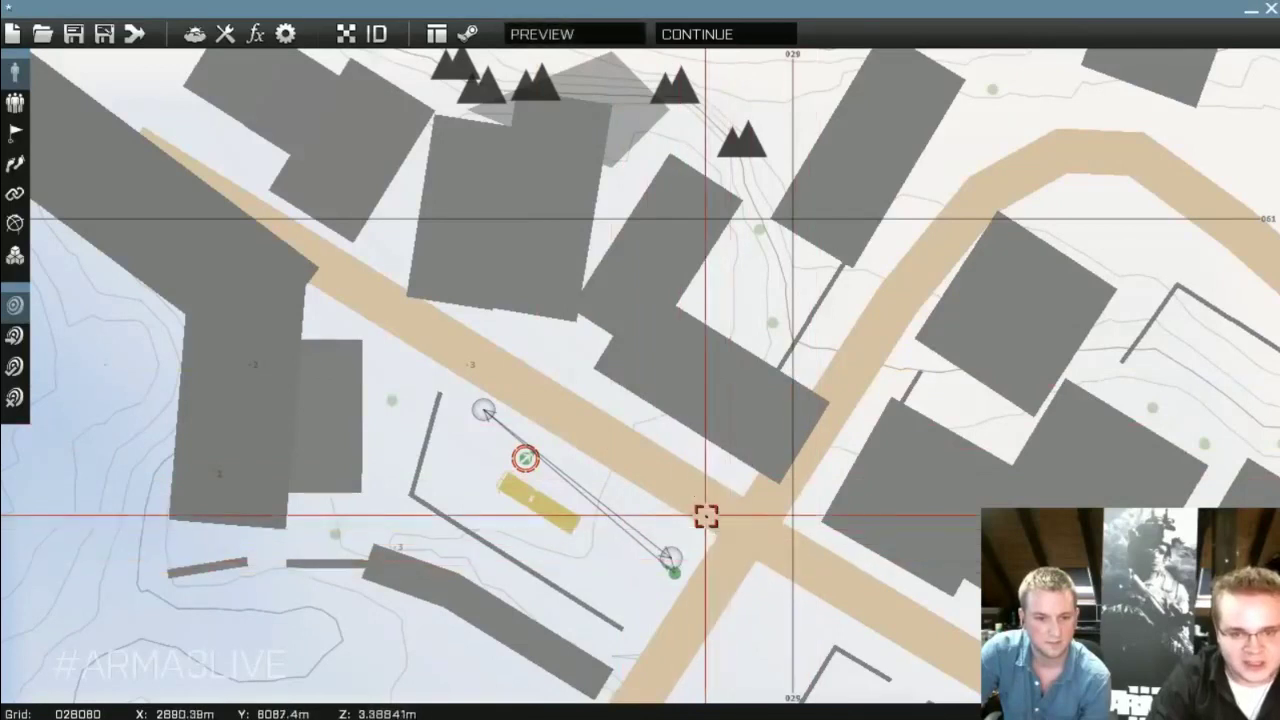
Insert an Independent Green Army Rifleman at the road junction east of the truck, with control set to Player
double_click(705, 520)
click(447, 252)
scroll(465, 435, down, 2)
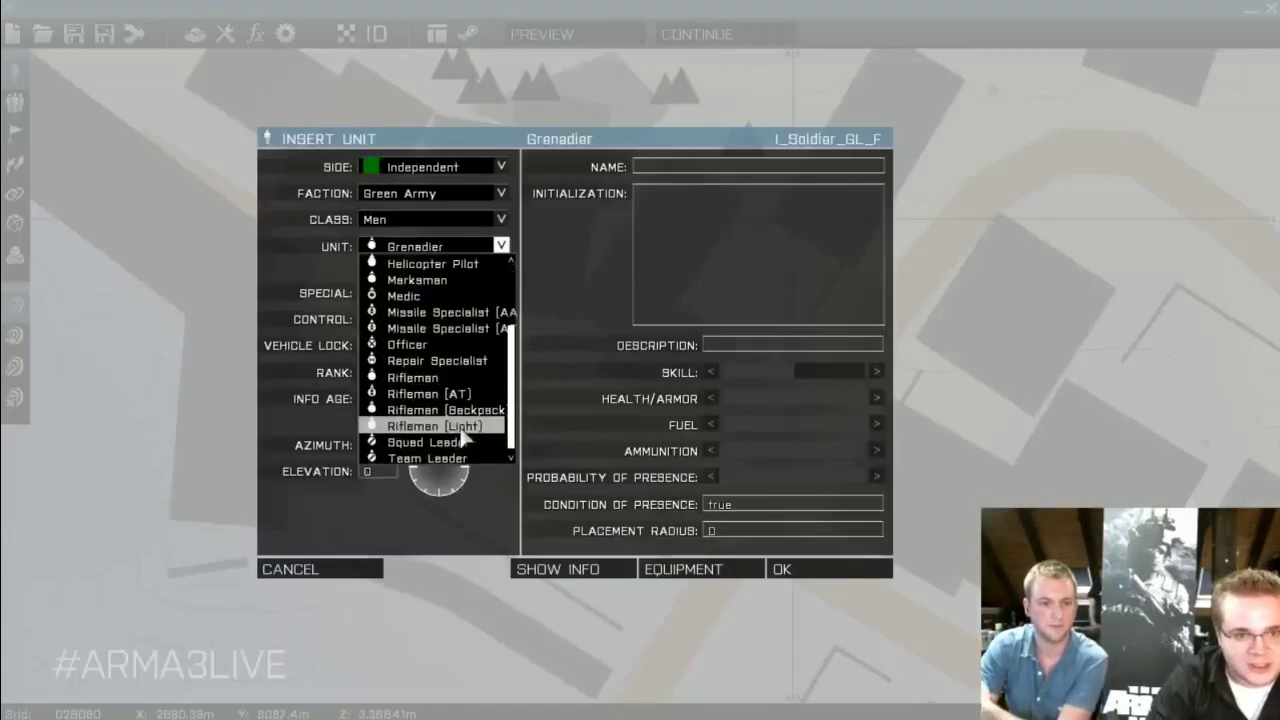
click(452, 377)
click(440, 319)
click(410, 350)
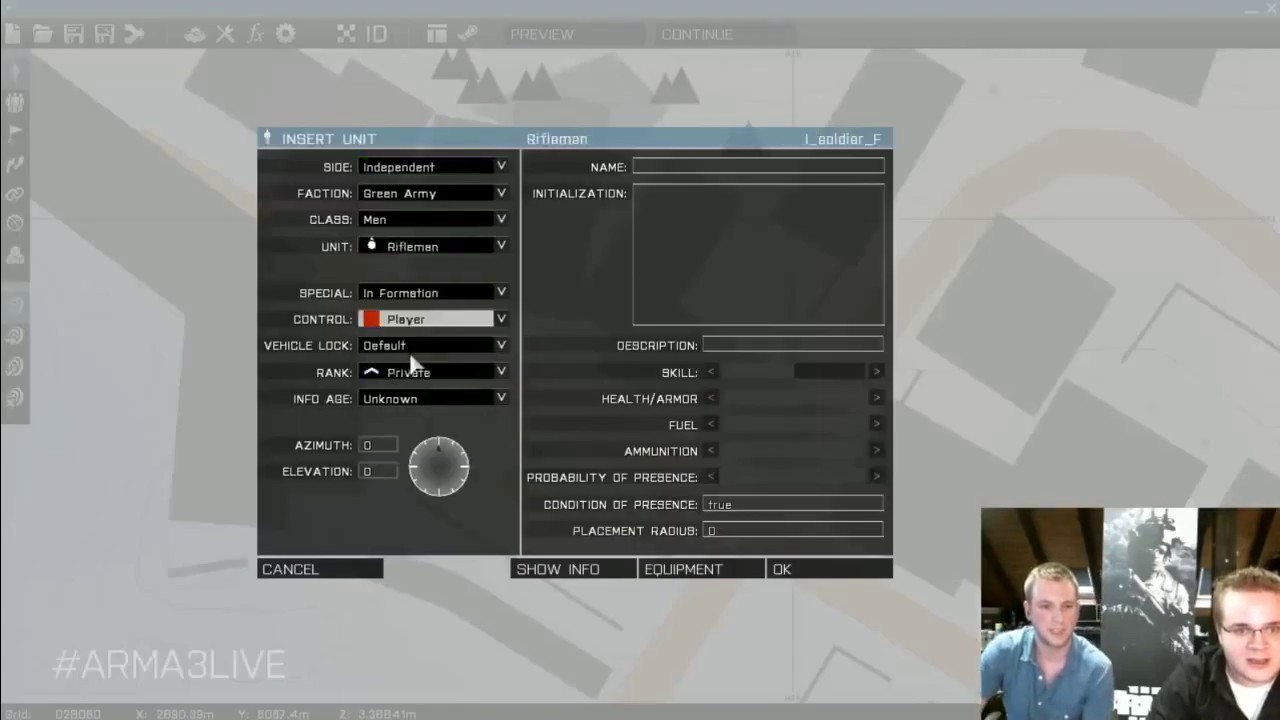
click(800, 570)
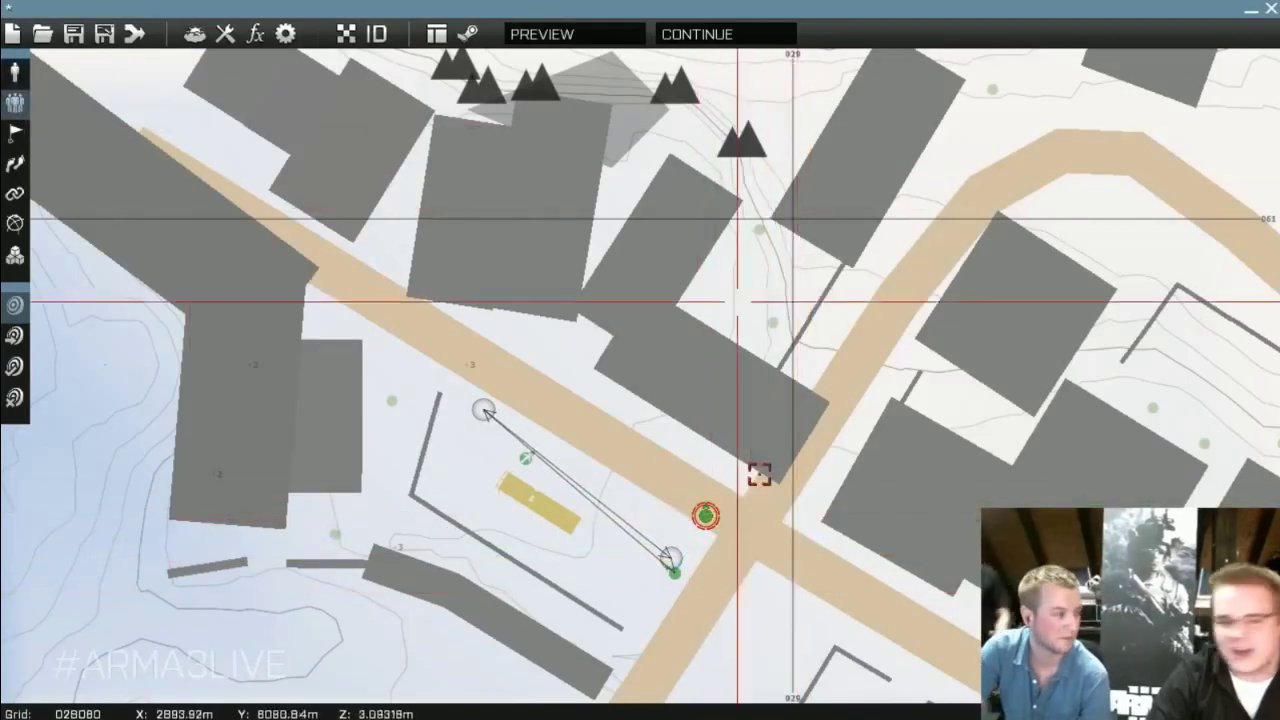
Preview the mission with the new Rifleman as the player, and abort it to return to the map
click(560, 30)
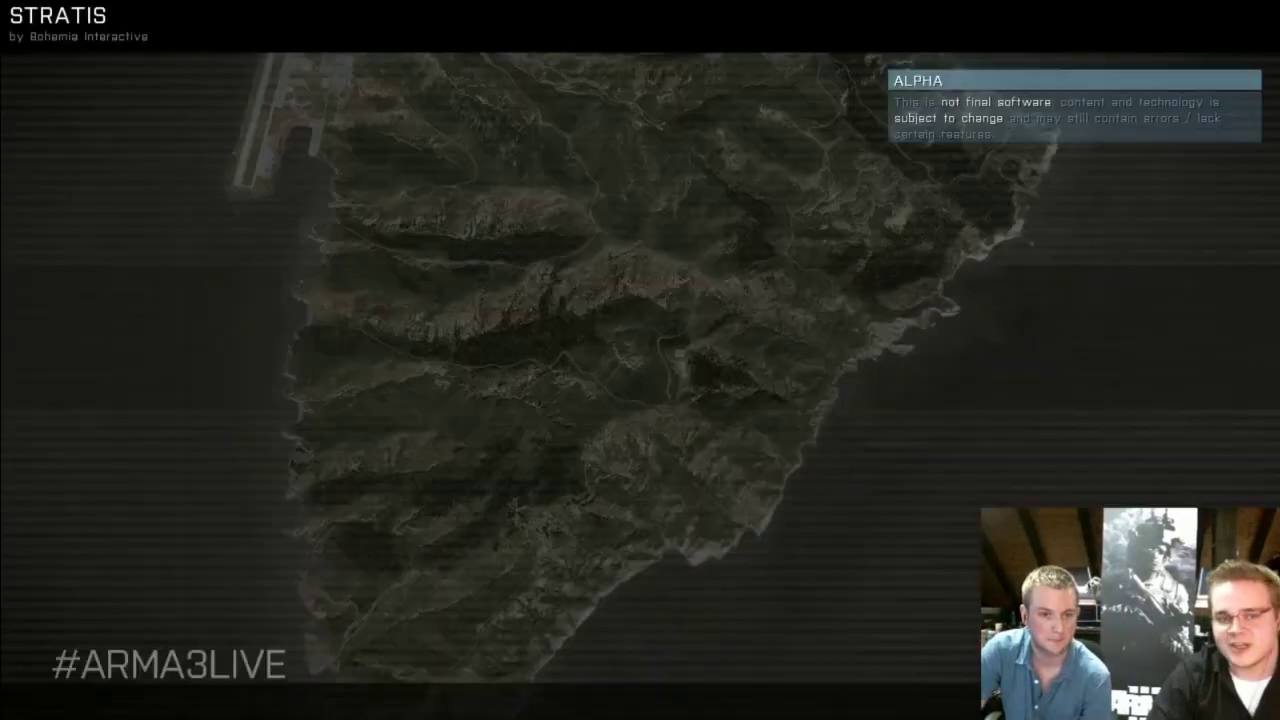
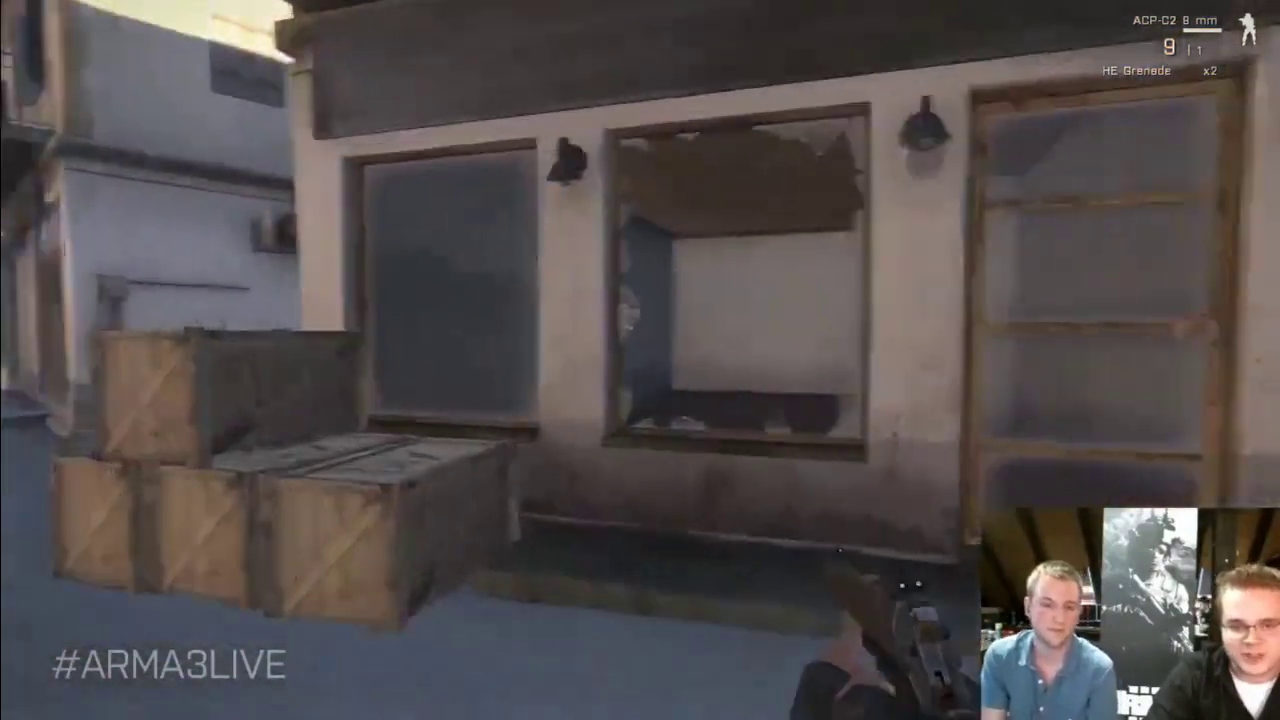
key(Escape)
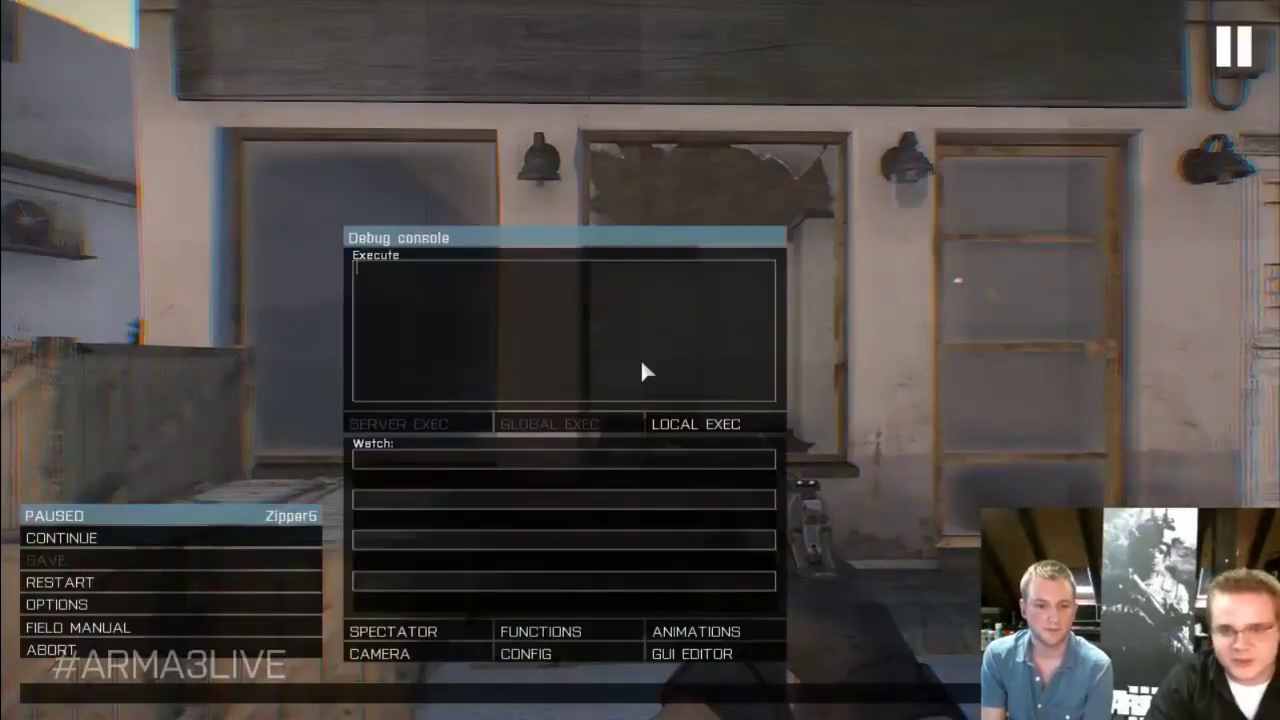
click(205, 647)
click(515, 351)
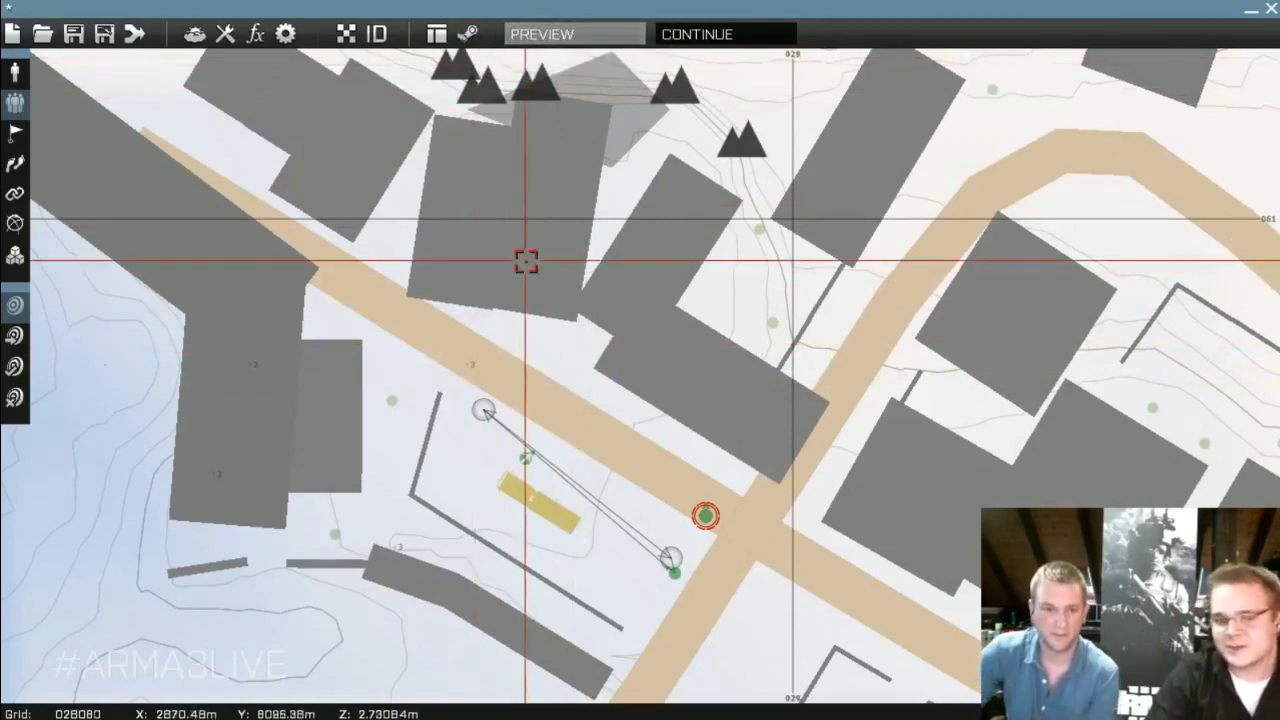
Begin publishing the mission on Steam Workshop and, when asked to save it first, save it as a User mission named StealTheCar
scroll(566, 337, down, 5)
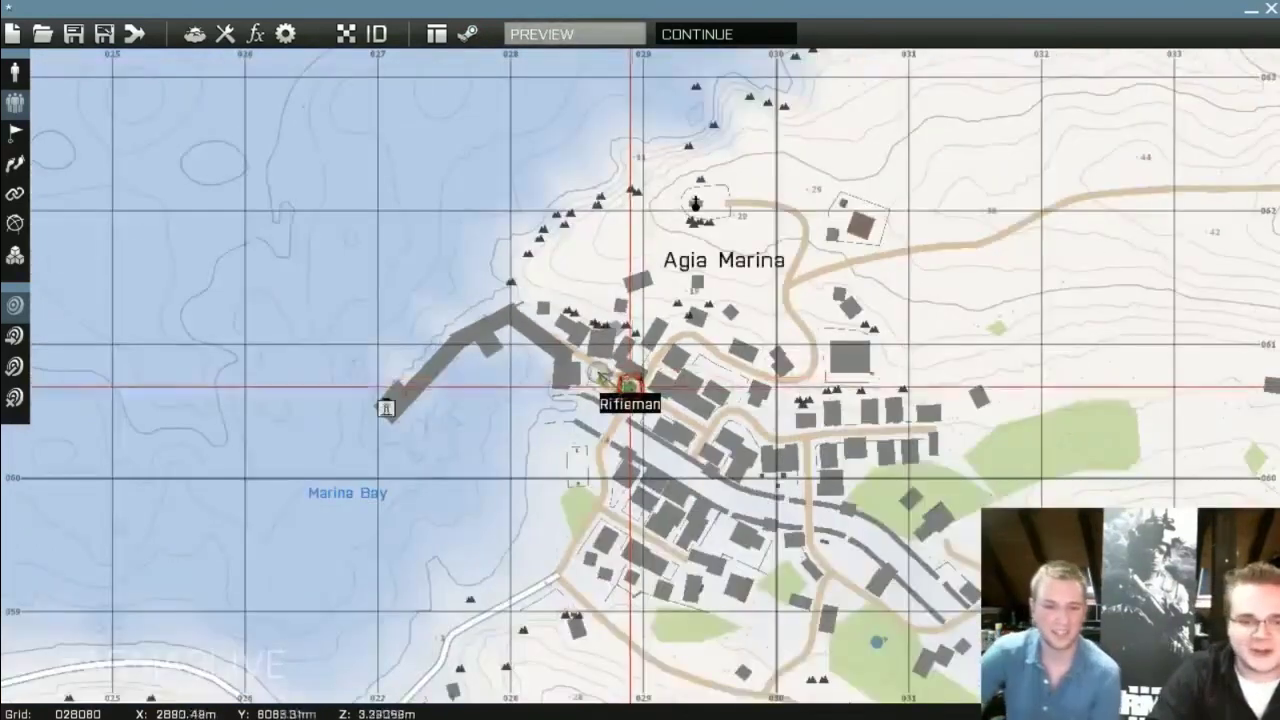
scroll(620, 395, up, 8)
scroll(623, 418, up, 2)
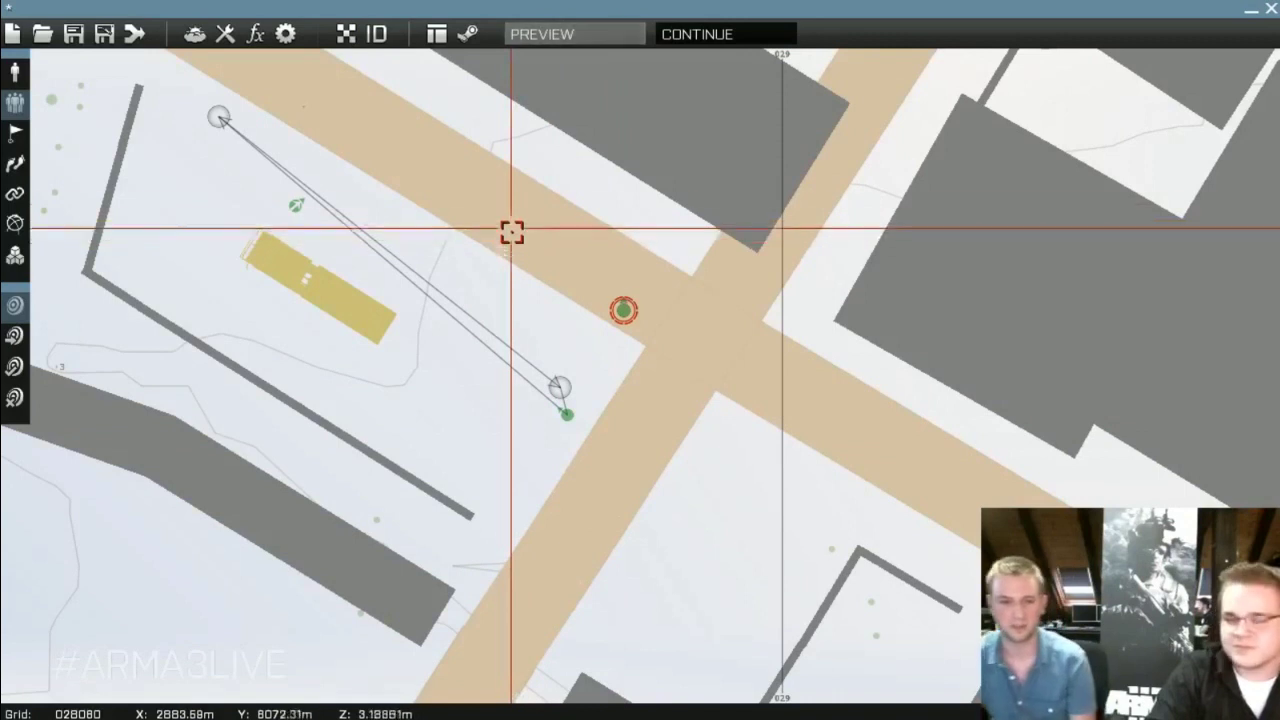
click(467, 30)
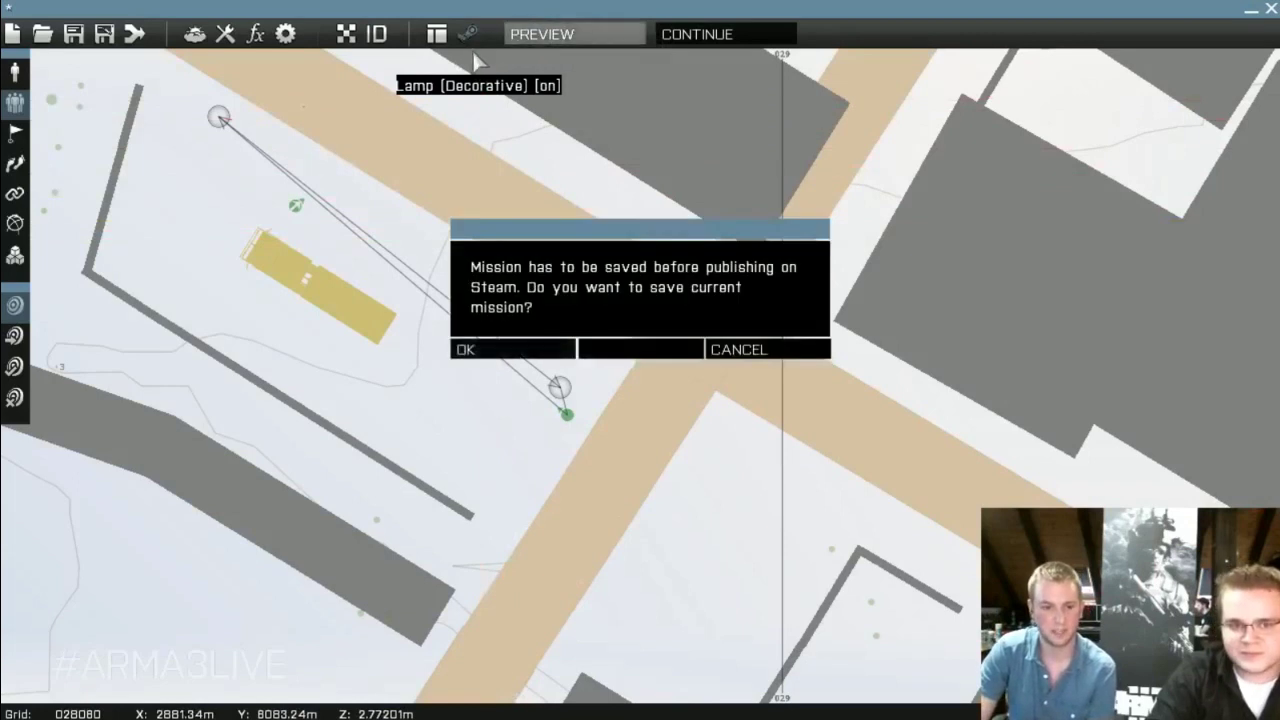
click(553, 352)
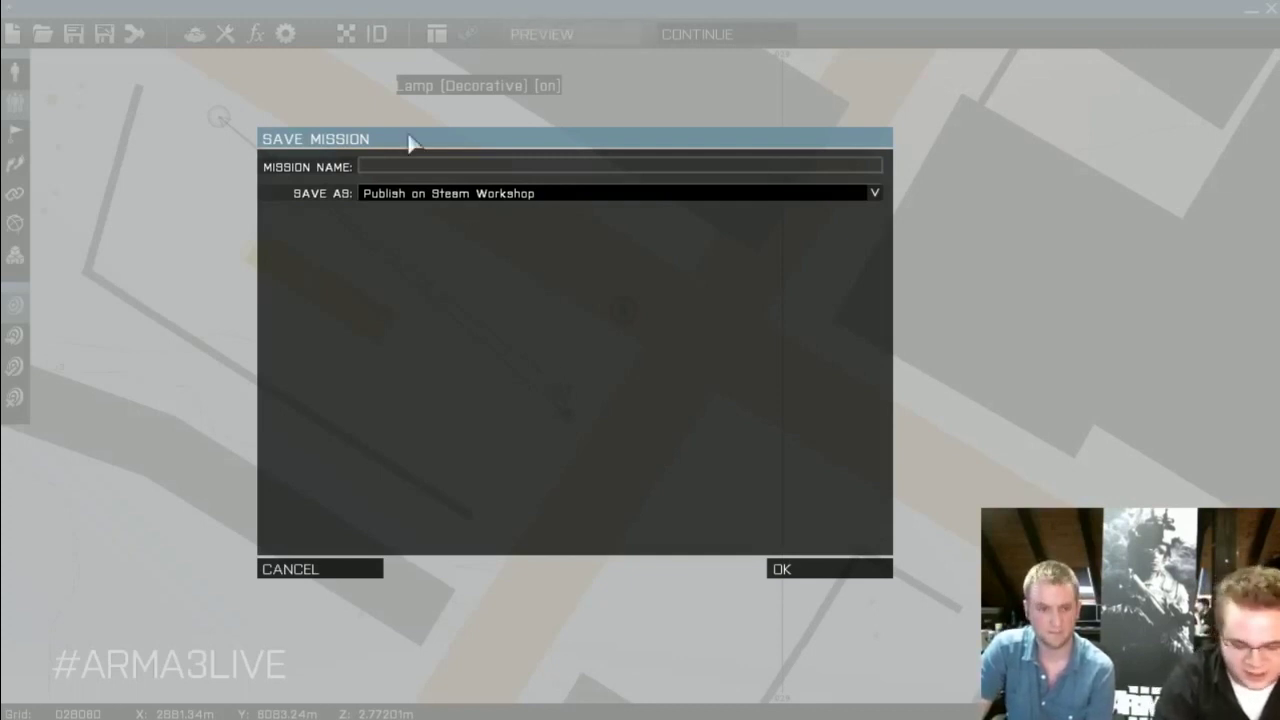
text(S)
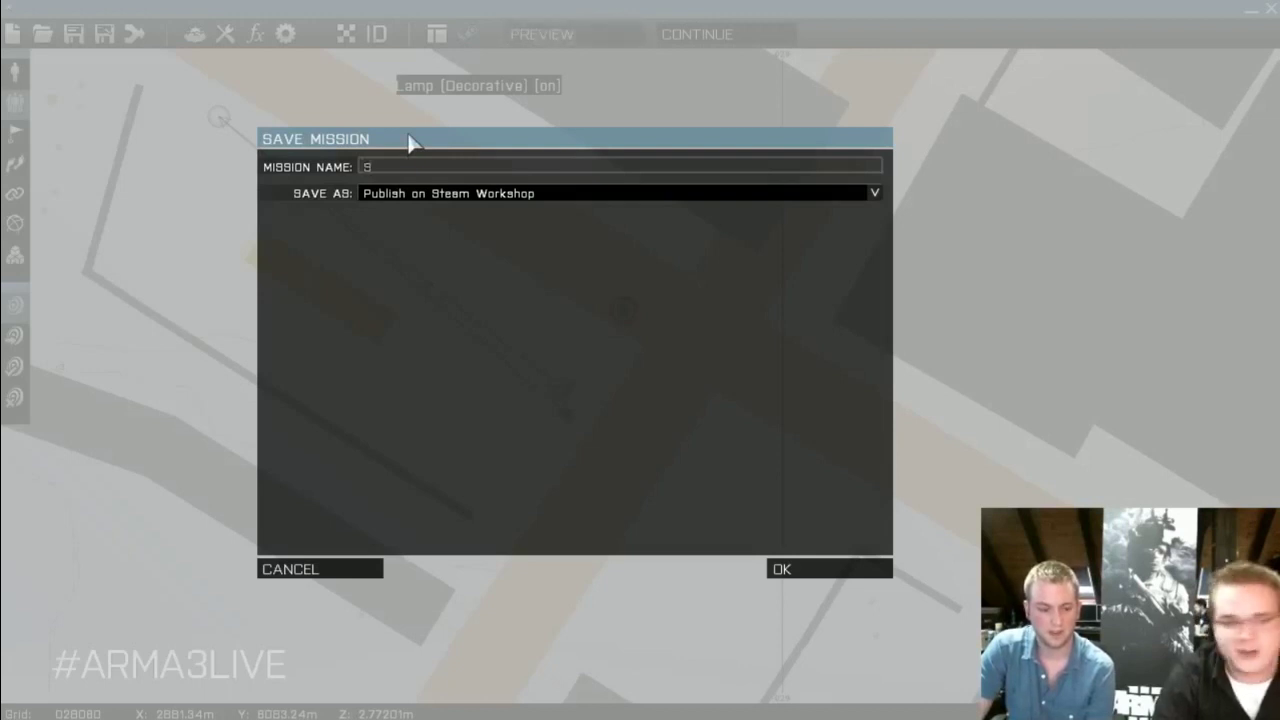
text(tealTheCar)
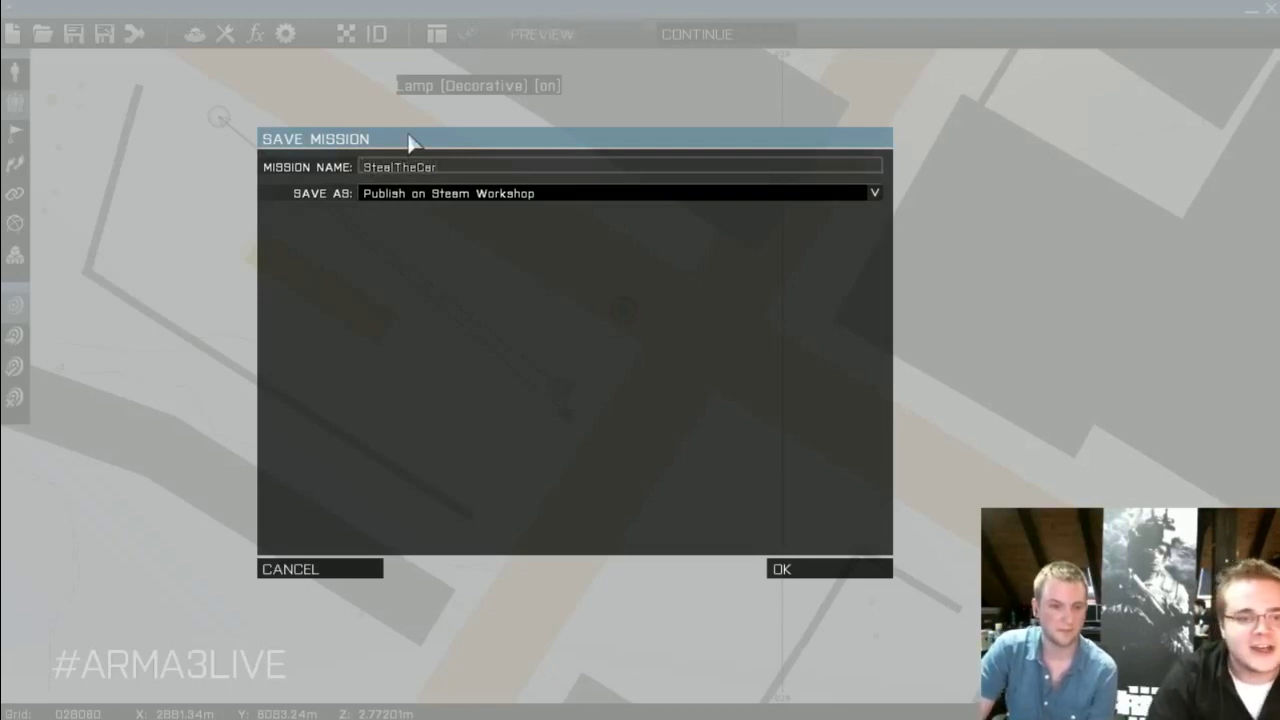
click(546, 195)
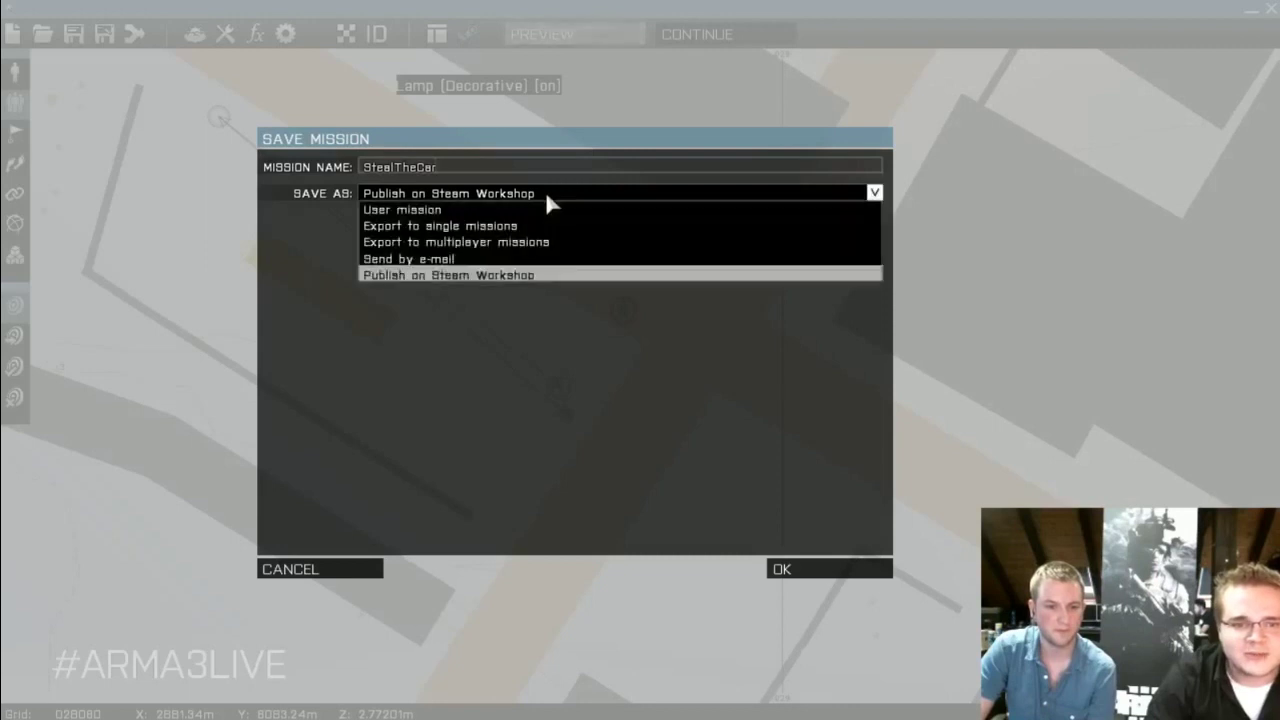
click(543, 209)
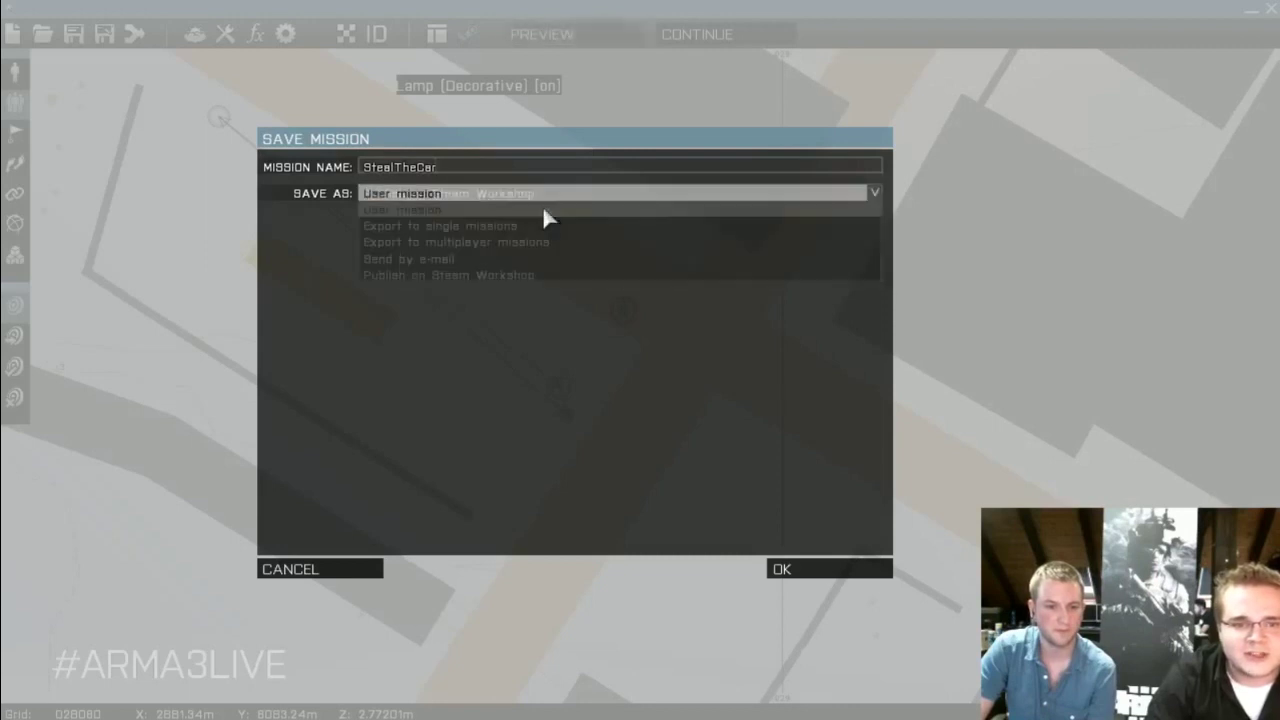
click(843, 578)
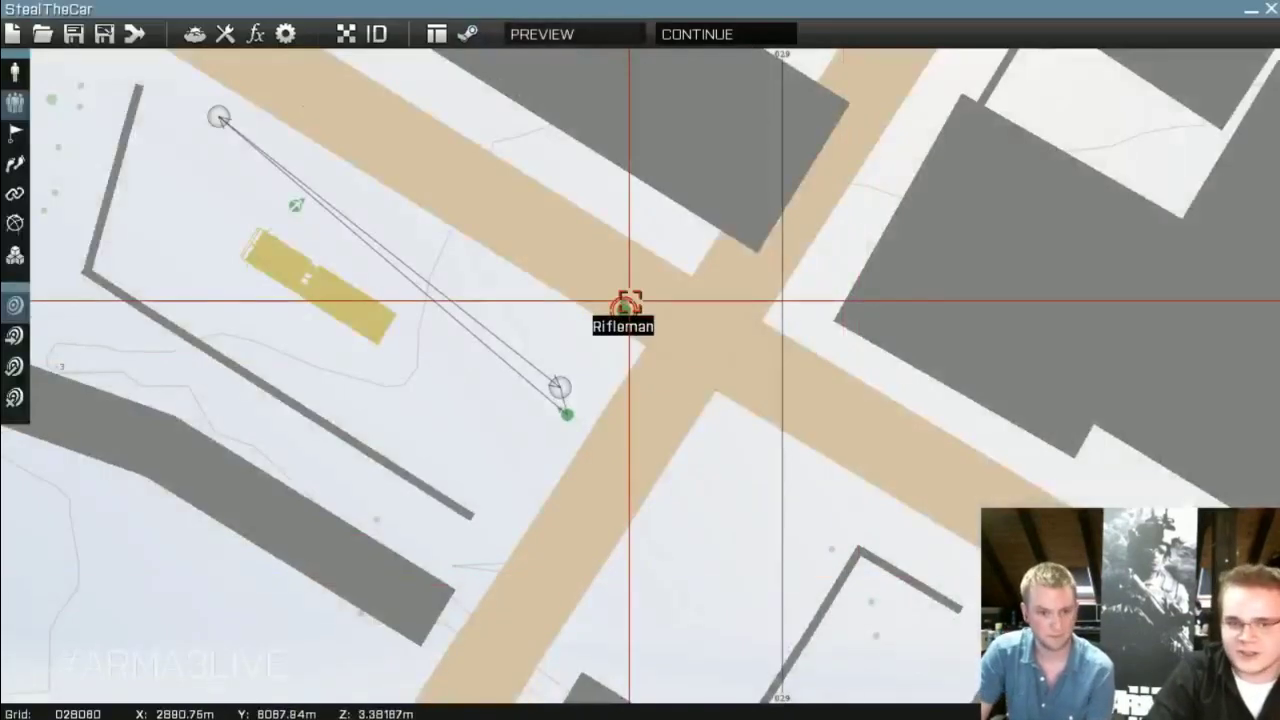
Open the Workshop publishing settings for StealTheCar, inspect the image selection and visibility options, and close them without publishing
scroll(629, 300, down, 3)
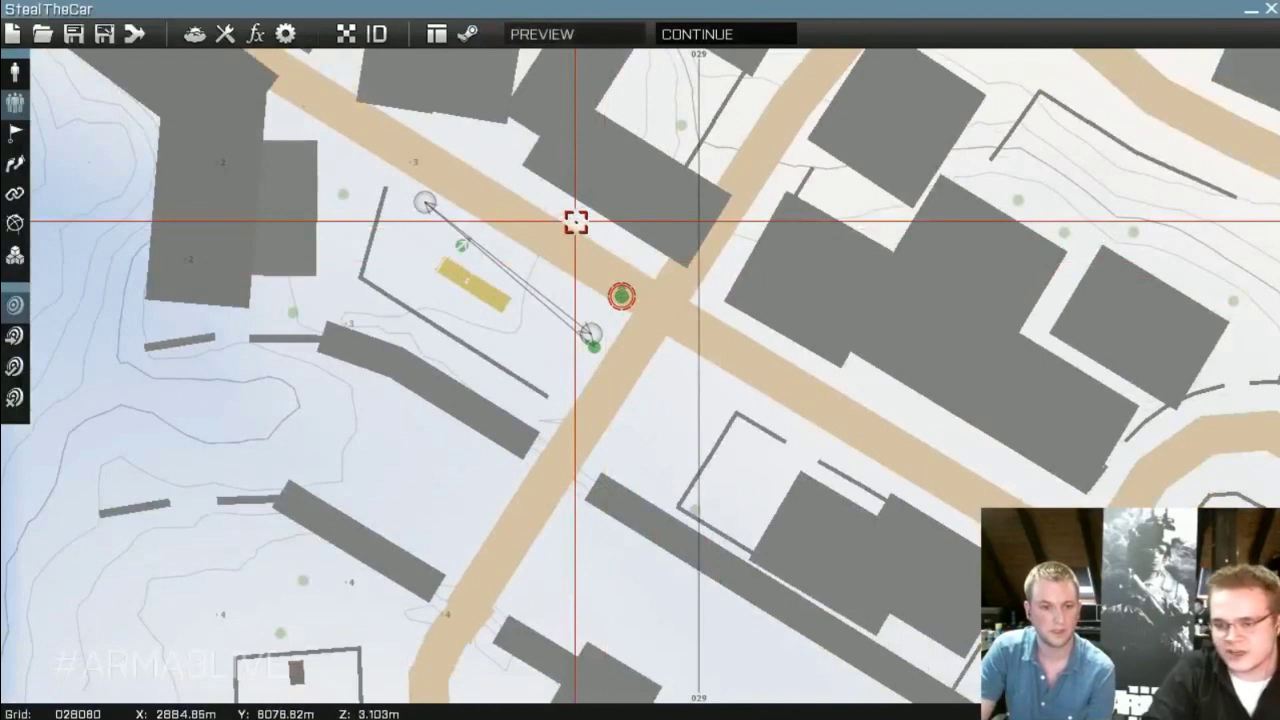
click(469, 40)
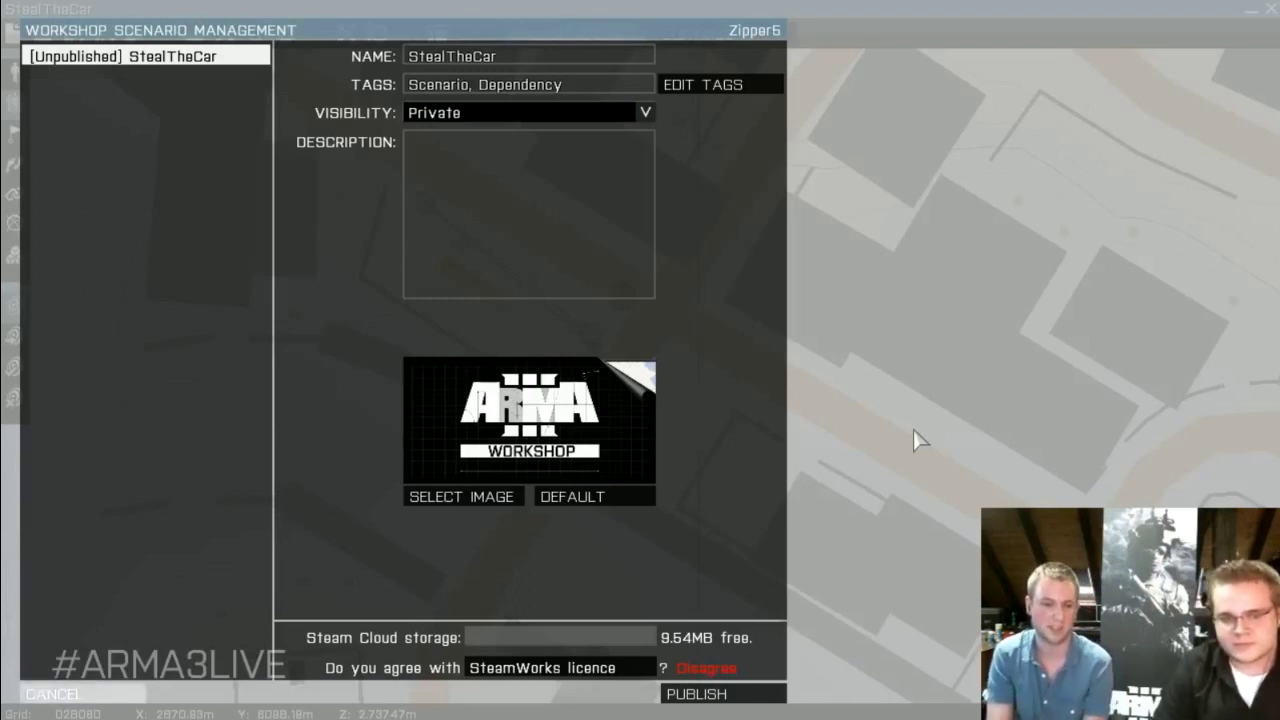
click(457, 499)
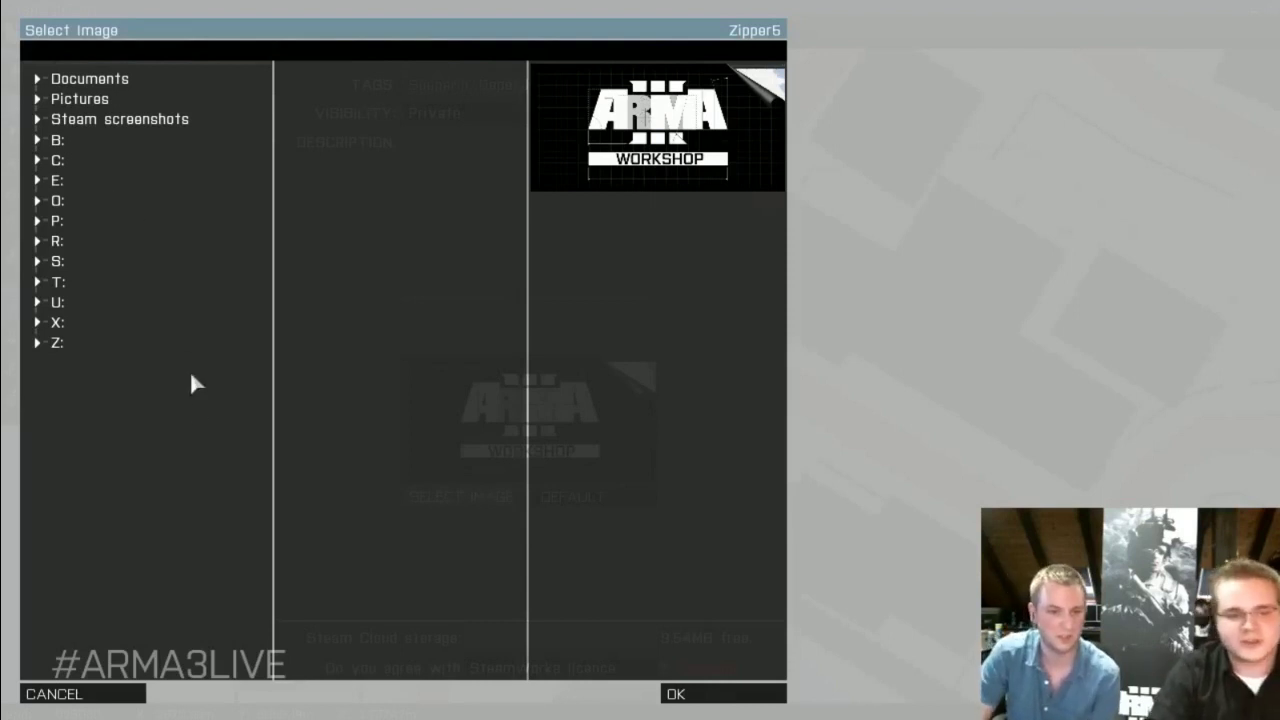
click(114, 691)
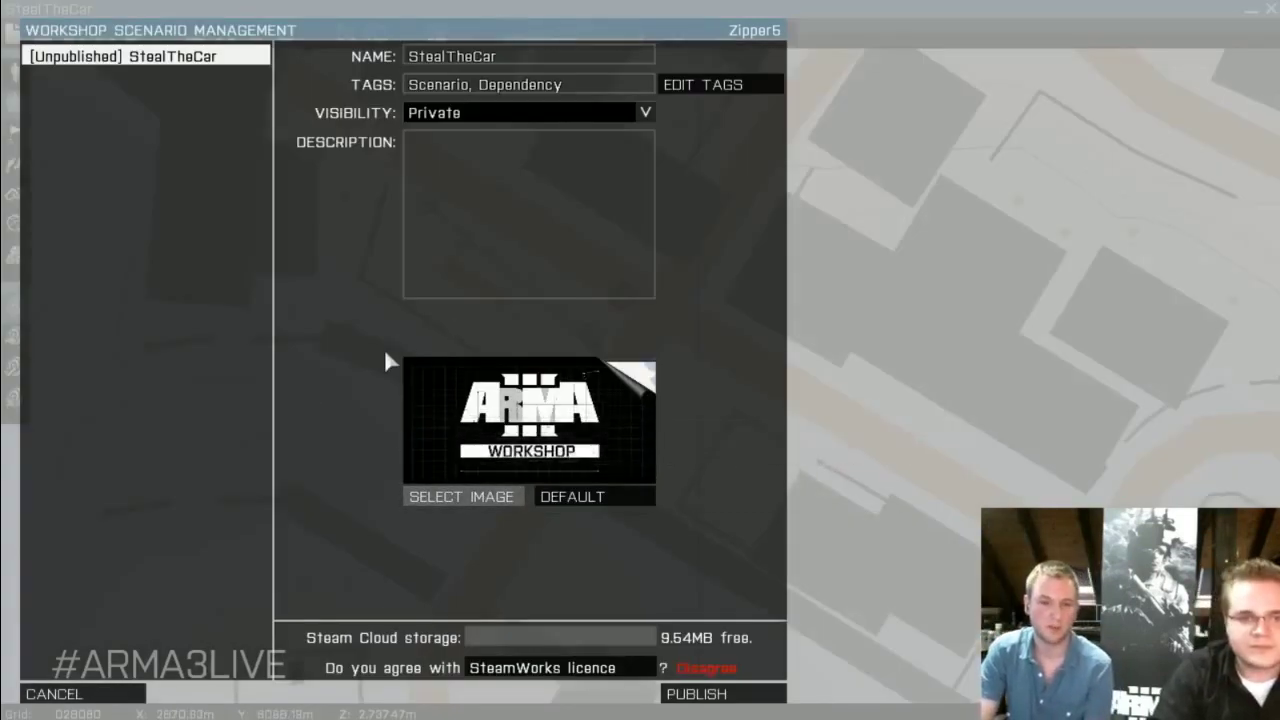
click(495, 112)
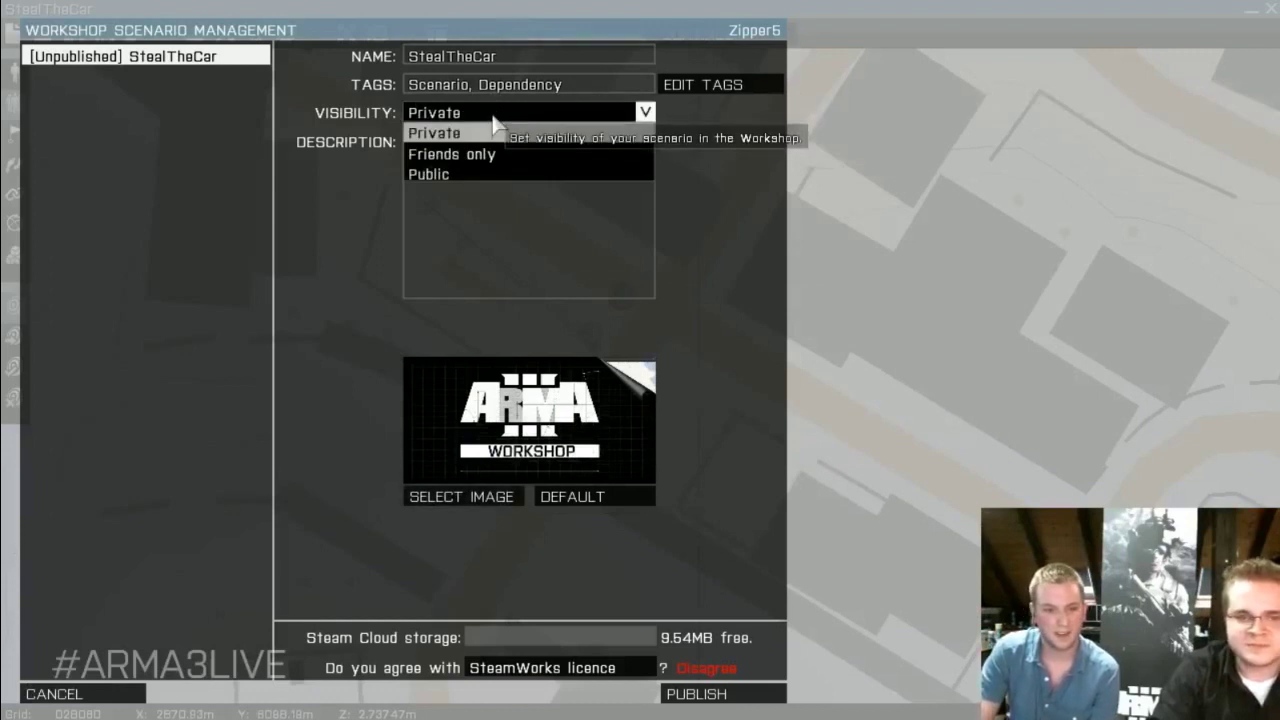
click(493, 115)
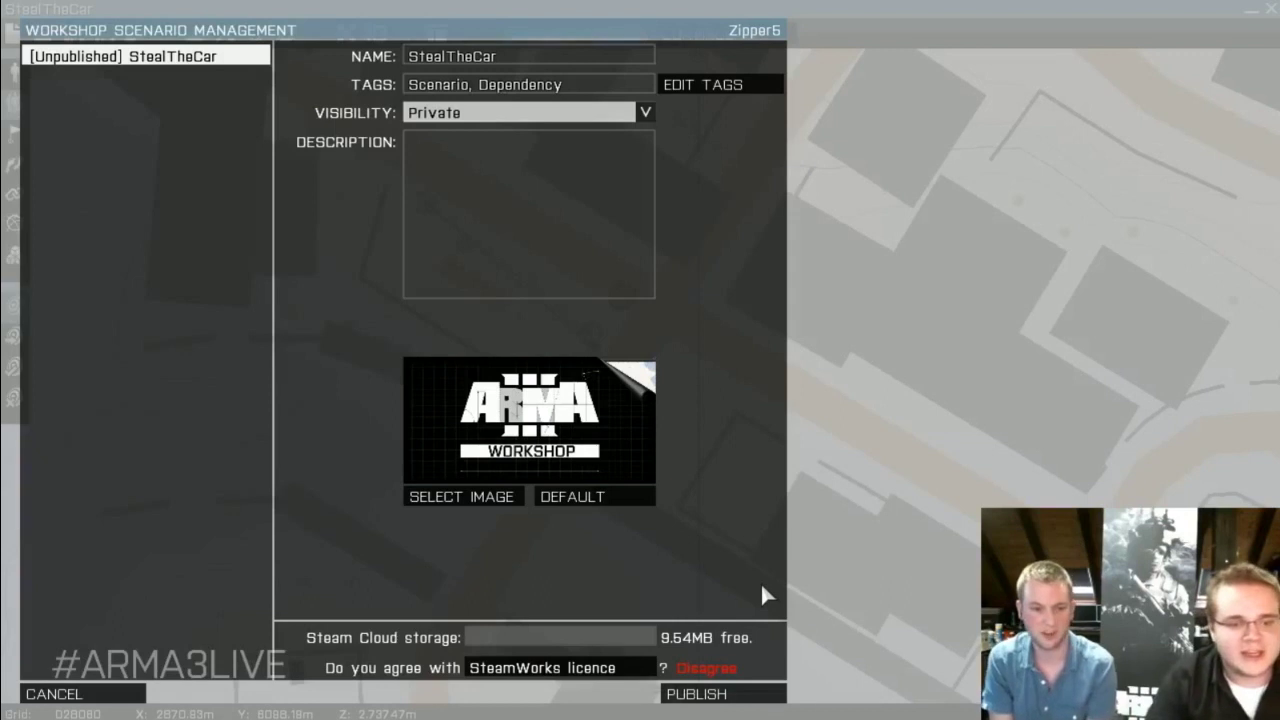
click(60, 694)
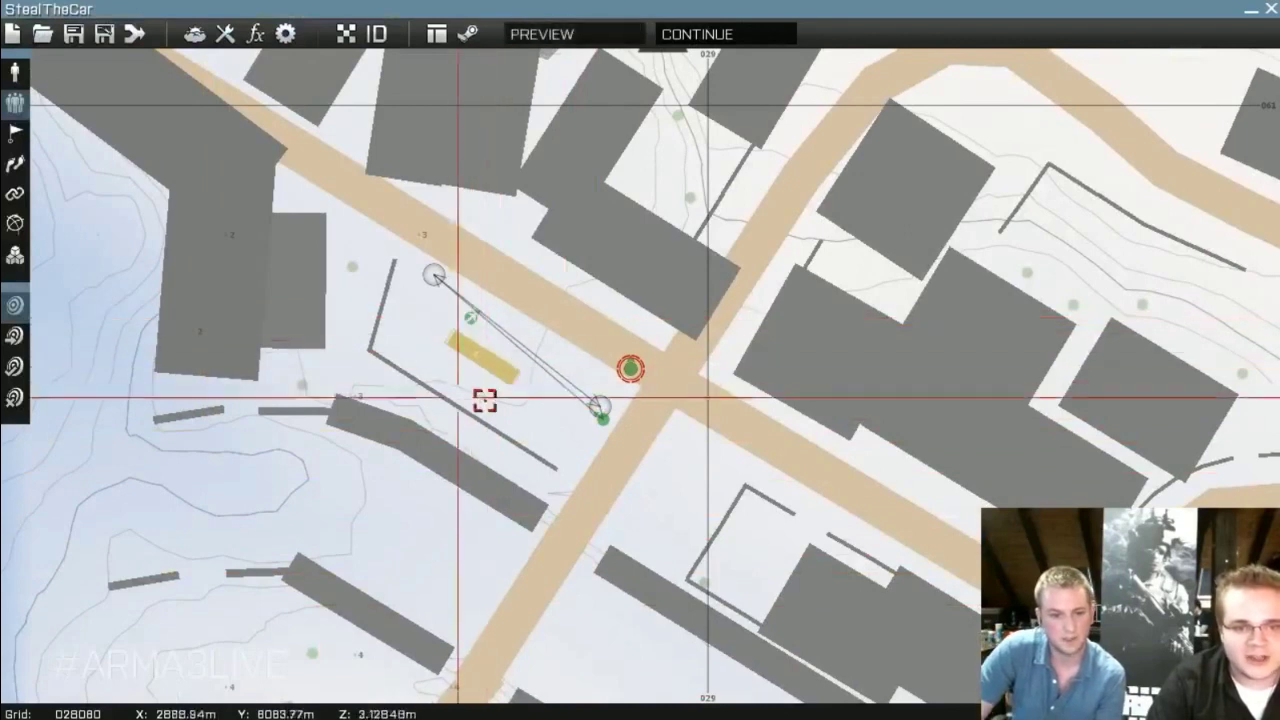
Move the player Rifleman from the junction near the truck to open ground south of Agia Marina, just west of the road
scroll(646, 400, down, 5)
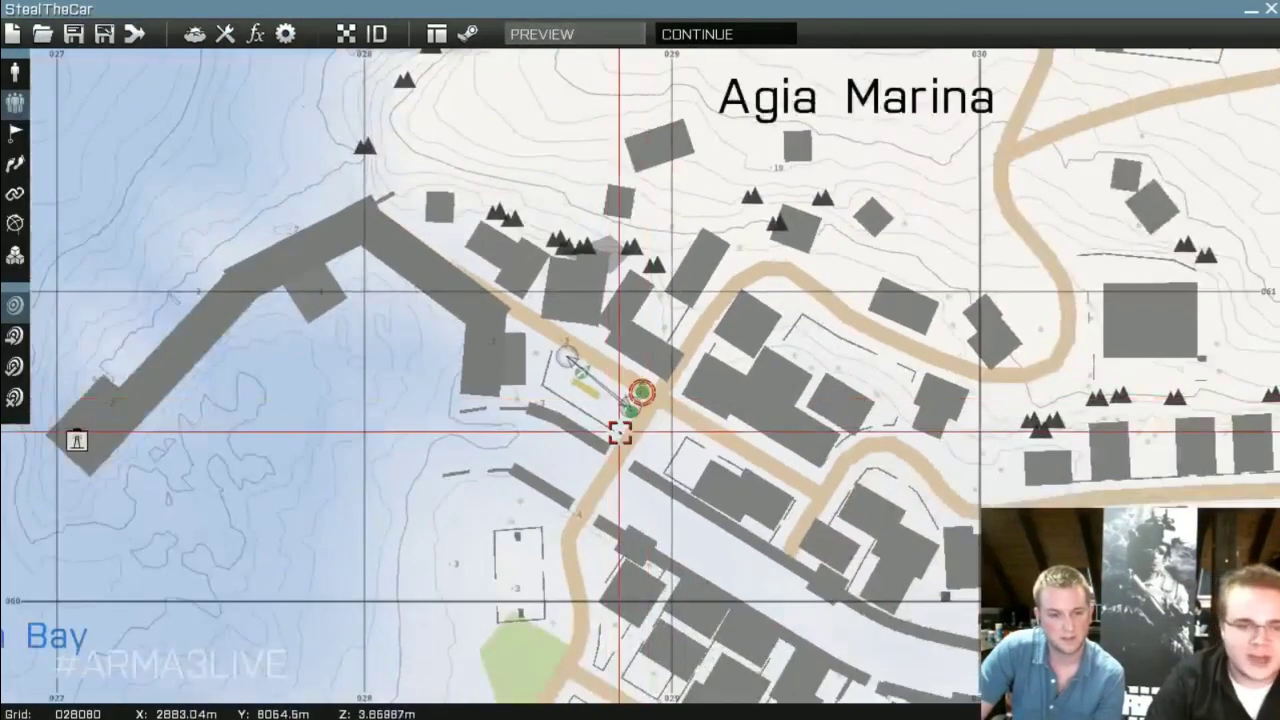
scroll(626, 362, up, 3)
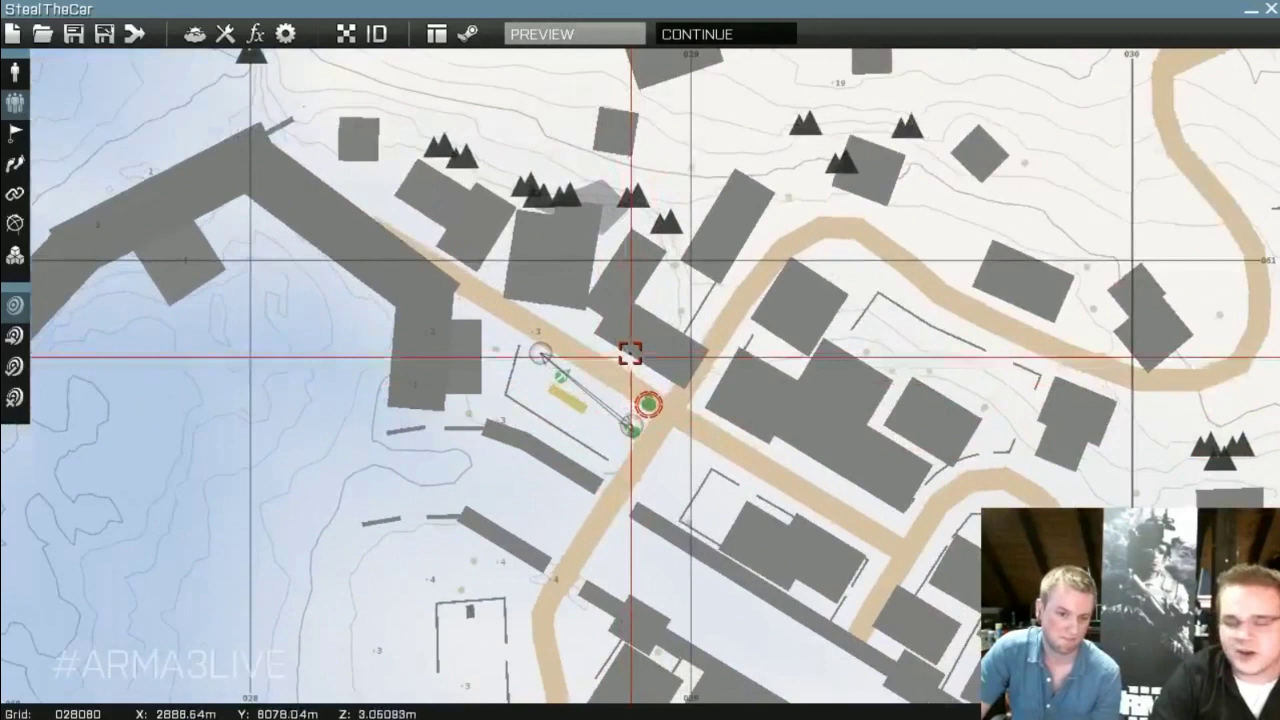
scroll(630, 353, up, 5)
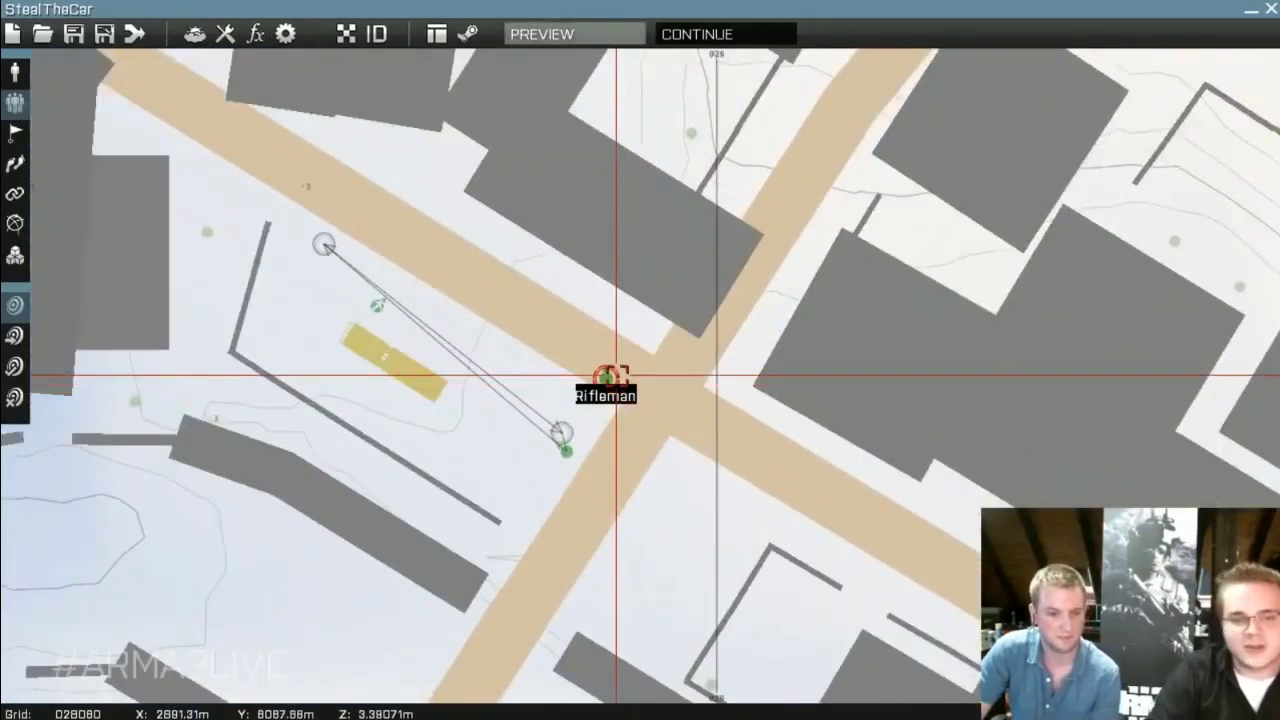
scroll(661, 457, down, 8)
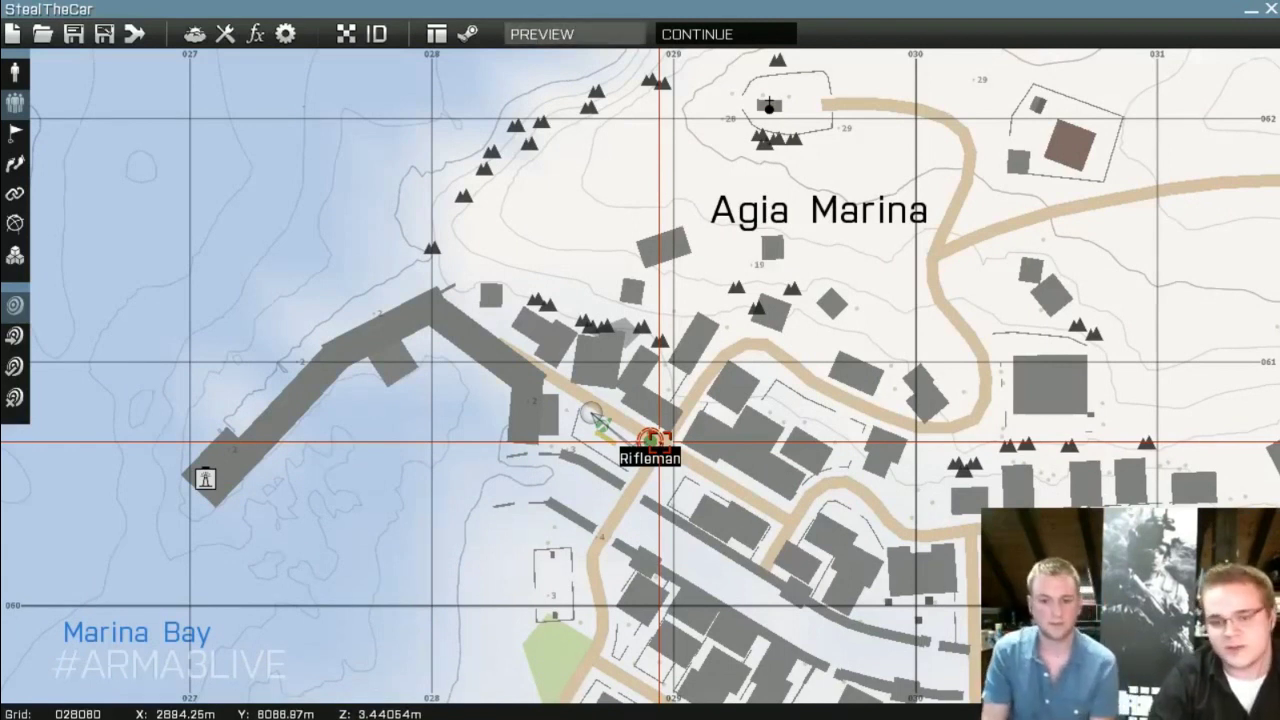
click(653, 433)
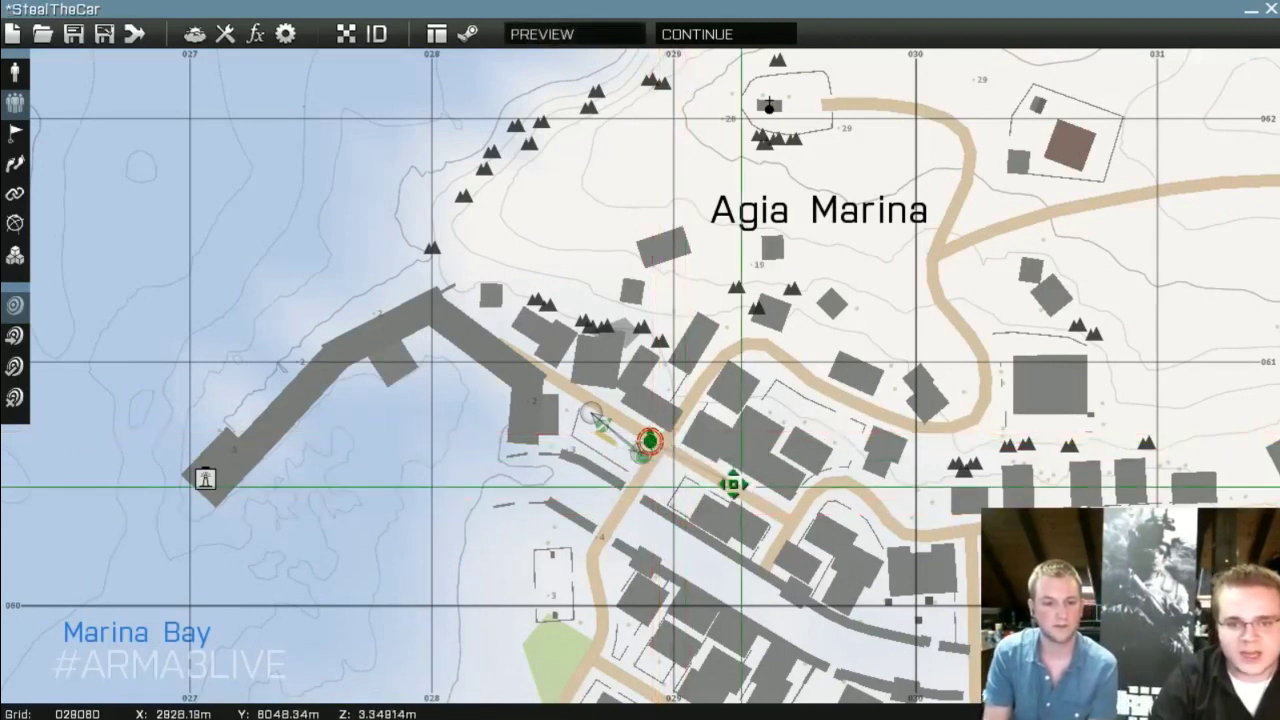
drag(653, 436, 622, 505)
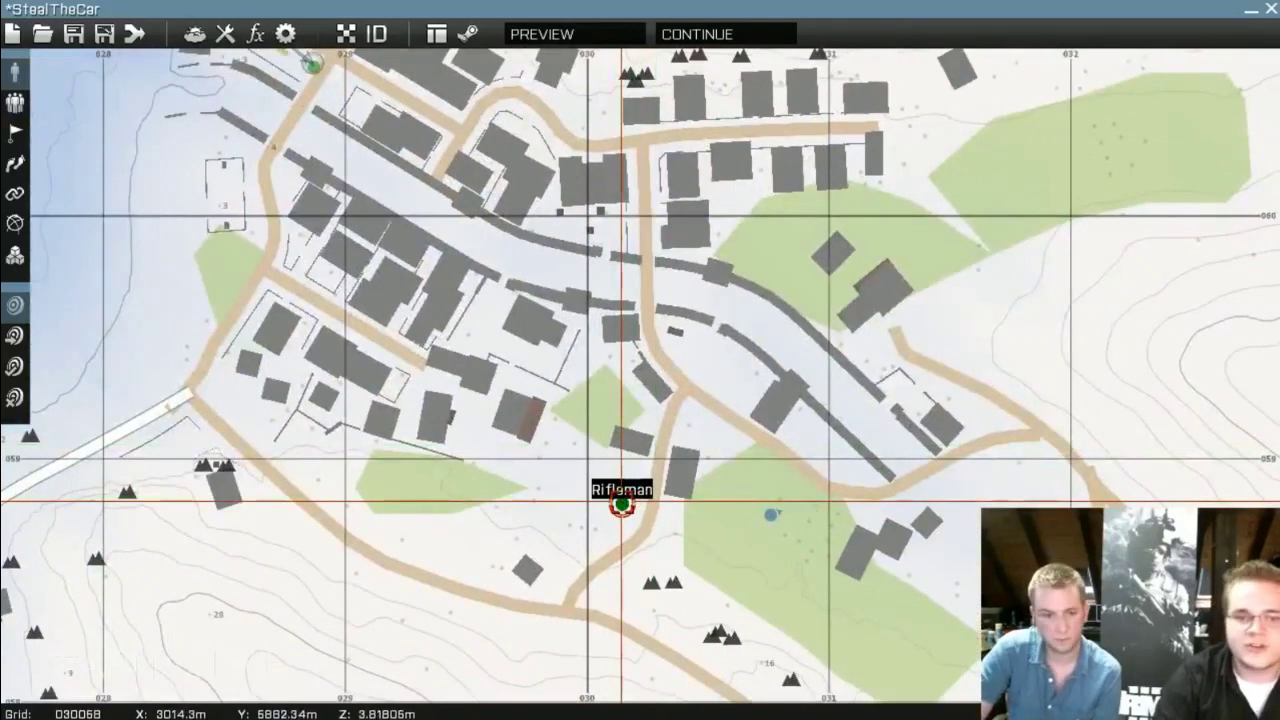
Examine the map between the Rifleman's new position and the truck, including the canal bridge and the area surrounding the town
key(w)
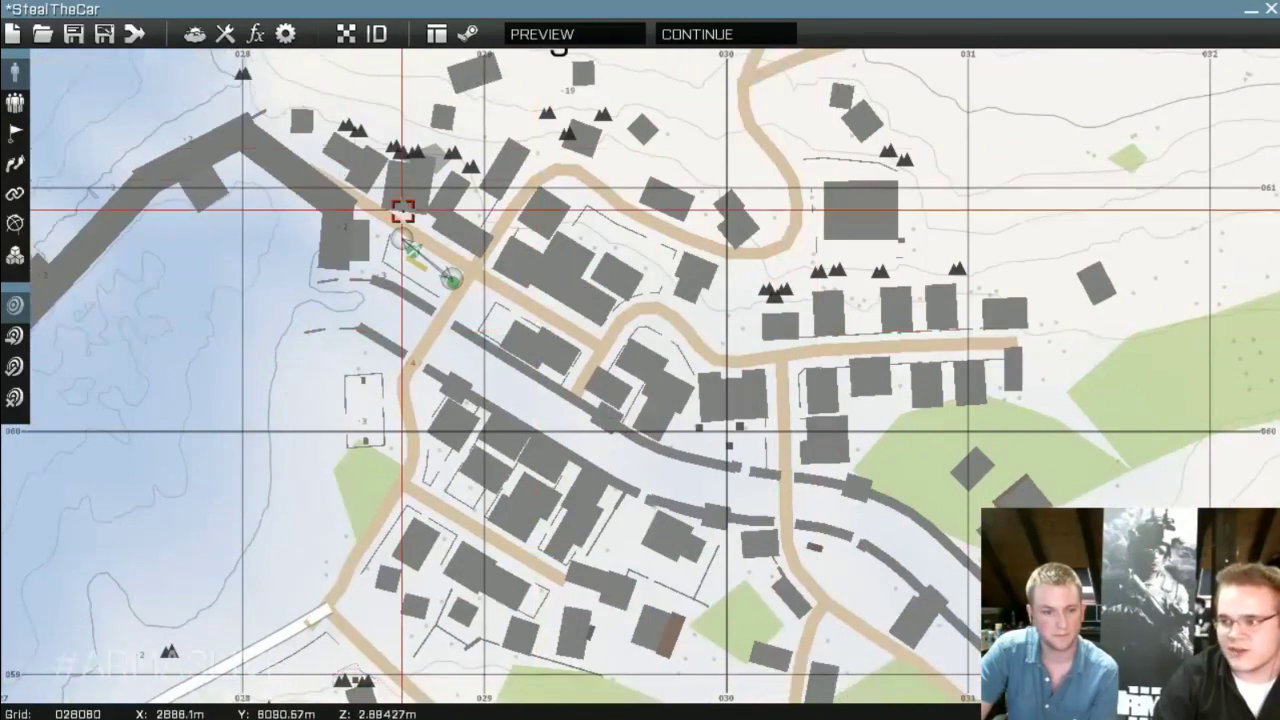
key(s)
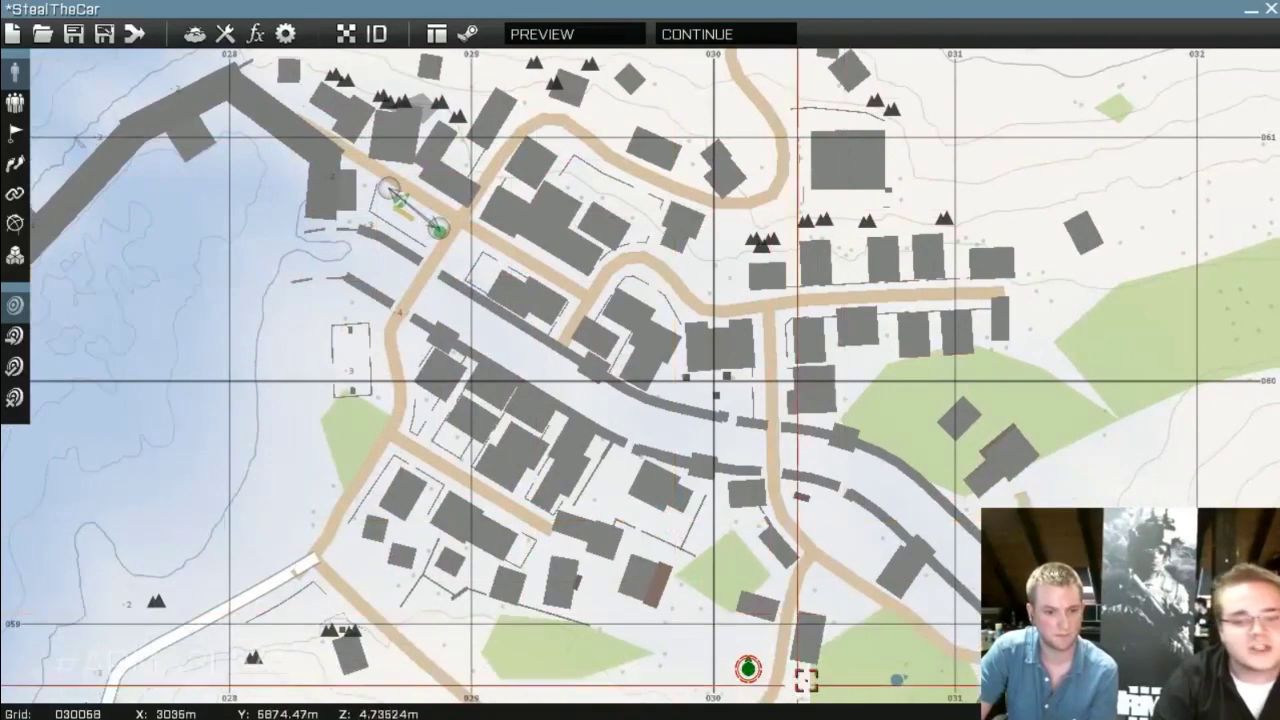
key(s)
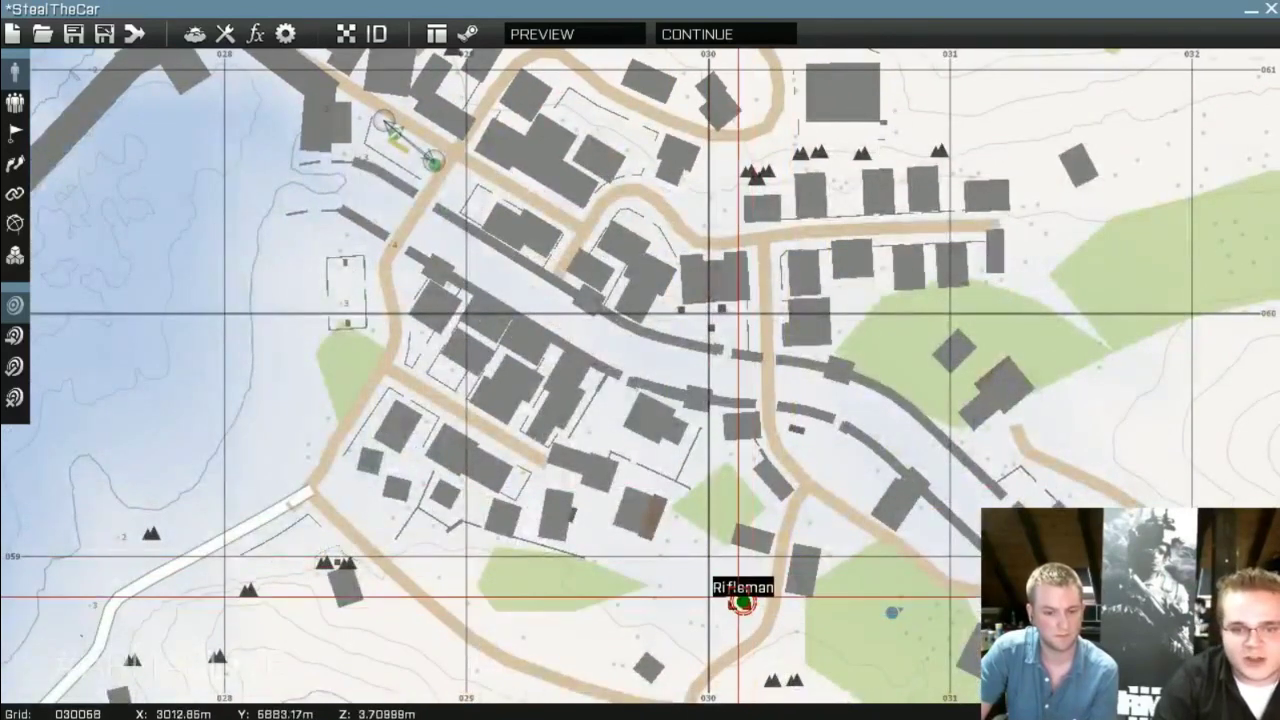
key(w)
key(a)
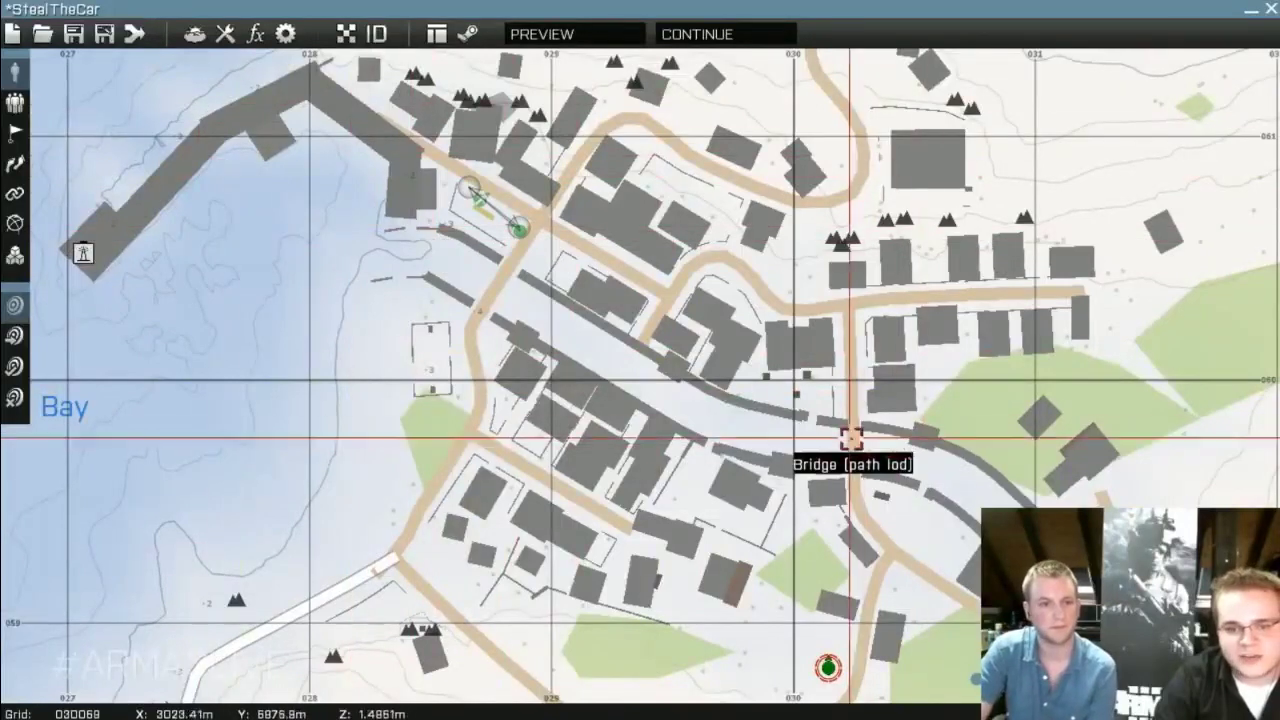
scroll(440, 380, up, 5)
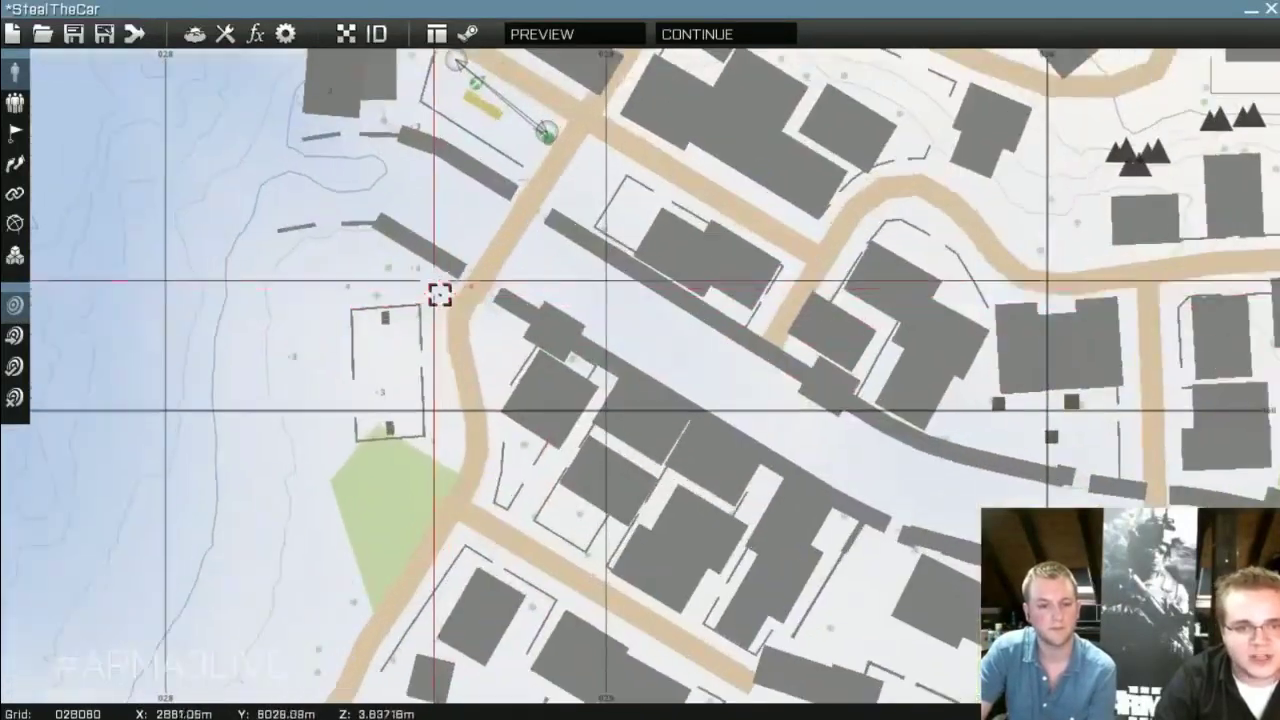
scroll(490, 317, down, 6)
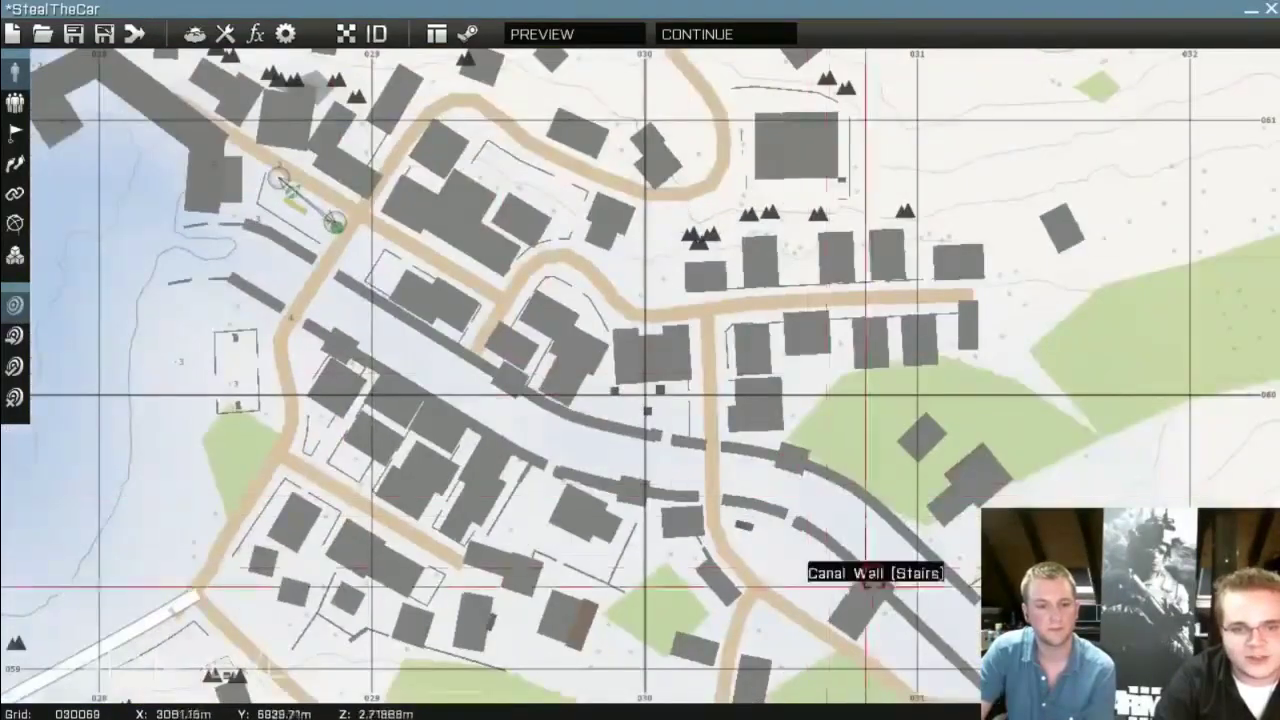
scroll(720, 500, up, 5)
scroll(720, 500, up, 2)
right_drag(723, 477, 520, 249)
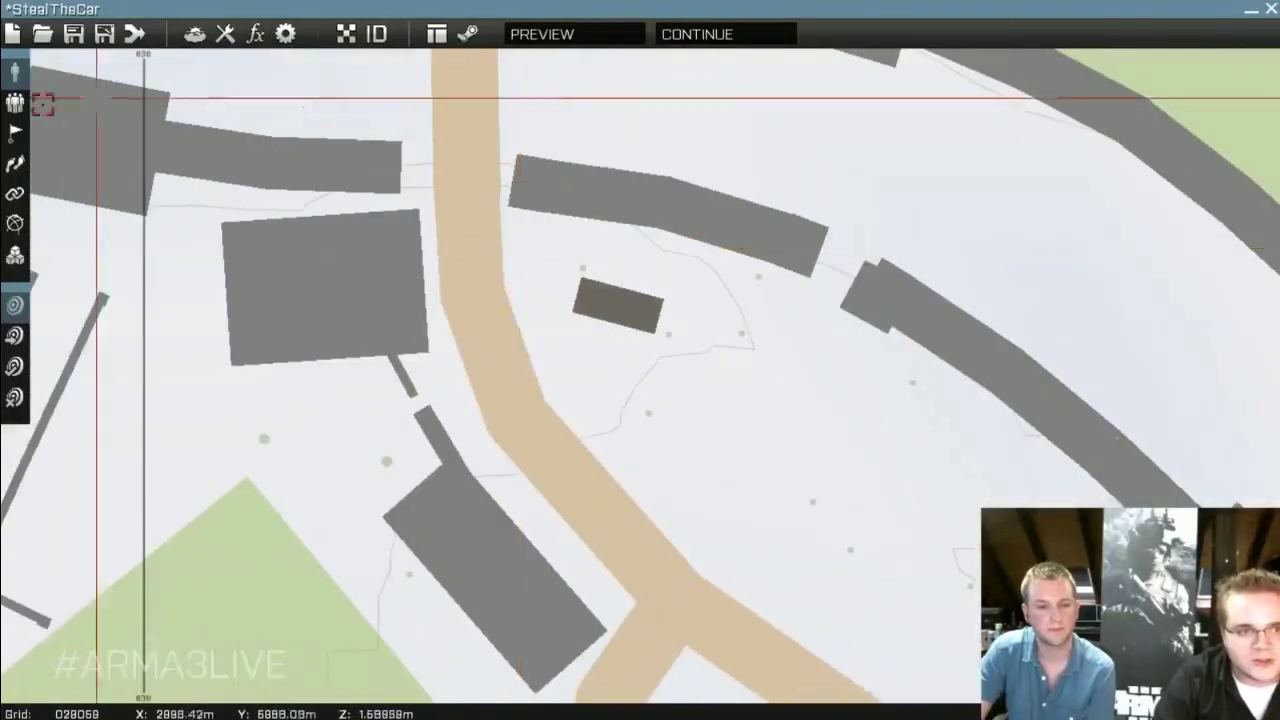
scroll(530, 251, up, 2)
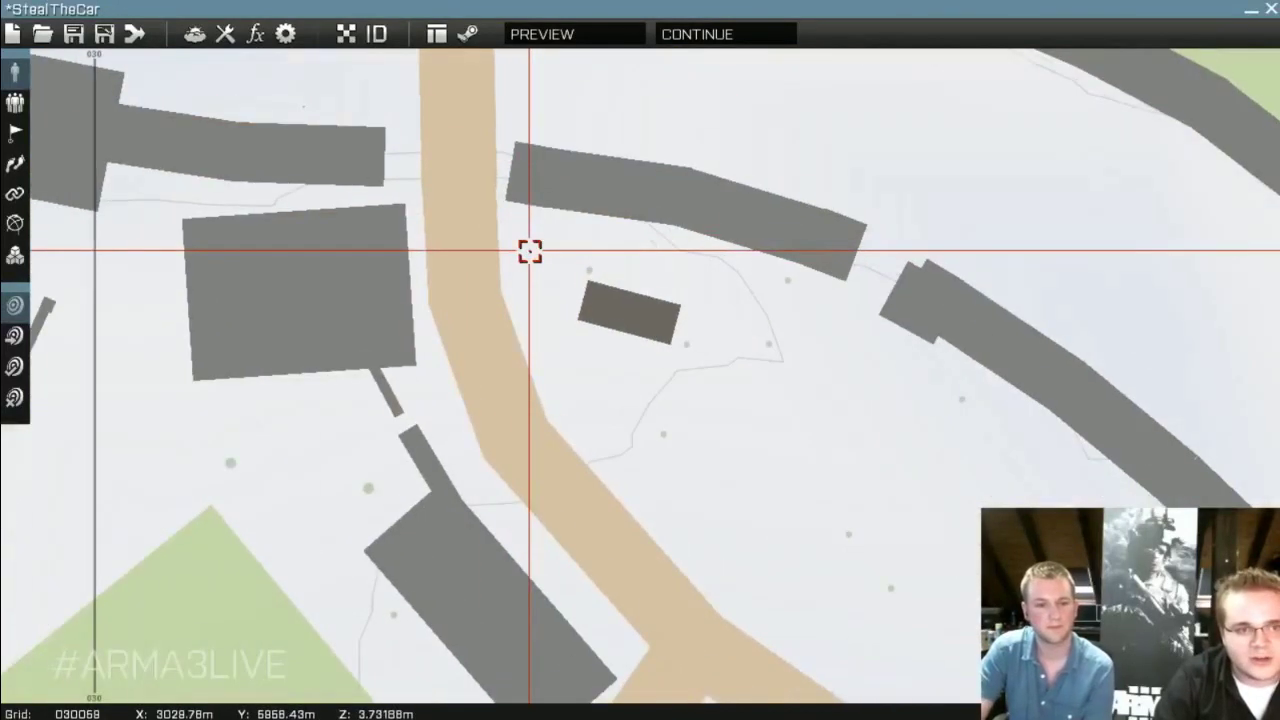
scroll(549, 340, down, 3)
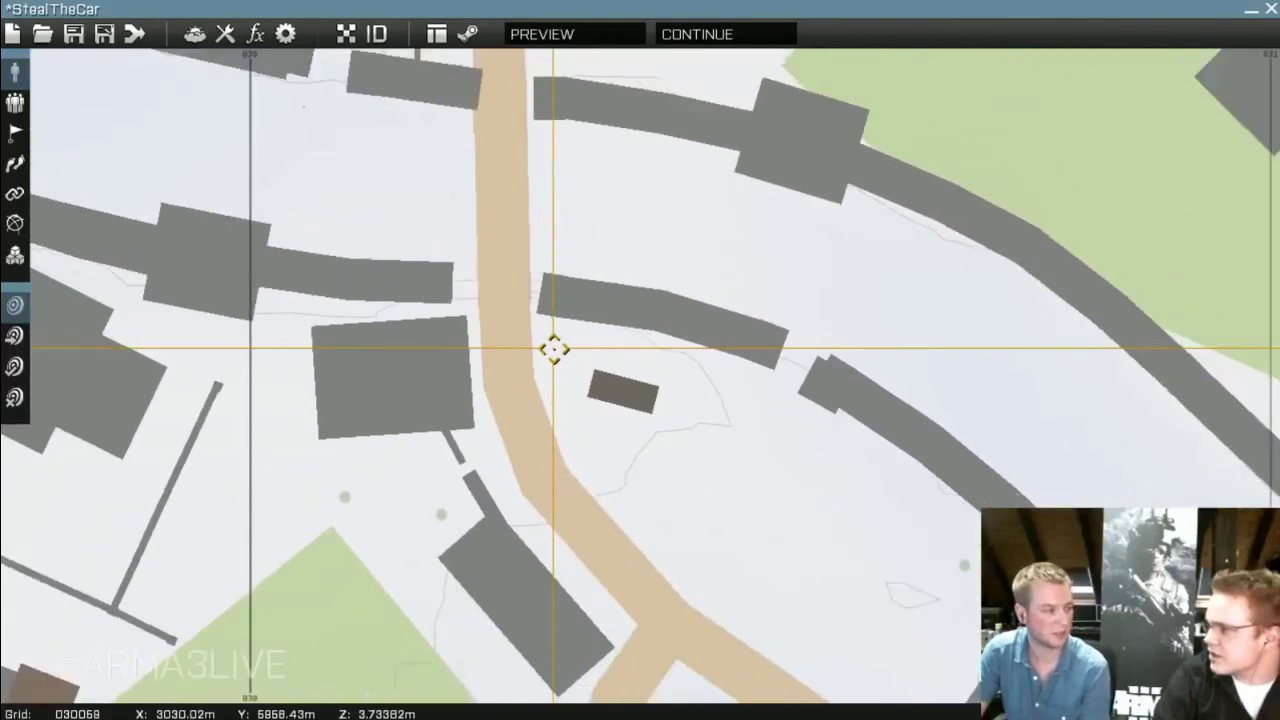
scroll(555, 350, down, 4)
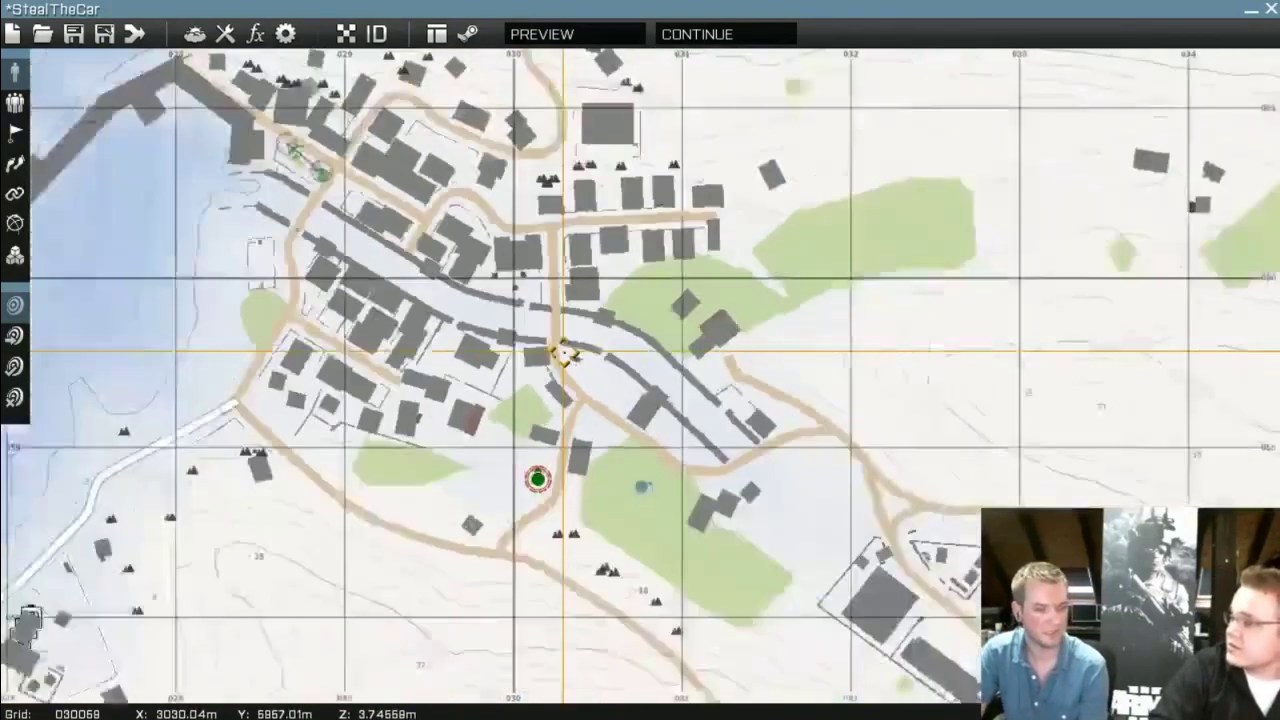
scroll(563, 345, down, 5)
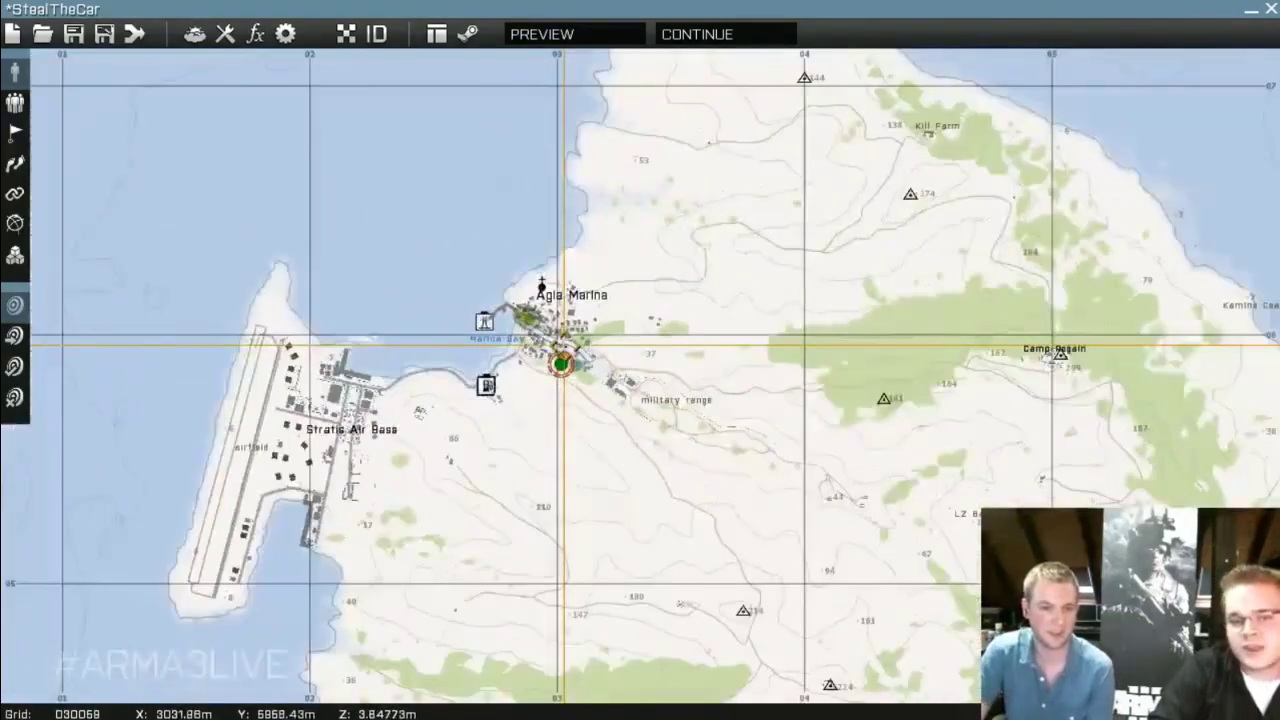
scroll(579, 370, up, 5)
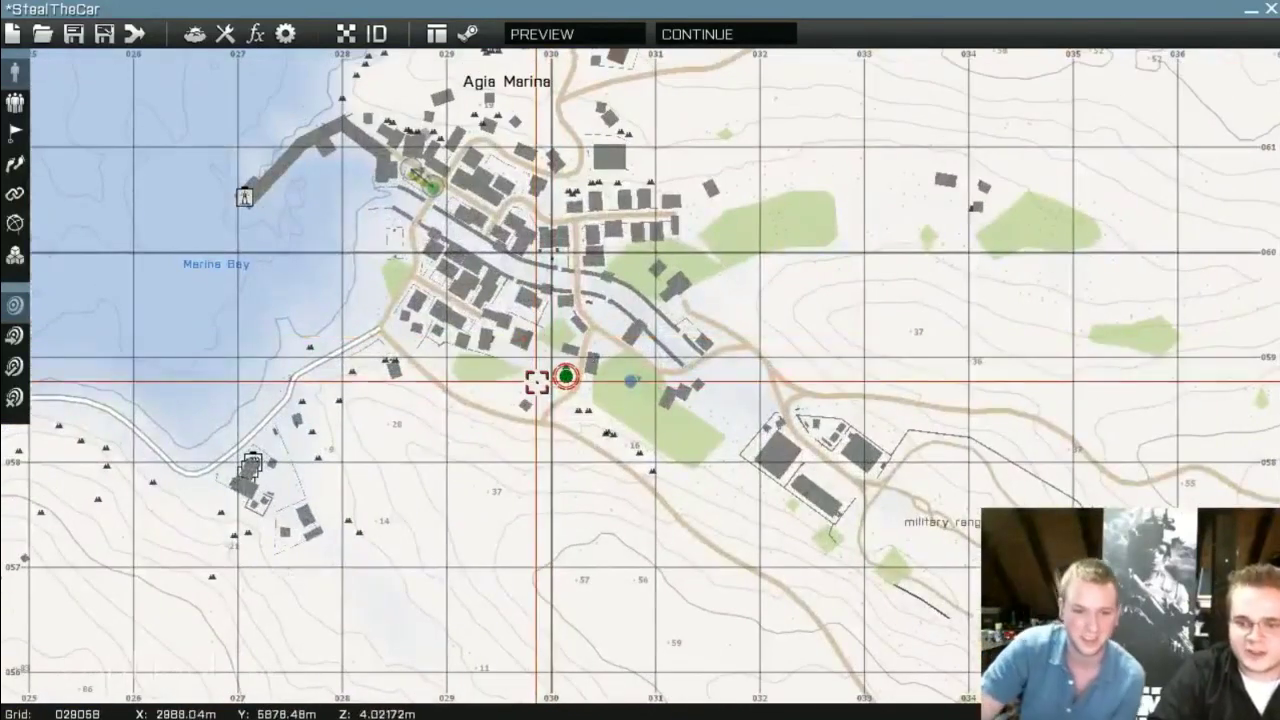
scroll(545, 378, up, 1)
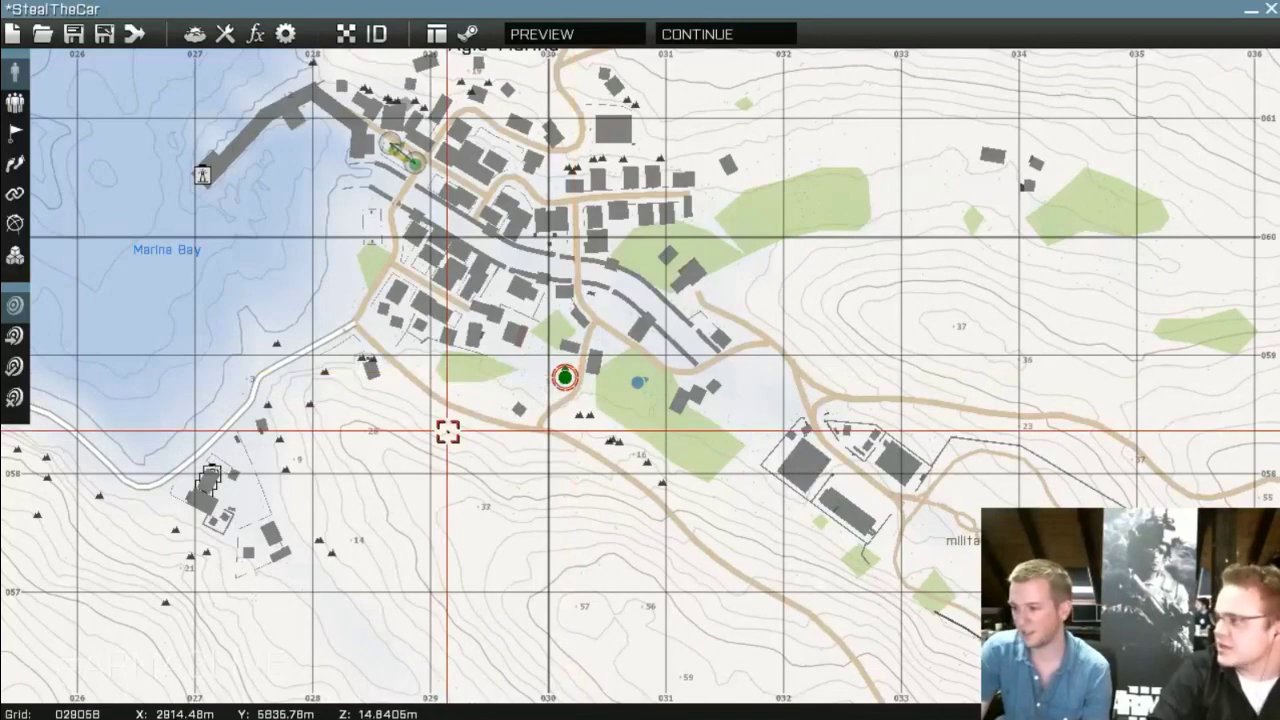
Move the player Rifleman farther south, beside the road just southeast of the junction below Agia Marina
scroll(620, 443, down, 4)
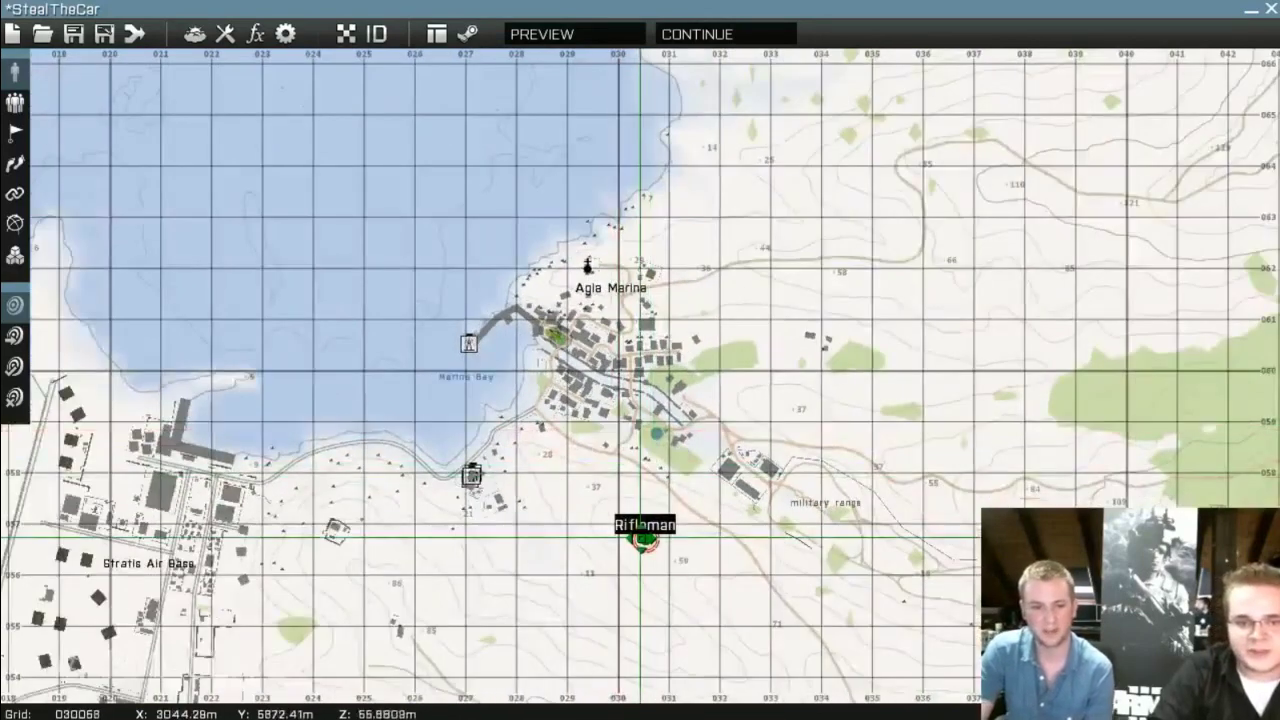
scroll(640, 537, up, 5)
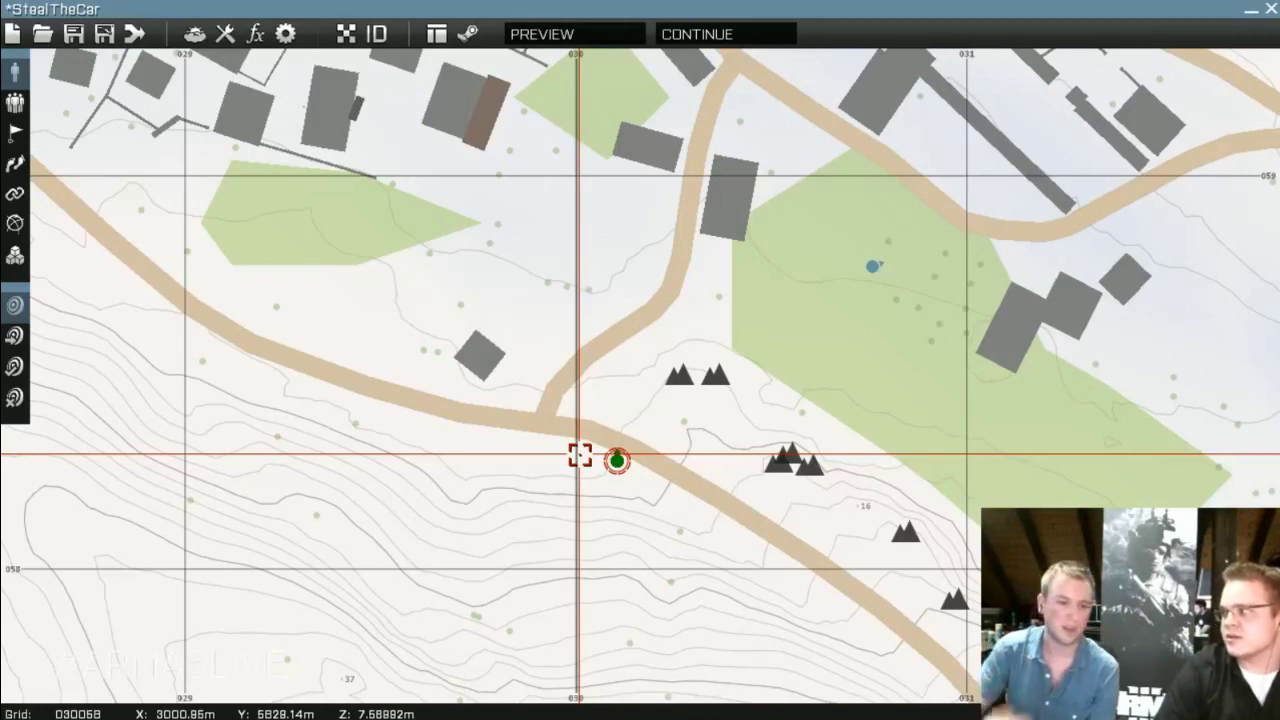
scroll(614, 257, down, 3)
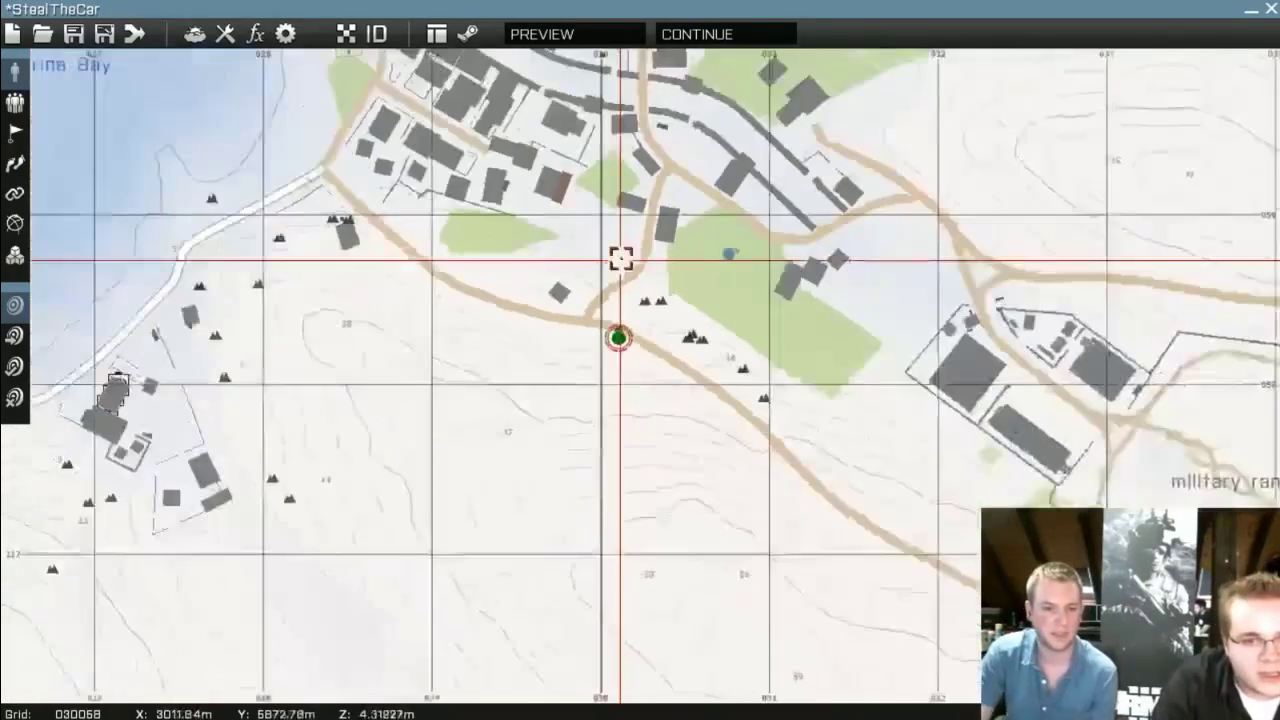
scroll(609, 323, up, 5)
scroll(600, 279, down, 8)
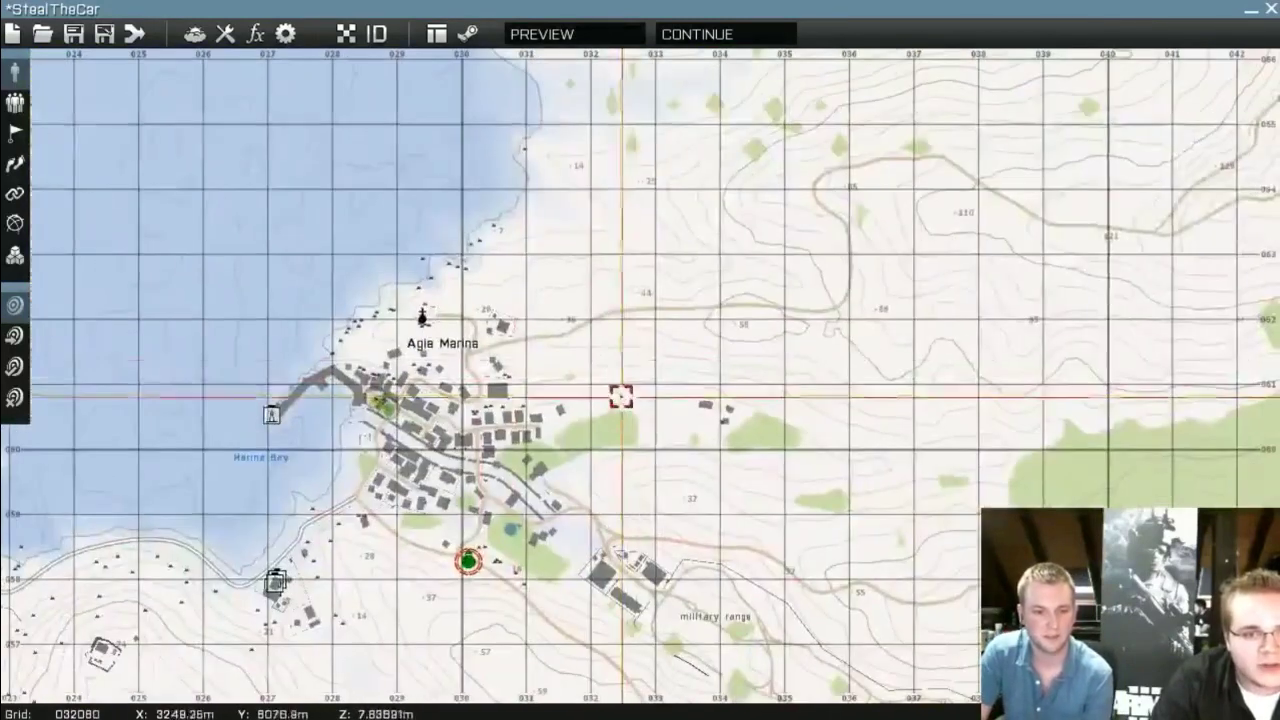
Insert an OPFOR Mi-48 helicopter of the Red faction northeast of Agia Marina, with Special set to Flying
scroll(620, 396, down, 2)
double_click(610, 280)
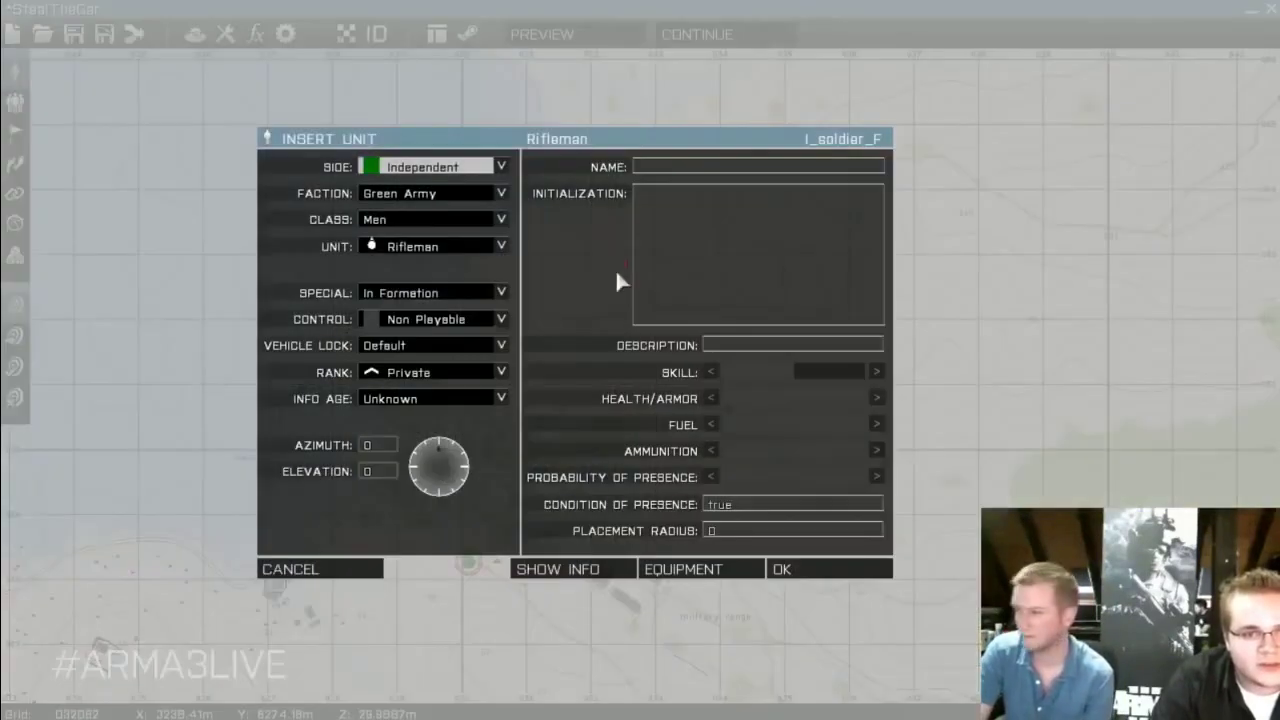
click(474, 168)
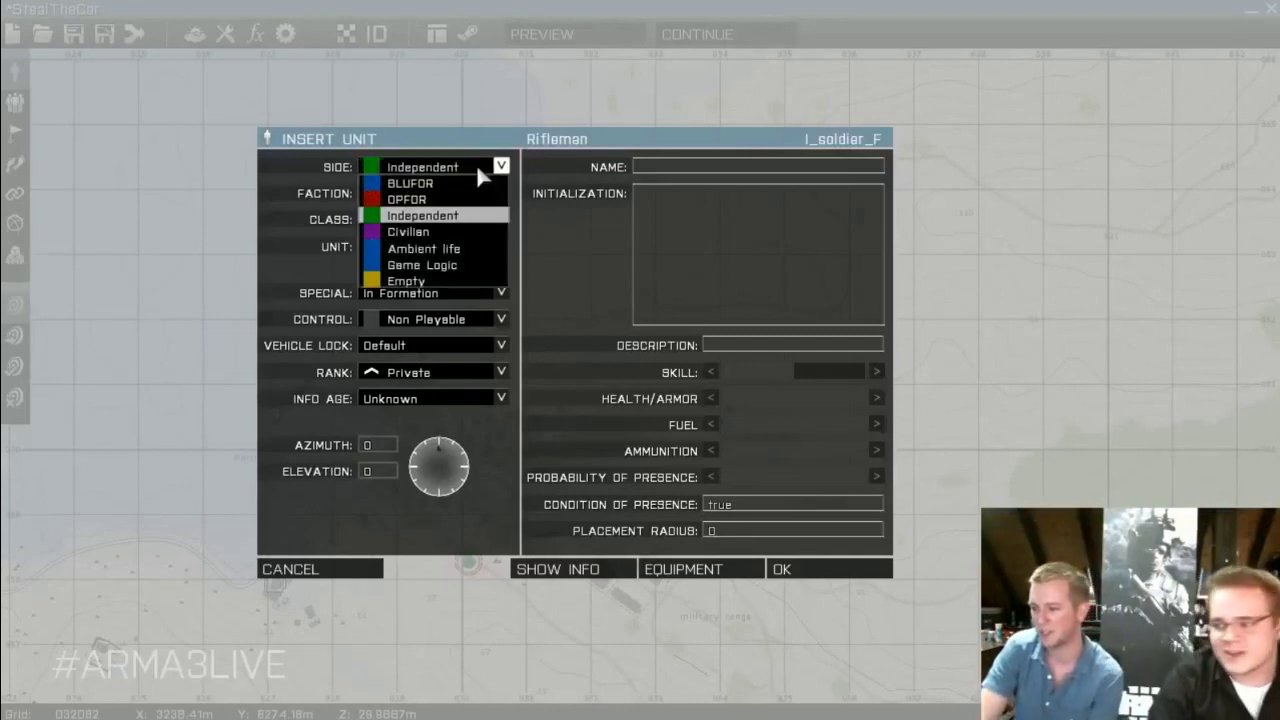
click(443, 199)
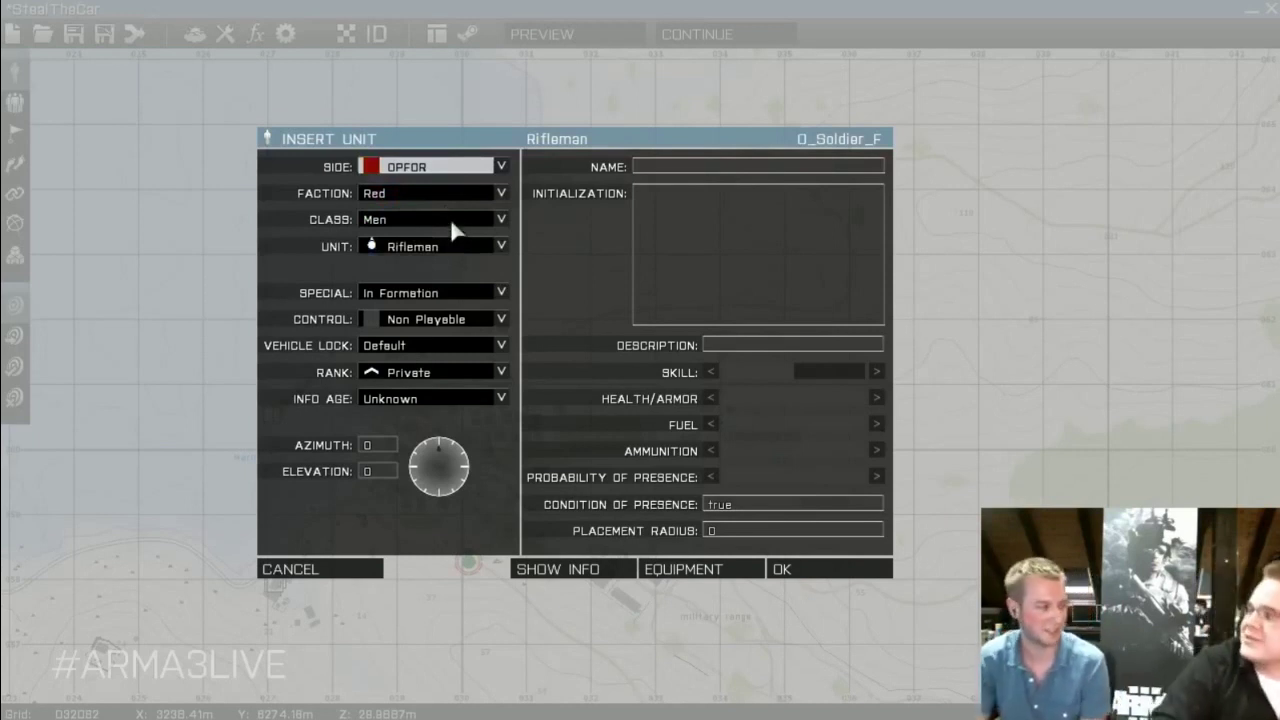
click(452, 222)
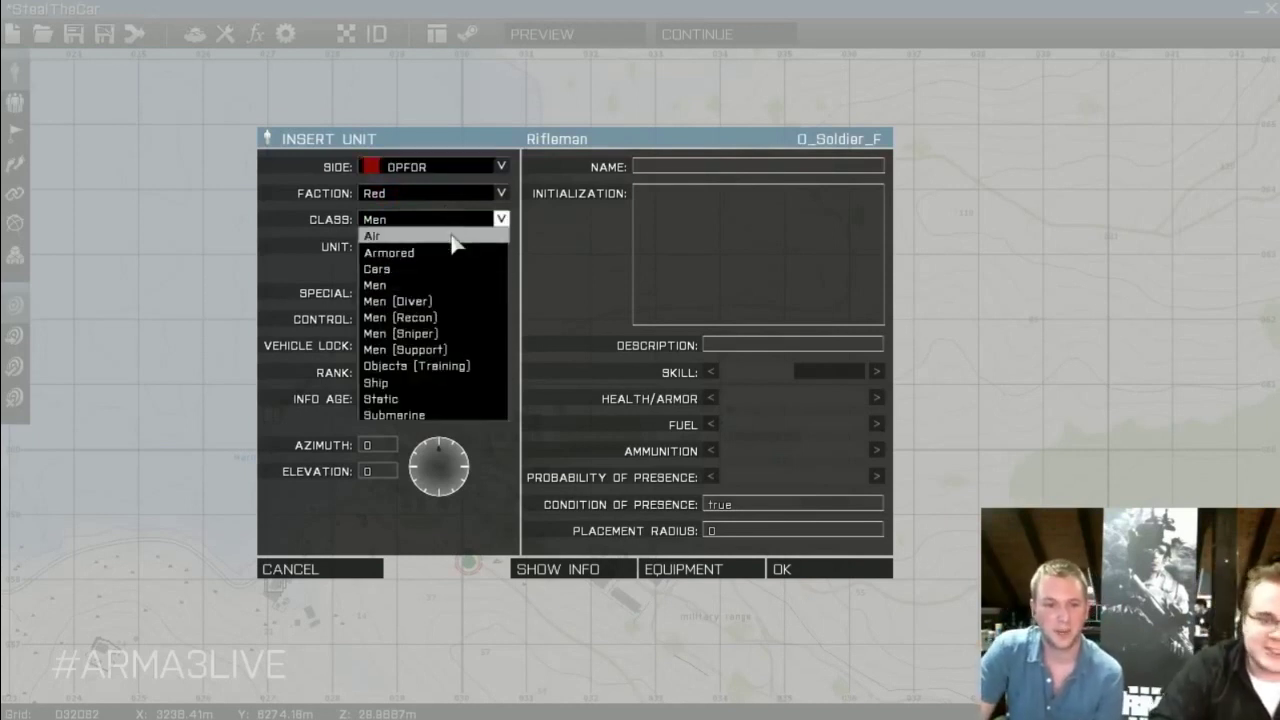
click(452, 238)
click(453, 247)
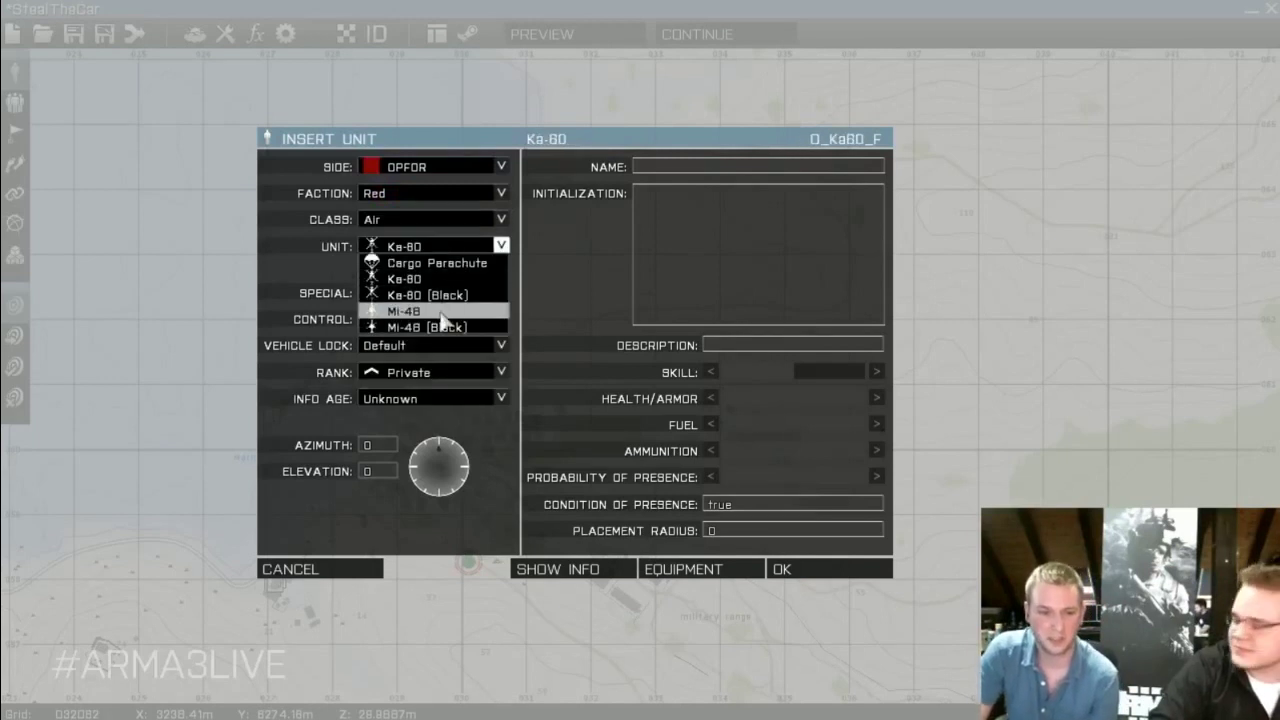
click(441, 318)
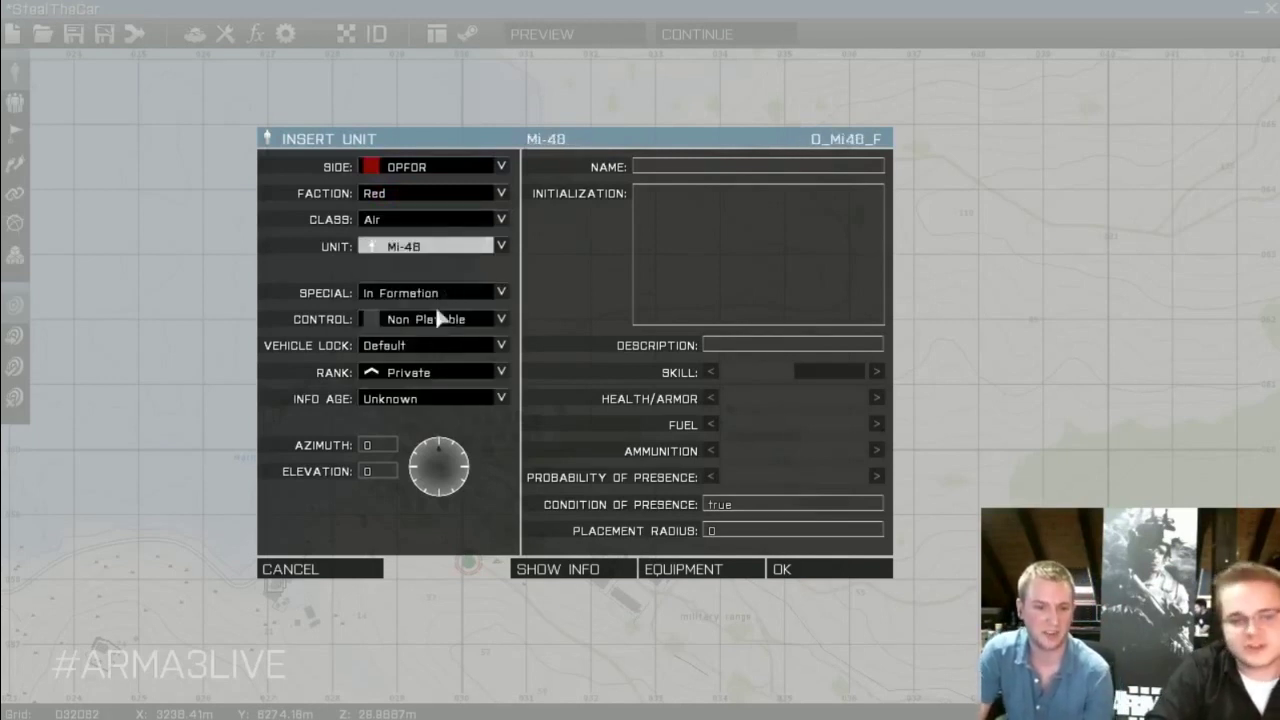
click(440, 300)
click(430, 347)
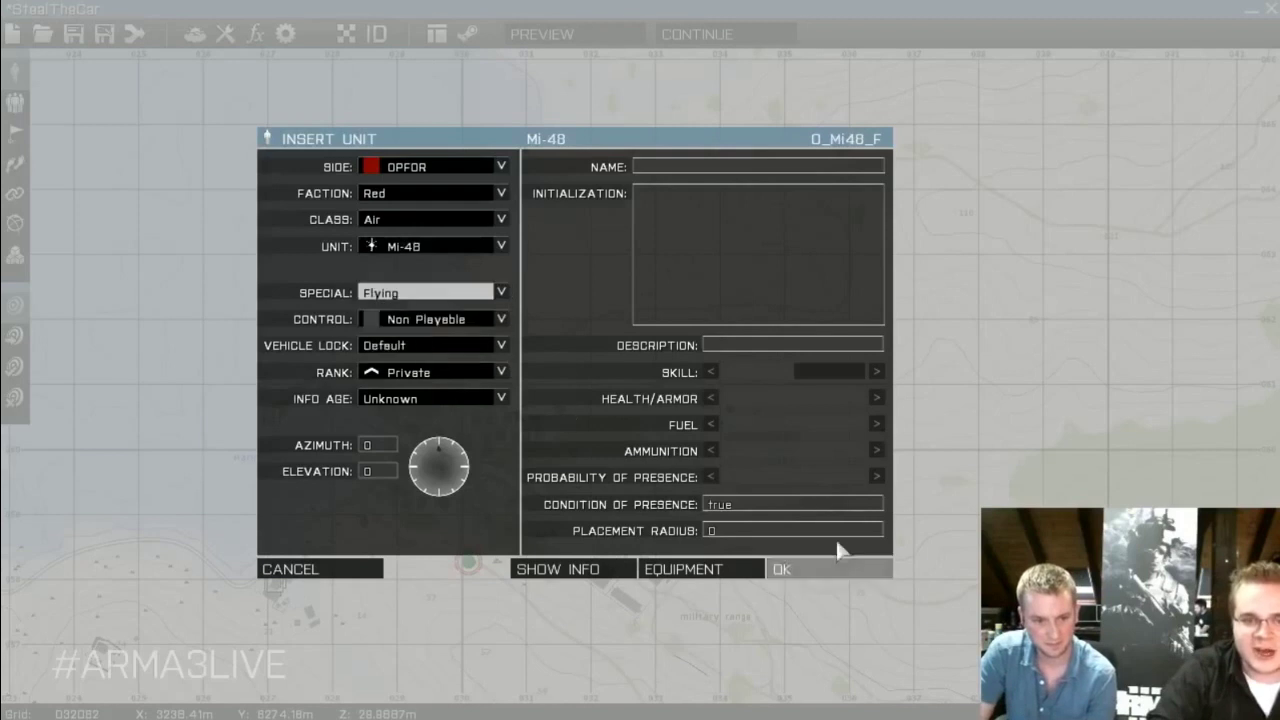
click(782, 569)
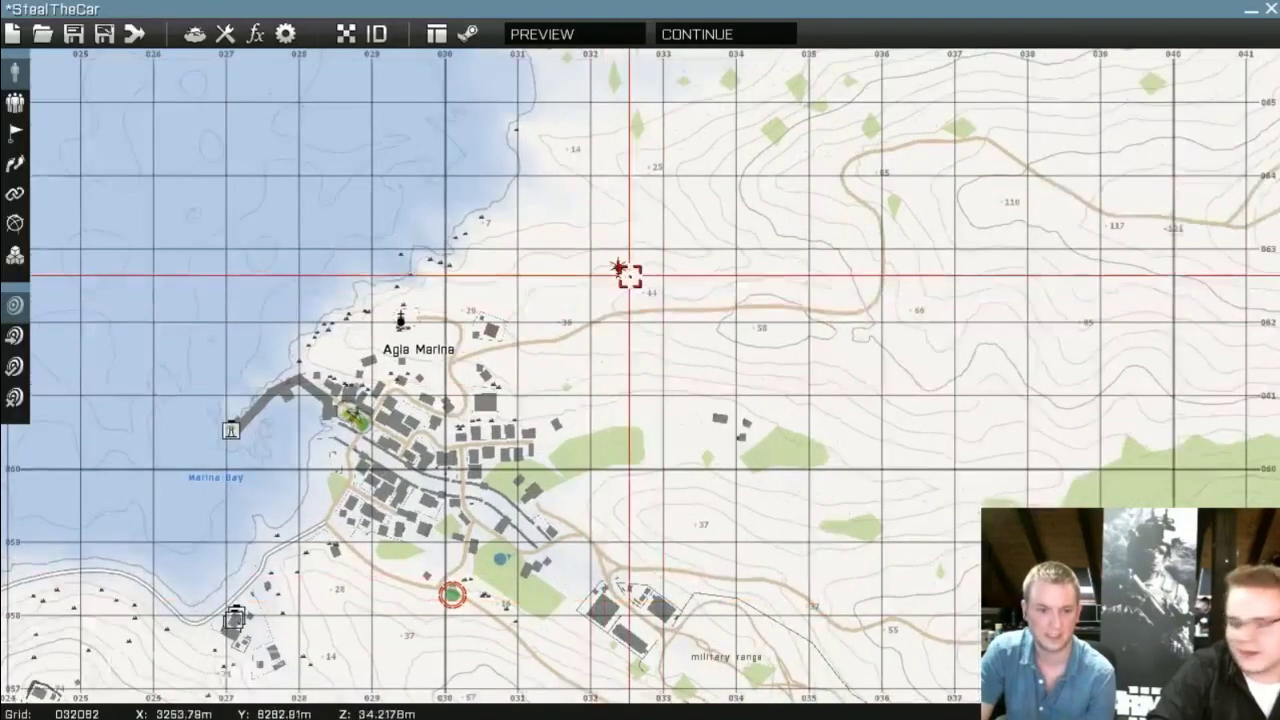
Review the Special options of the placed Mi-48 and keep Flying selected
double_click(617, 268)
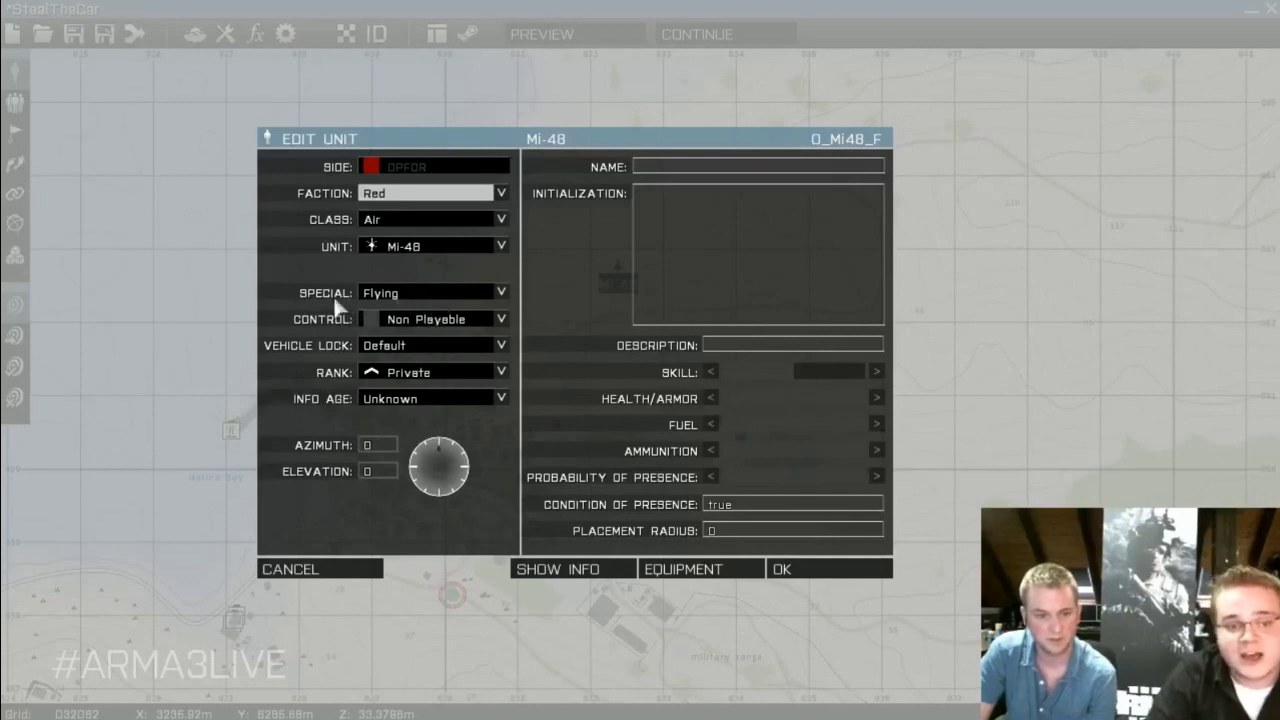
click(427, 296)
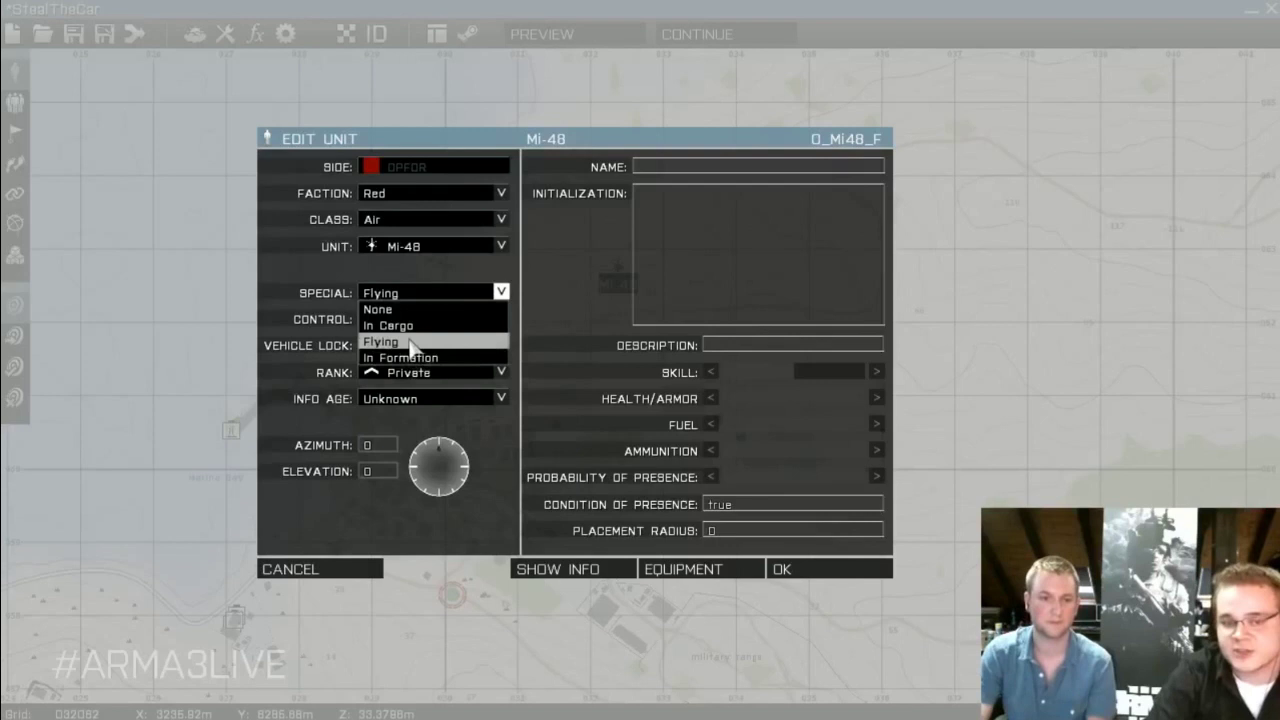
click(409, 341)
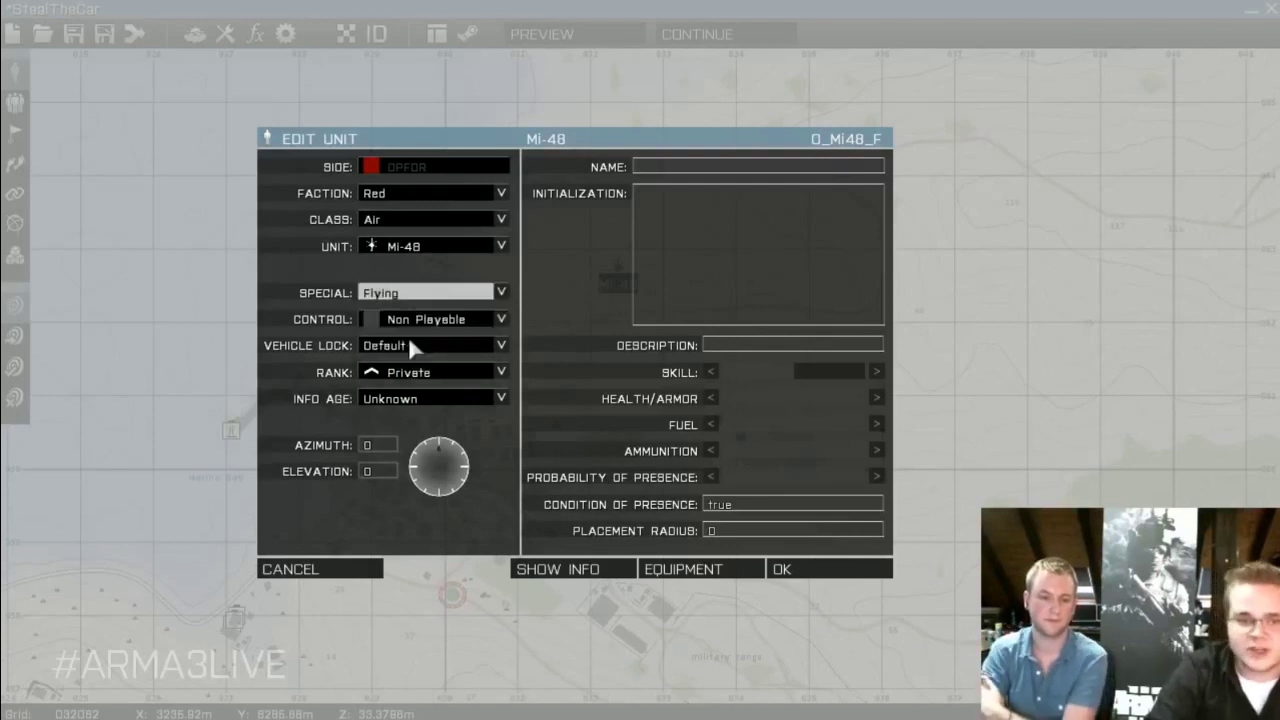
click(808, 579)
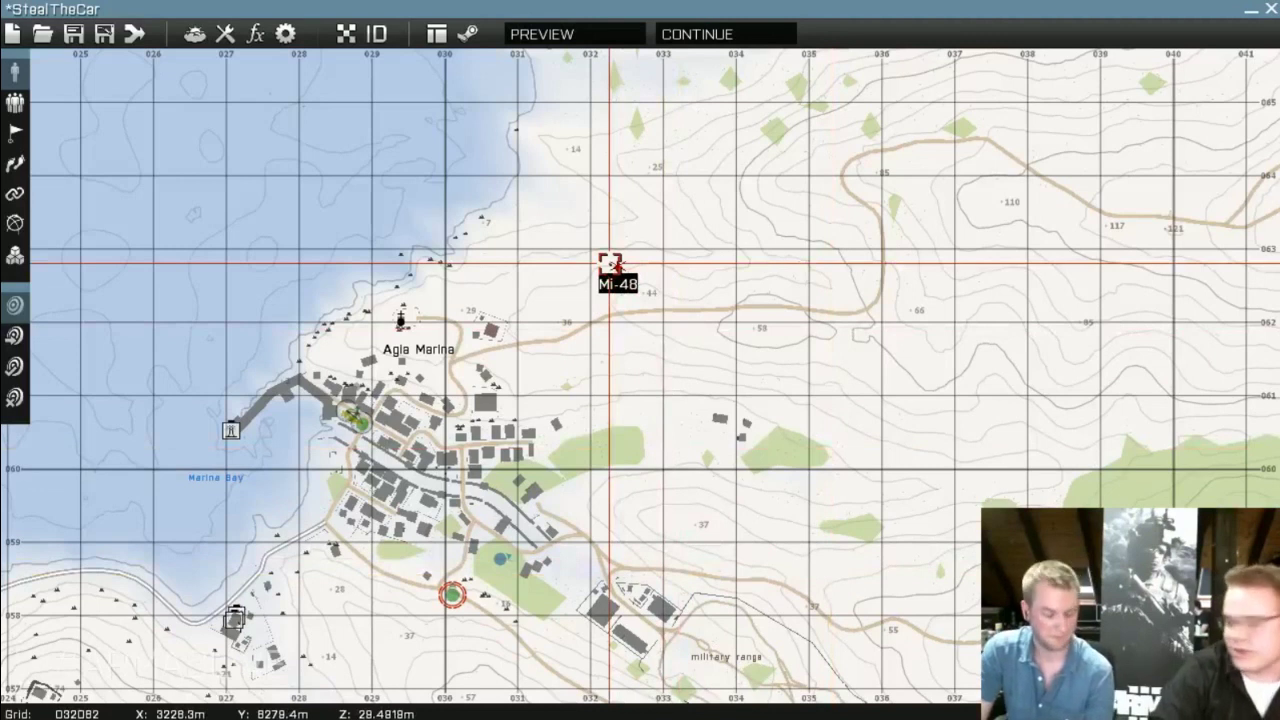
Move the Mi-48 slightly farther north, onto the 063 grid line northeast of Agia Marina
click(15, 163)
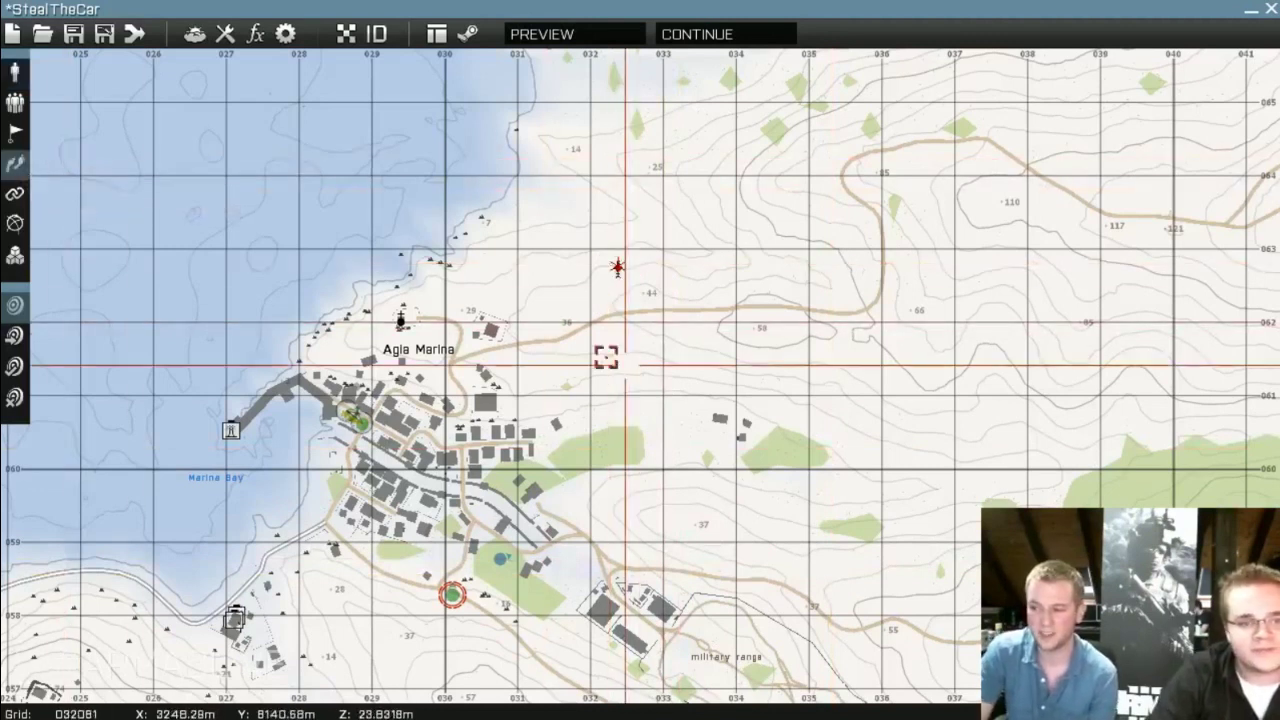
right_drag(606, 357, 631, 406)
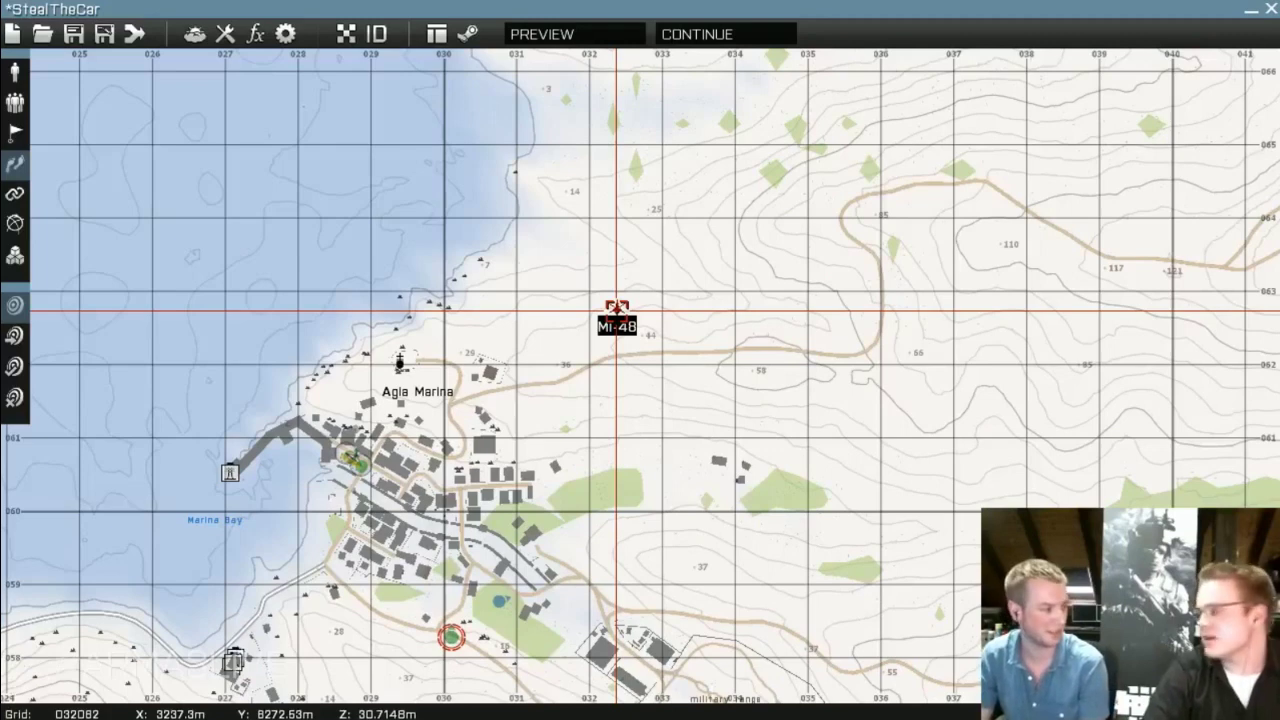
scroll(614, 318, down, 2)
scroll(613, 322, up, 3)
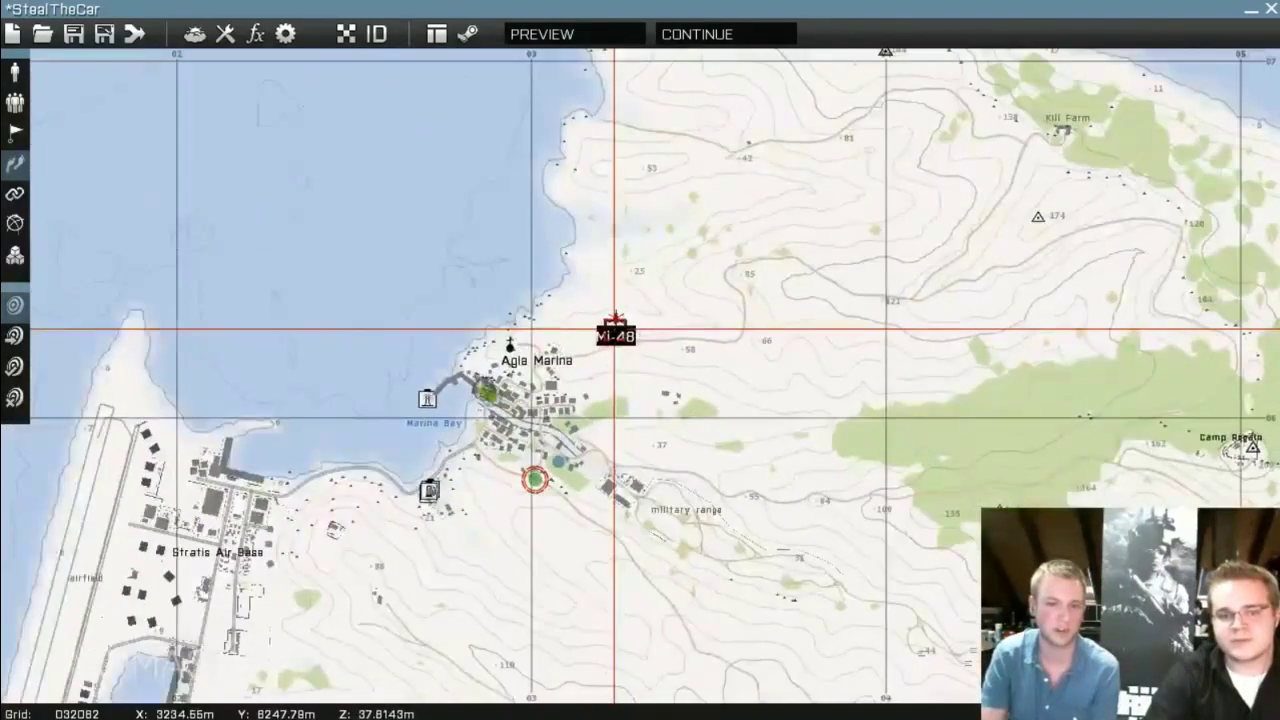
drag(612, 320, 605, 286)
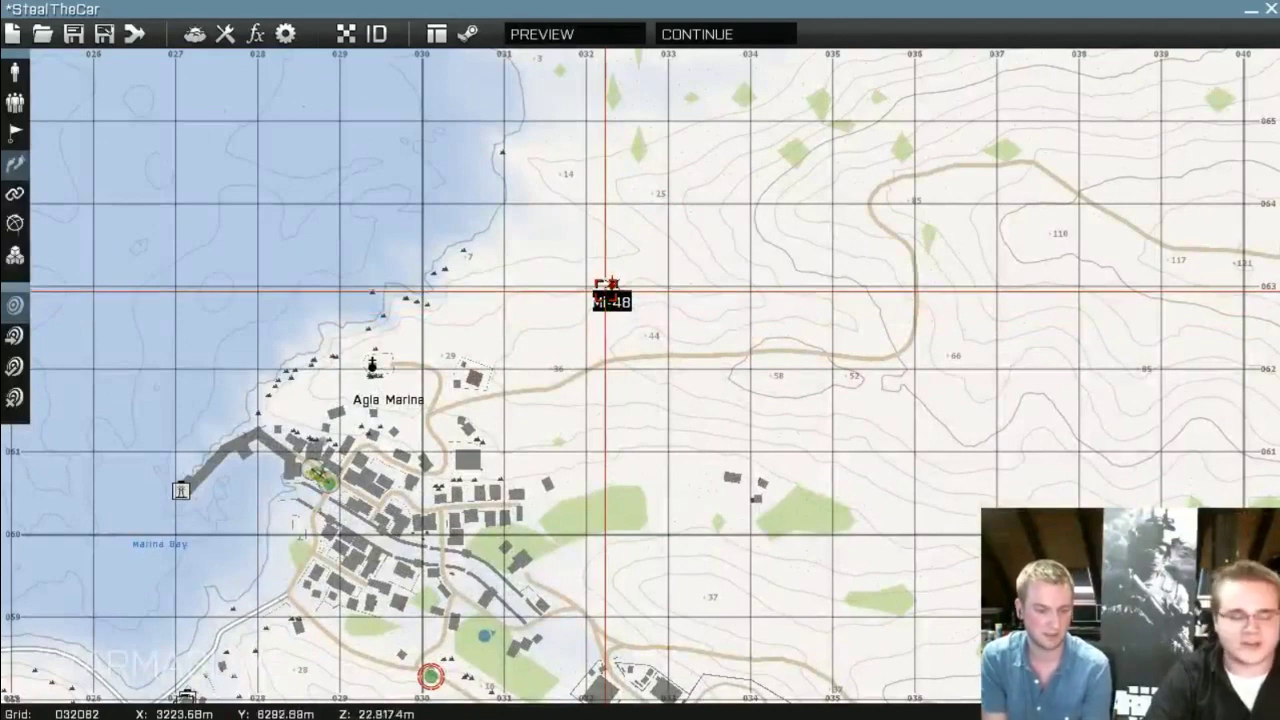
Give the Mi-48 a Move waypoint southwest of Agia Marina, so that its route crosses the town
right_drag(364, 368, 460, 181)
scroll(462, 200, down, 3)
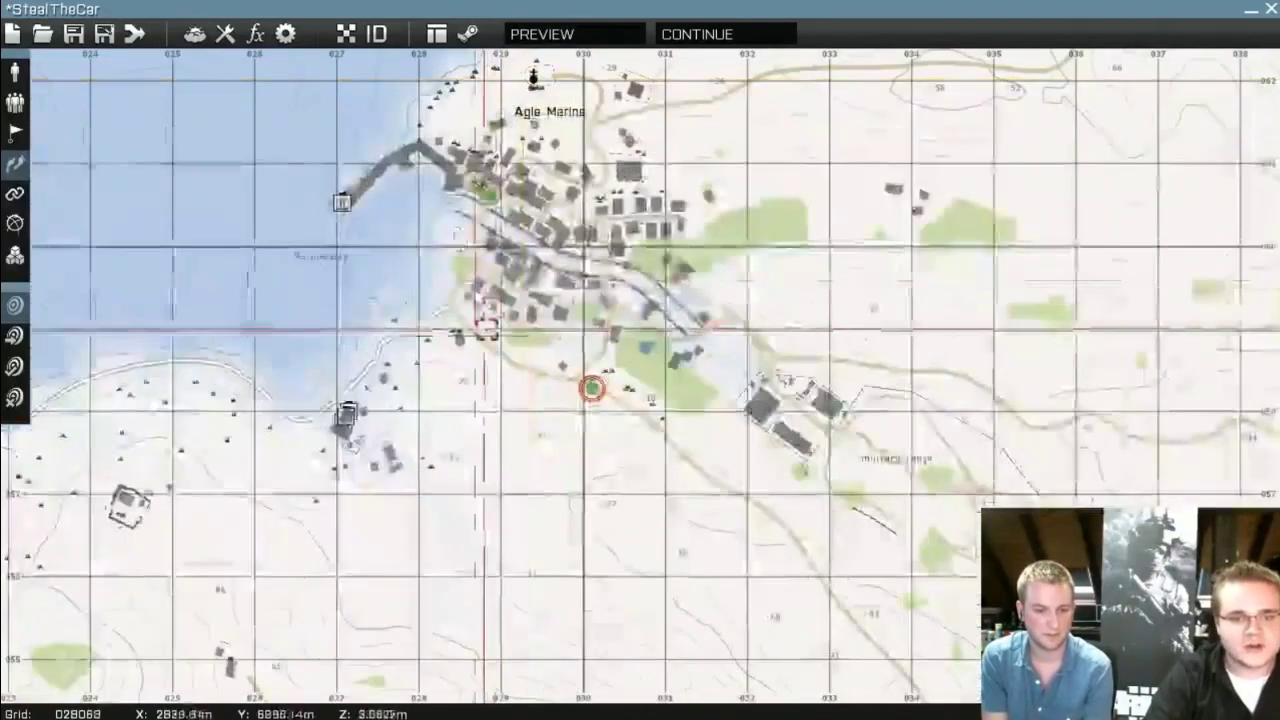
scroll(461, 282, up, 5)
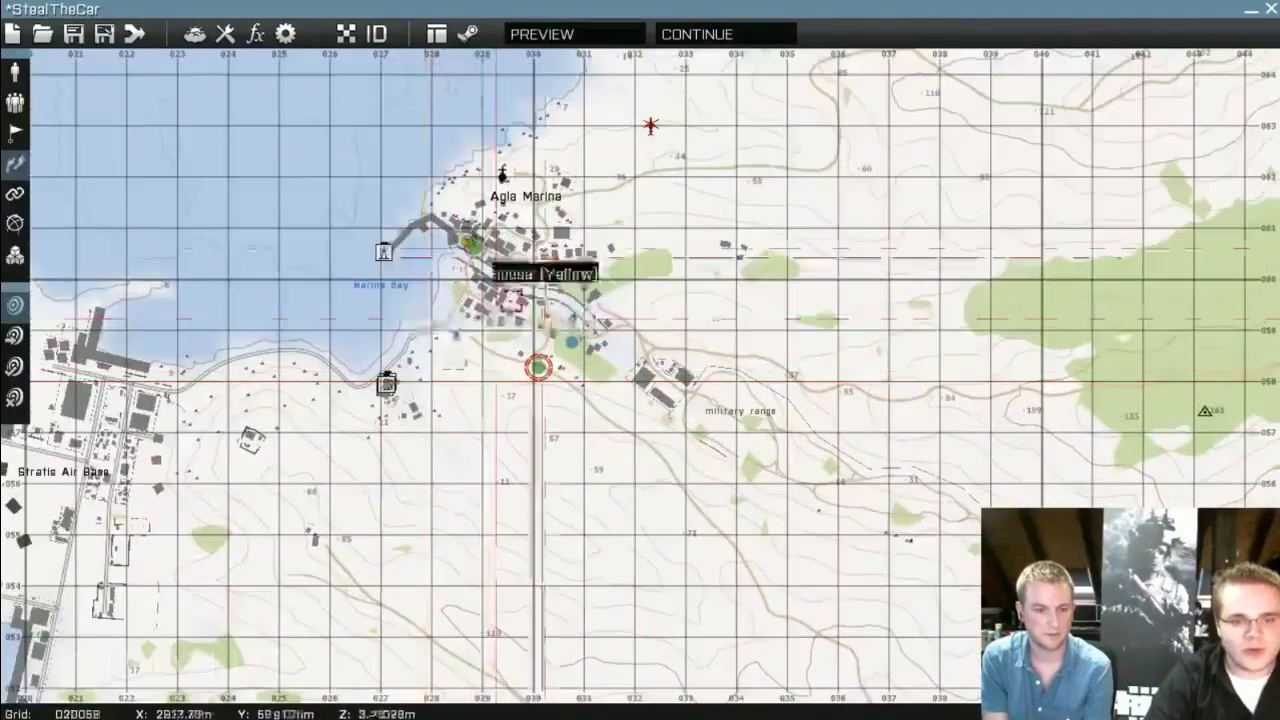
scroll(345, 412, down, 4)
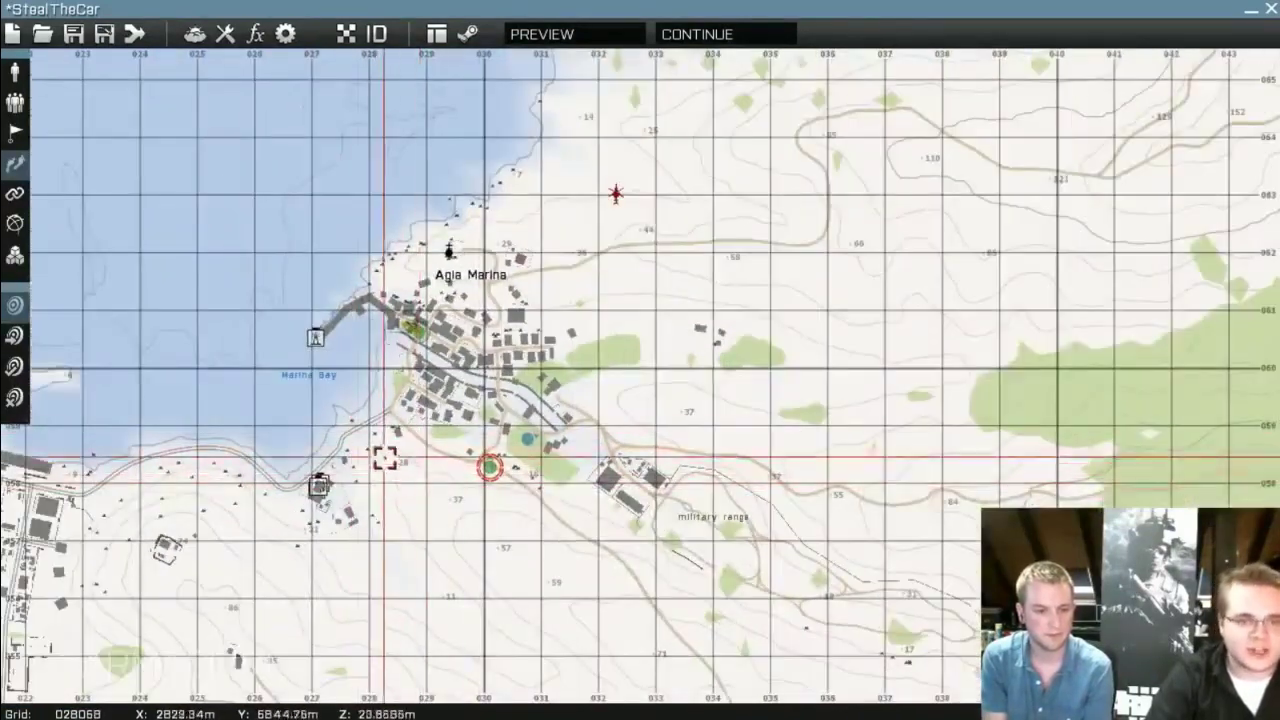
double_click(373, 487)
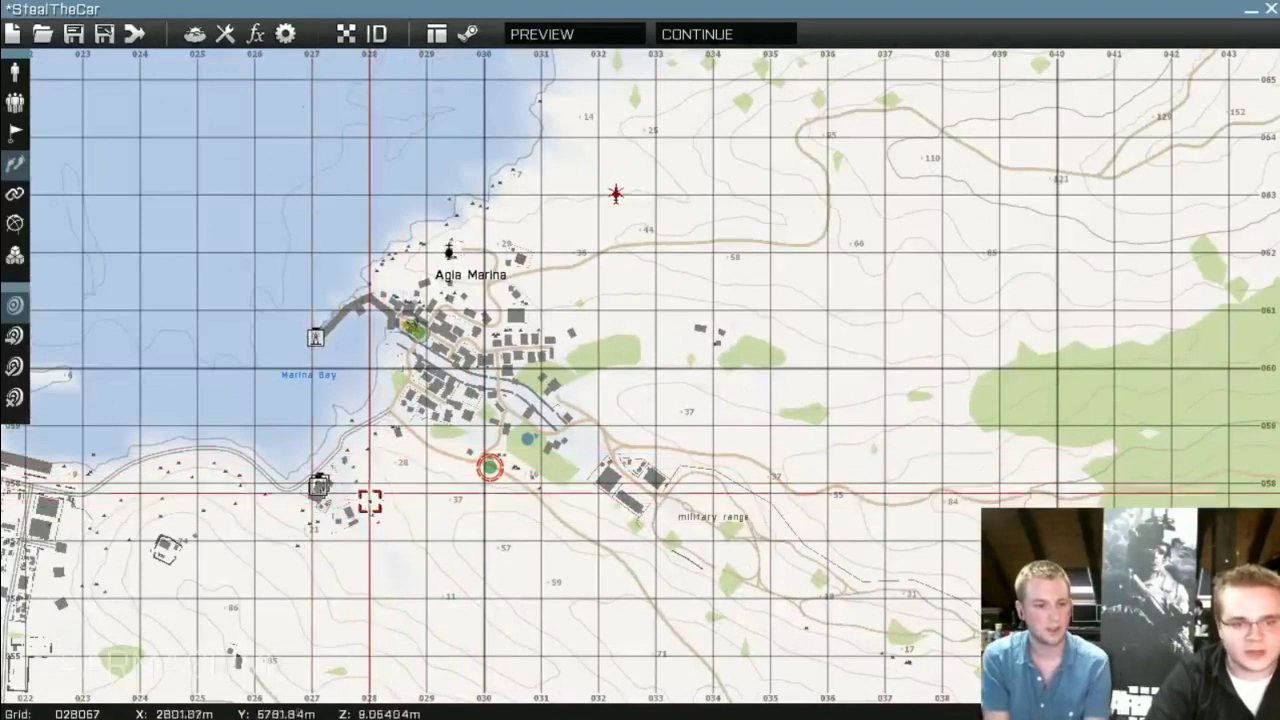
click(830, 568)
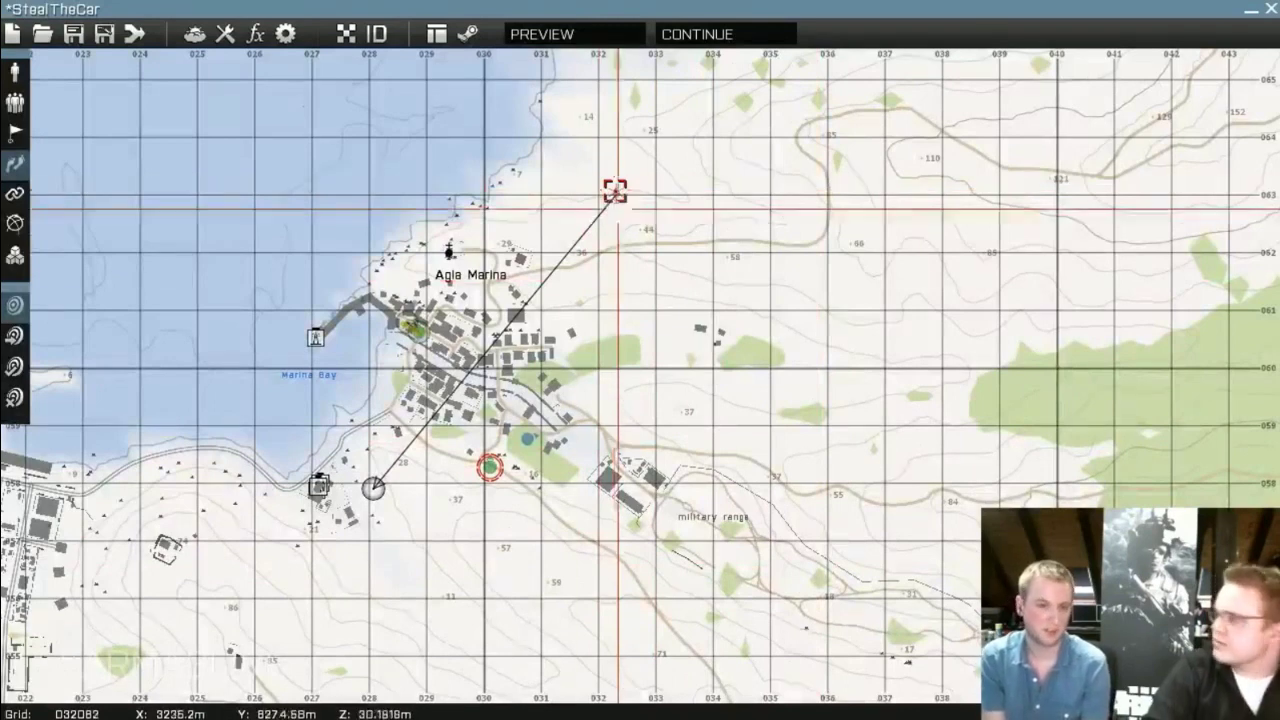
Move the Mi-48's waypoint into Agia Marina, just south of the canal, and change its type to LOITER
scroll(400, 530, up, 3)
scroll(510, 388, up, 3)
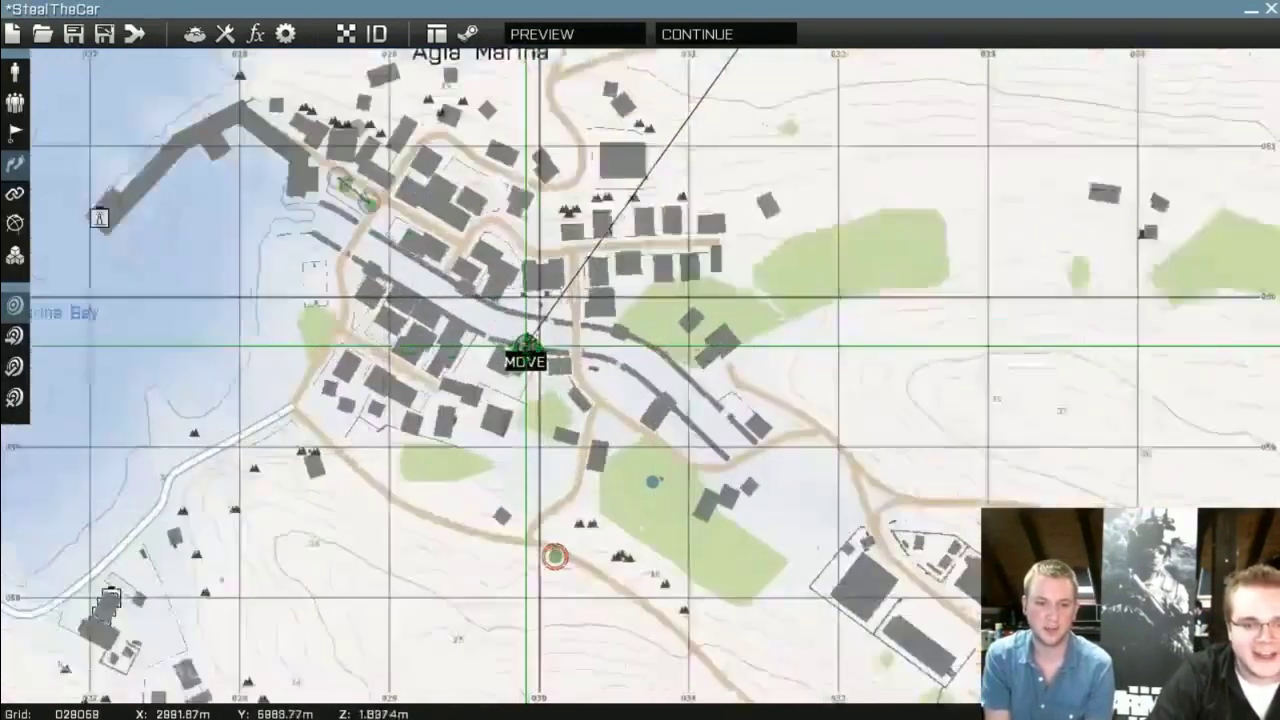
double_click(481, 366)
click(460, 193)
scroll(476, 360, down, 7)
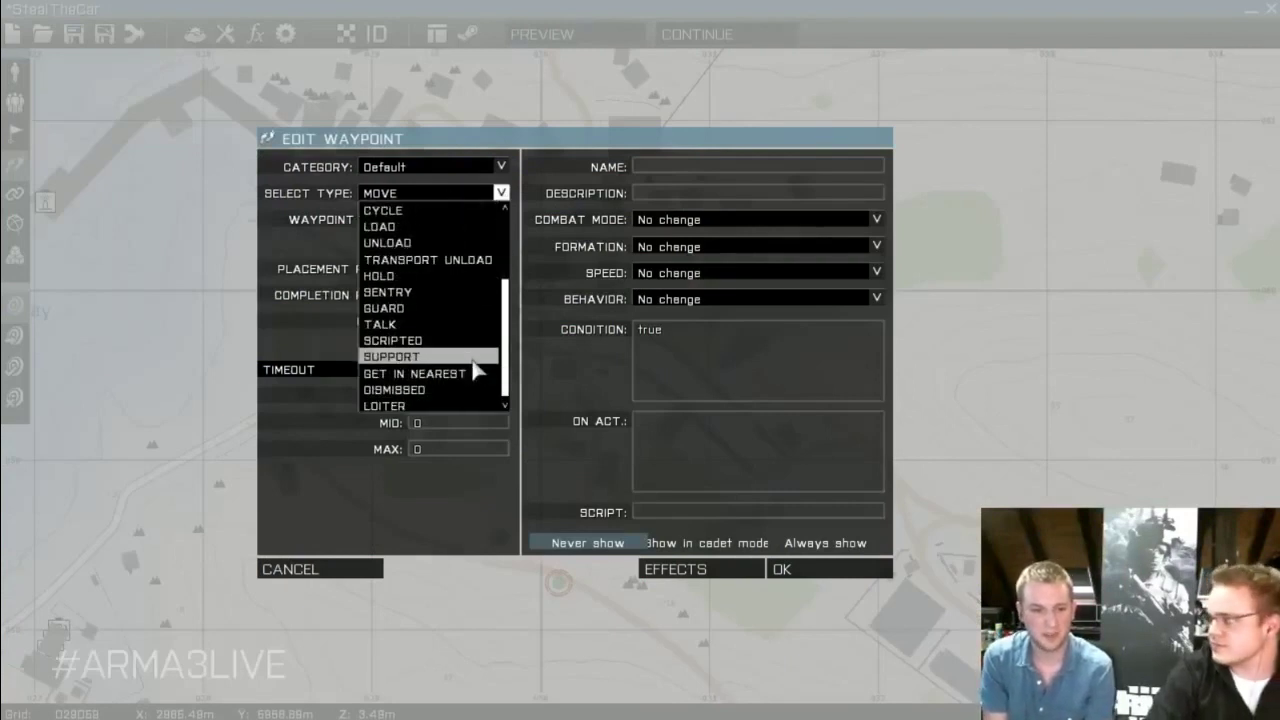
click(392, 406)
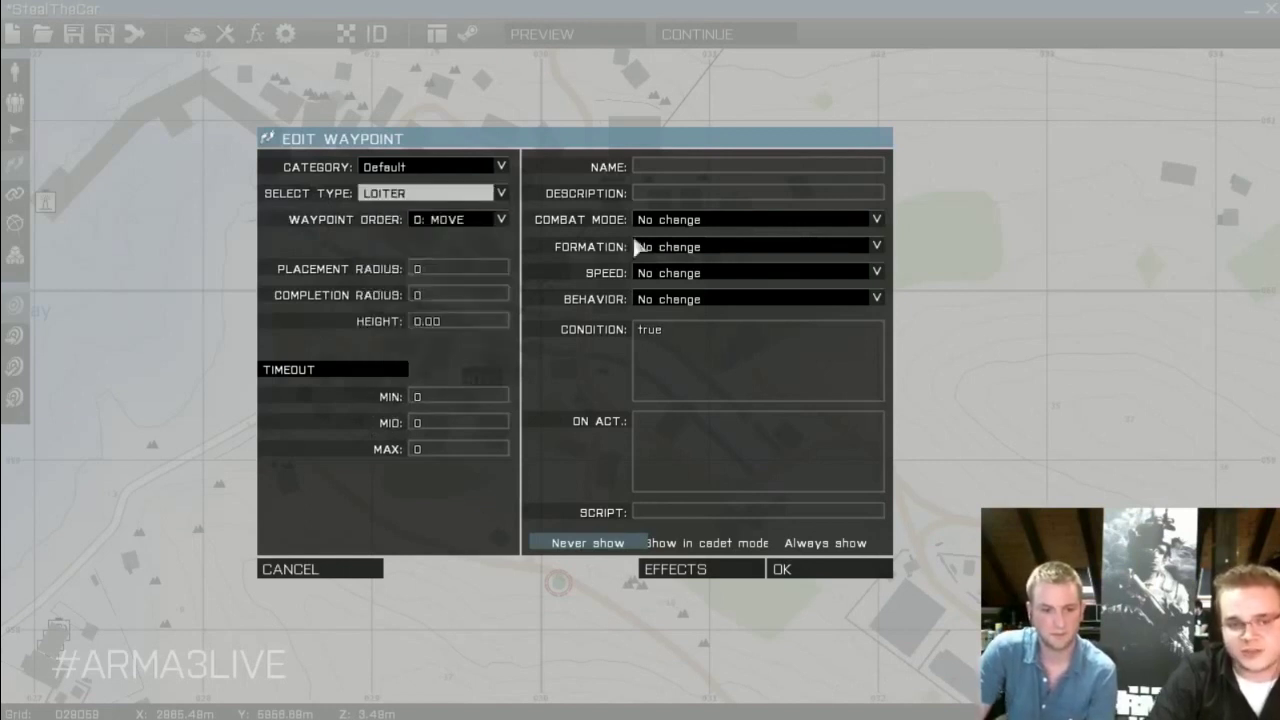
click(815, 577)
Rotate the Mi-48 to line up with its route to the LOITER waypoint
scroll(815, 577, down, 5)
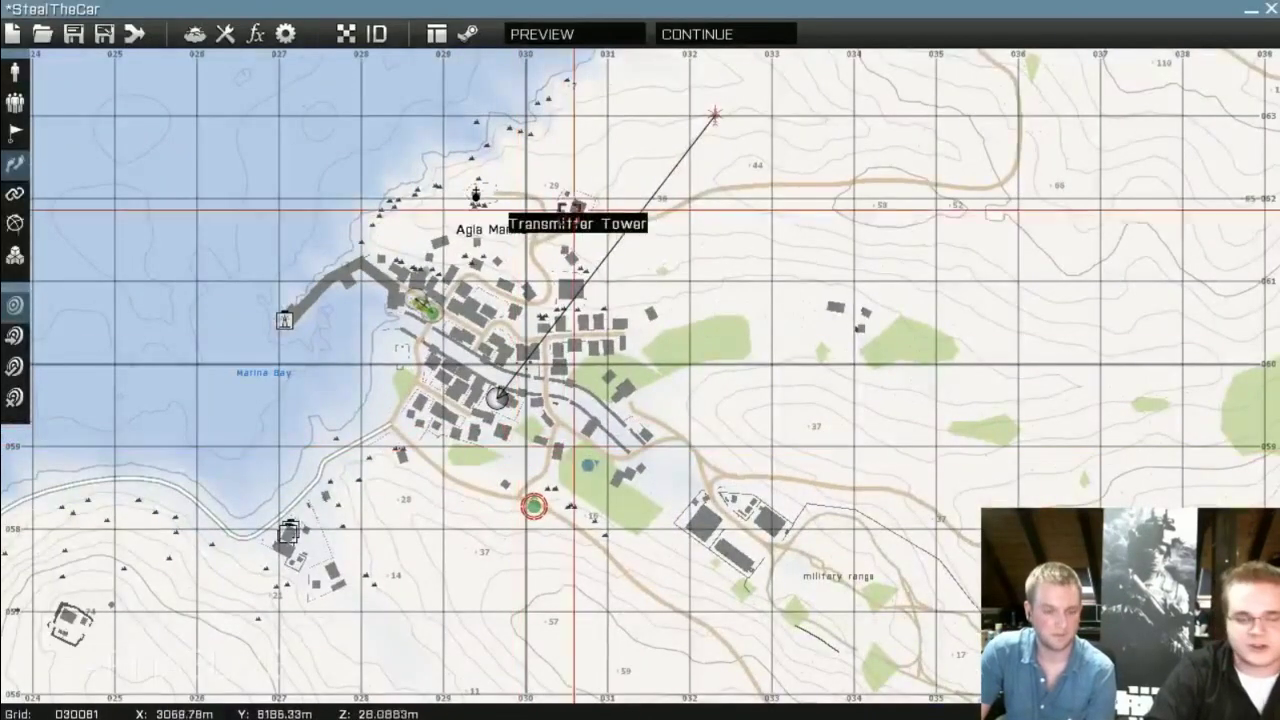
scroll(735, 110, up, 3)
drag(726, 143, 722, 133)
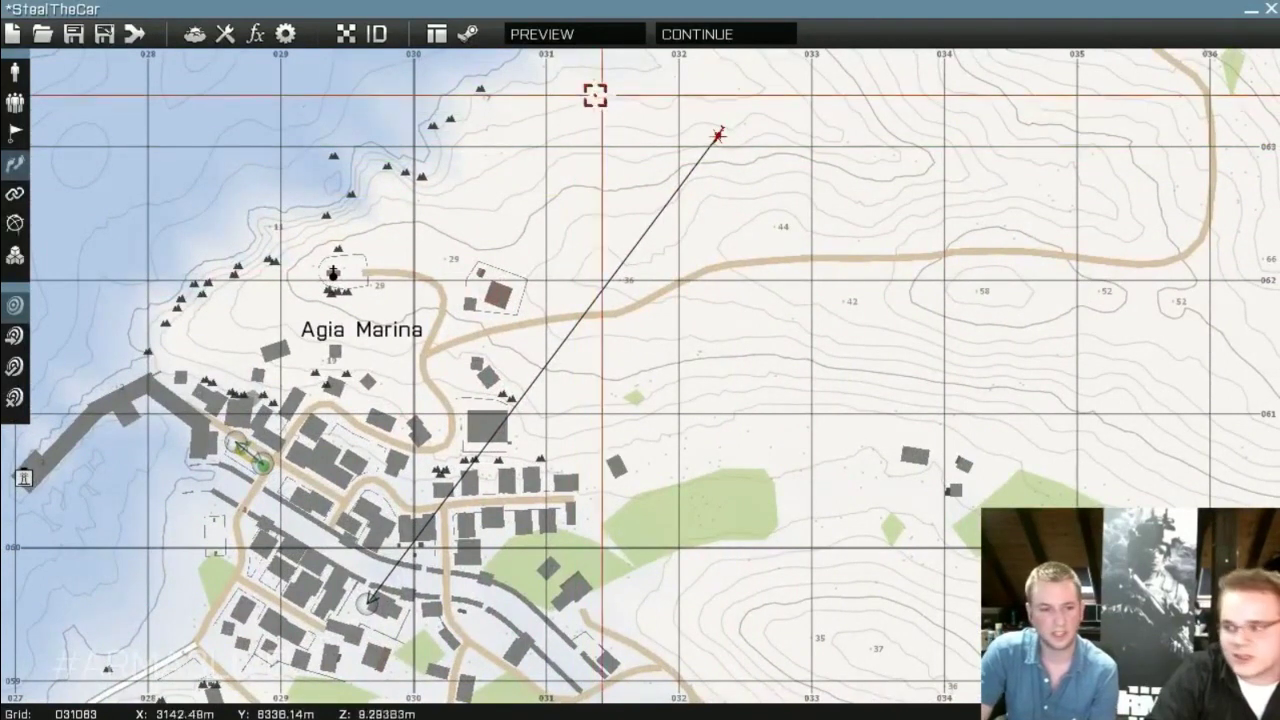
Check the layout around Agia Marina and start a preview of the mission with the Mi-48 included
scroll(709, 351, down, 4)
right_drag(711, 373, 712, 304)
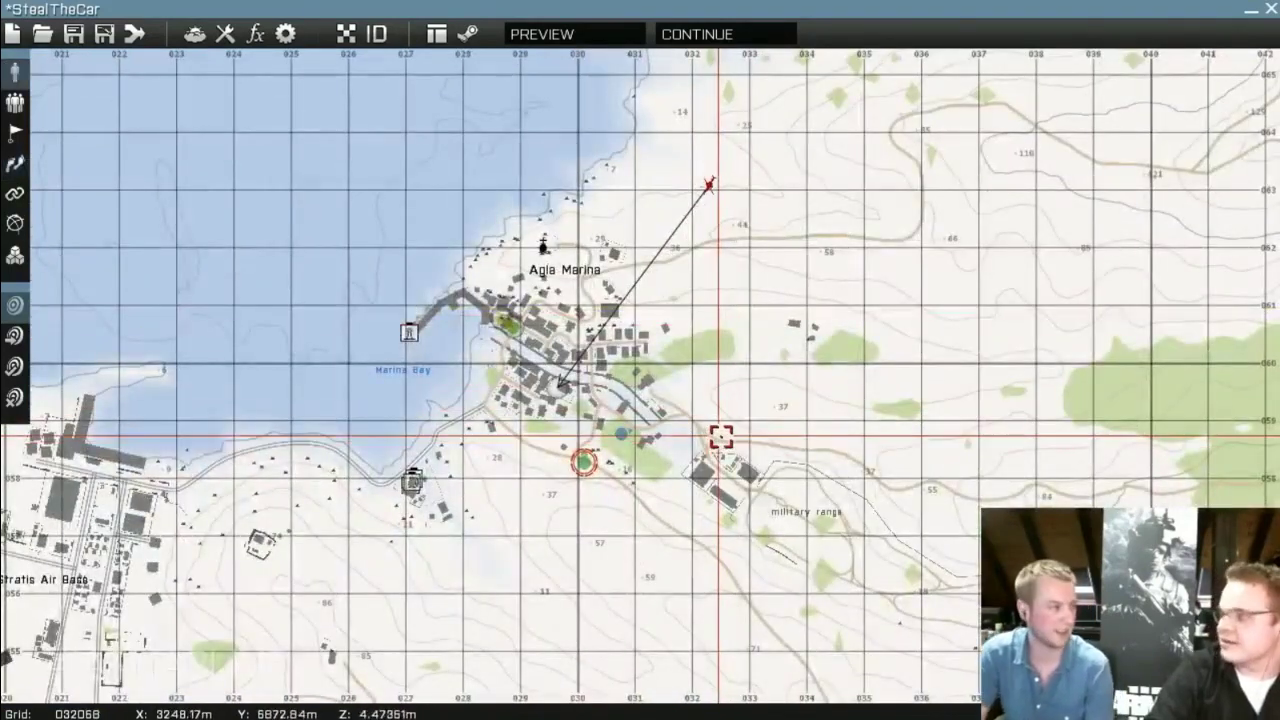
scroll(558, 395, up, 5)
scroll(560, 353, down, 4)
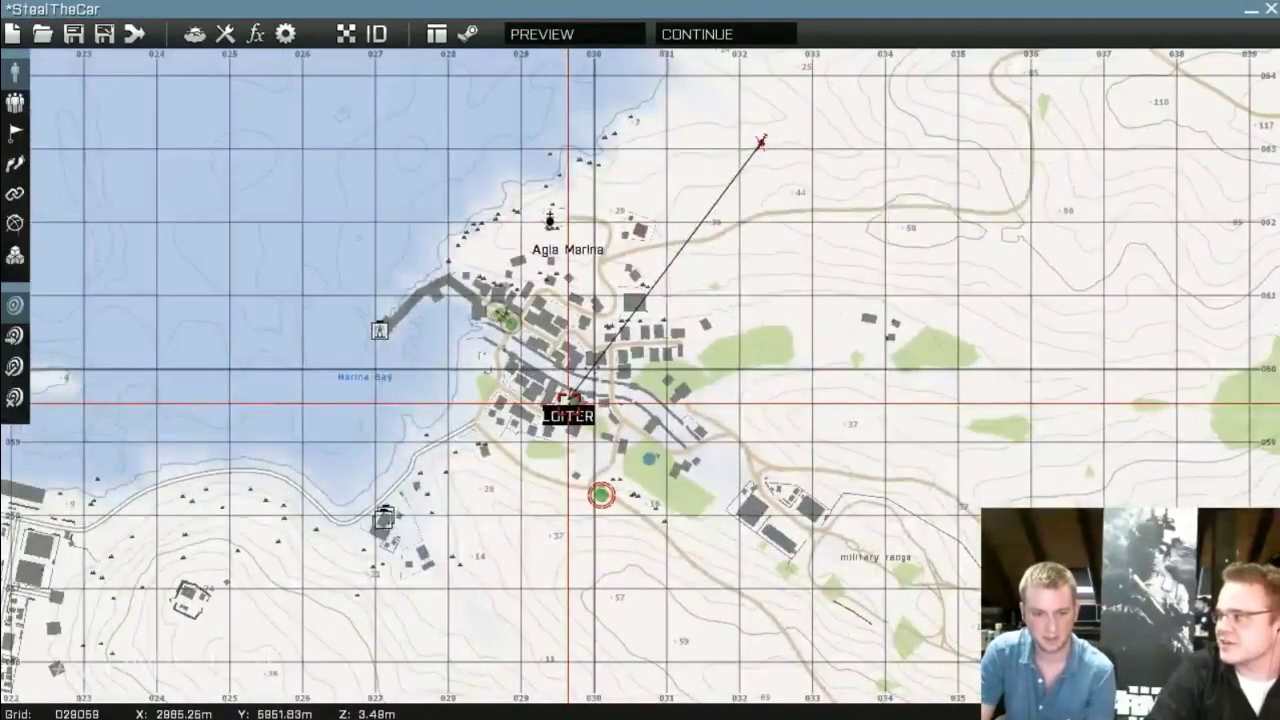
scroll(568, 405, up, 3)
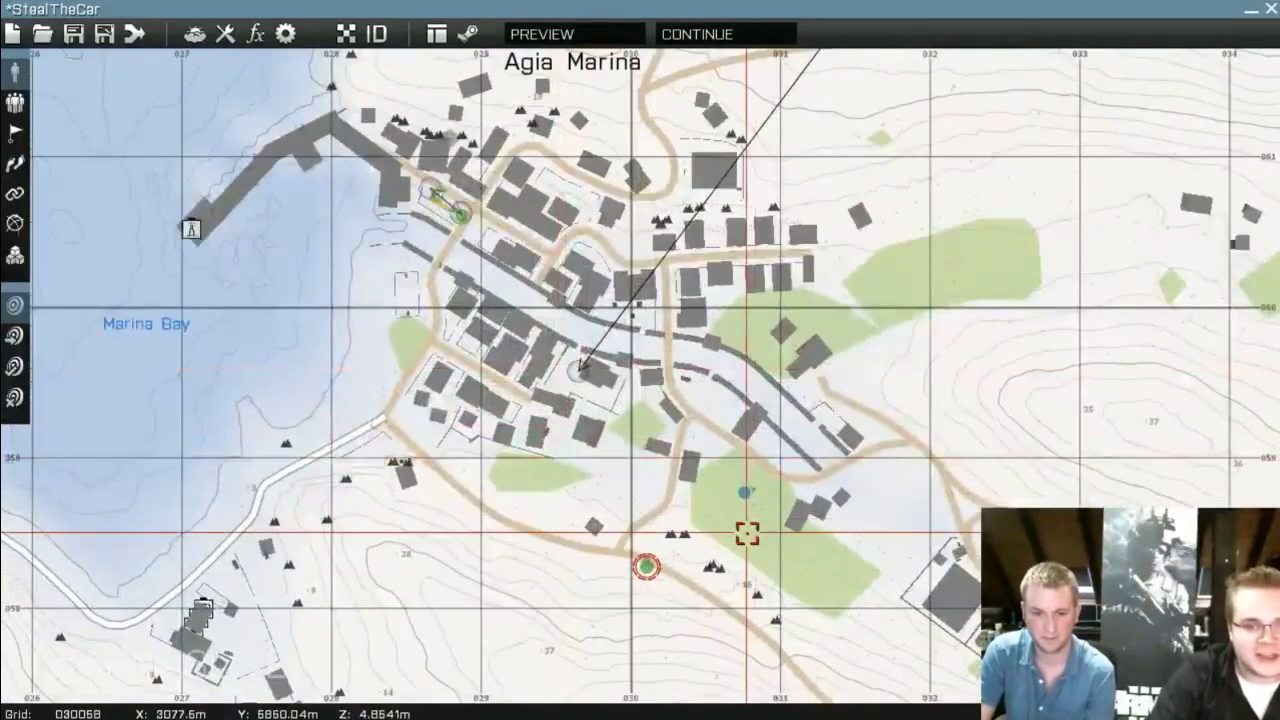
right_drag(686, 351, 676, 308)
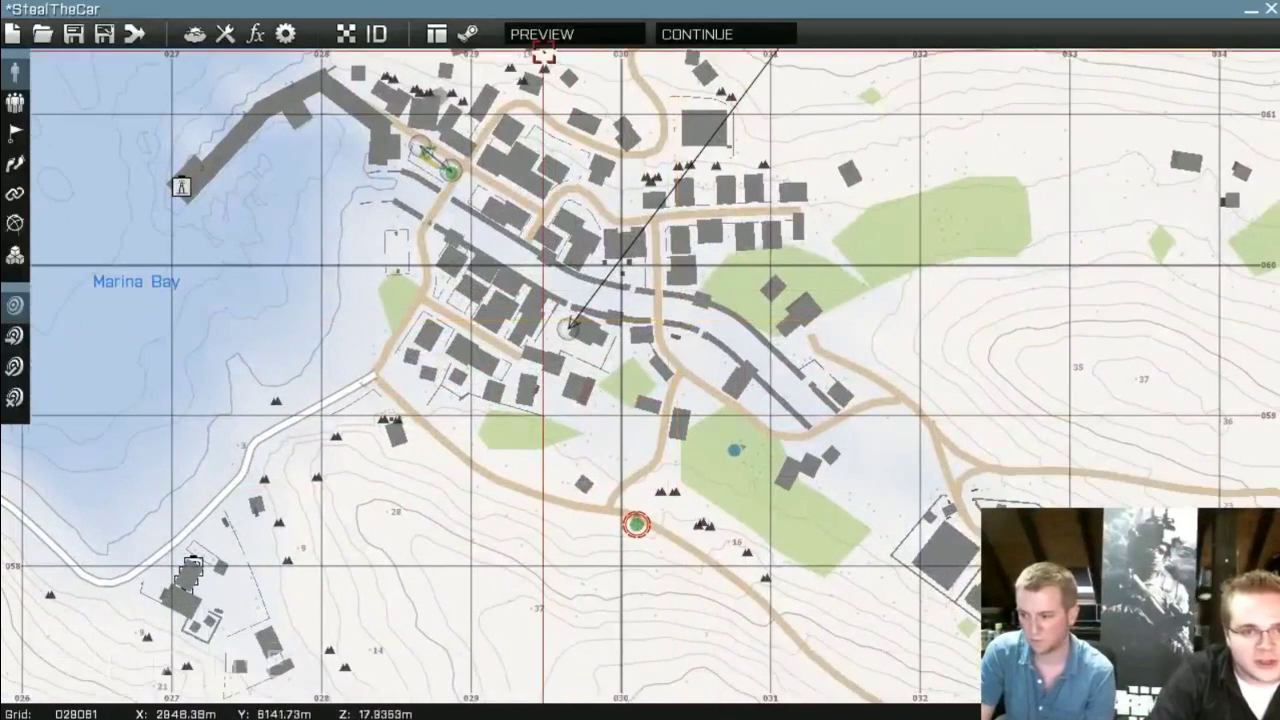
click(541, 34)
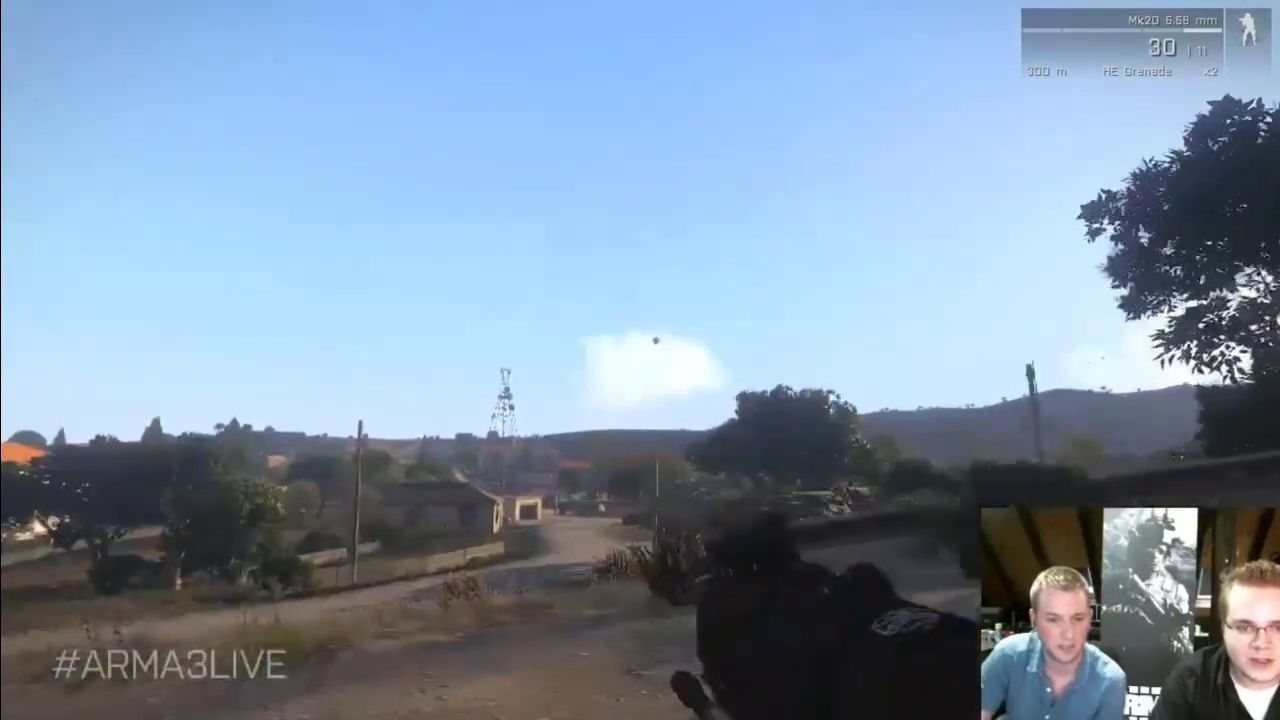
Watch the Mi-48 fly over the town in the daylight preview, and return to the editor
scroll(640, 360, down, 1)
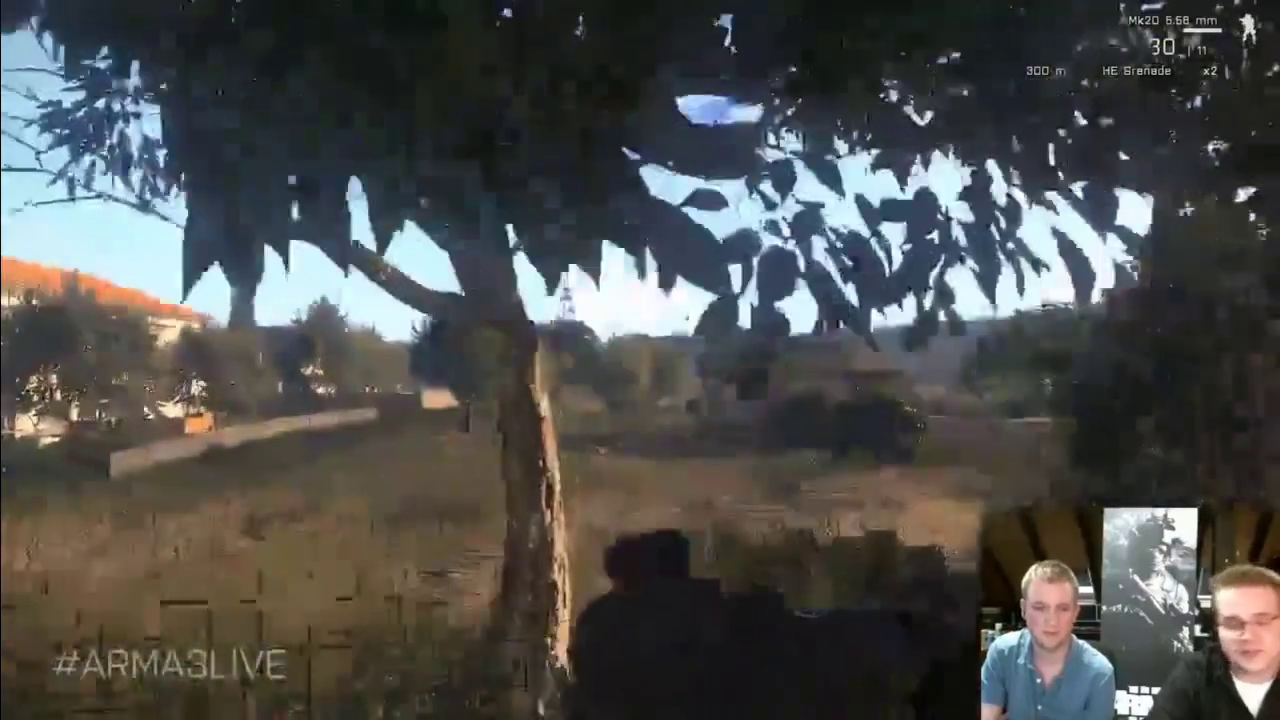
scroll(640, 360, down, 1)
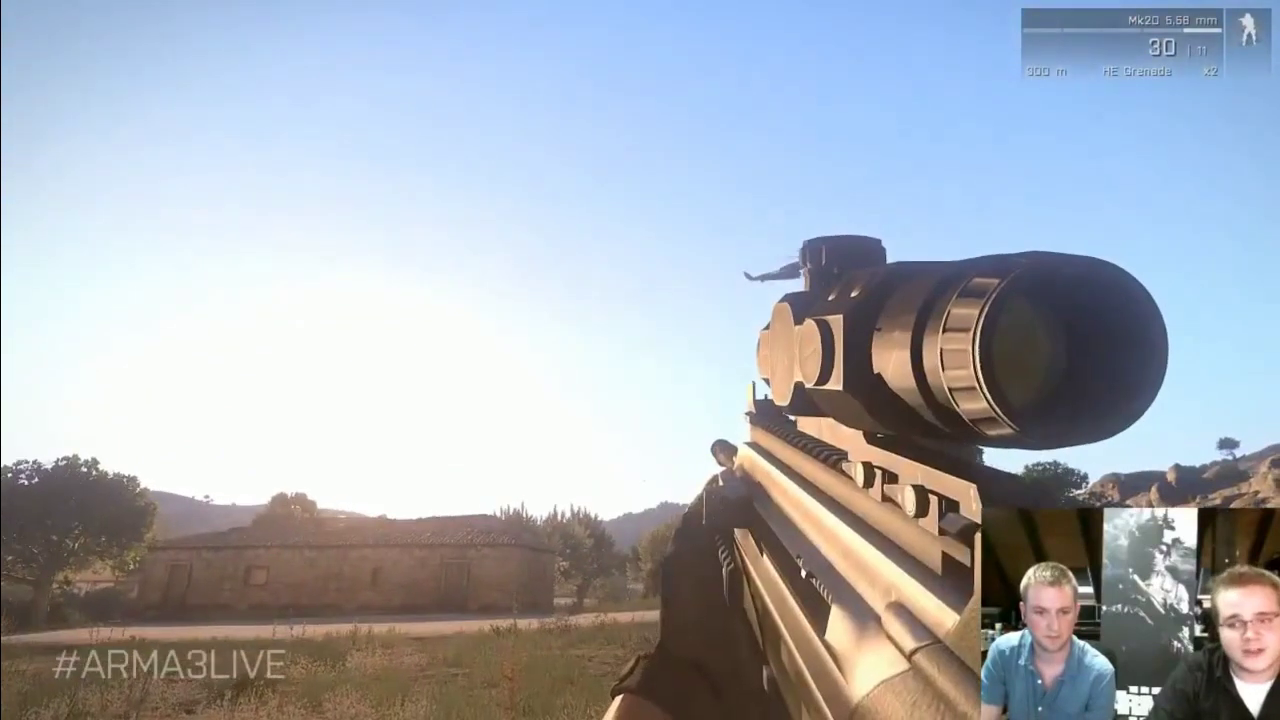
key(Escape)
click(187, 658)
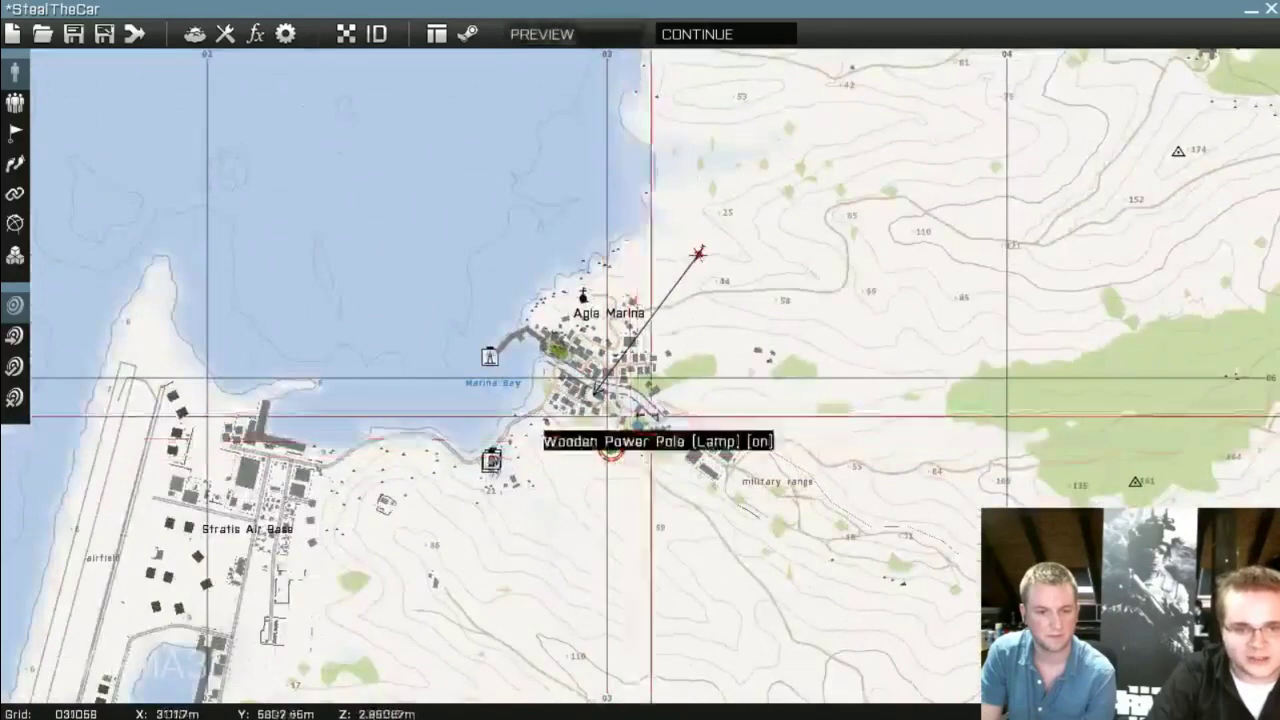
scroll(645, 420, up, 5)
right_drag(563, 508, 565, 573)
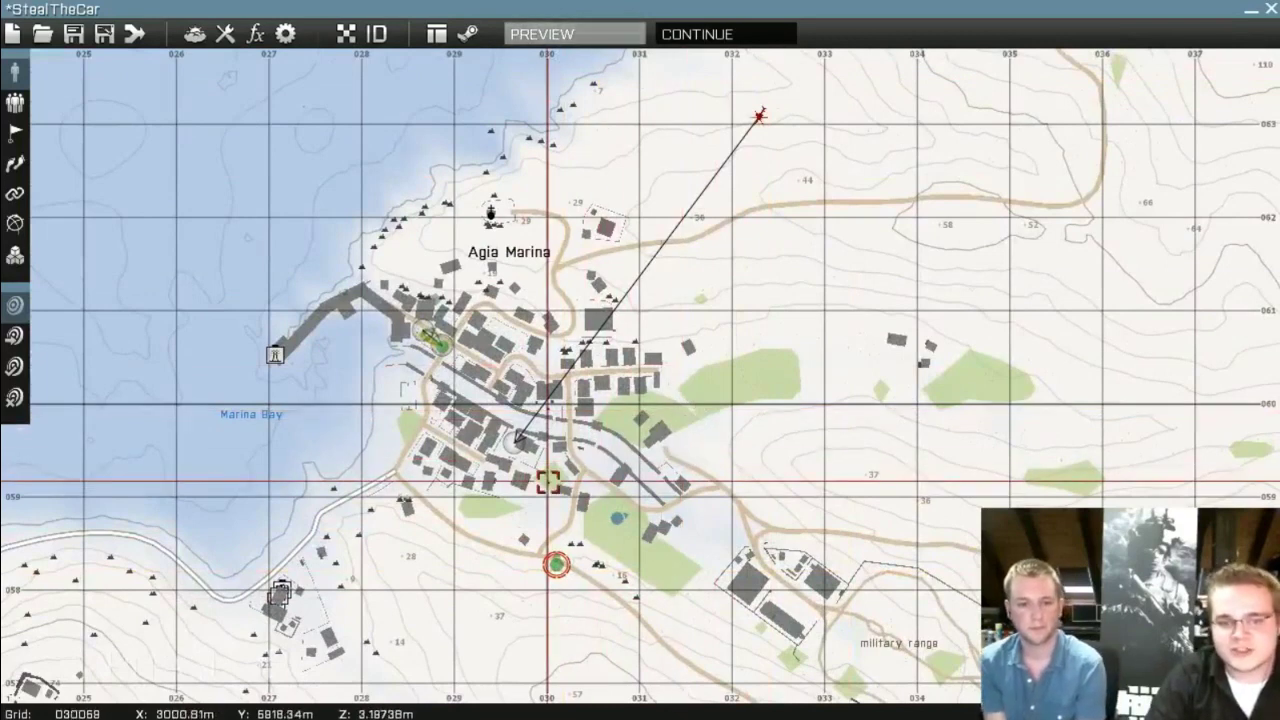
scroll(593, 460, up, 5)
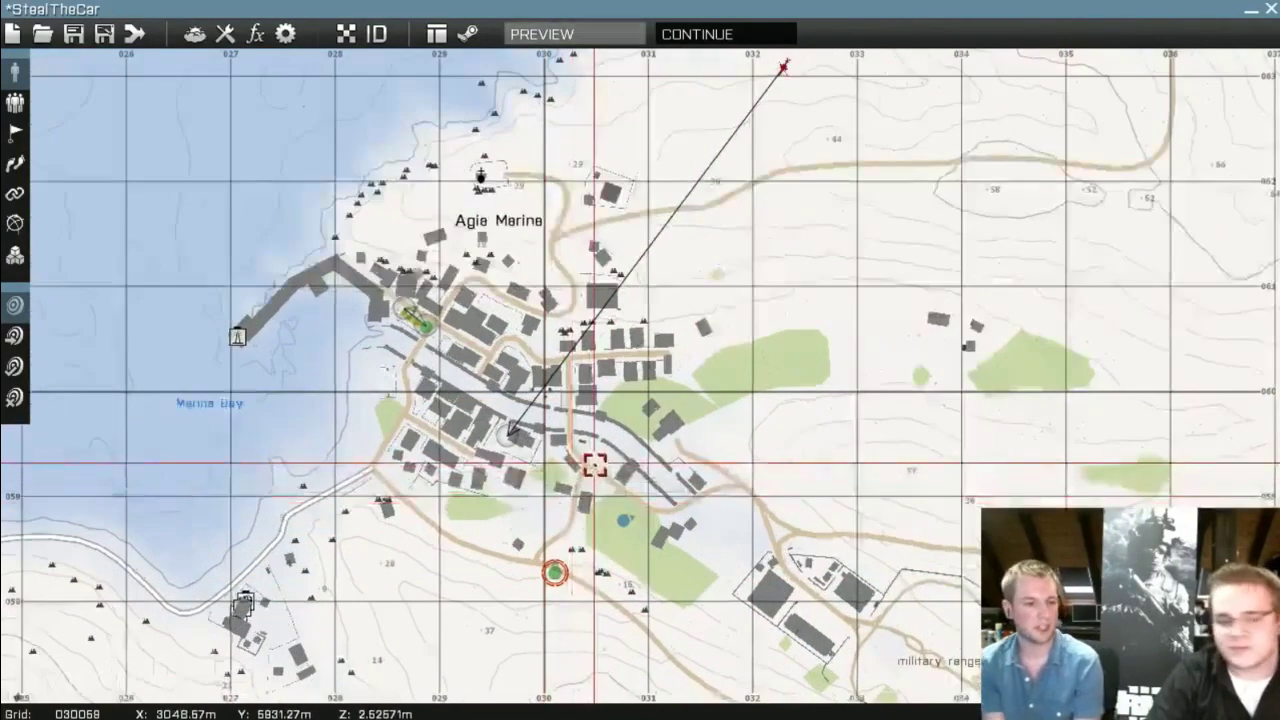
scroll(593, 464, down, 6)
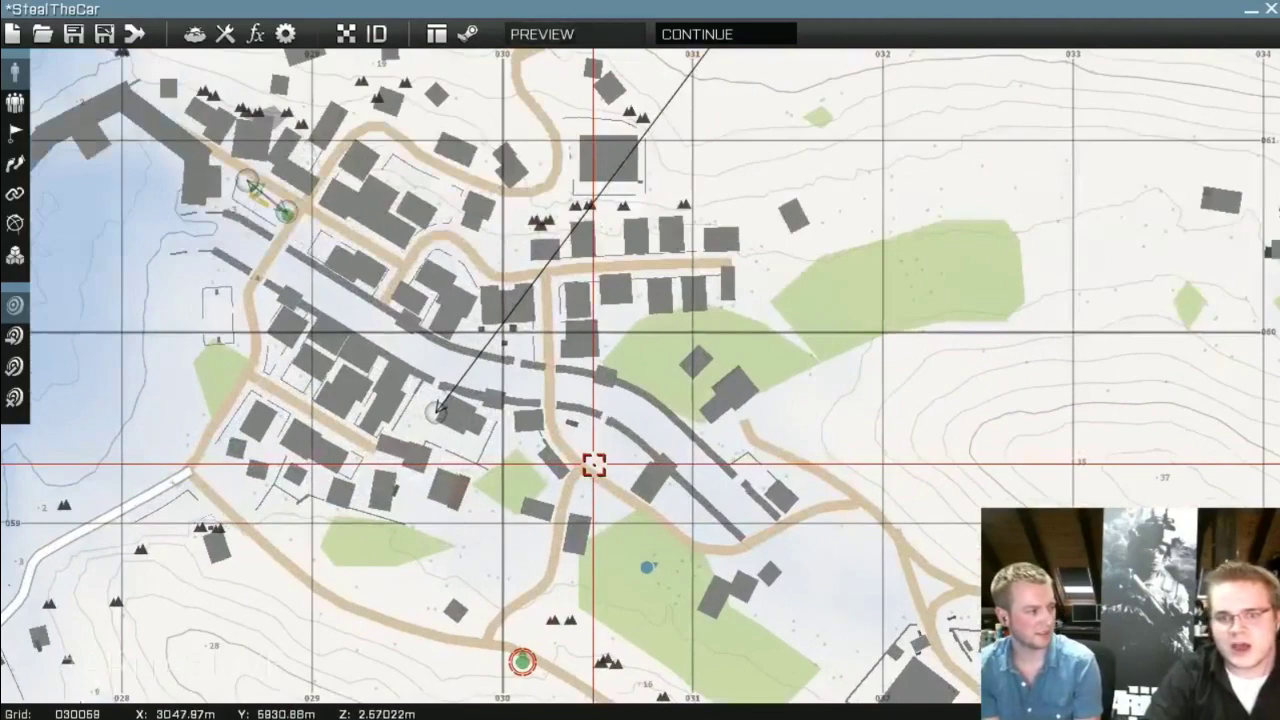
scroll(561, 492, down, 5)
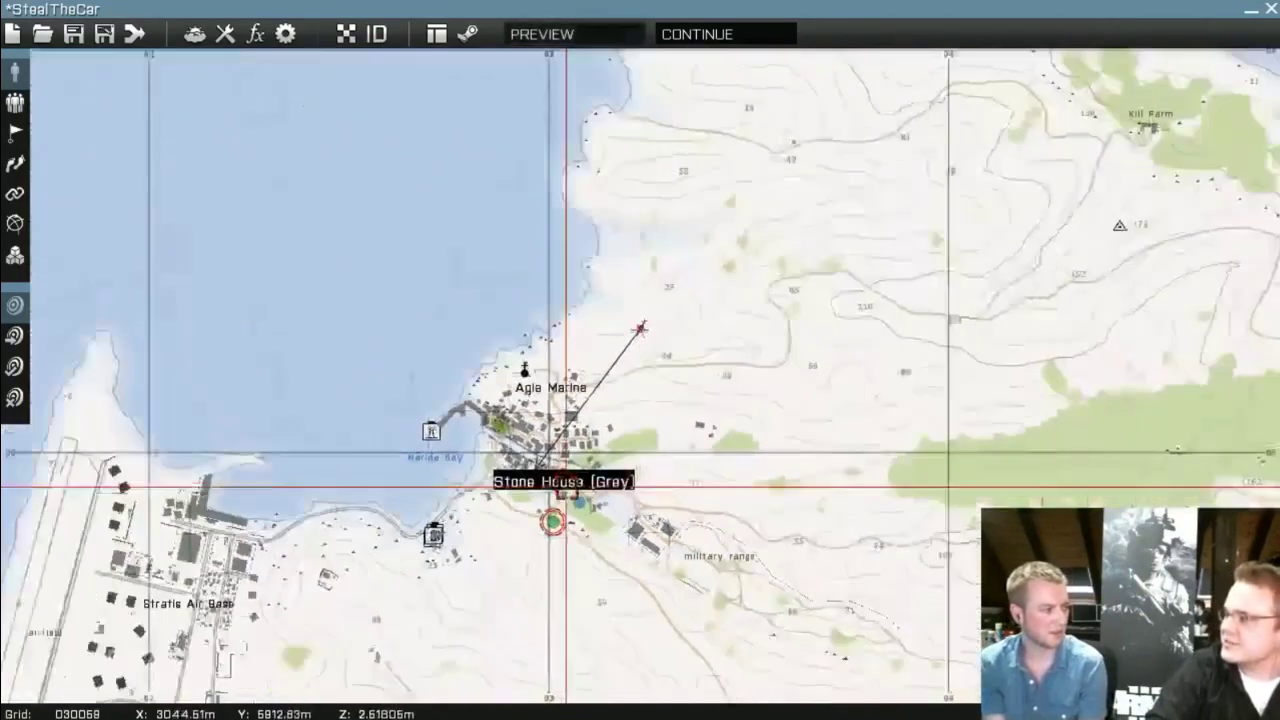
scroll(567, 493, up, 3)
scroll(567, 493, up, 4)
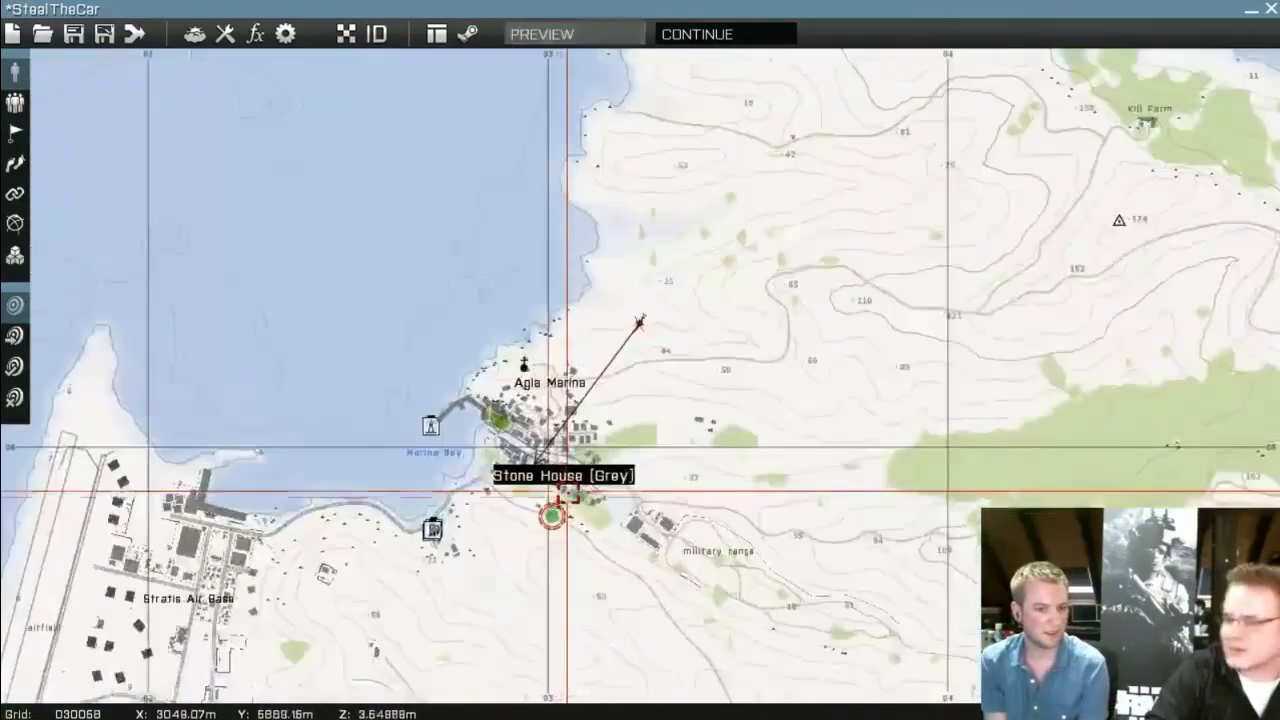
scroll(561, 535, up, 4)
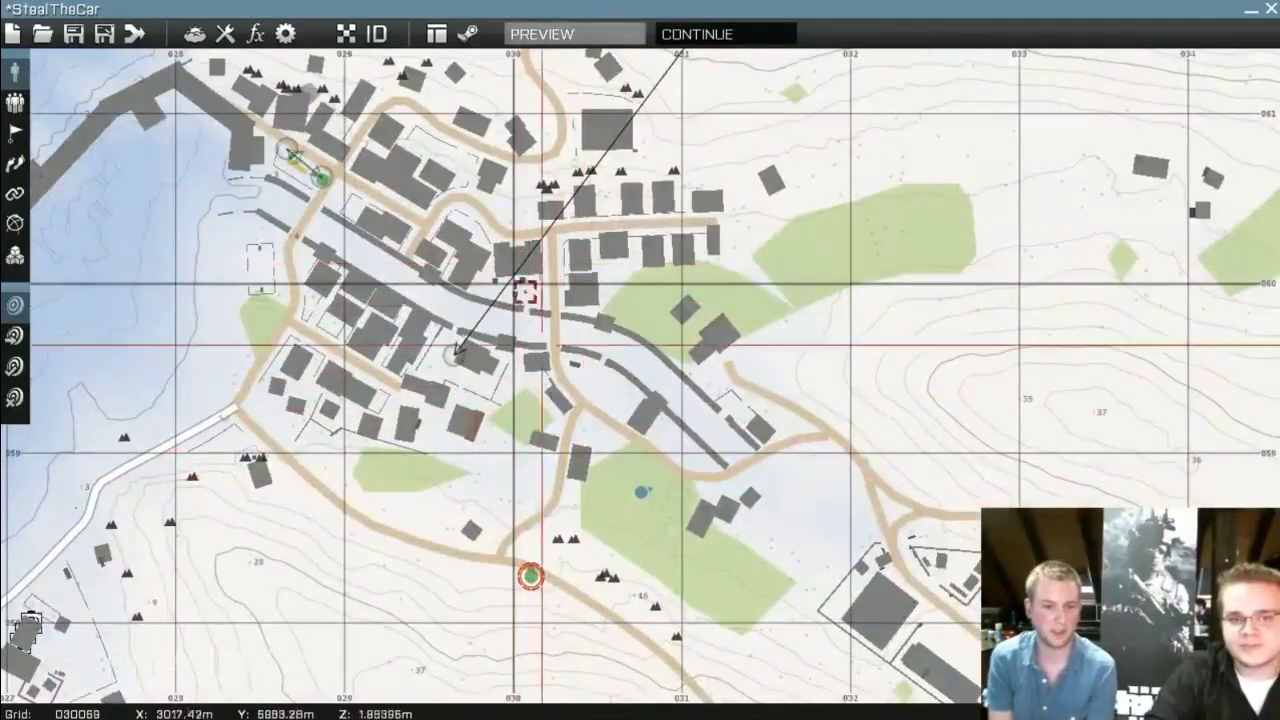
Set the mission's start time to 23:30 and both the start and forecasted overcast to 0
click(197, 46)
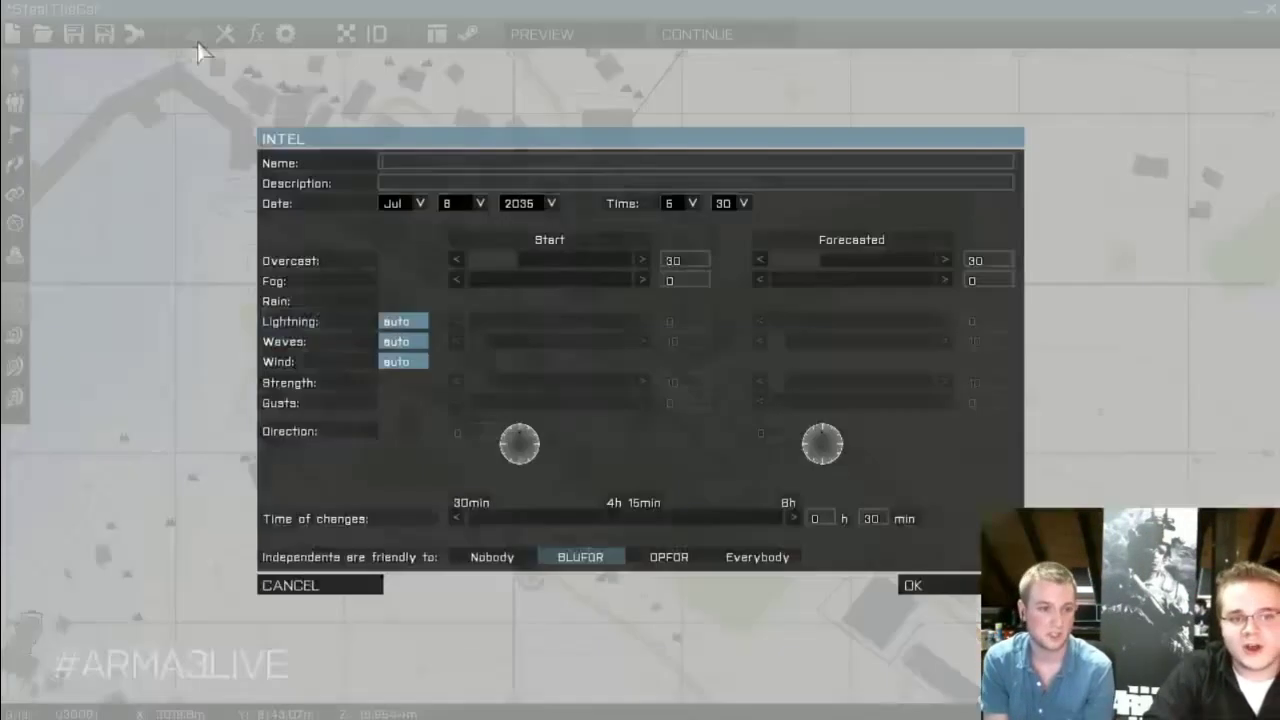
click(690, 203)
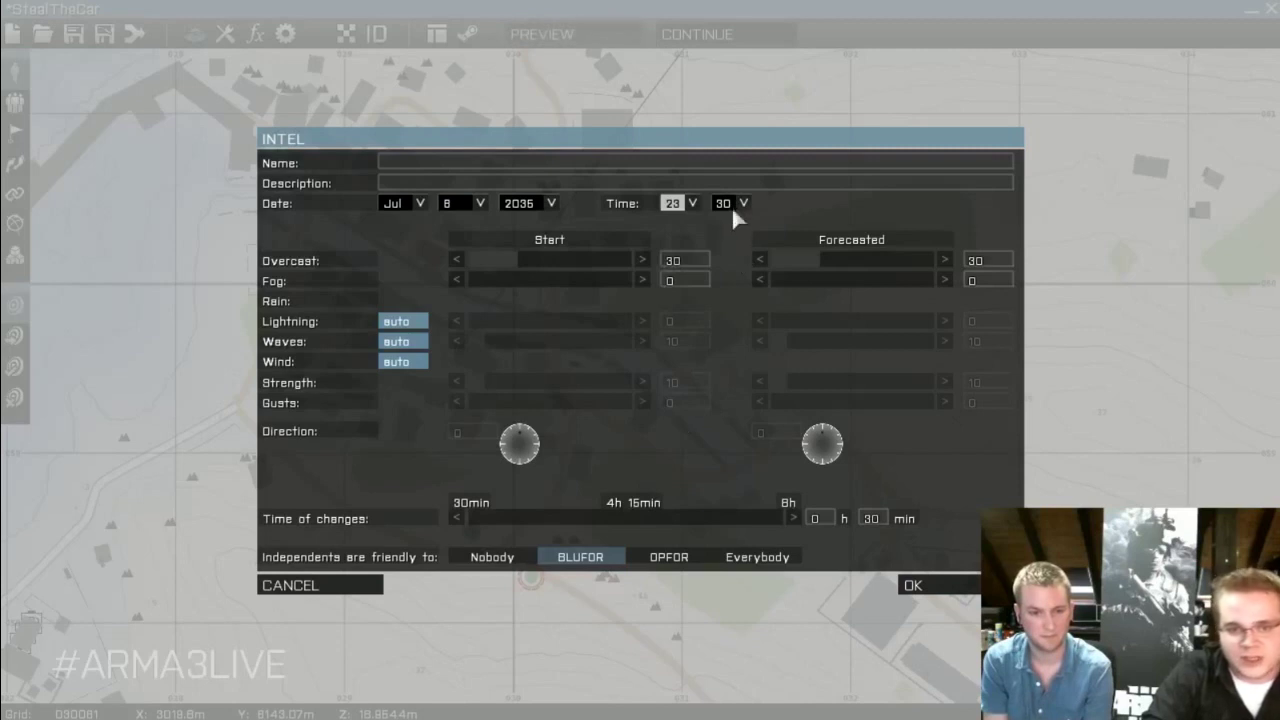
click(502, 258)
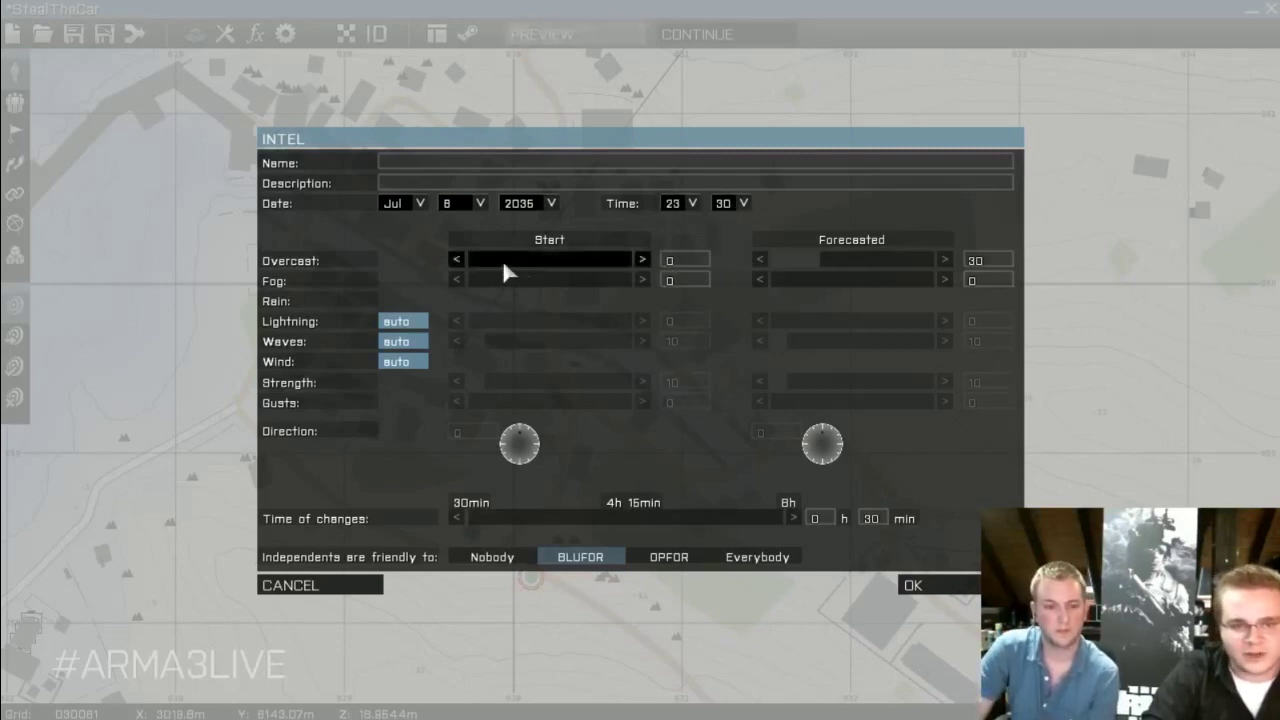
click(938, 590)
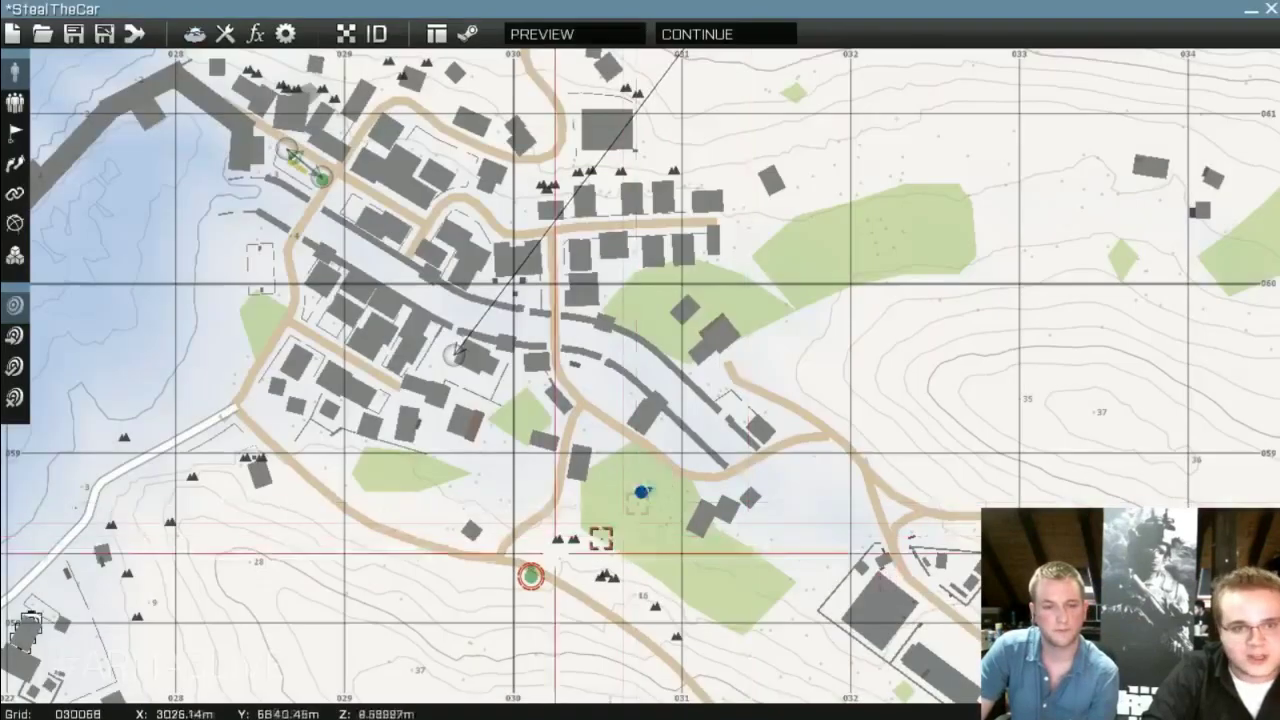
Preview the mission at night and advance the player rifleman along the road towards Agia Marina
click(540, 36)
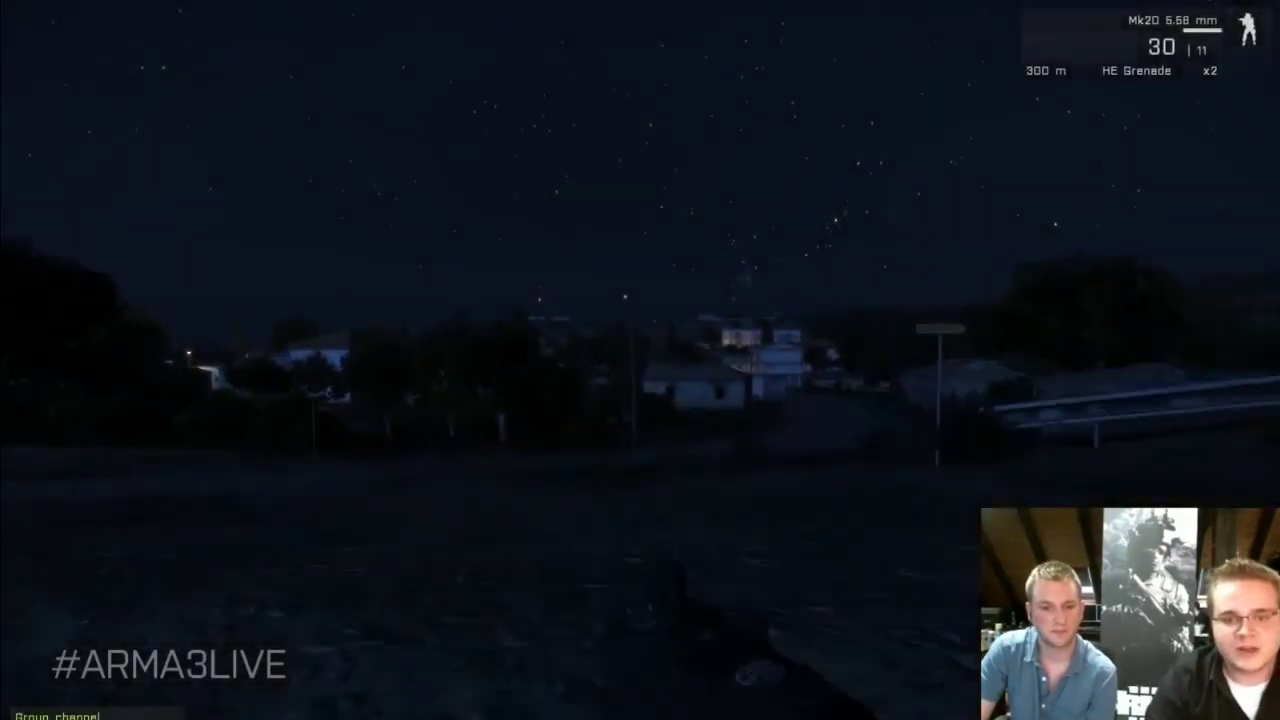
key(w)
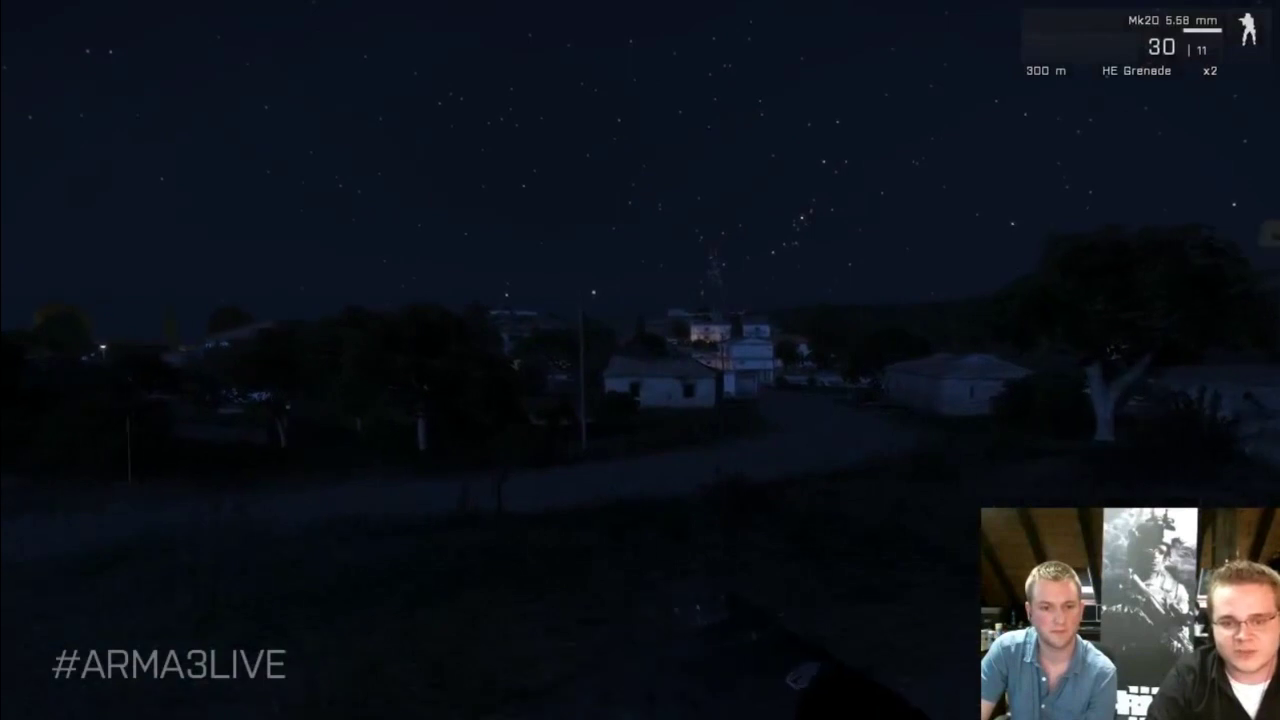
key(w)
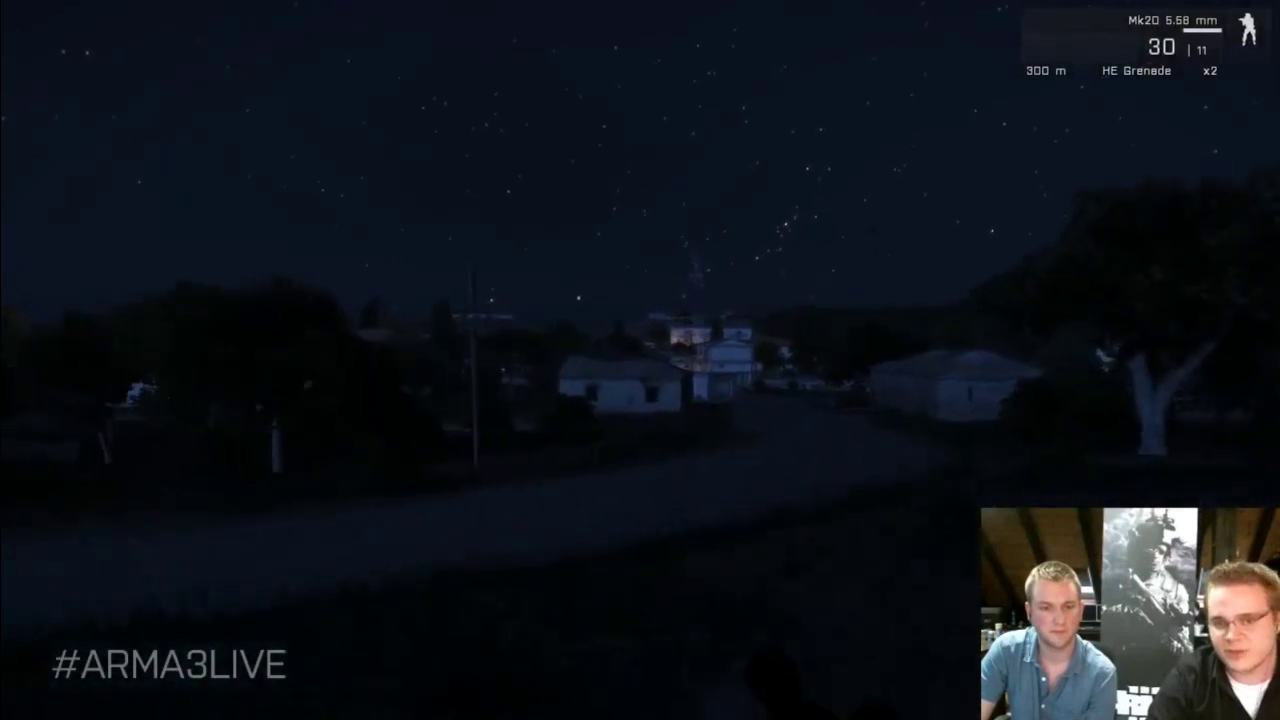
key(w)
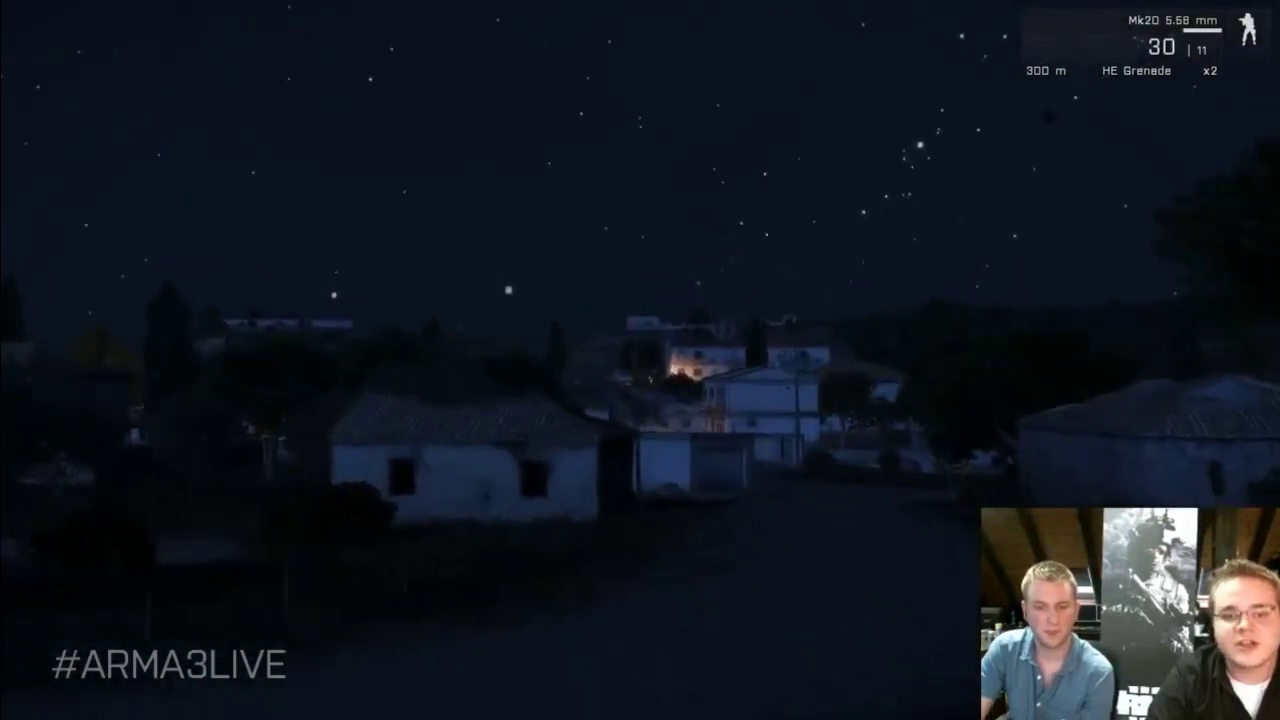
key(w)
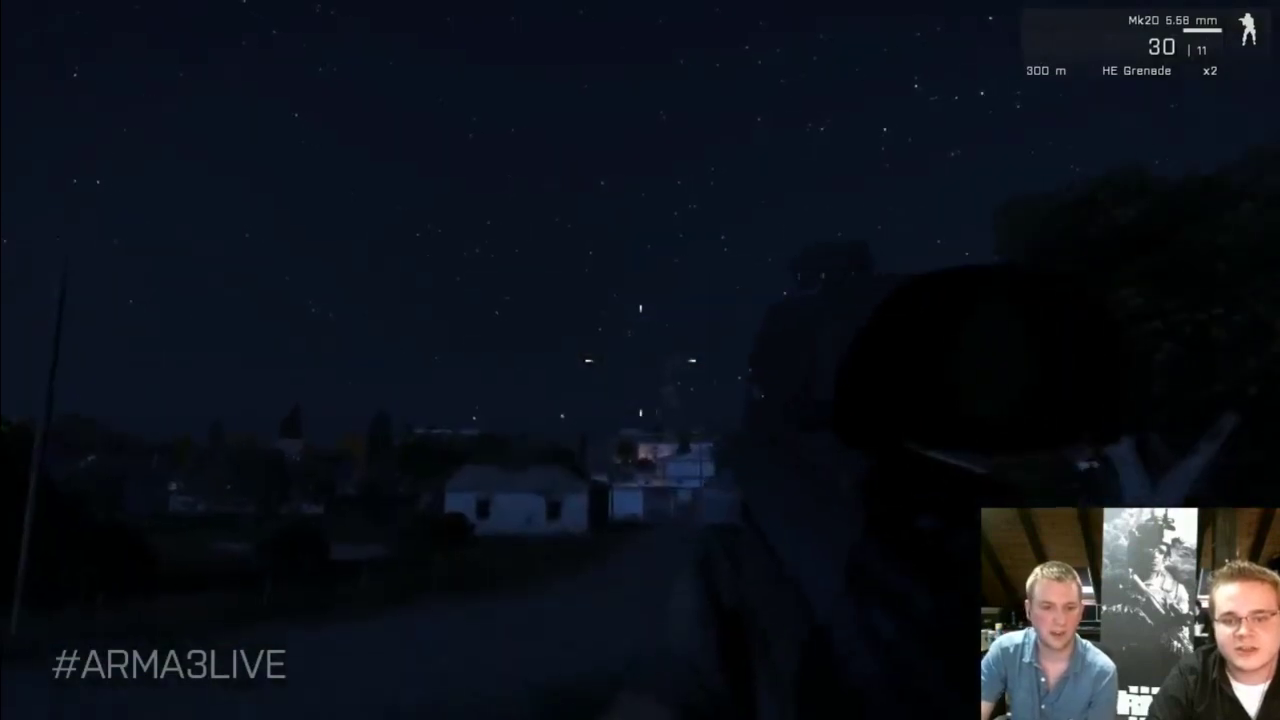
key(w)
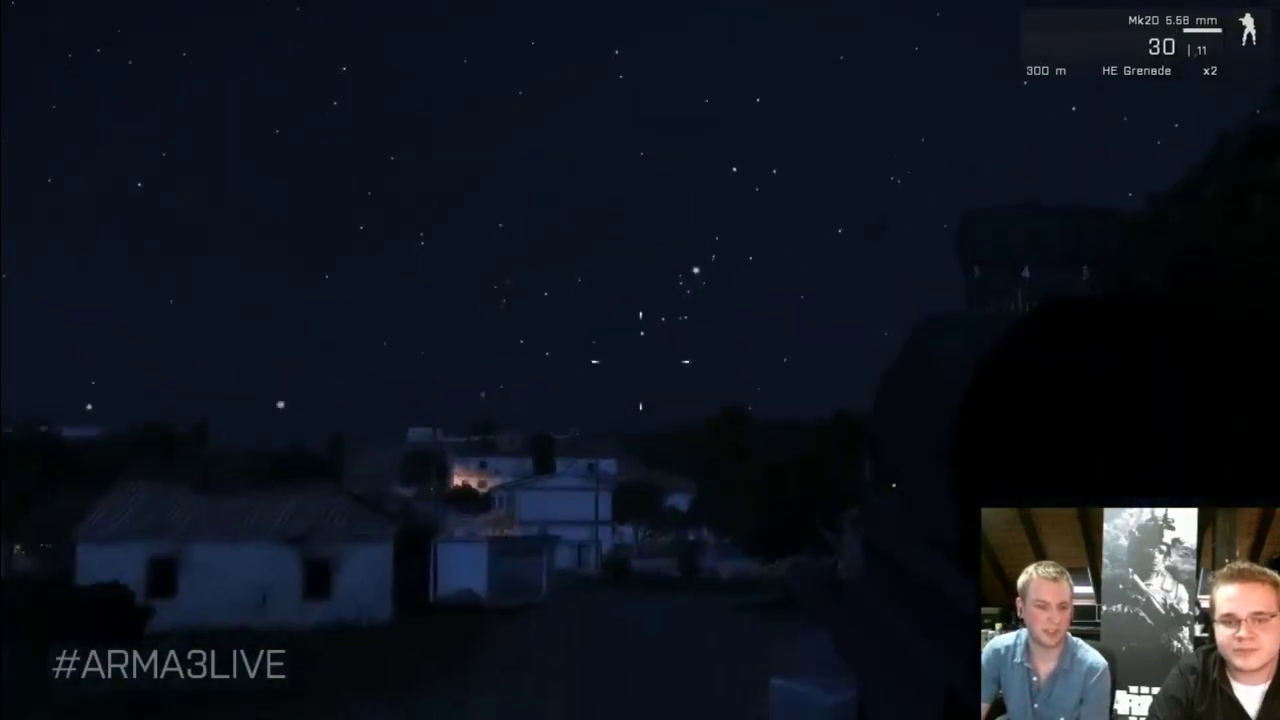
key(w)
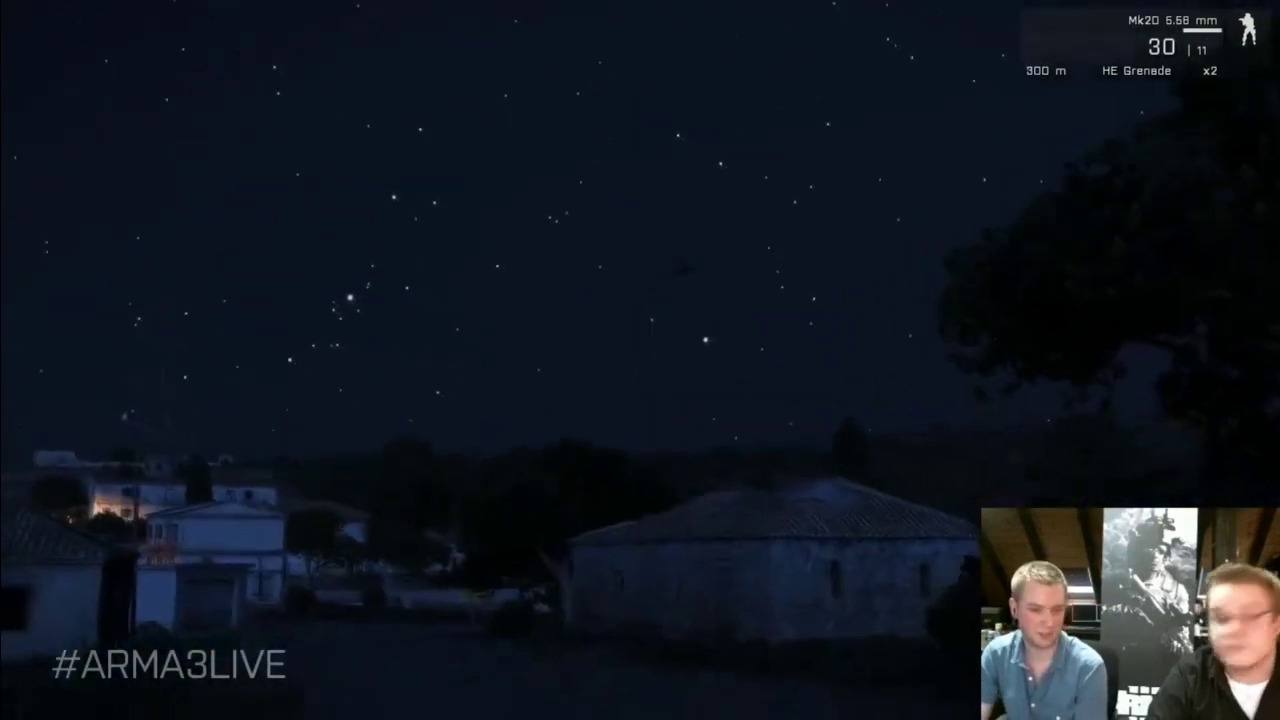
Move around the outskirts in the dark, look for the circling Mi-48, and end the night preview
key(w)
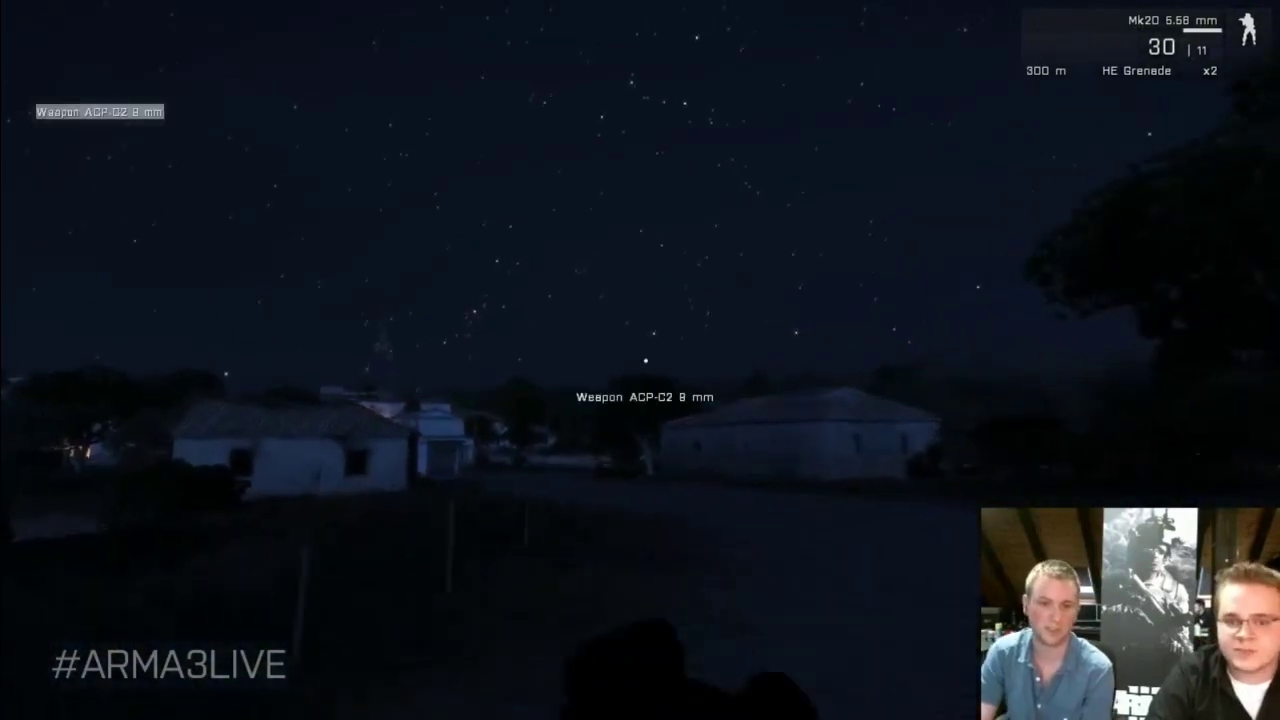
key(w)
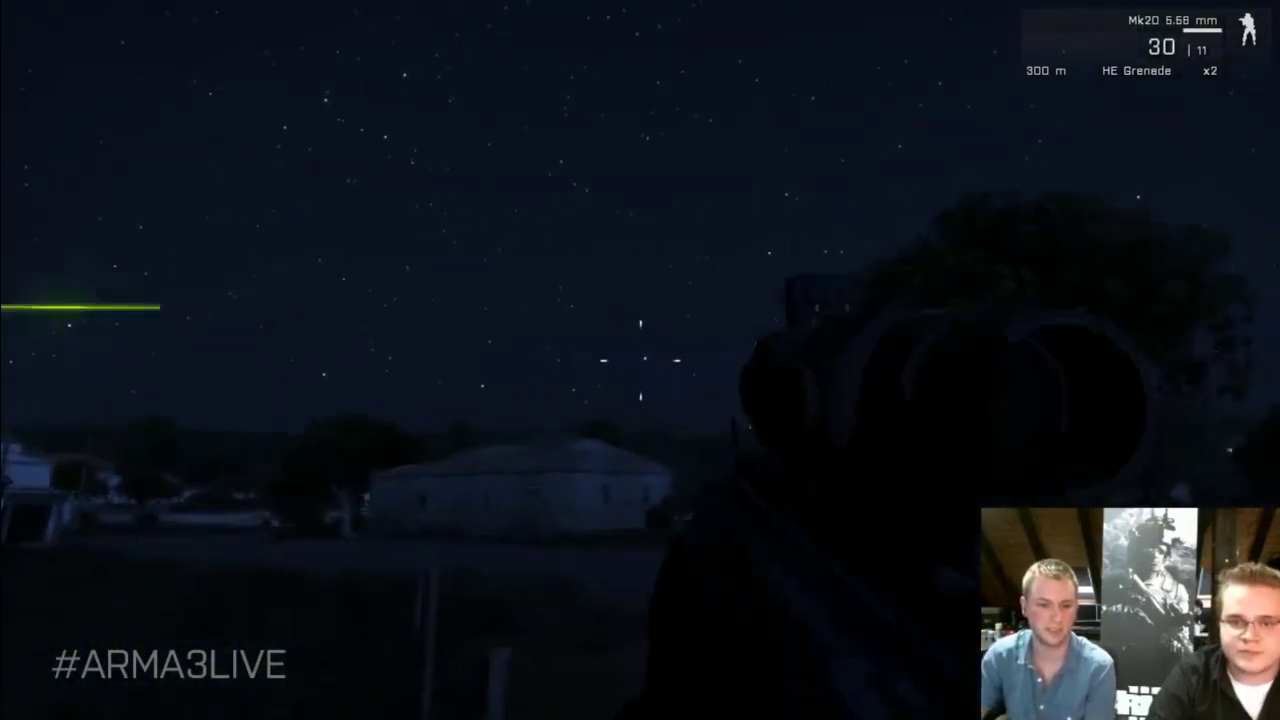
key(w)
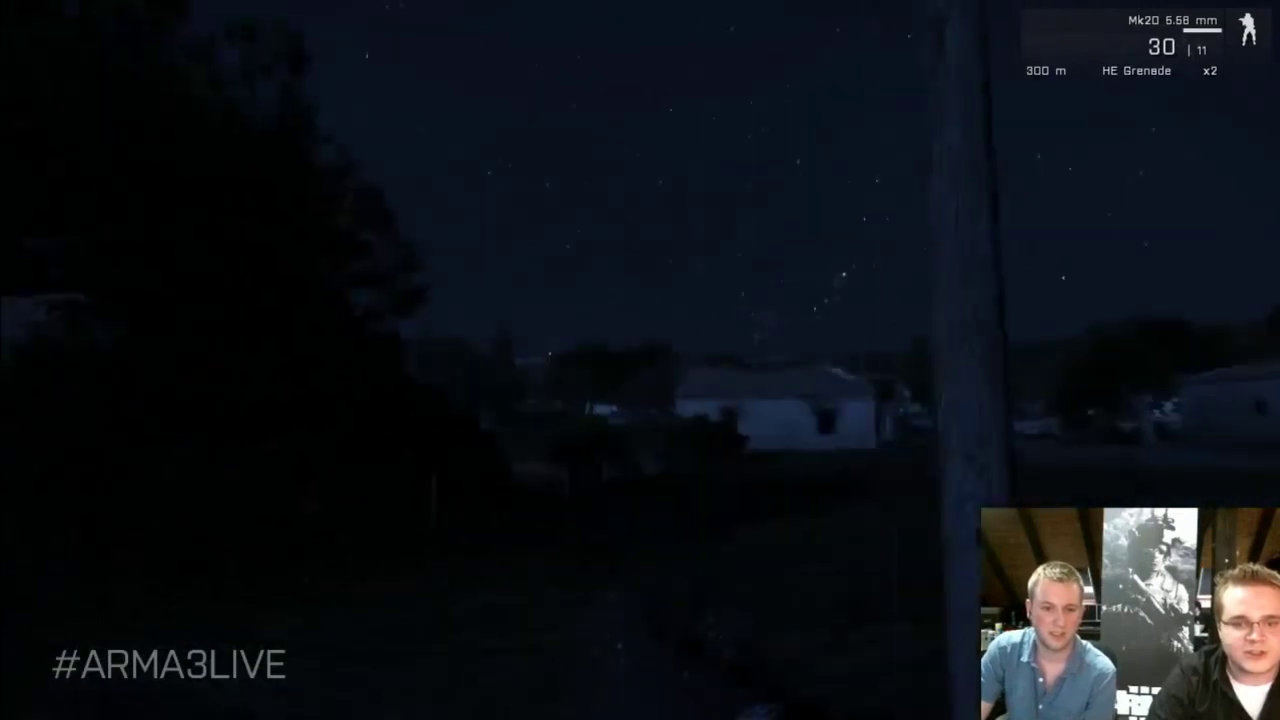
key(w)
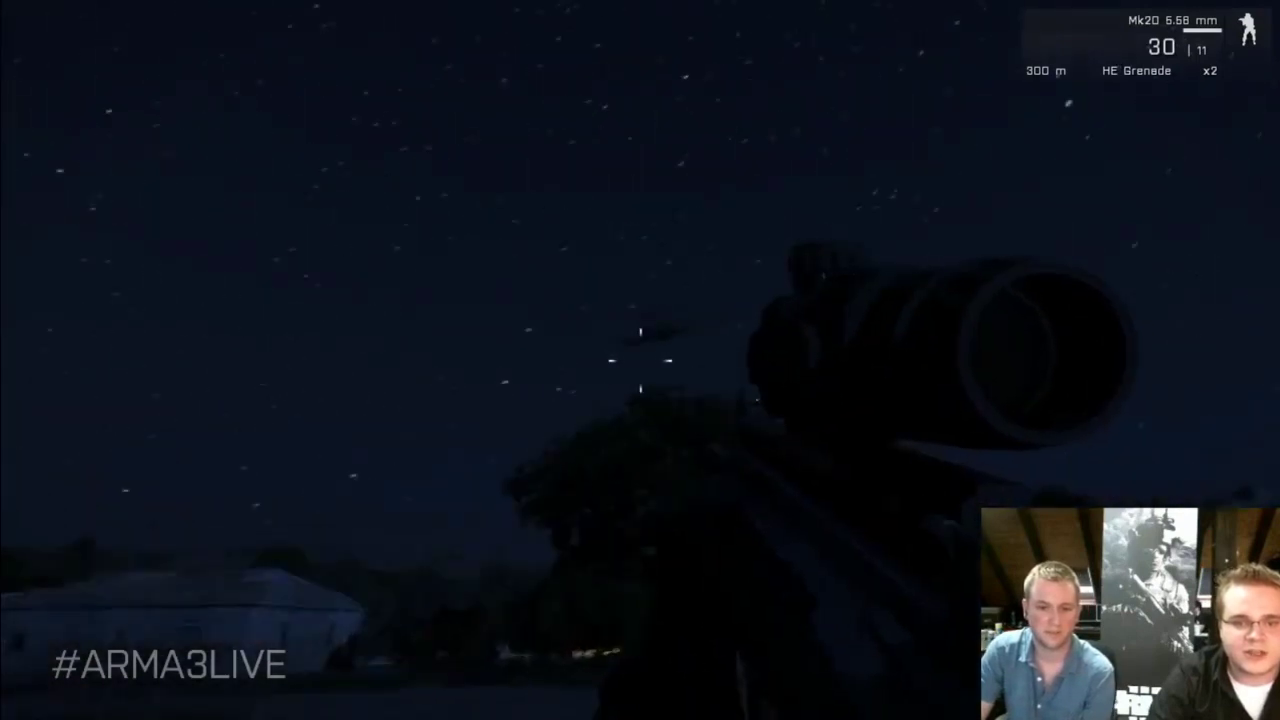
key(w)
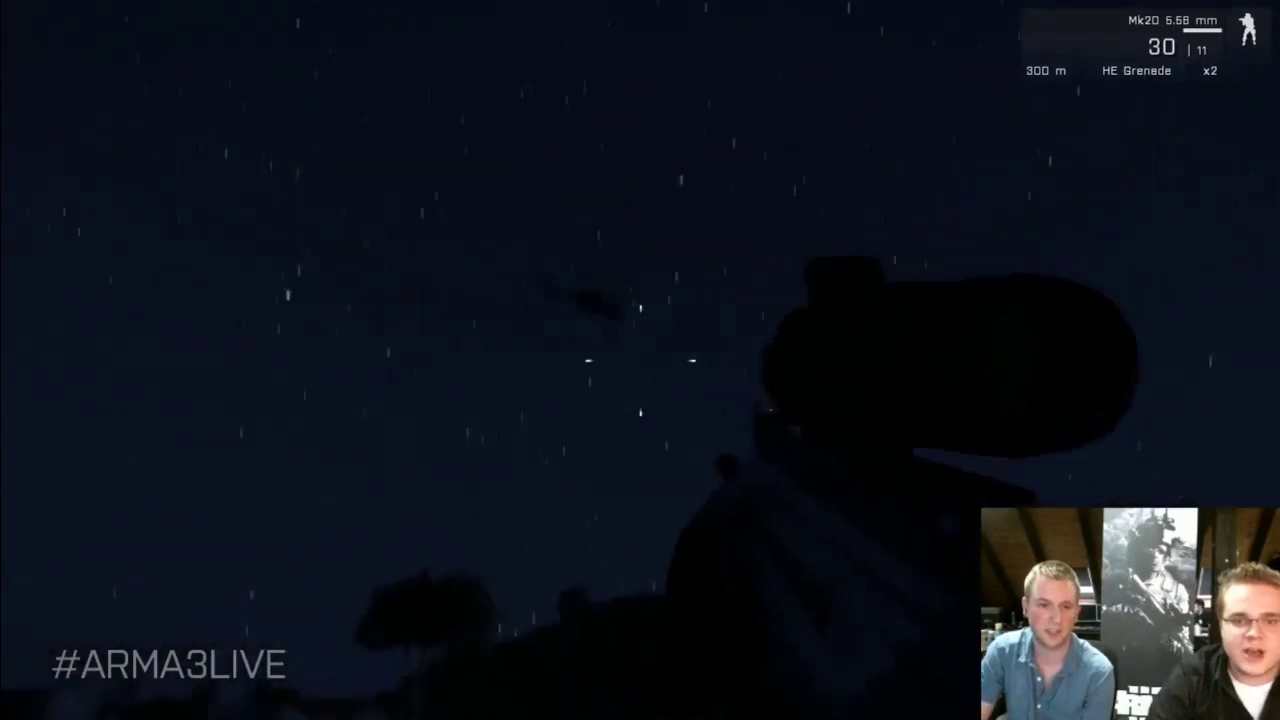
scroll(640, 360, down, 1)
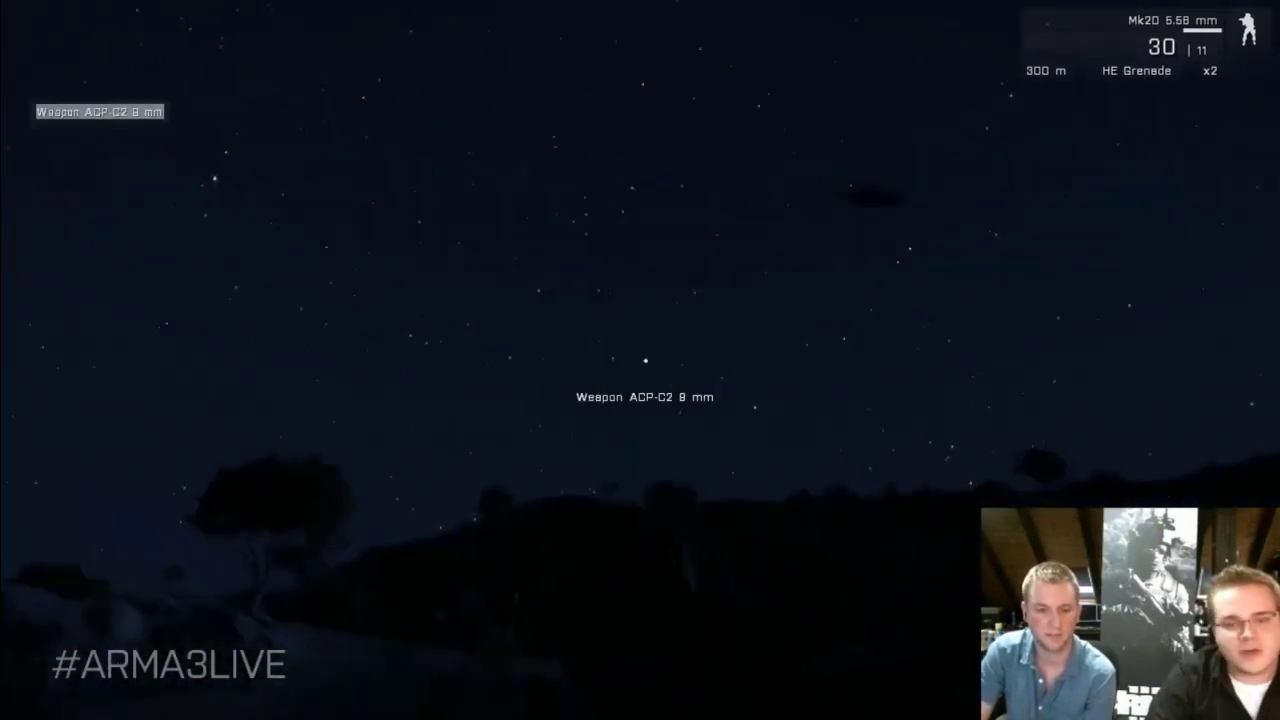
key(x)
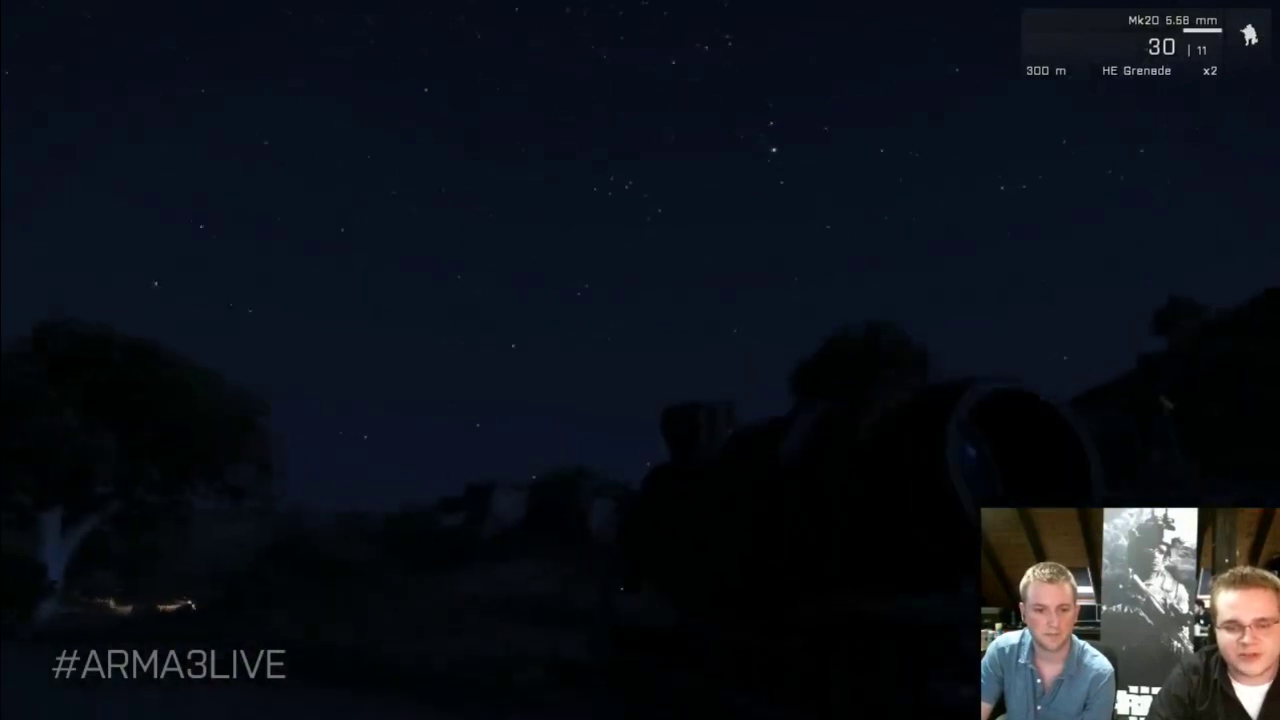
key(x)
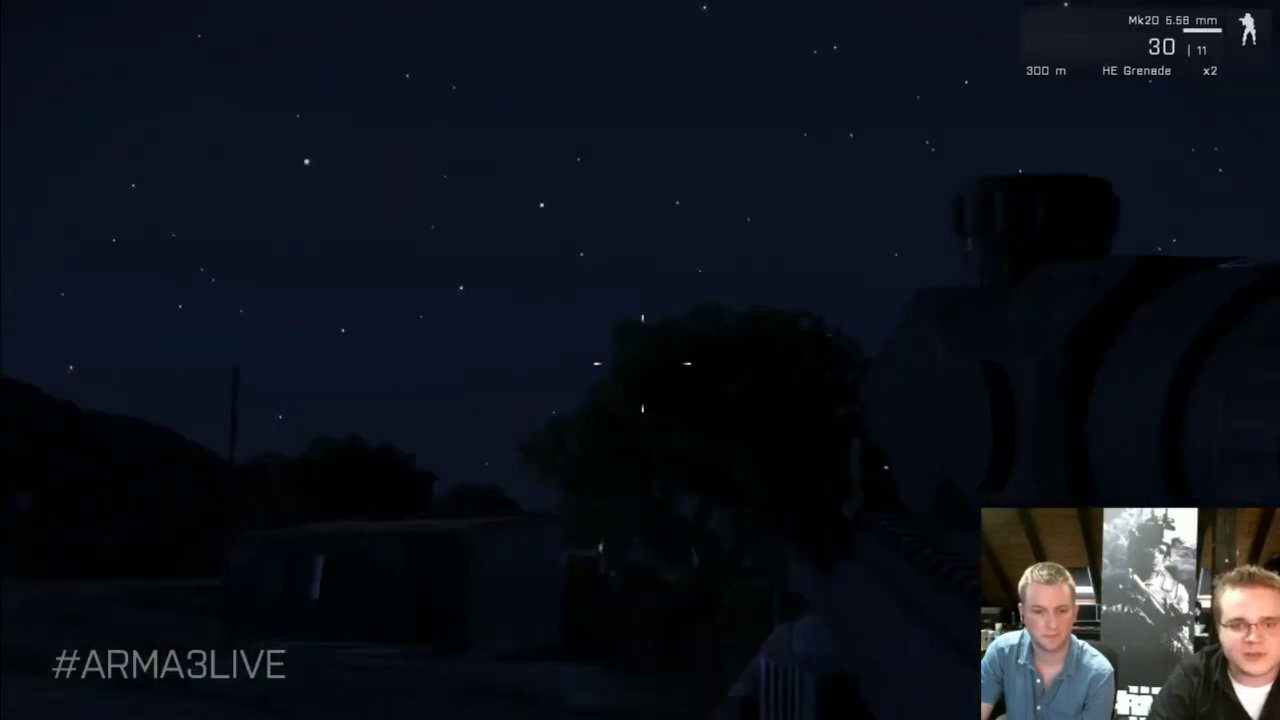
scroll(640, 360, down, 1)
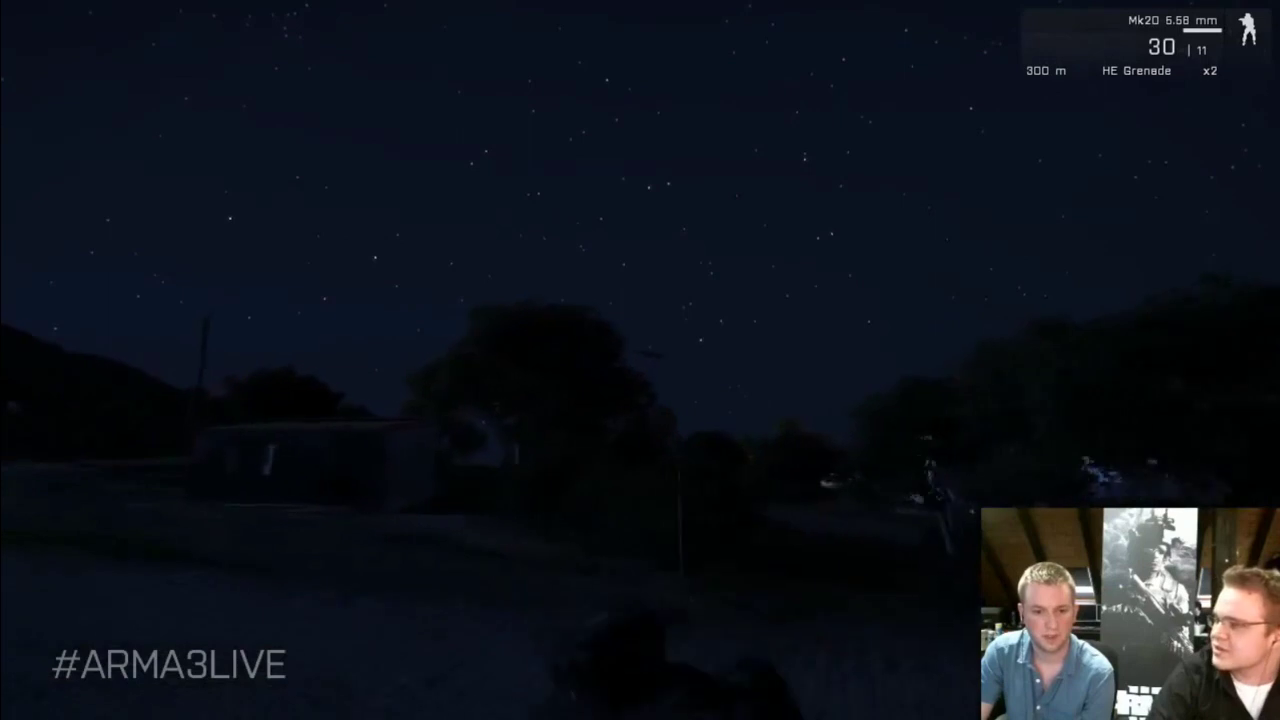
scroll(640, 360, down, 1)
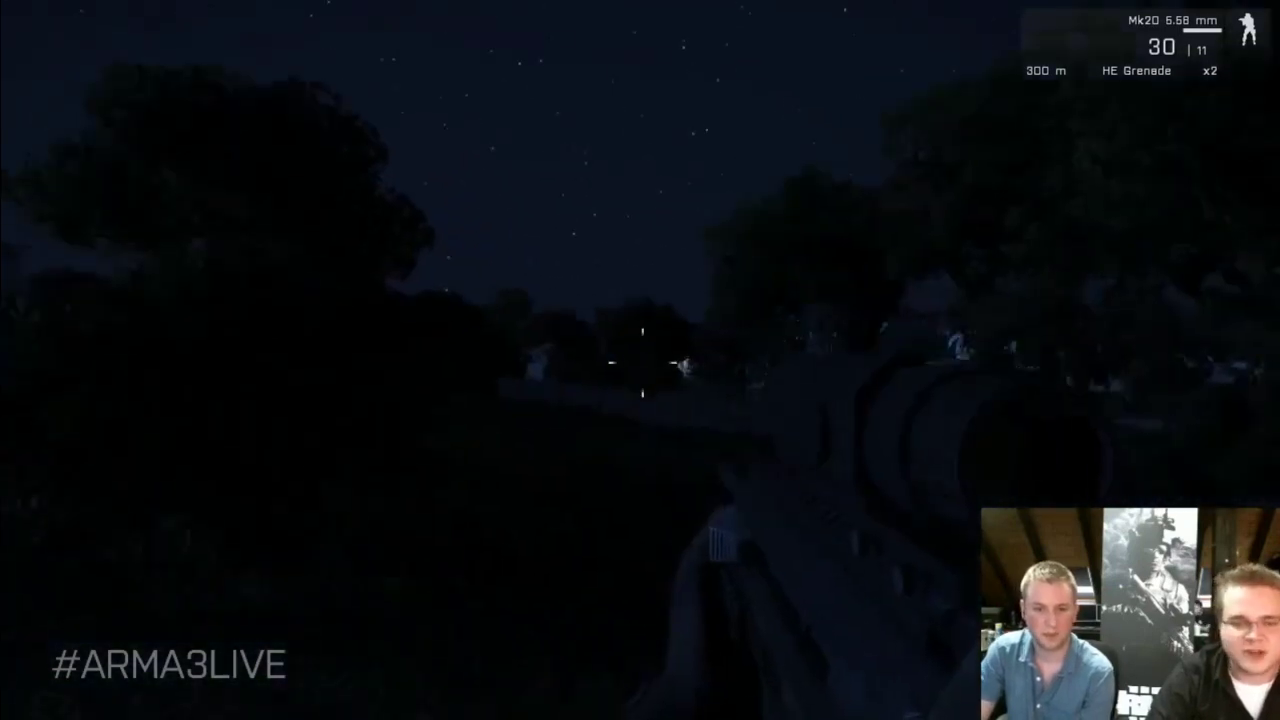
key(Escape)
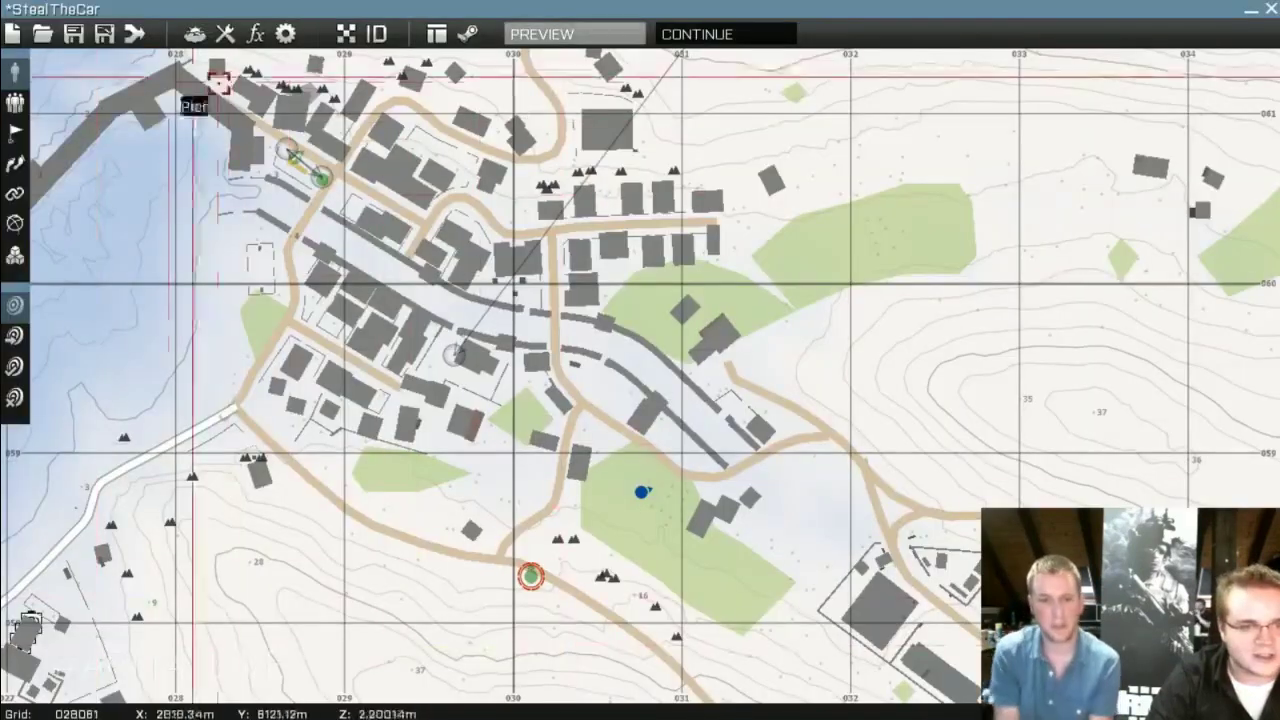
Set the mission's start time to 5:30 and save the StealTheCar mission
click(285, 33)
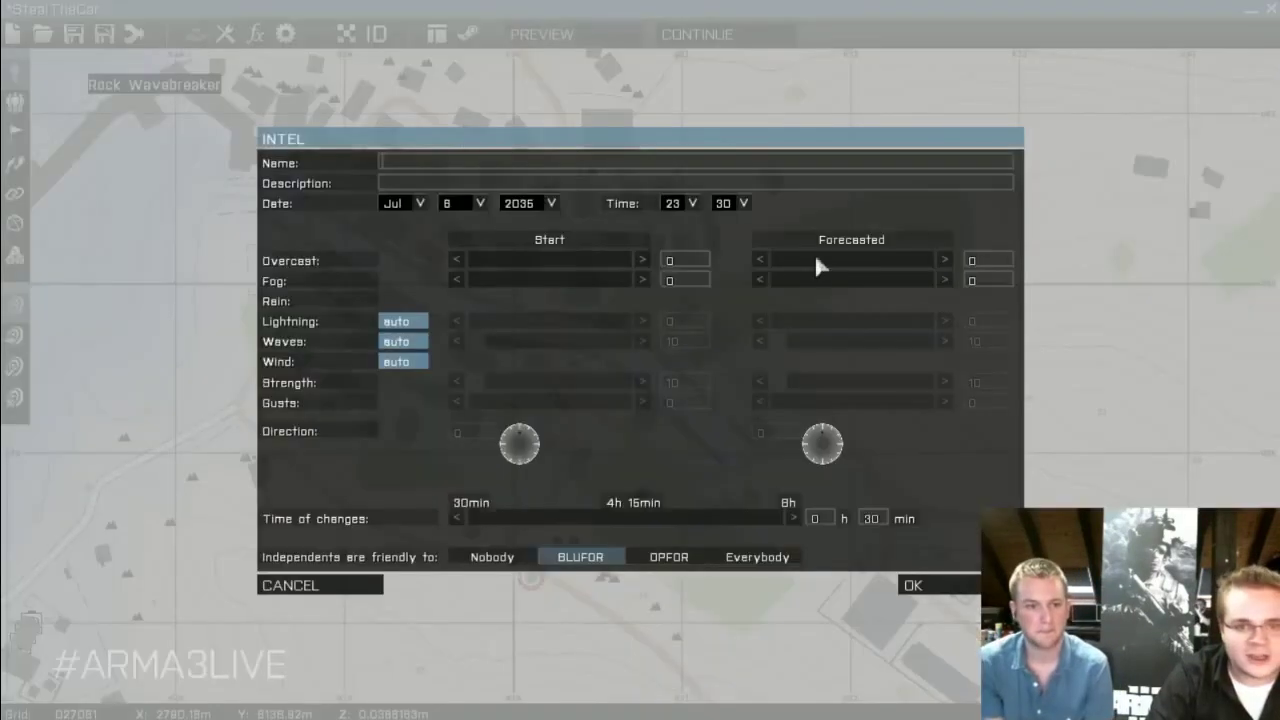
click(688, 204)
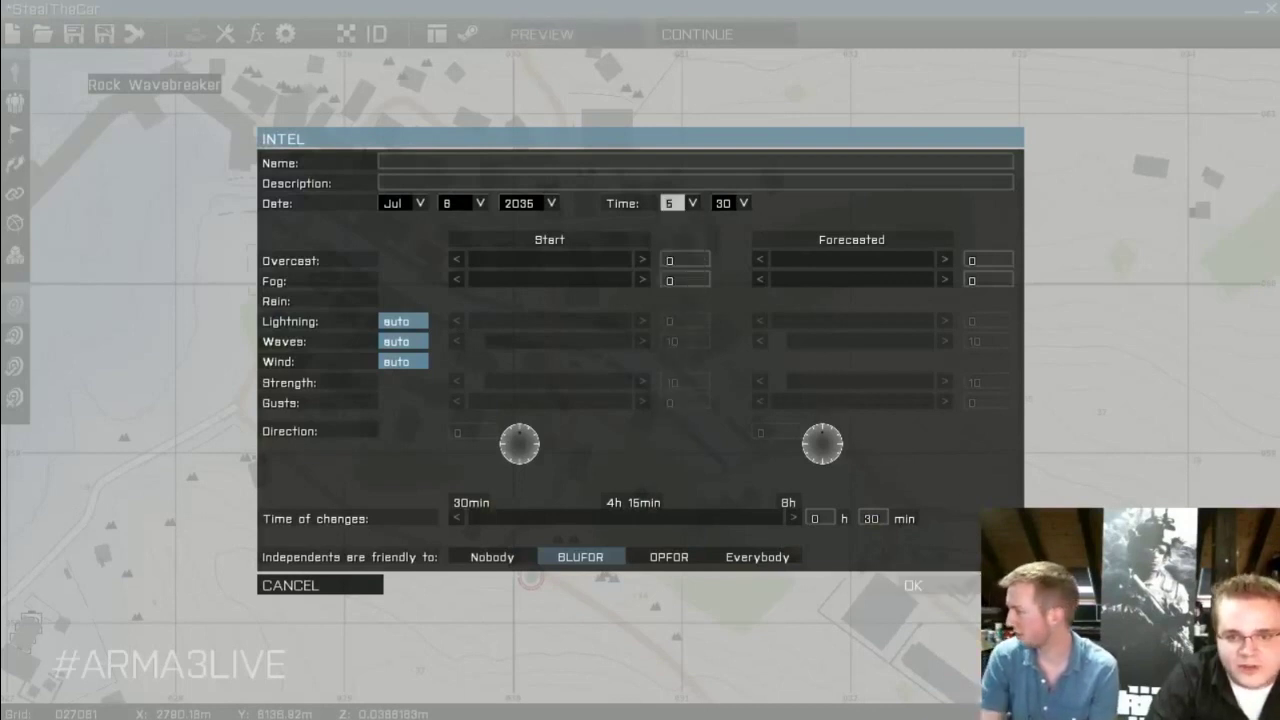
key(Escape)
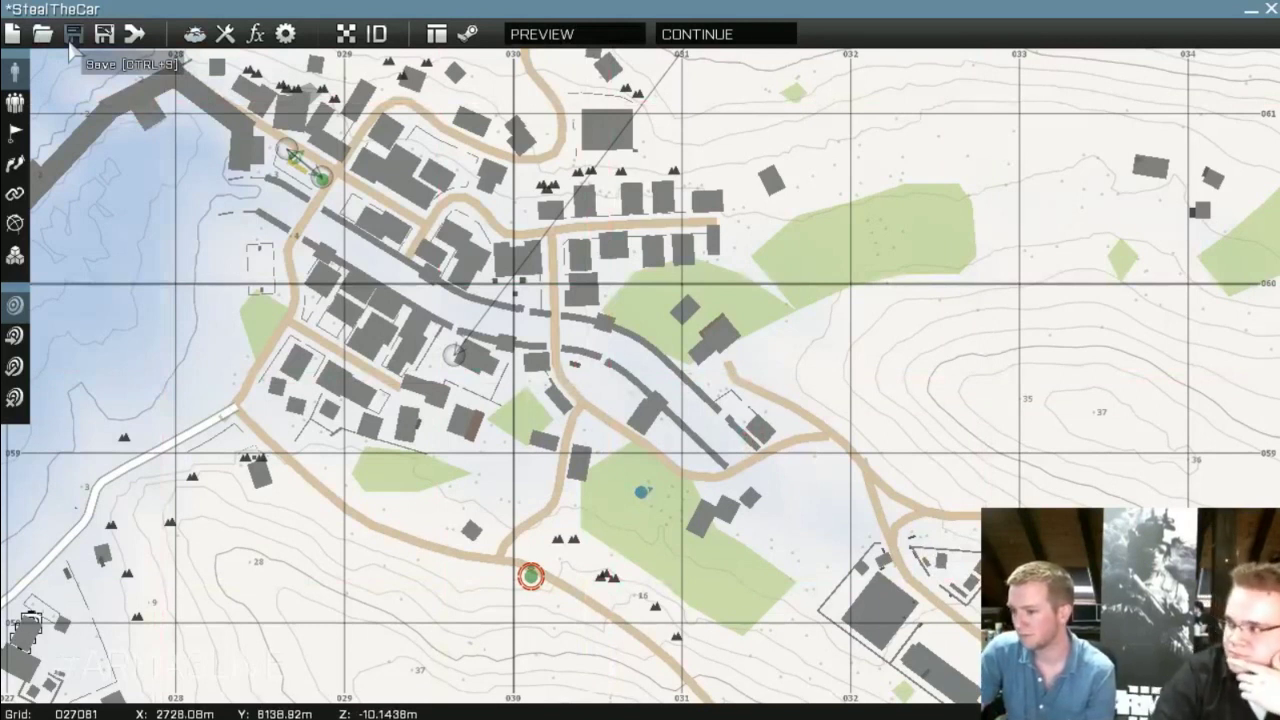
click(71, 40)
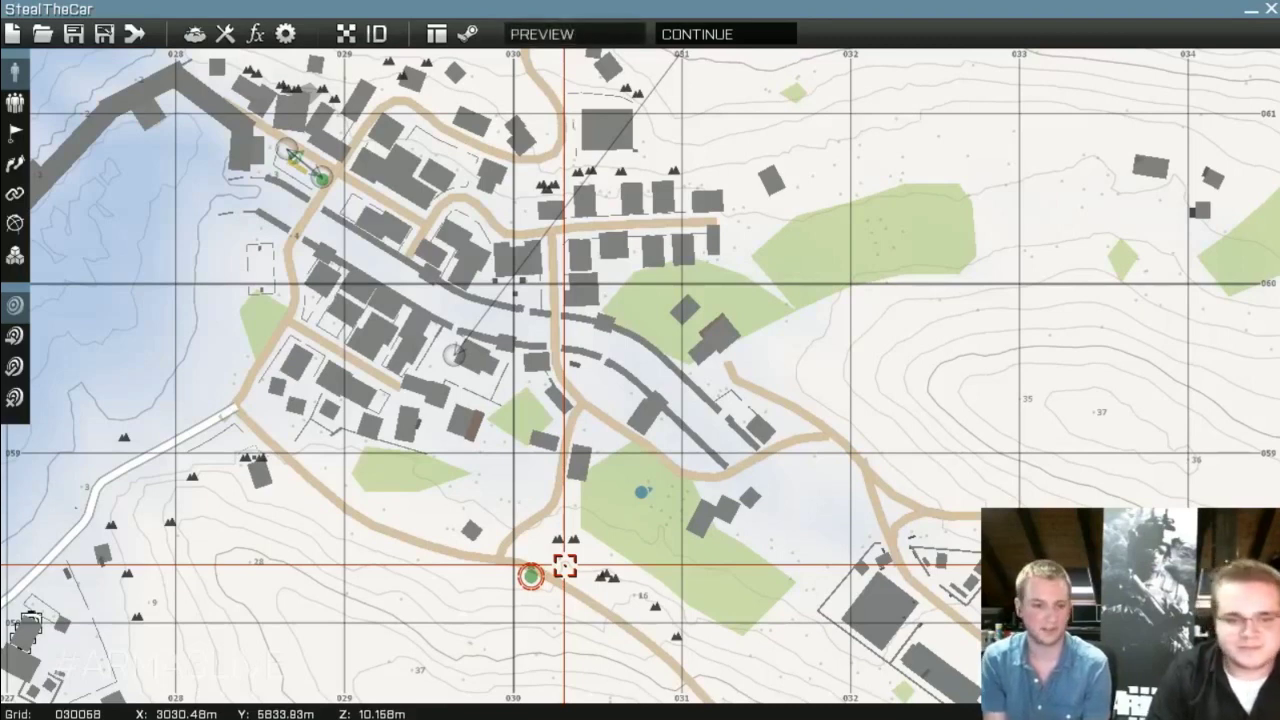
scroll(565, 567, up, 5)
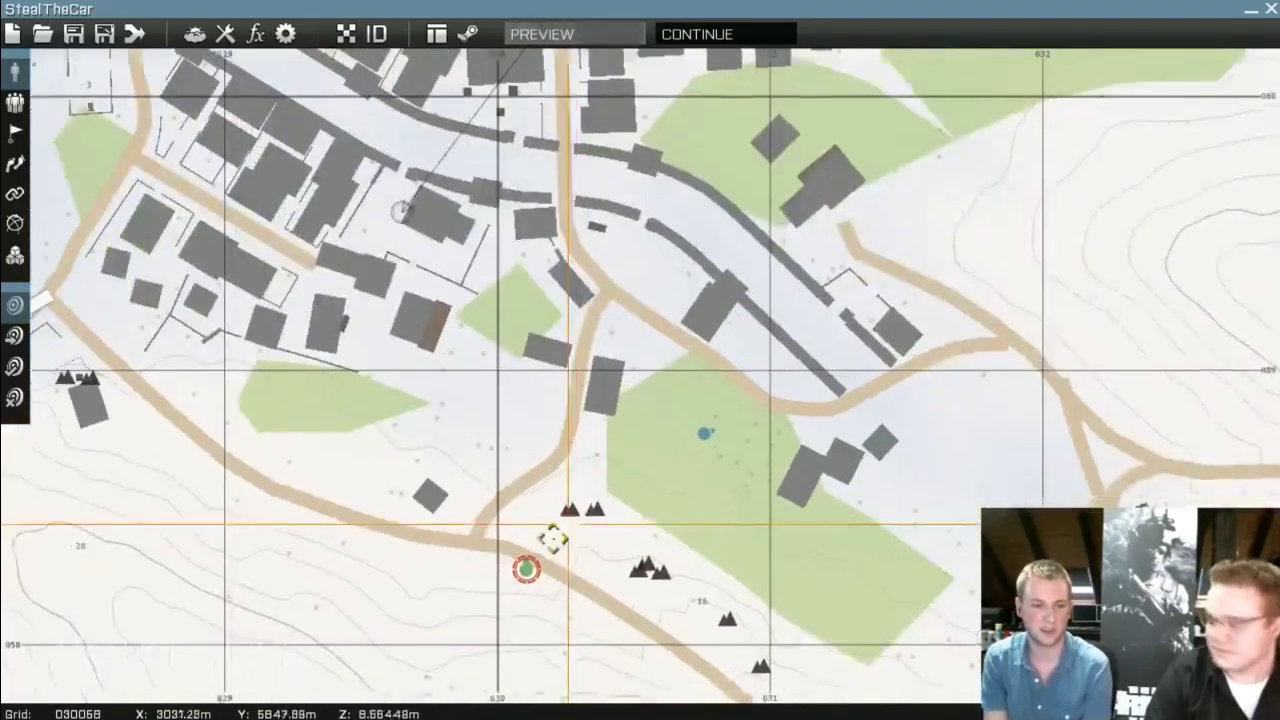
scroll(642, 457, down, 10)
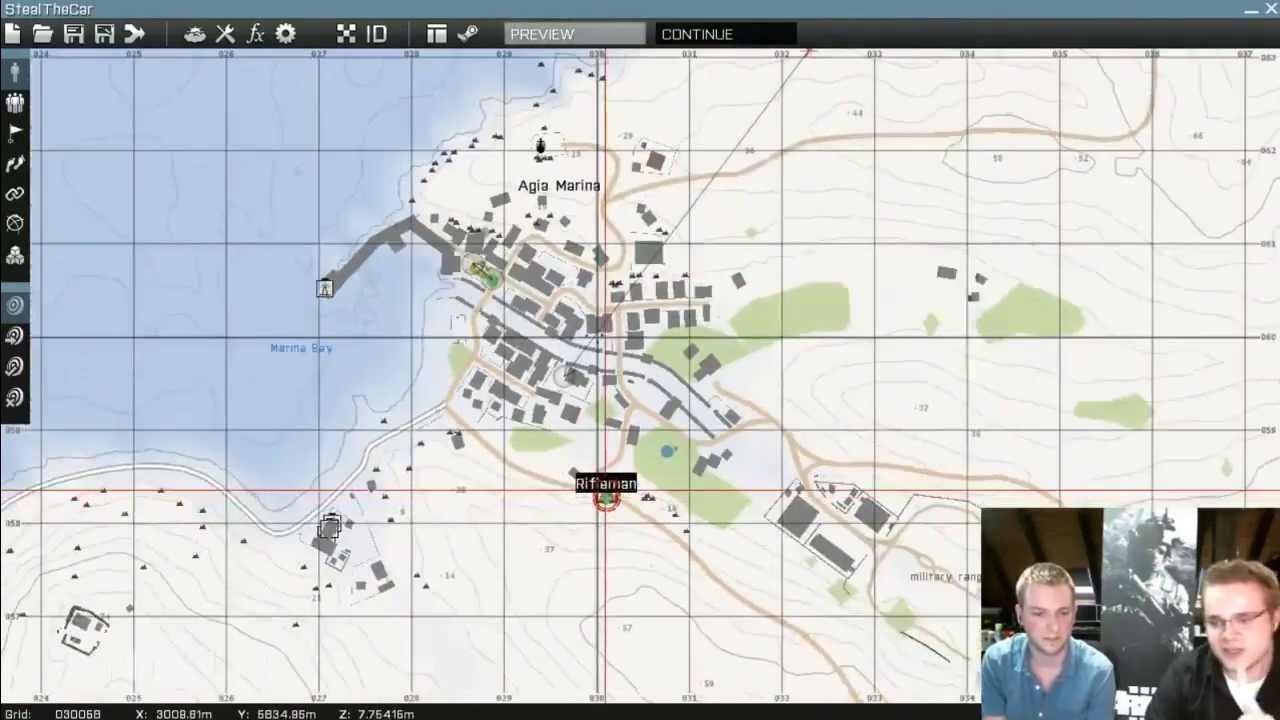
scroll(600, 450, up, 6)
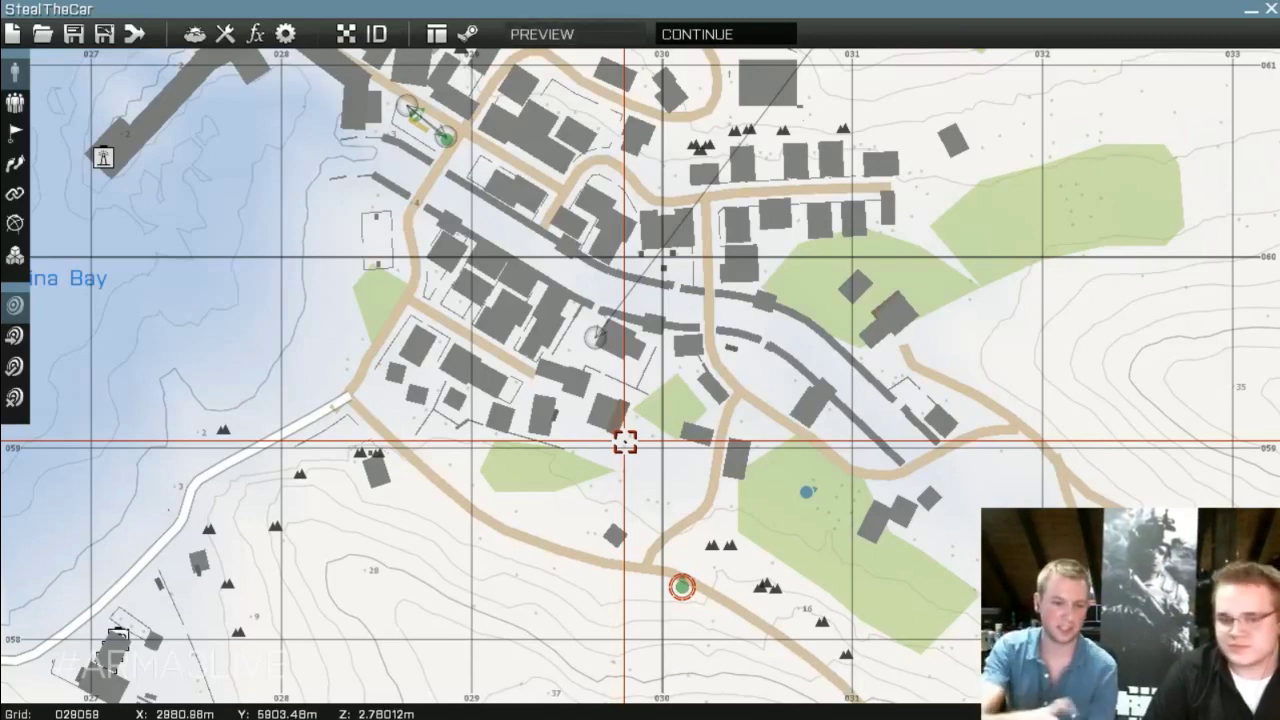
scroll(620, 440, down, 6)
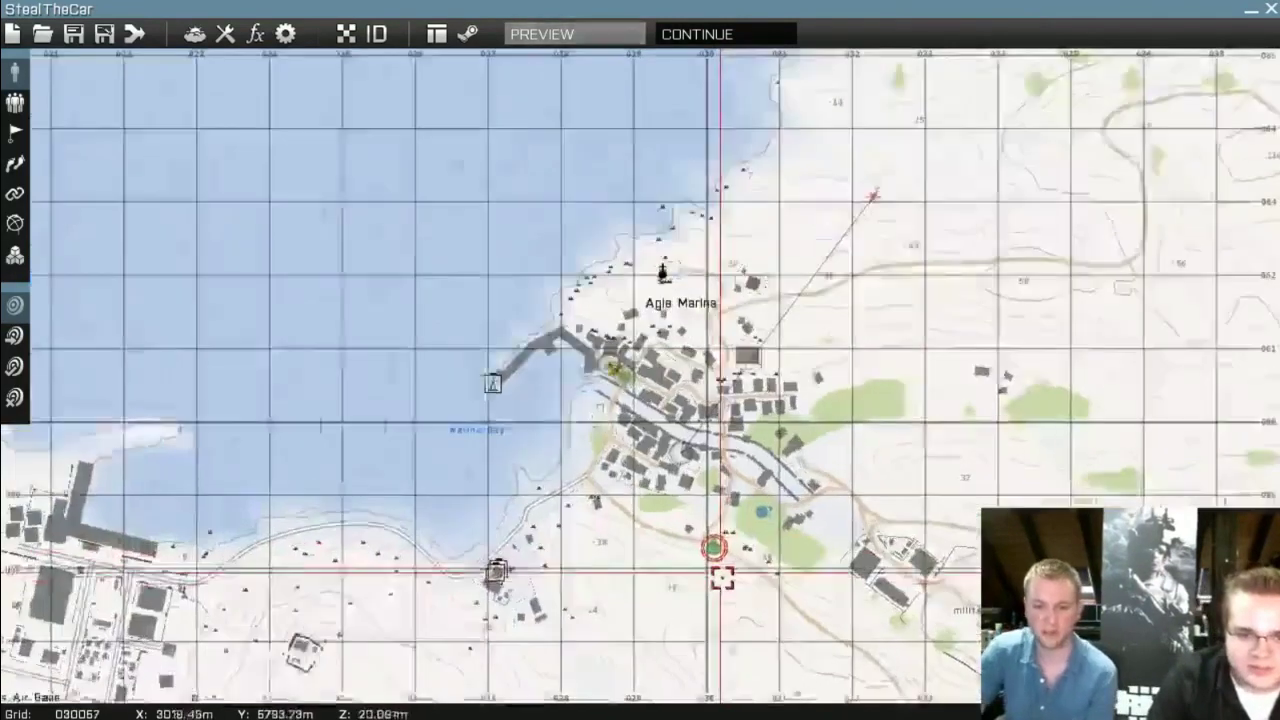
right_drag(705, 516, 773, 567)
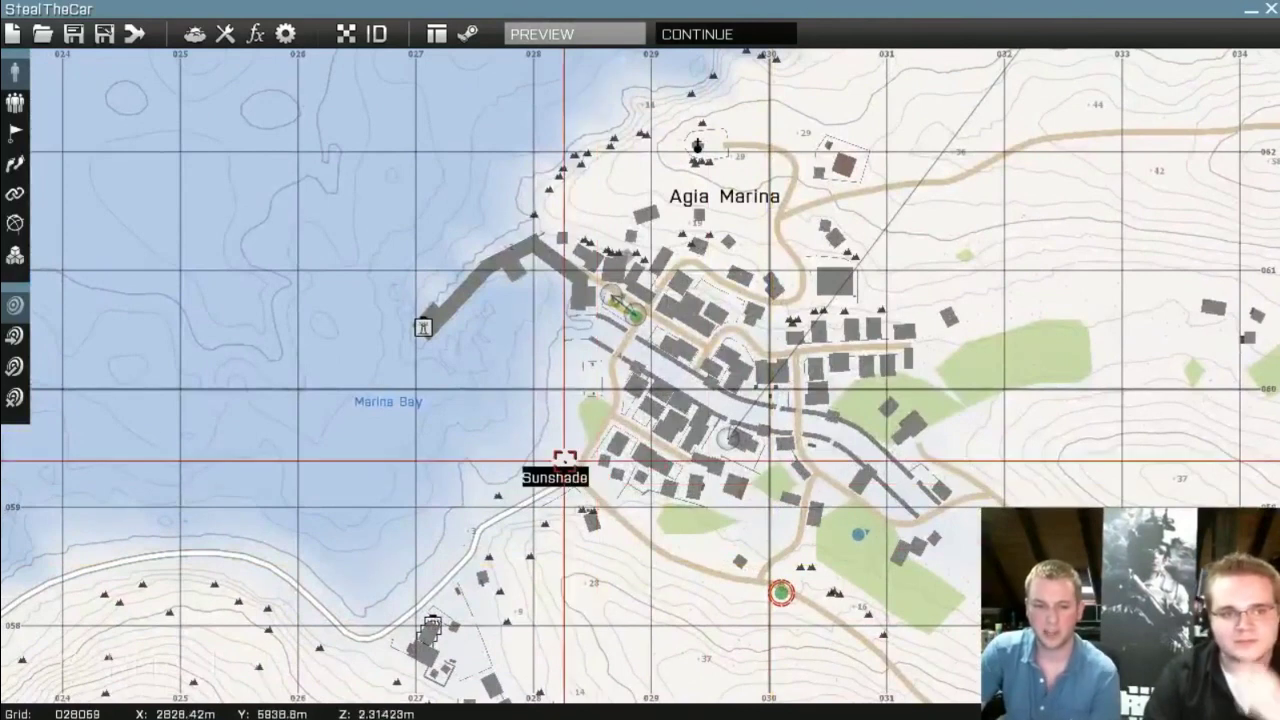
Insert an Independent Green Army rifleman, set to In Formation, beside the north-south road just south of the walled channel
scroll(727, 487, up, 10)
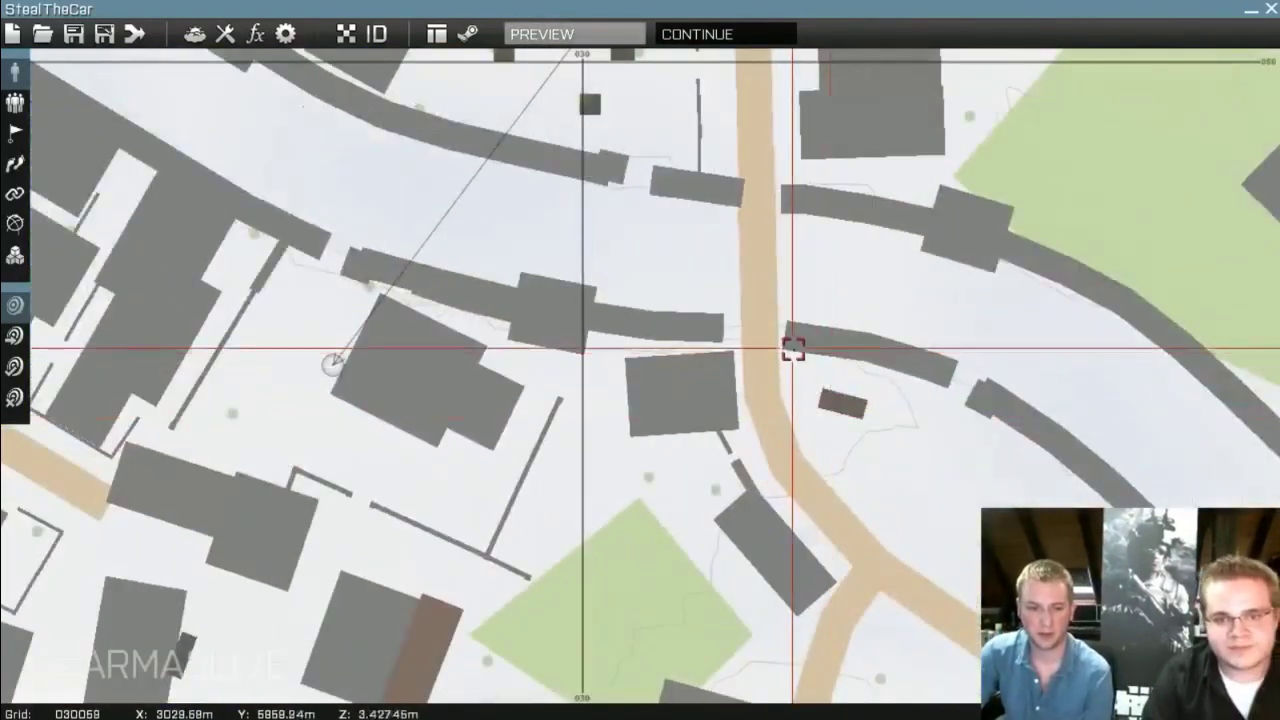
double_click(793, 372)
click(440, 167)
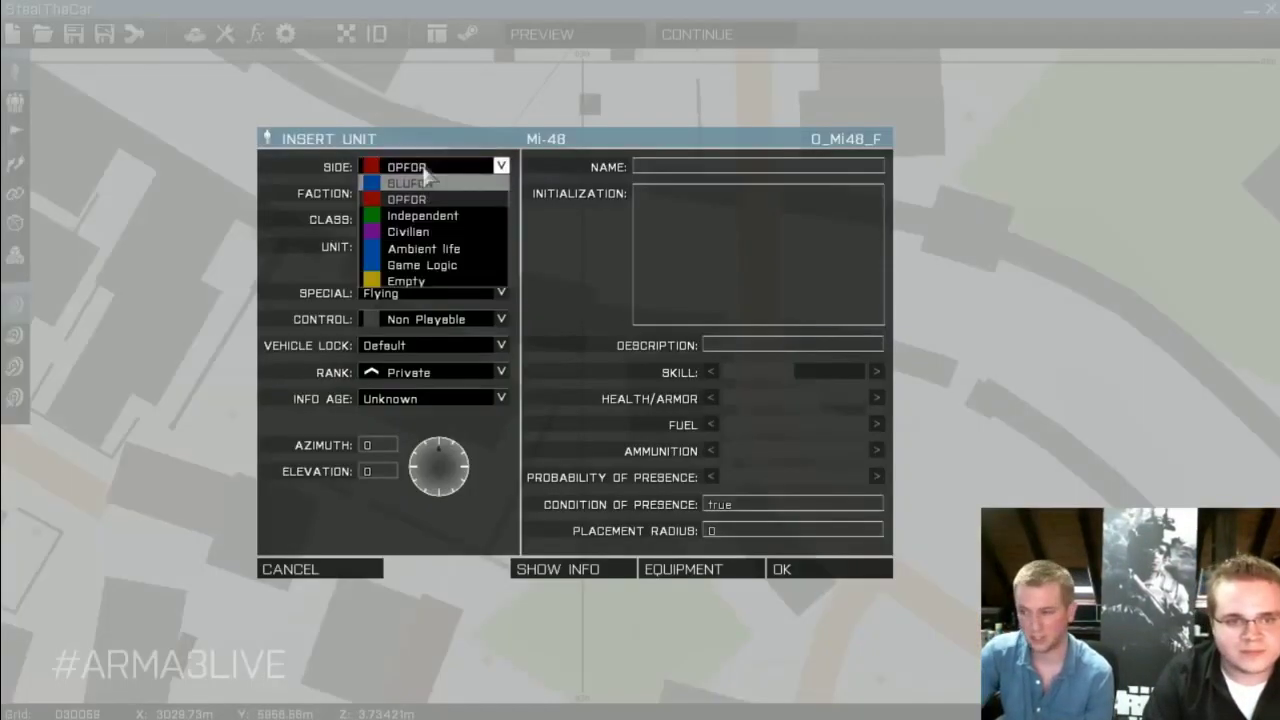
click(465, 217)
click(458, 222)
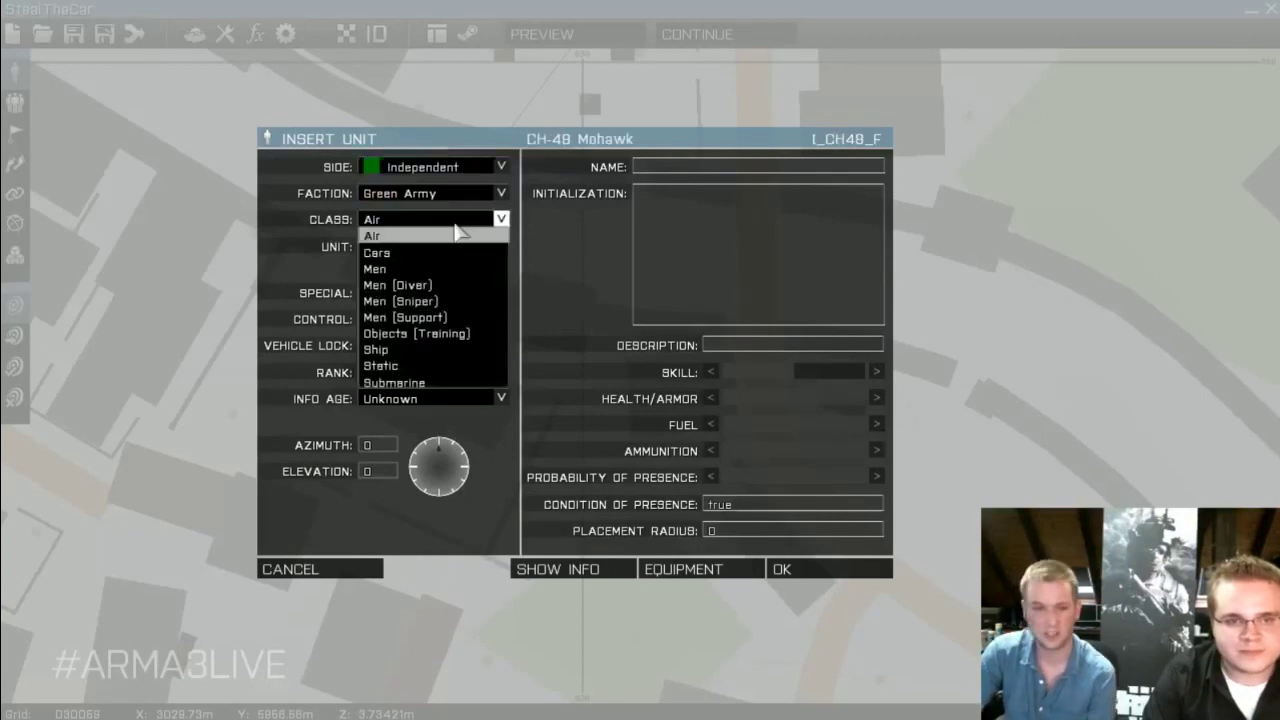
click(455, 270)
click(458, 290)
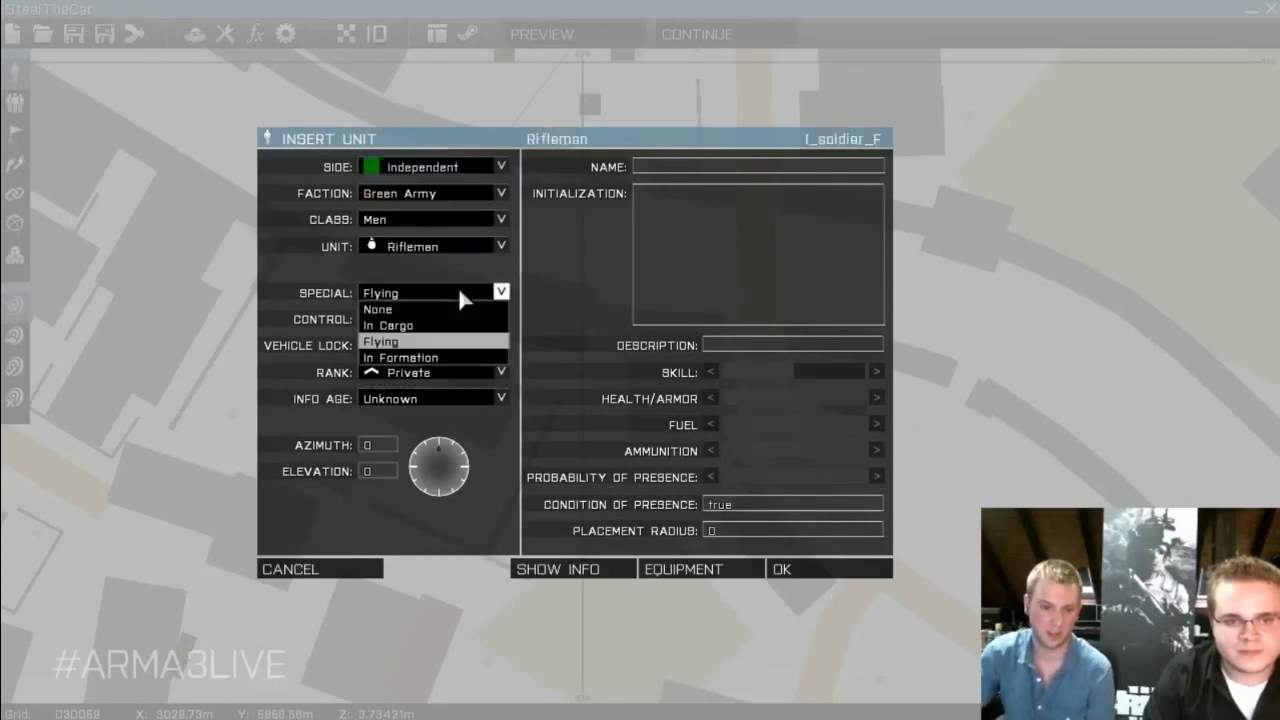
click(460, 354)
click(818, 571)
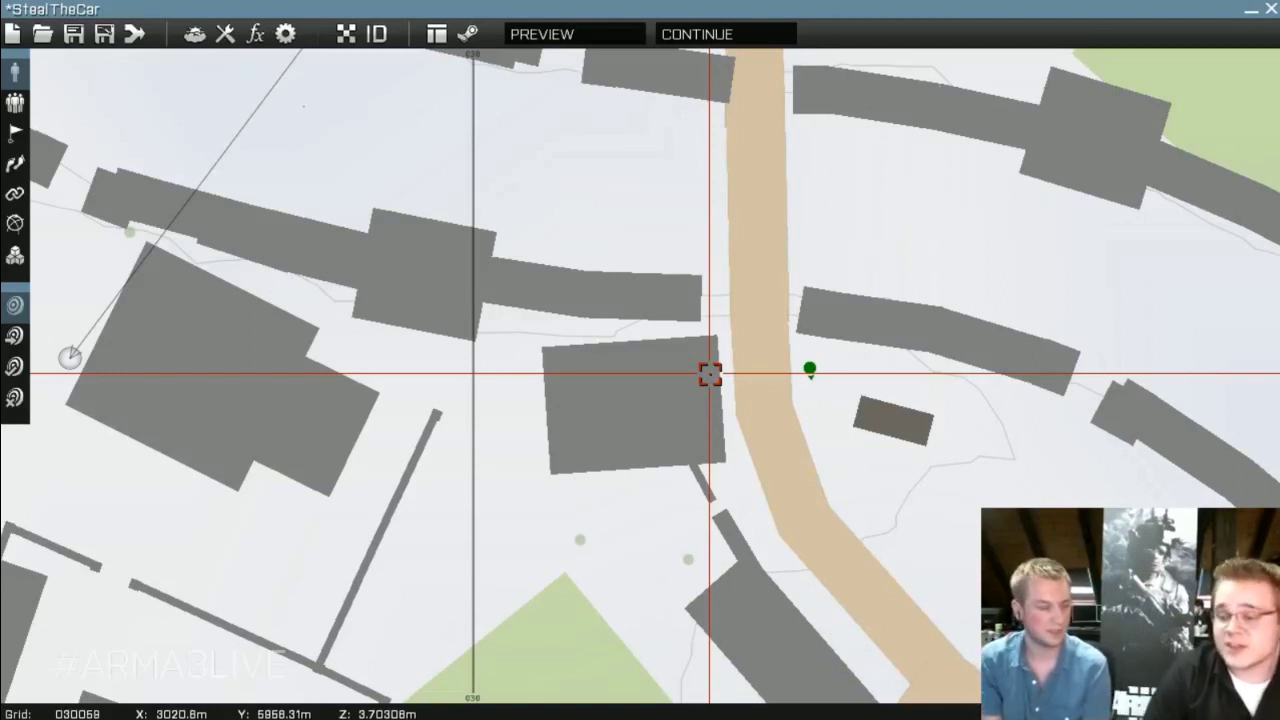
scroll(908, 380, down, 5)
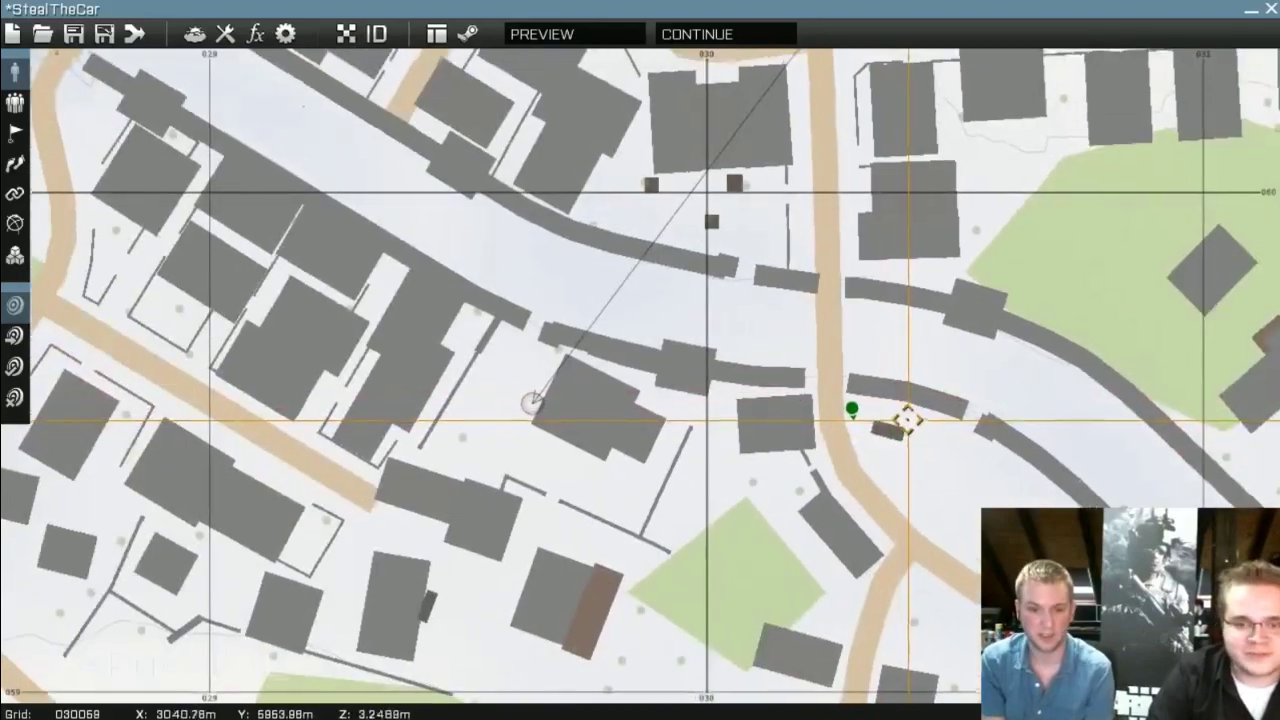
scroll(890, 430, down, 3)
scroll(890, 430, up, 3)
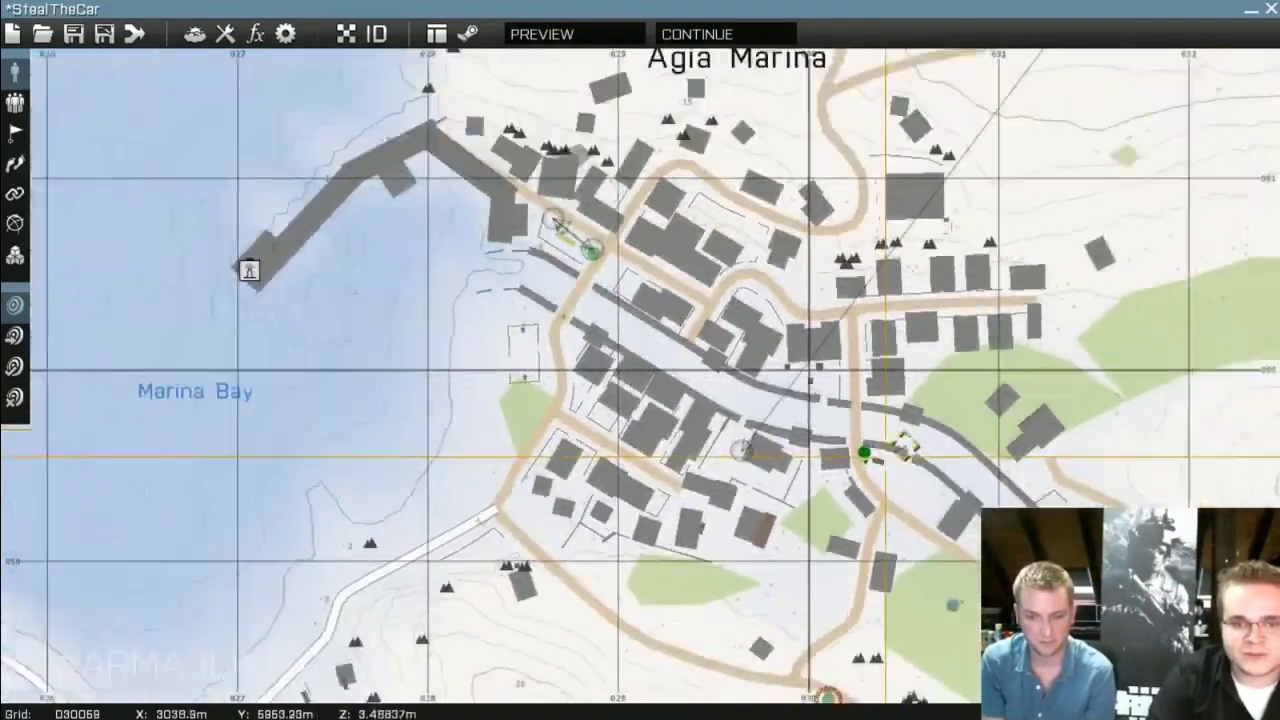
scroll(885, 457, down, 4)
scroll(848, 545, up, 4)
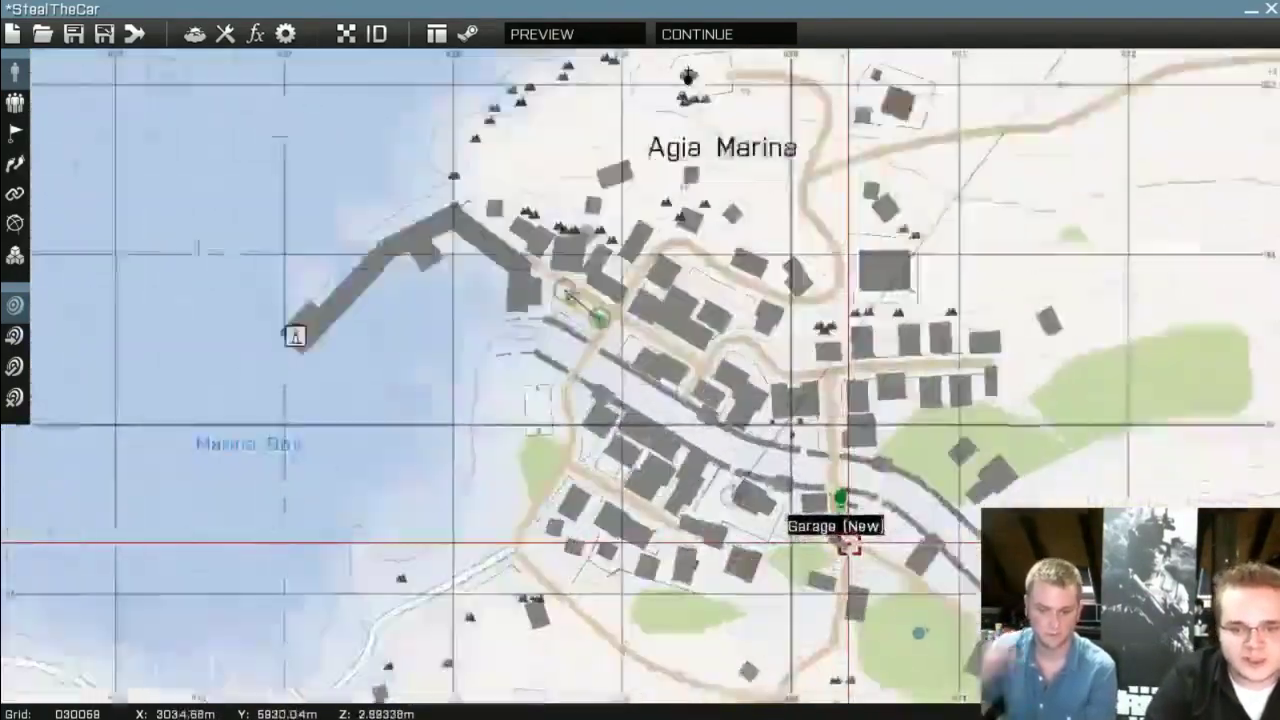
scroll(848, 545, up, 5)
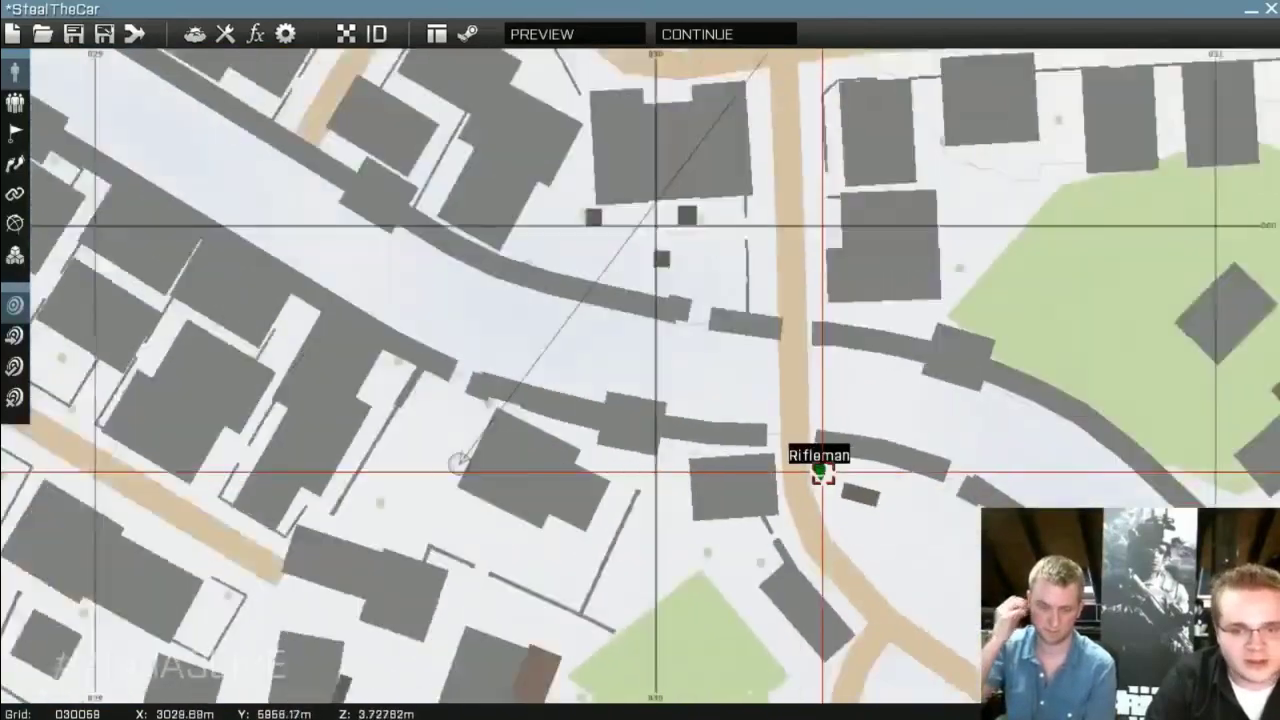
scroll(820, 470, down, 4)
scroll(820, 468, up, 6)
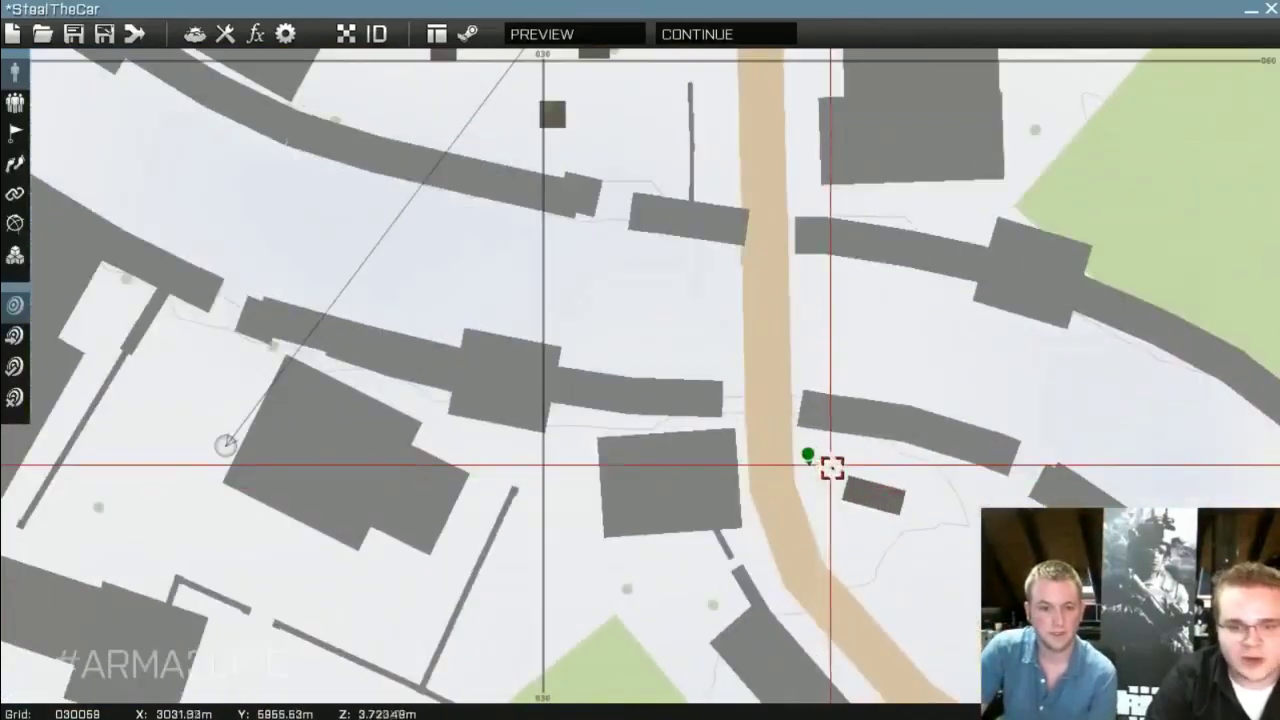
scroll(820, 462, down, 4)
scroll(805, 457, up, 2)
Place a copy of the Independent rifleman by the western coastal road south of the channel, then shift it east off the road
right_drag(806, 458, 874, 491)
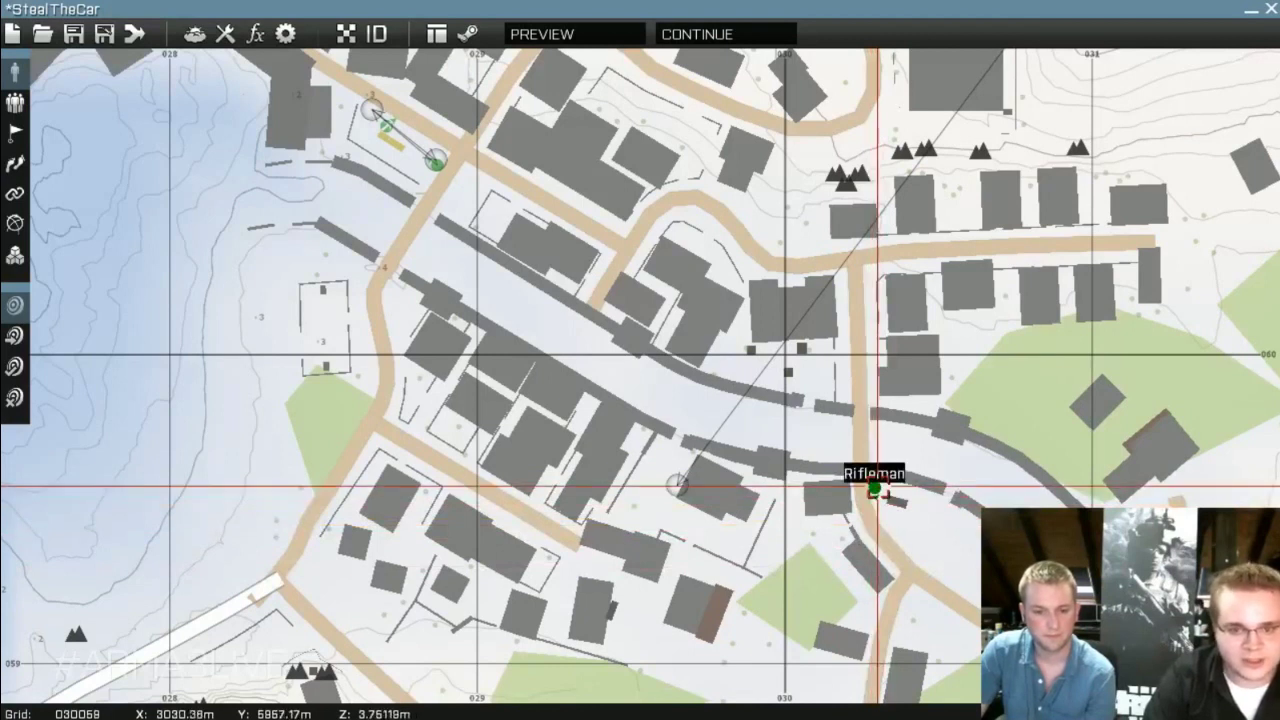
scroll(386, 330, up, 3)
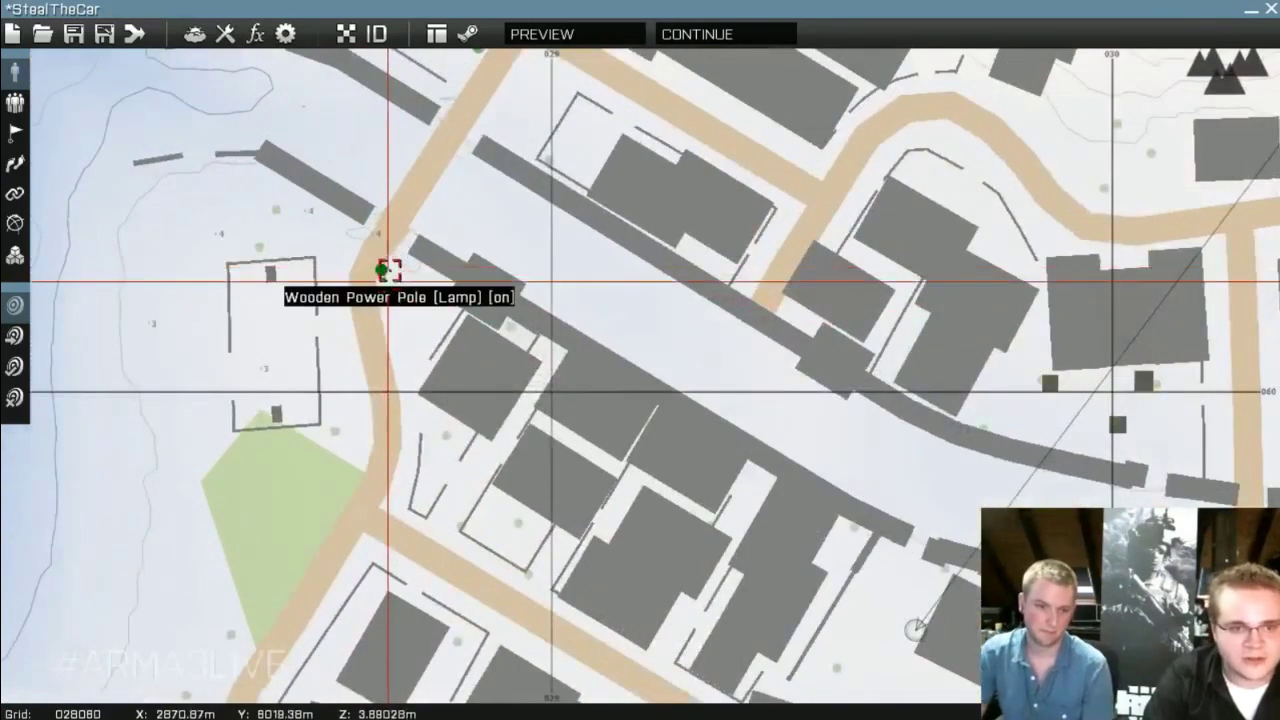
drag(383, 277, 405, 274)
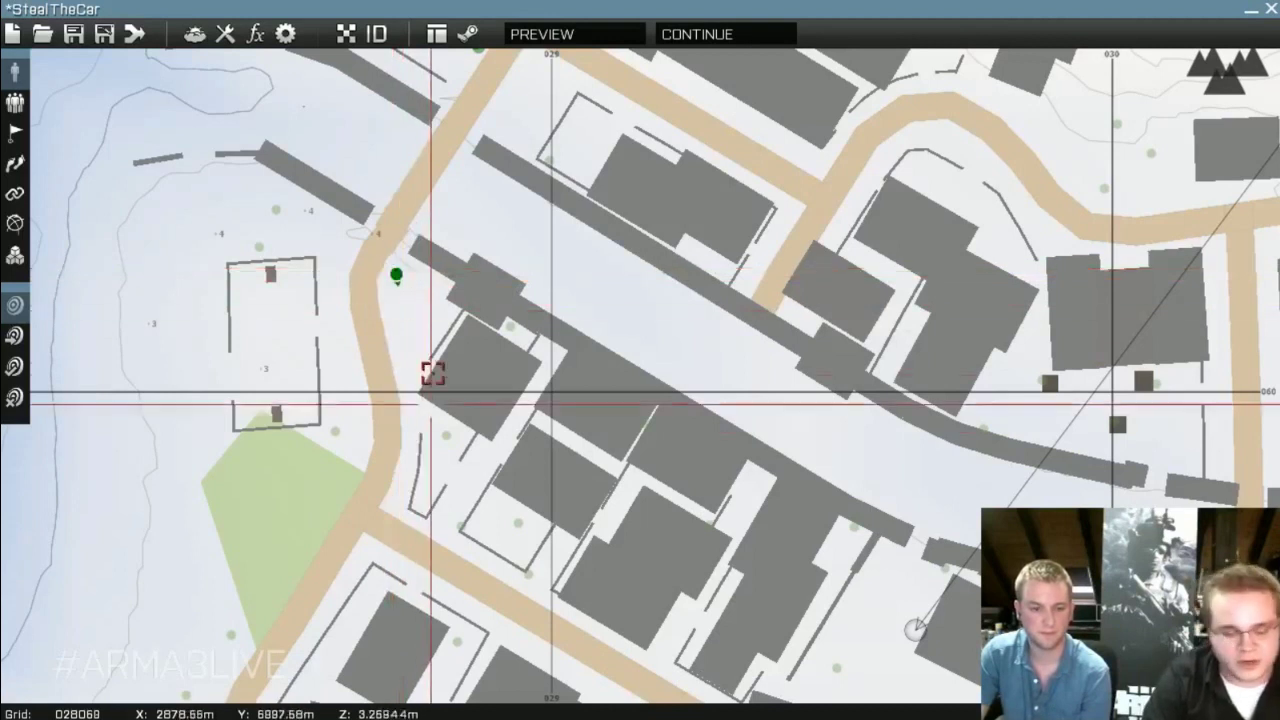
Paste a cluster of extra rifleman copies along the coastal road and delete them
key(ctrl+v)
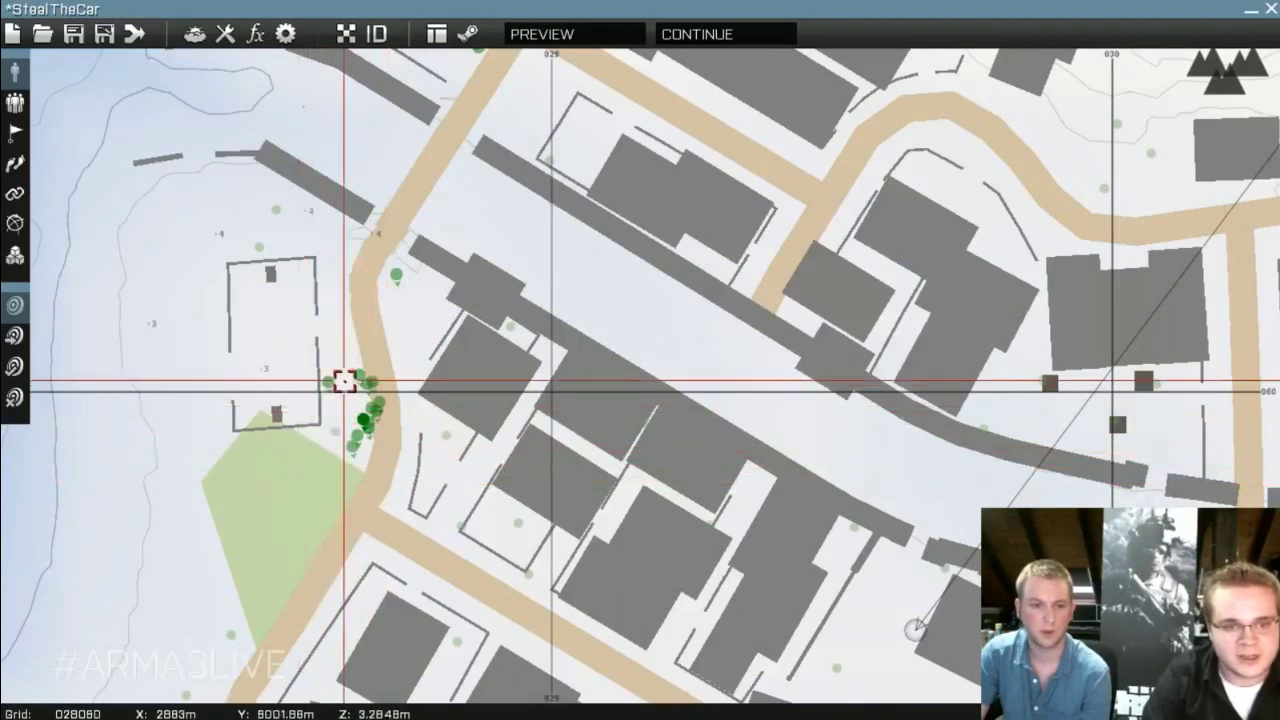
key(Delete)
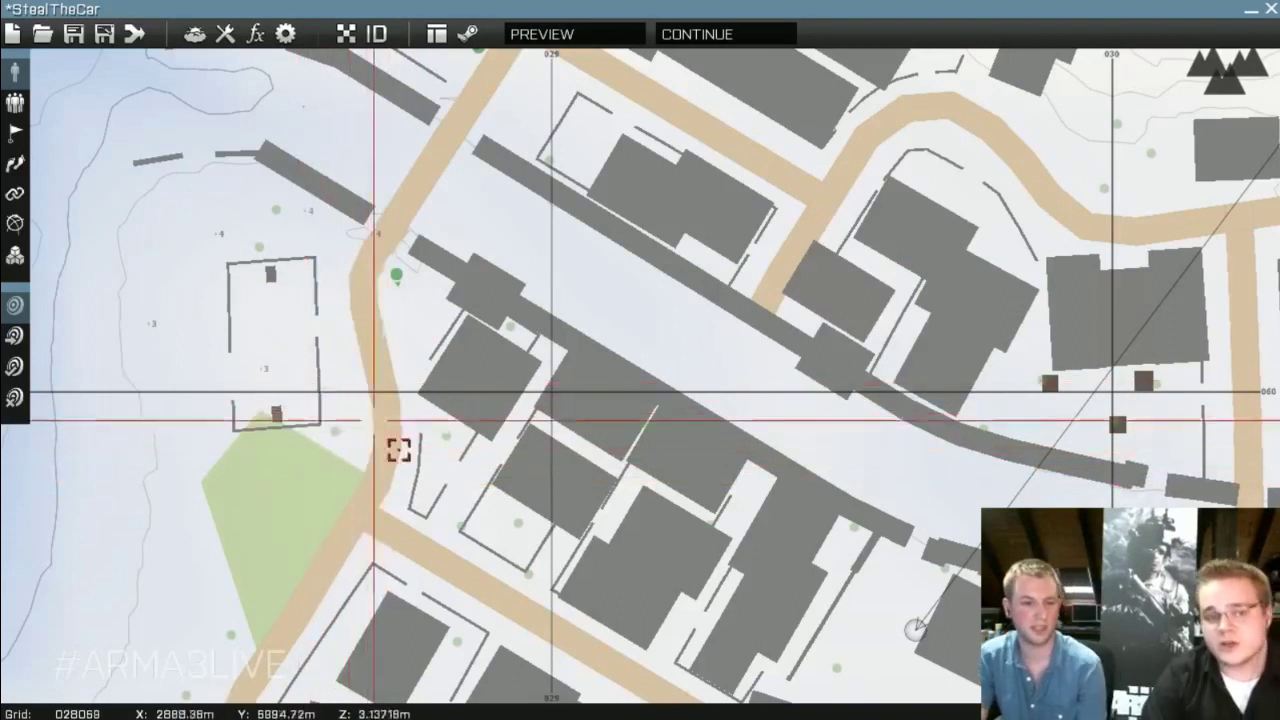
scroll(486, 413, down, 3)
scroll(486, 413, down, 3)
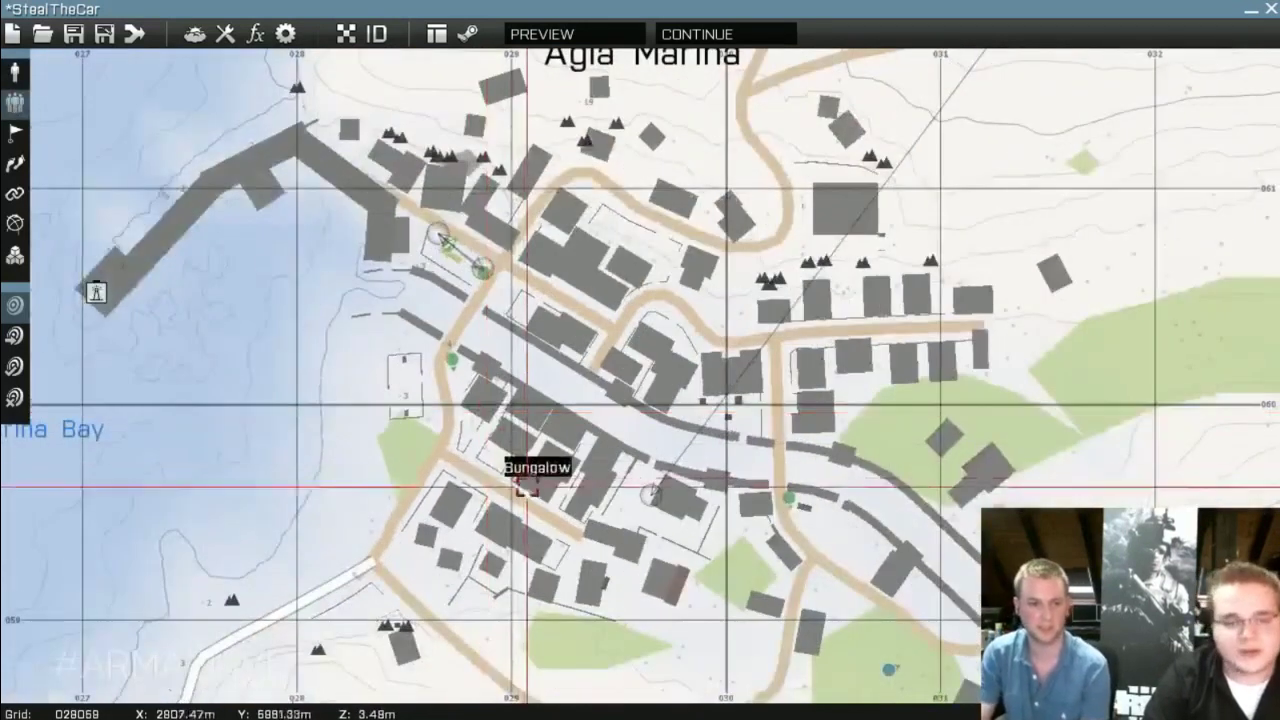
scroll(451, 380, up, 5)
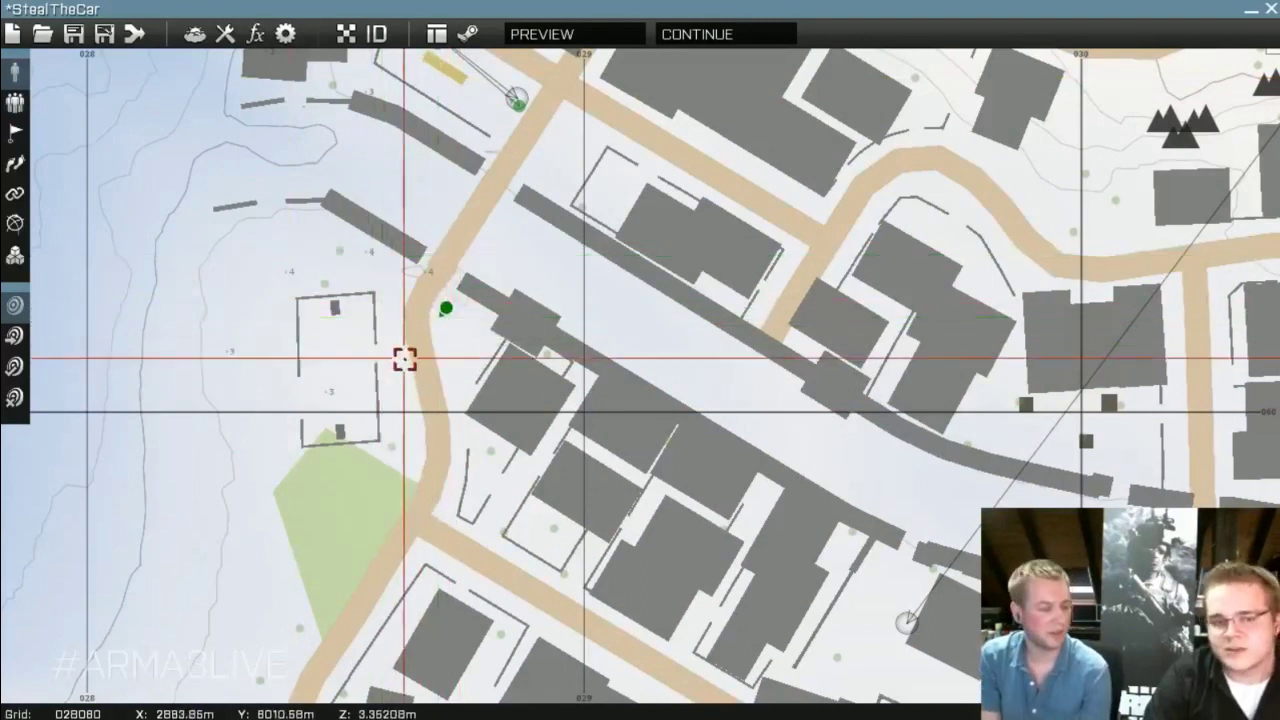
scroll(403, 360, down, 3)
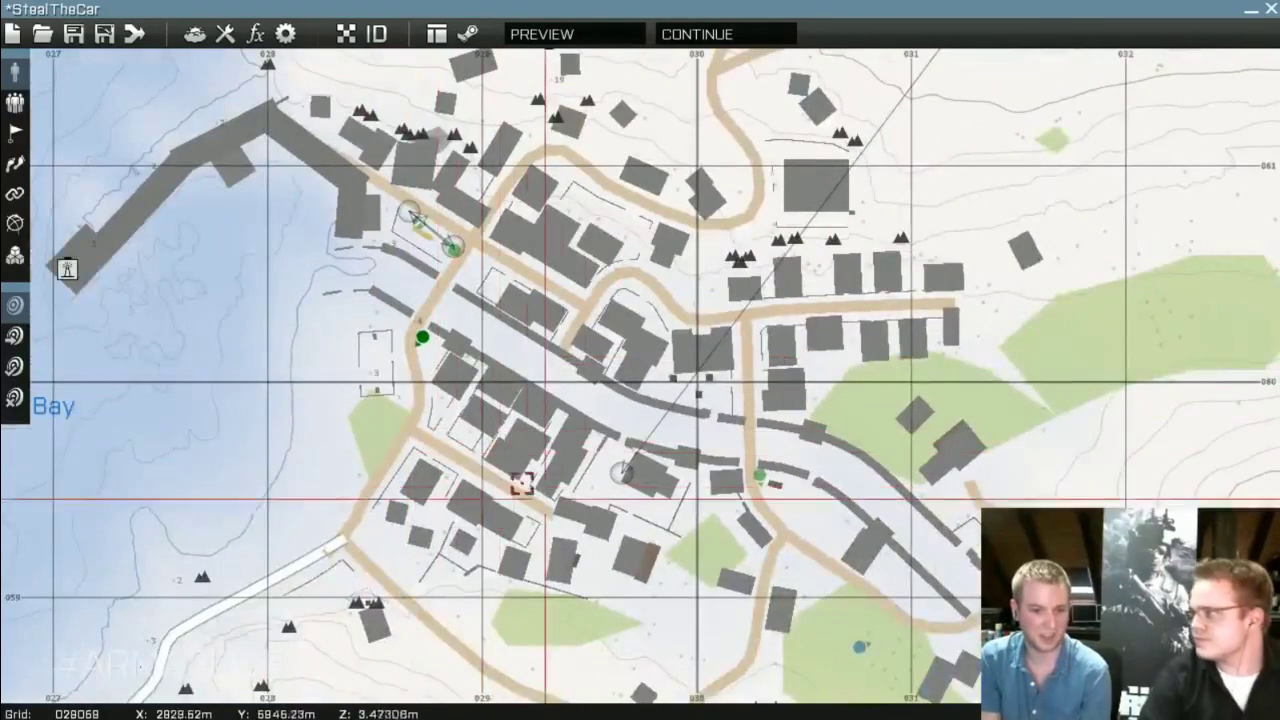
scroll(520, 480, up, 5)
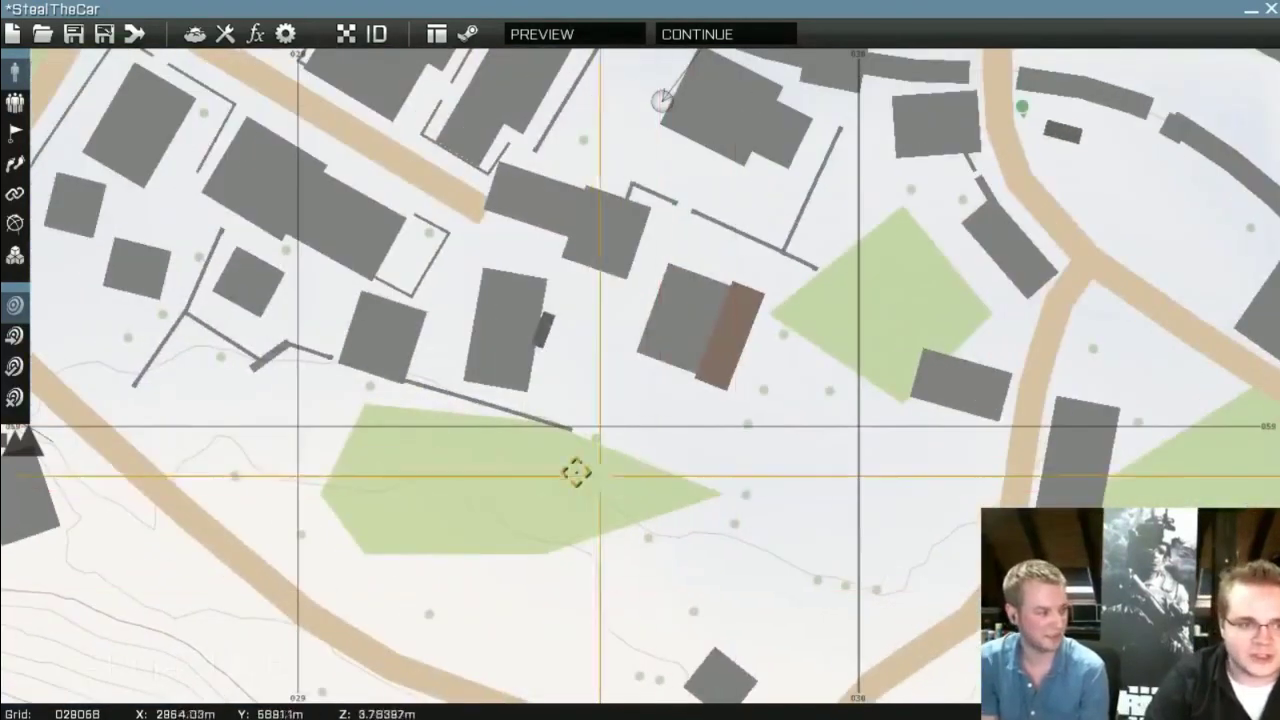
scroll(603, 534, down, 3)
scroll(664, 543, up, 5)
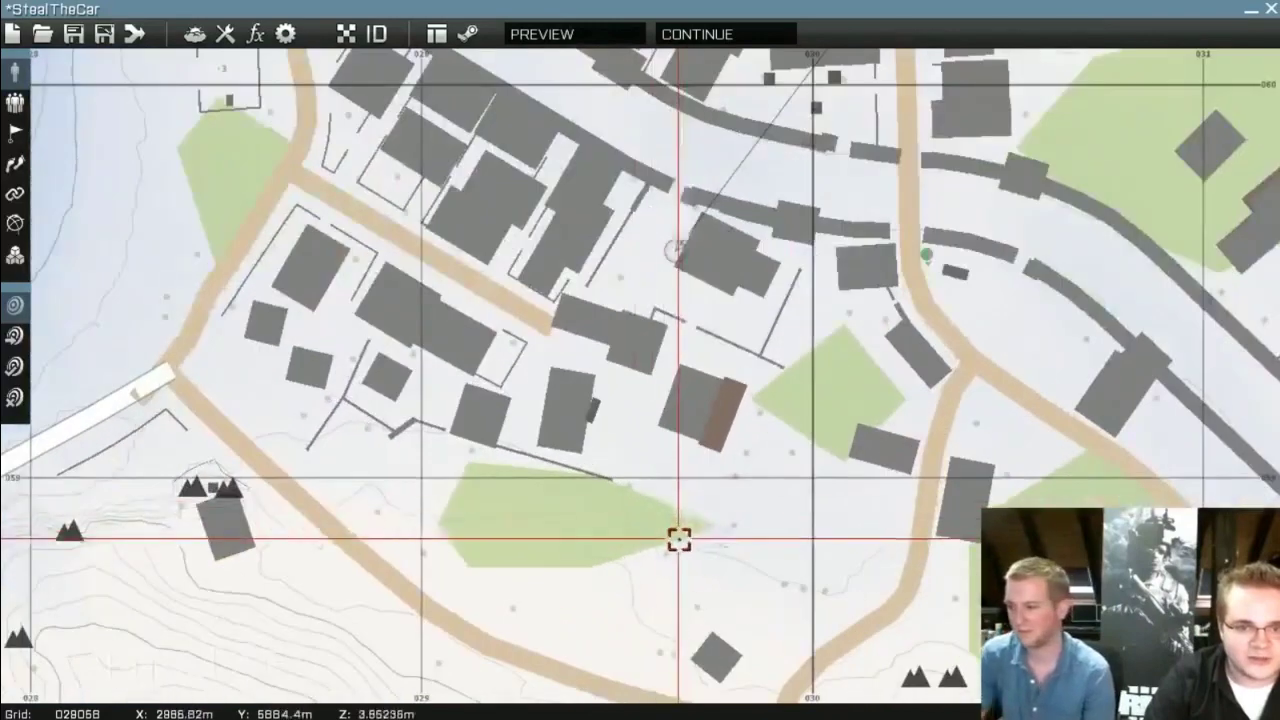
scroll(653, 383, down, 5)
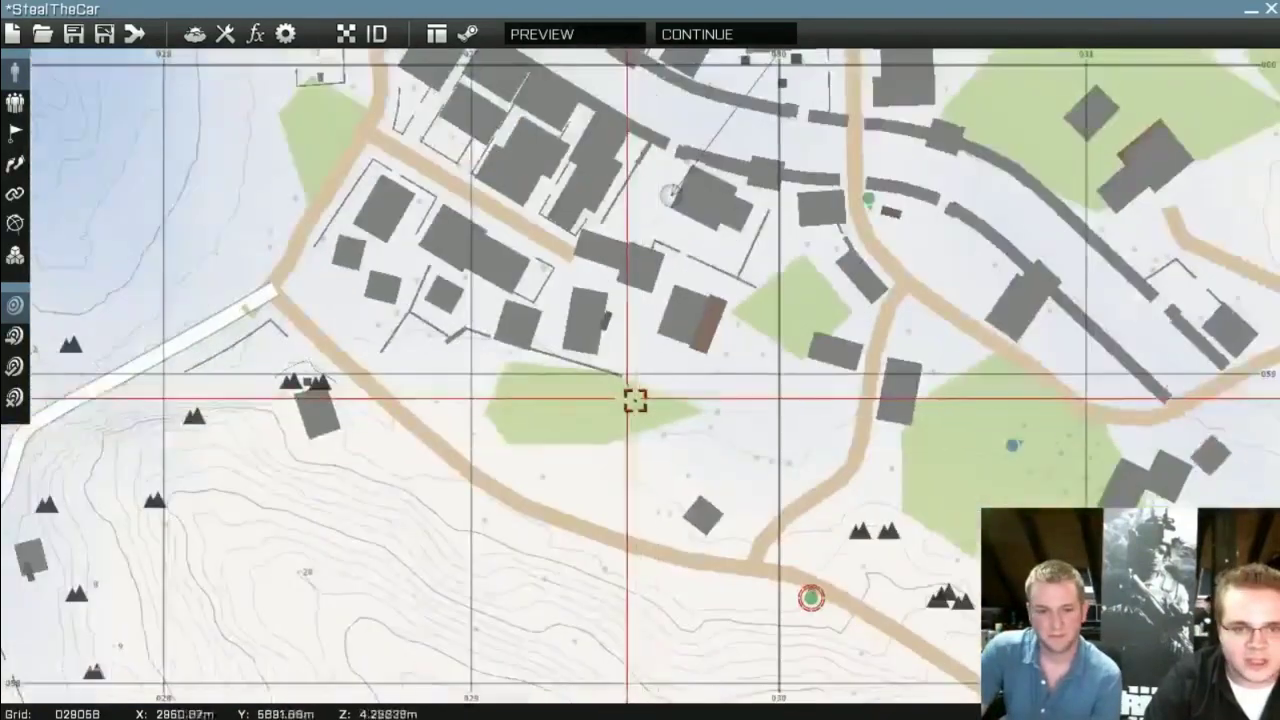
Insert an Independent Green Army Autorifleman at the eastern tip of the green field south of the town
scroll(680, 428, up, 5)
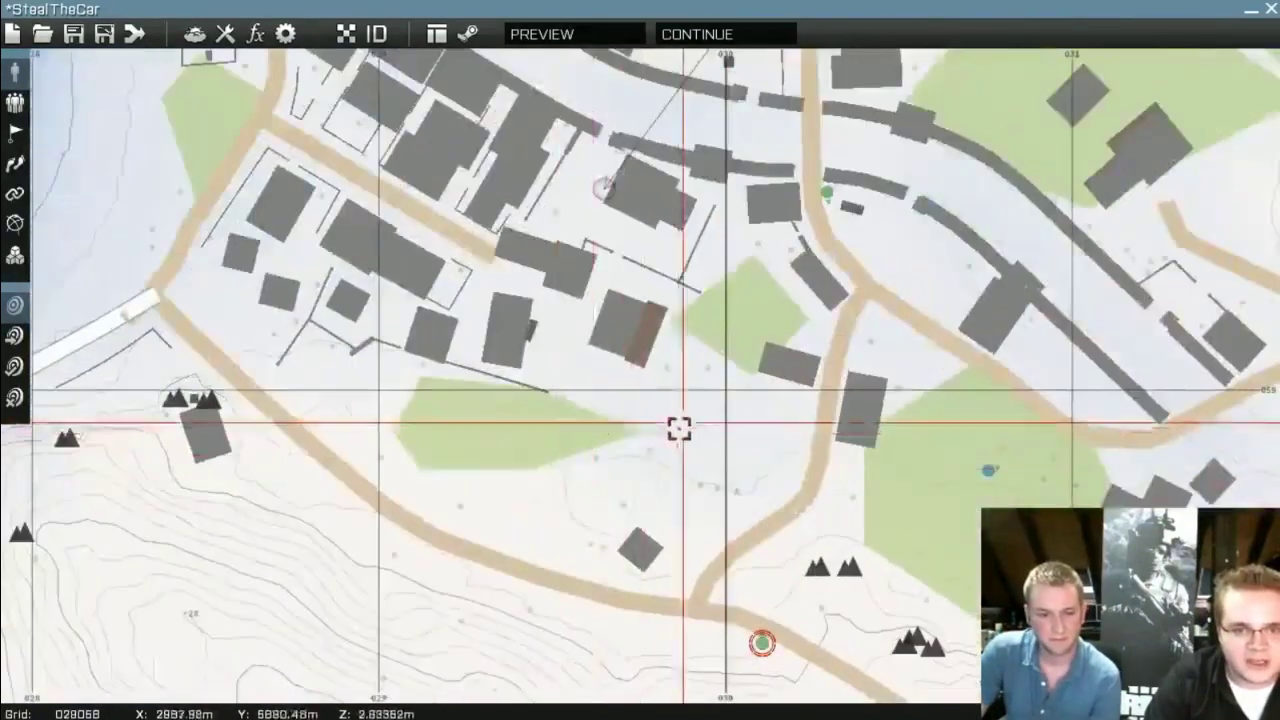
double_click(605, 427)
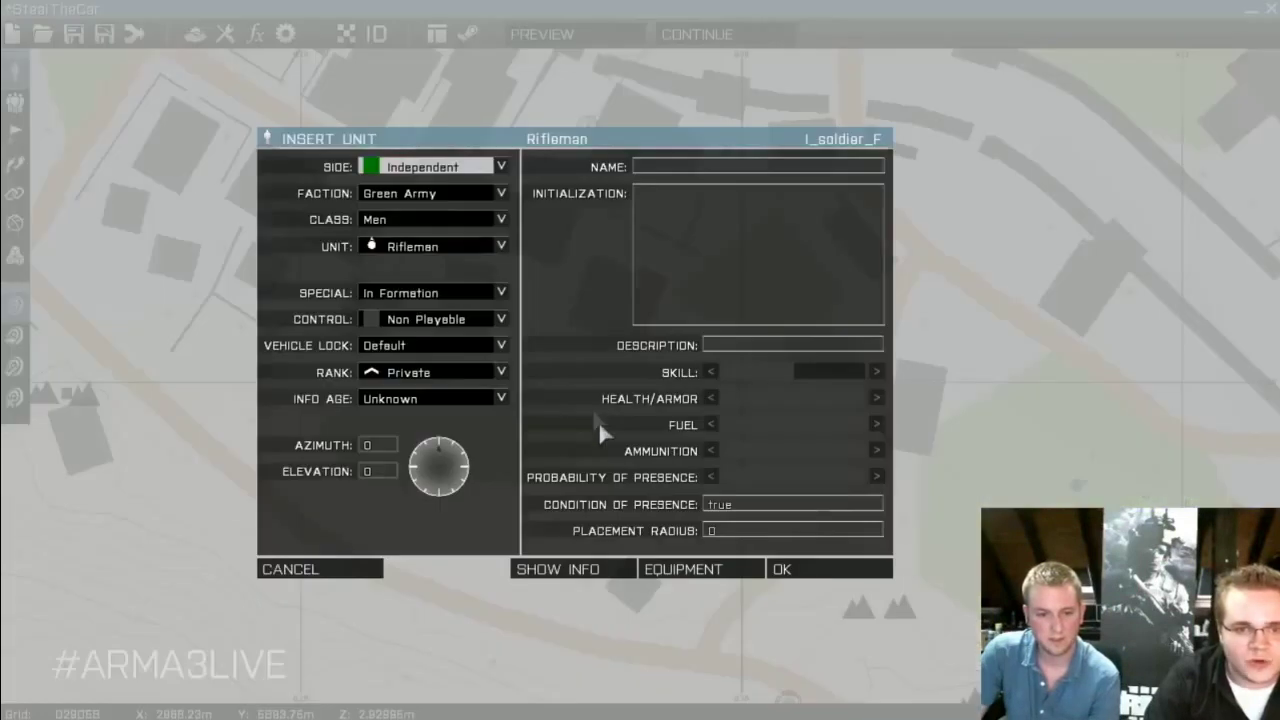
click(420, 221)
click(447, 258)
click(449, 248)
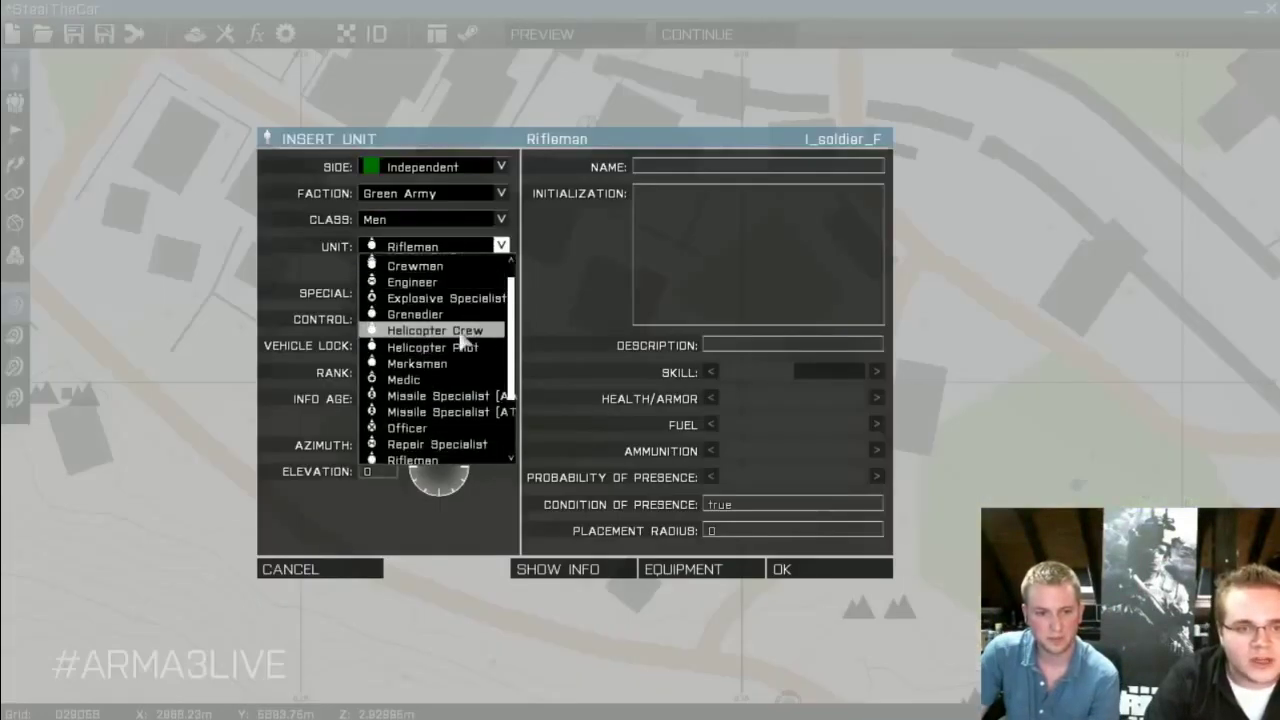
scroll(462, 318, up, 2)
click(486, 261)
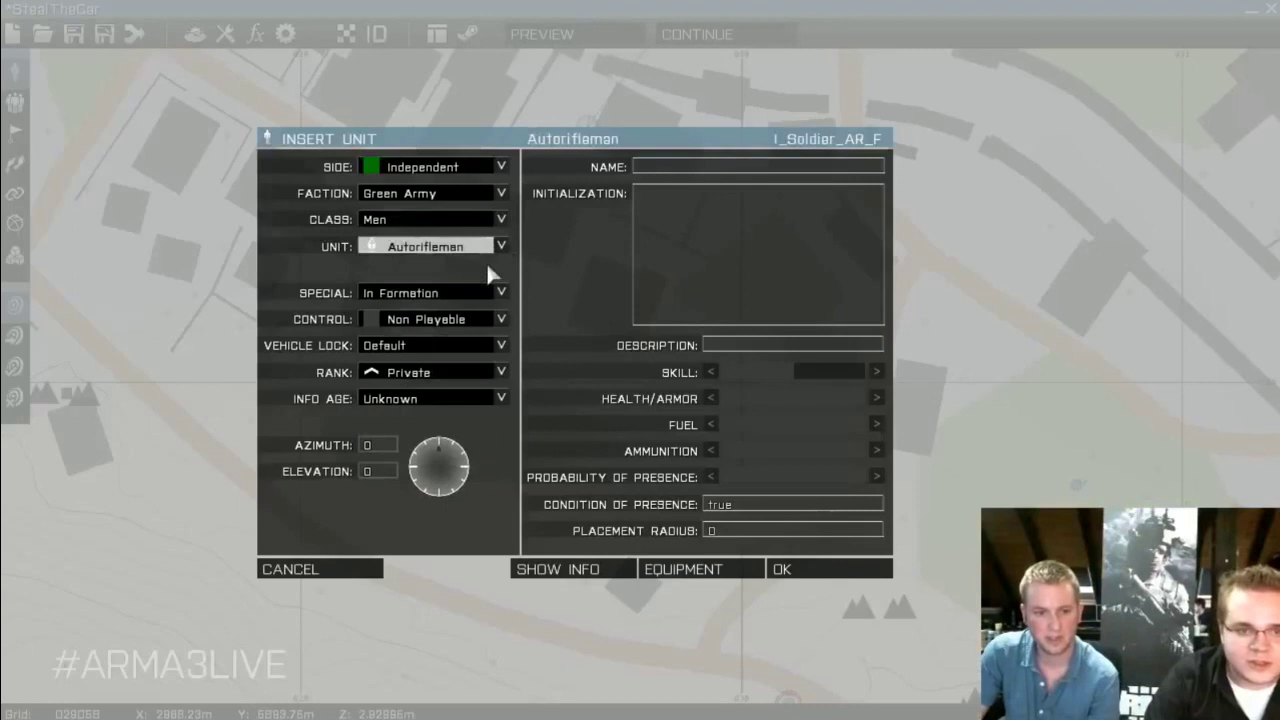
click(829, 569)
Separate the autorifleman from the player's group and move it north to the gap between the southern houses
click(16, 107)
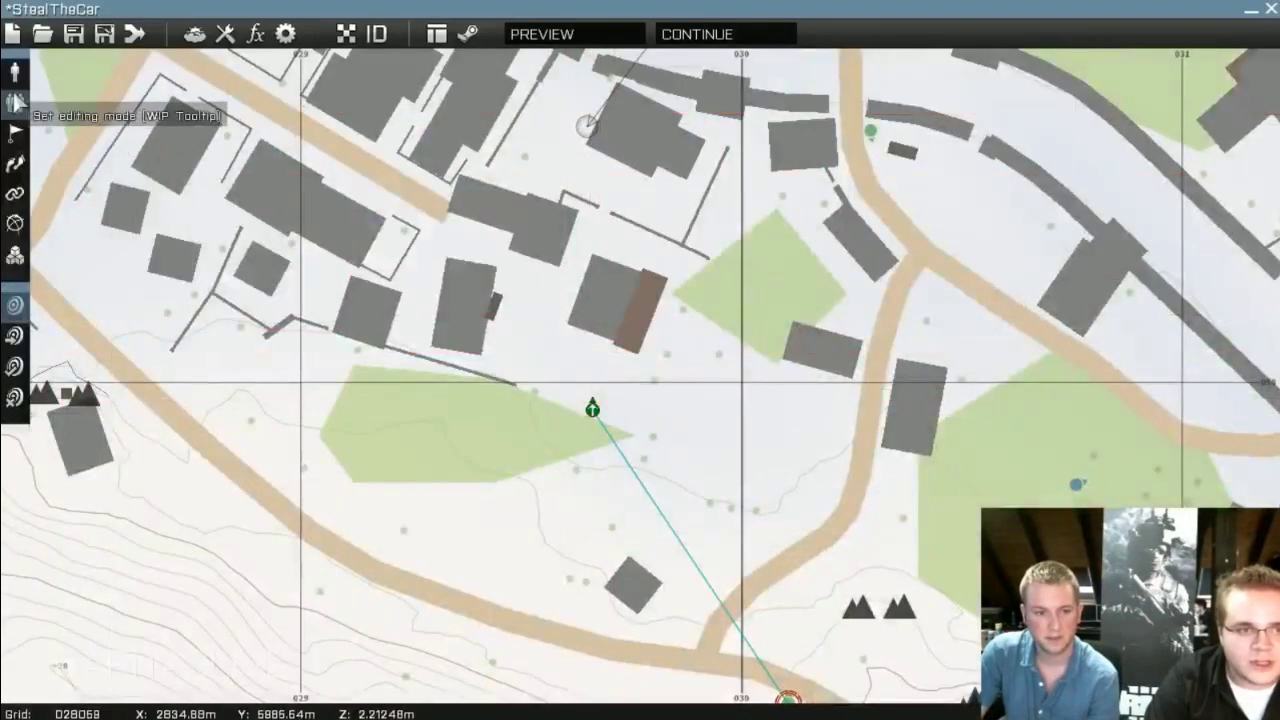
right_drag(786, 642, 614, 466)
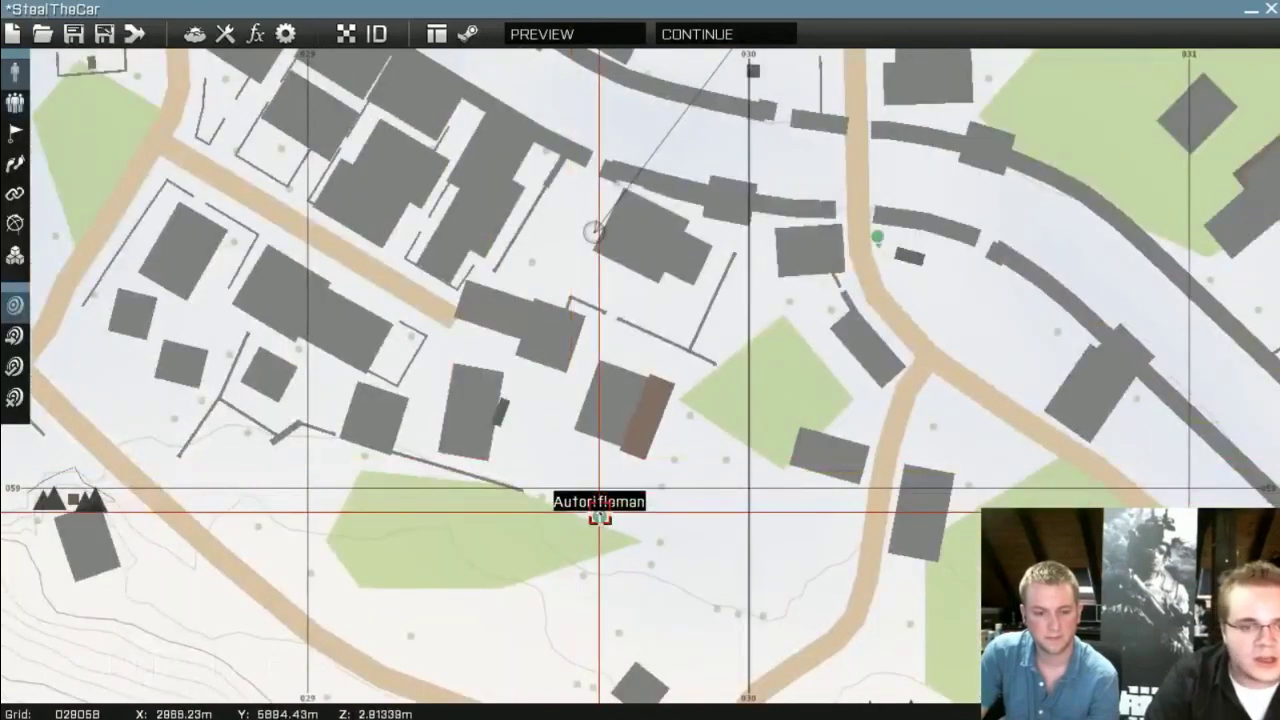
mouse_move(590, 505)
mouse_down()
mouse_move(561, 445)
mouse_move(568, 465)
mouse_up()
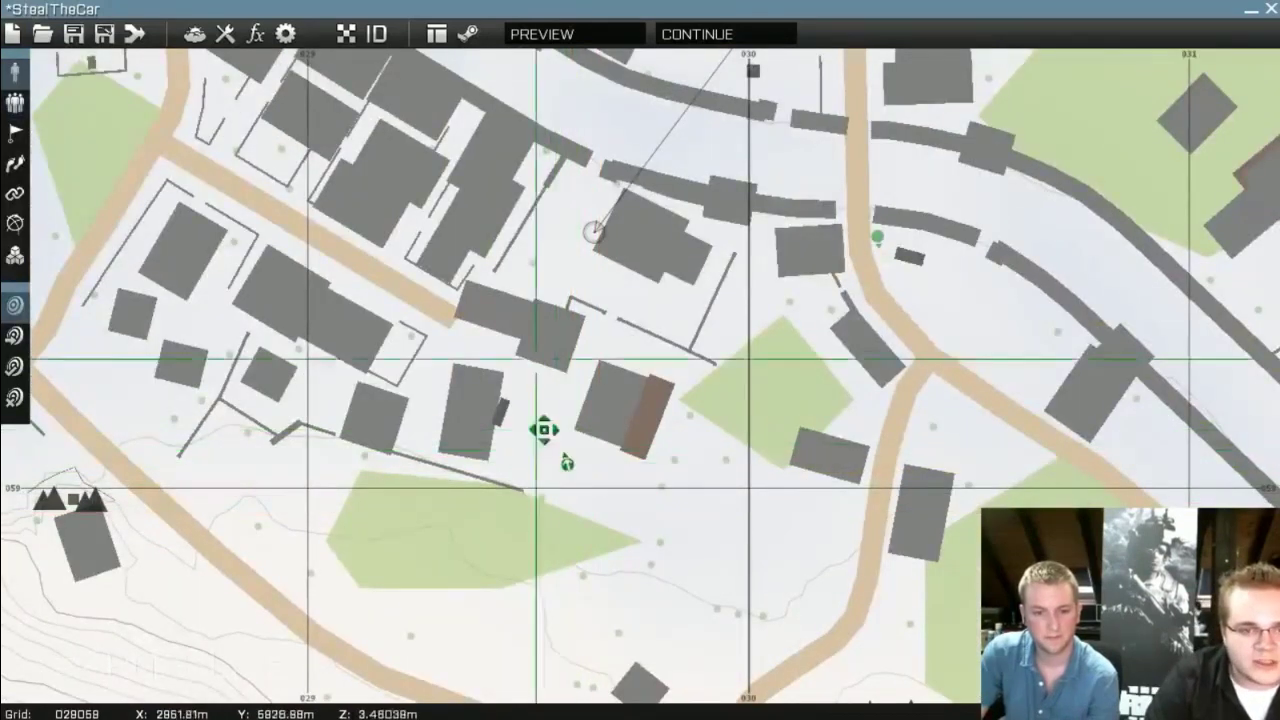
Insert an Independent Green Army soldier beside the western coastal road junction south of the channel and separate it from its group
scroll(277, 300, down, 5)
scroll(329, 290, up, 5)
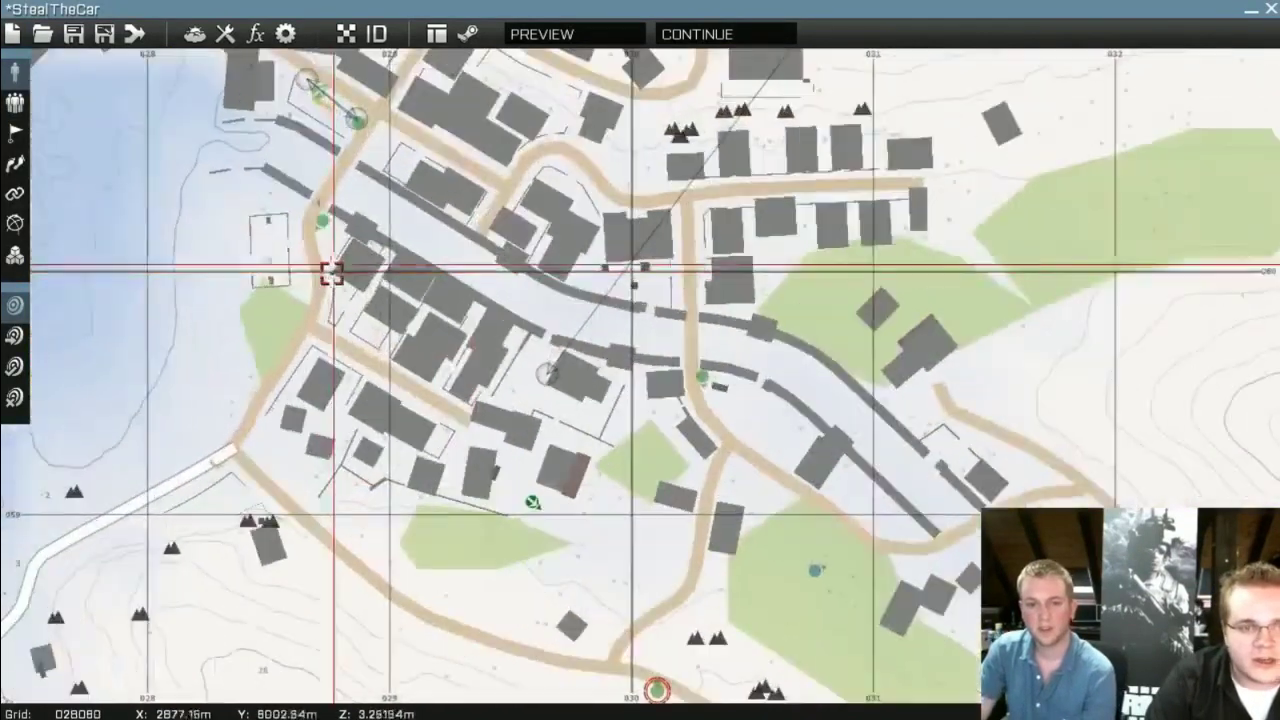
scroll(329, 360, up, 2)
double_click(335, 366)
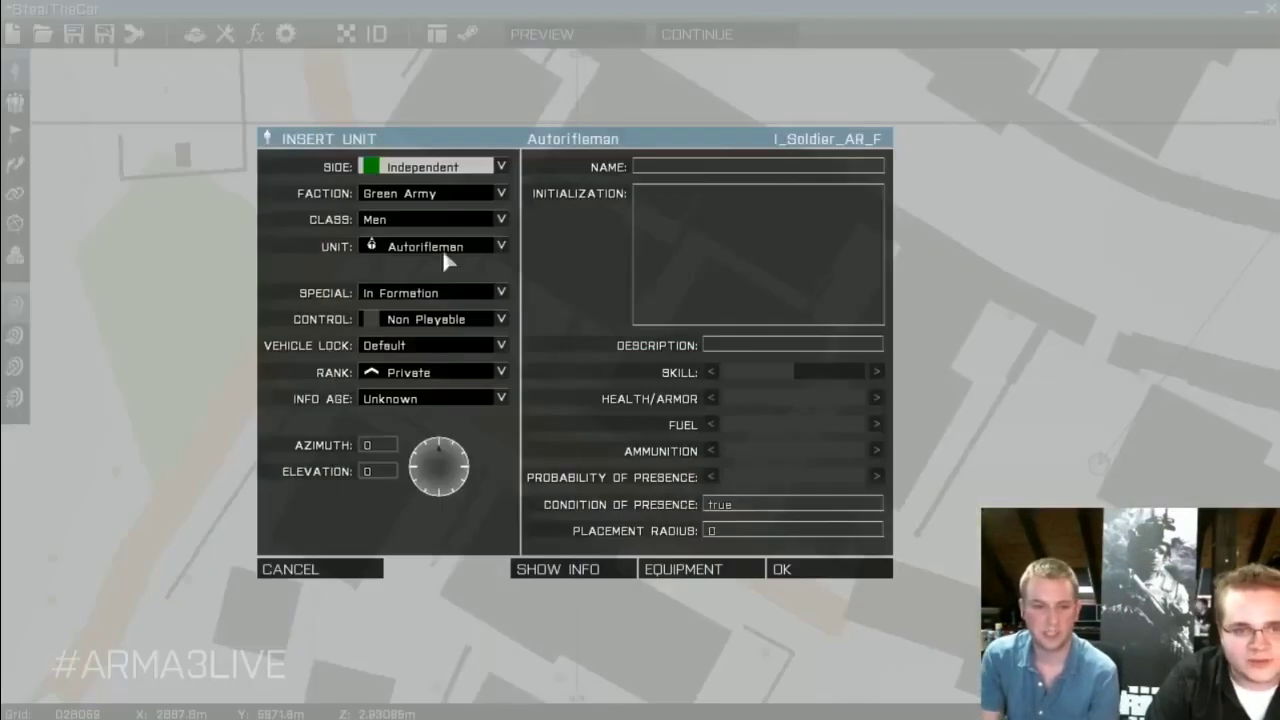
click(444, 250)
click(420, 323)
click(885, 569)
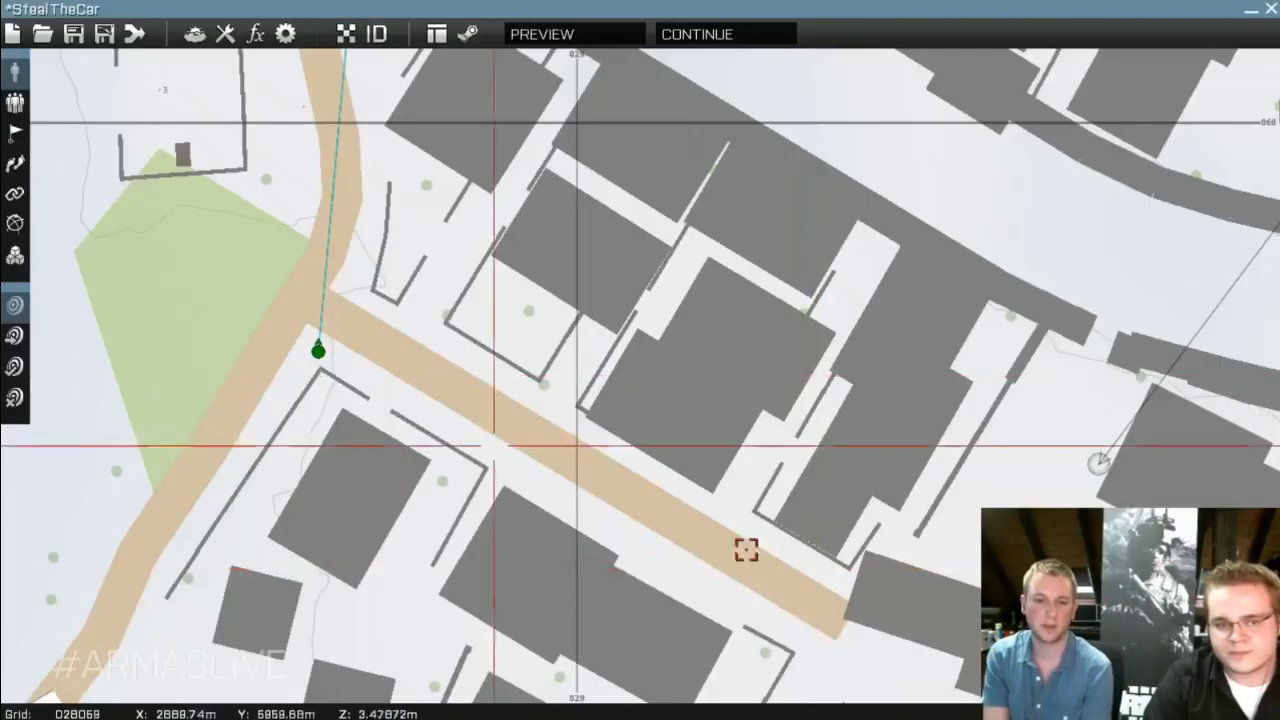
click(15, 103)
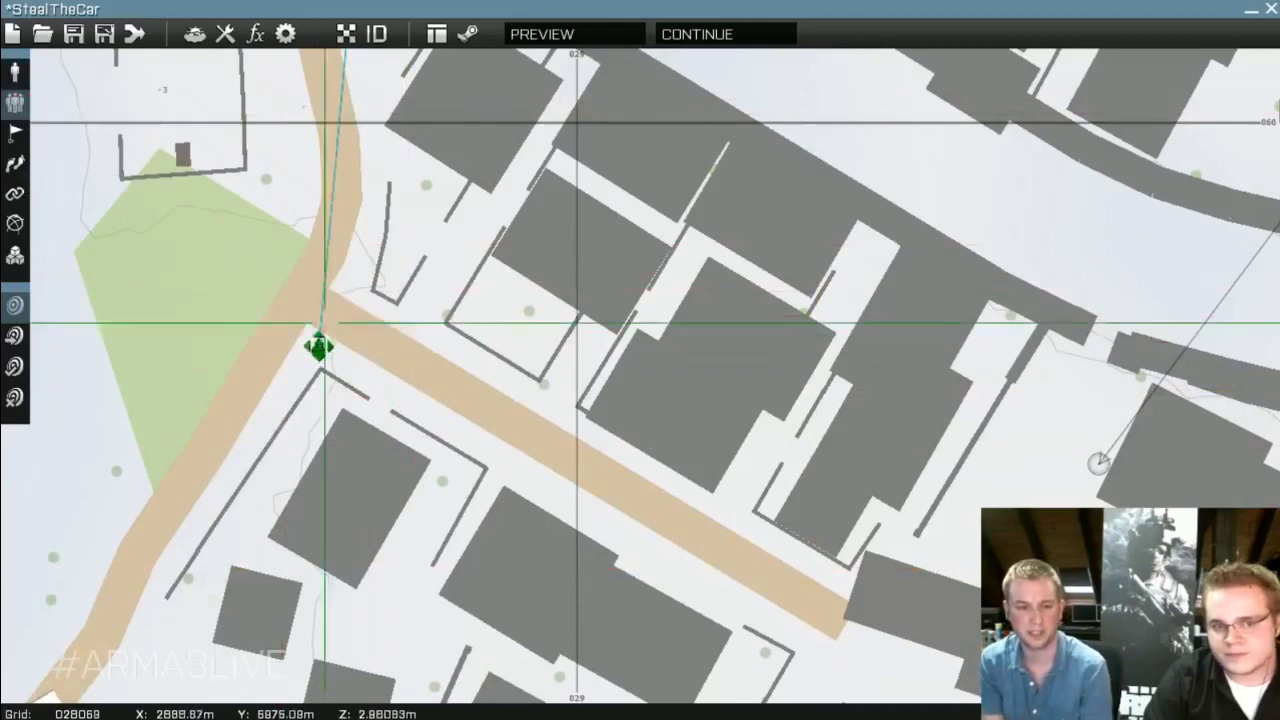
key(F1)
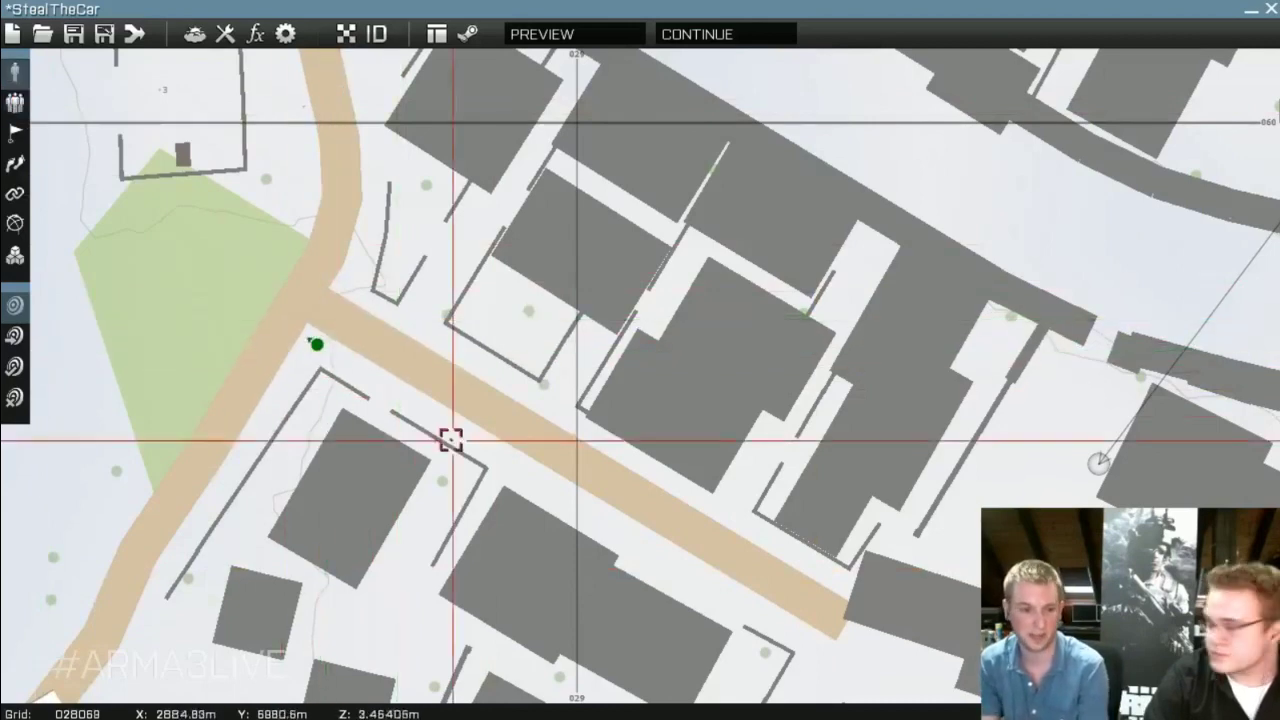
Move the Independent rifleman from the road south of the town to the open ground just east of the bridge's end
scroll(450, 440, down, 2)
scroll(563, 397, down, 2)
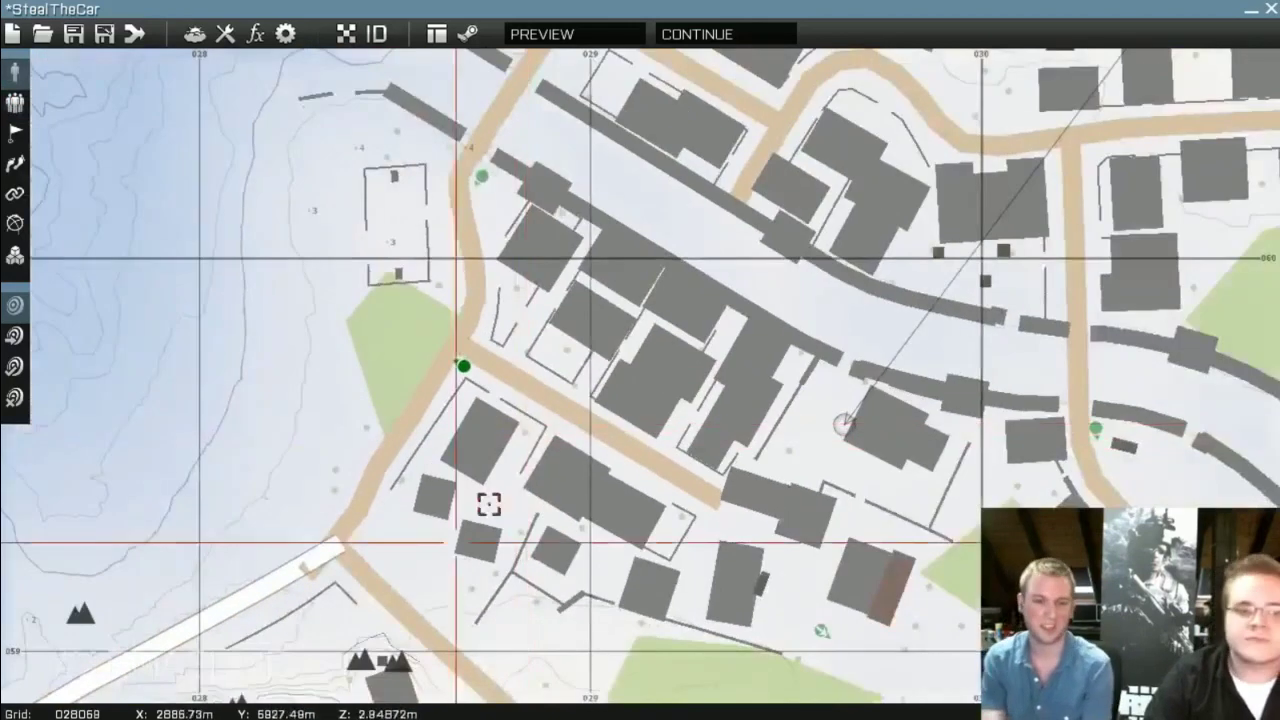
scroll(490, 500, down, 2)
scroll(509, 466, down, 4)
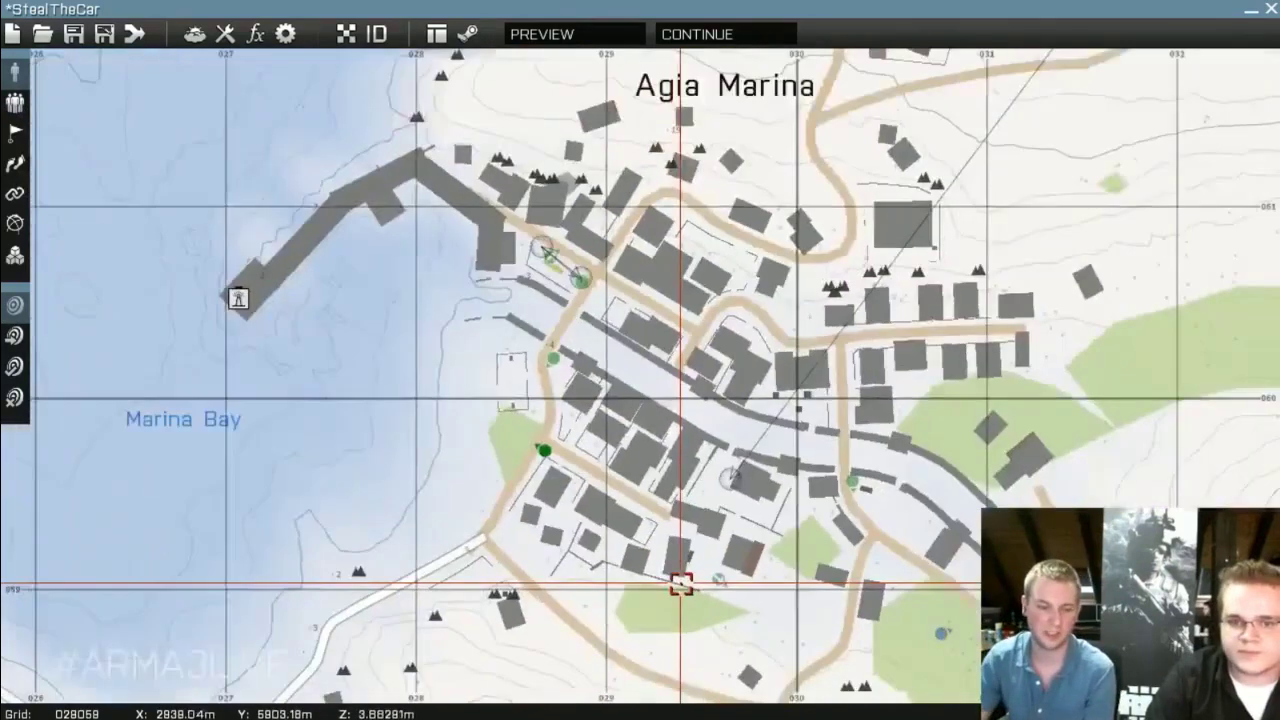
right_drag(680, 585, 491, 363)
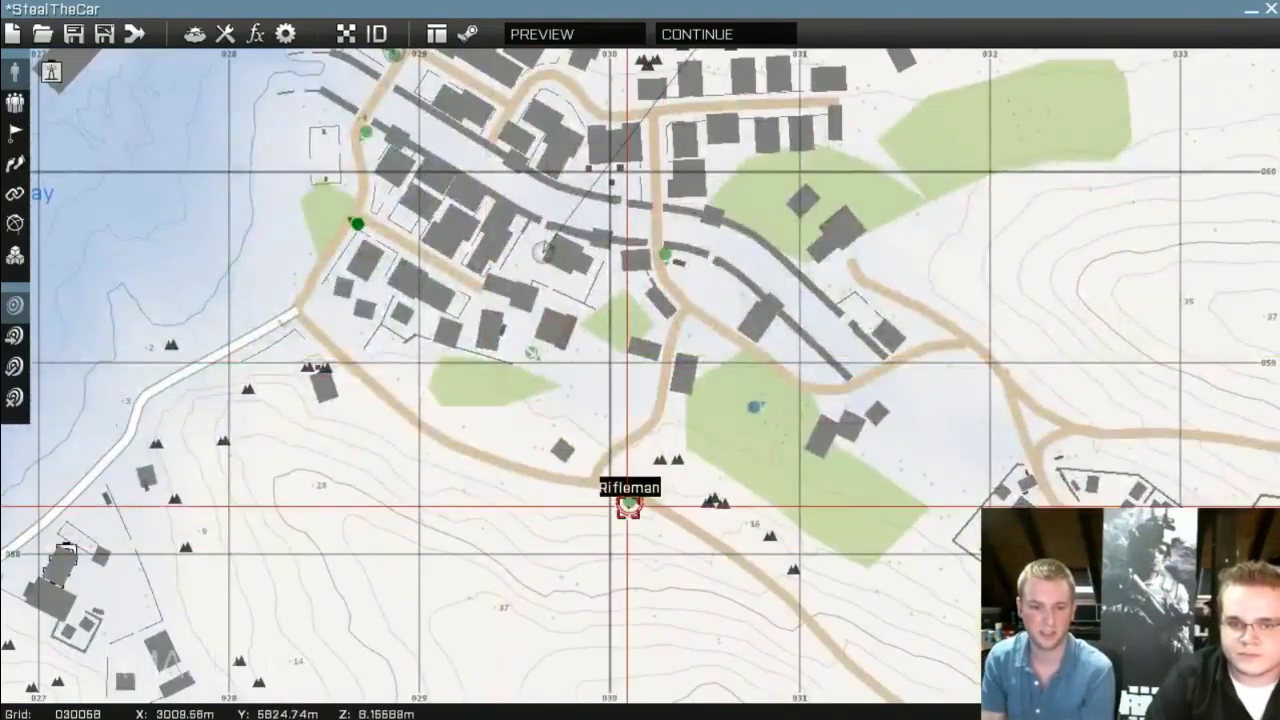
drag(625, 510, 494, 483)
right_drag(341, 302, 494, 483)
mouse_move(494, 483)
mouse_down()
mouse_move(426, 506)
mouse_move(474, 510)
mouse_move(457, 483)
mouse_move(474, 471)
mouse_move(592, 463)
mouse_up()
scroll(461, 510, up, 3)
scroll(465, 495, up, 3)
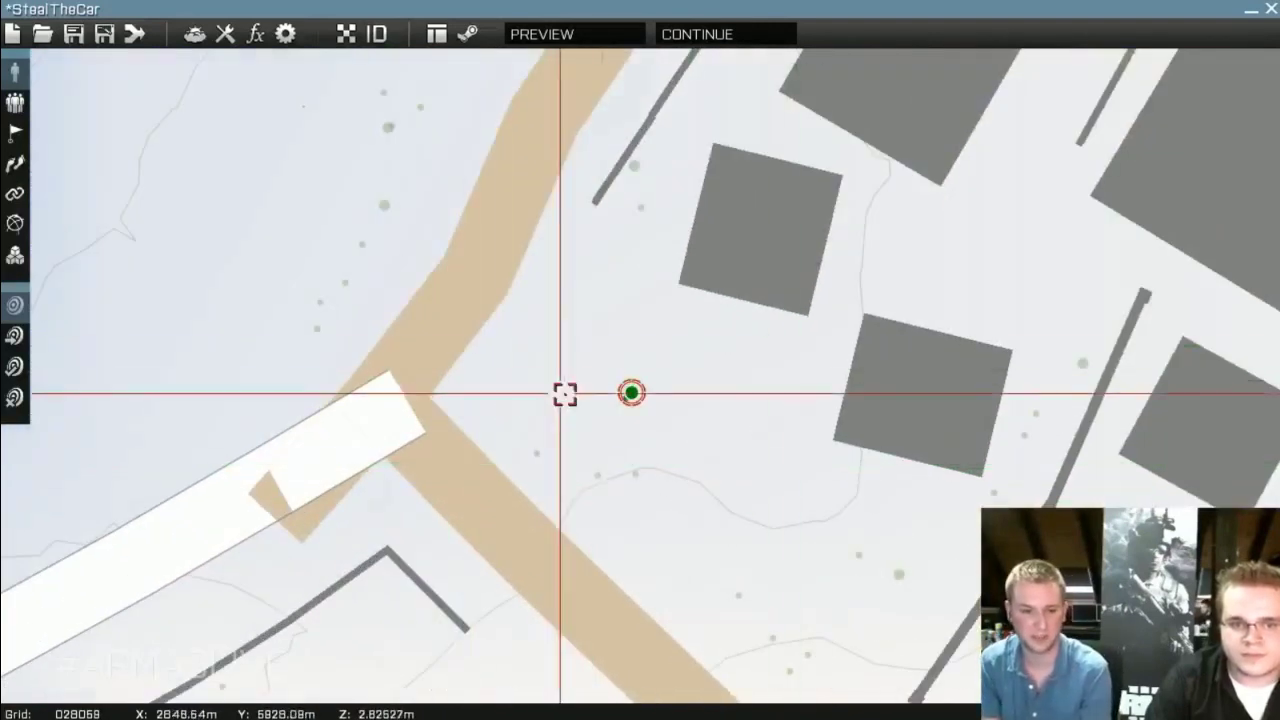
Set the control of the BLUFOR rifleman in the green field southeast of the town to Player
scroll(563, 391, down, 5)
scroll(690, 560, down, 4)
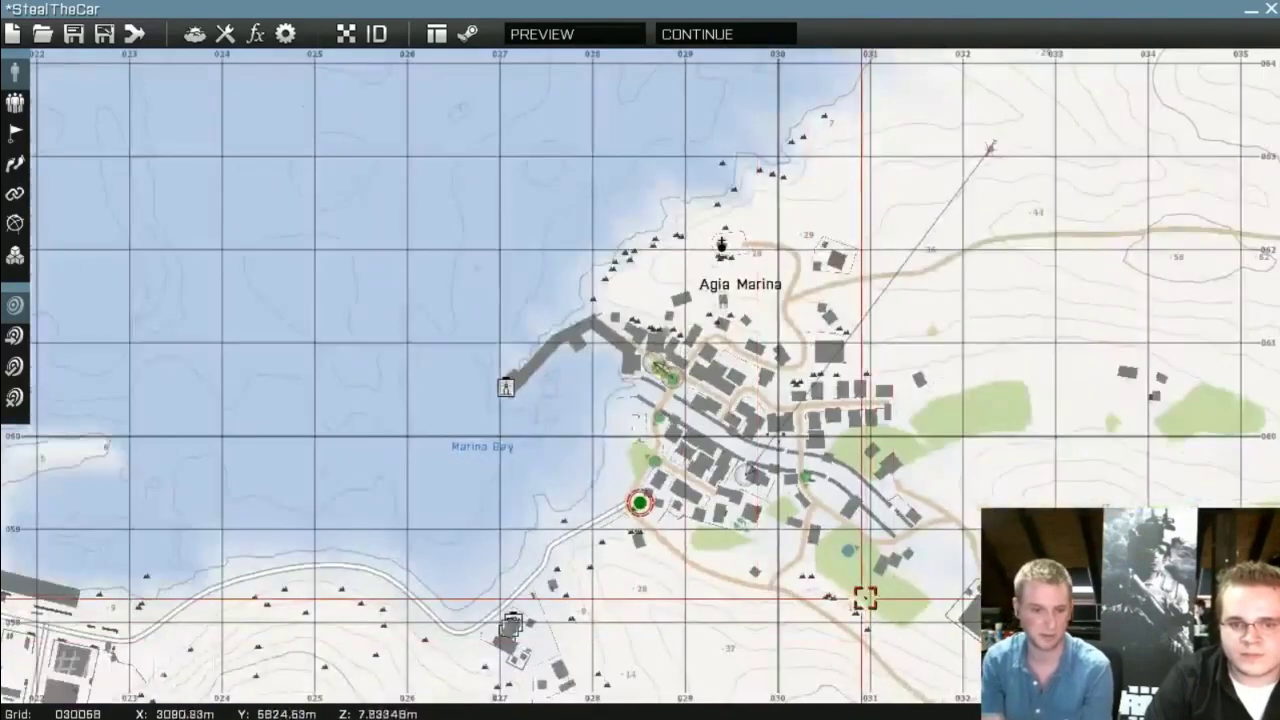
scroll(863, 609, up, 4)
scroll(490, 560, up, 2)
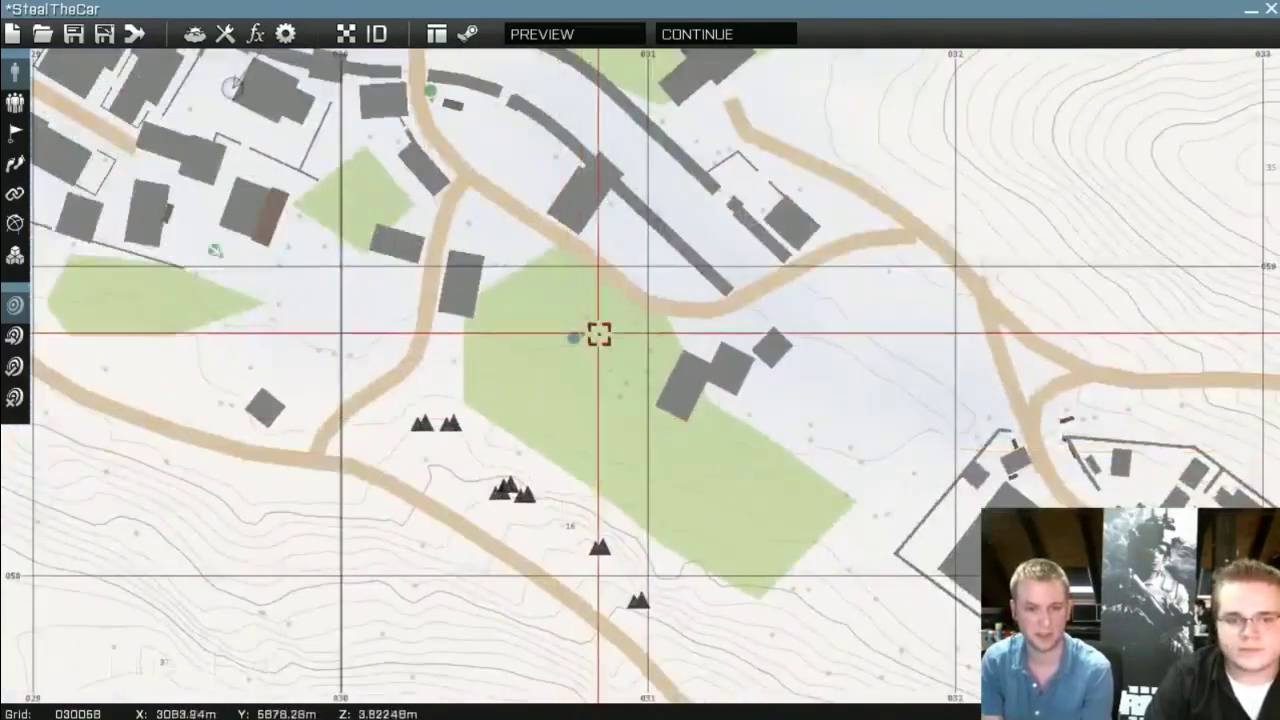
double_click(597, 334)
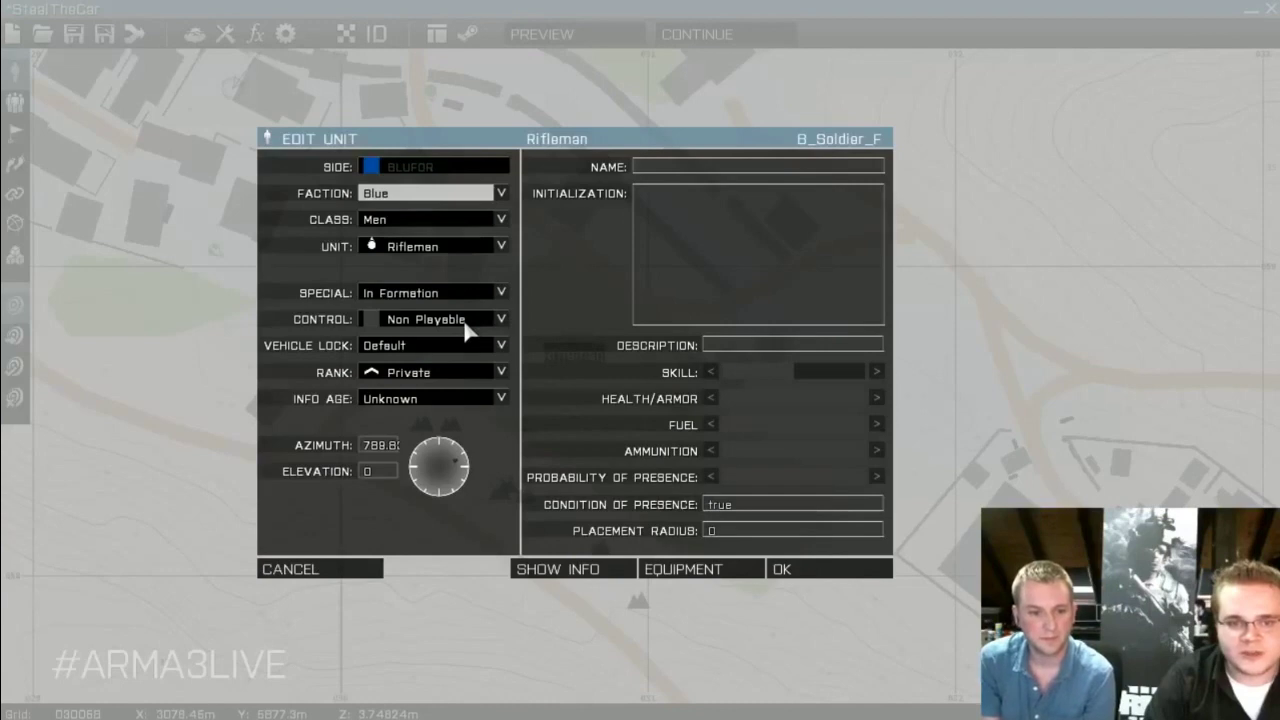
click(464, 324)
click(450, 358)
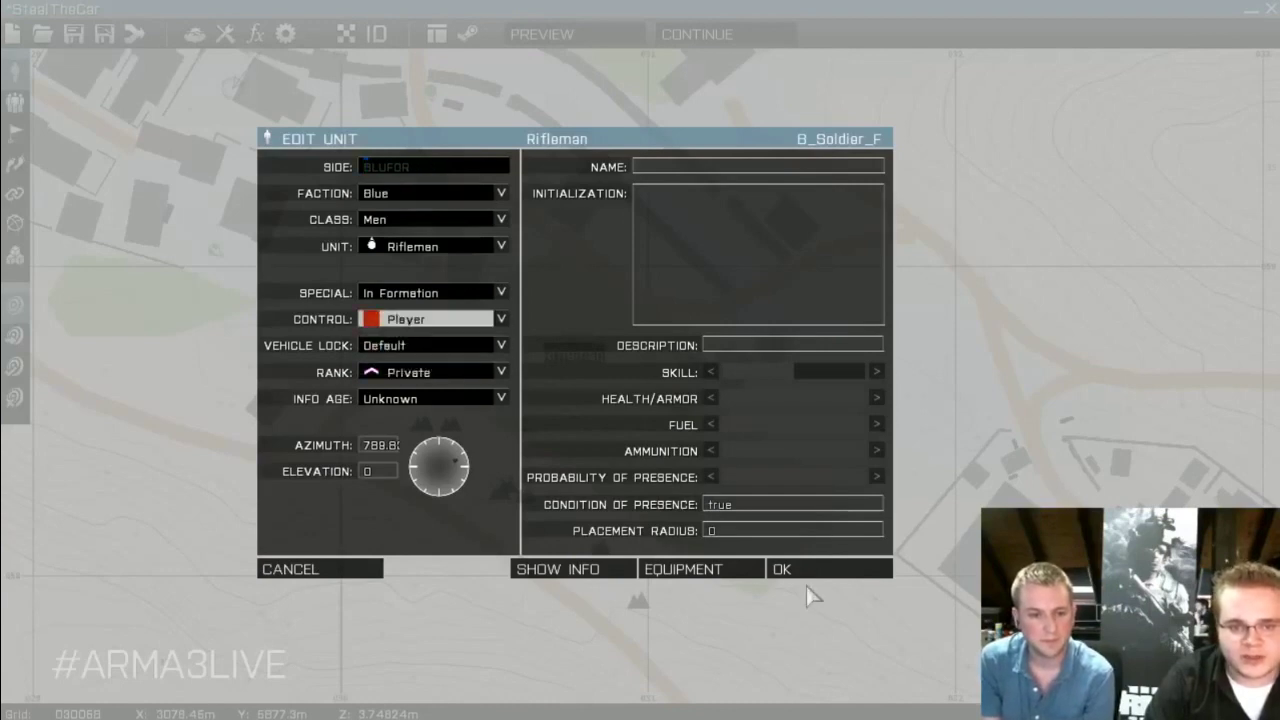
click(800, 570)
Check in the mission intel which side the Independents are friendly to
scroll(690, 513, up, 2)
scroll(690, 513, down, 3)
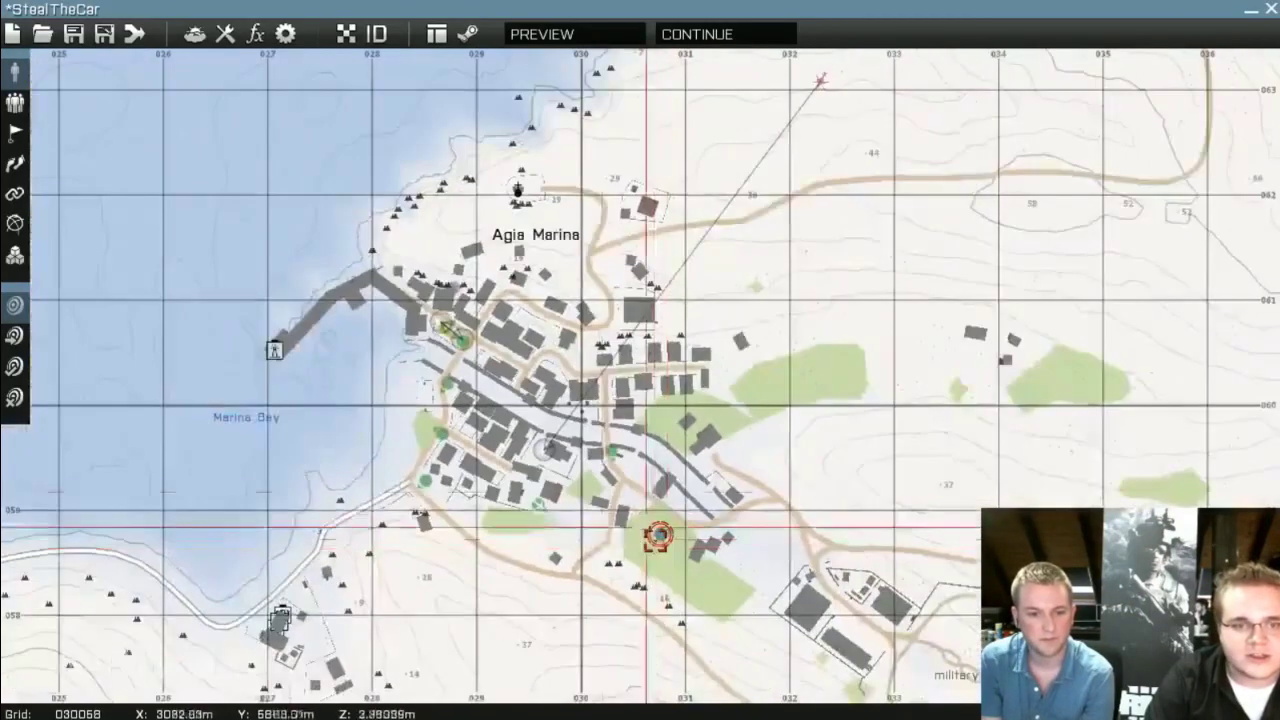
click(195, 34)
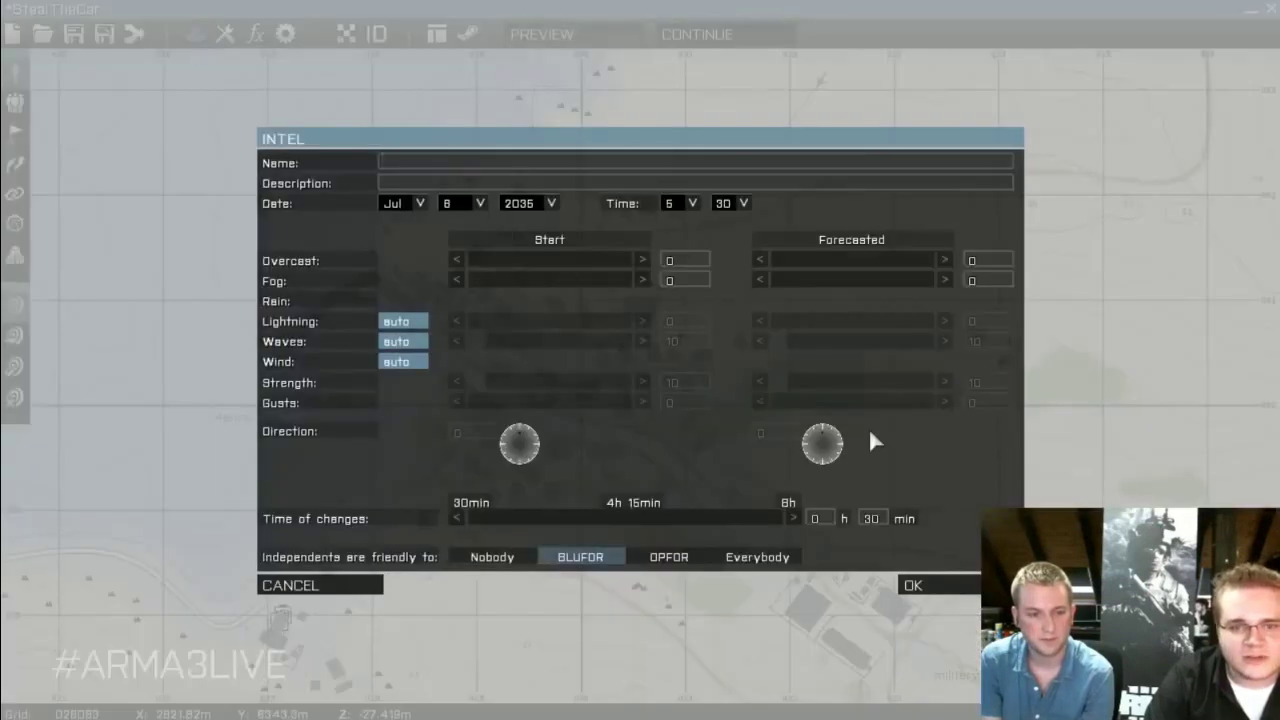
click(913, 585)
scroll(630, 538, up, 3)
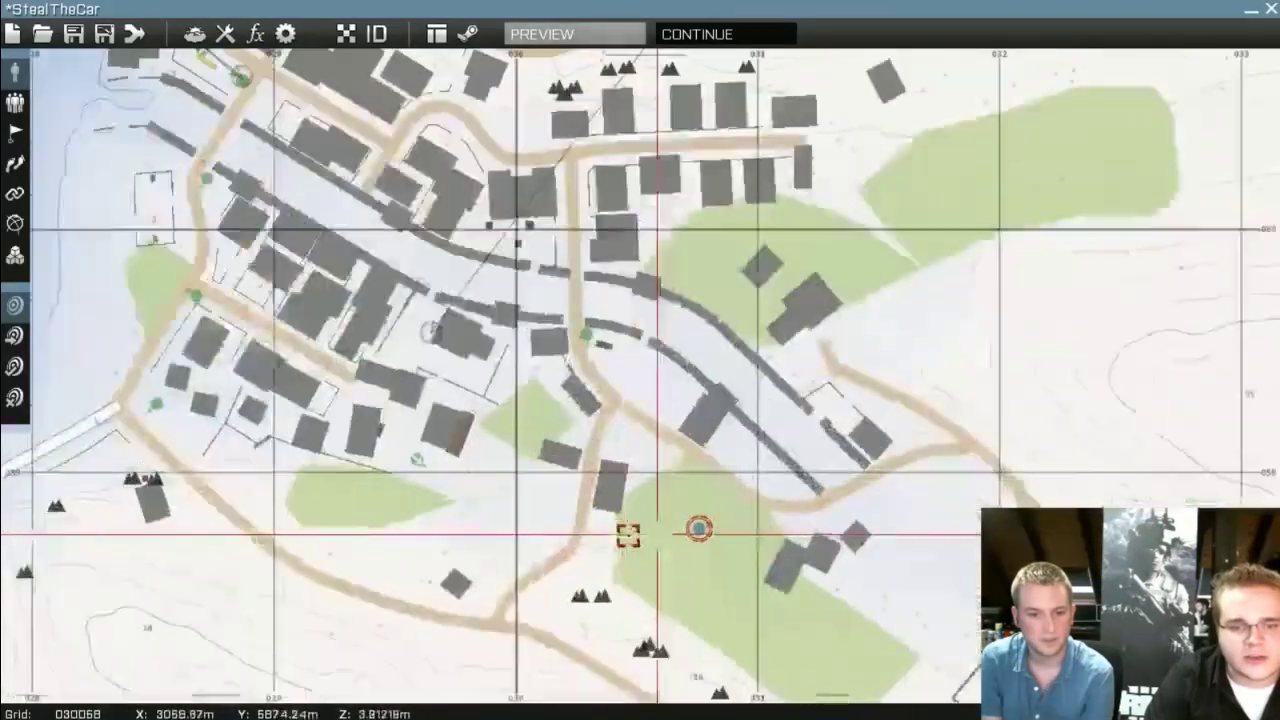
Preview the mission as the BLUFOR rifleman, walk past the stone house to the road by the garage, and return to the editor
click(545, 33)
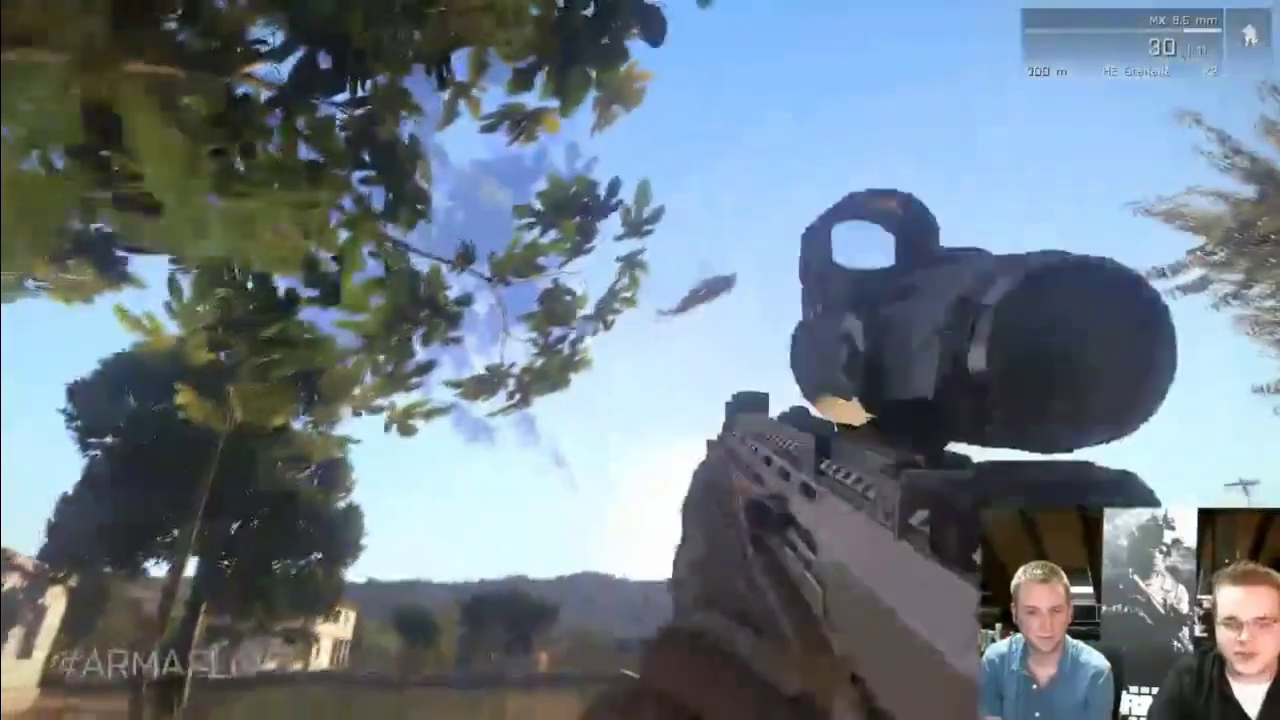
key(w)
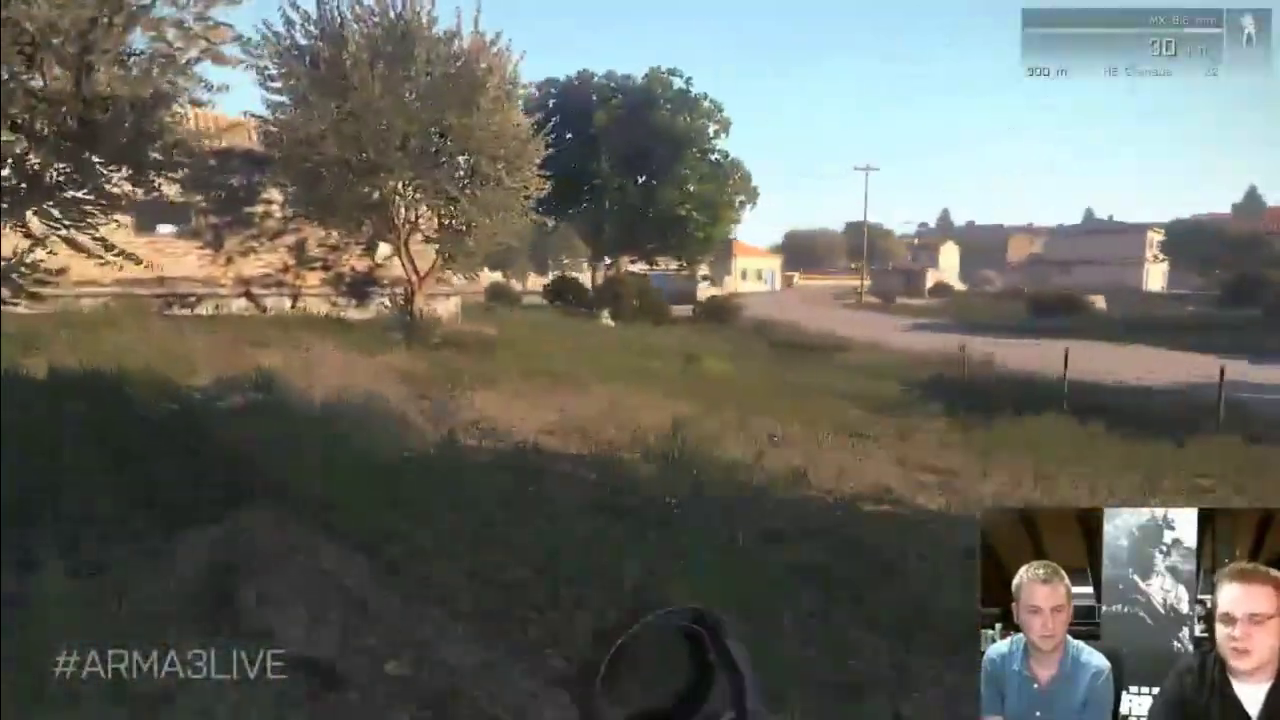
key(w)
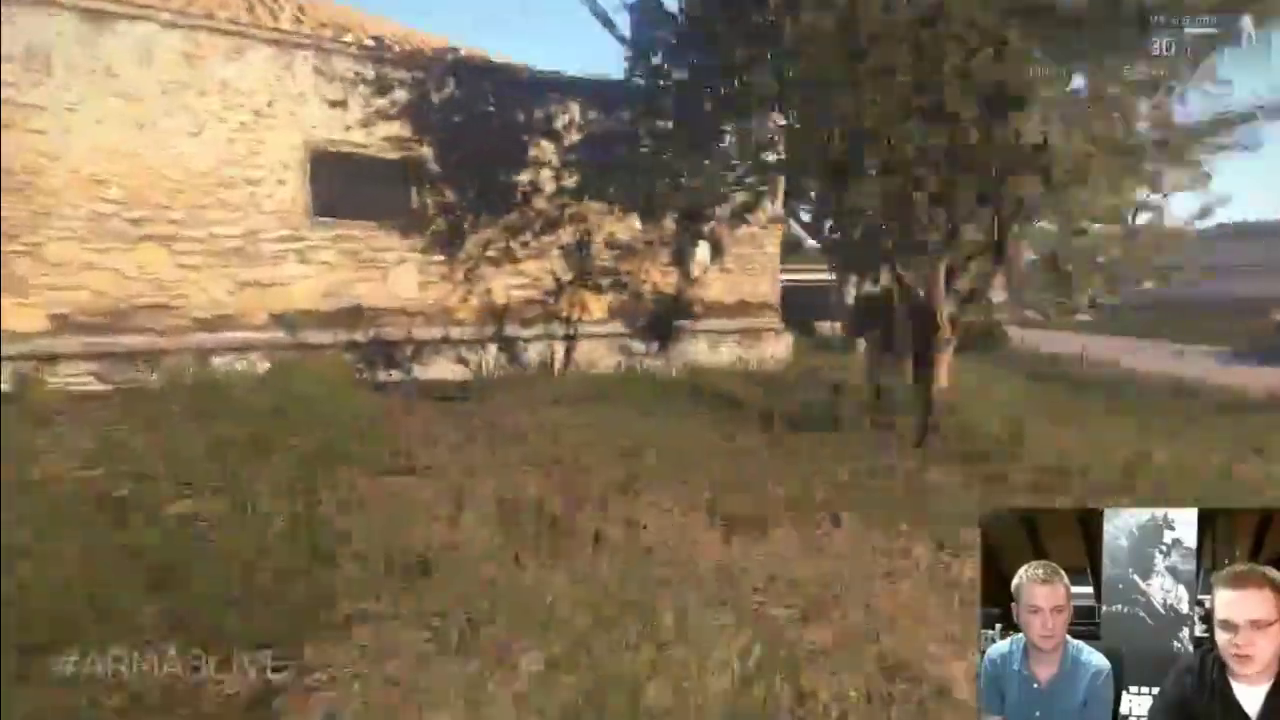
key(w)
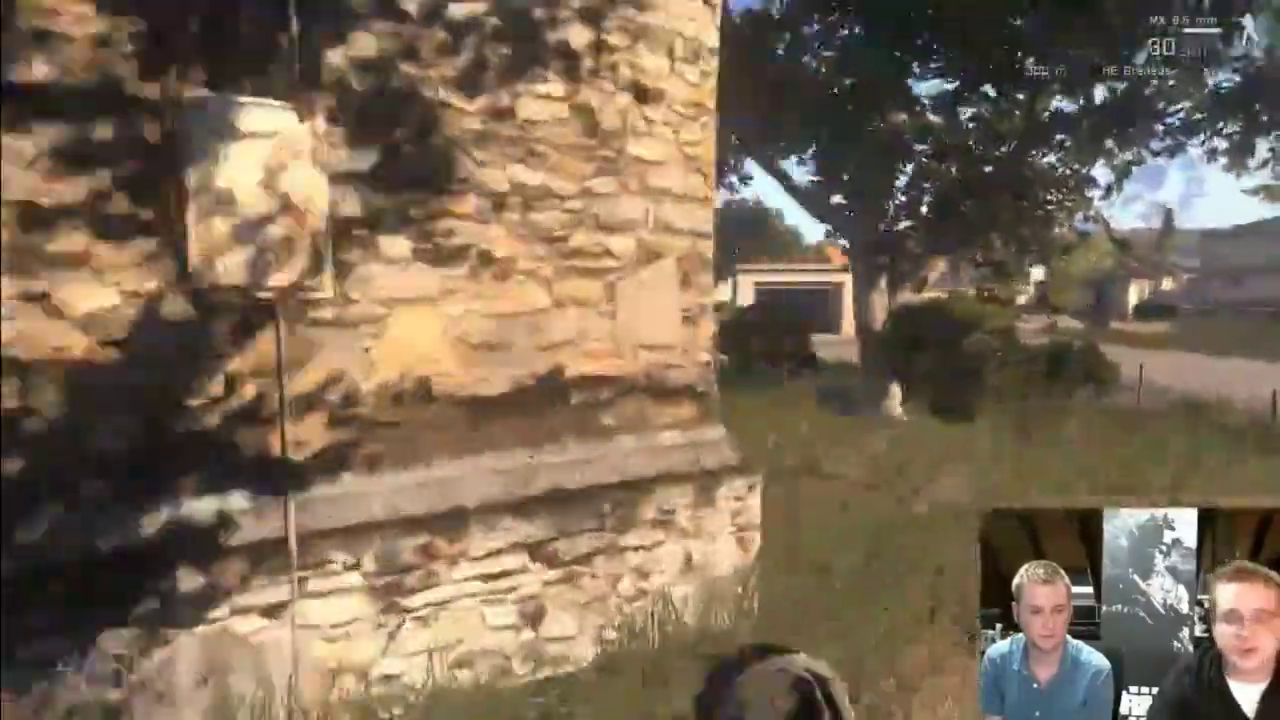
key(w)
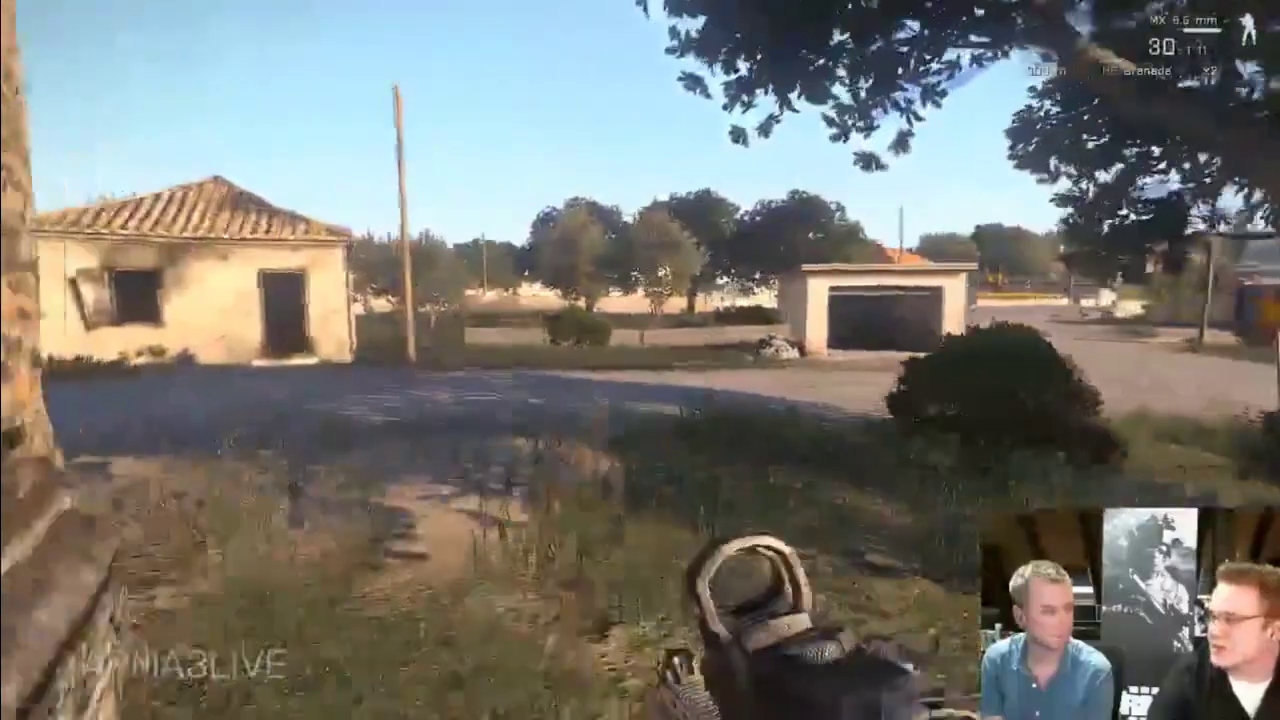
key(w)
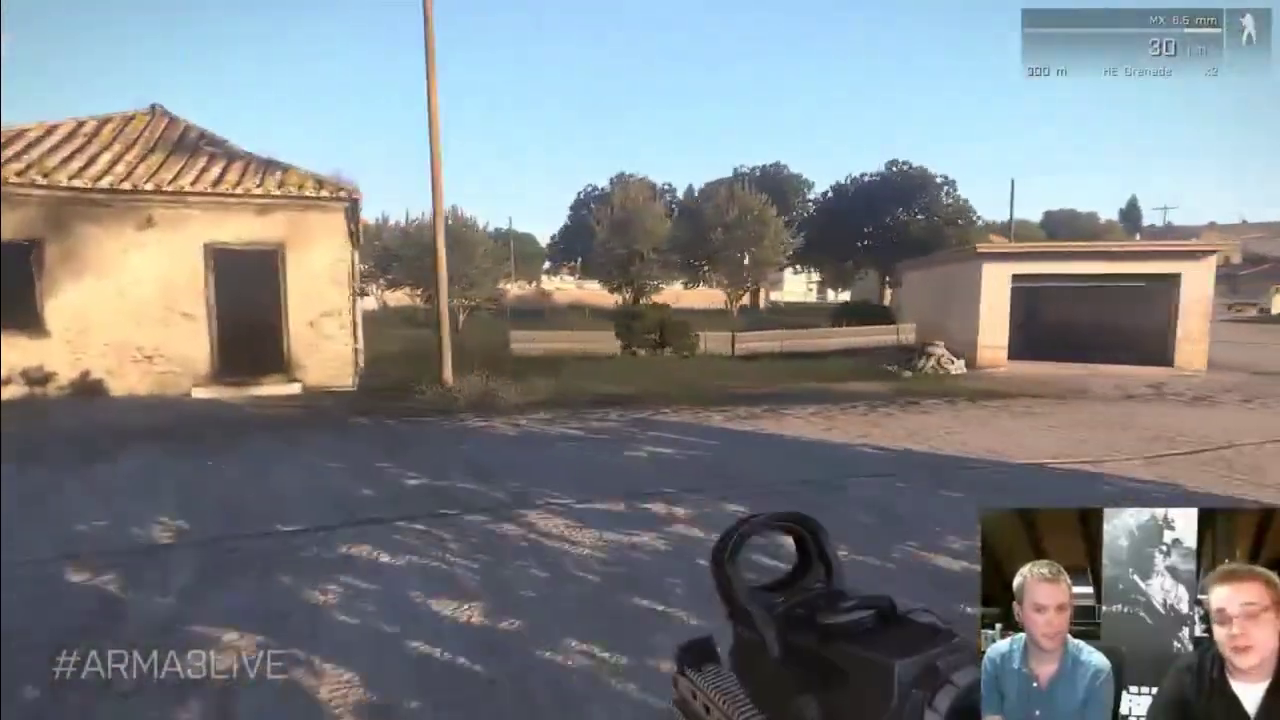
key(w)
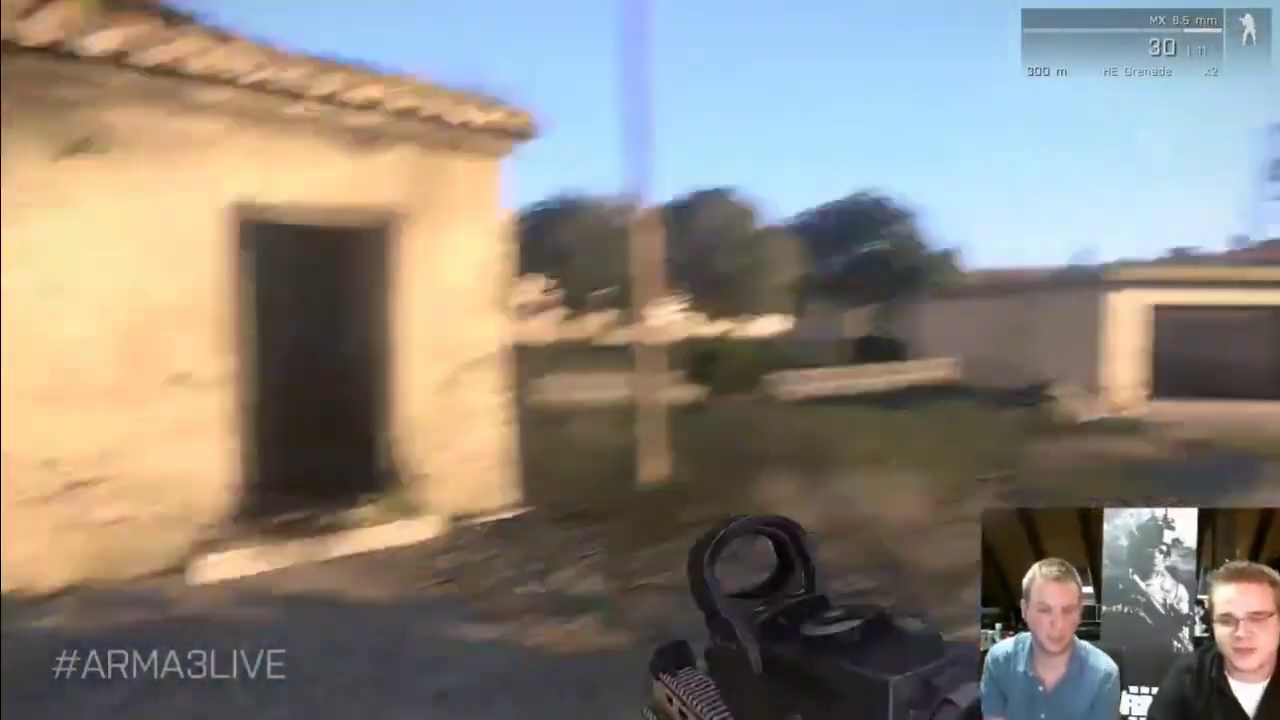
key(w)
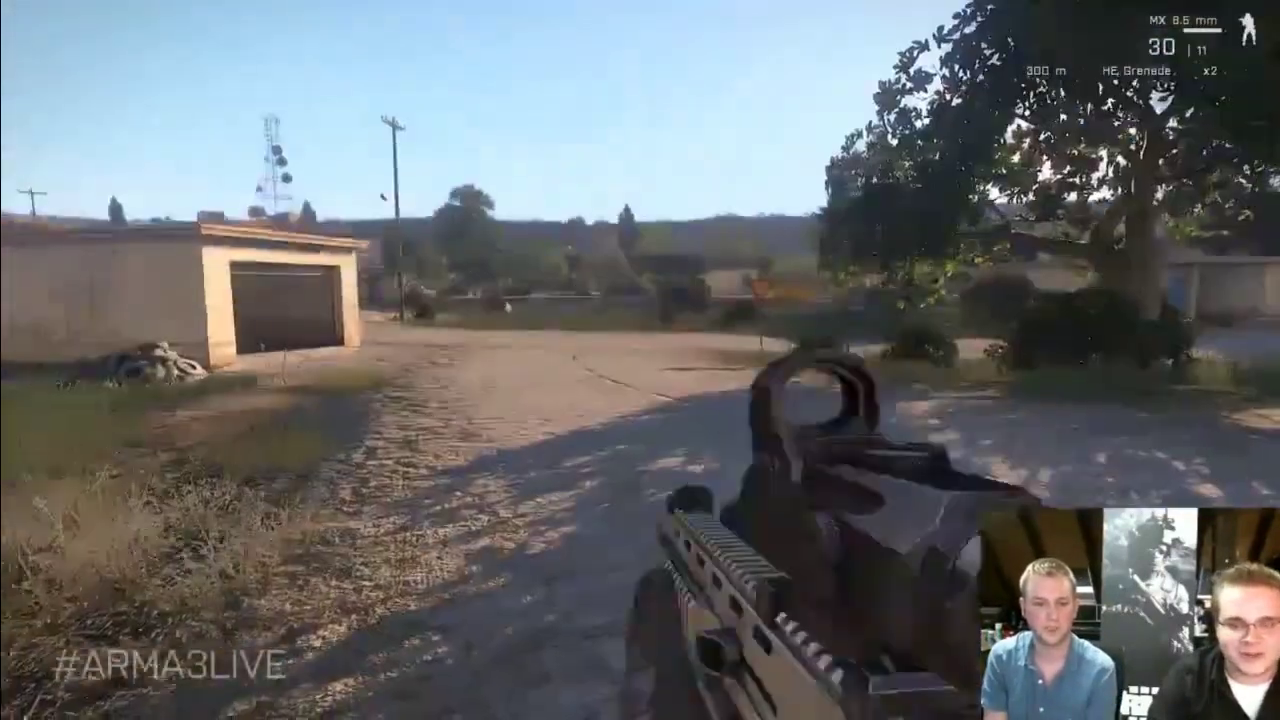
key(Escape)
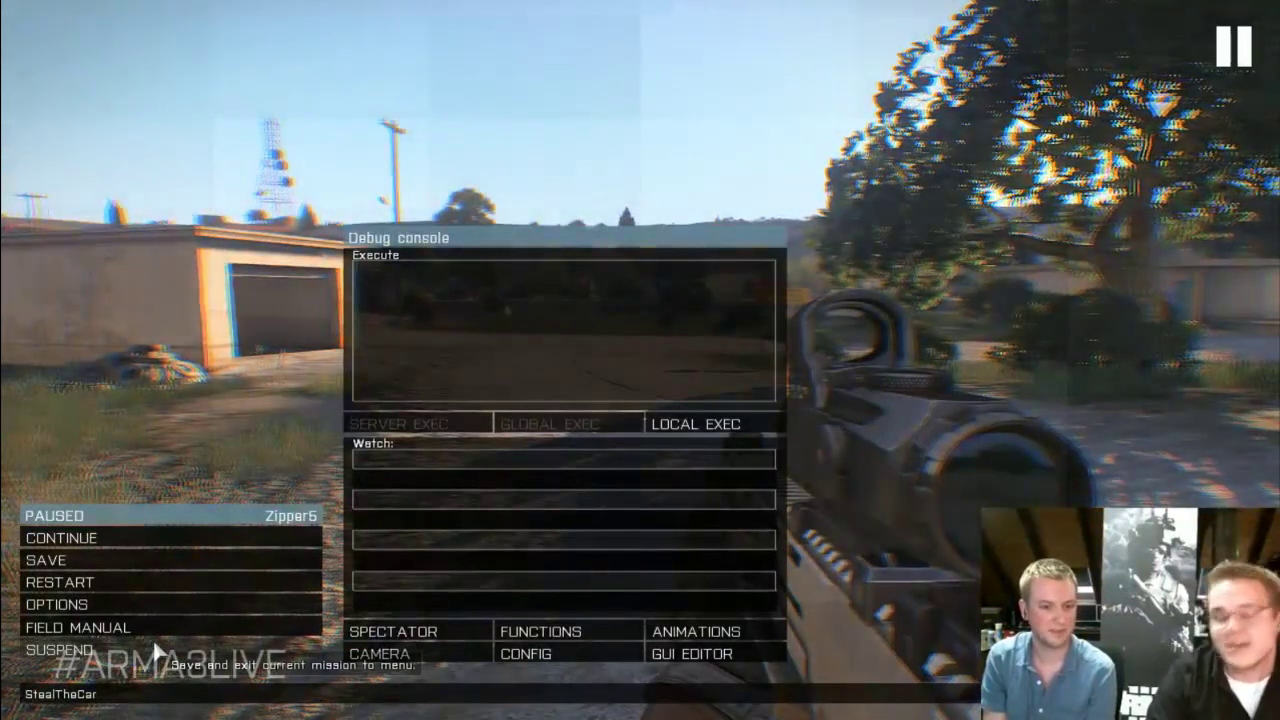
click(60, 650)
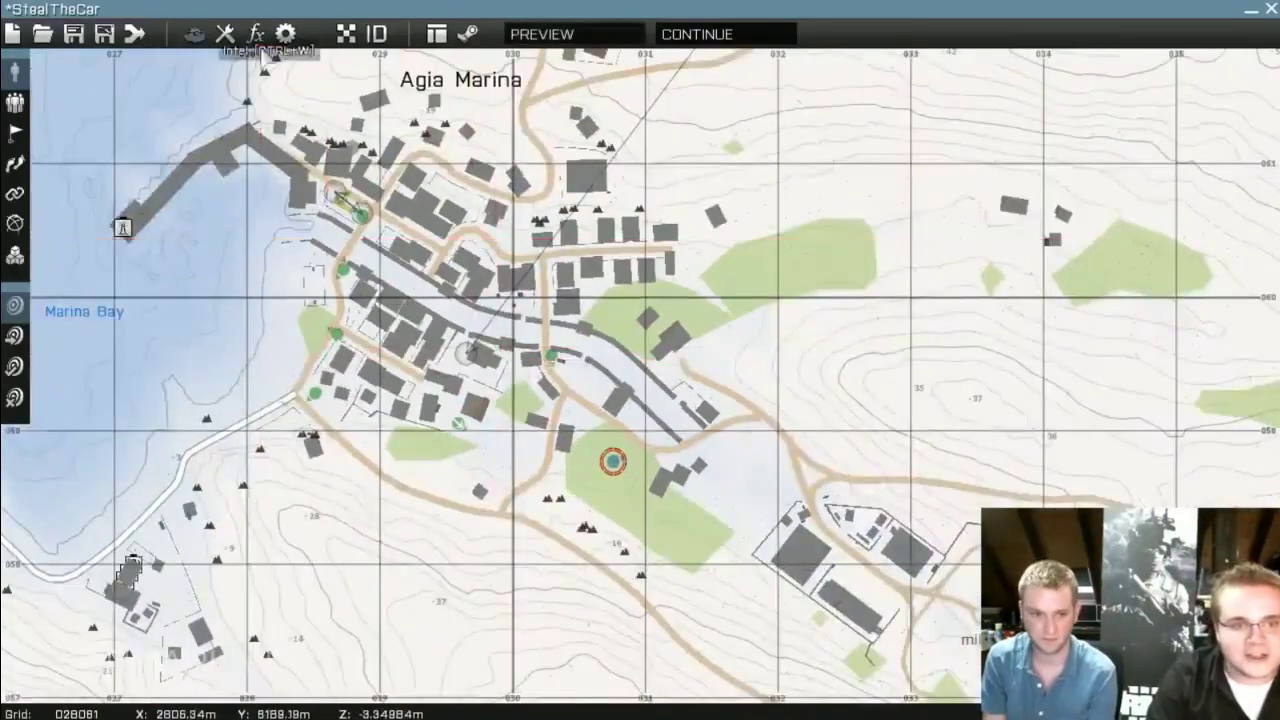
Make the Independents friendly to OPFOR in the mission intel
click(193, 34)
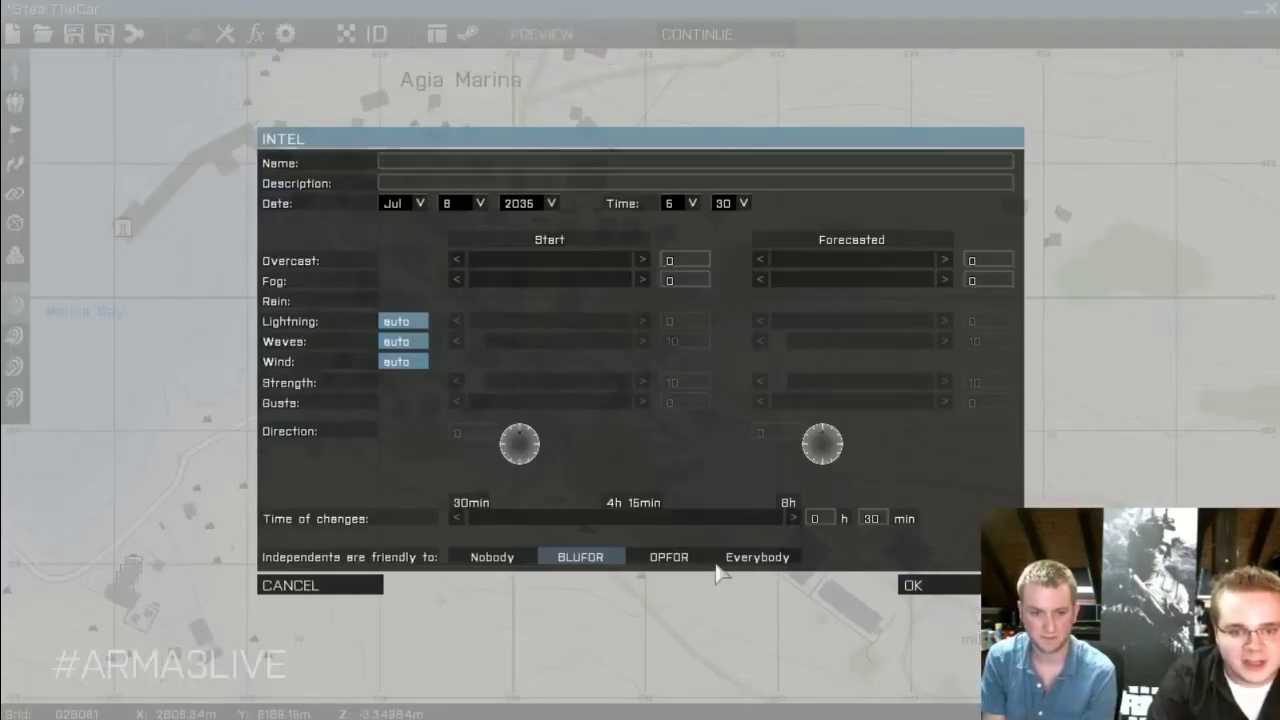
click(667, 562)
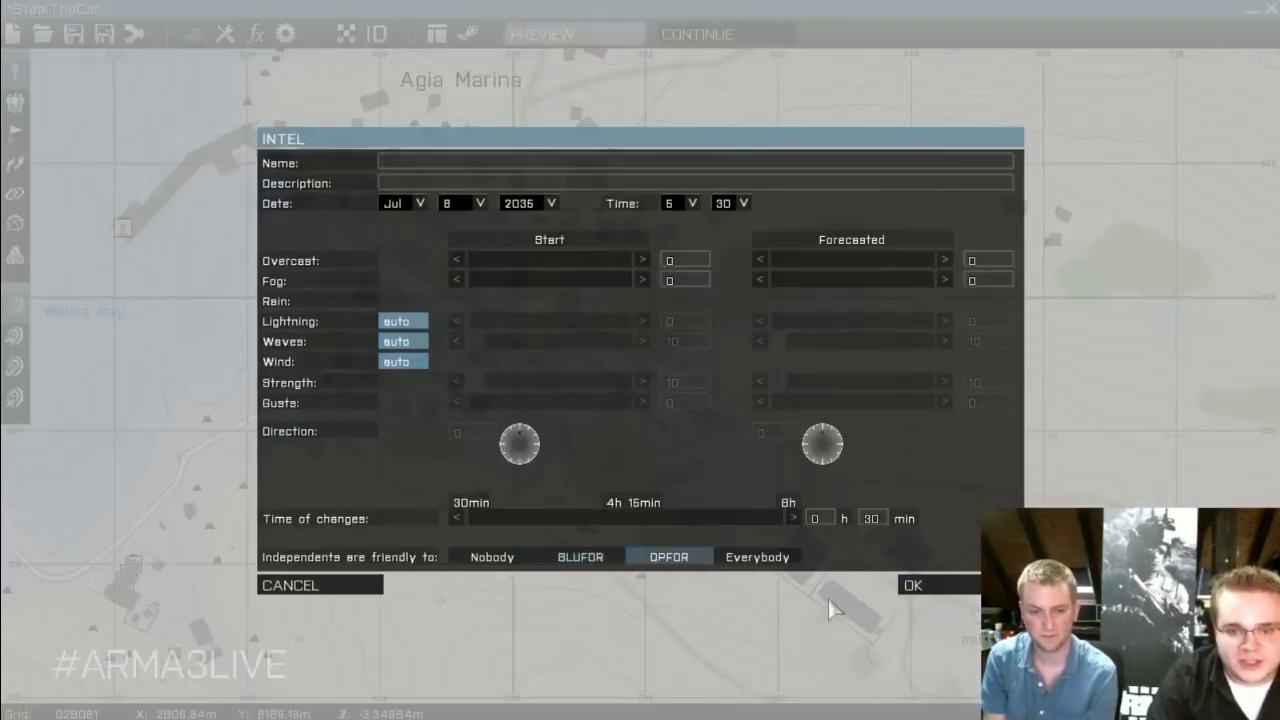
click(933, 590)
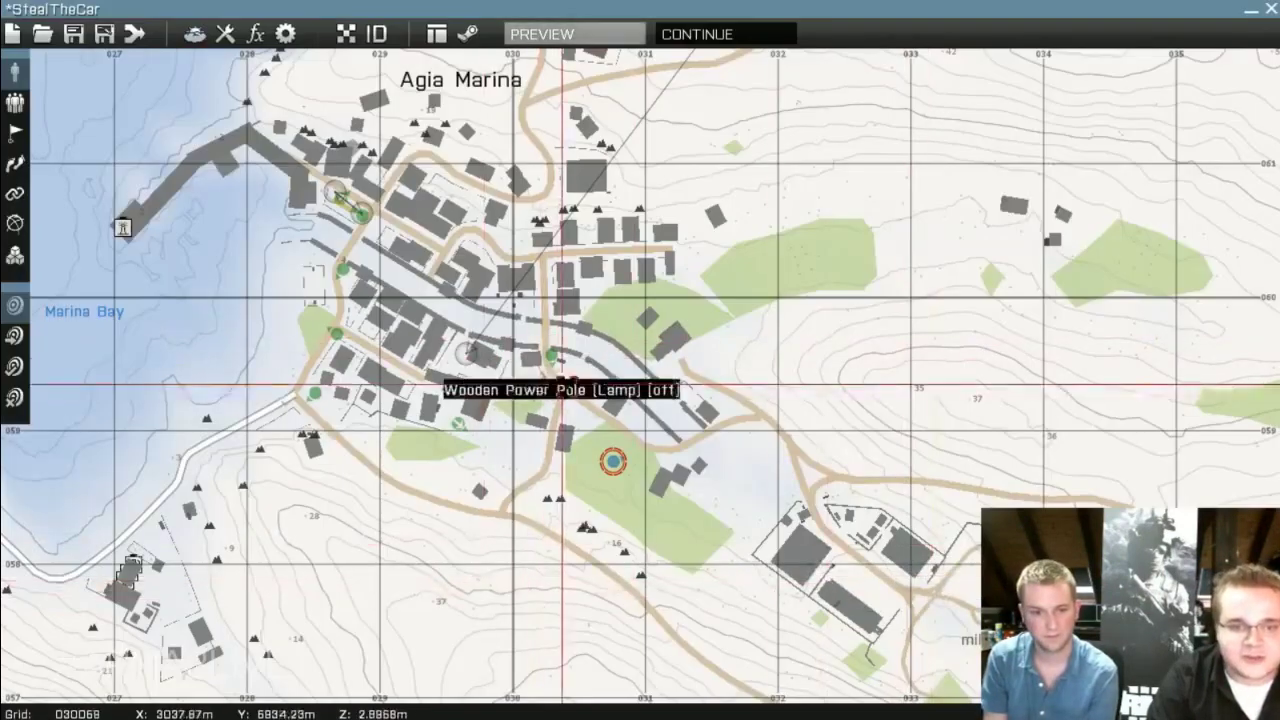
Preview the mission as the BLUFOR rifleman and move through the field along the wall of the stone house
scroll(614, 463, down, 5)
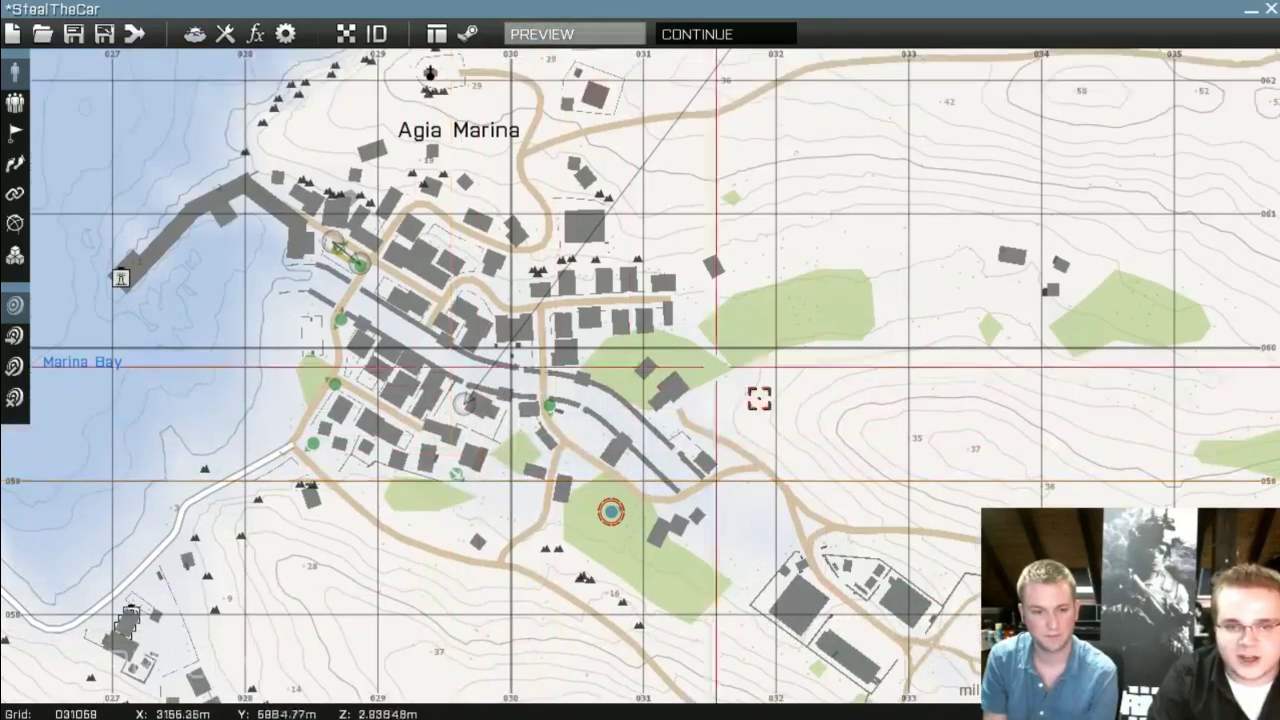
scroll(614, 470, up, 5)
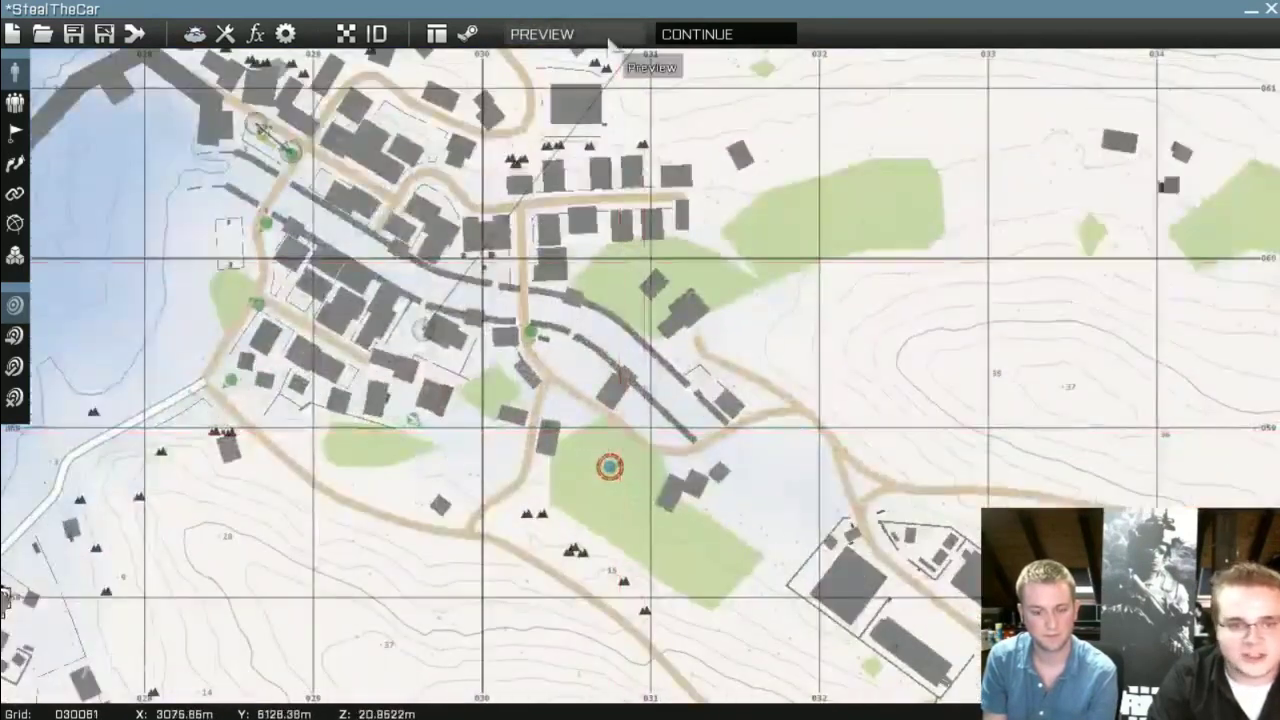
click(530, 35)
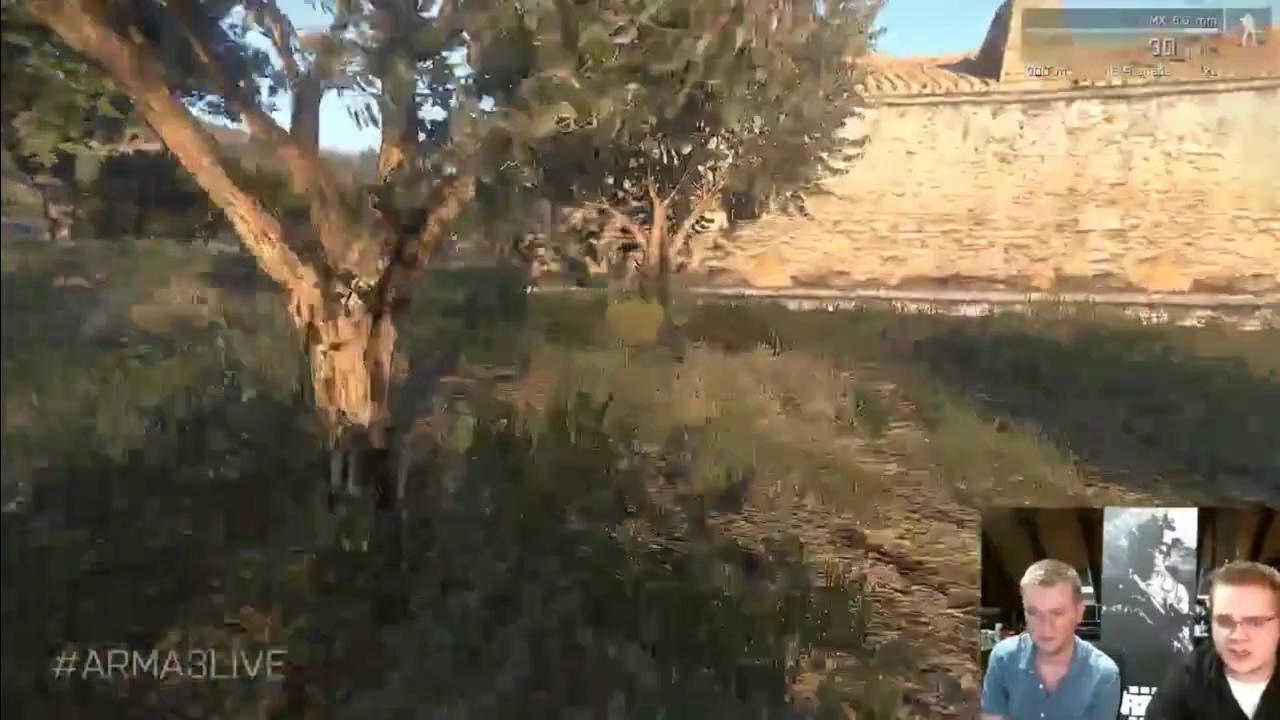
key(x)
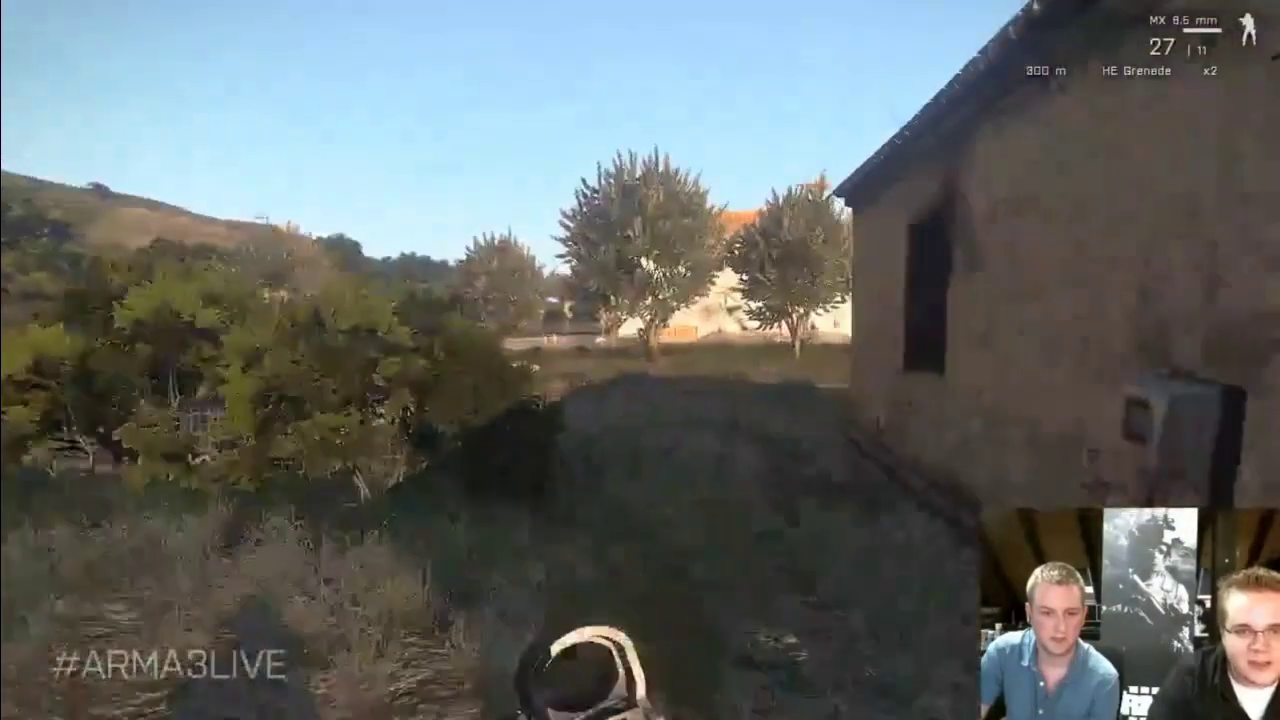
key(w)
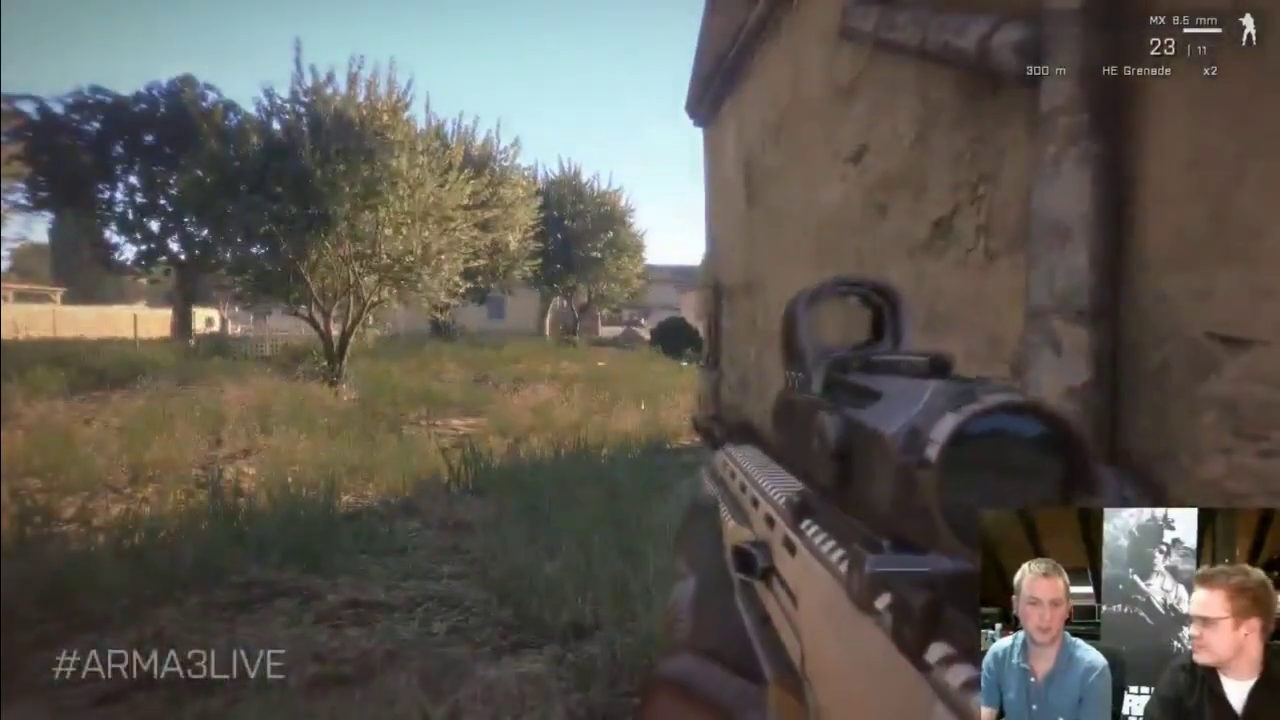
key(w)
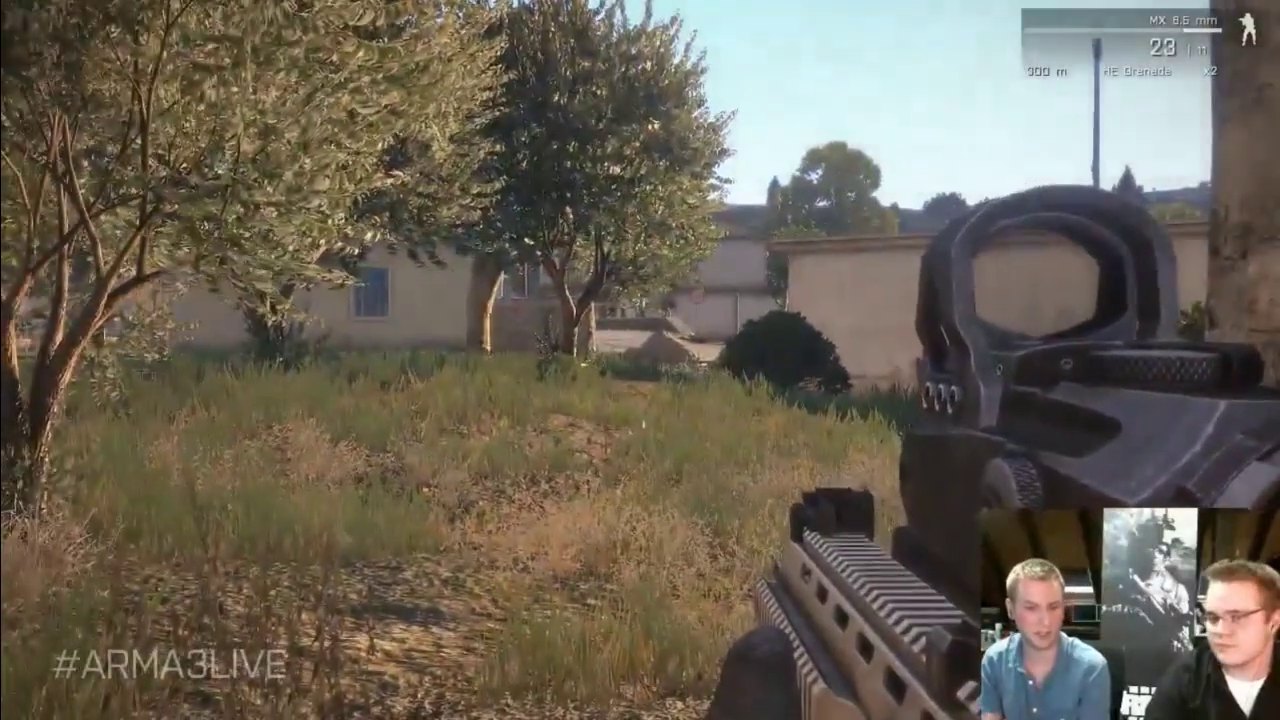
scroll(640, 360, down, 1)
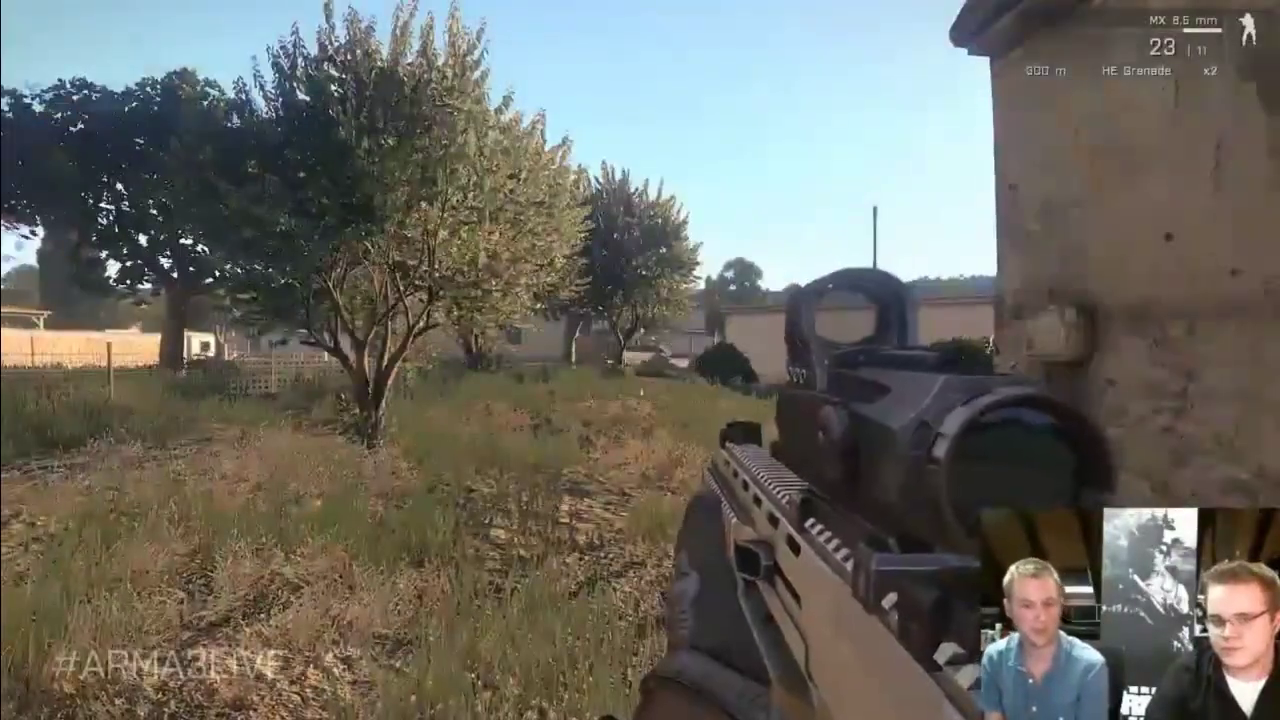
Run the rifleman from the stone house through the trees to the broken stone wall beside the road
key(x)
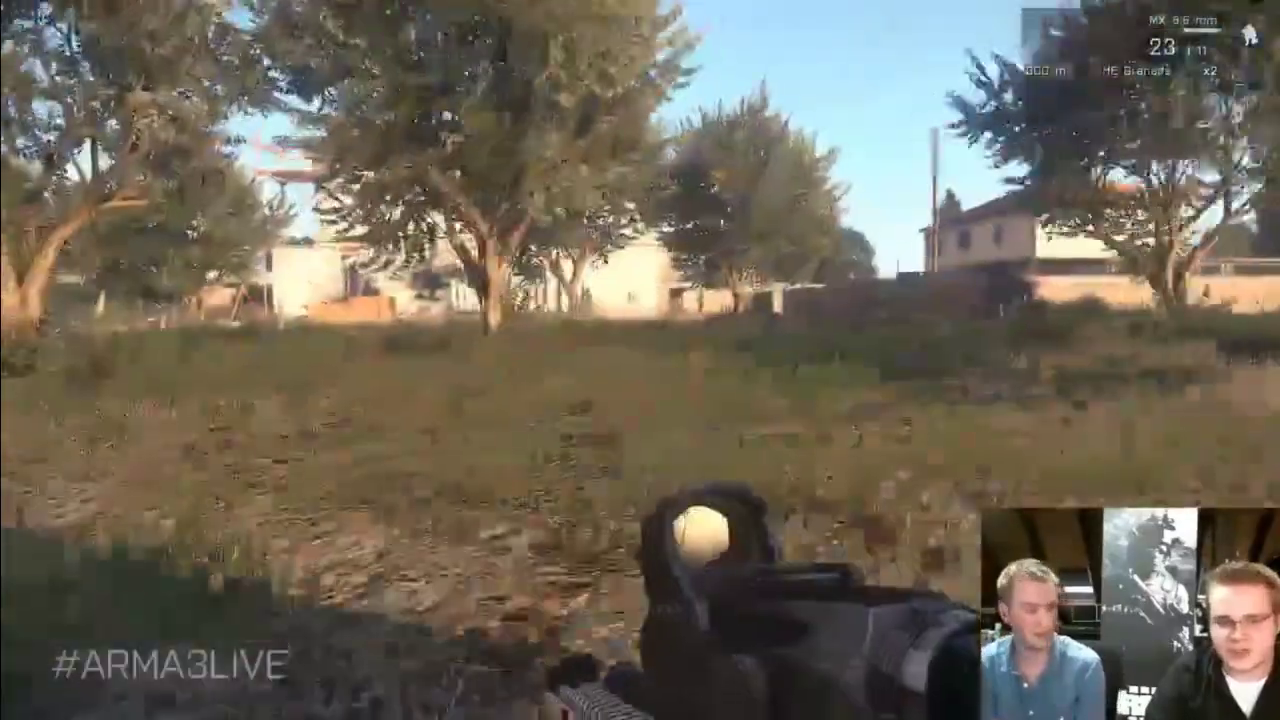
key(w)
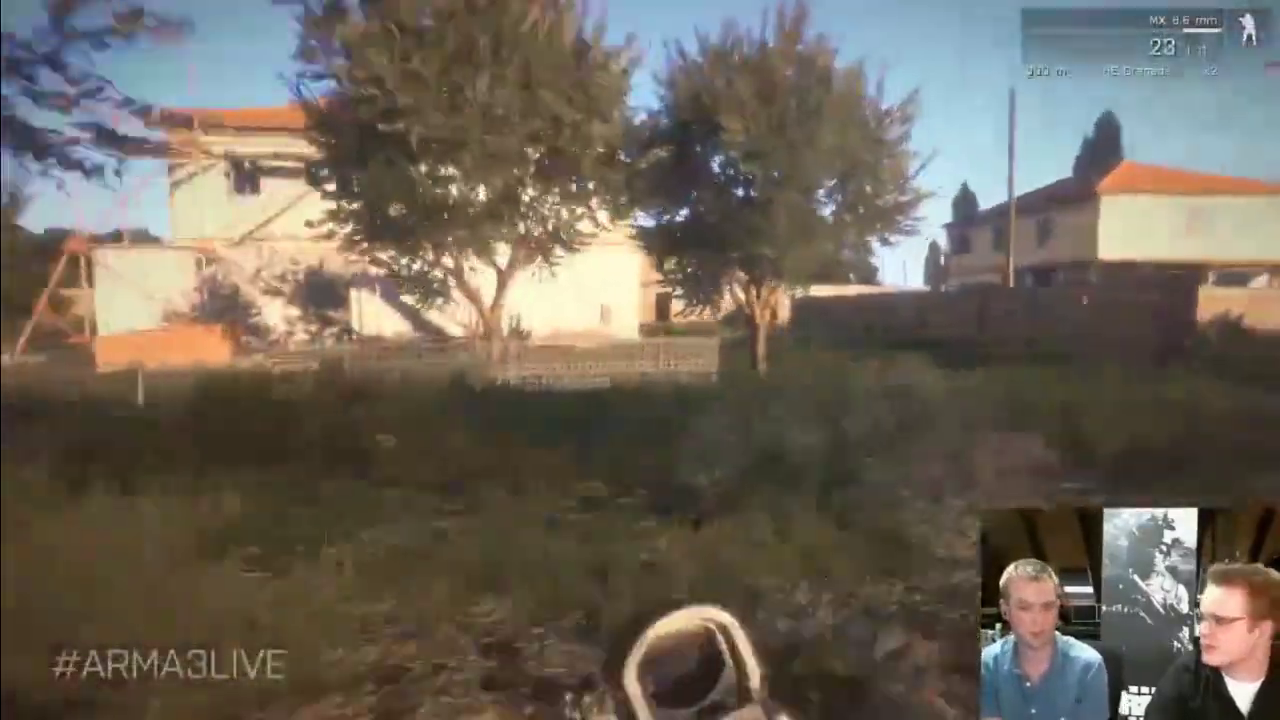
key(w)
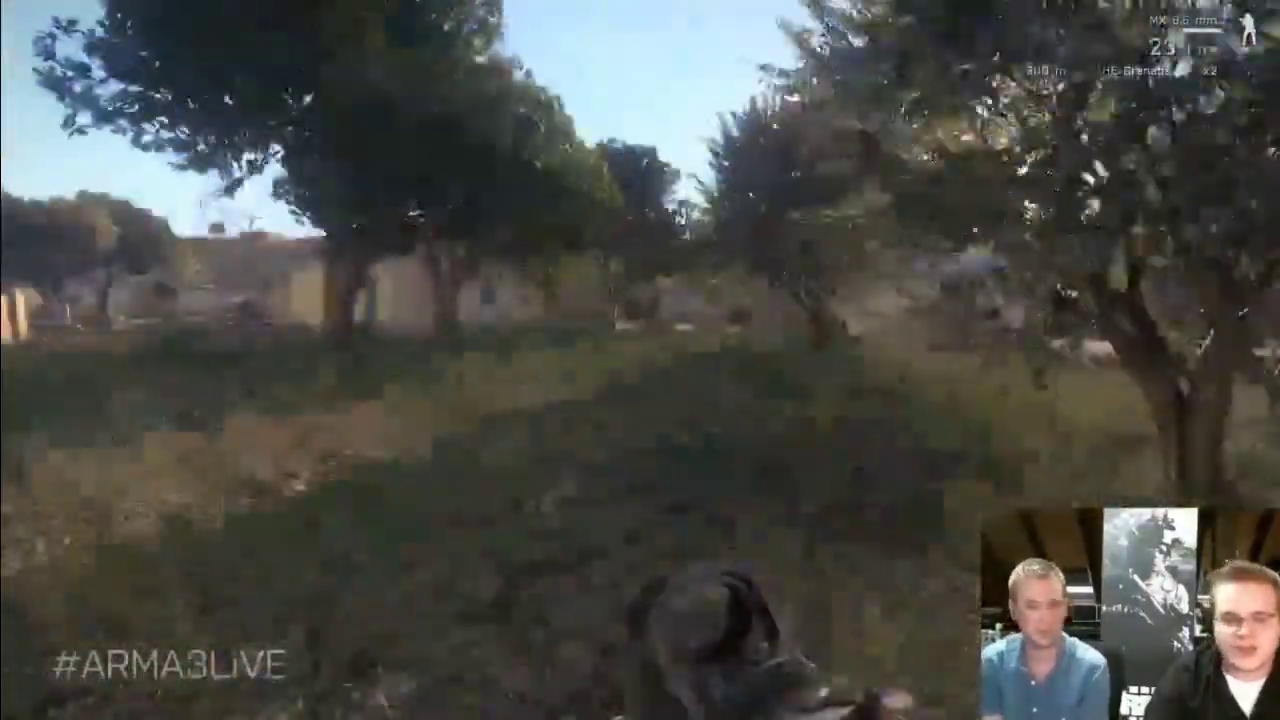
key(w)
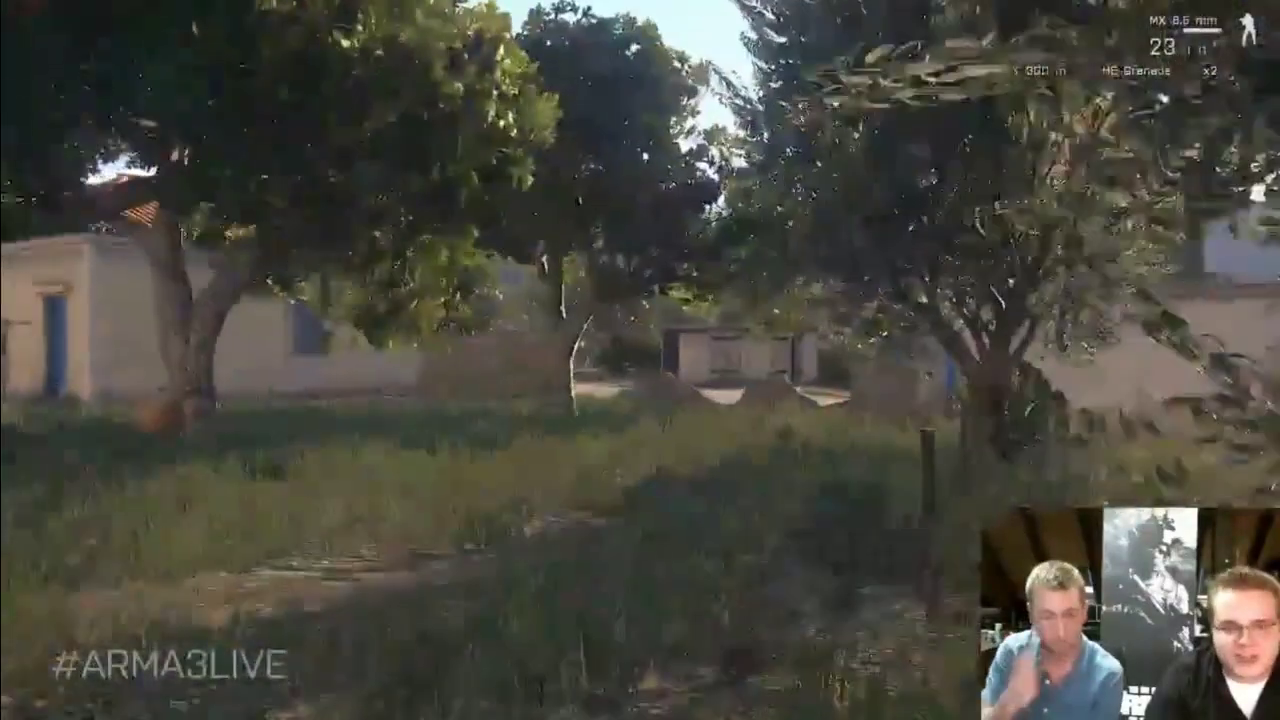
key(w)
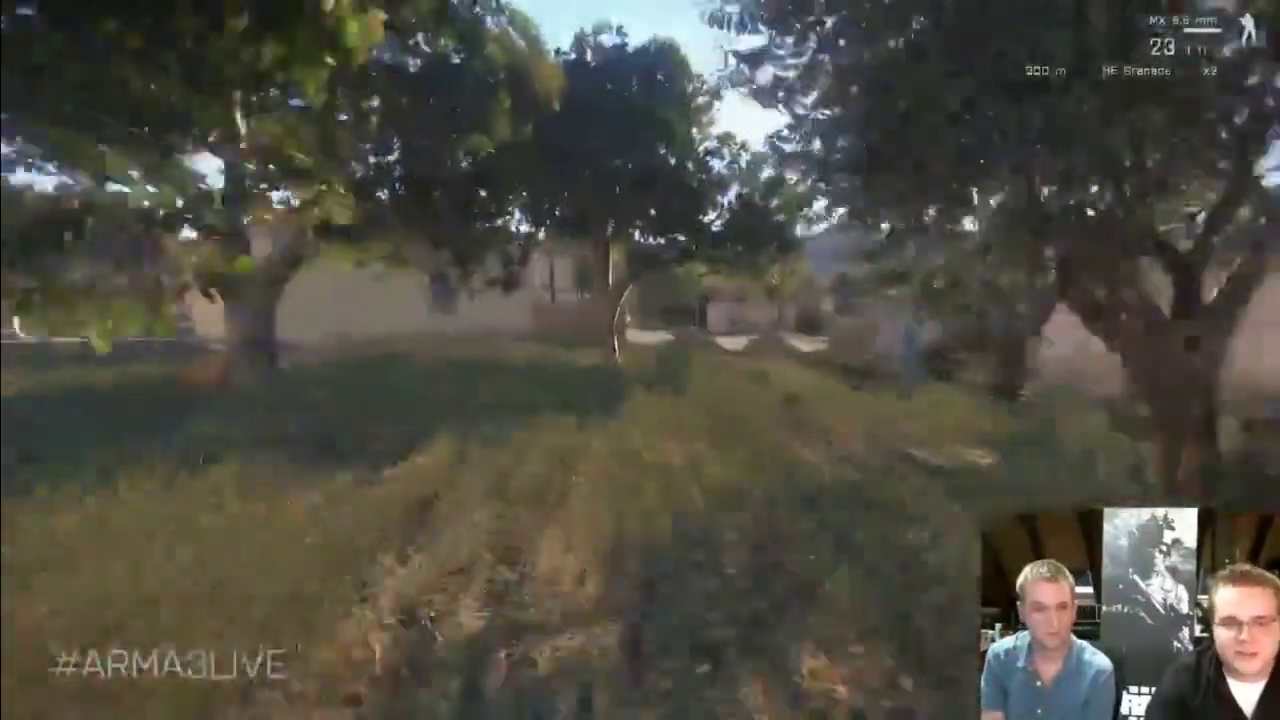
key(w)
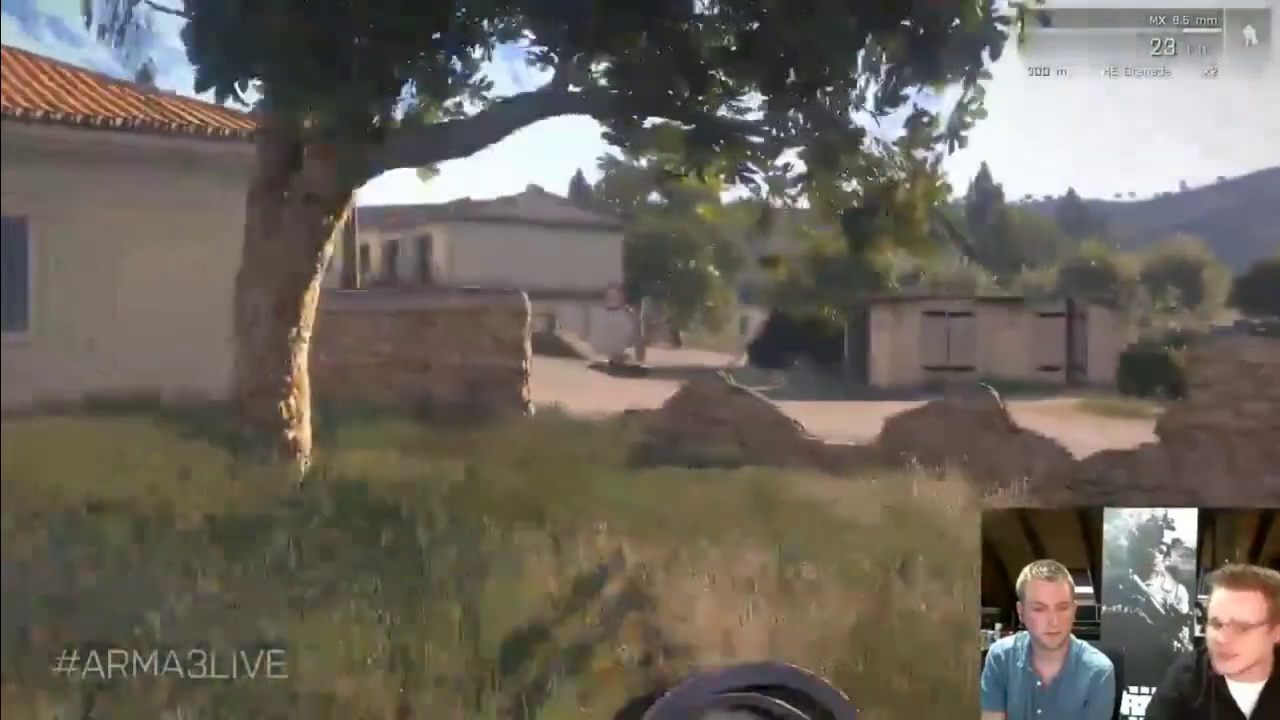
key(w)
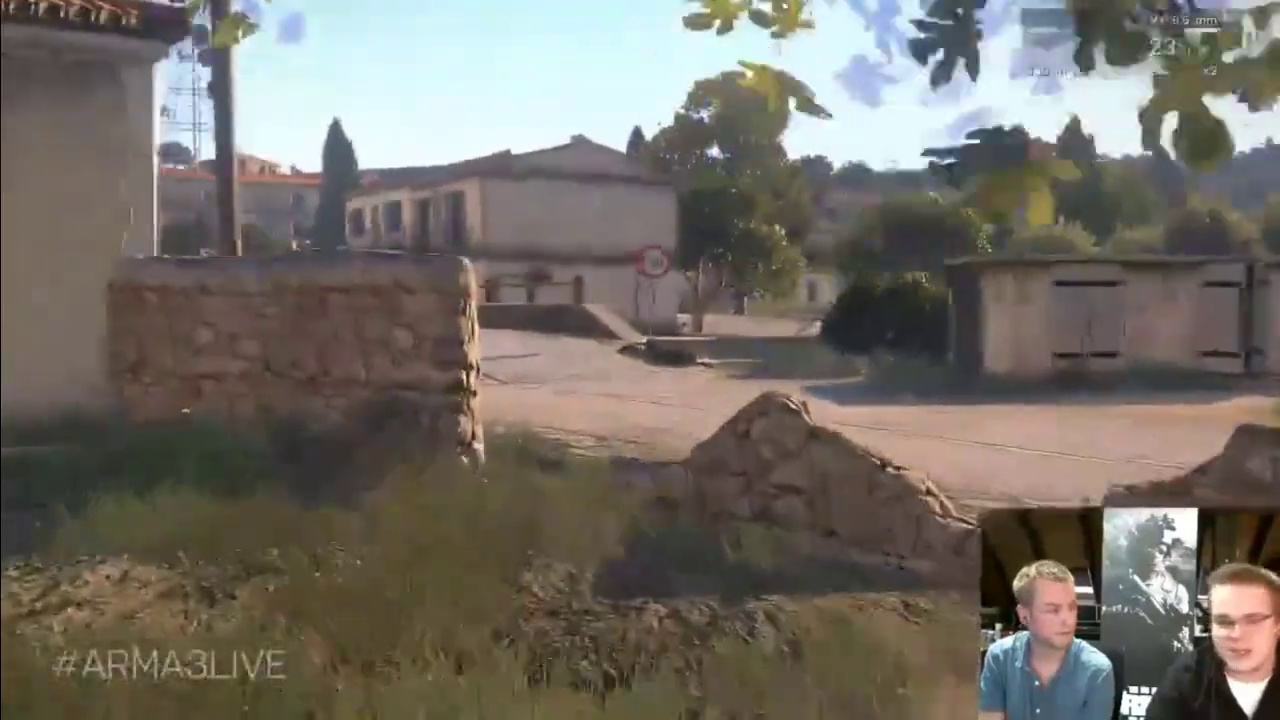
Take the rifleman past the stone wall onto the road into town, and end the mission to return to the editor
key(w)
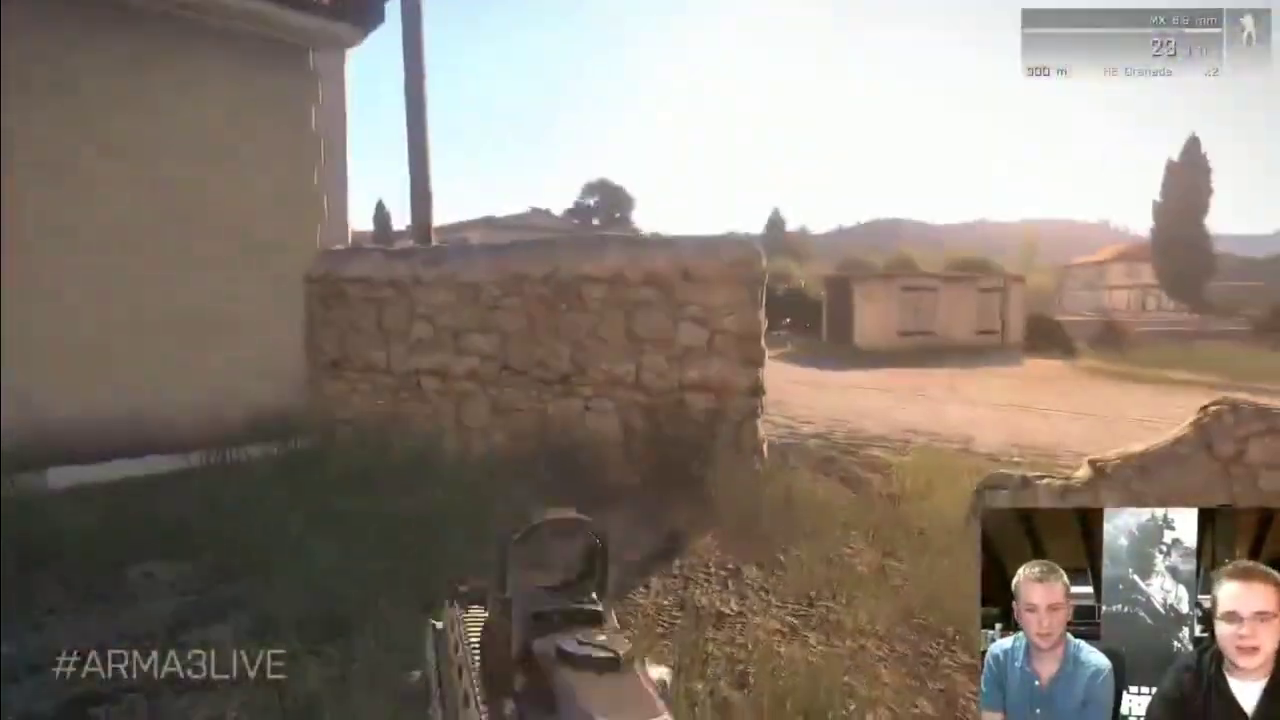
key(w)
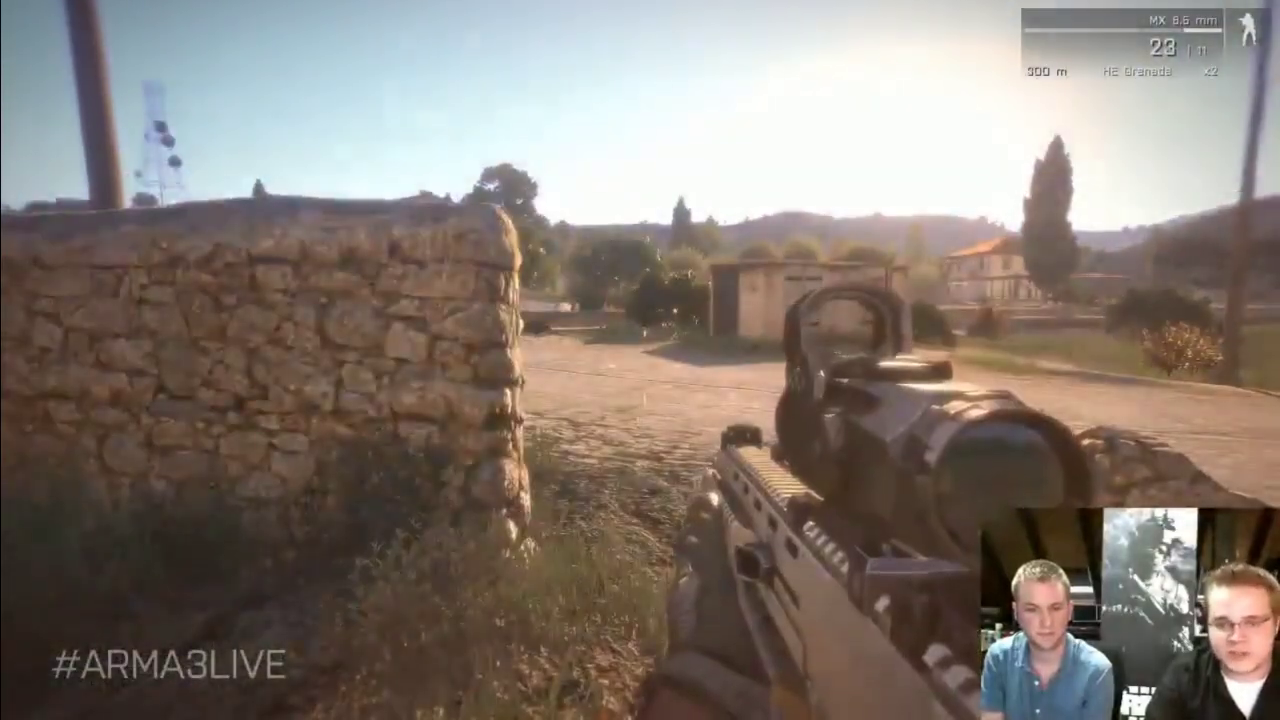
key(w)
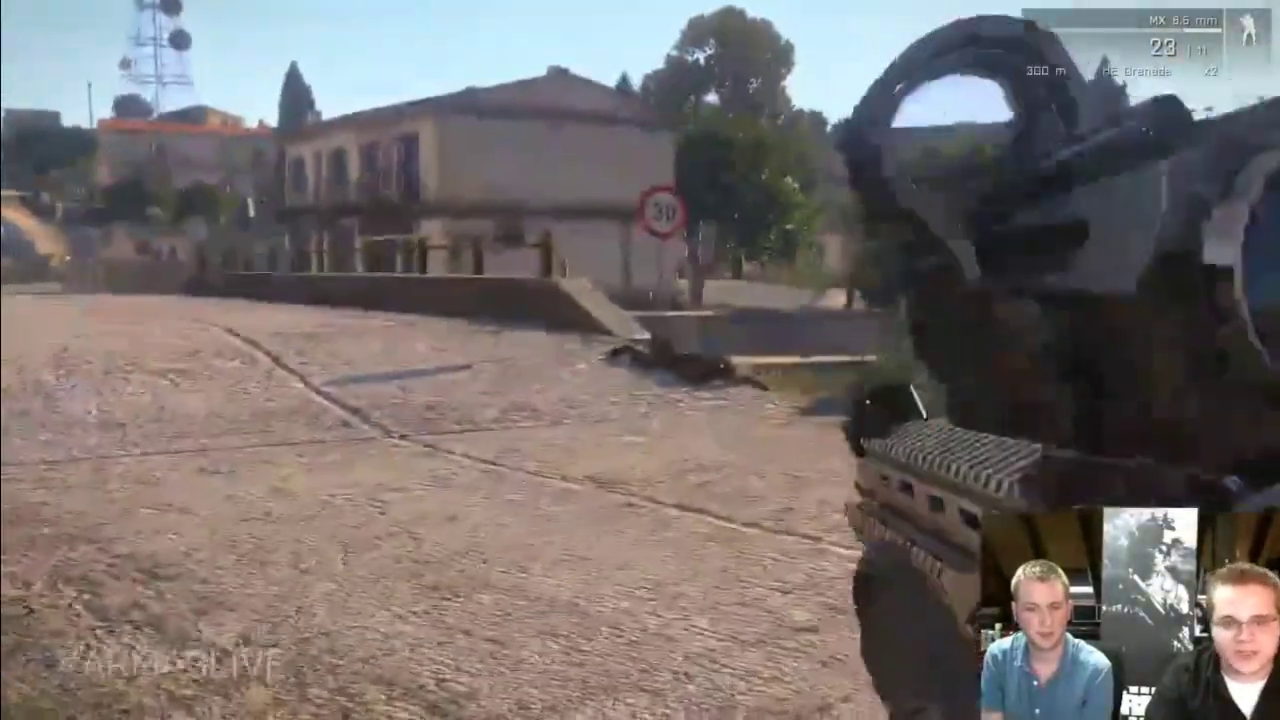
key(w)
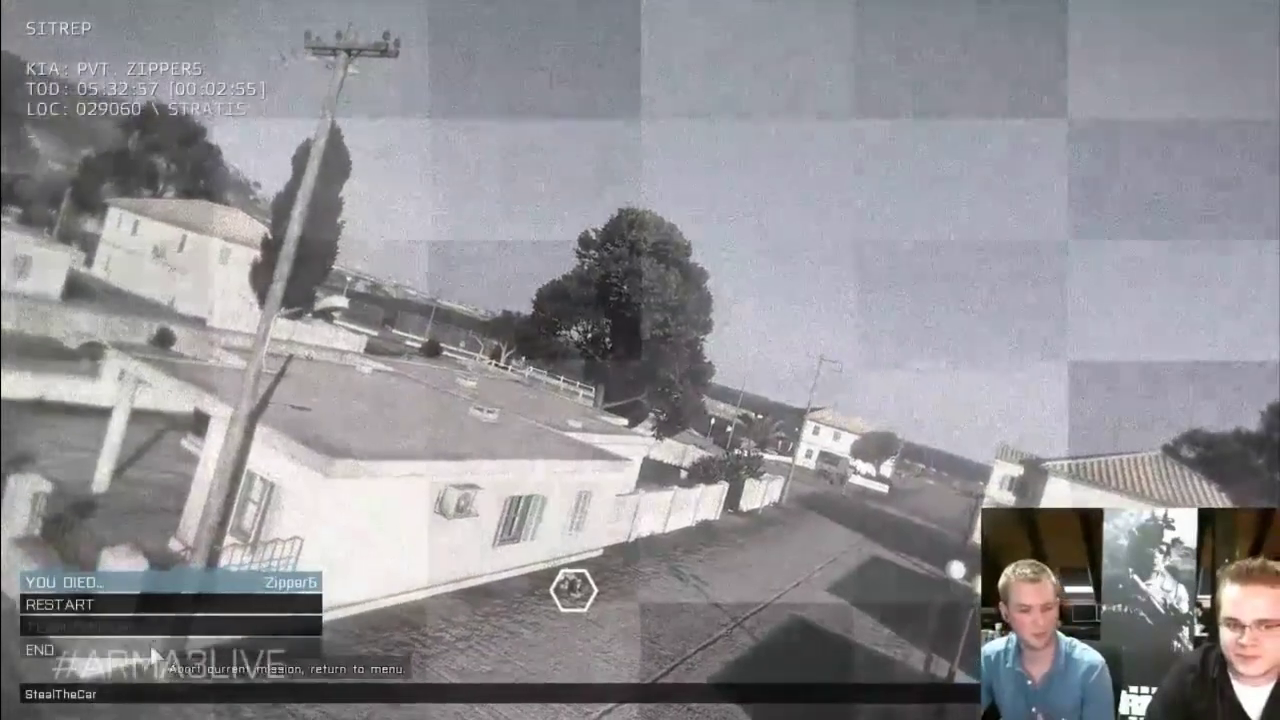
click(140, 649)
right_drag(567, 563, 572, 582)
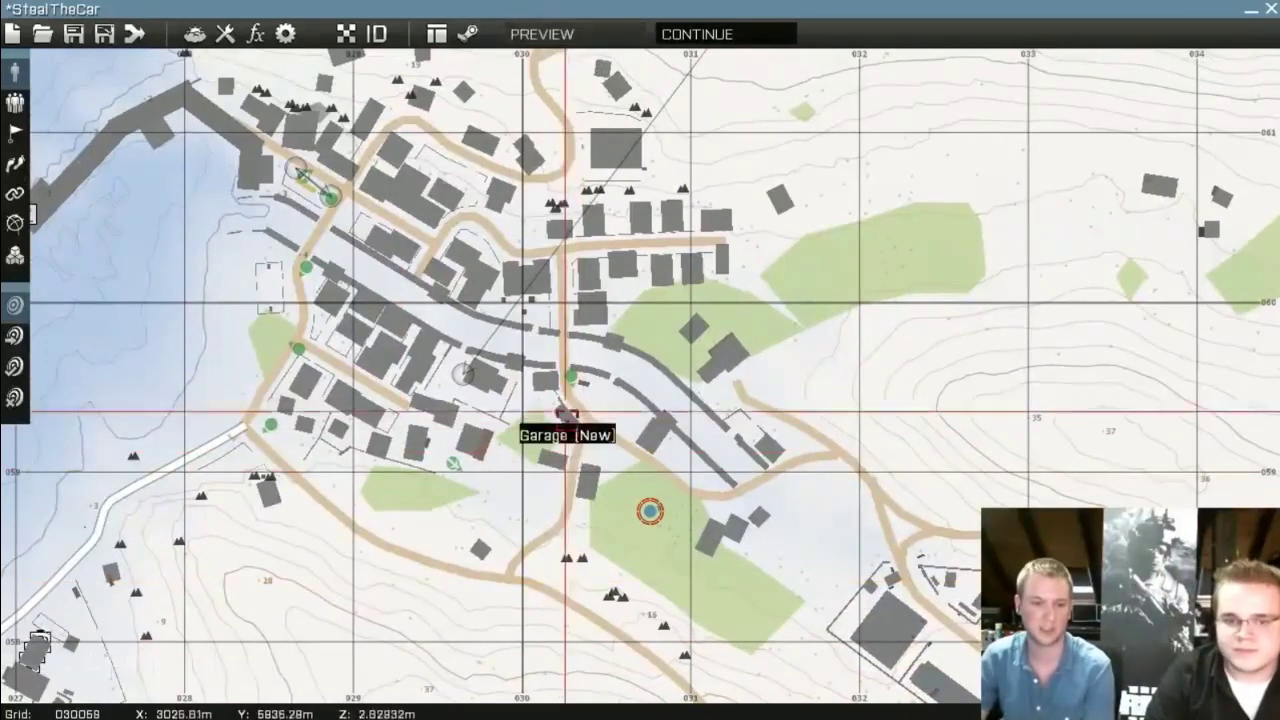
Examine the placement of the Independent guards, the garage and the roads around Agia Marina on the map
scroll(545, 400, up, 5)
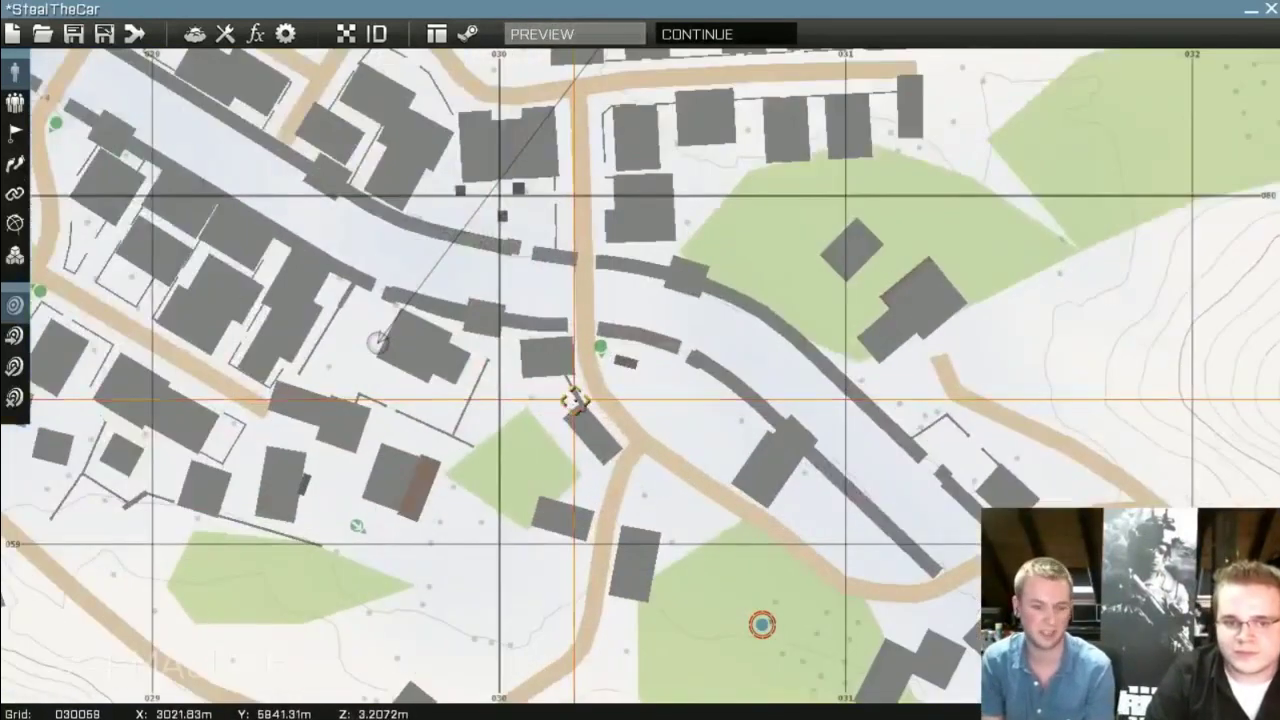
scroll(575, 400, up, 3)
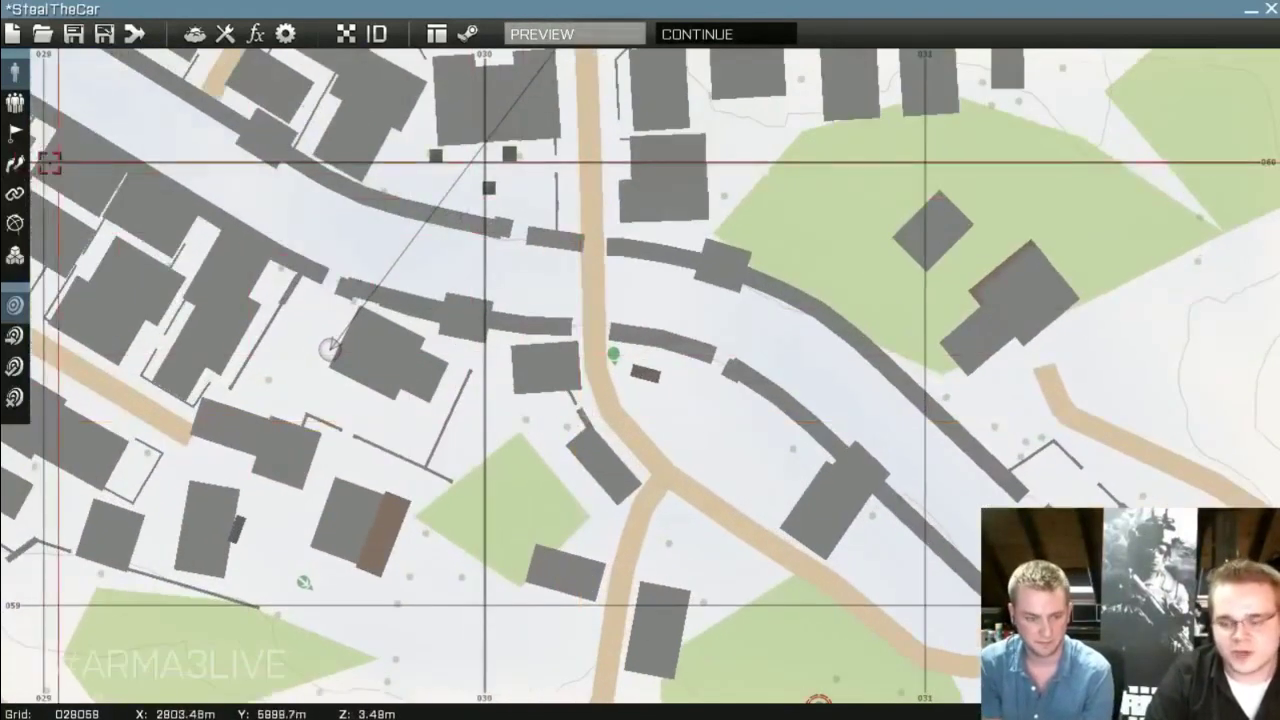
scroll(632, 449, down, 6)
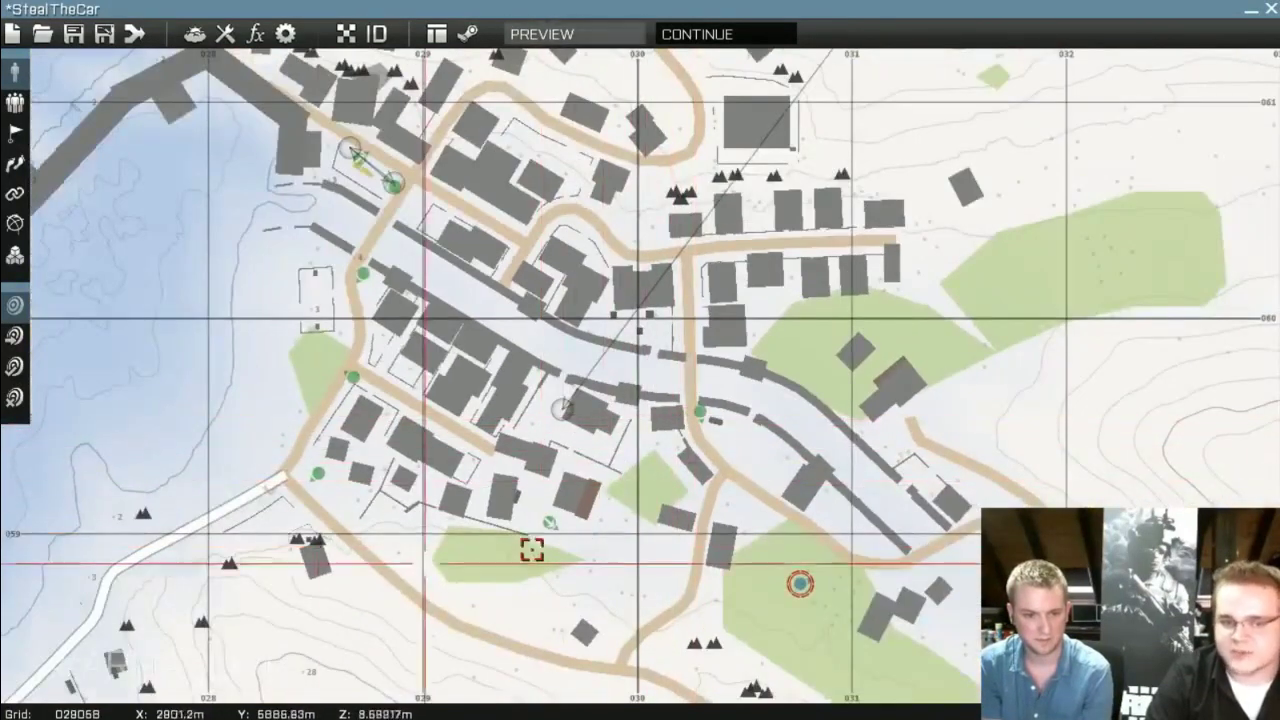
click(15, 163)
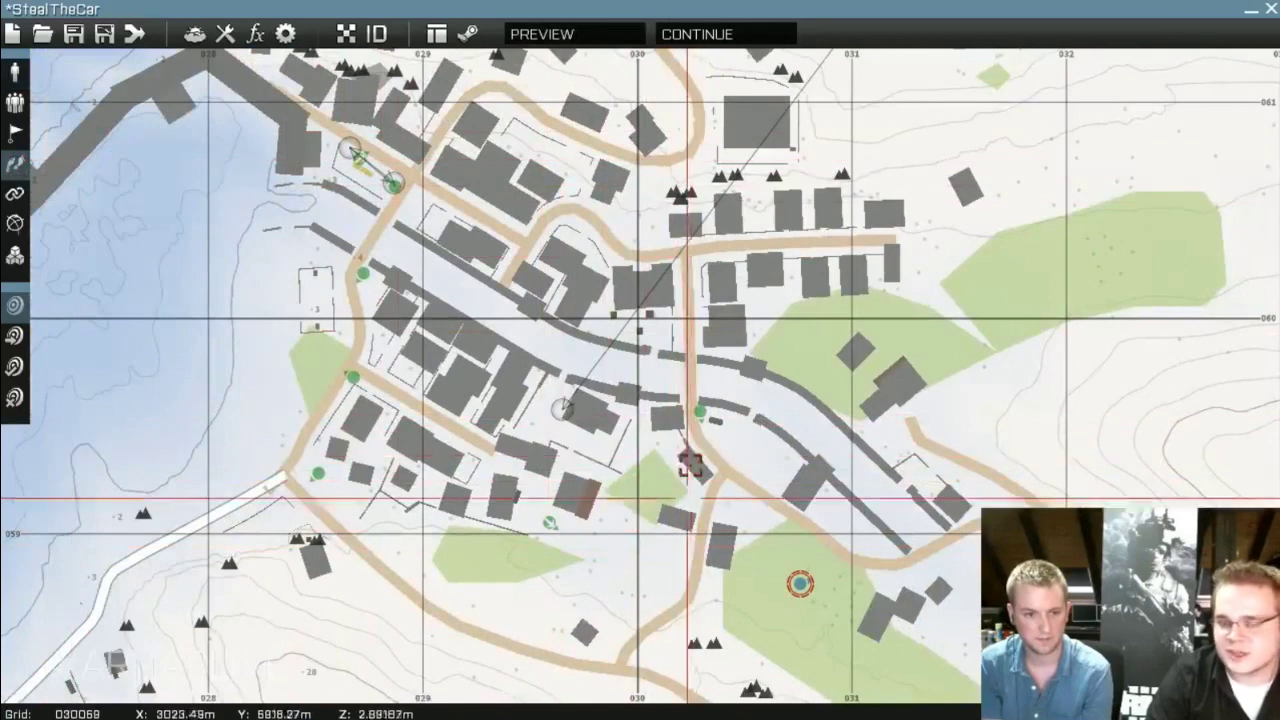
scroll(687, 415, up, 3)
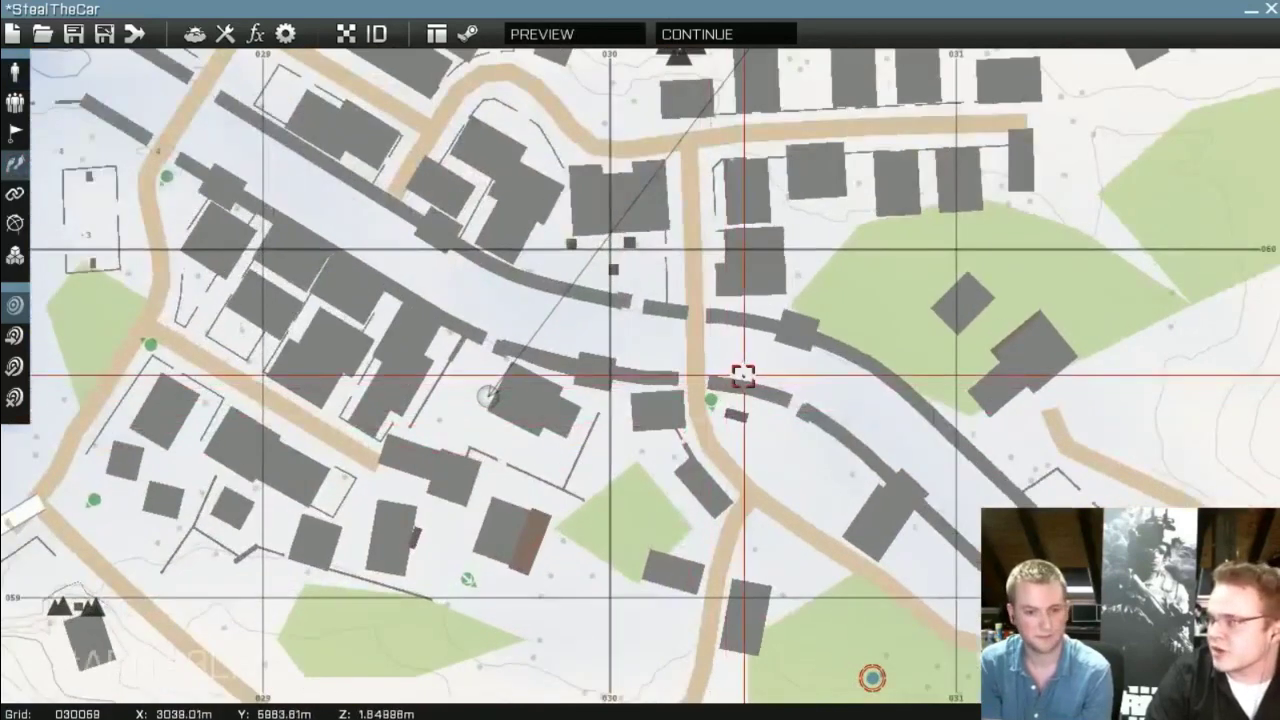
right_drag(706, 480, 739, 527)
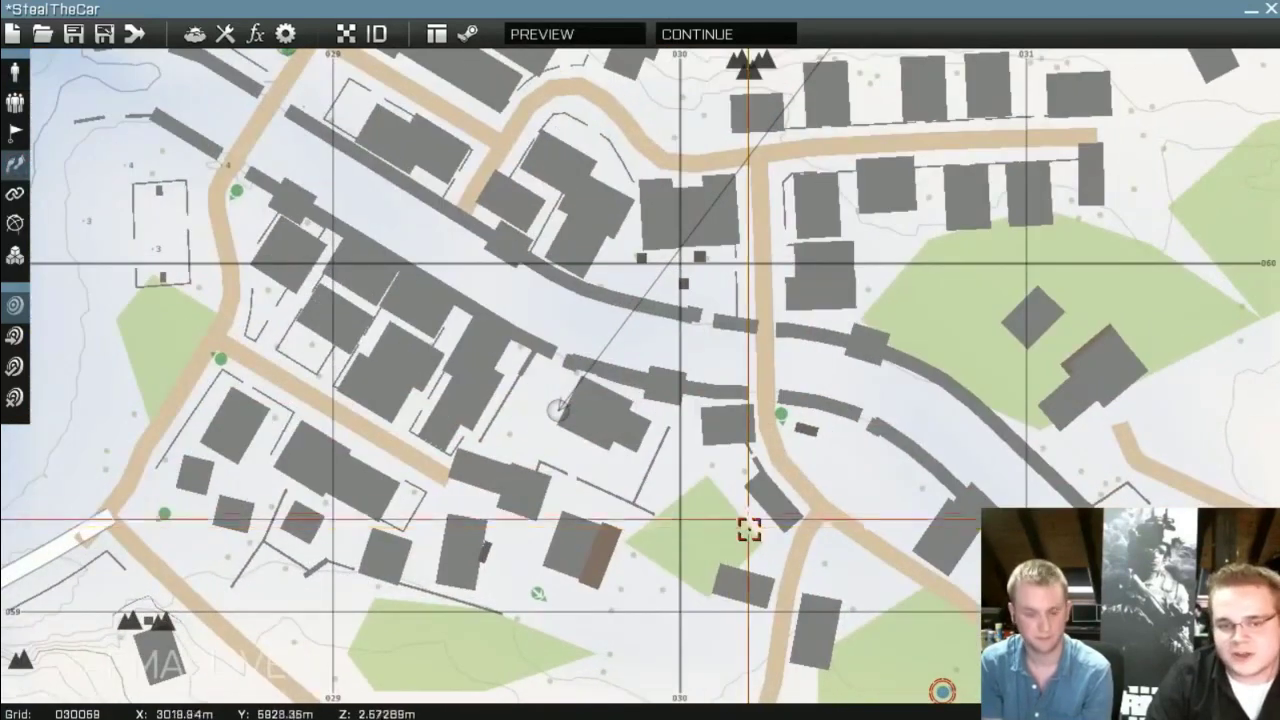
scroll(712, 476, down, 5)
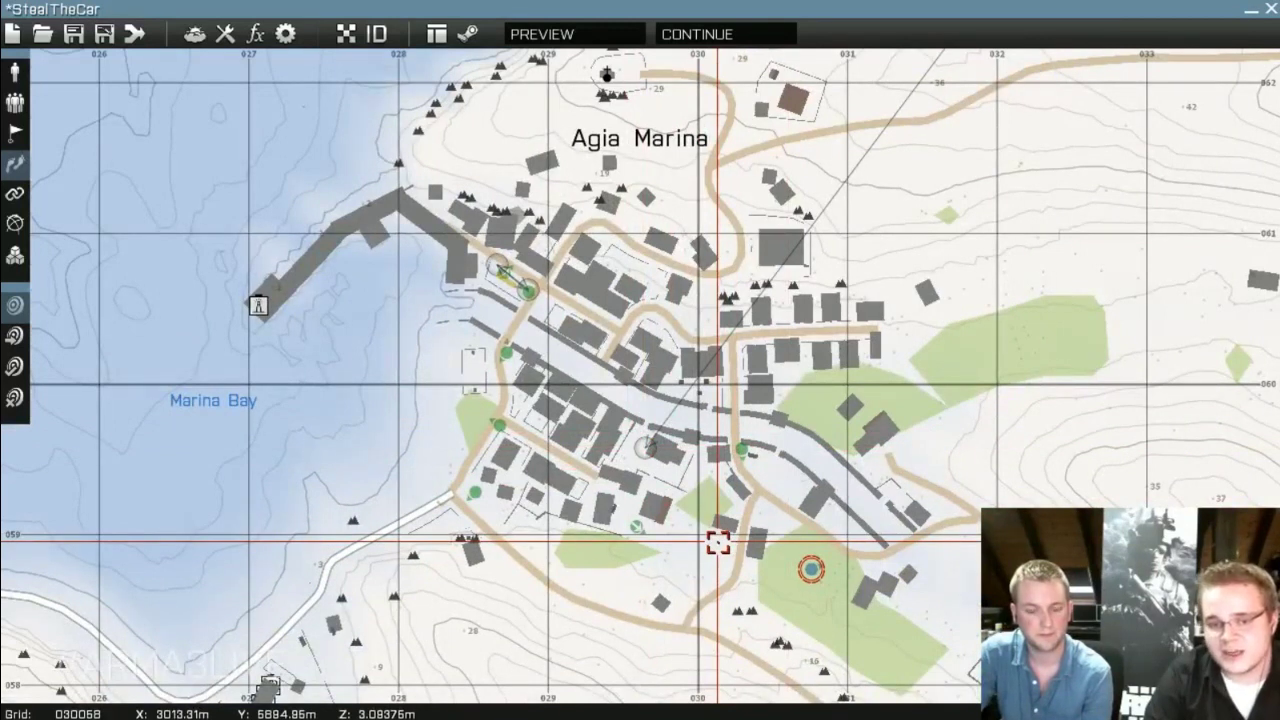
scroll(718, 541, up, 1)
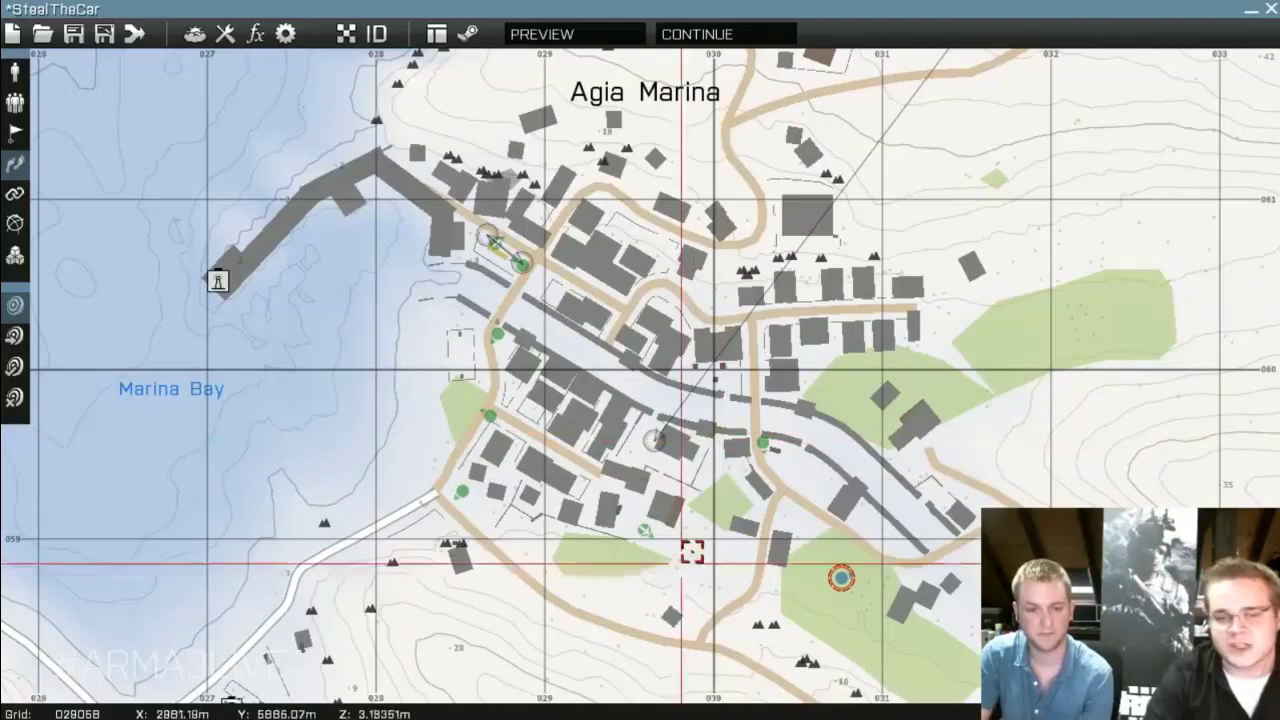
scroll(551, 497, up, 3)
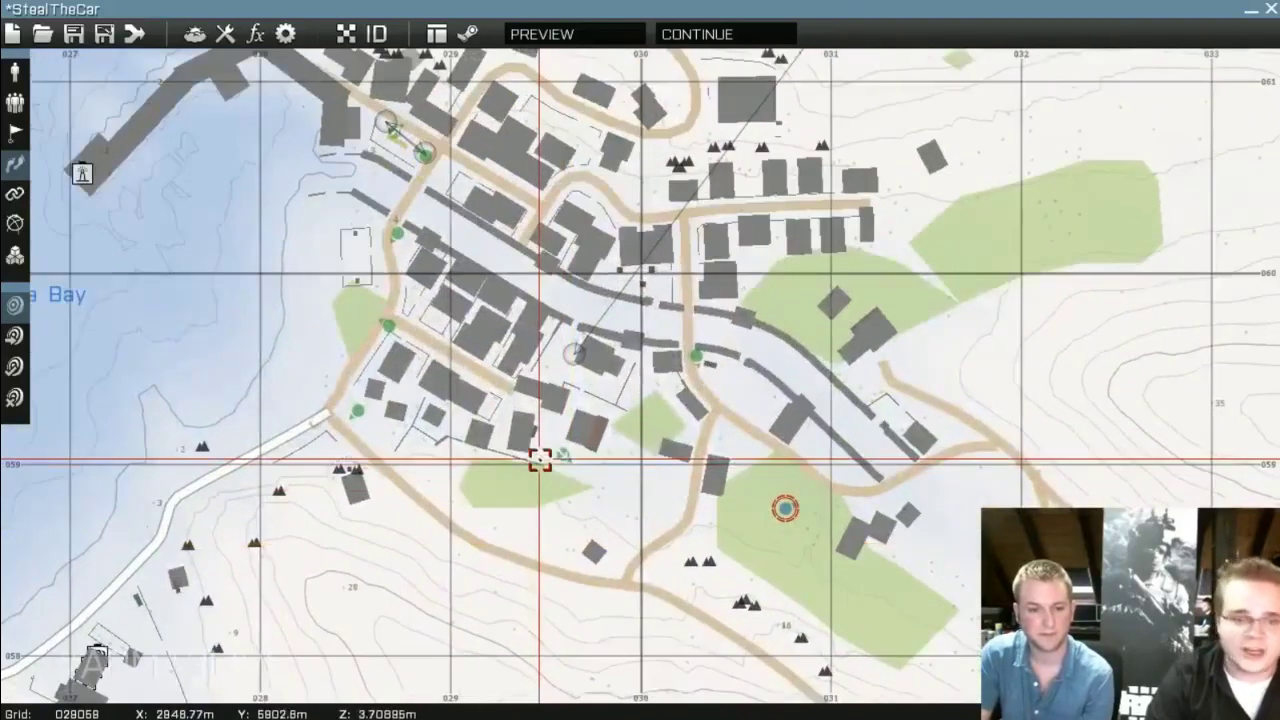
scroll(578, 453, down, 5)
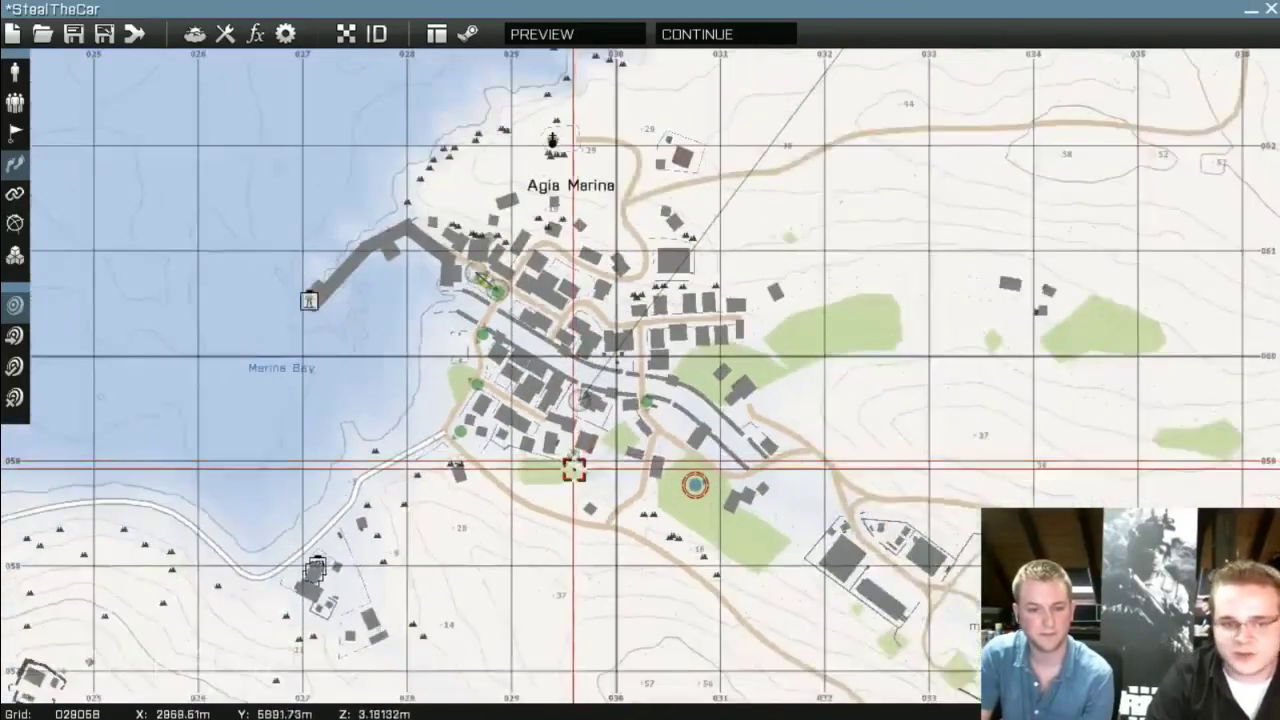
scroll(575, 456, up, 6)
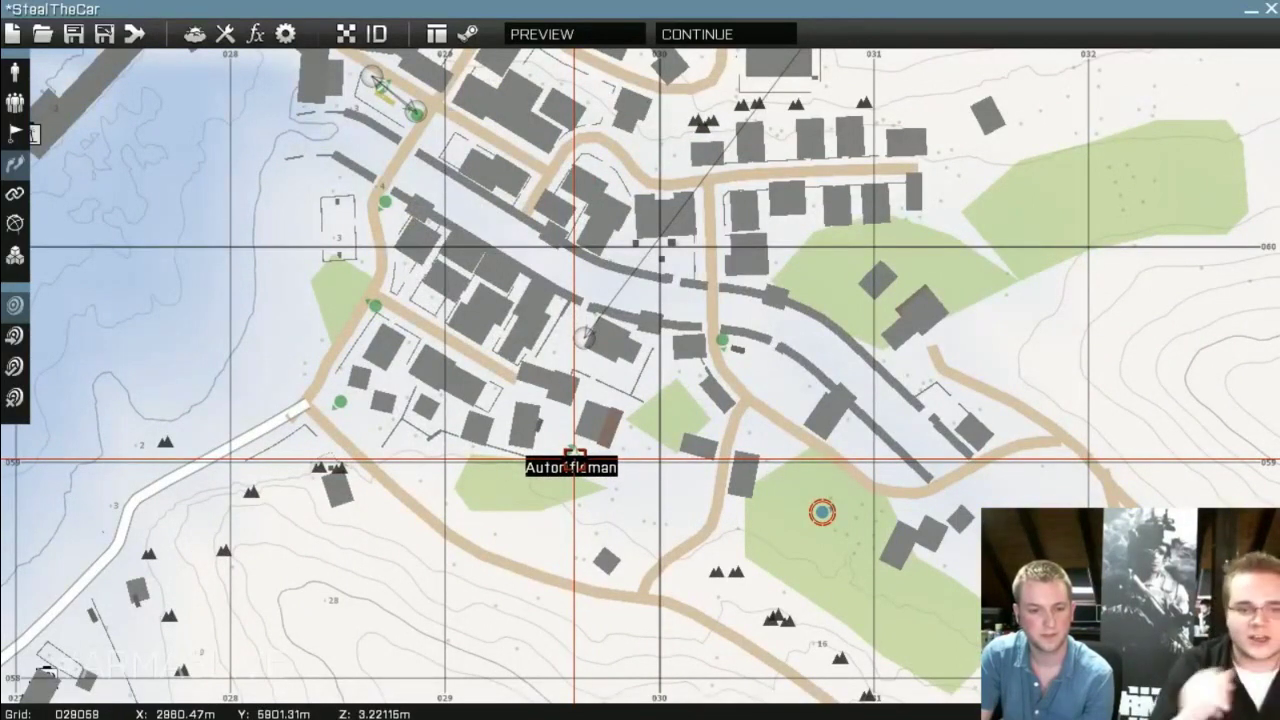
scroll(651, 490, down, 4)
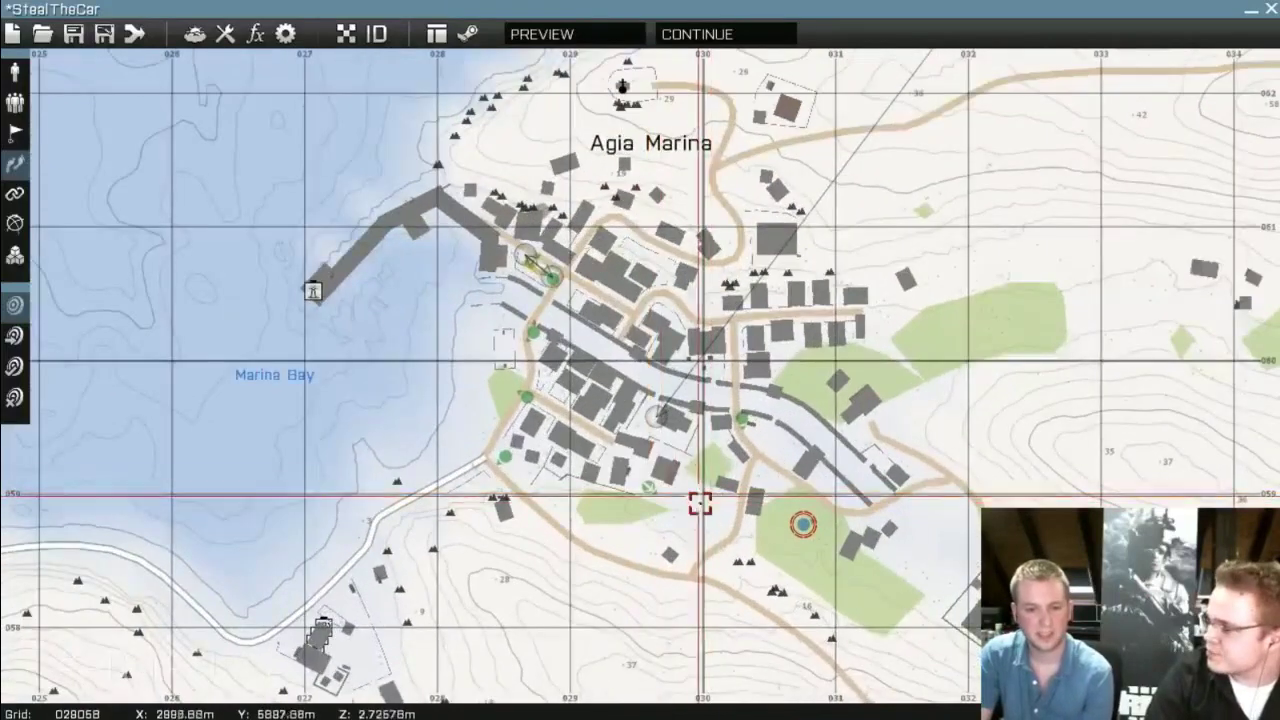
scroll(698, 470, up, 2)
scroll(698, 472, up, 5)
Change the BLUFOR player in the green field southeast of the town from Rifleman to Missile Specialist (AA)
right_drag(866, 557, 741, 432)
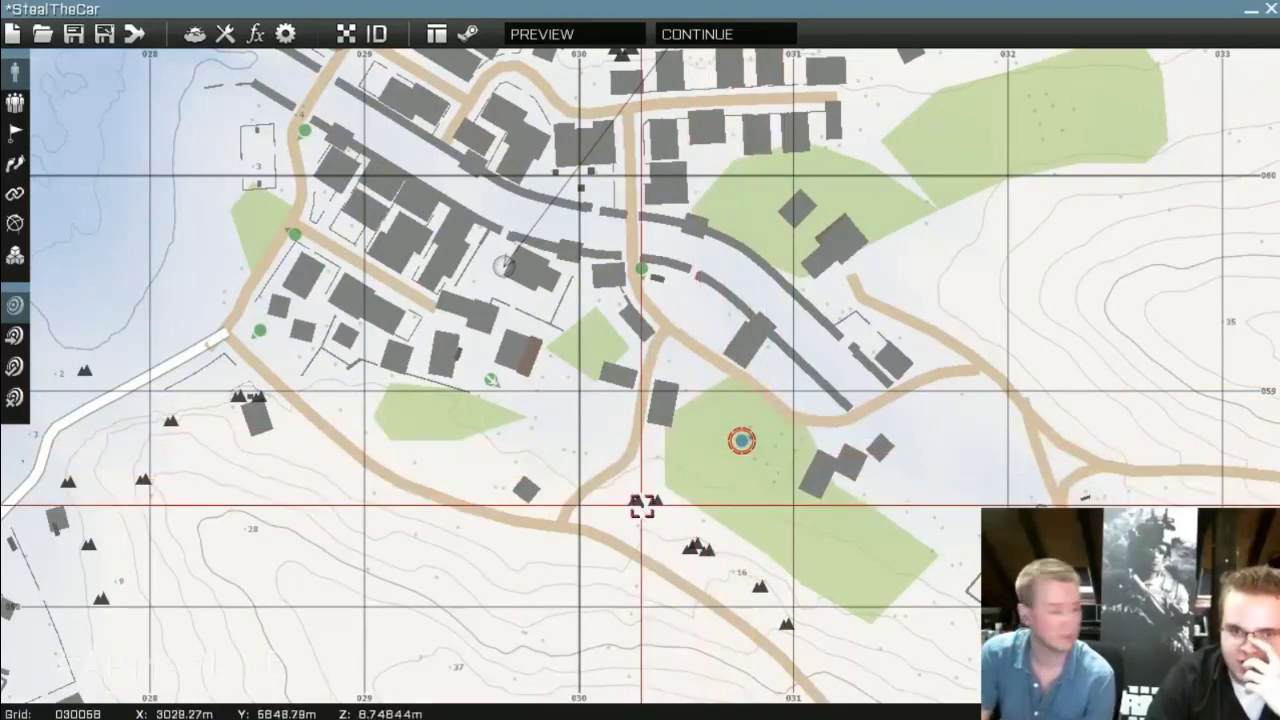
right_drag(697, 455, 773, 482)
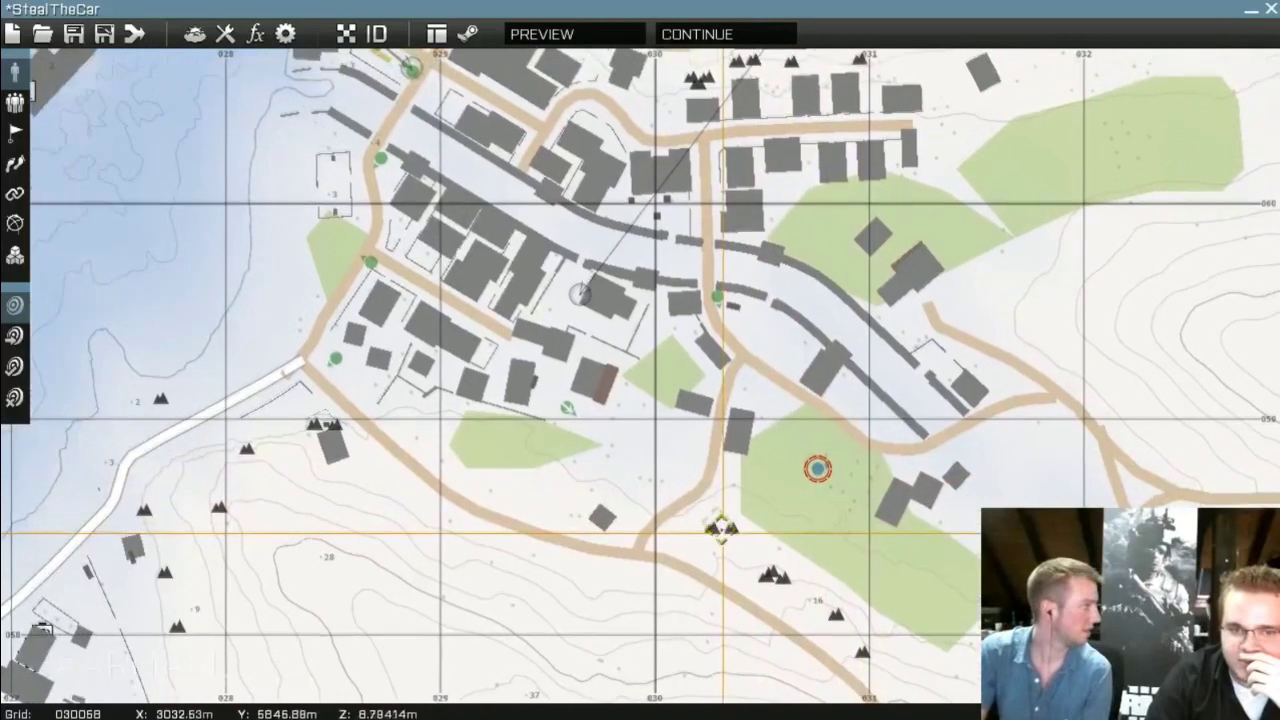
double_click(818, 470)
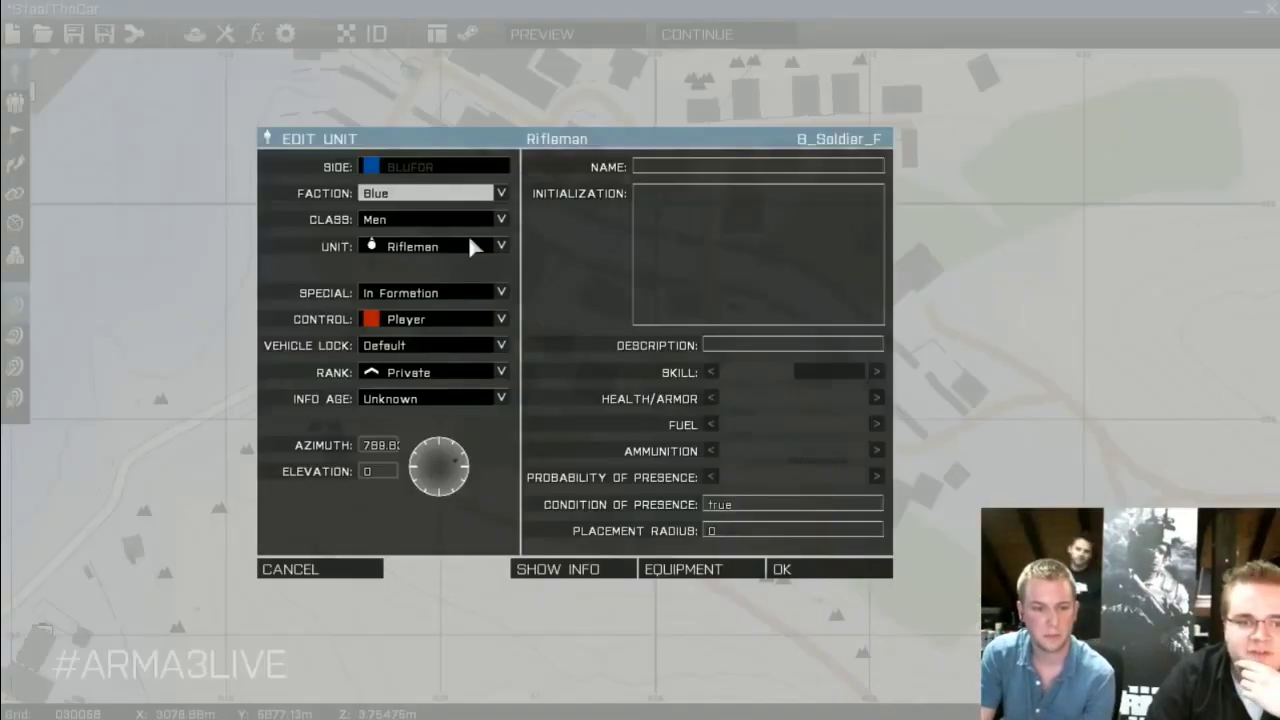
click(470, 240)
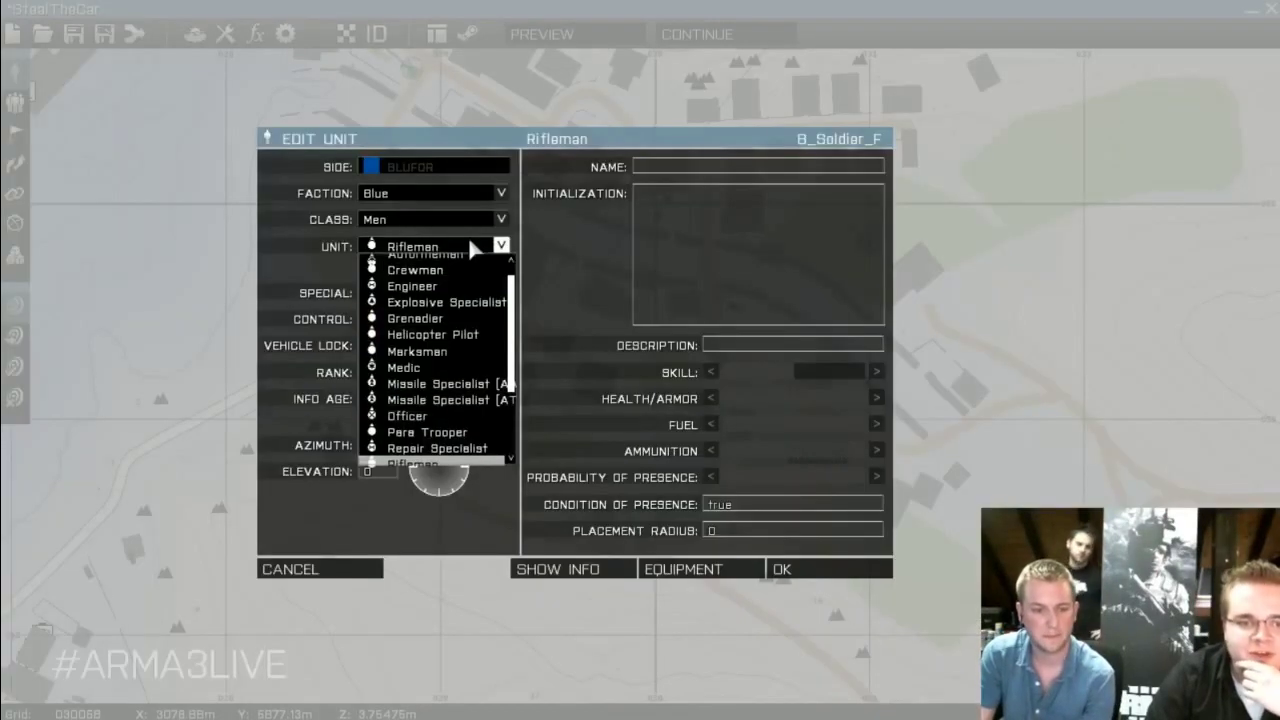
click(503, 386)
click(833, 568)
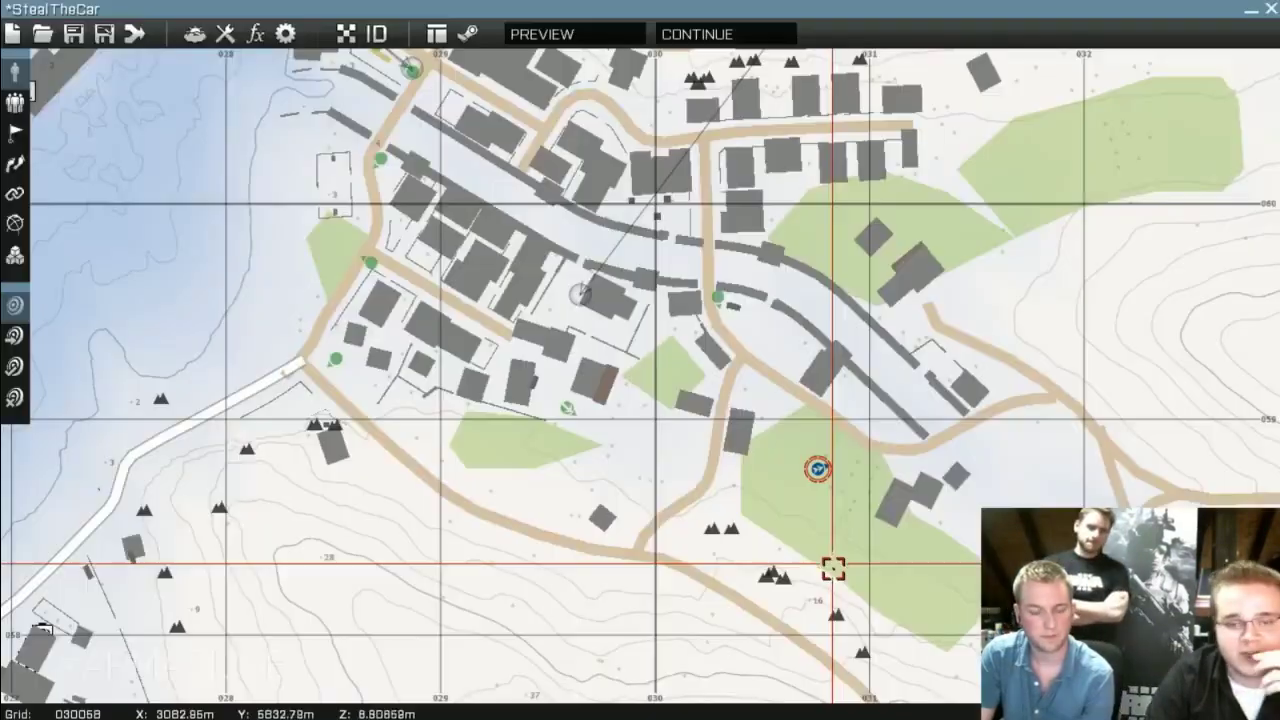
Preview the mission, aim the Titan MPRL Launcher at the helicopter and fire a missile at it
click(541, 34)
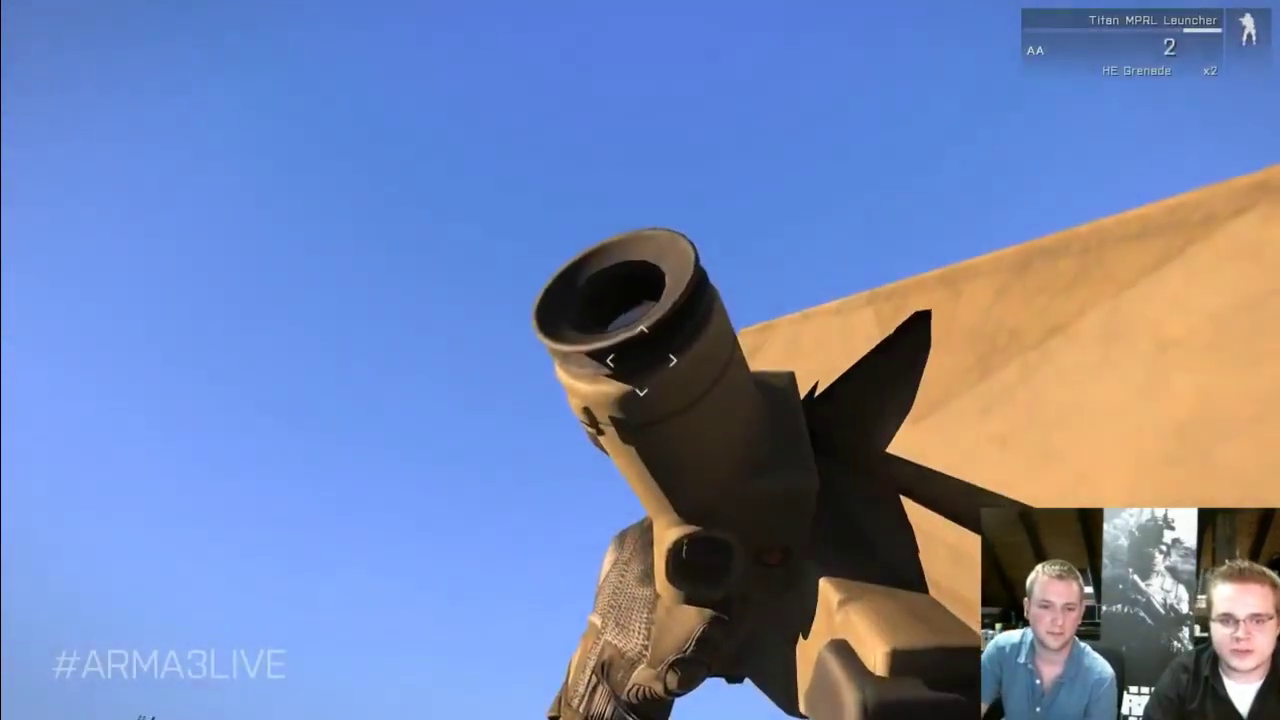
right_click(640, 360)
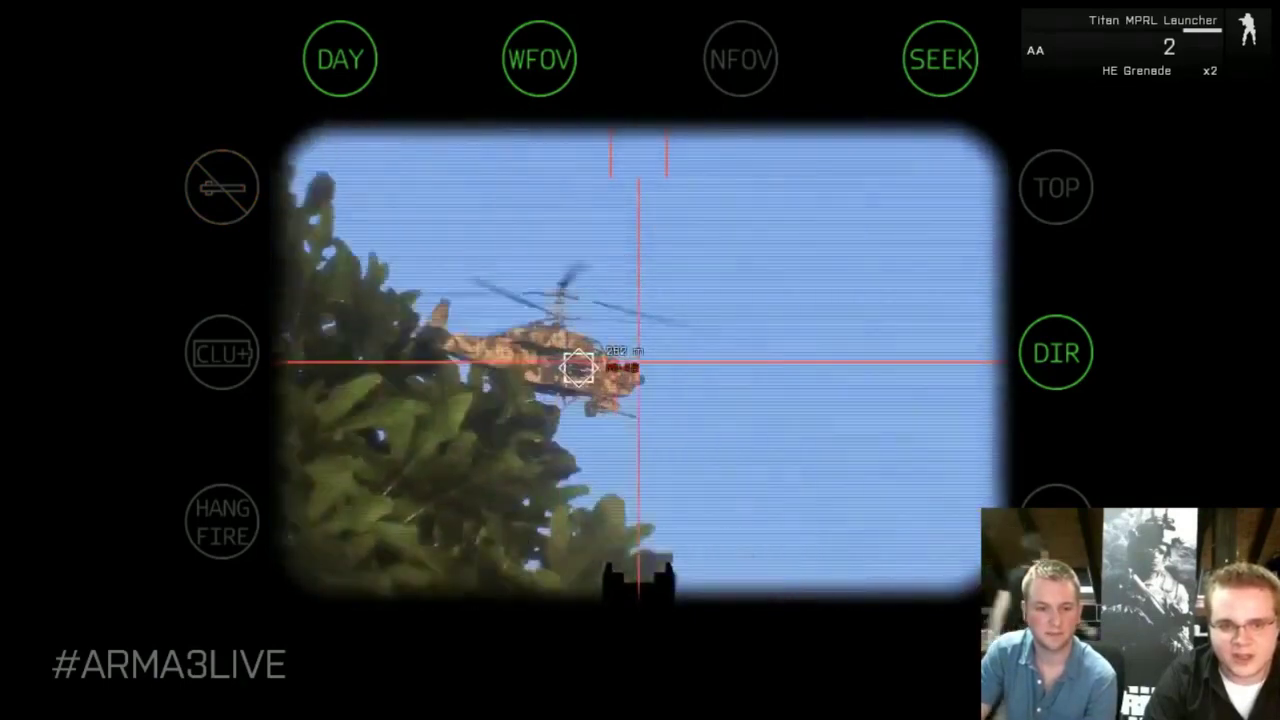
click(640, 360)
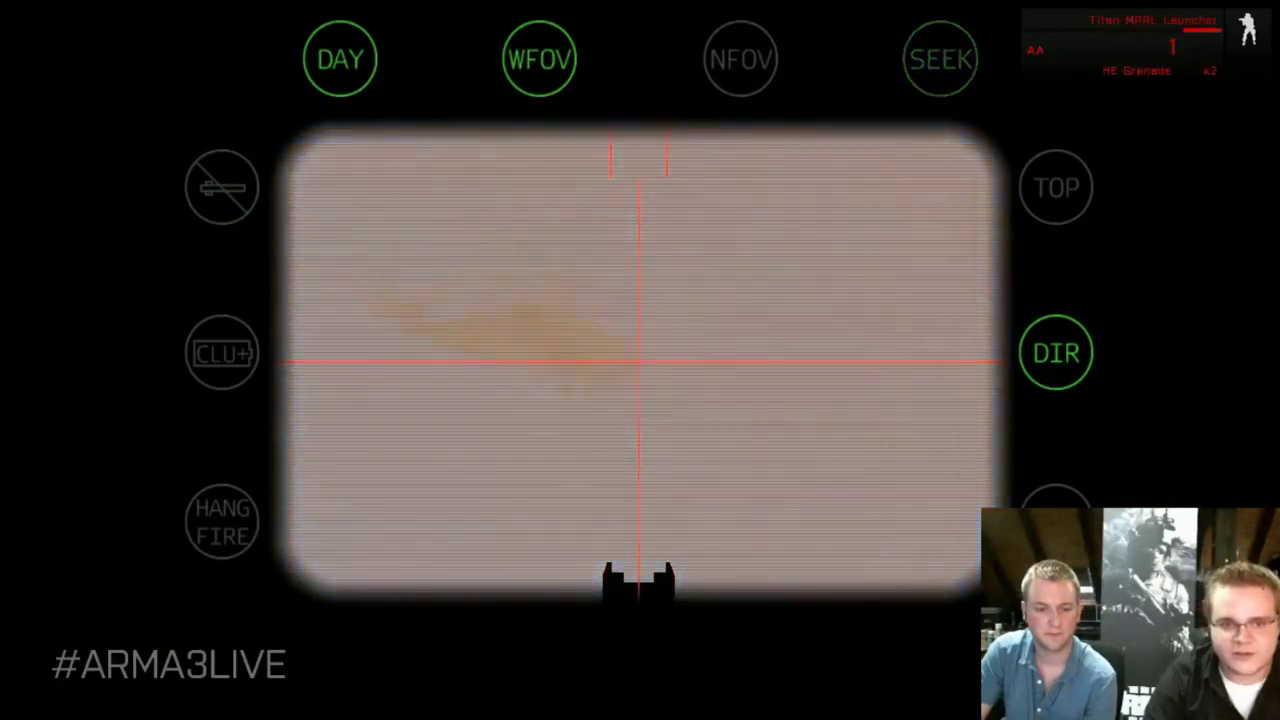